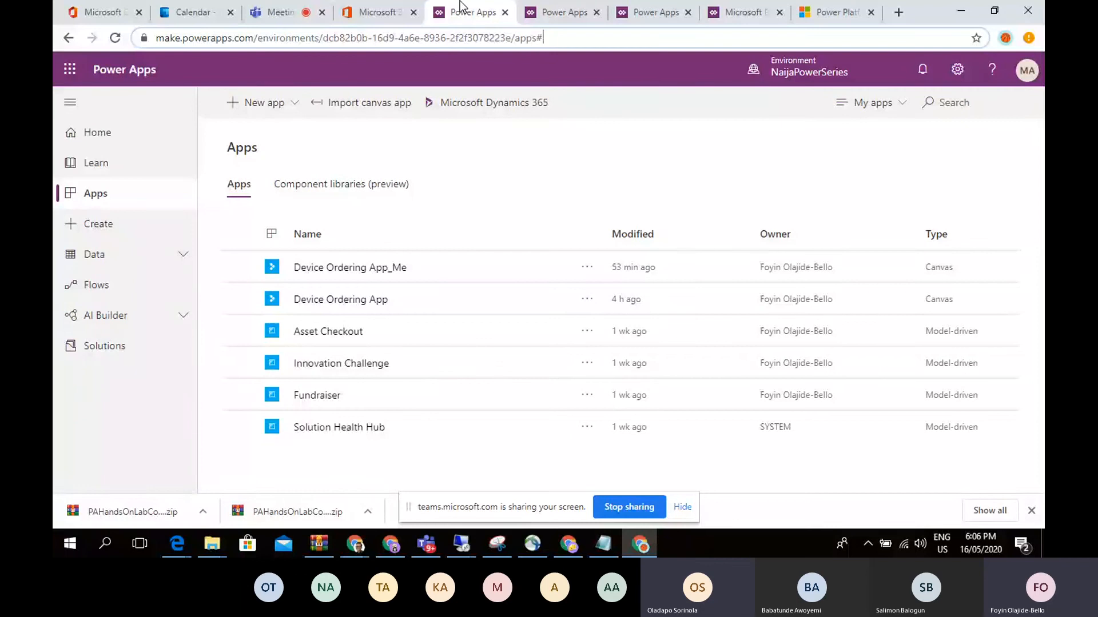
Step: Open the Device Order entity from the environment's data and examine its complete list of fields
left_click(67, 268)
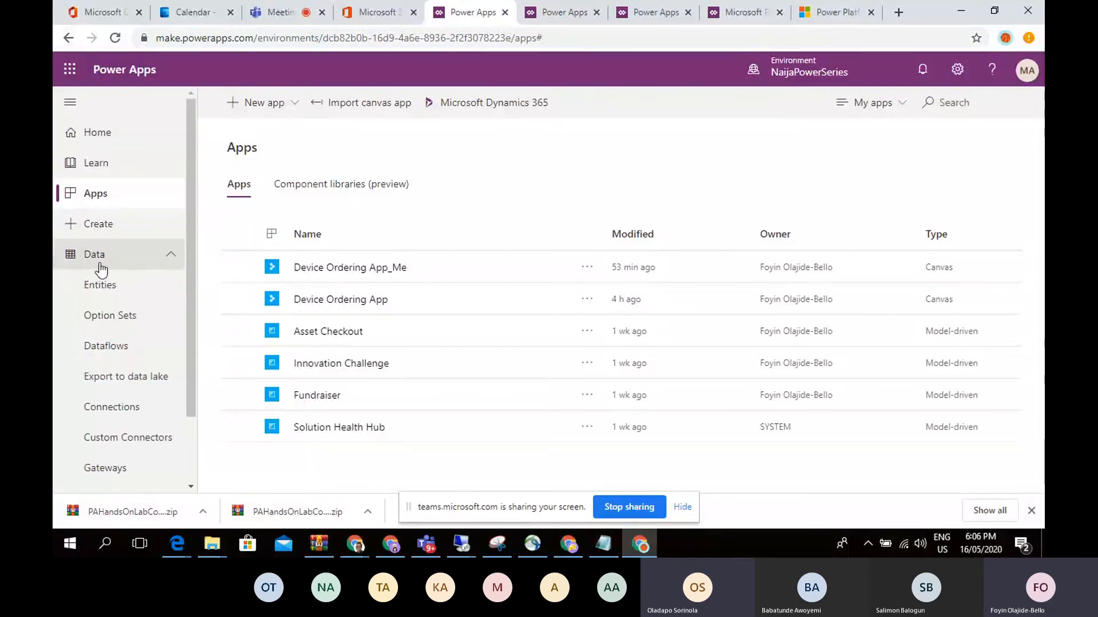
left_click(101, 285)
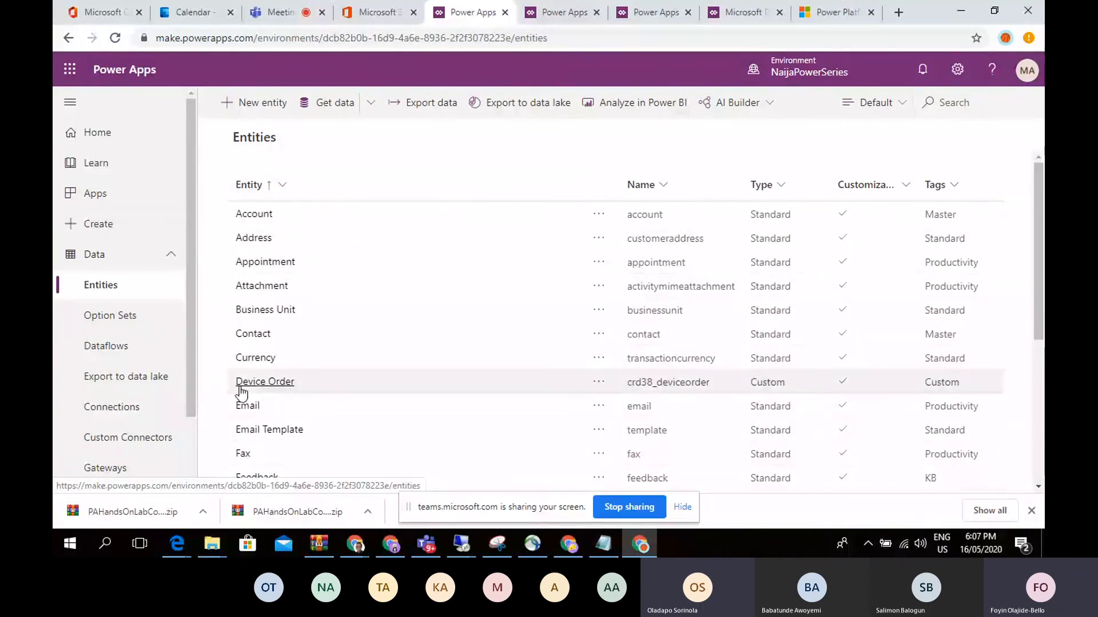
left_click(269, 389)
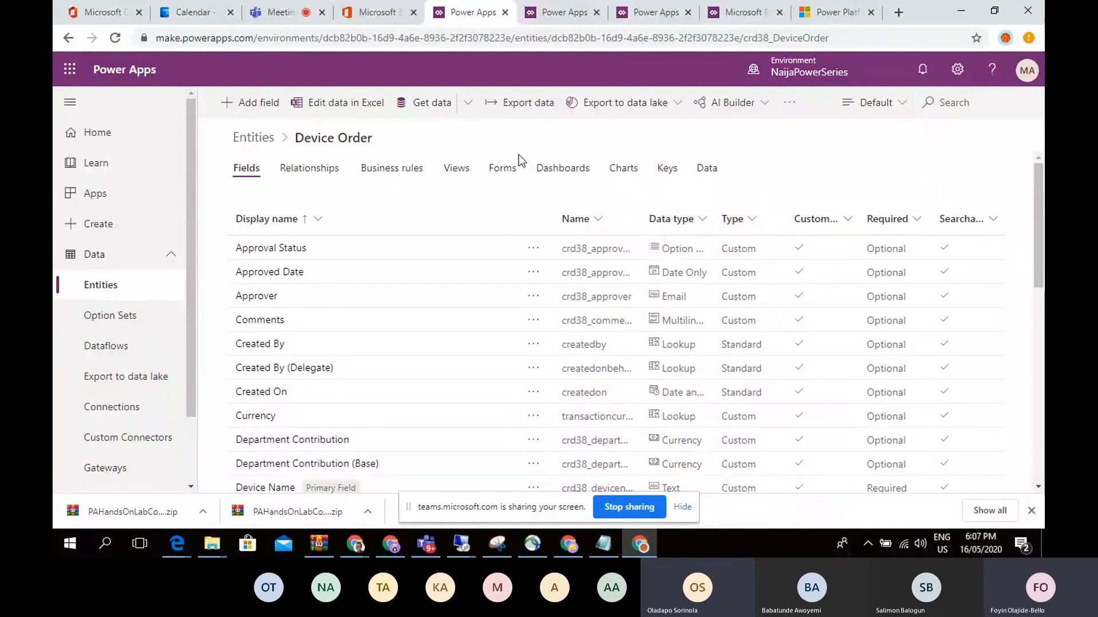
left_click_drag(1038, 235, 1040, 320)
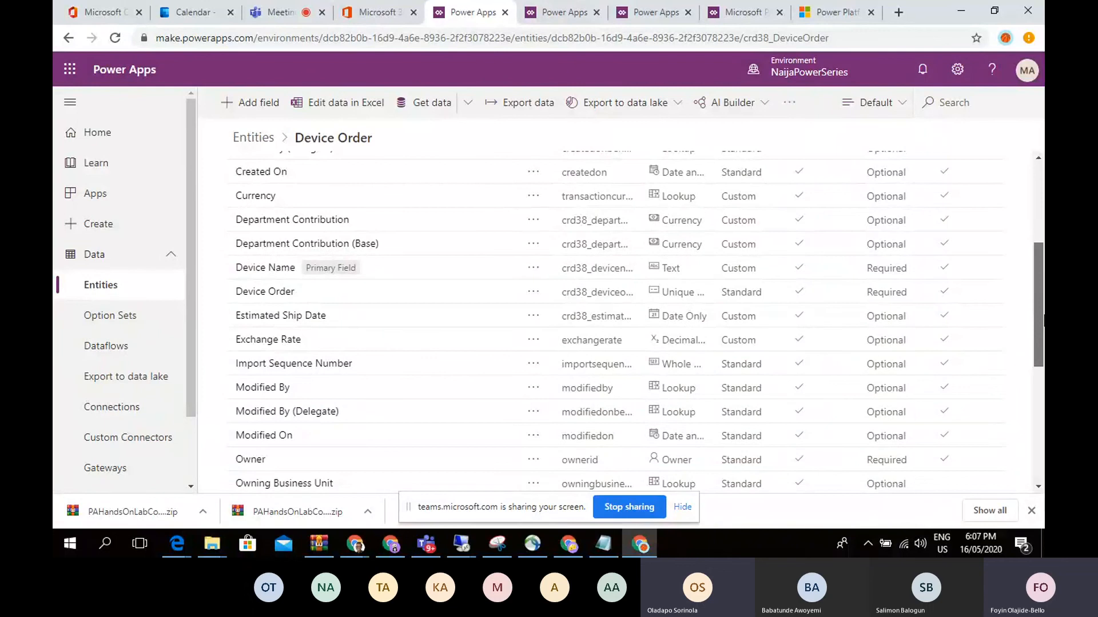
left_click_drag(1043, 320, 1043, 331)
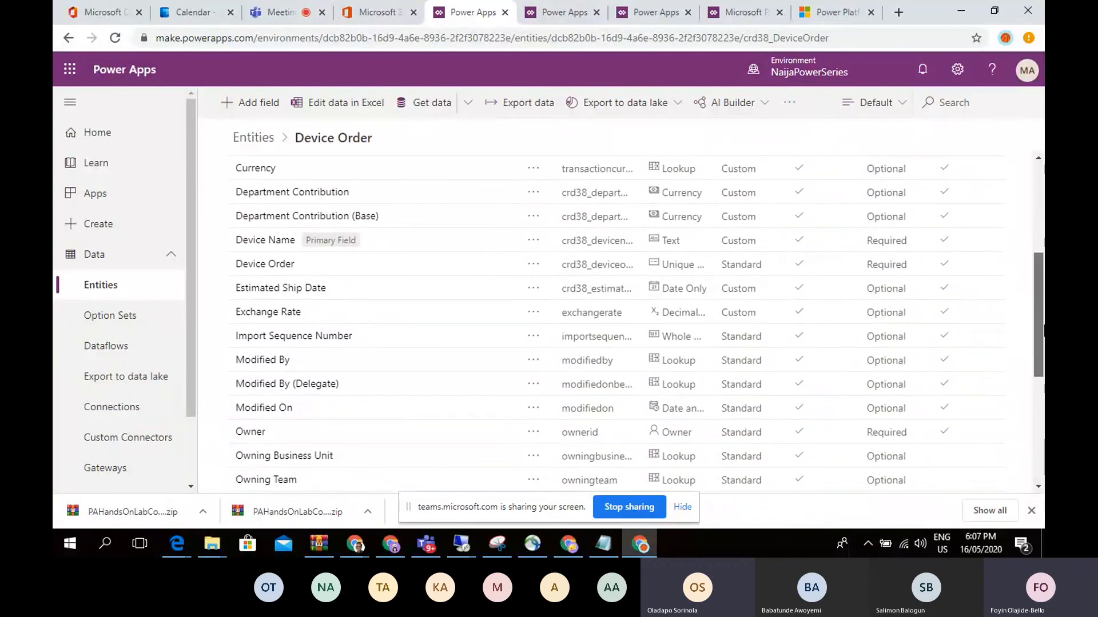
left_click_drag(1043, 330, 1029, 255)
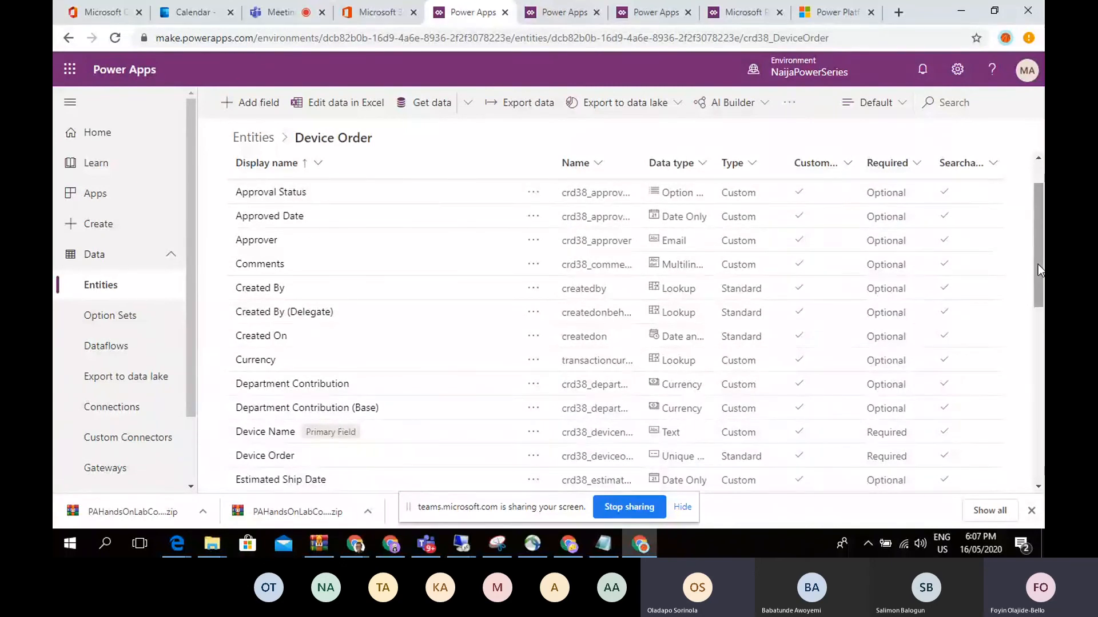
left_click_drag(1038, 264, 1044, 398)
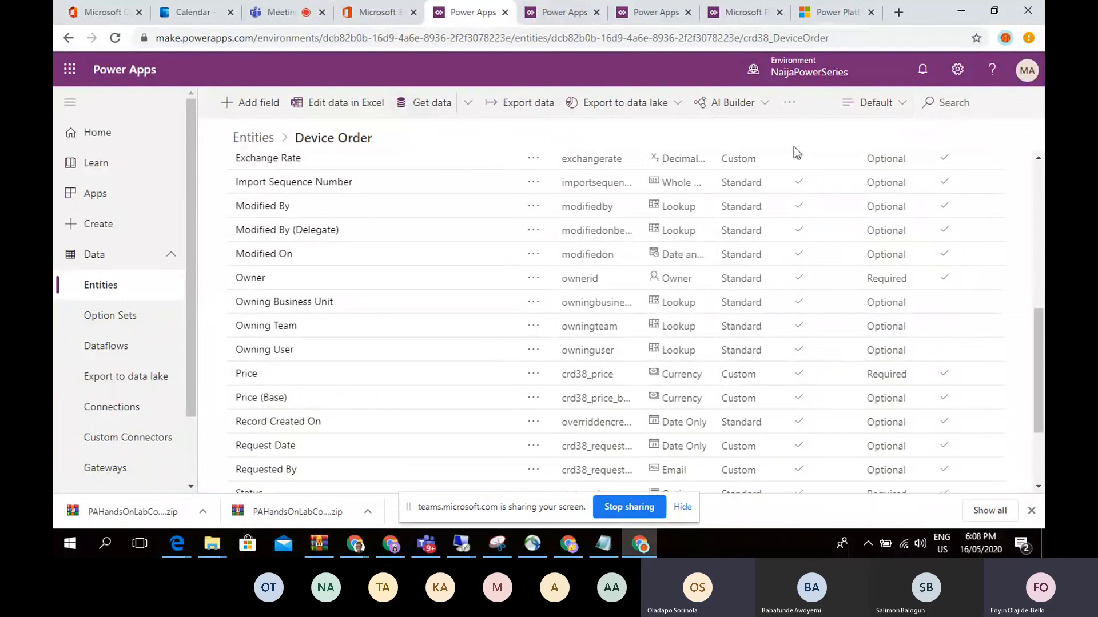
left_click_drag(1036, 335, 1036, 189)
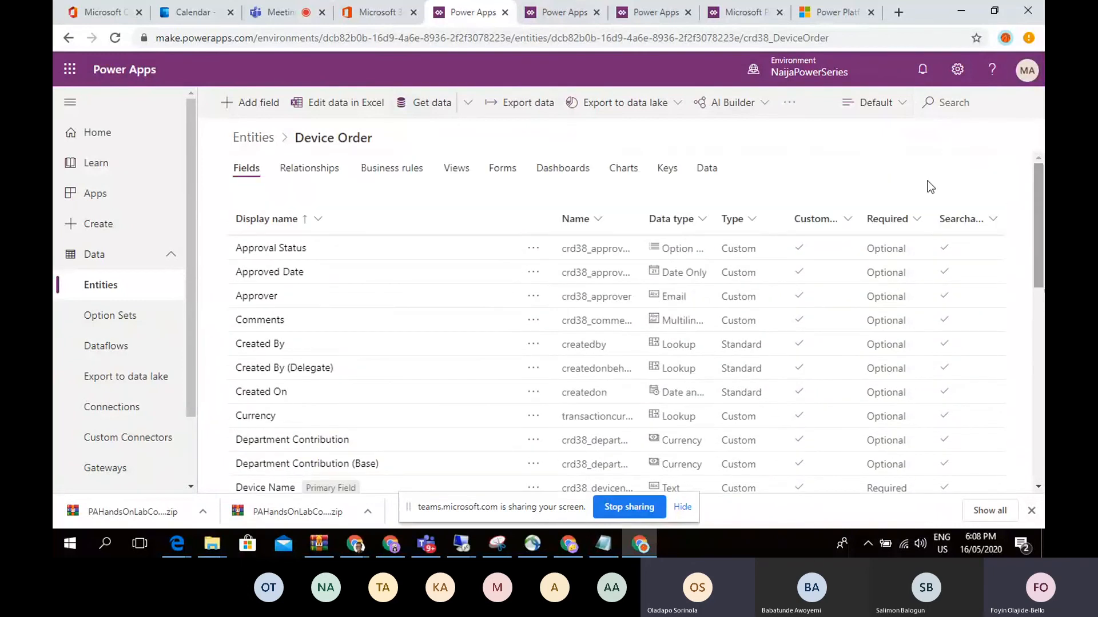
Step: Open the Device Order entity's Calculate Ship Date business rule and examine the properties of its condition and its Set Field Value action
left_click(383, 170)
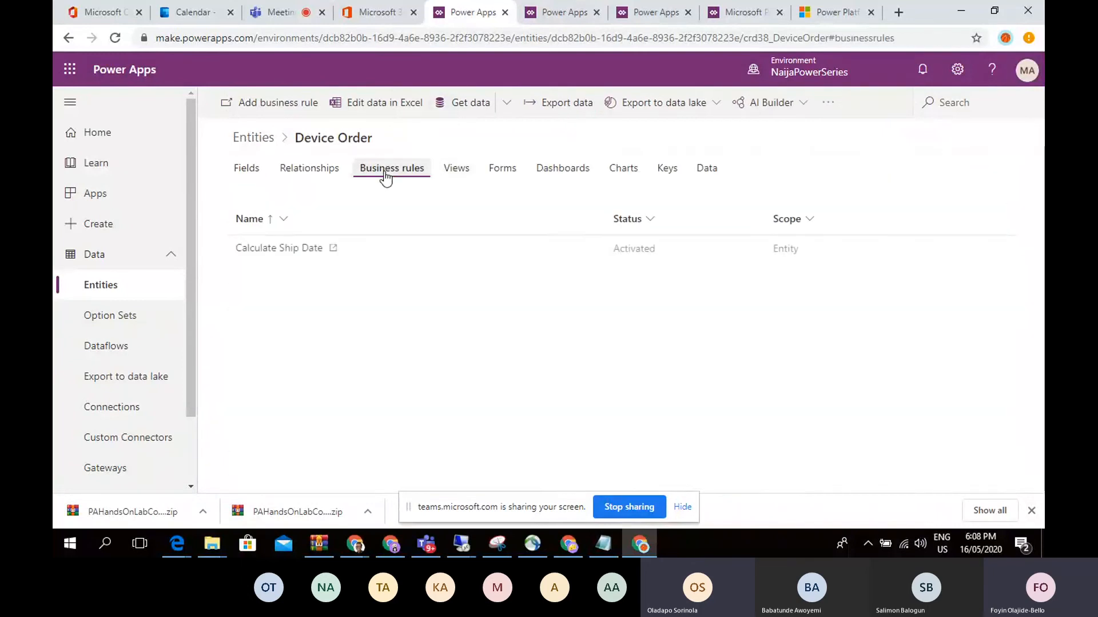
left_click(290, 250)
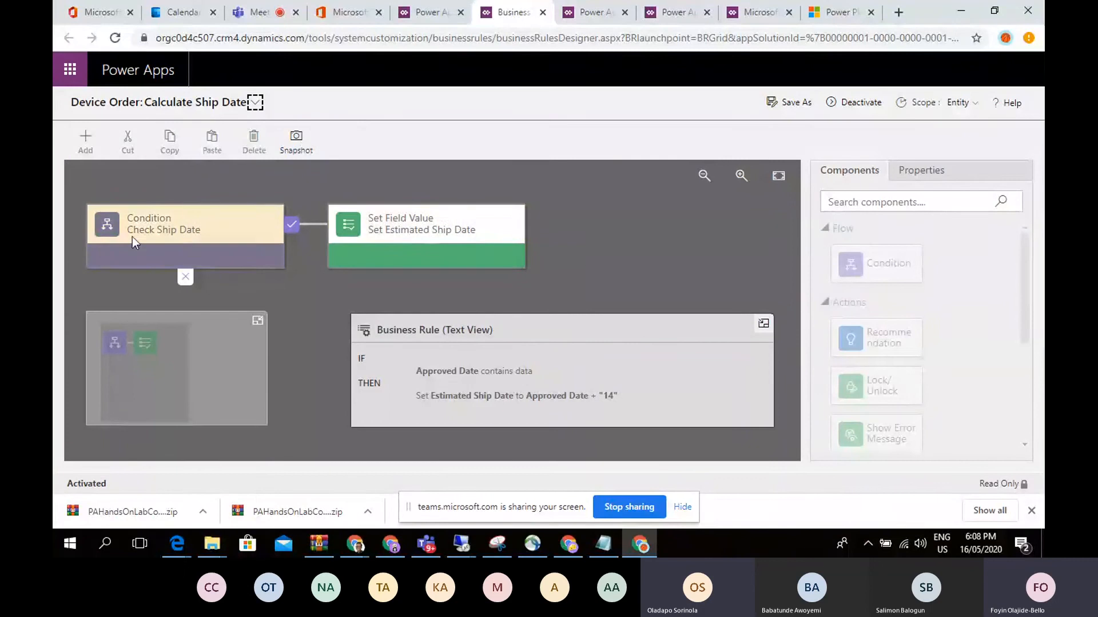
left_click(176, 229)
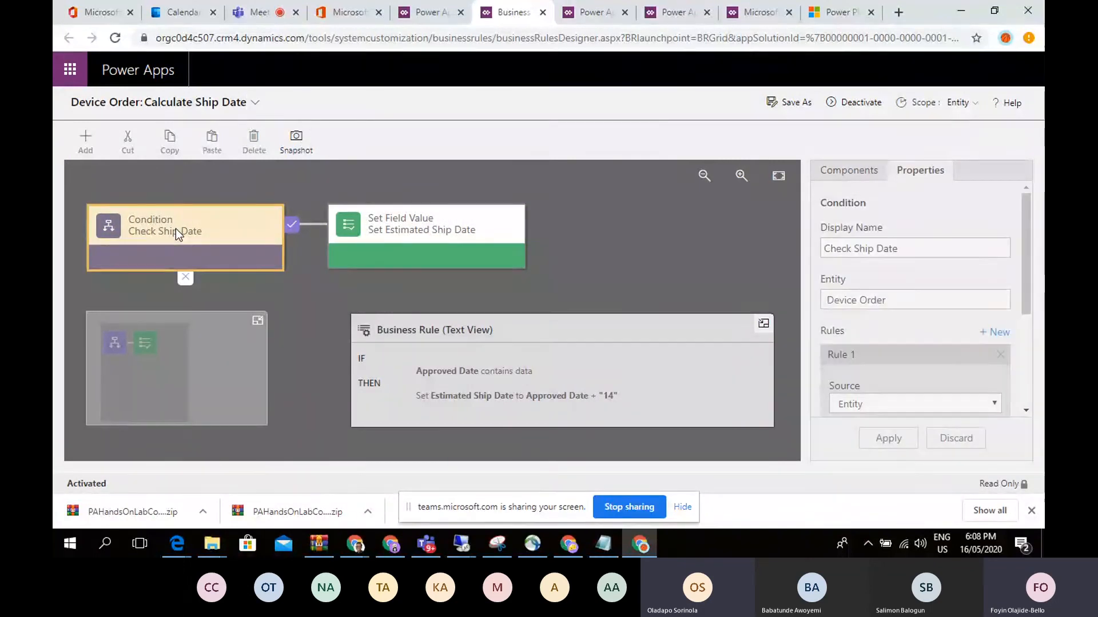
left_click_drag(1024, 299, 1040, 378)
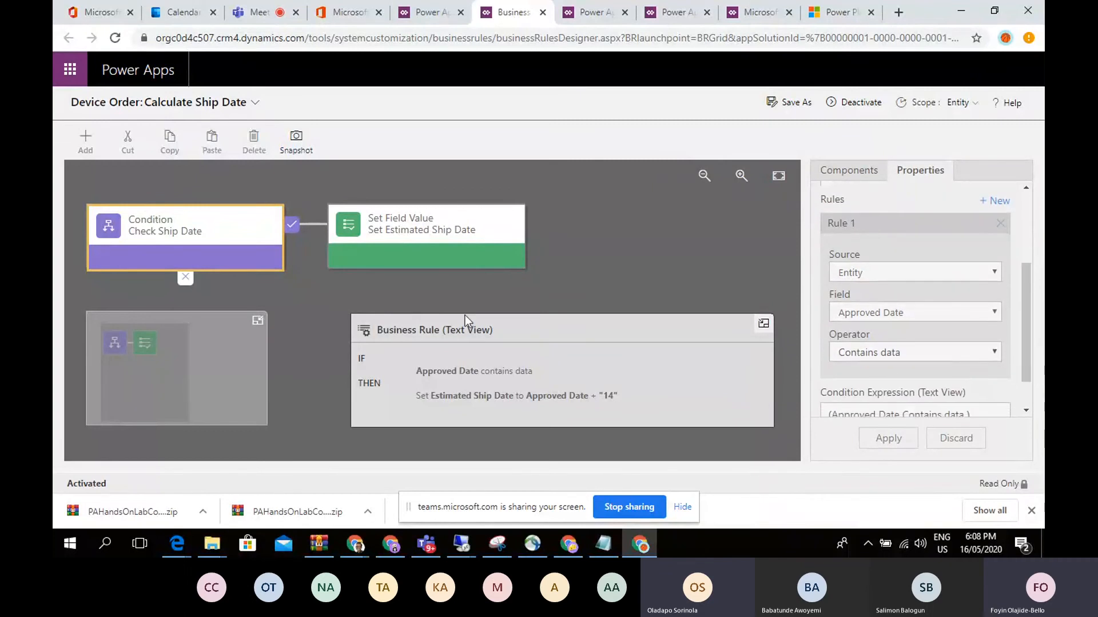
left_click(403, 231)
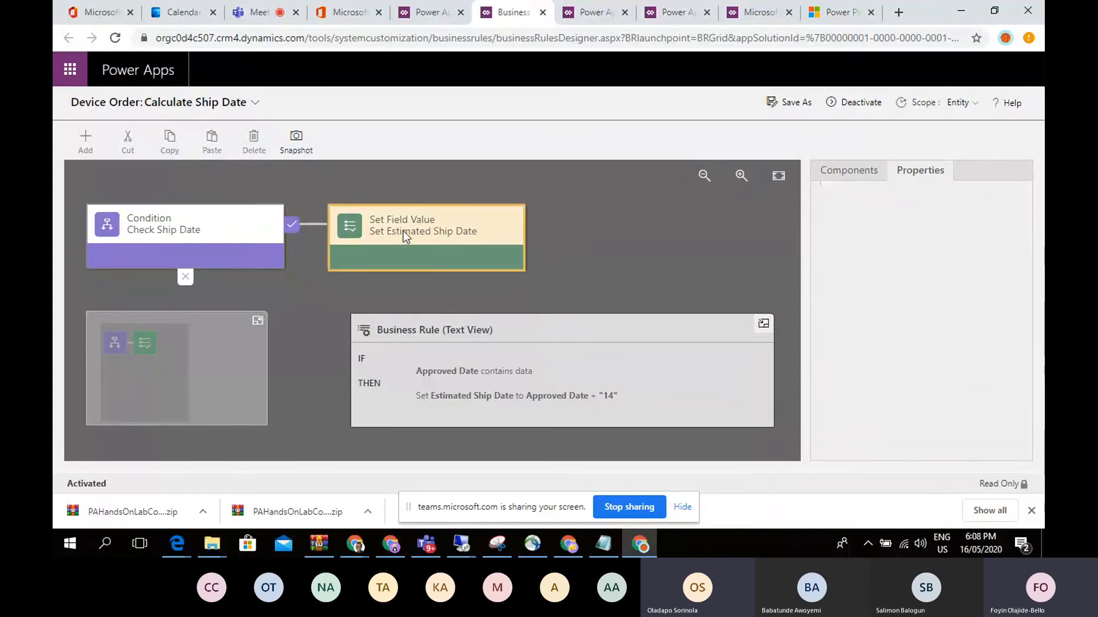
left_click_drag(1040, 256, 1041, 343)
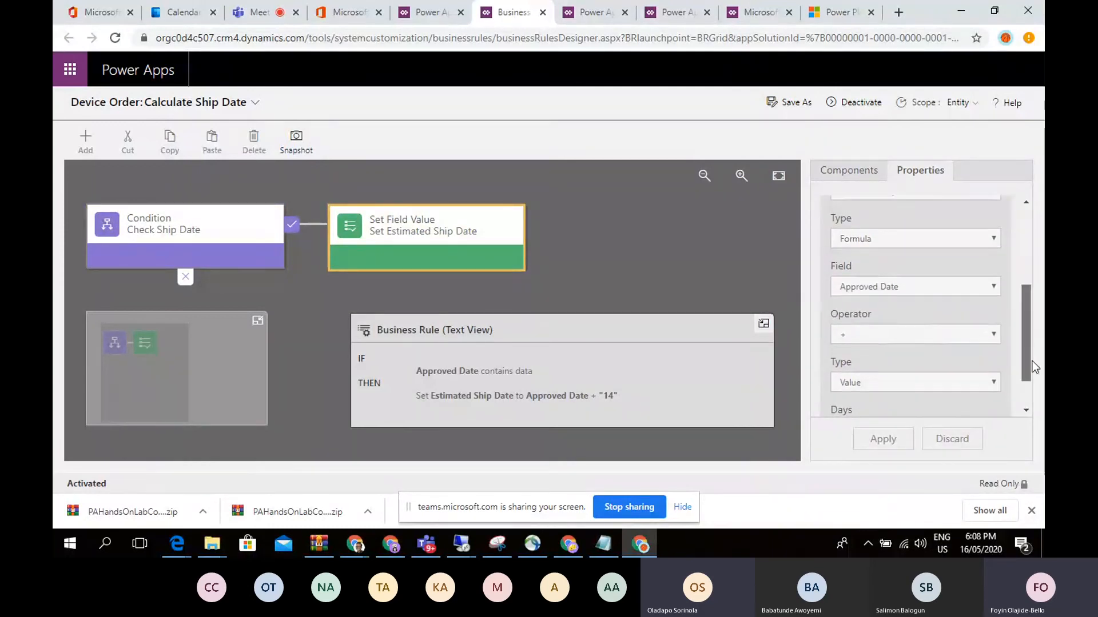
scroll(1029, 354, "down", 1)
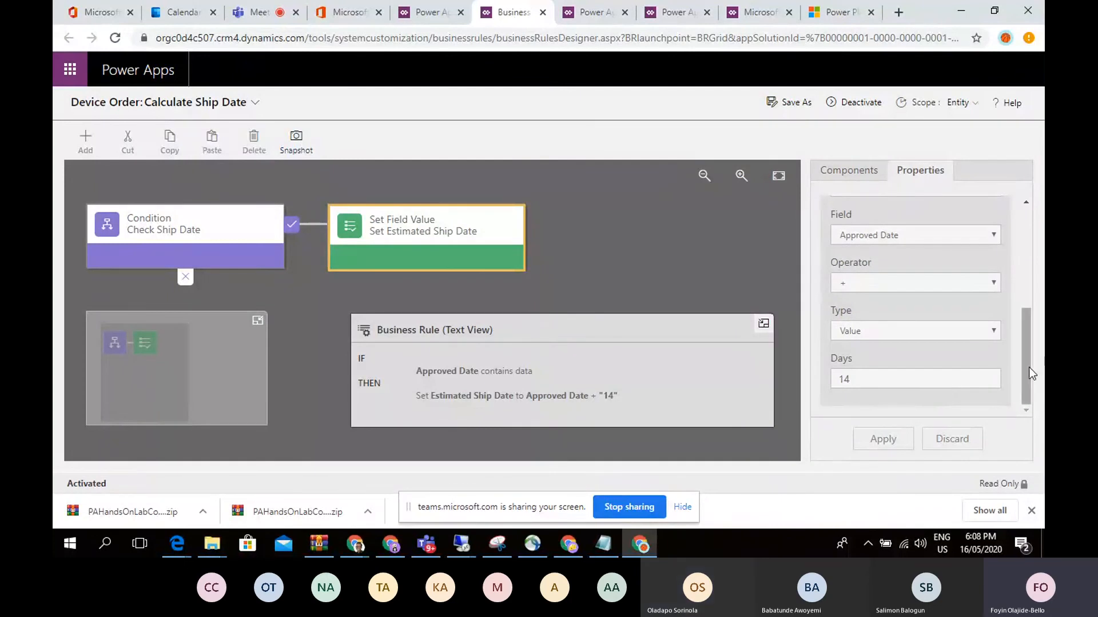
left_click_drag(1022, 373, 1038, 255)
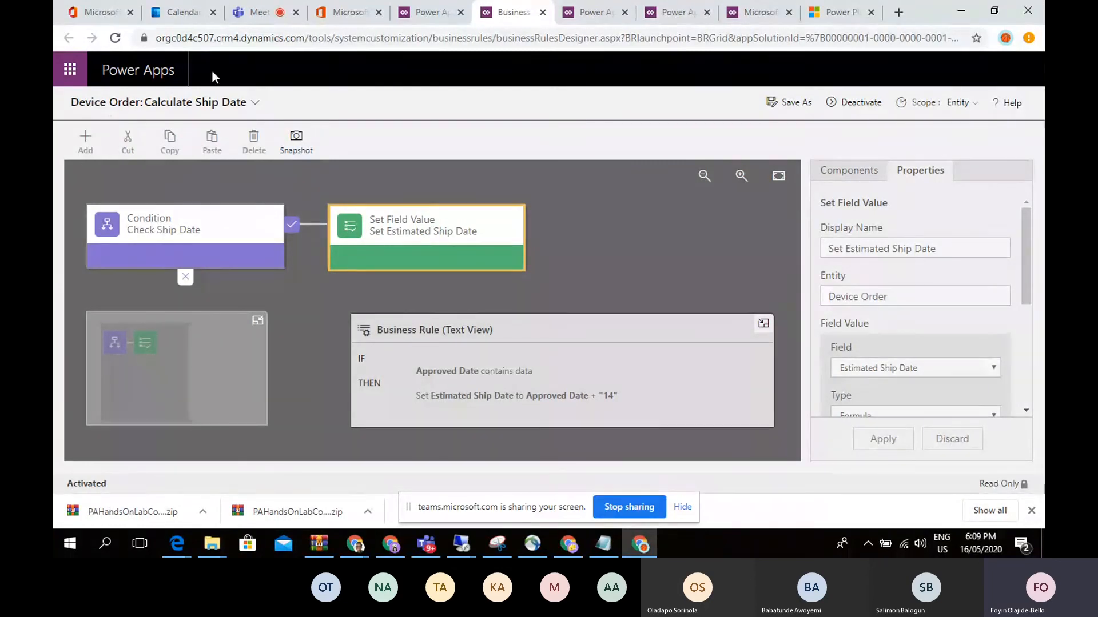
Step: Close the Calculate Ship Date rule designer and return to the Device Order entity's fields
left_click(542, 12)
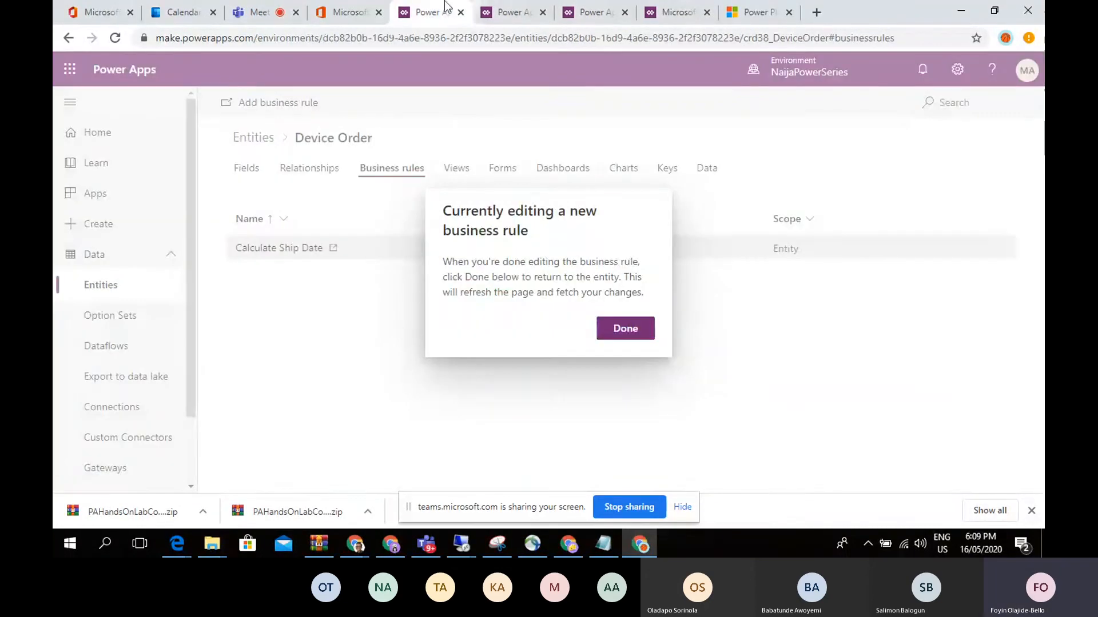
left_click(647, 334)
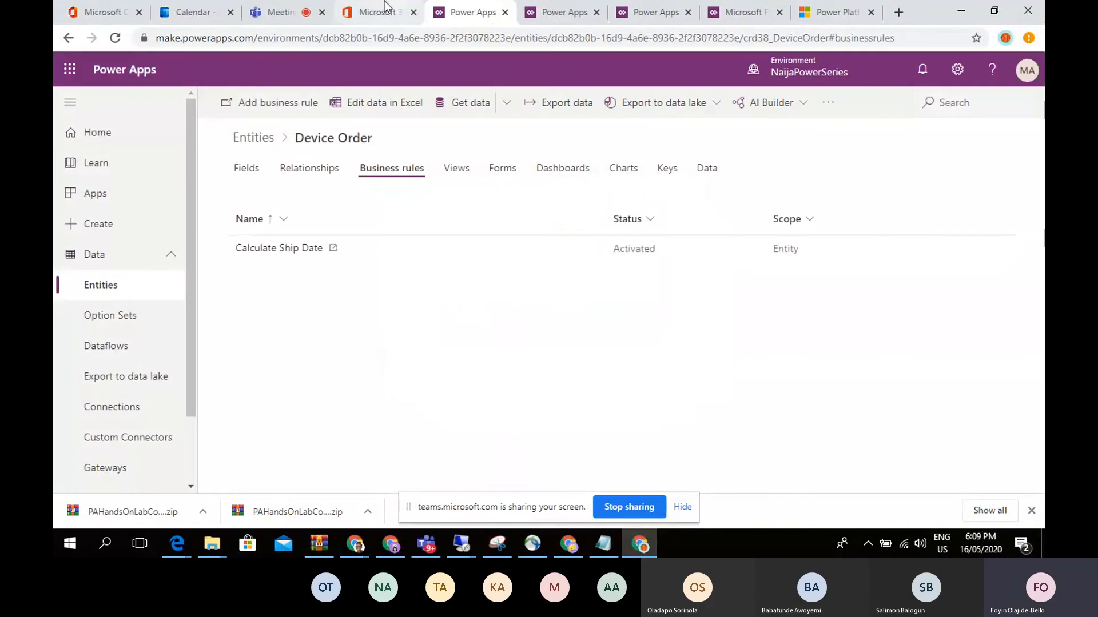
left_click(258, 170)
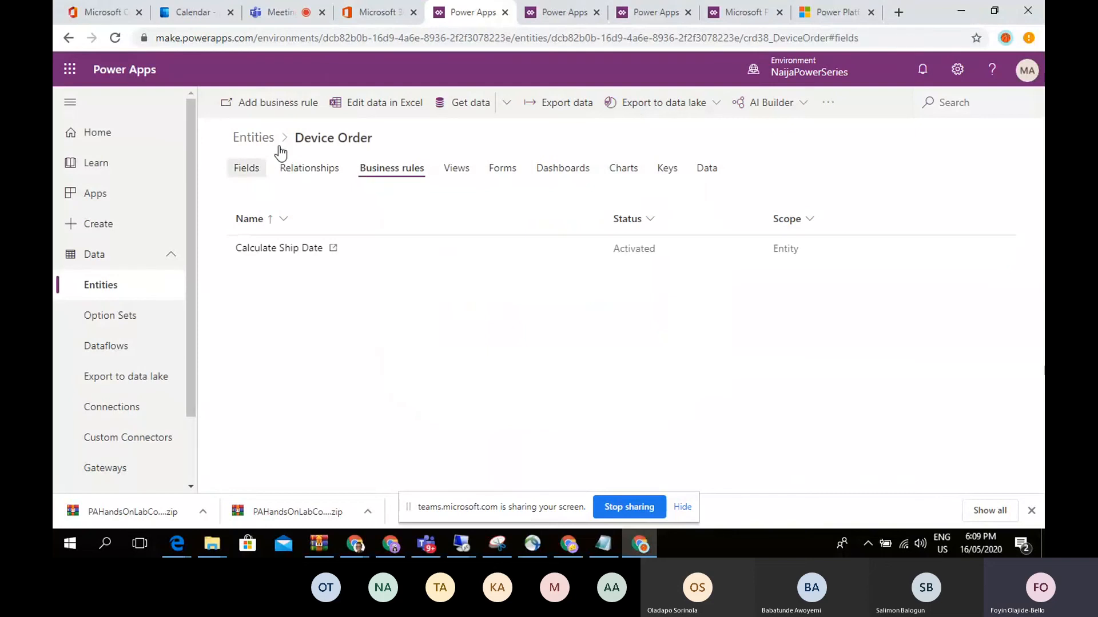
Step: Open the existing canvas app Device Ordering App_Me for editing in Power Apps Studio and skip the welcome message
left_click(565, 8)
left_click(646, 8)
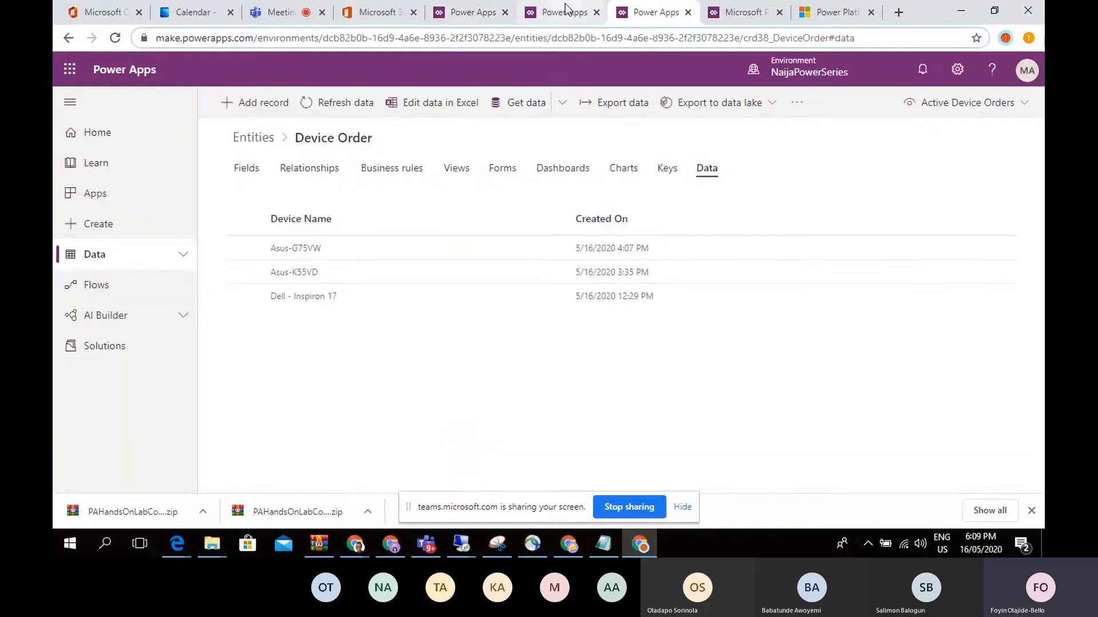
left_click(565, 7)
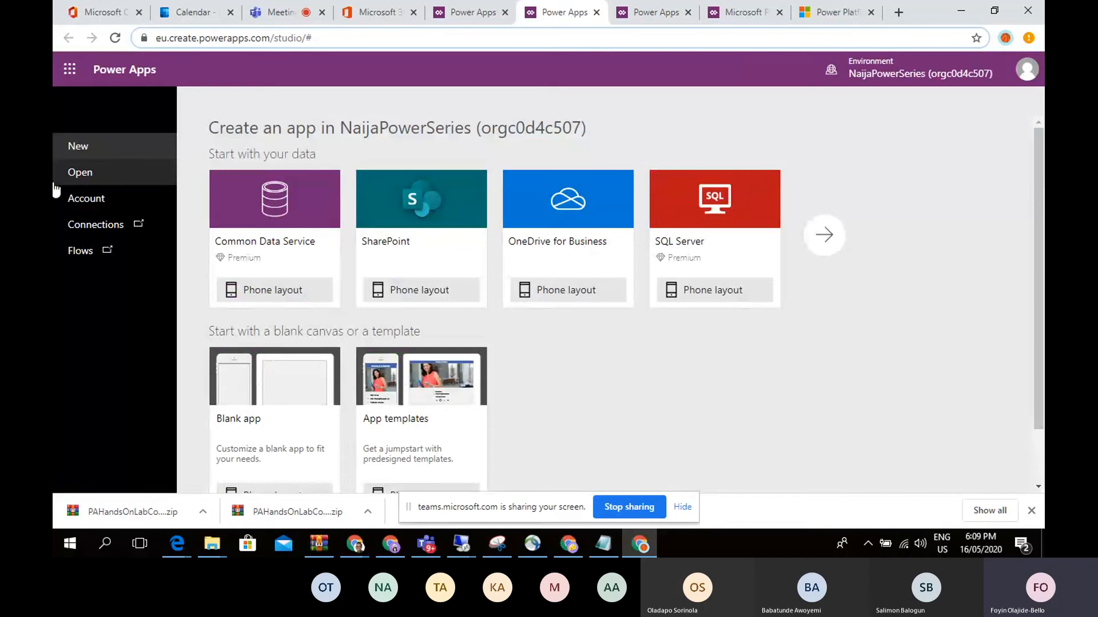
left_click(80, 172)
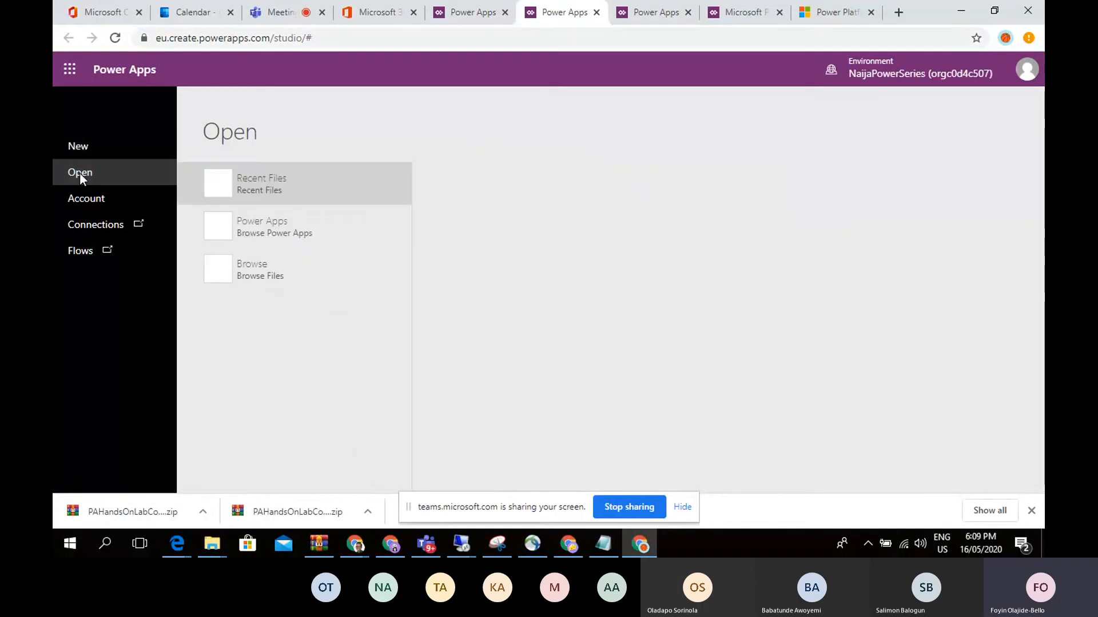
left_click(309, 247)
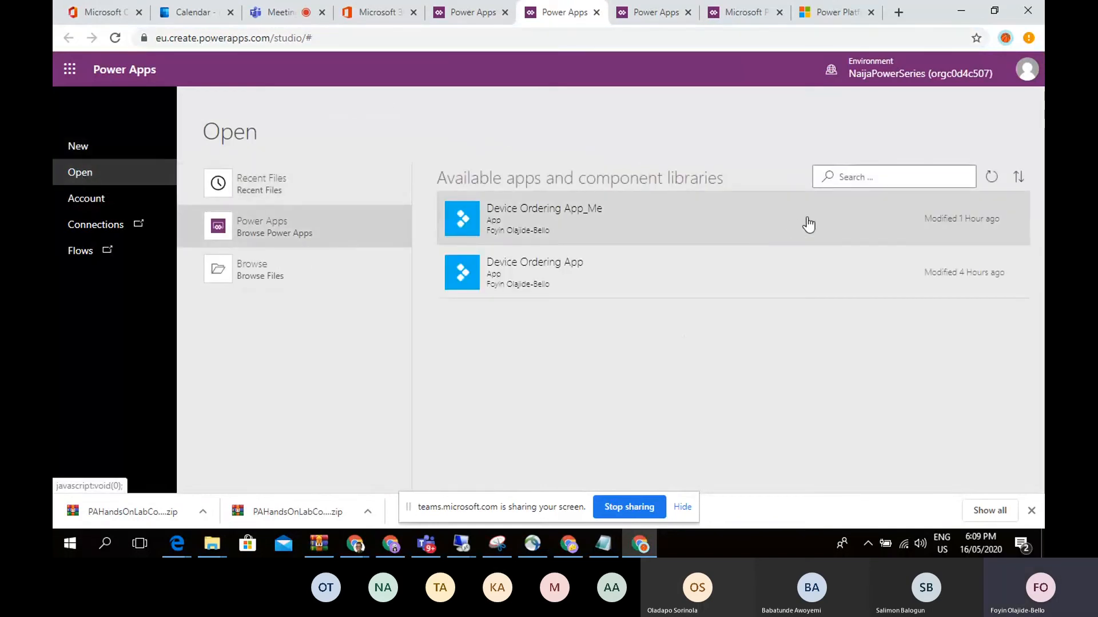
left_click(733, 229)
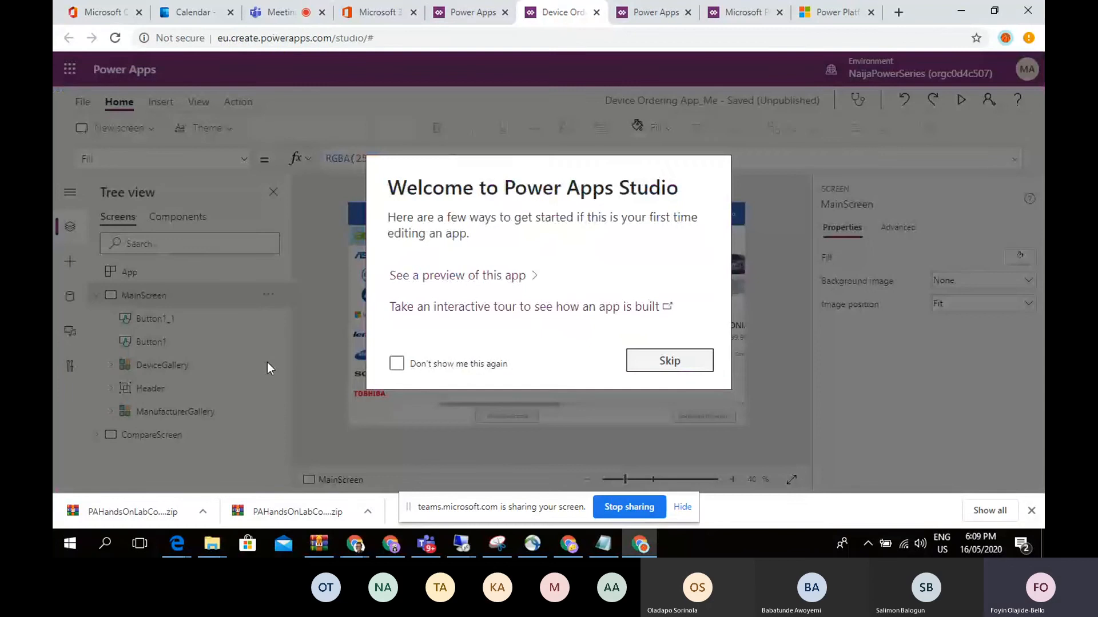
left_click(677, 370)
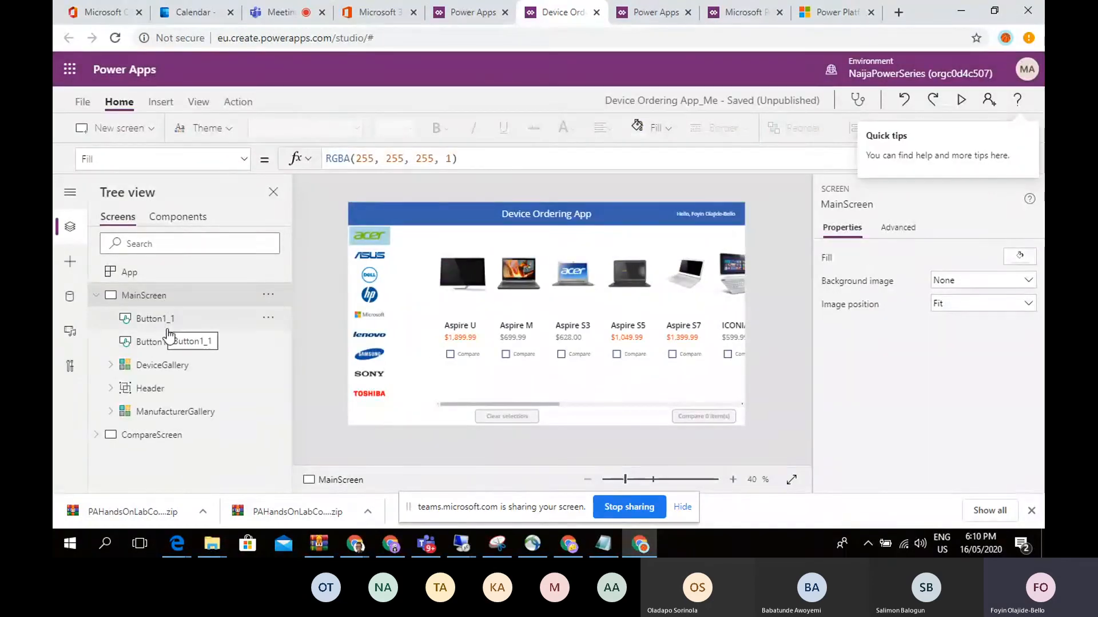
Step: Show CompareScreen with MainScreen collapsed in the tree and inspect its compare list gallery
left_click(151, 439)
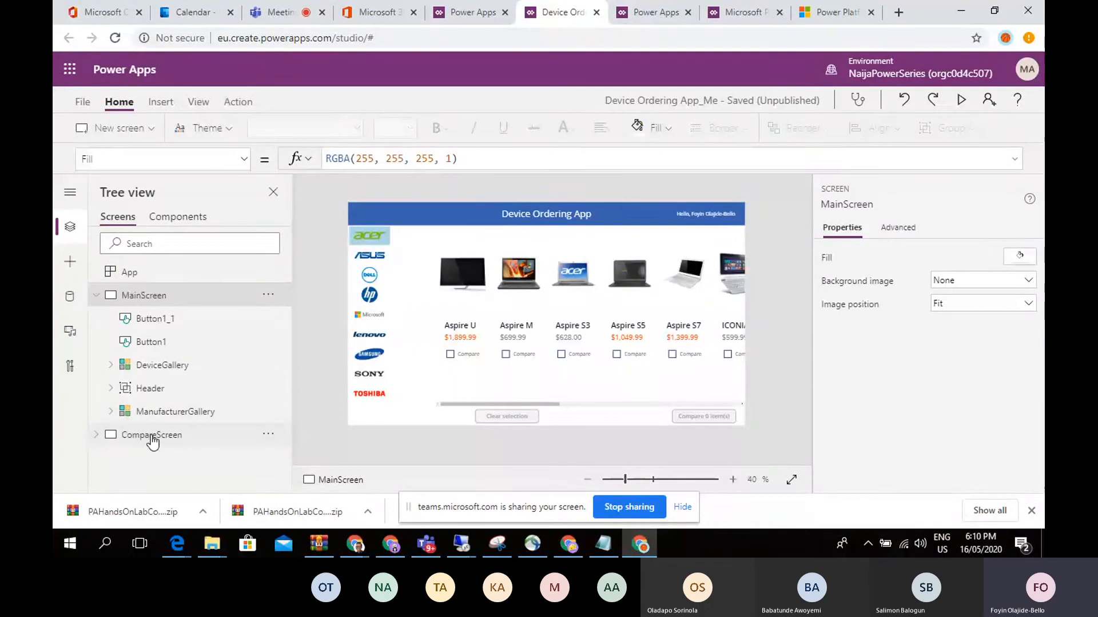
left_click(97, 296)
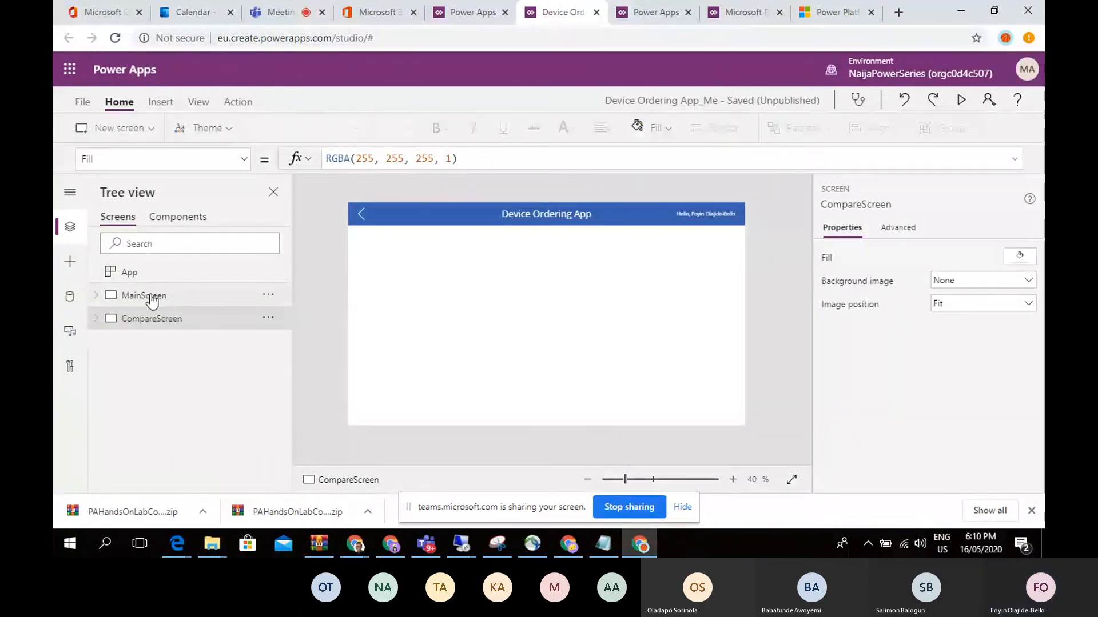
left_click(478, 299)
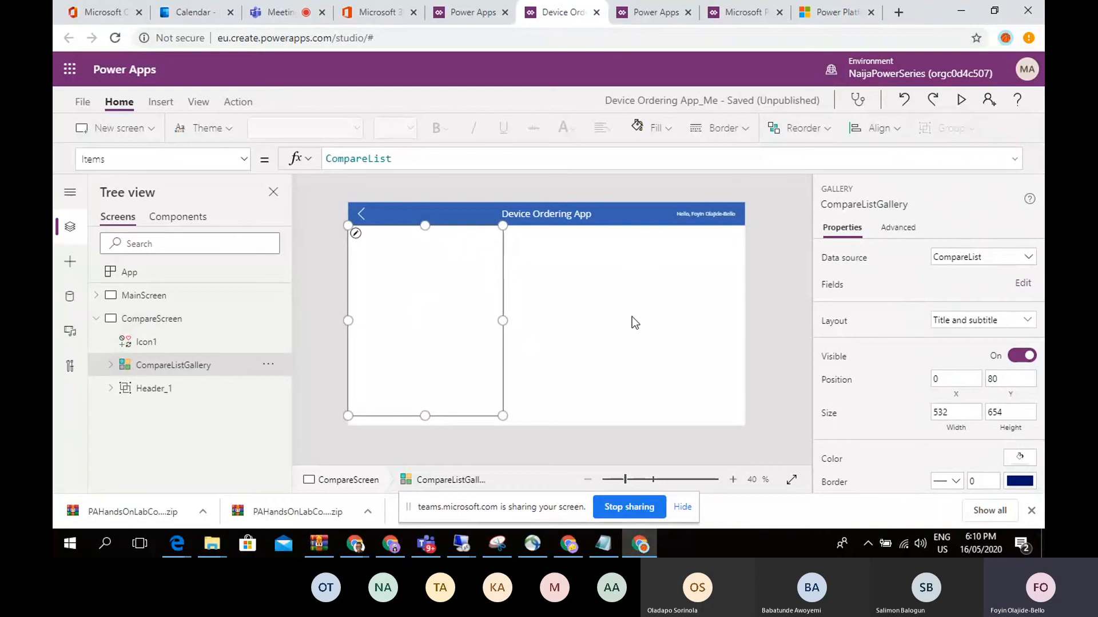
left_click(167, 322)
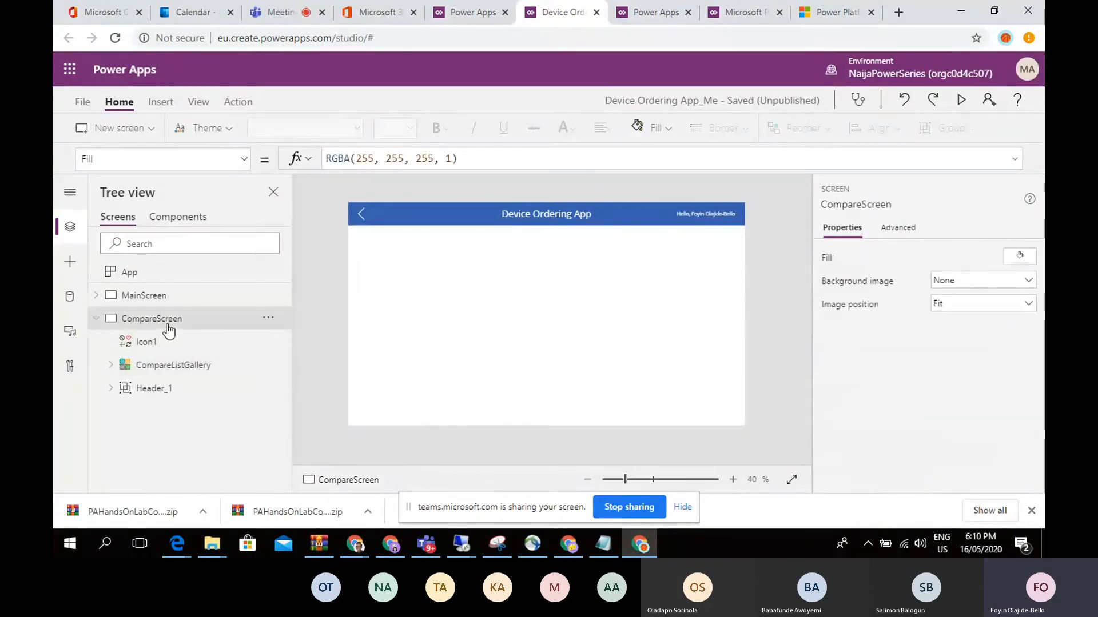
Step: Preview the app from MainScreen, compare the Aspire U and Aspire M devices, and return to editing CompareScreen
left_click(161, 303)
left_click(961, 101)
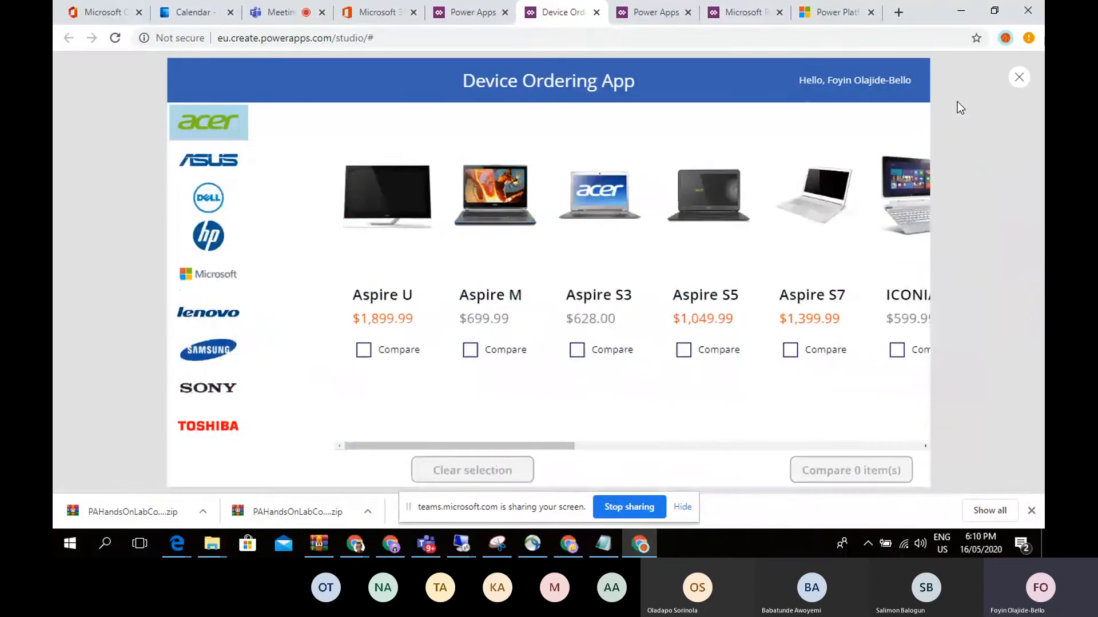
left_click(361, 351)
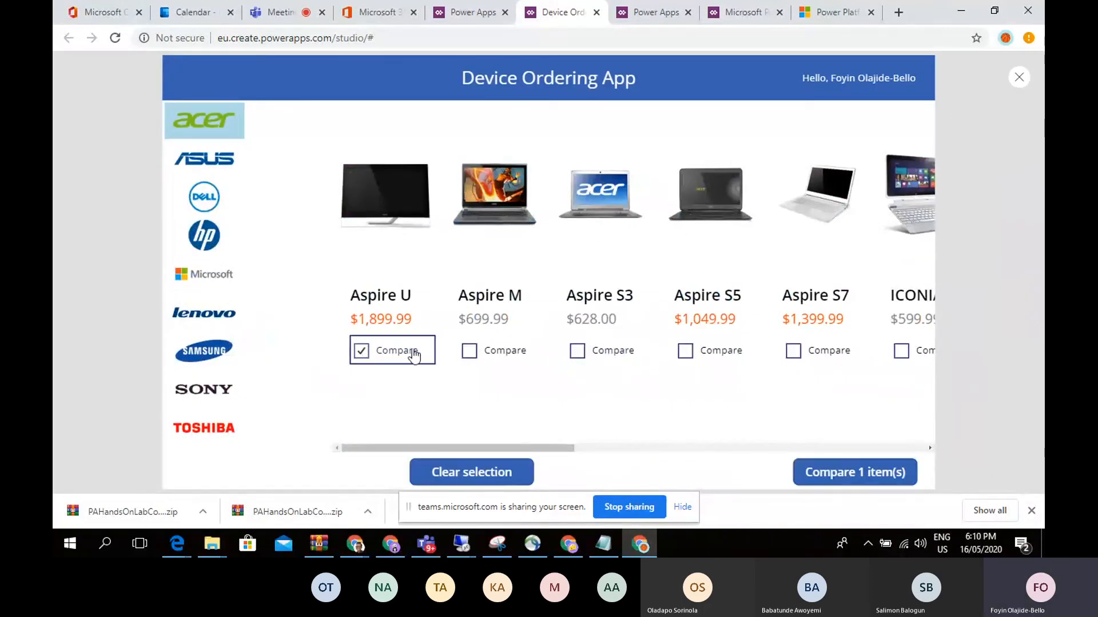
left_click(469, 351)
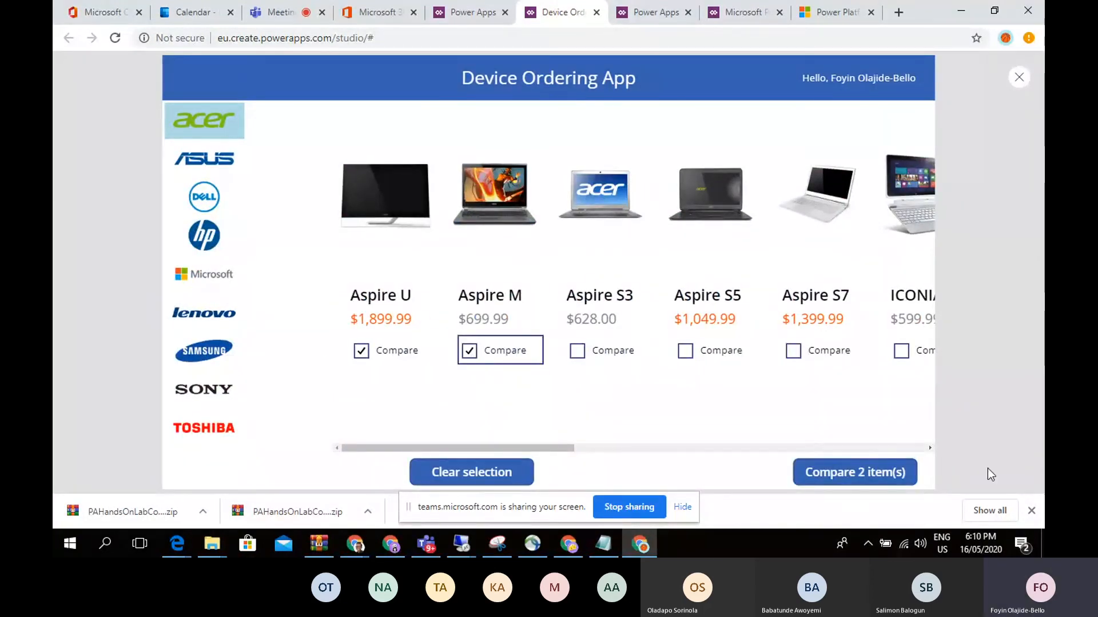
left_click(872, 476)
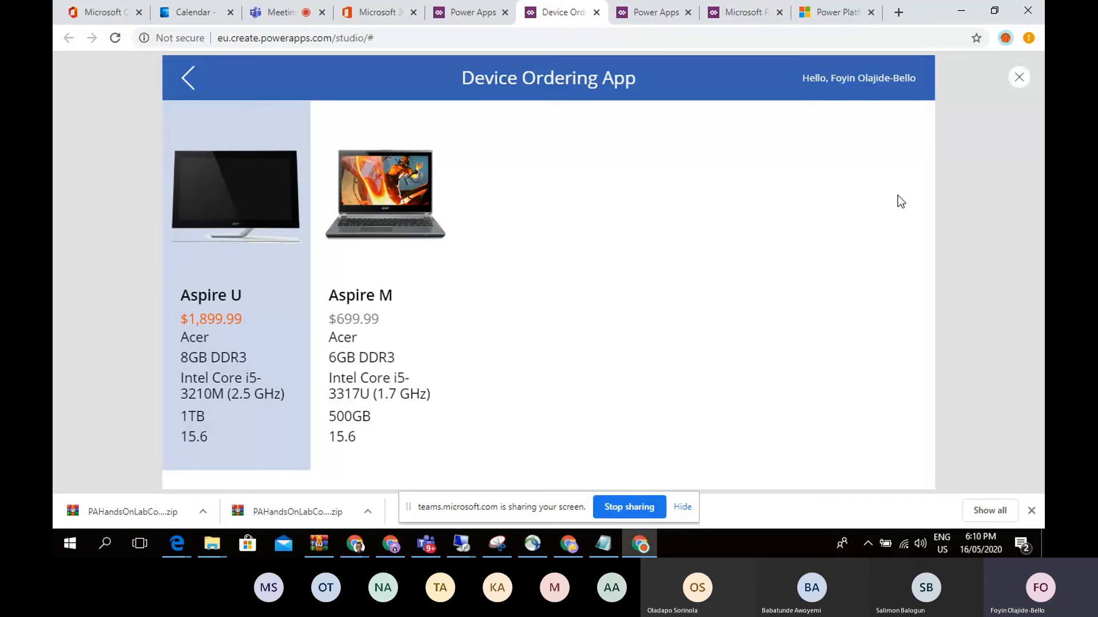
left_click(1019, 77)
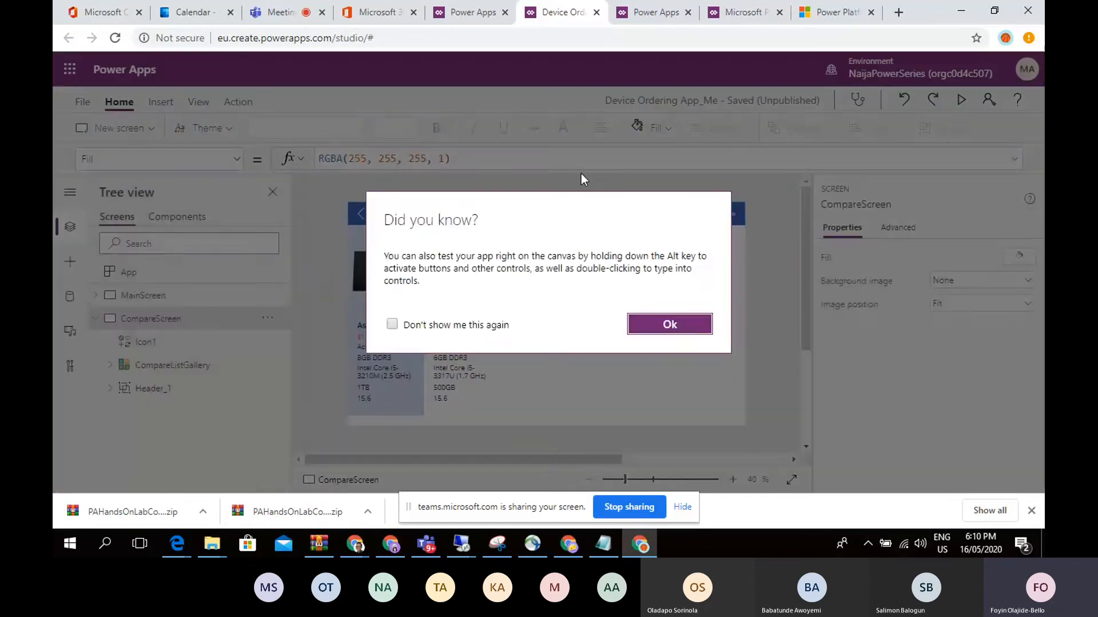
left_click(631, 326)
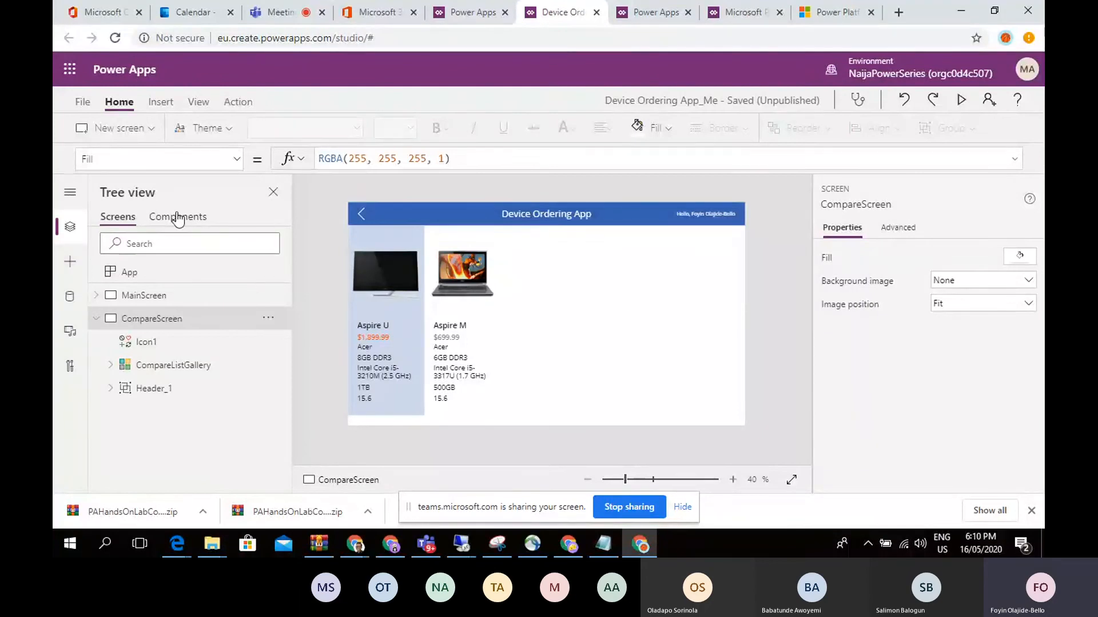
Step: Collapse CompareScreen in the tree and show the app's data sources
left_click(97, 320)
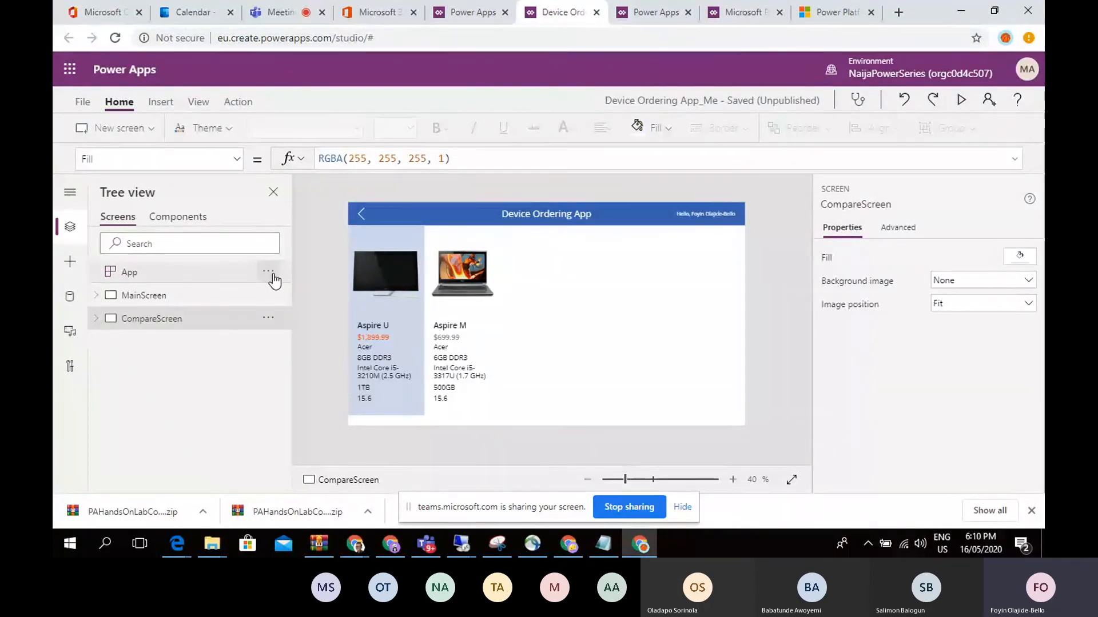
left_click(70, 299)
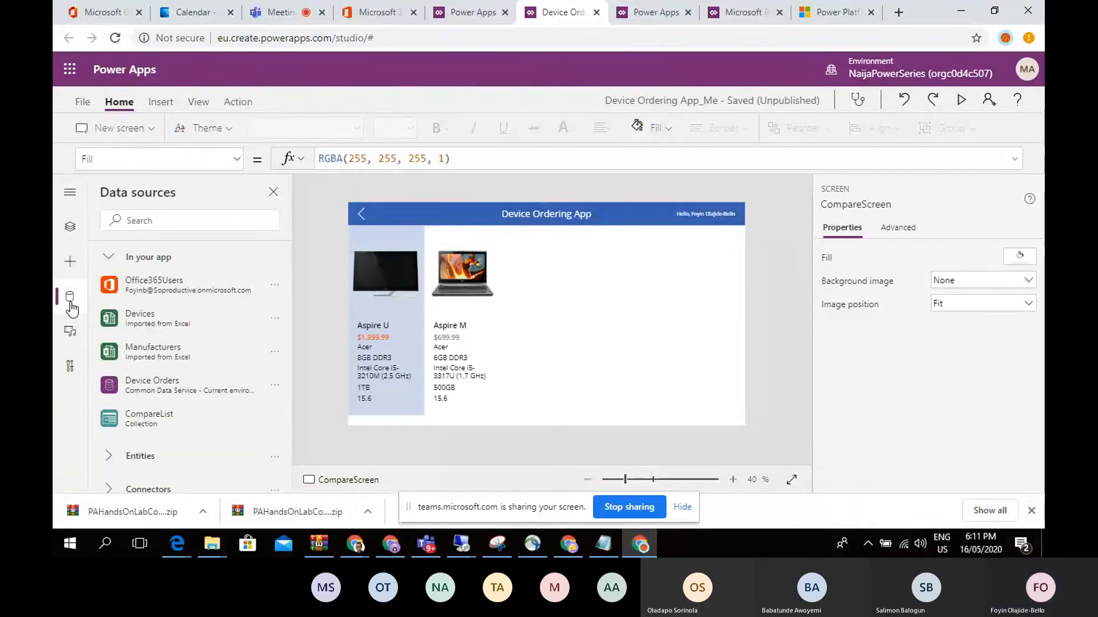
left_click(275, 6)
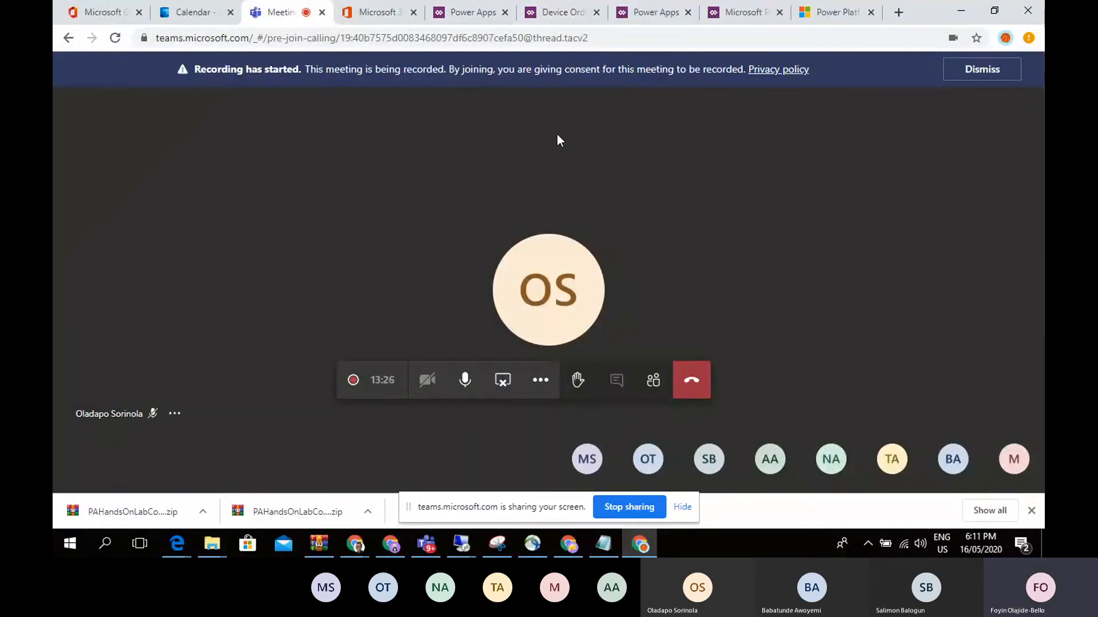
left_click(462, 10)
left_click(561, 8)
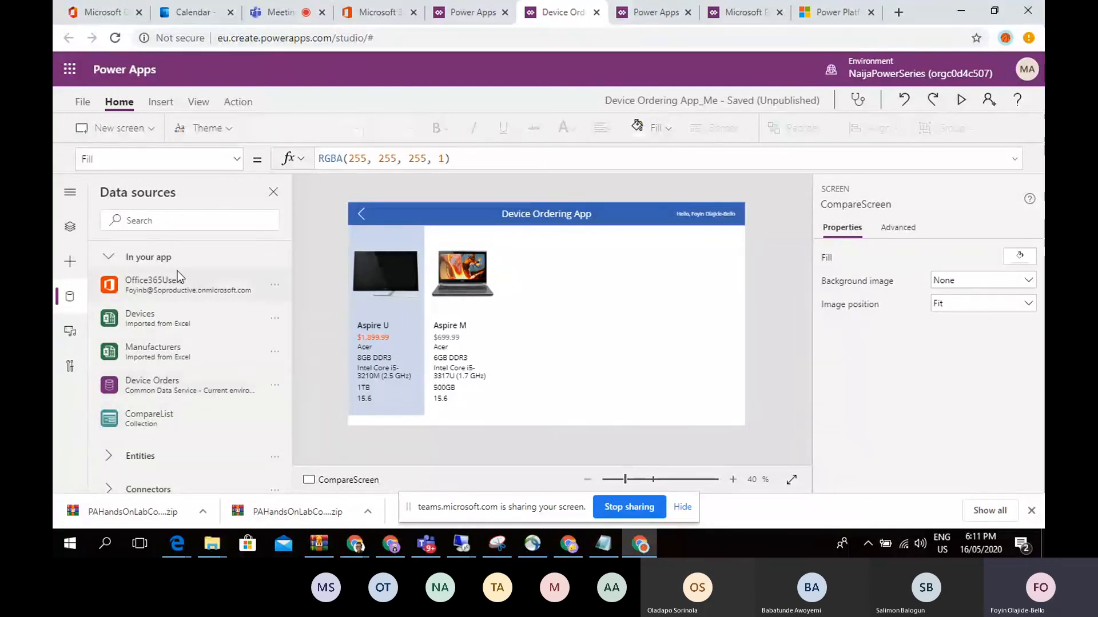
Step: Search the data sources for "devi", then clear the search and collapse the In your app group
left_click(171, 221)
type("de")
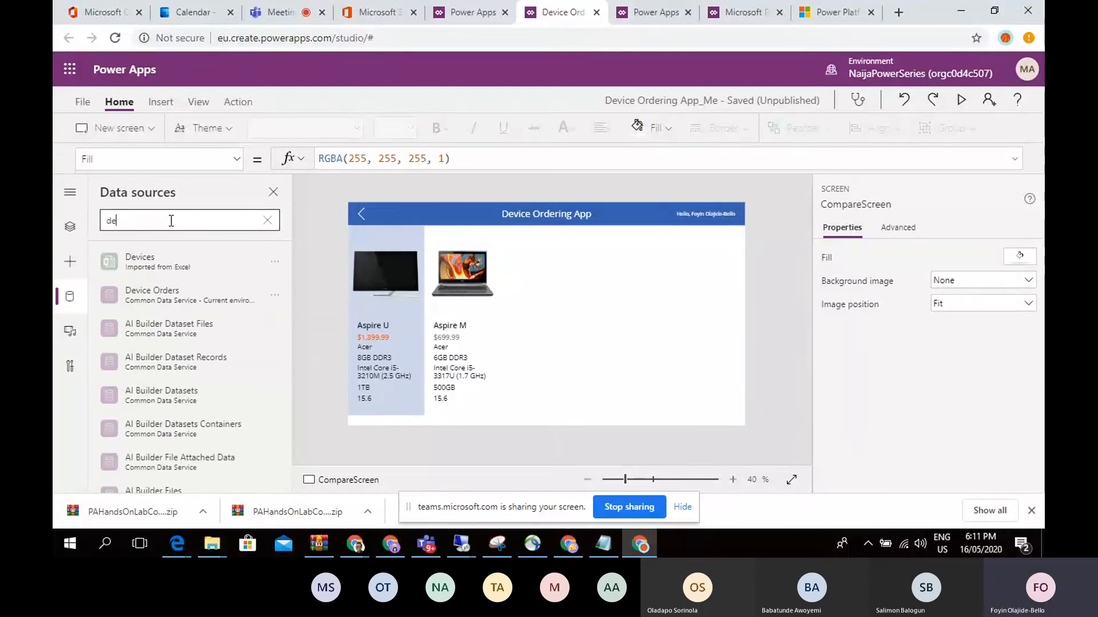
type("vi")
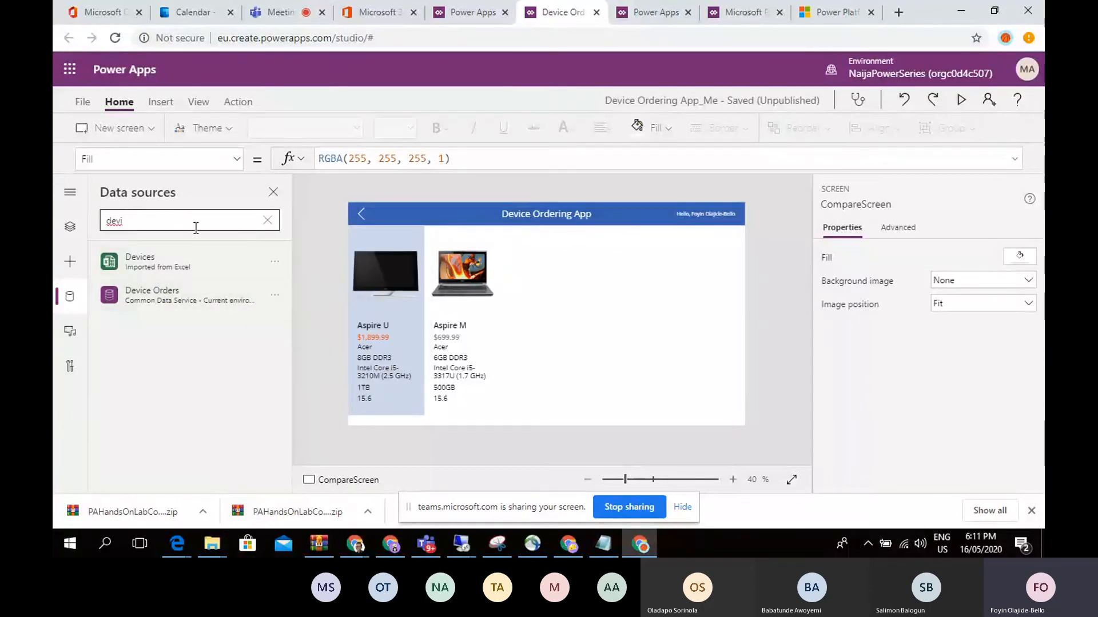
key("BackSpace")
key("BackSpace")
key("BackSpace")
key("BackSpace")
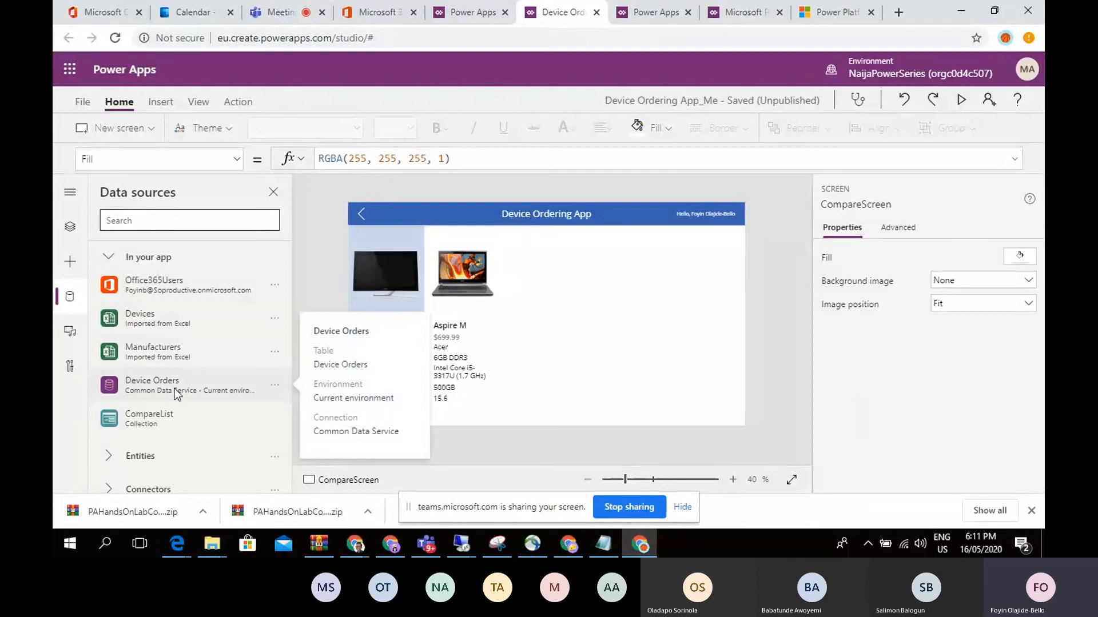
left_click(109, 257)
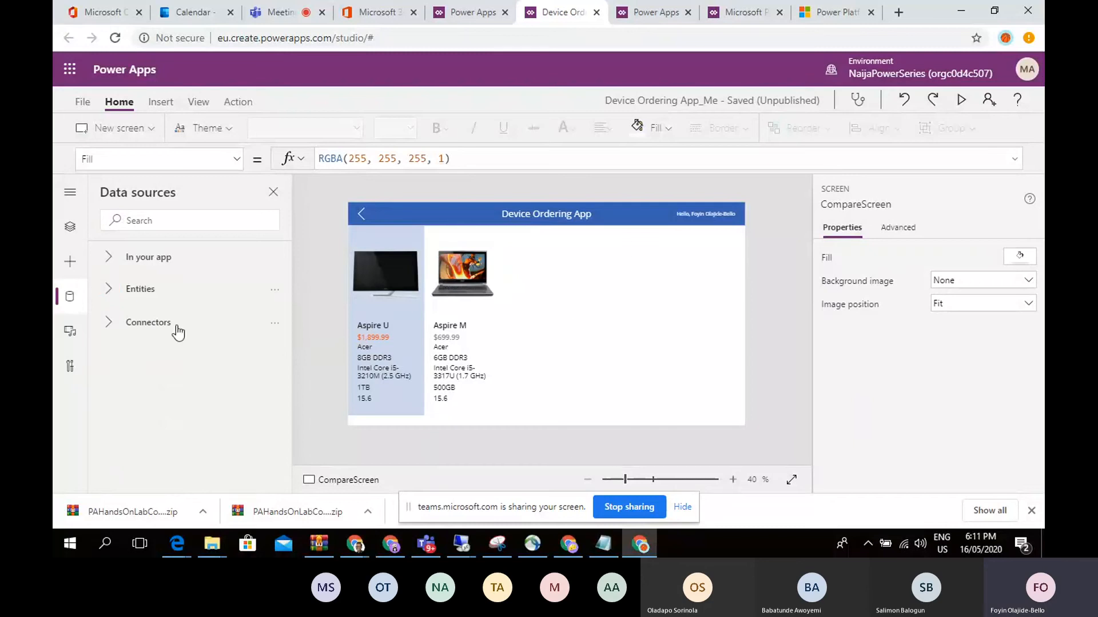
Step: Insert an edit form on CompareScreen beside the compared devices at about X 532, Y 80, and widen it to the screen's right edge
left_click(160, 103)
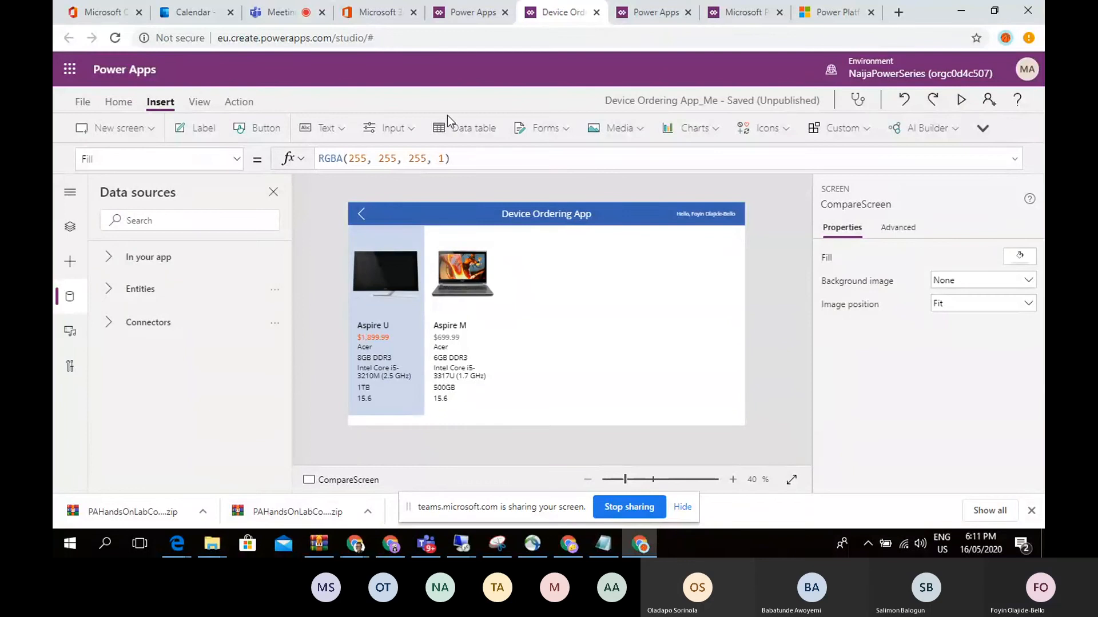
left_click(567, 132)
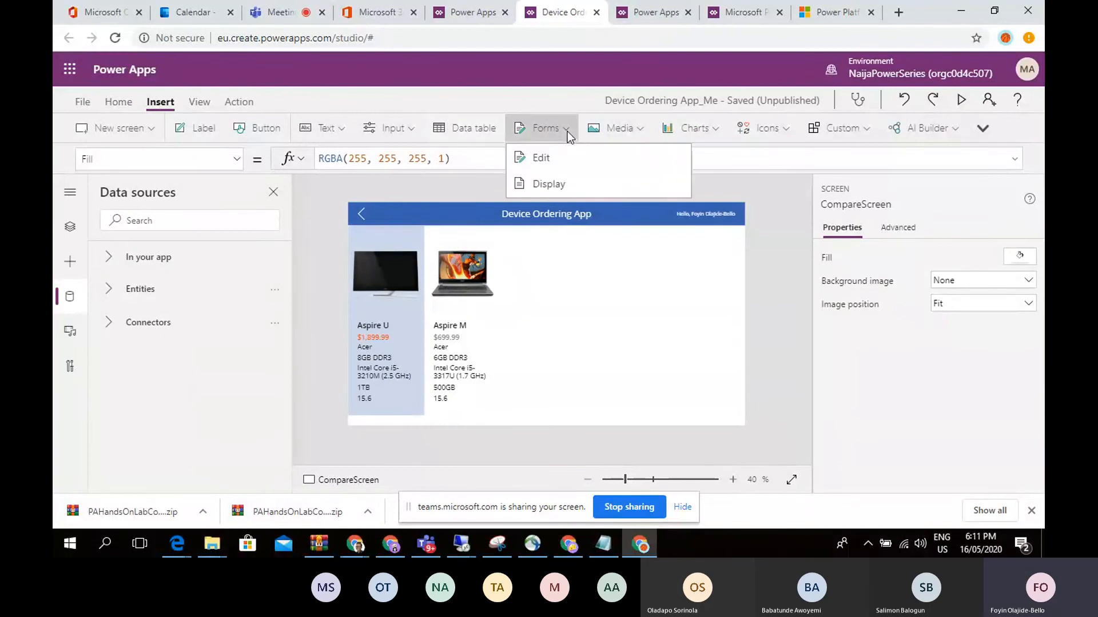
left_click(571, 160)
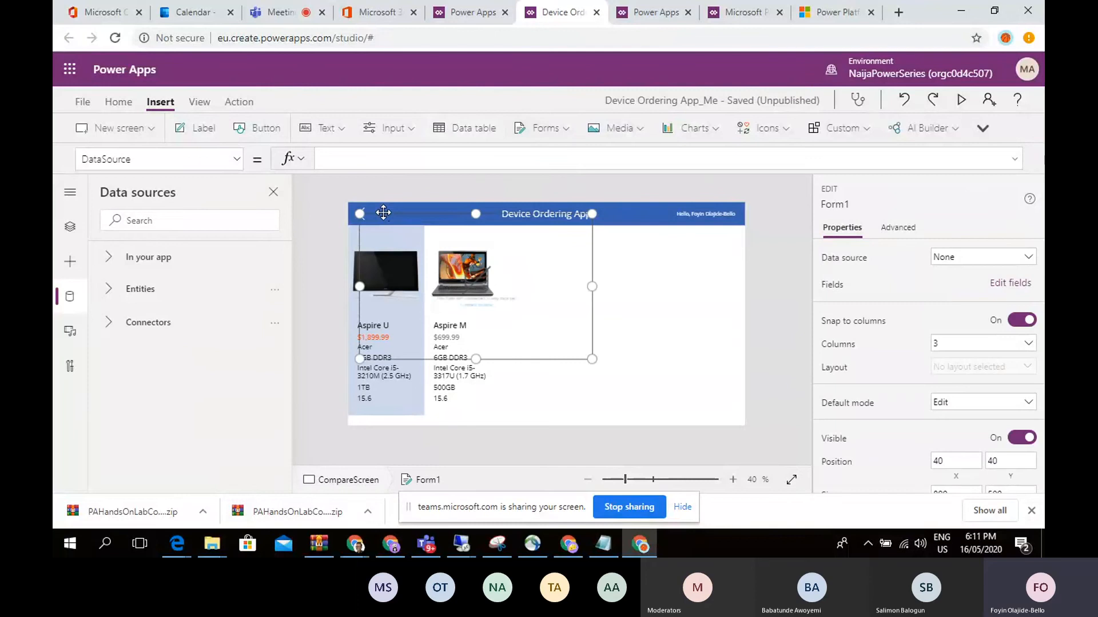
left_click_drag(383, 213, 525, 249)
left_click_drag(619, 252, 616, 228)
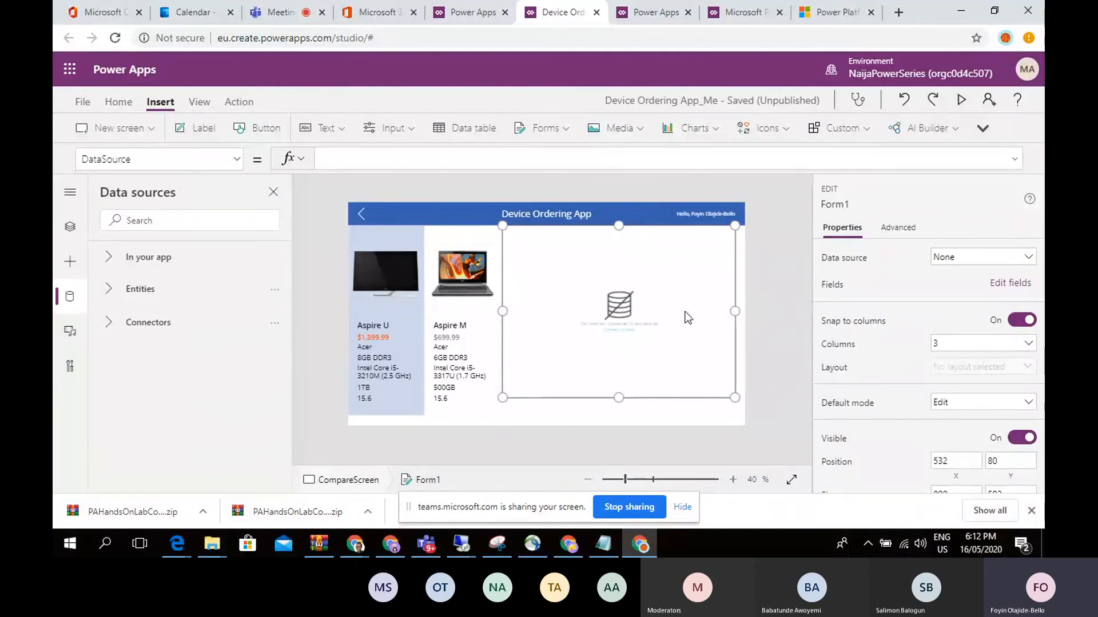
left_click_drag(734, 311, 743, 311)
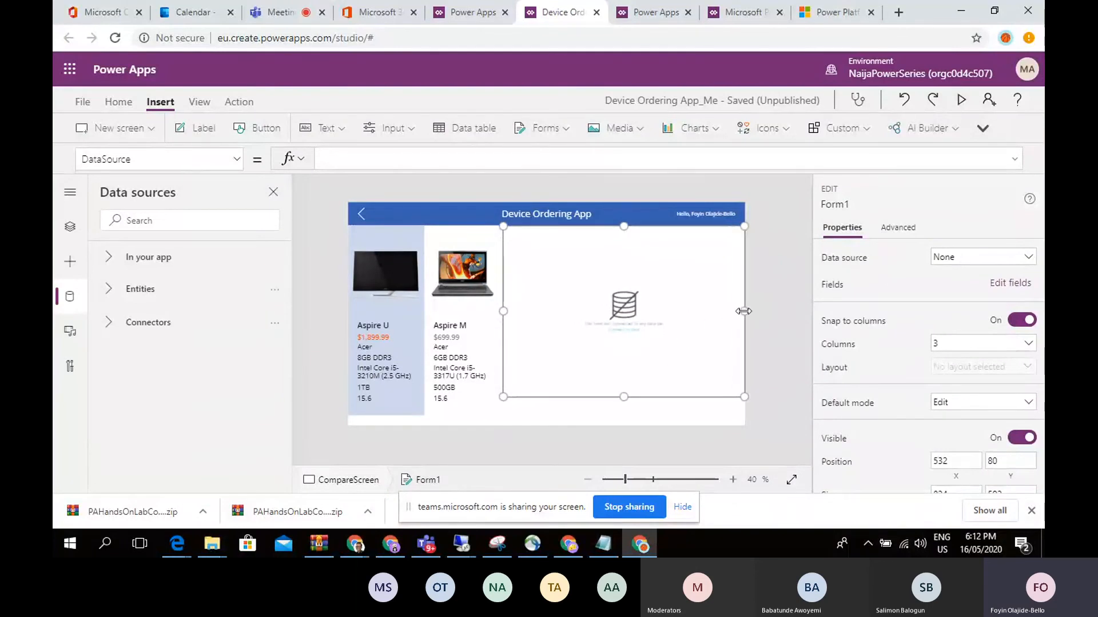
Step: Connect the edit form to the Device Orders data source and remove its Created On field
left_click(1001, 264)
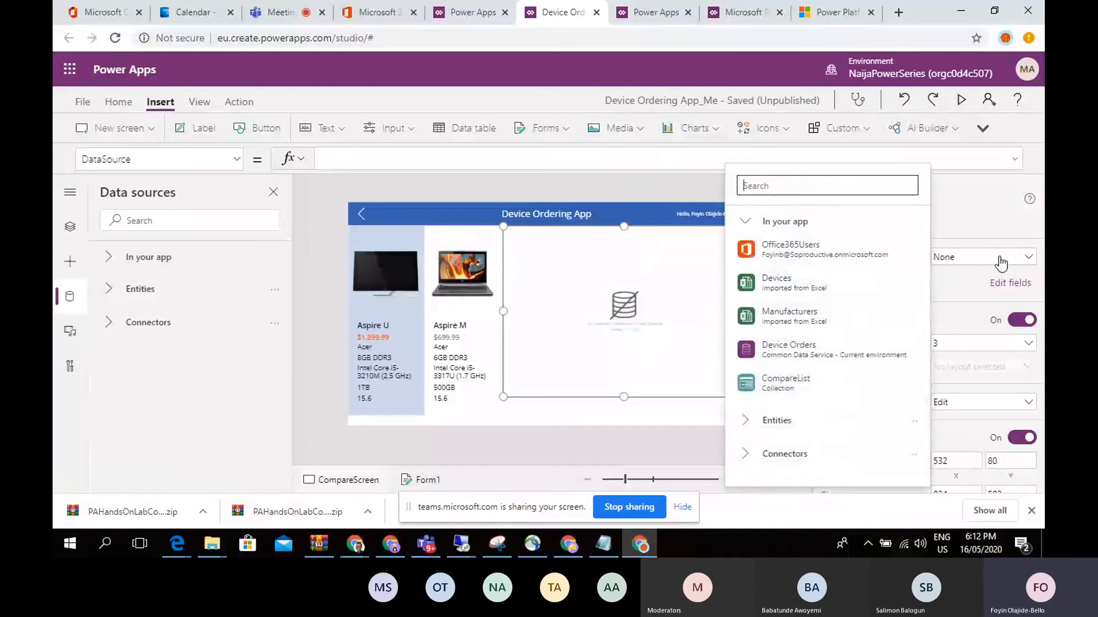
left_click(805, 358)
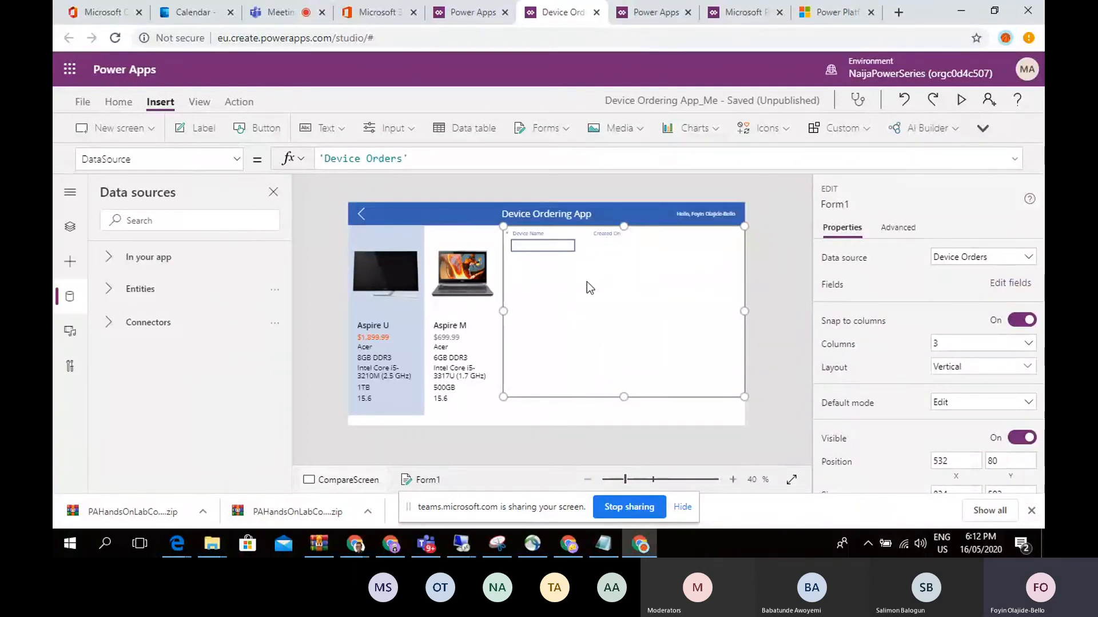
left_click(1005, 286)
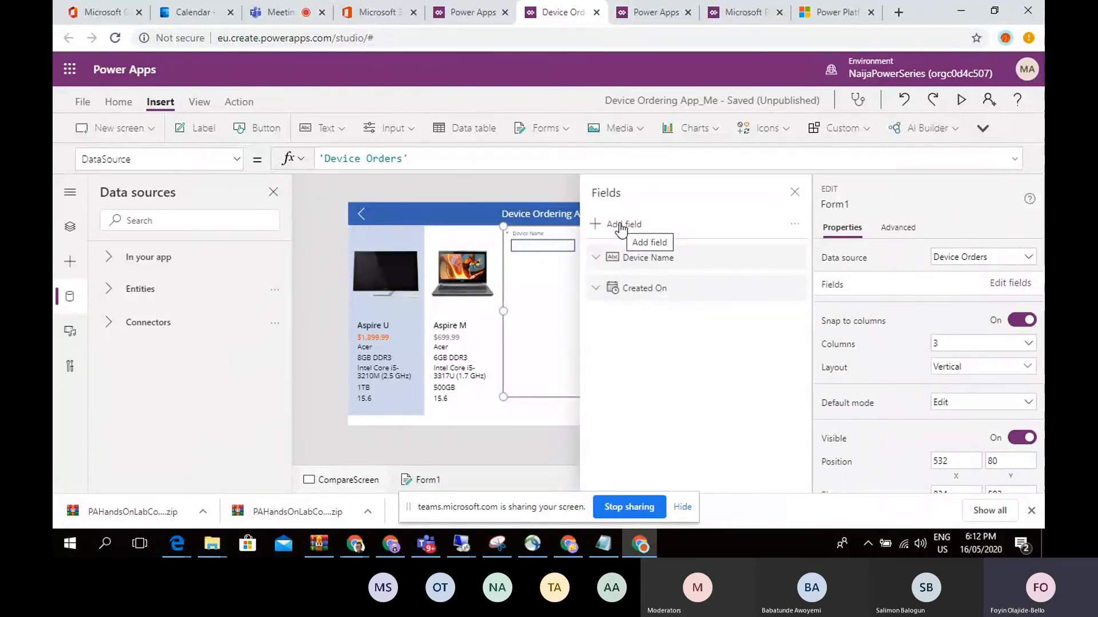
left_click(794, 294)
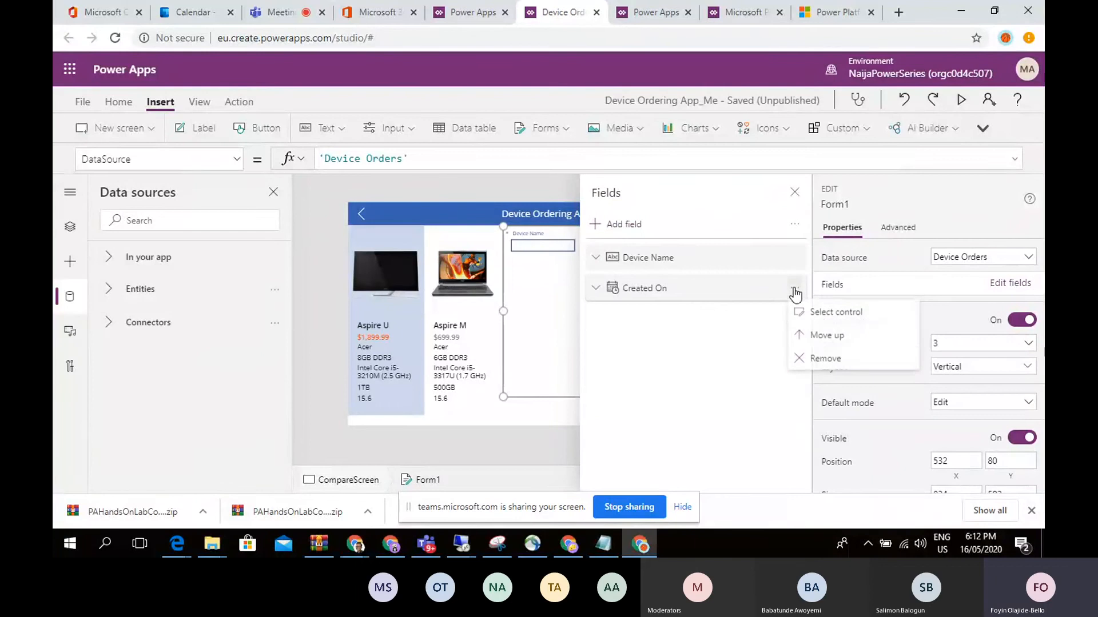
left_click(803, 358)
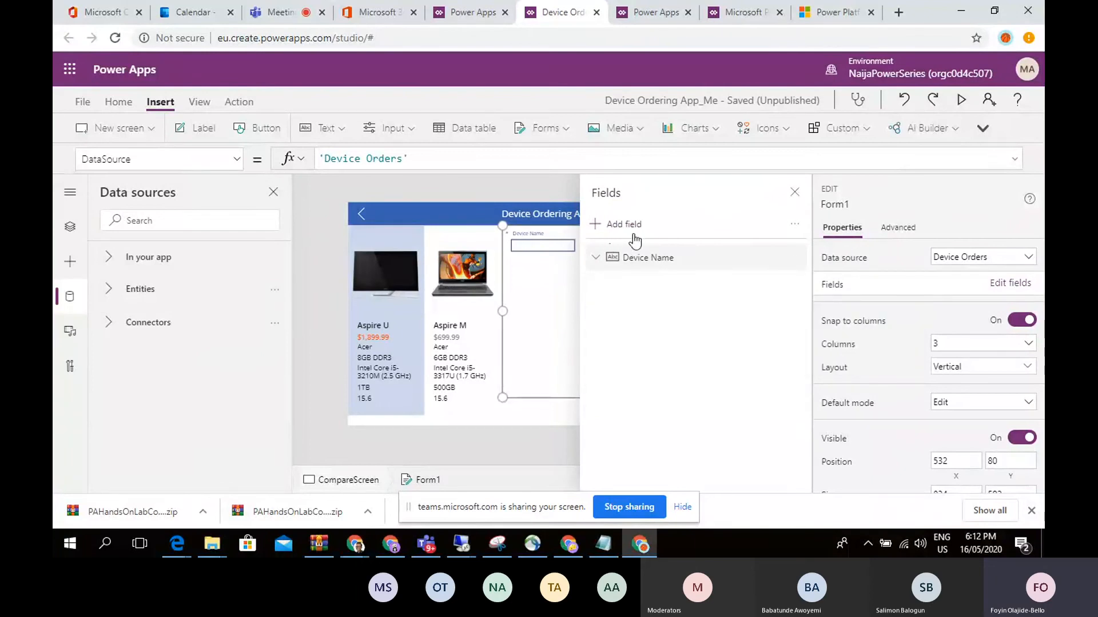
Step: Select the Price, Approver and Comments fields for adding to the Device Orders form
left_click(623, 225)
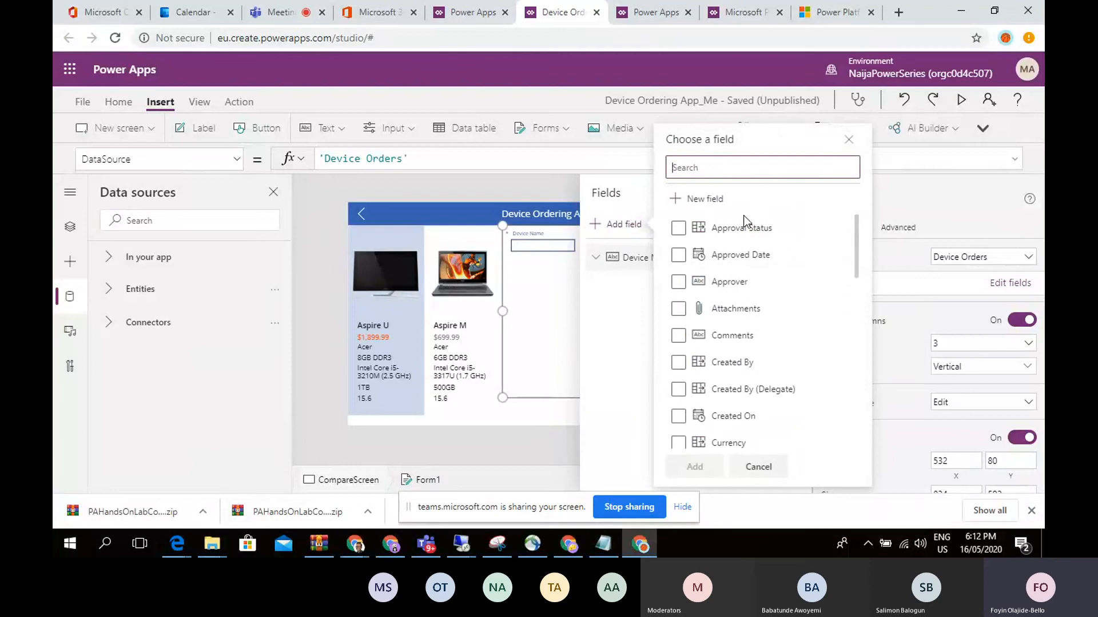
type("price")
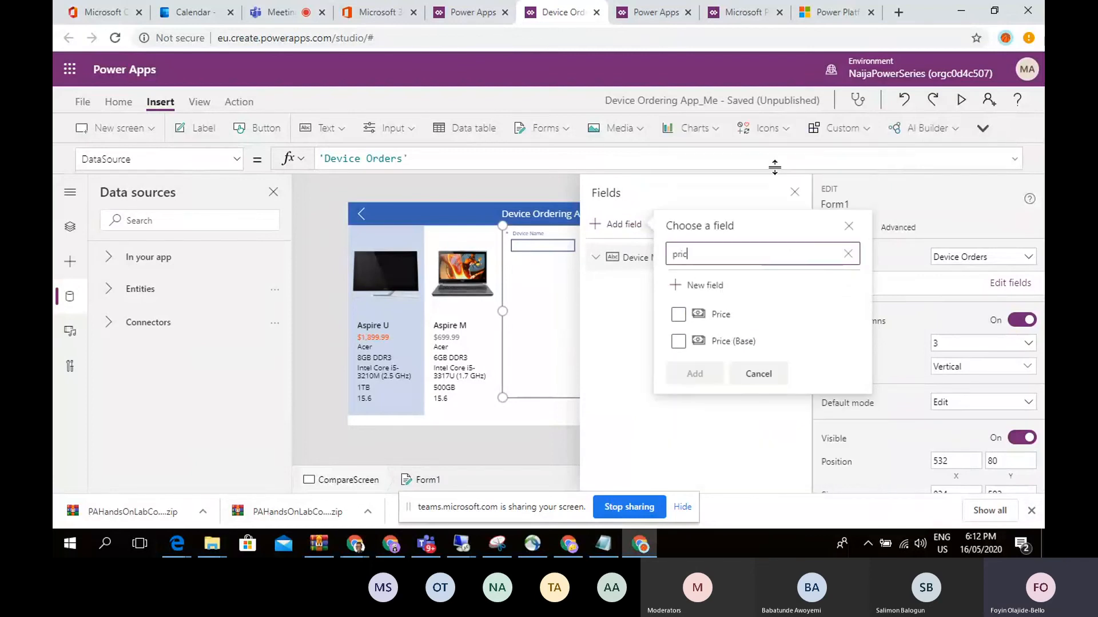
left_click(678, 315)
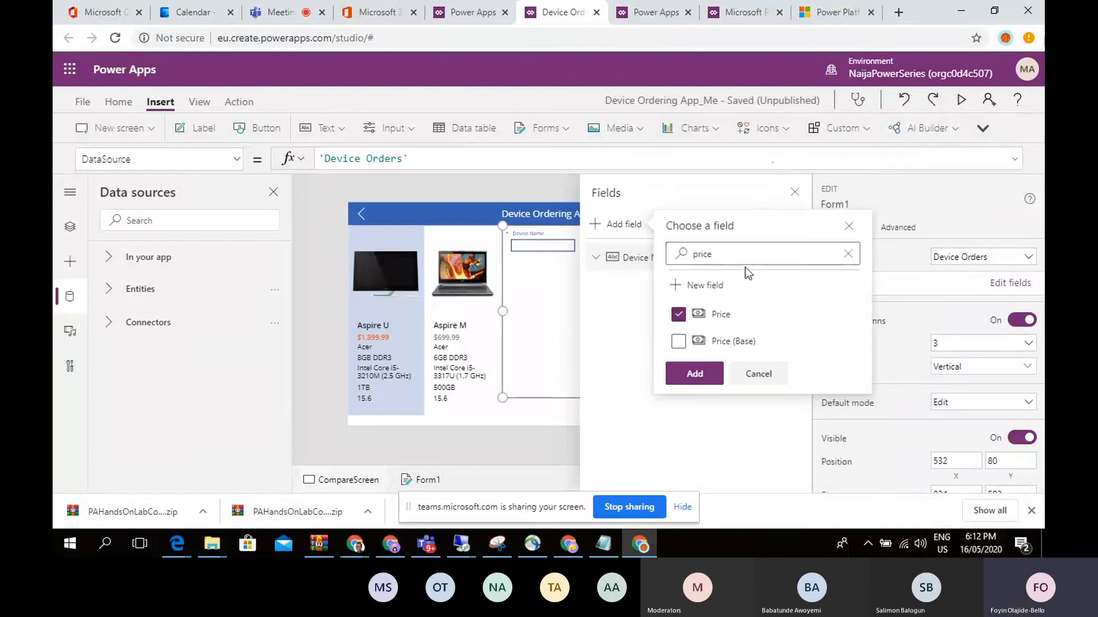
double_click(764, 248)
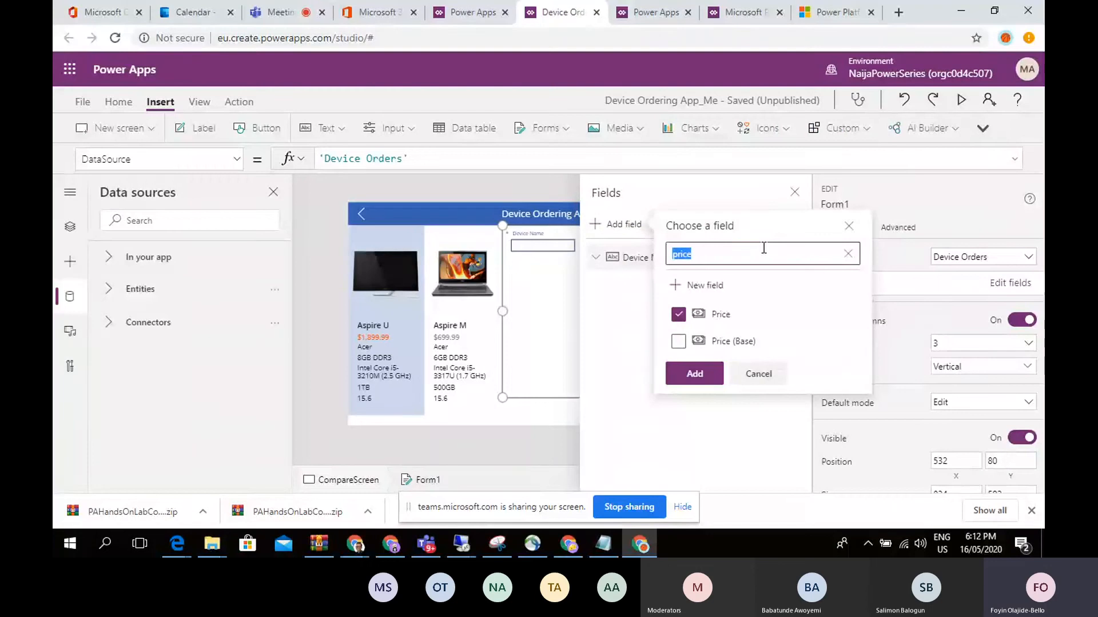
type("approv")
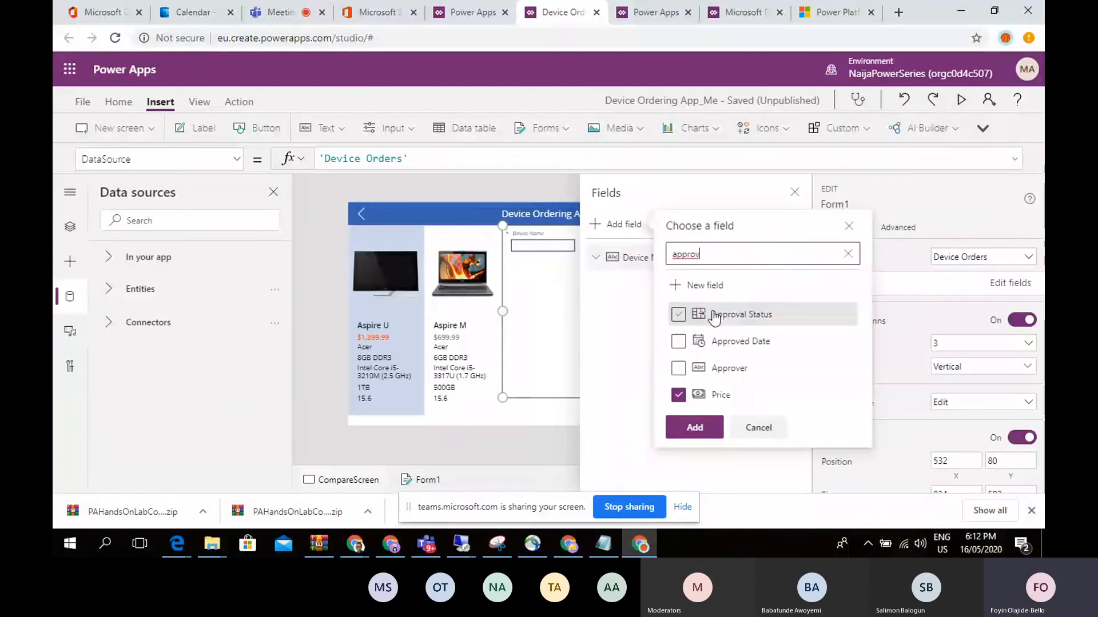
left_click(678, 368)
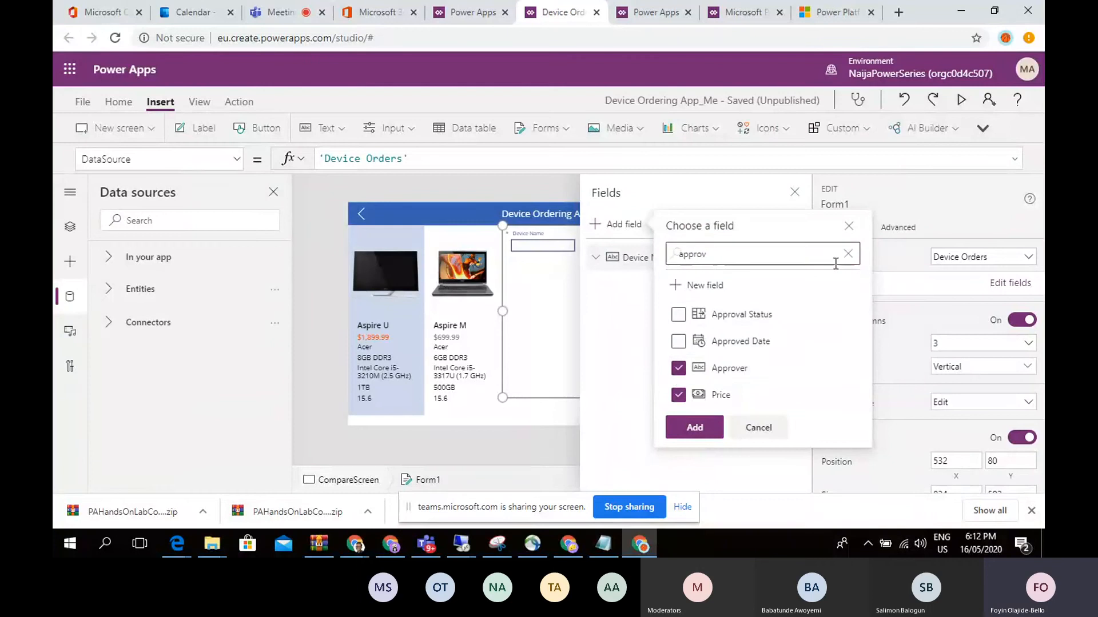
double_click(789, 253)
key("BackSpace")
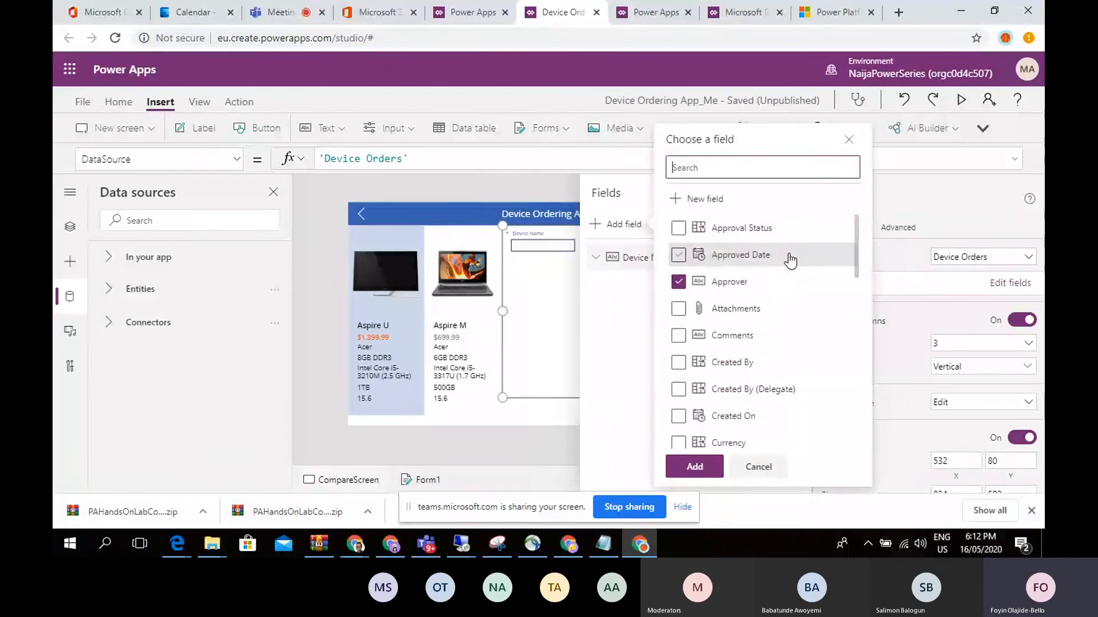
type("commen")
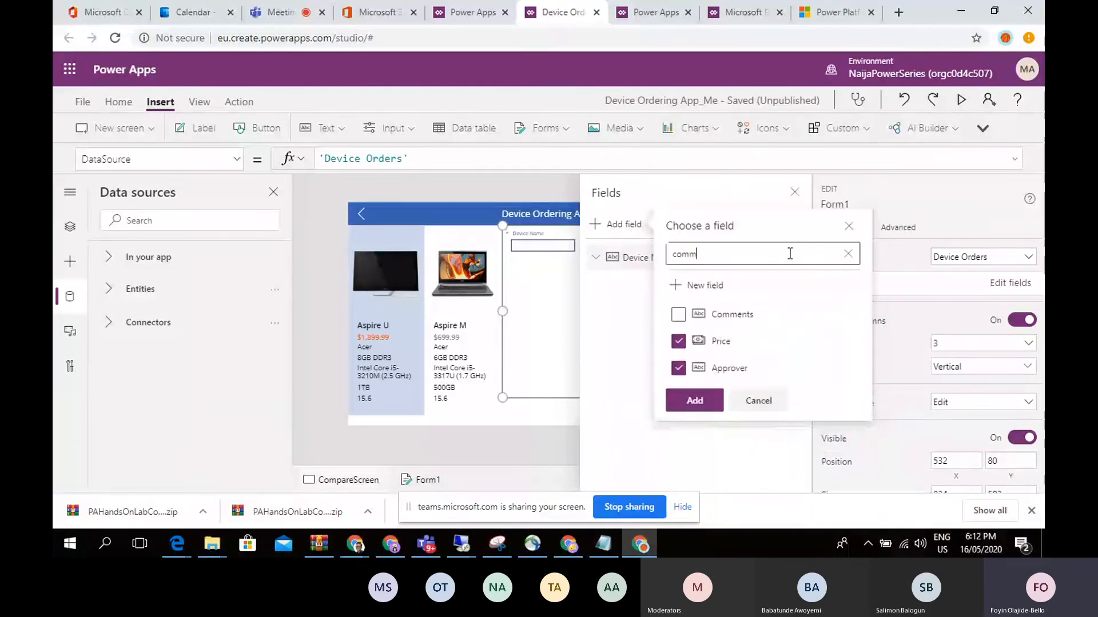
left_click(676, 315)
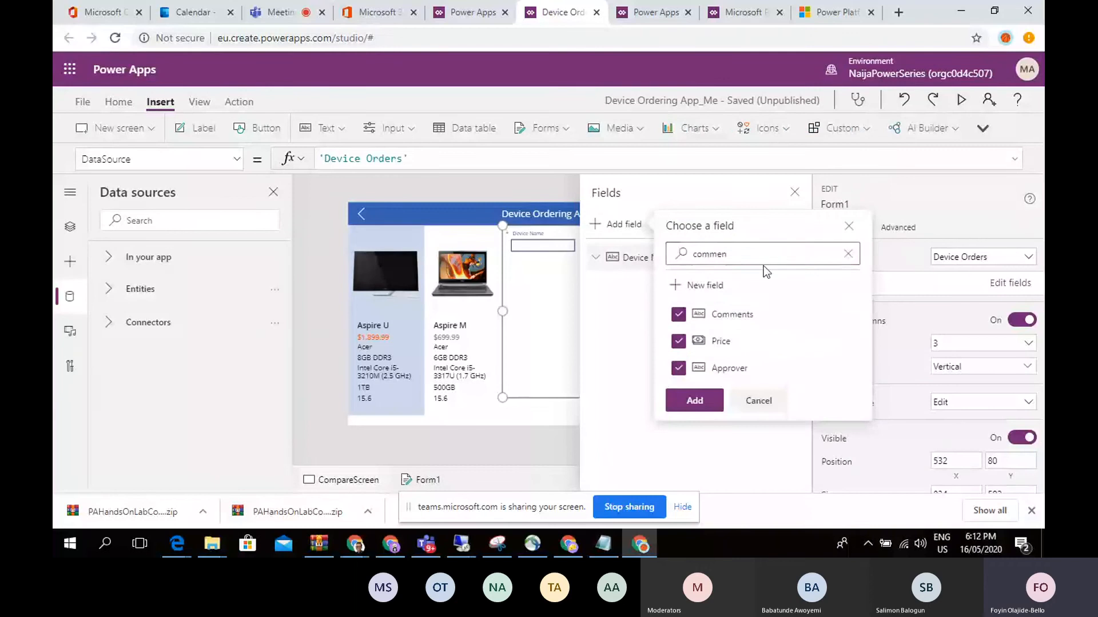
Step: Also select Requested By and Request Date, add all the selected fields to the form and close the field list
double_click(745, 255)
key("BackSpace")
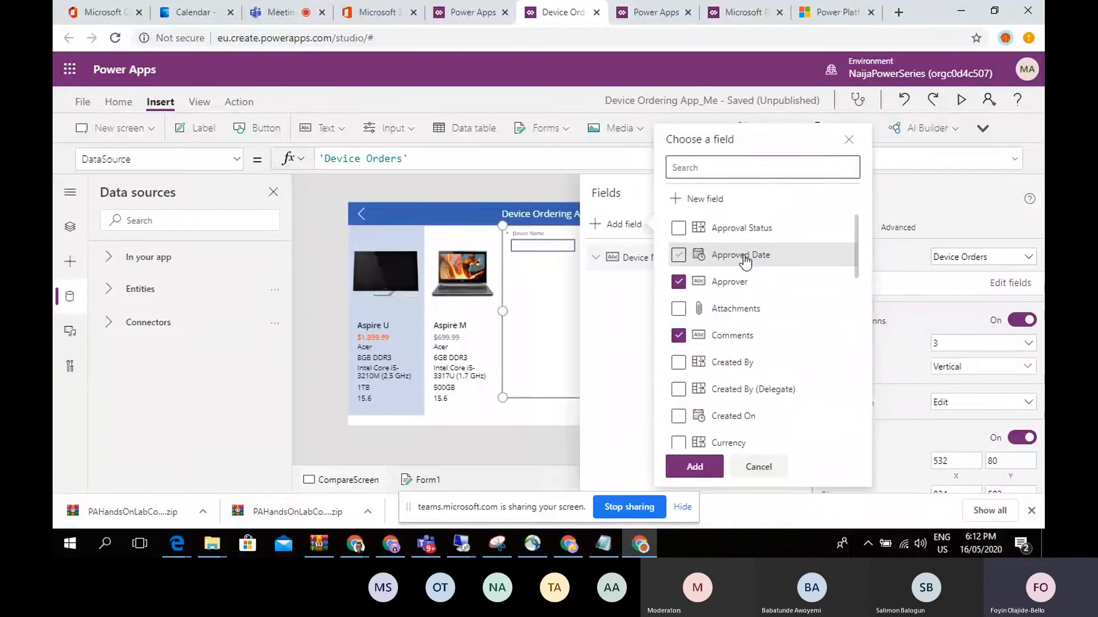
type("req")
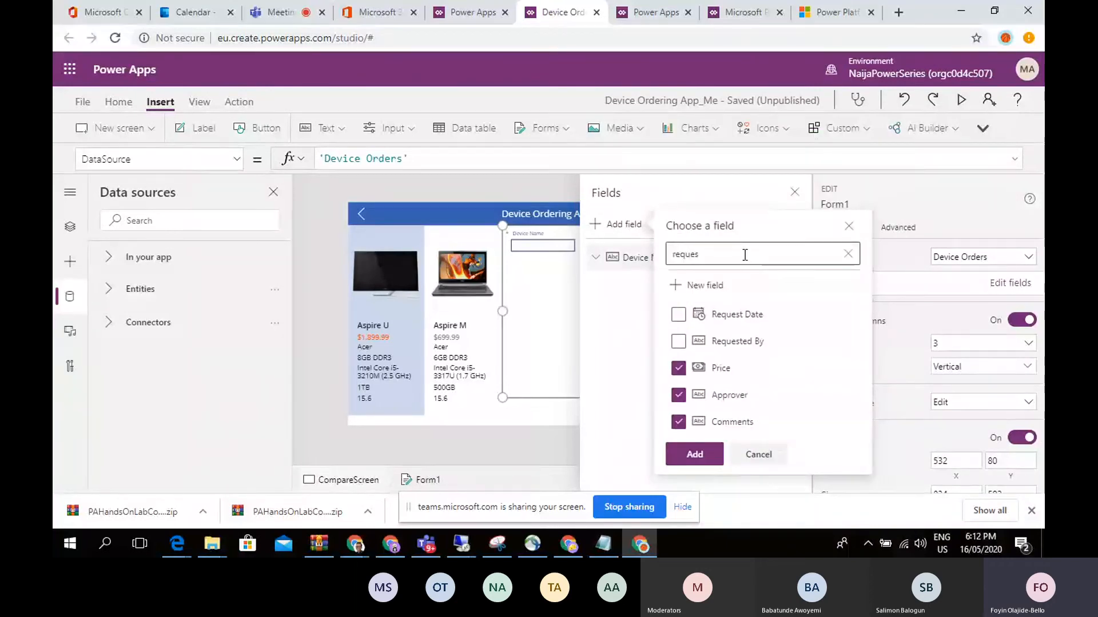
type("ues")
left_click(678, 341)
left_click(680, 317)
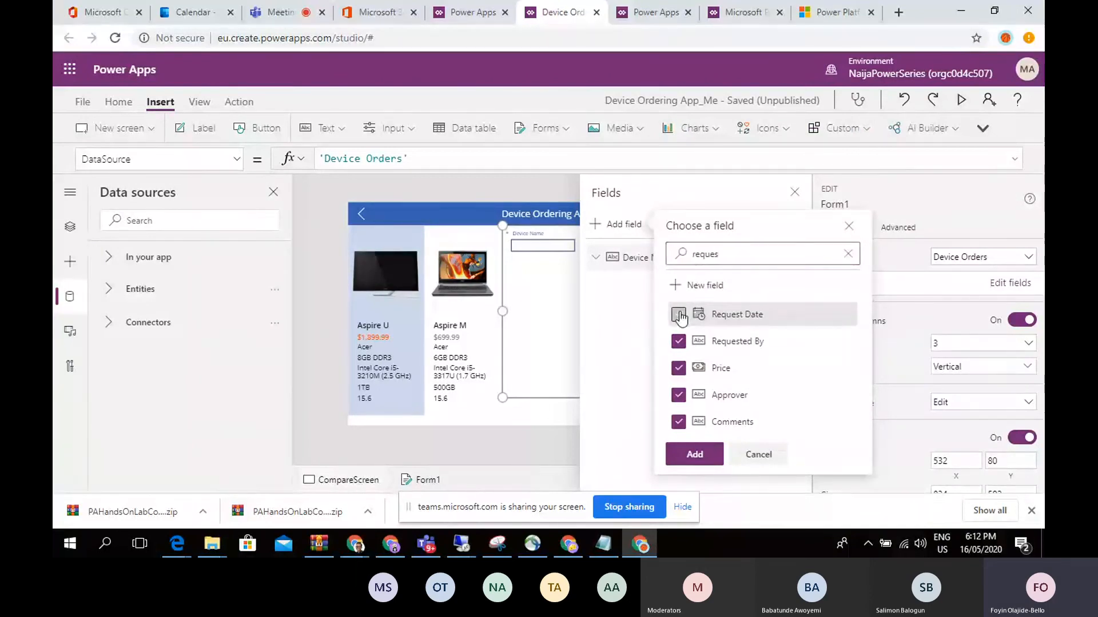
left_click(695, 455)
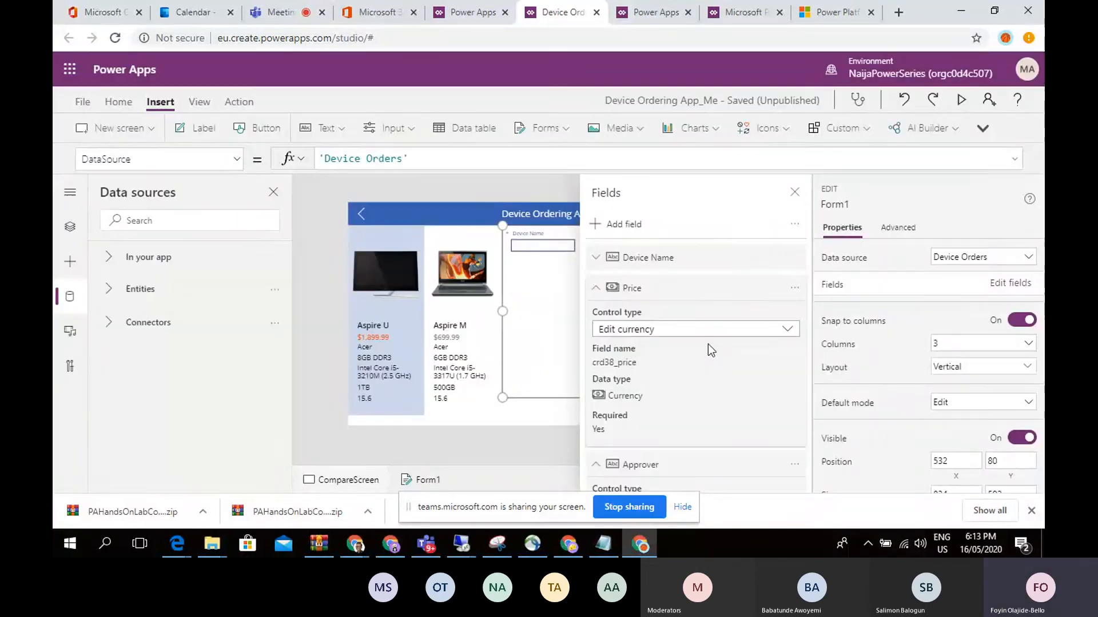
left_click(795, 193)
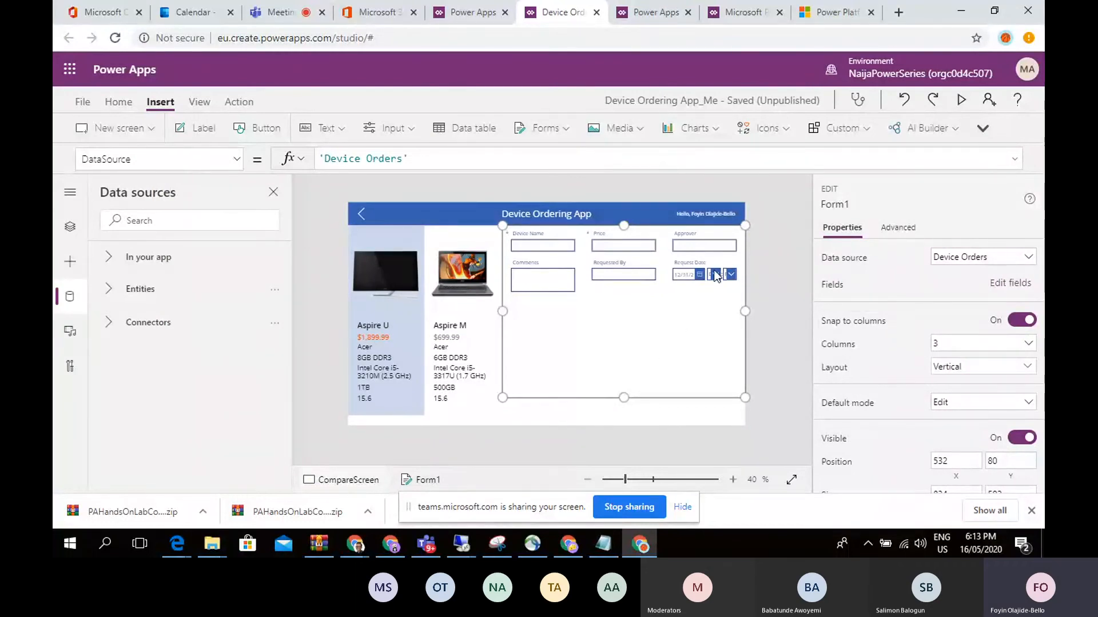
Step: Set the form's columns to 1 and extend its lower edge far enough to fit the Request Date field
left_click(955, 346)
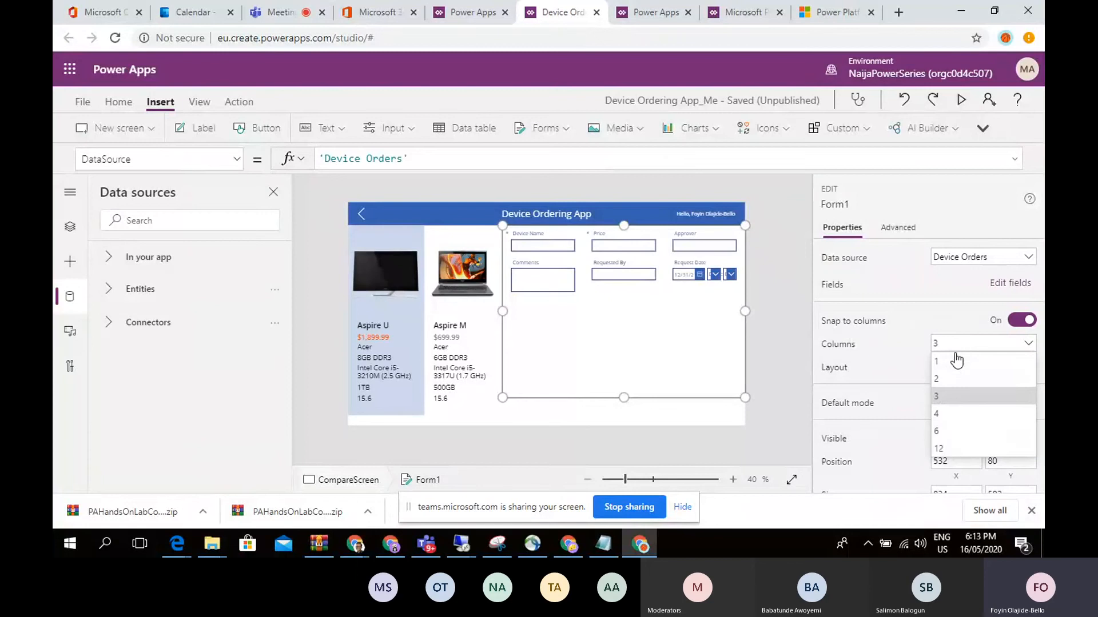
left_click(953, 360)
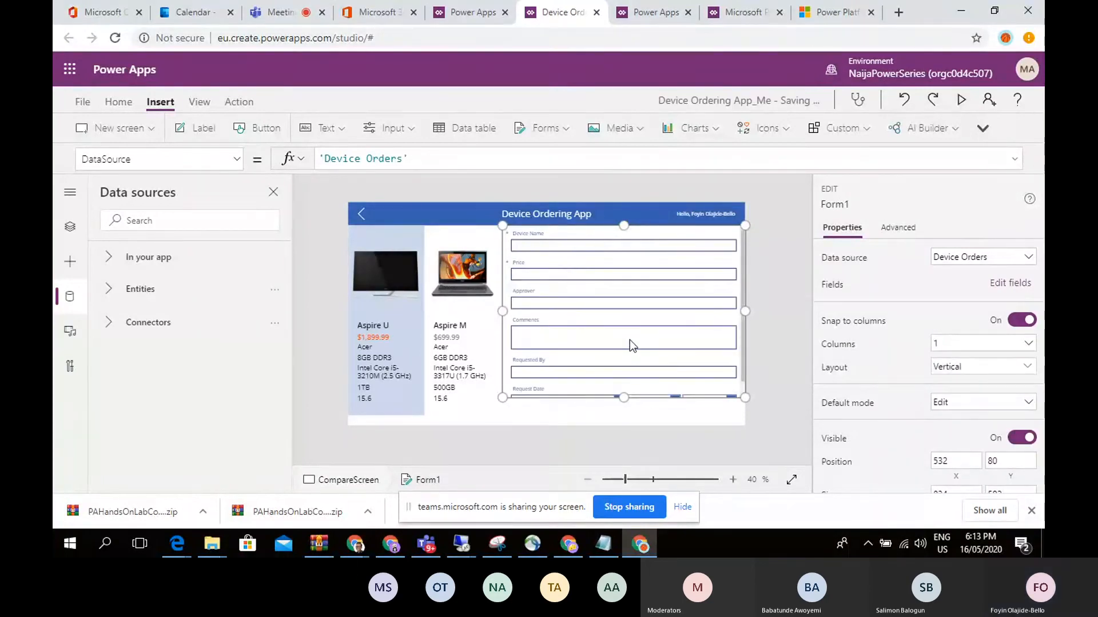
left_click_drag(623, 397, 623, 416)
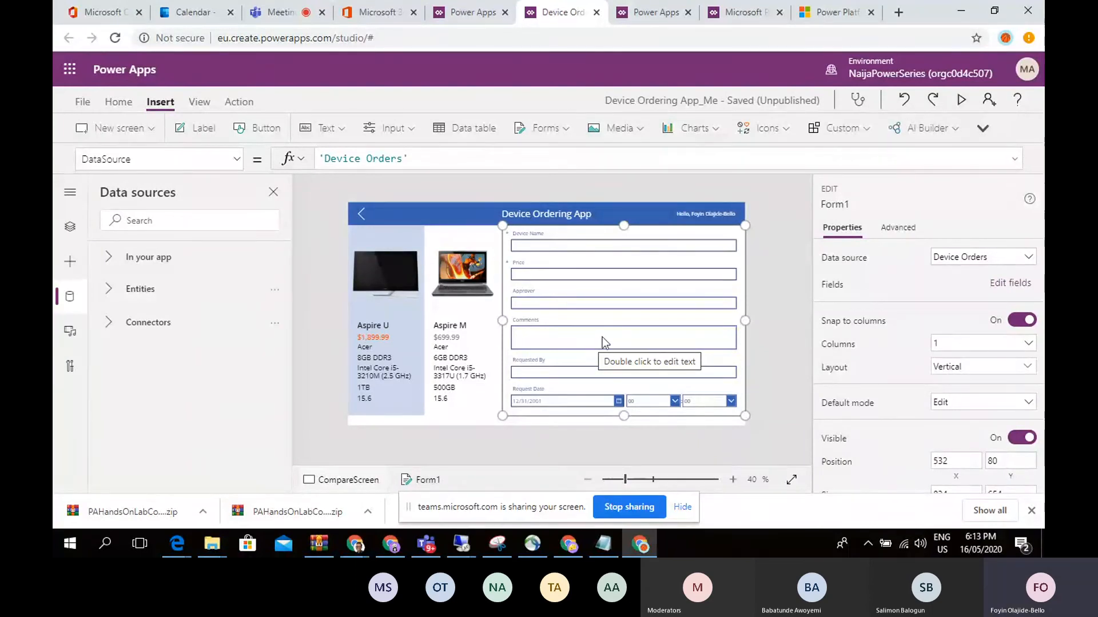
Step: Shorten Form1 slightly so that its lower edge sits directly beneath the Request Date field
left_click(521, 433)
left_click(591, 402)
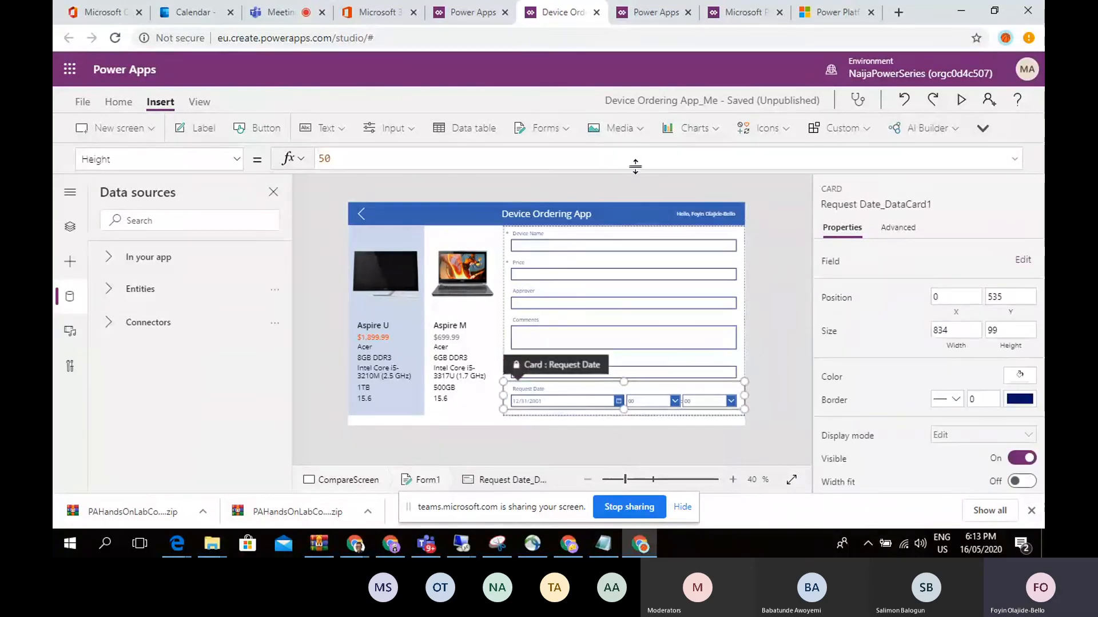
left_click(605, 280)
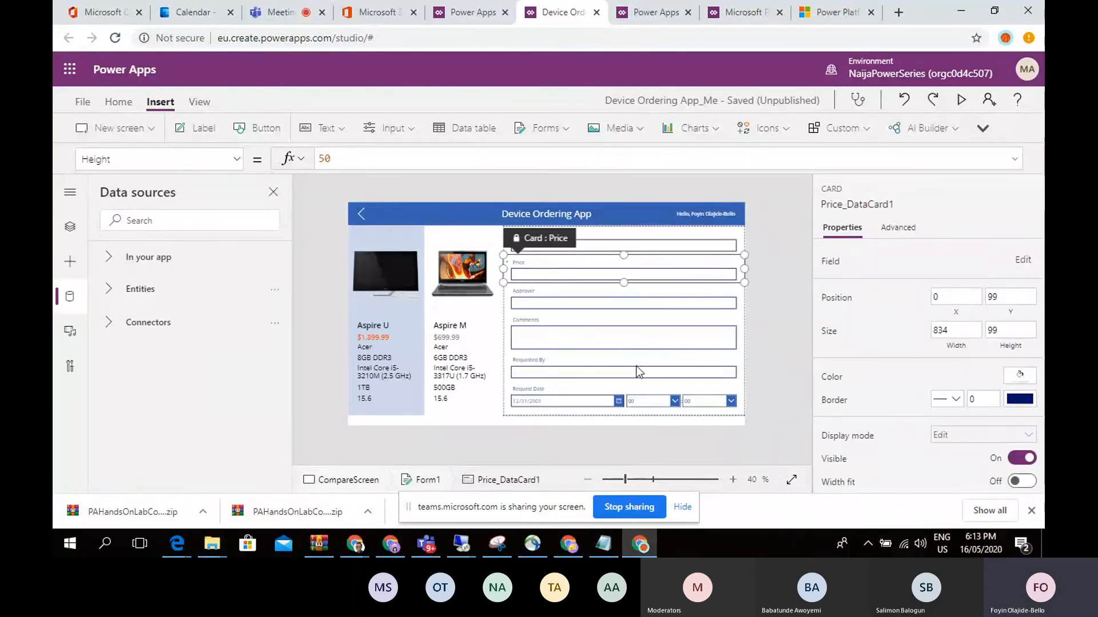
left_click(70, 227)
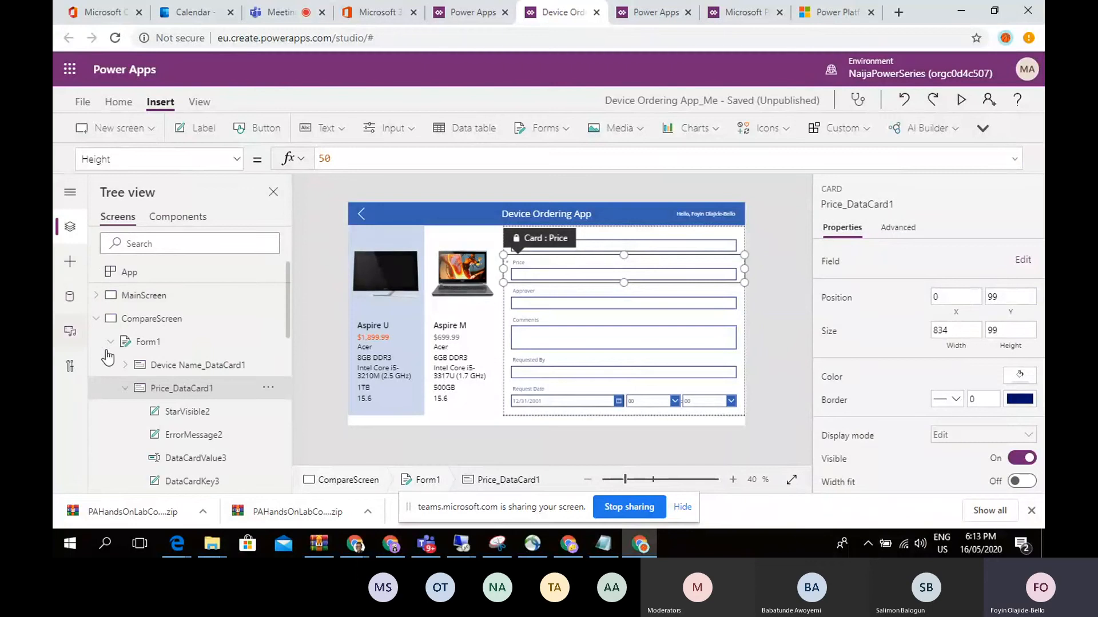
left_click(153, 343)
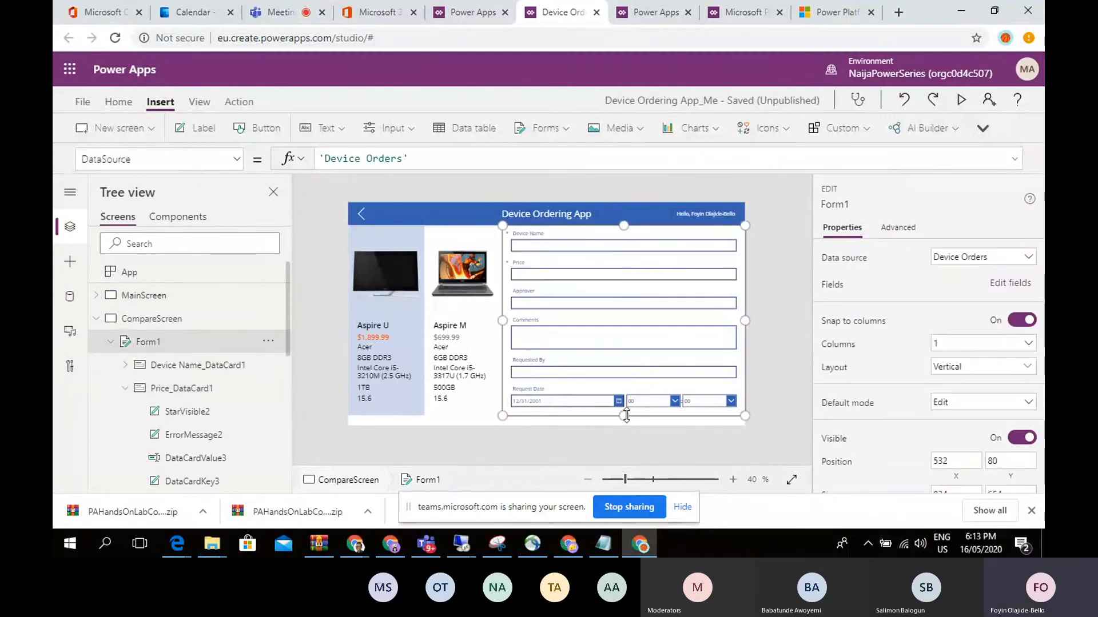
left_click_drag(626, 415, 626, 410)
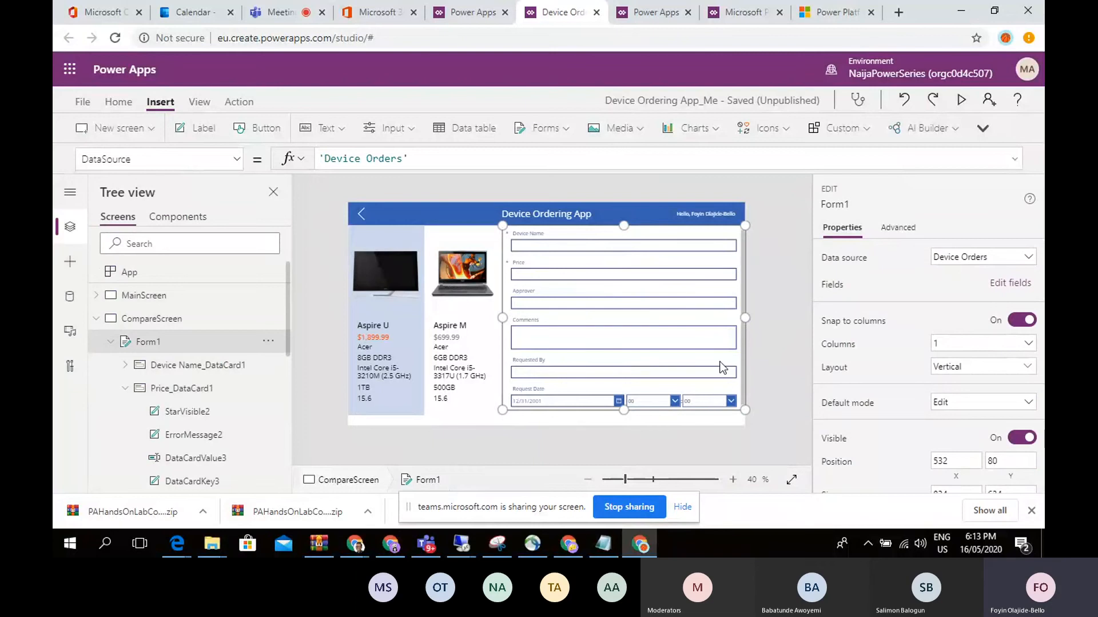
left_click(782, 322)
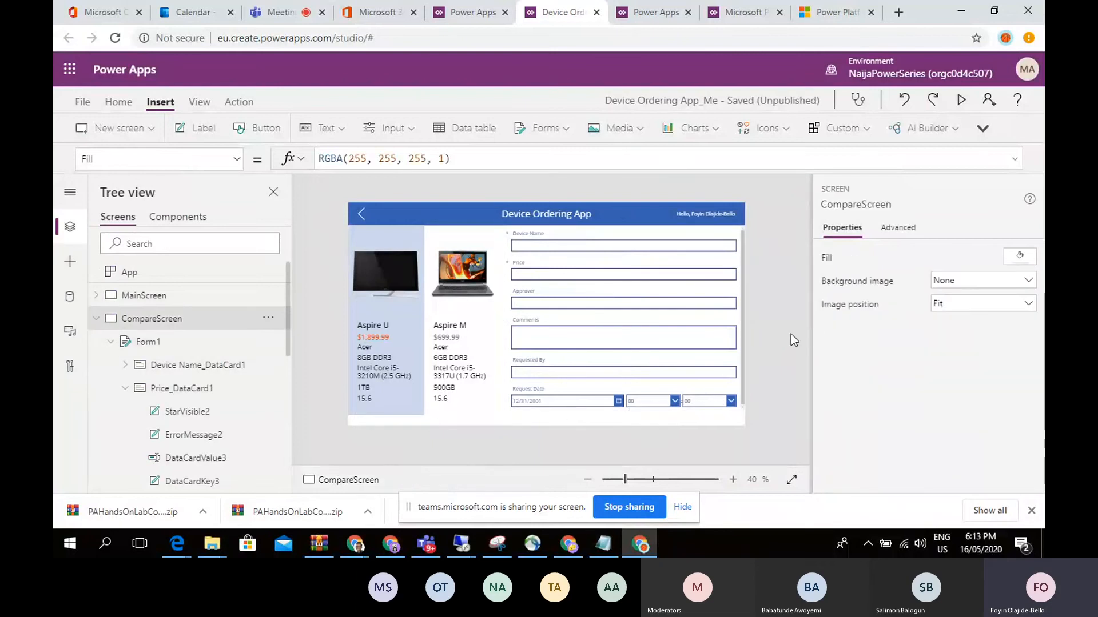
Step: Collapse Form1 in the screen hierarchy and set CompareScreen's OnVisible property to NewForm(Form1)
left_click(658, 342)
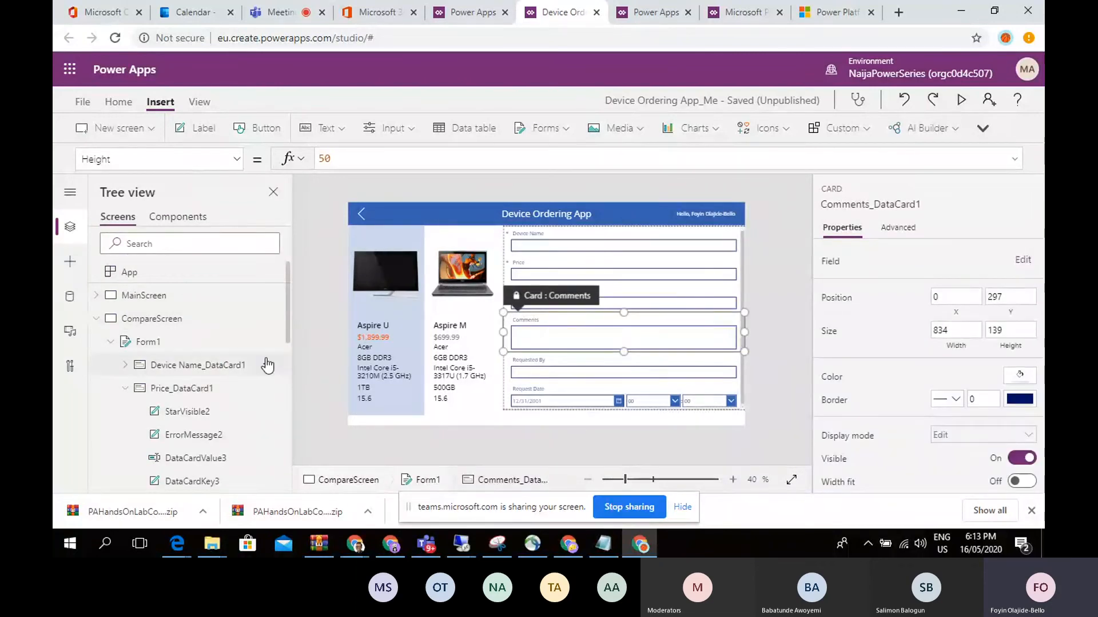
left_click(213, 347)
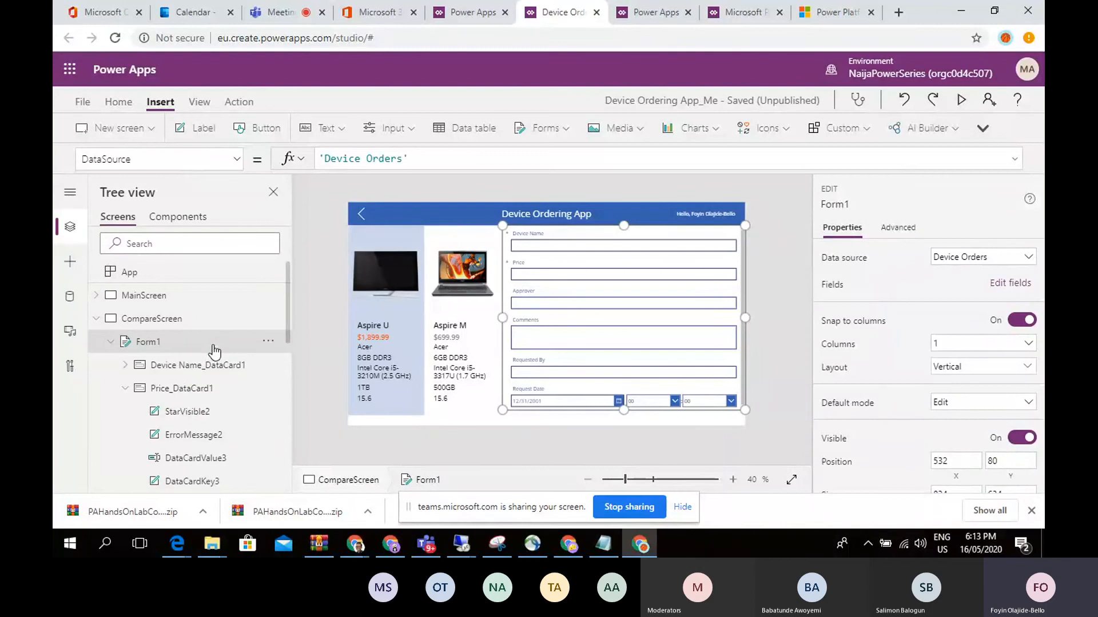
left_click(110, 341)
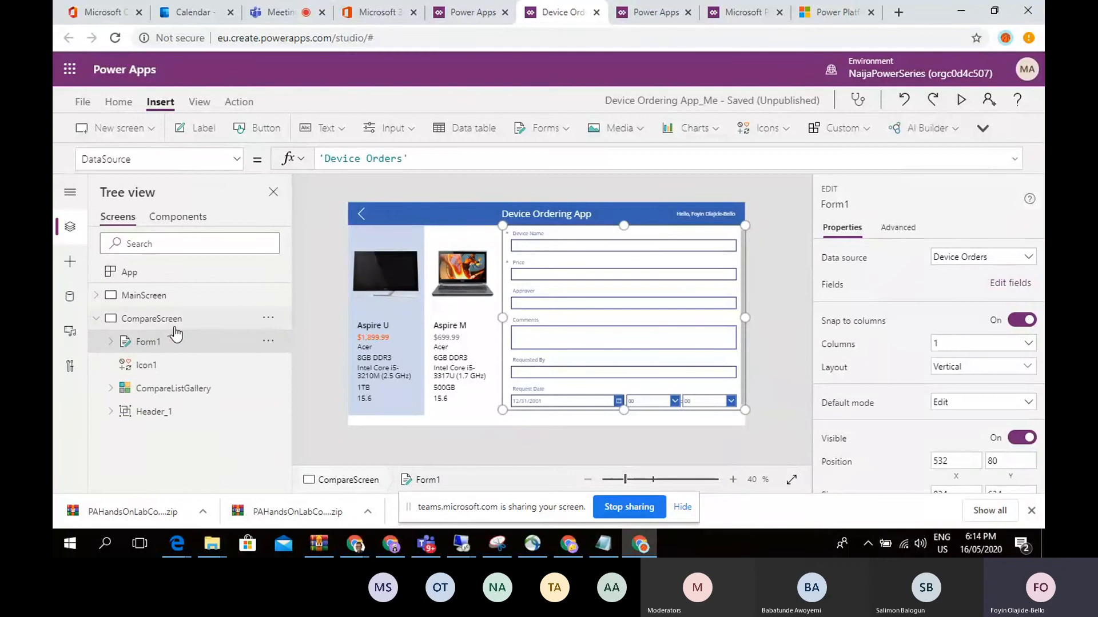
left_click(176, 328)
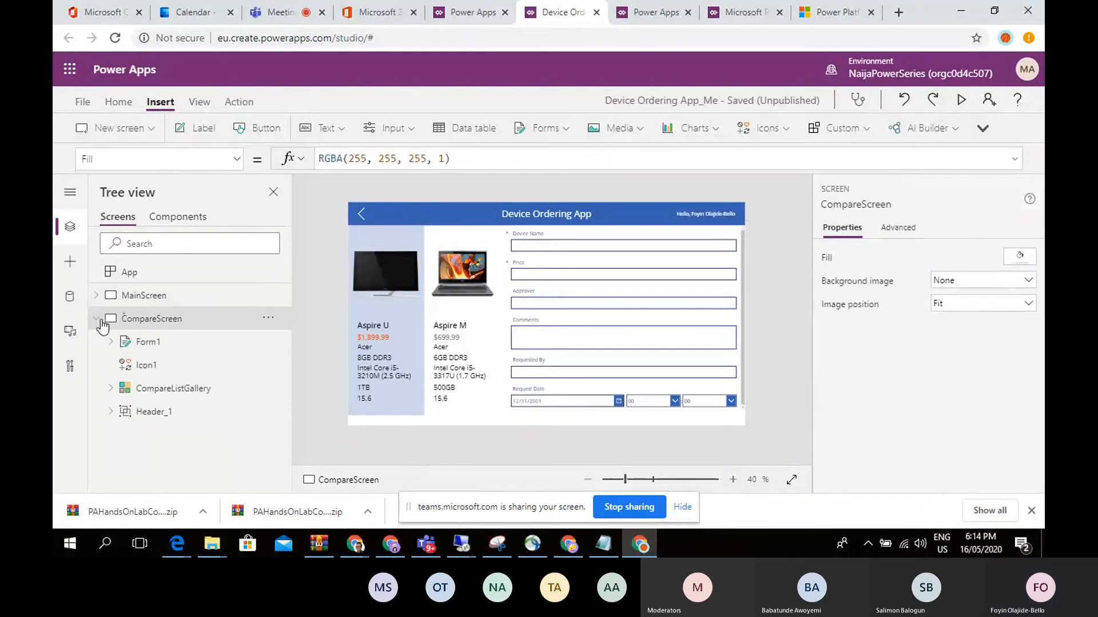
left_click(235, 161)
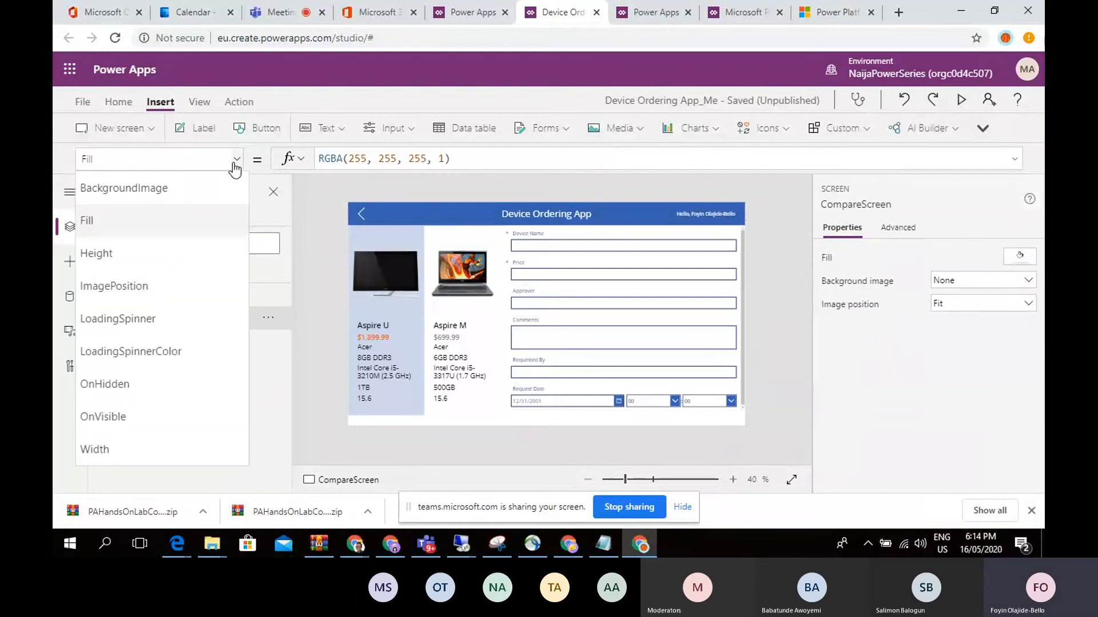
left_click(177, 421)
left_click(405, 158)
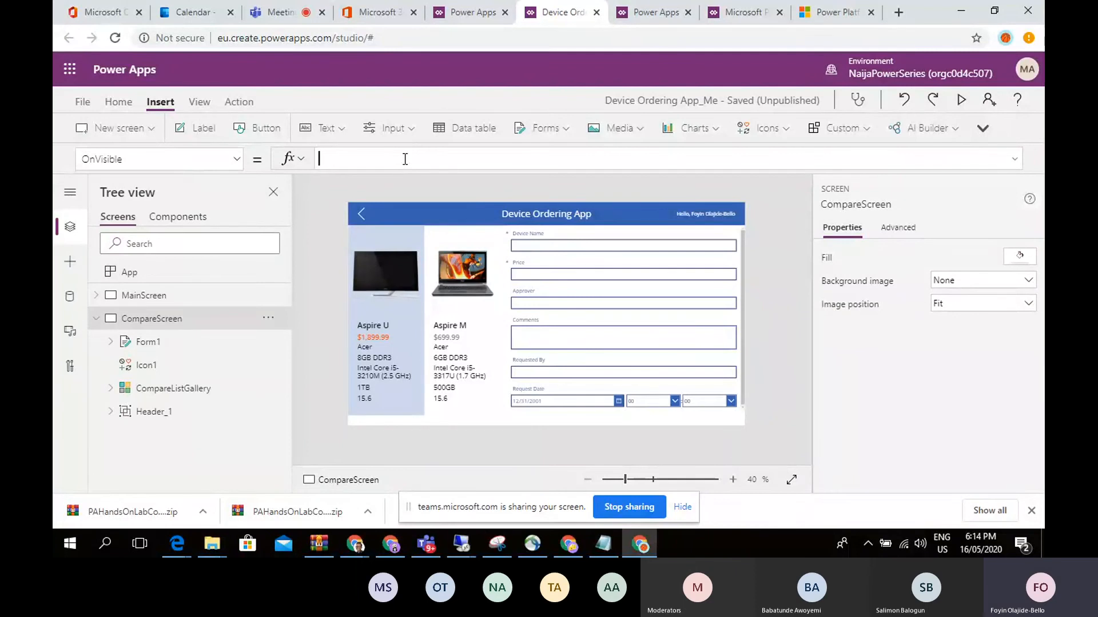
type("New")
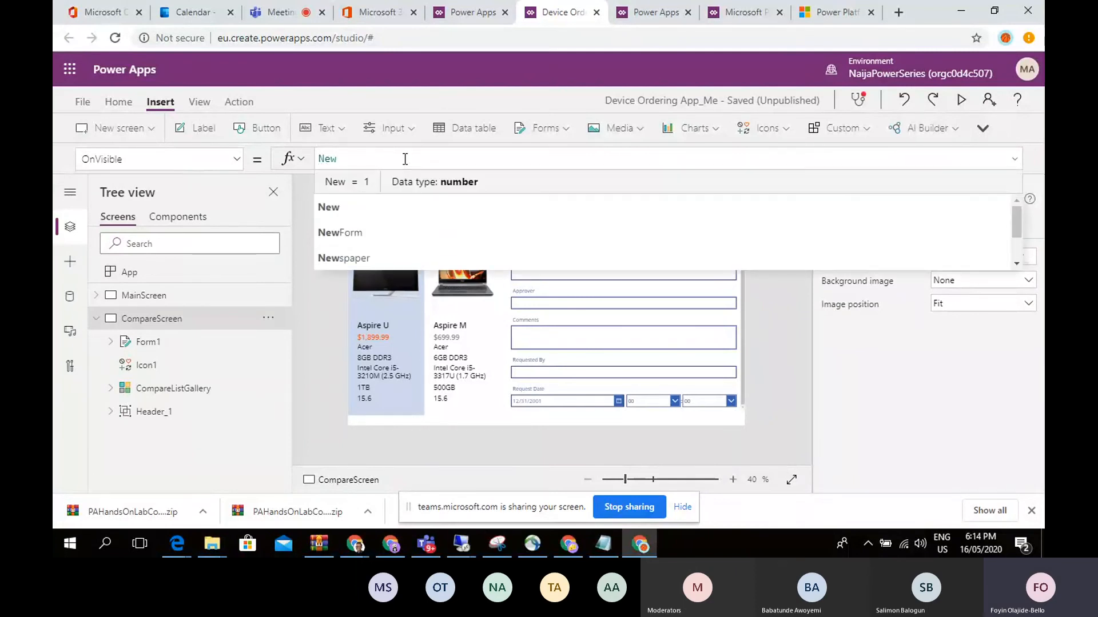
left_click(393, 234)
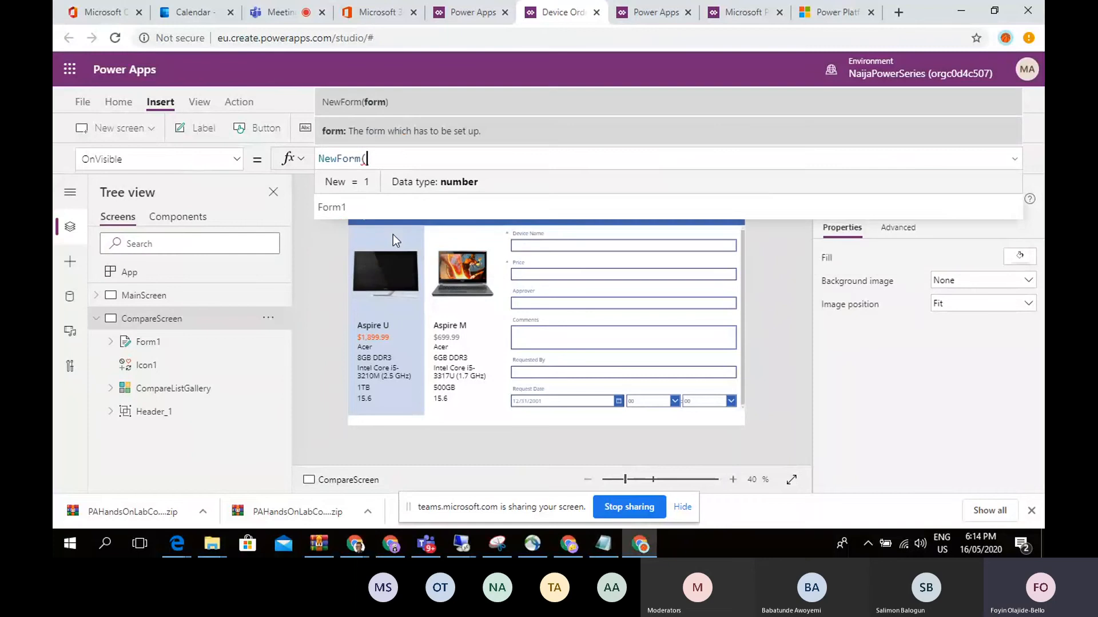
left_click(404, 186)
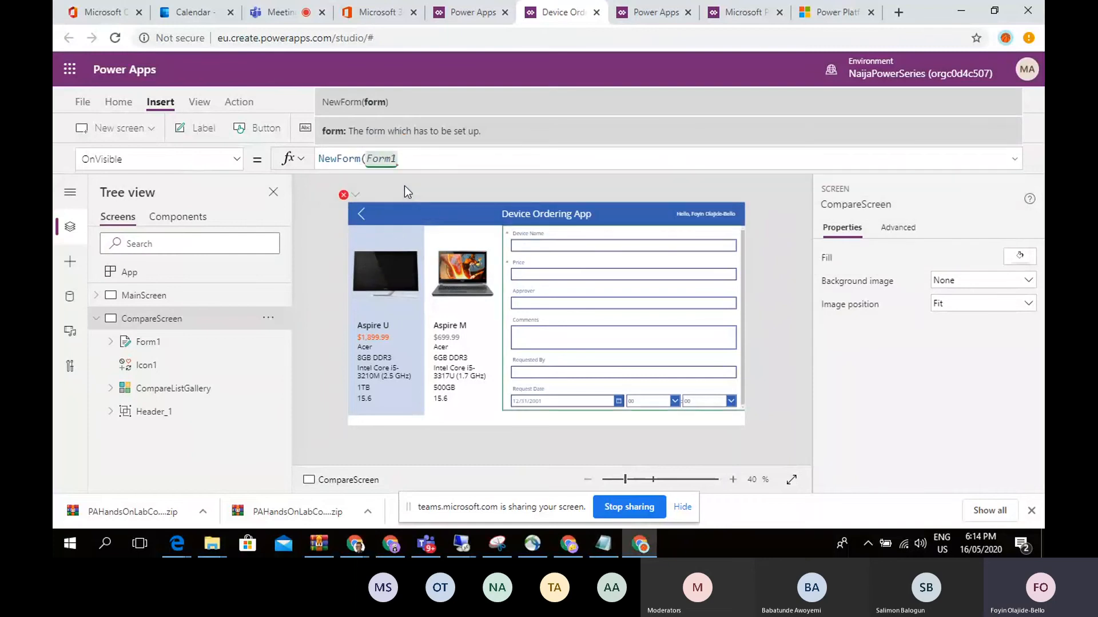
type(")")
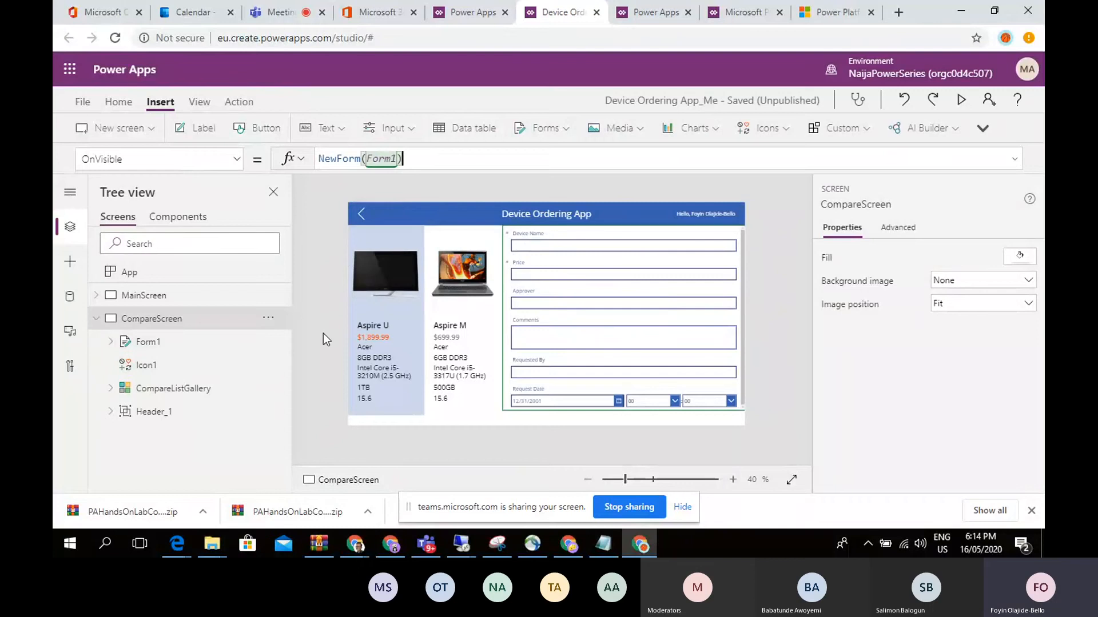
Step: Unlock the Device Name card for editing and clear the Default formula of its text input
left_click(646, 255)
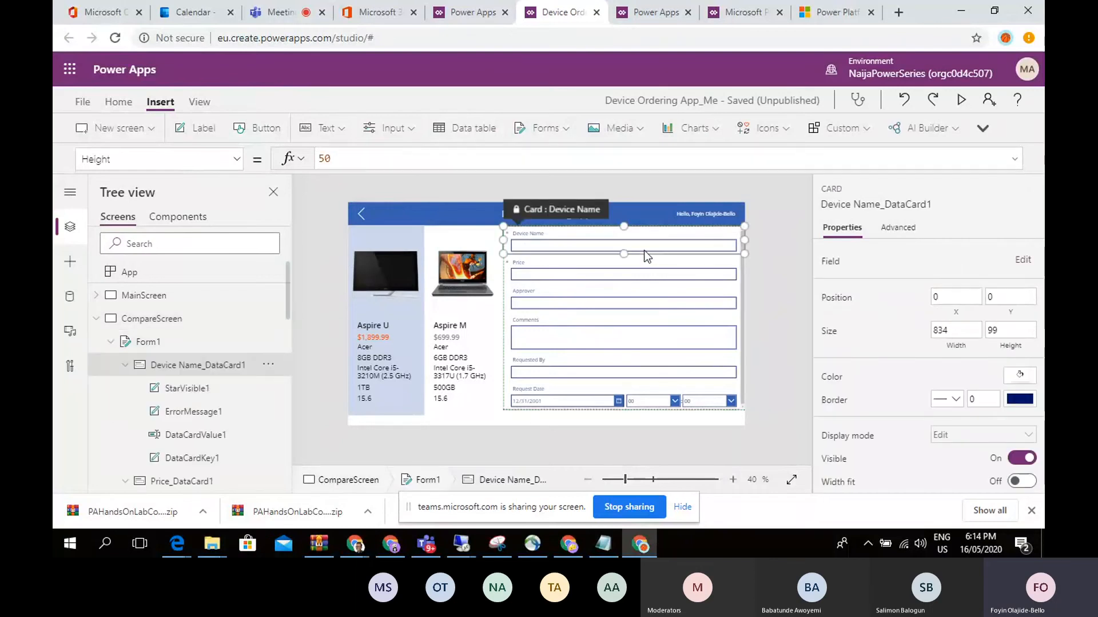
left_click(582, 250)
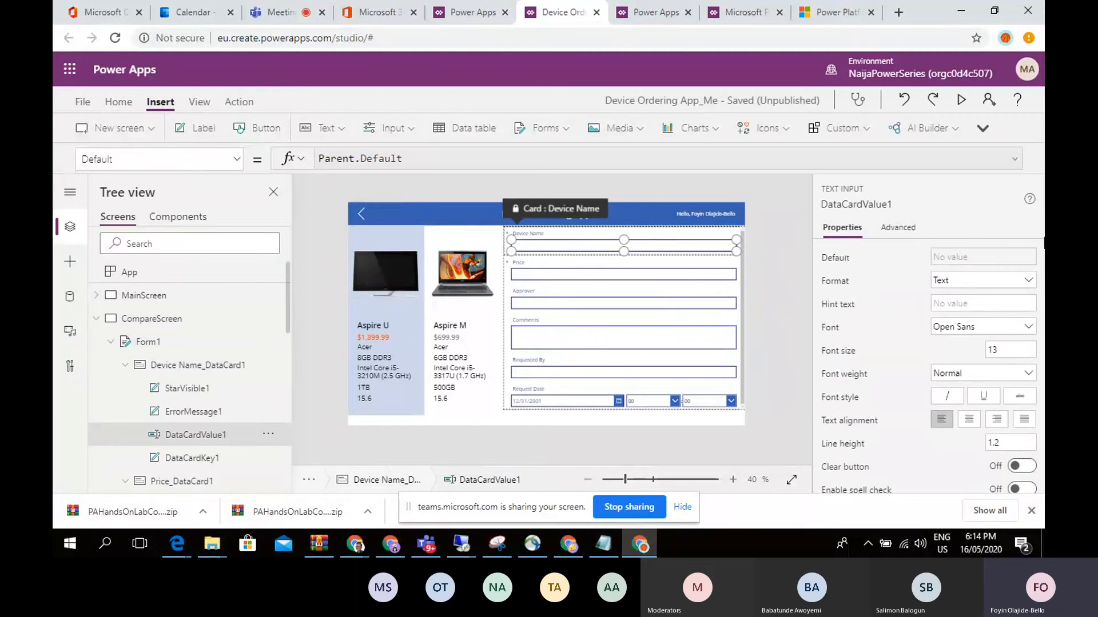
left_click(899, 227)
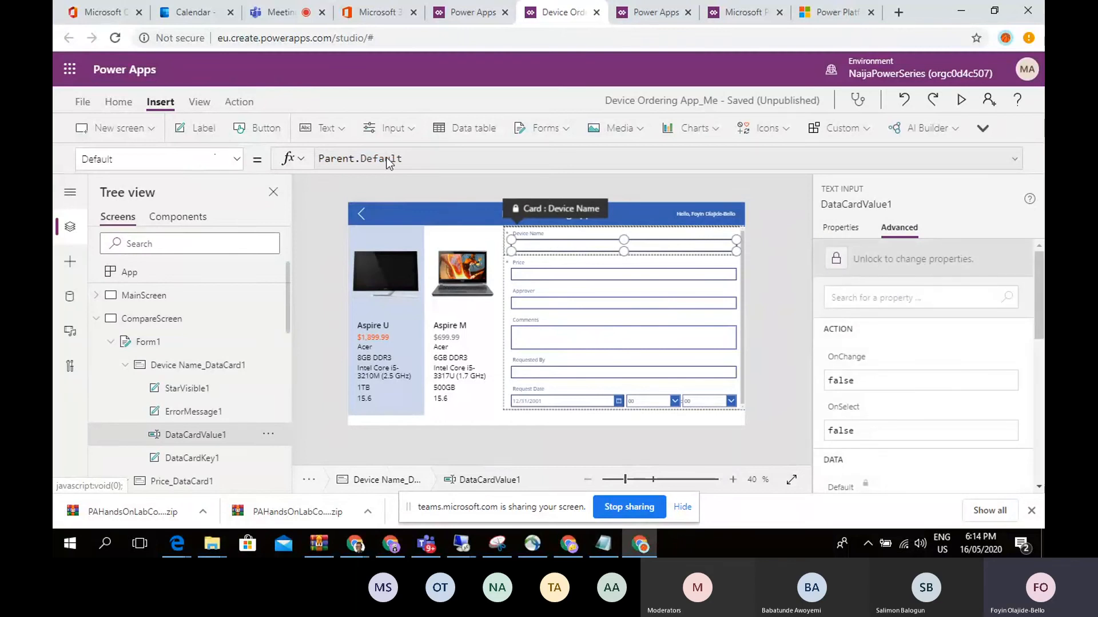
left_click(834, 258)
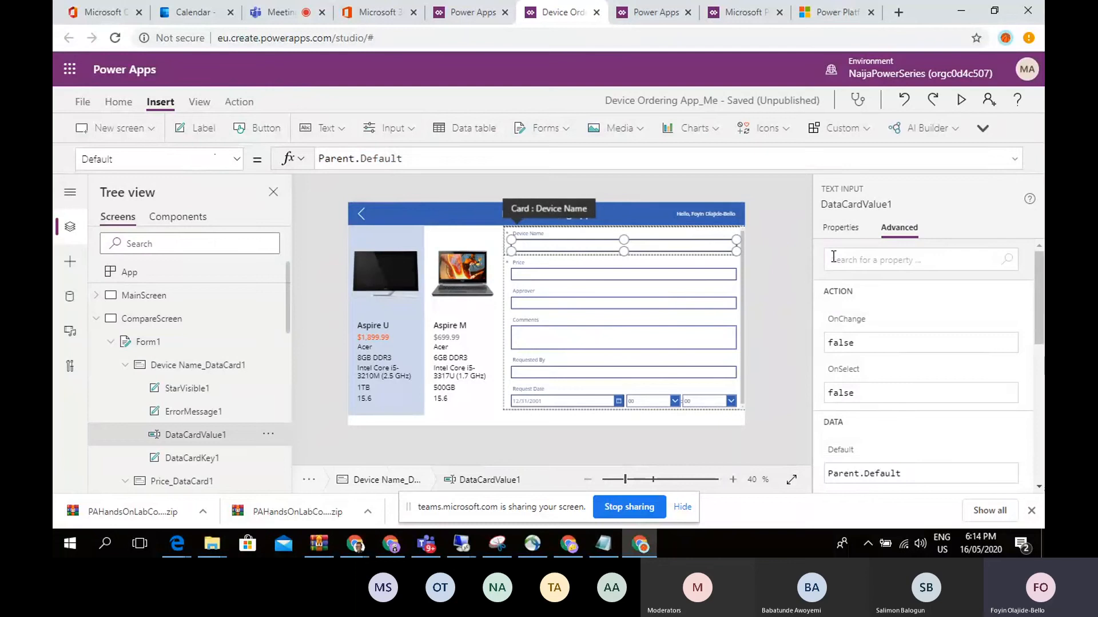
triple_click(504, 159)
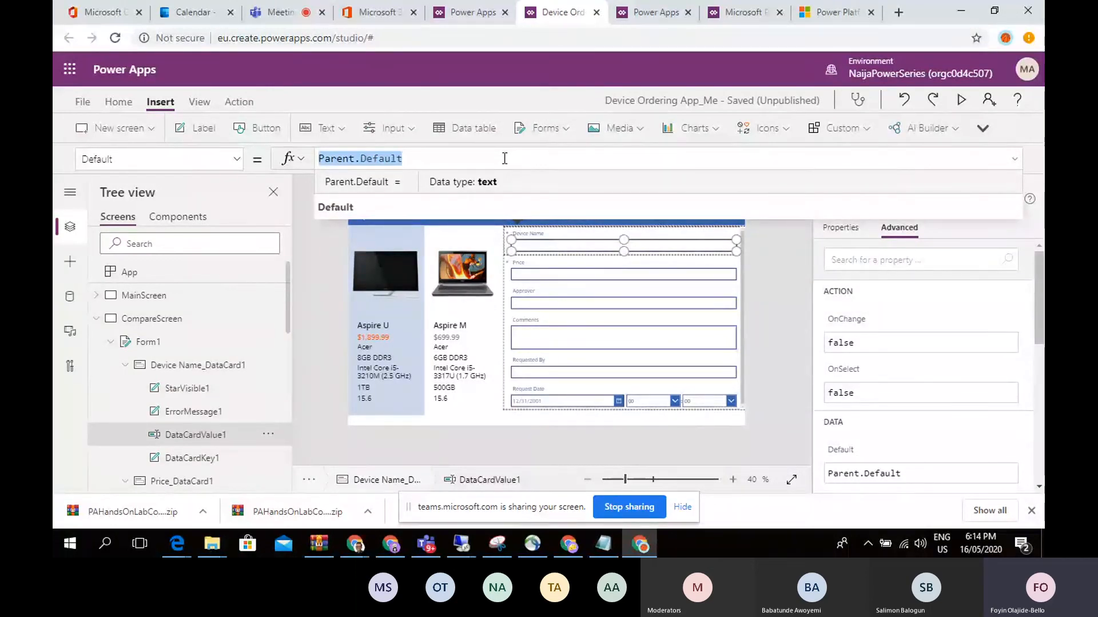
key("BackSpace")
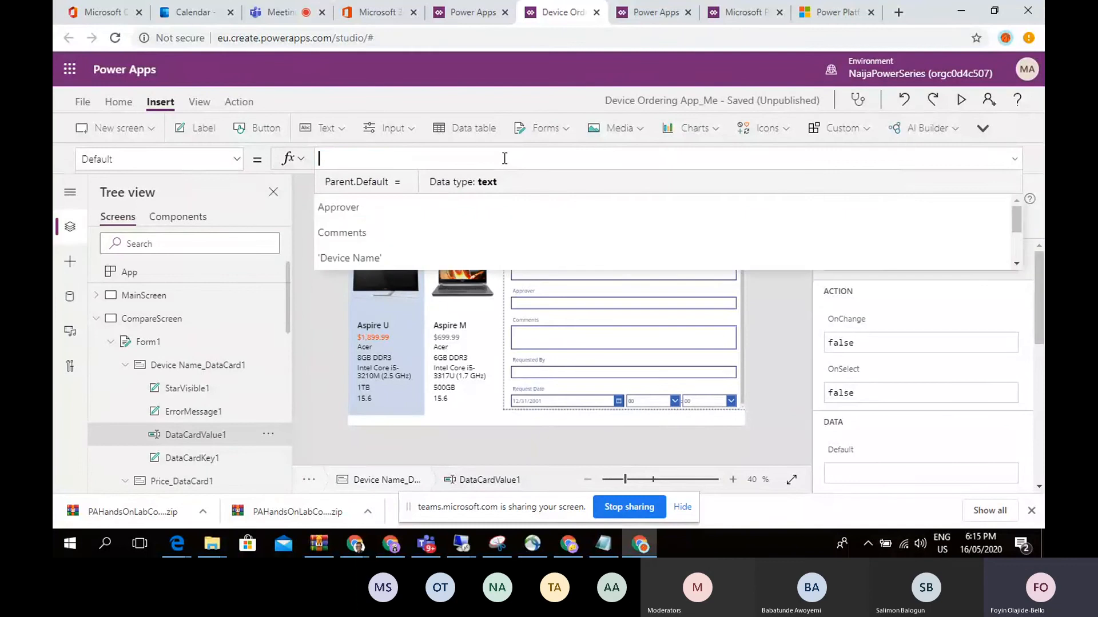
type("Ma")
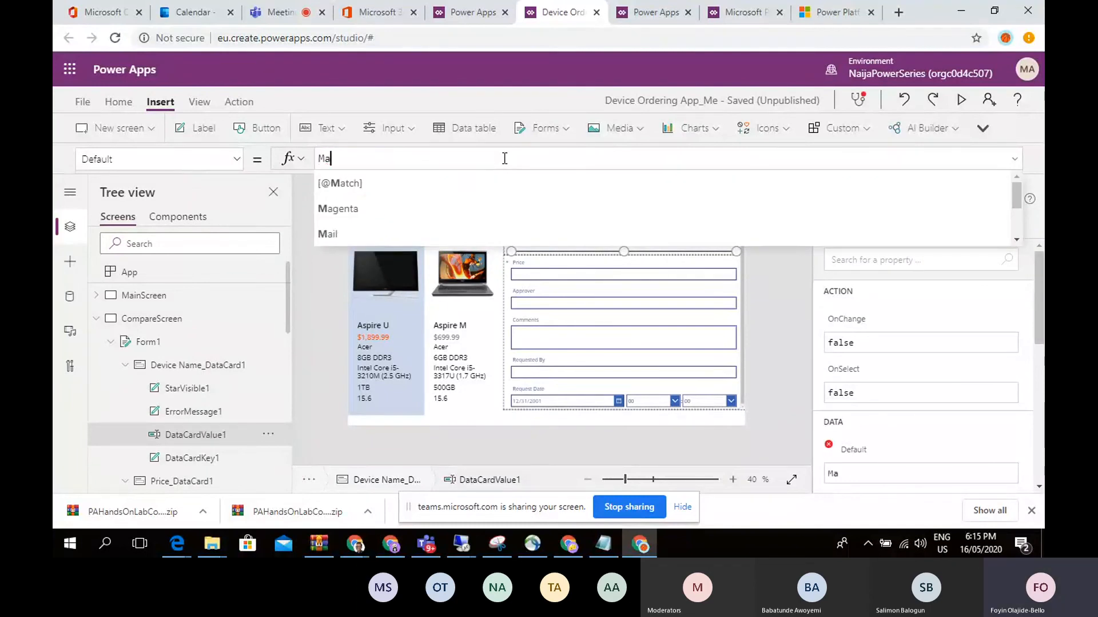
type("nu")
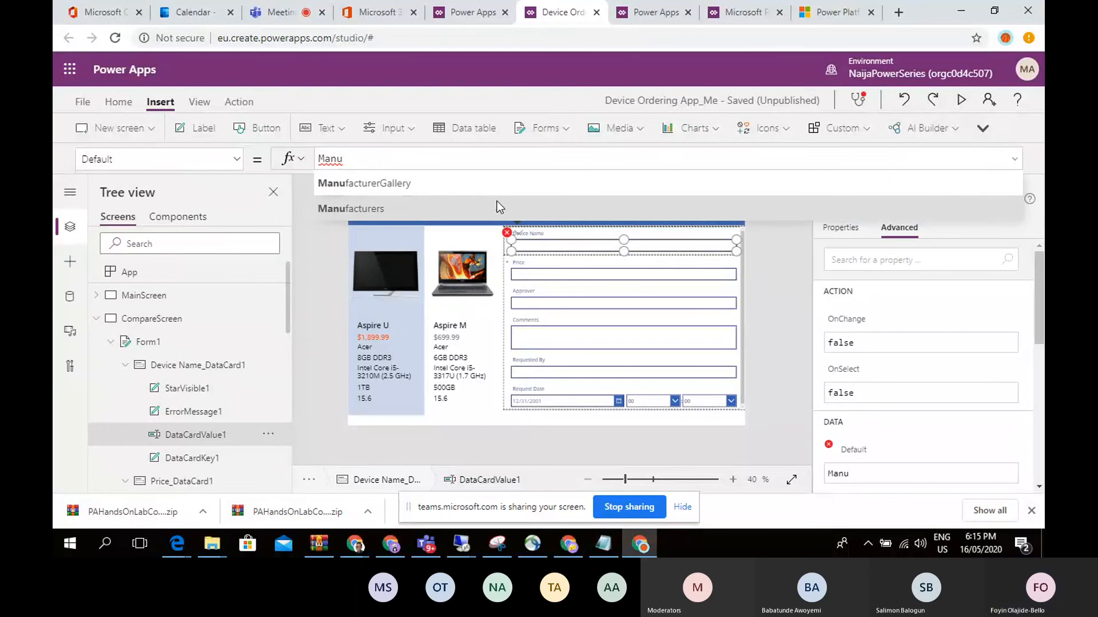
left_click(497, 207)
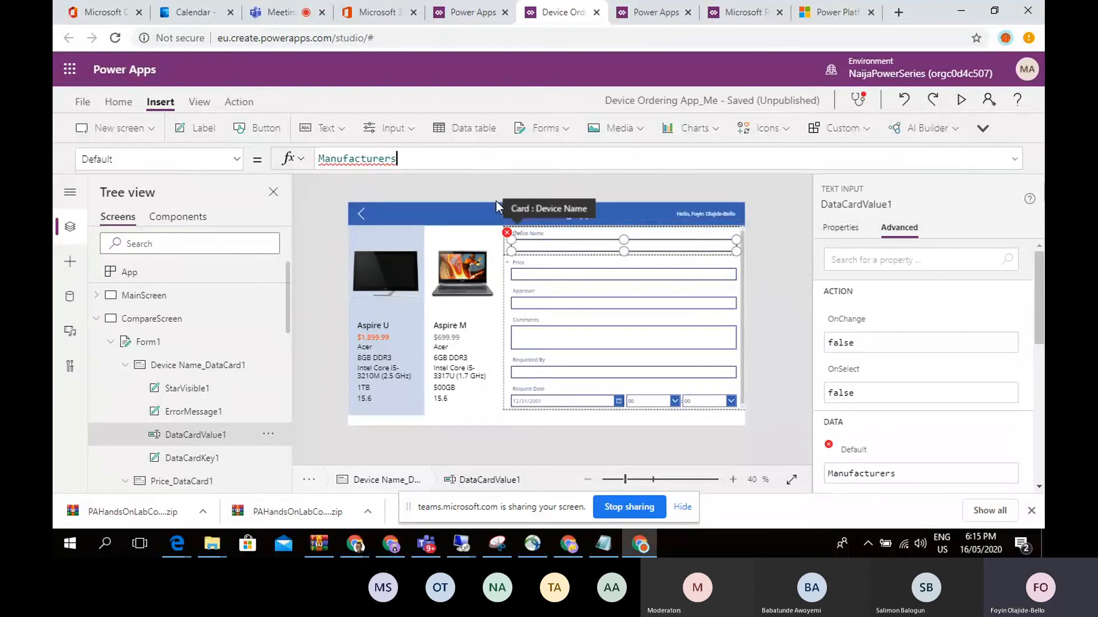
double_click(319, 159)
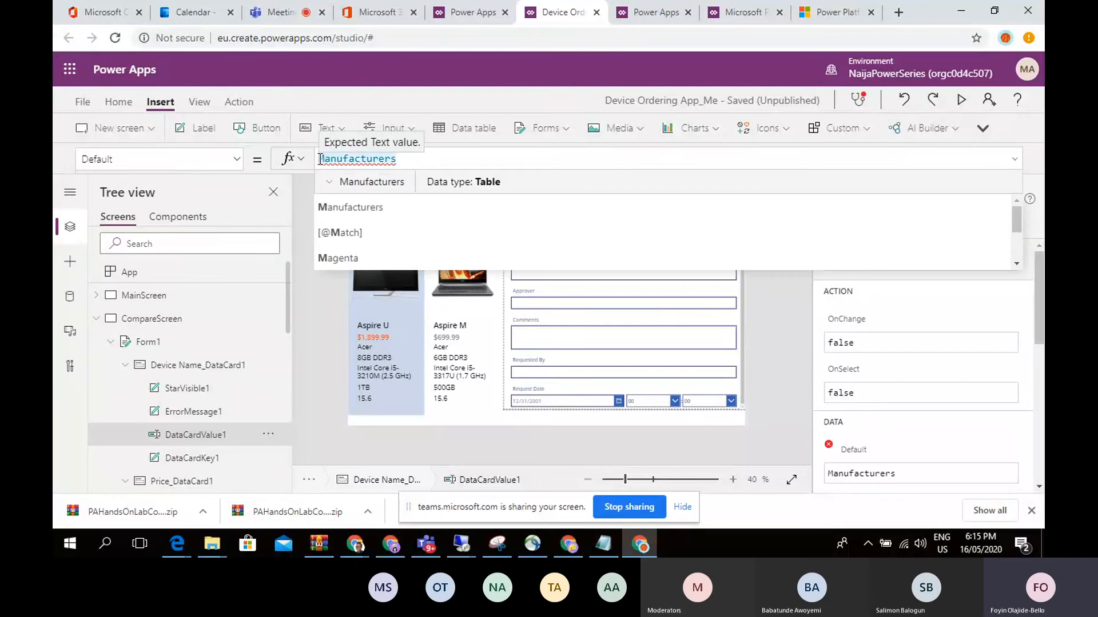
key("Left")
type("\"")
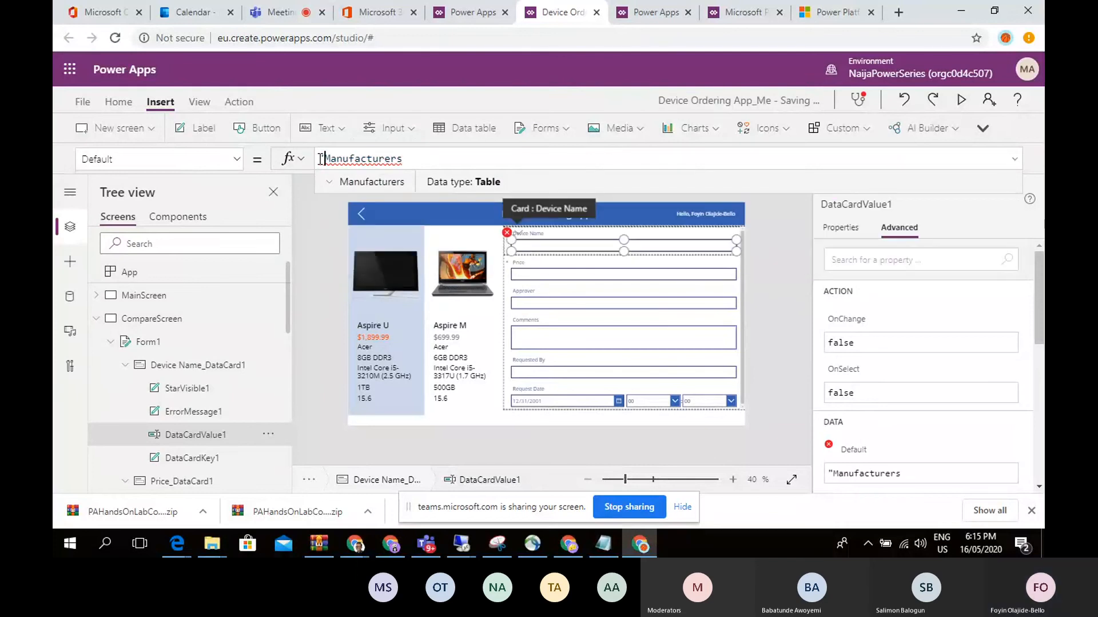
left_click(404, 159)
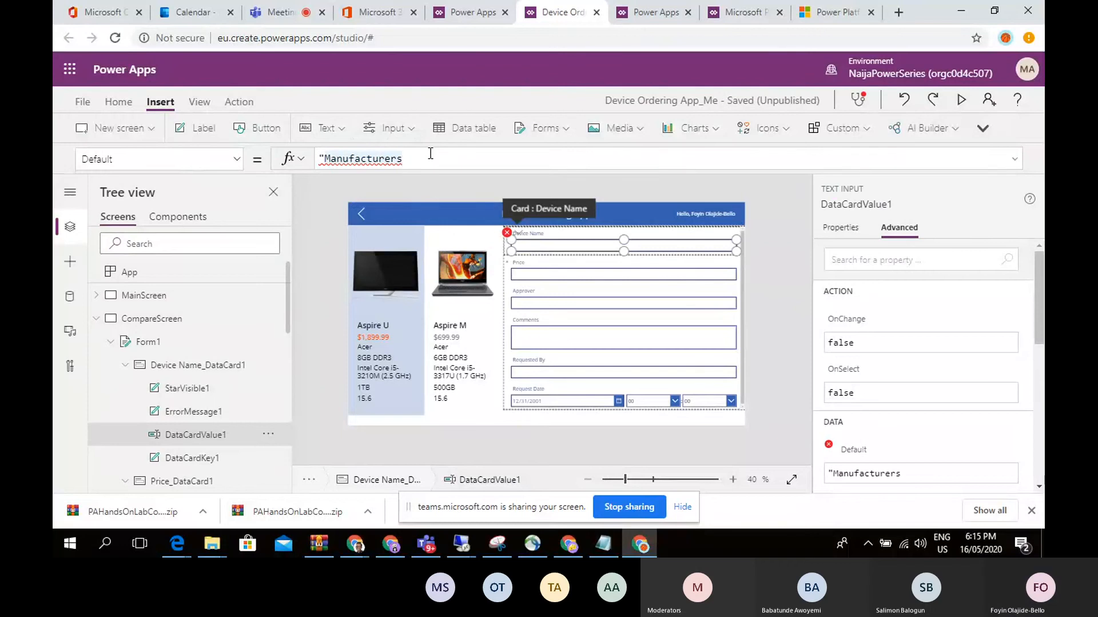
type("-")
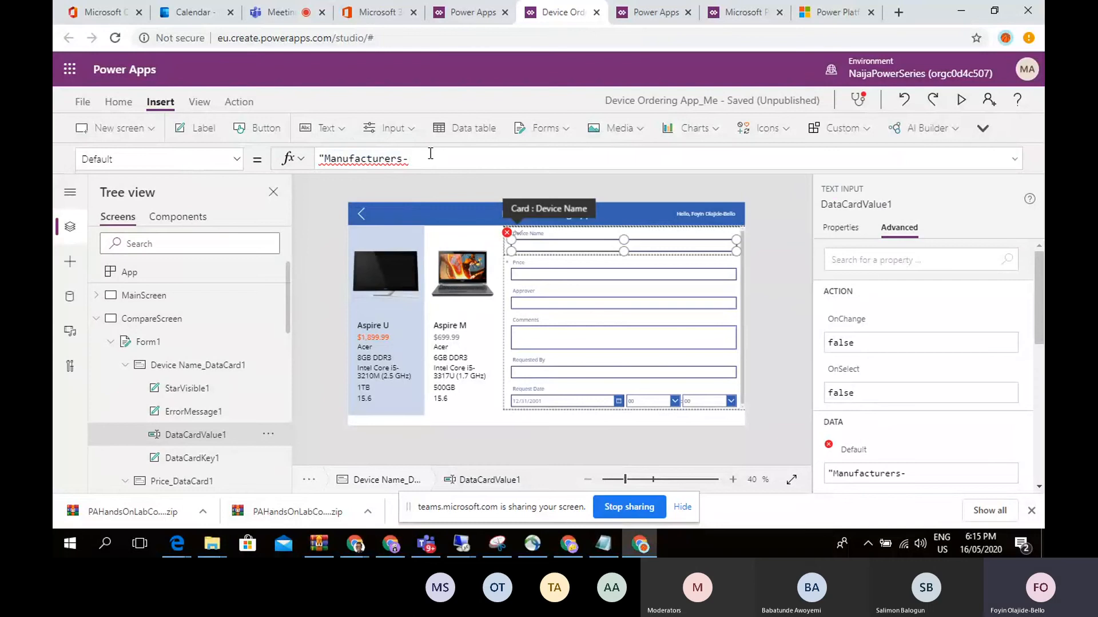
type("Device")
left_click(325, 158)
key("BackSpace")
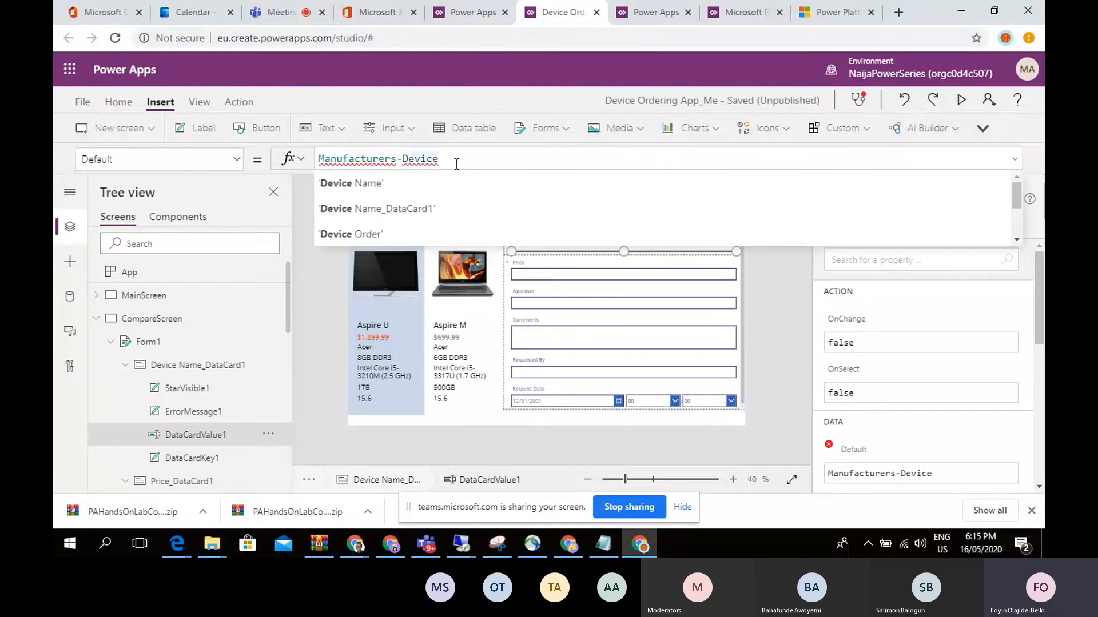
key("BackSpace")
key("BackSpace")
key("BackSpace")
key("BackSpace")
key("BackSpace")
key("BackSpace")
key("BackSpace")
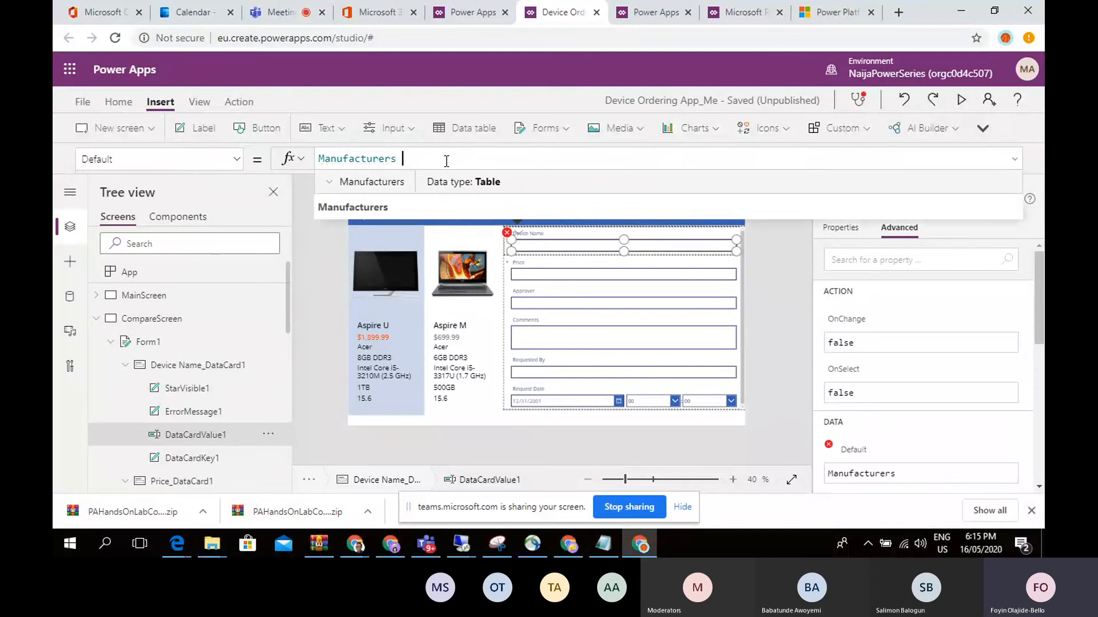
key("BackSpace")
key("BackSpace")
key("BackSpace")
key("BackSpace")
key("BackSpace")
key("BackSpace")
key("BackSpace")
key("BackSpace")
key("BackSpace")
key("BackSpace")
key("BackSpace")
key("BackSpace")
key("BackSpace")
key("BackSpace")
key("BackSpace")
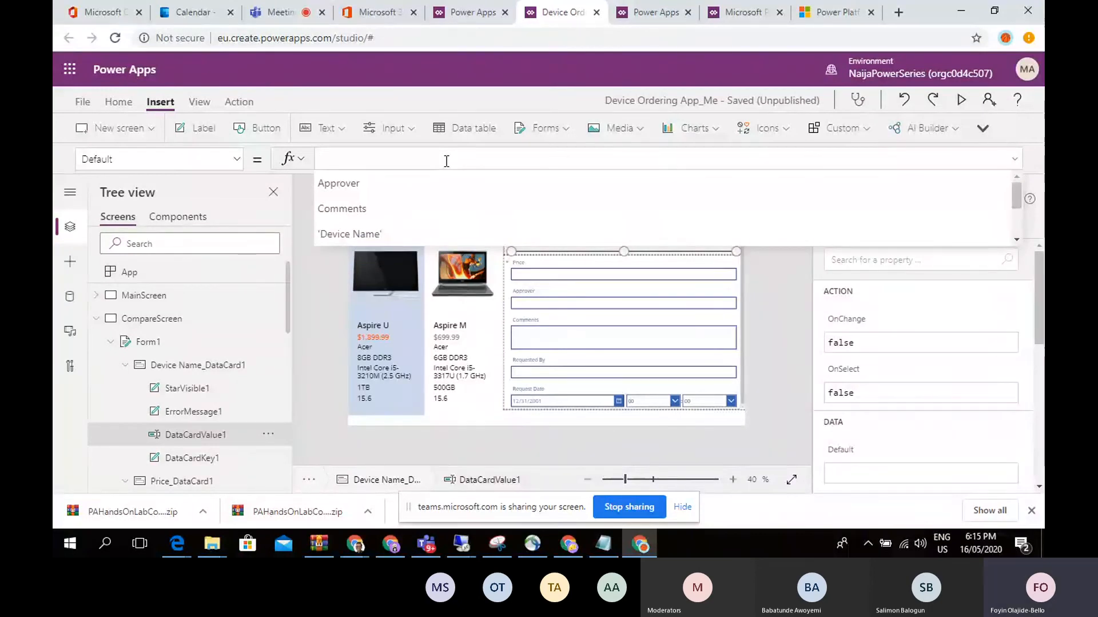
Step: Set the Default formula of the Device Name text input to CompareListGallery.Selected.ManufacturerName
type("Compare")
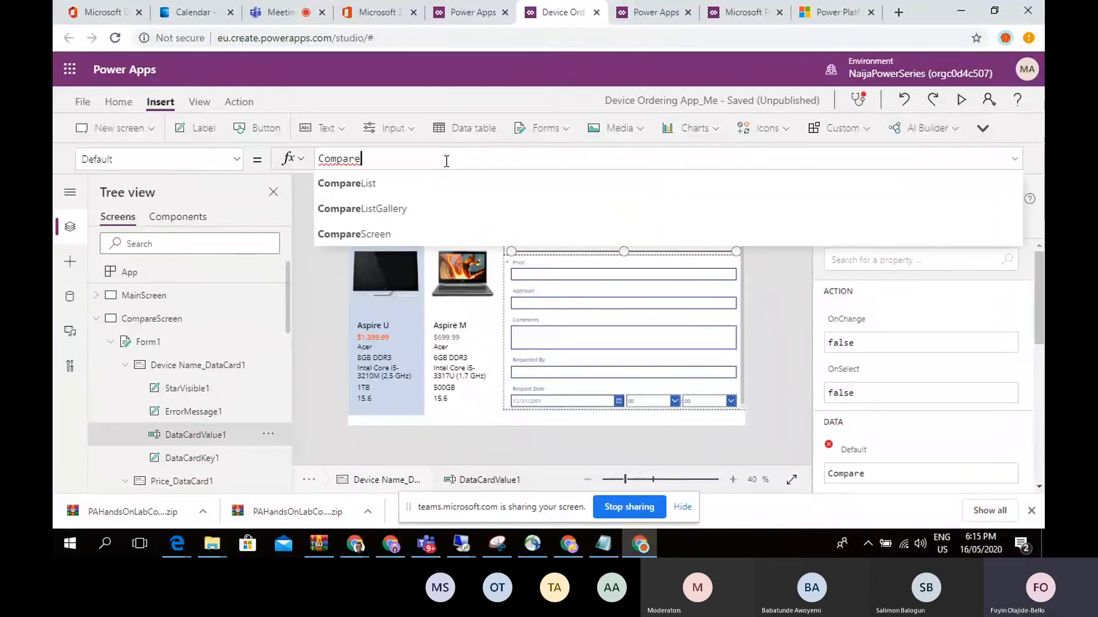
left_click(435, 213)
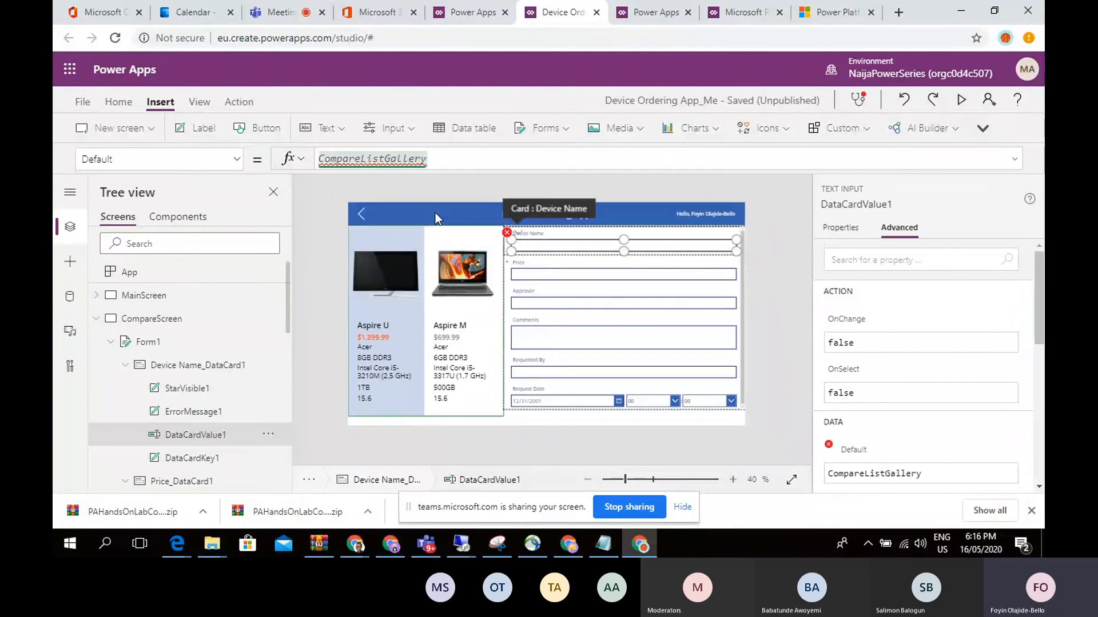
type(".S")
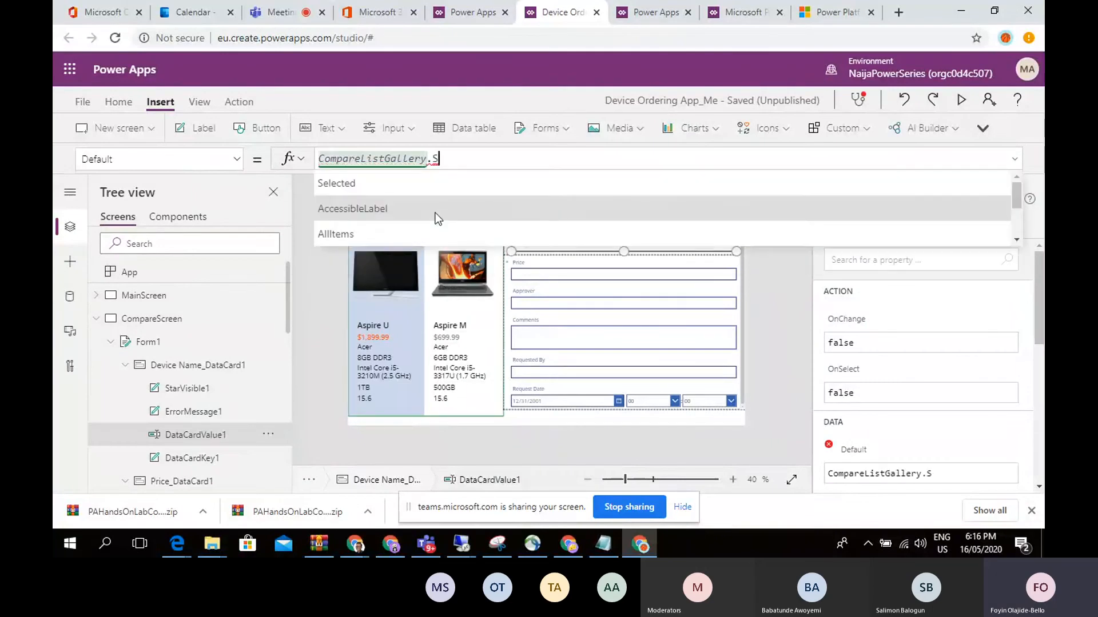
type("el")
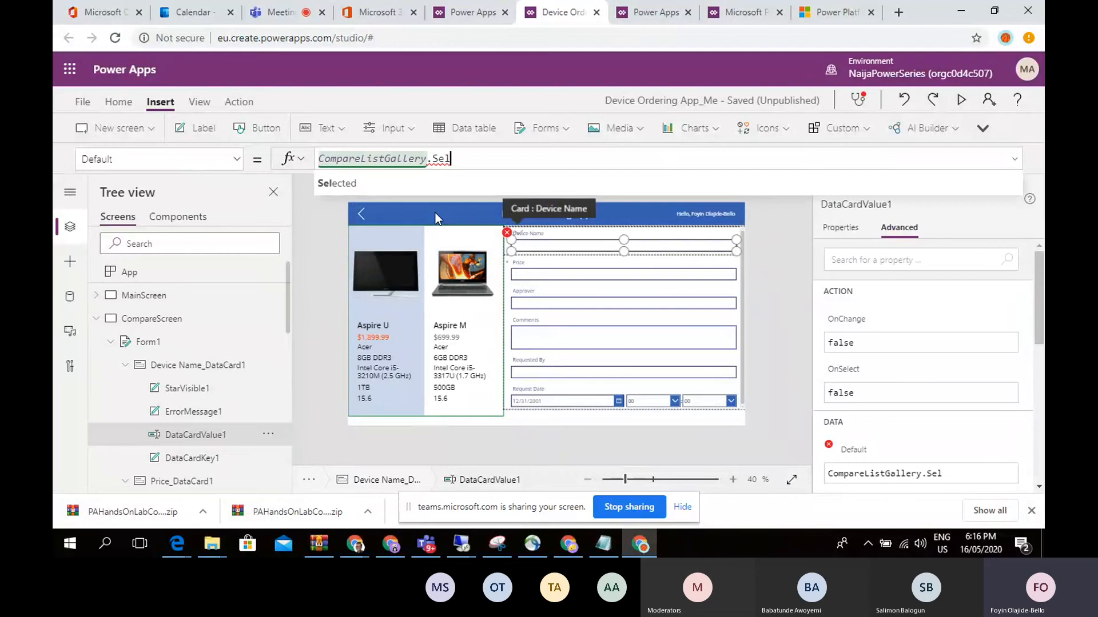
type("ected")
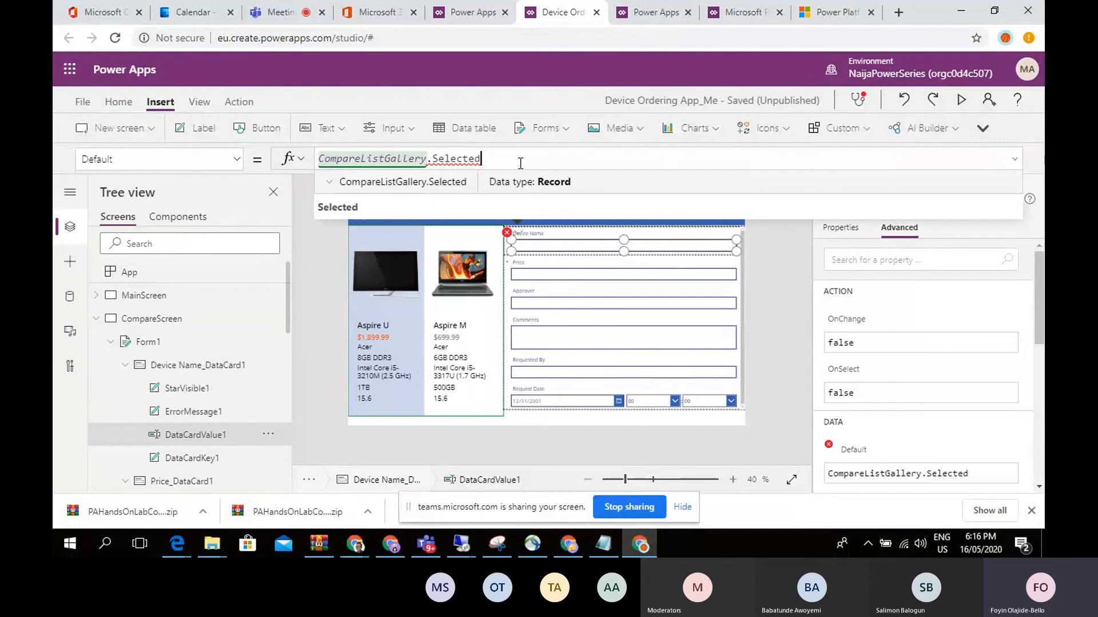
type(".ma")
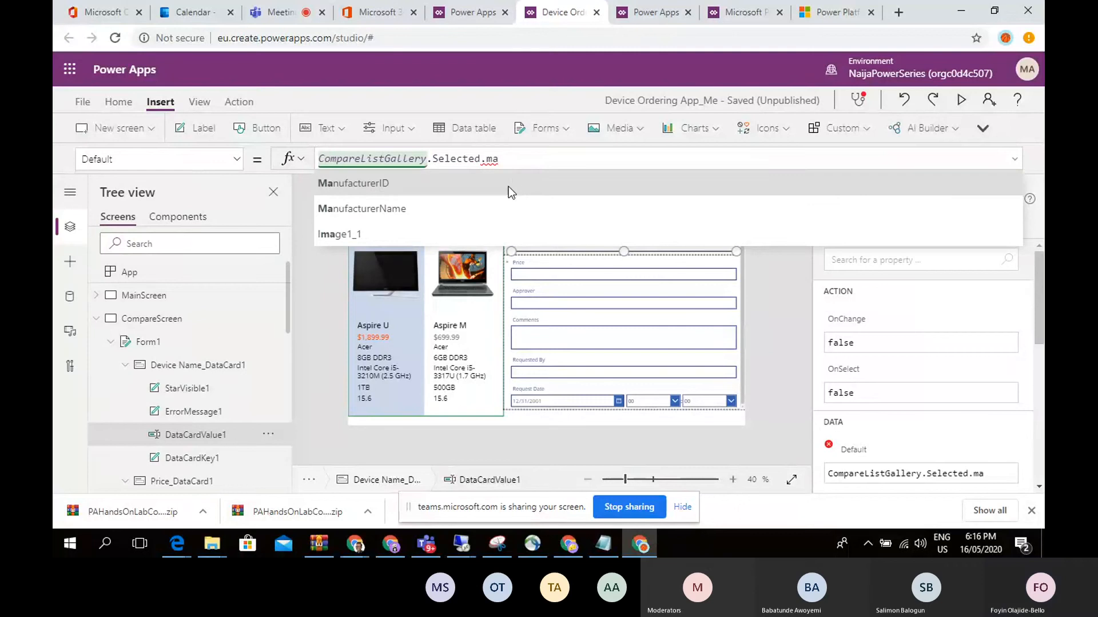
left_click(506, 211)
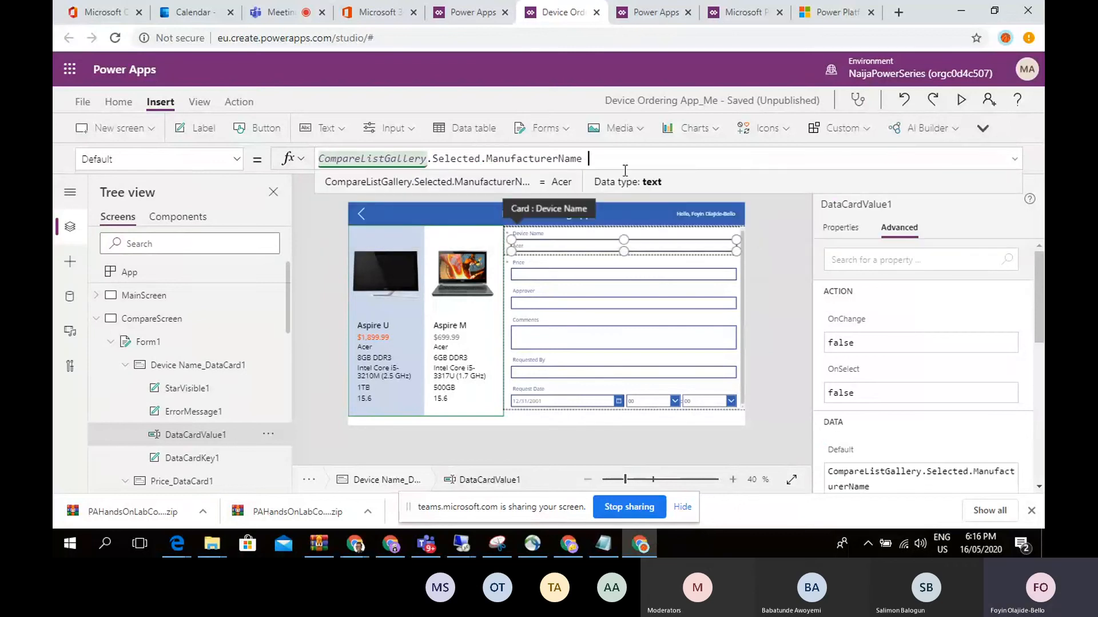
Step: Extend the Device Name Default formula with a hyphen separator by appending & "-" & after ManufacturerName
type("&")
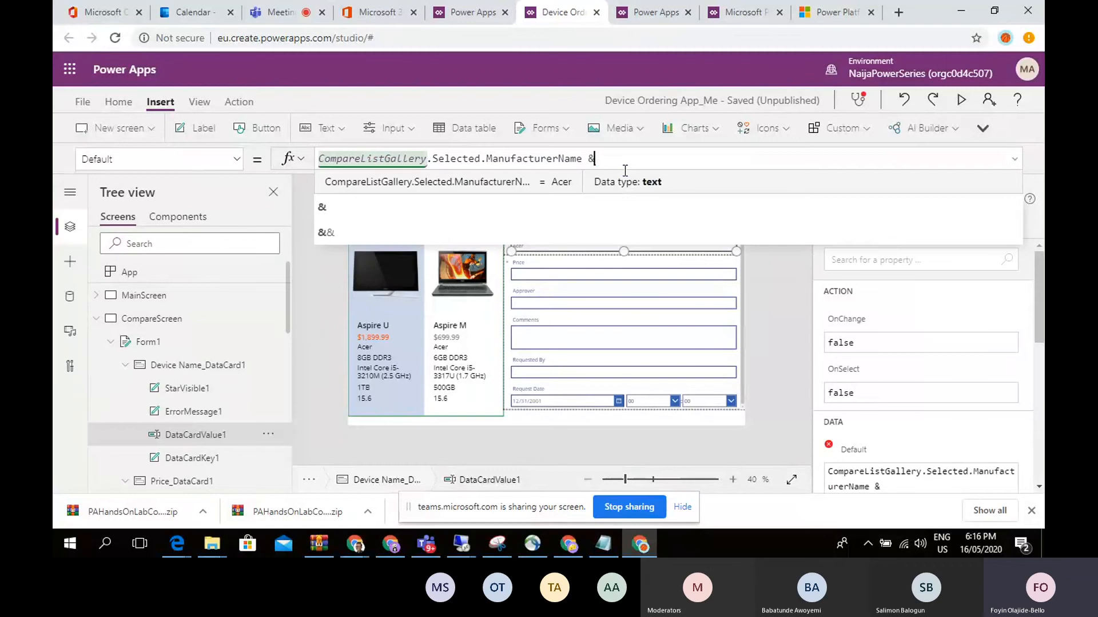
type(" \"")
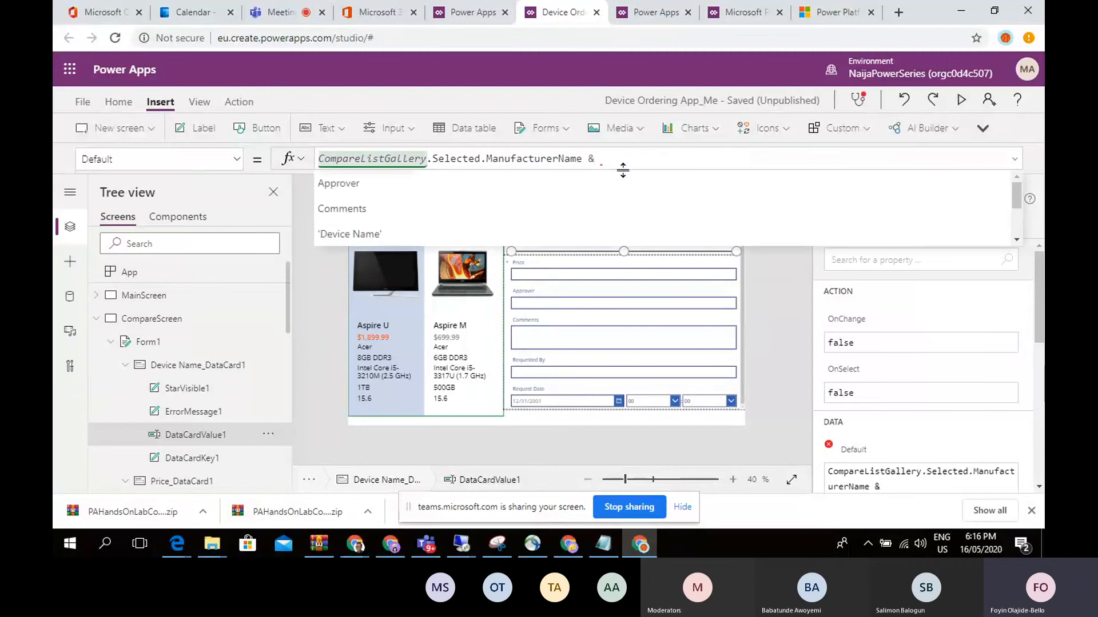
type("-")
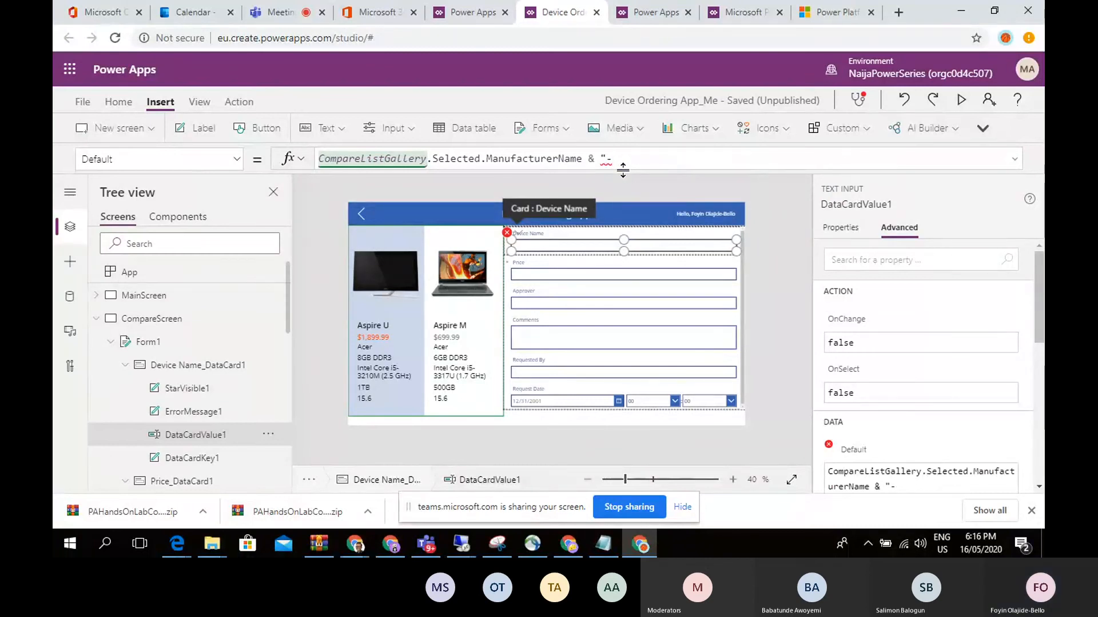
type("\"")
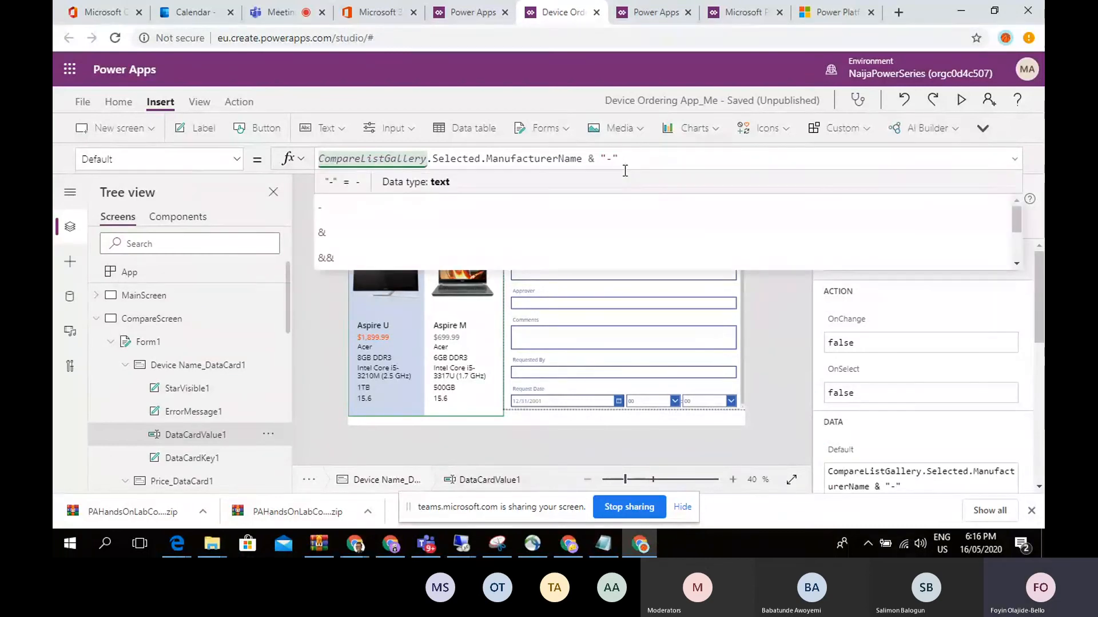
type(" &")
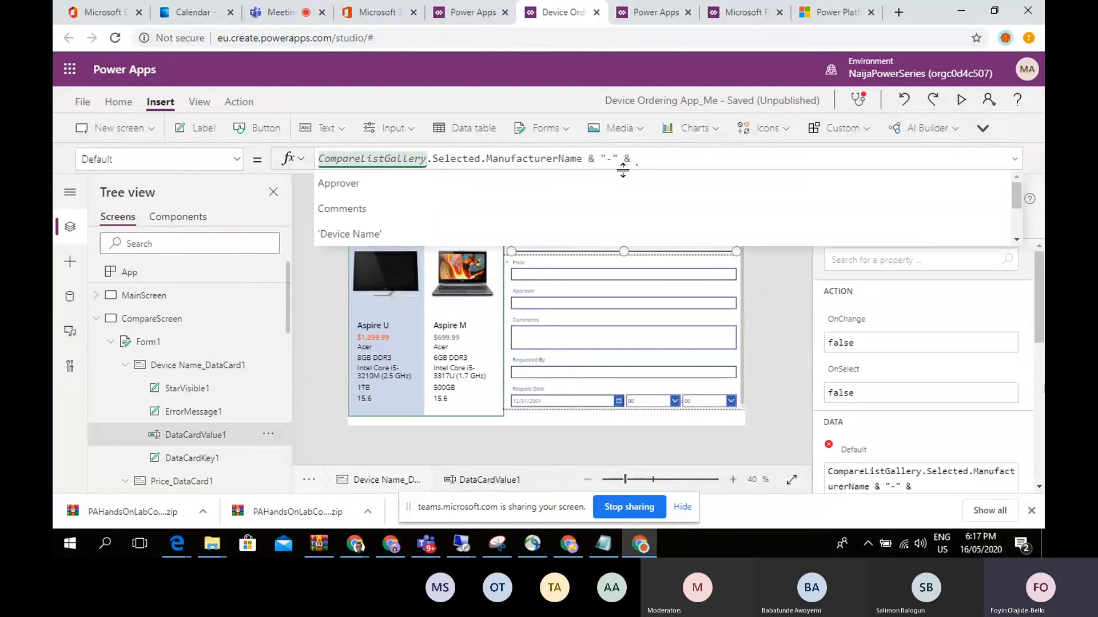
Step: Complete the Device Name Default formula with CompareListGallery.Selected.Title after the hyphen separator
type(" com")
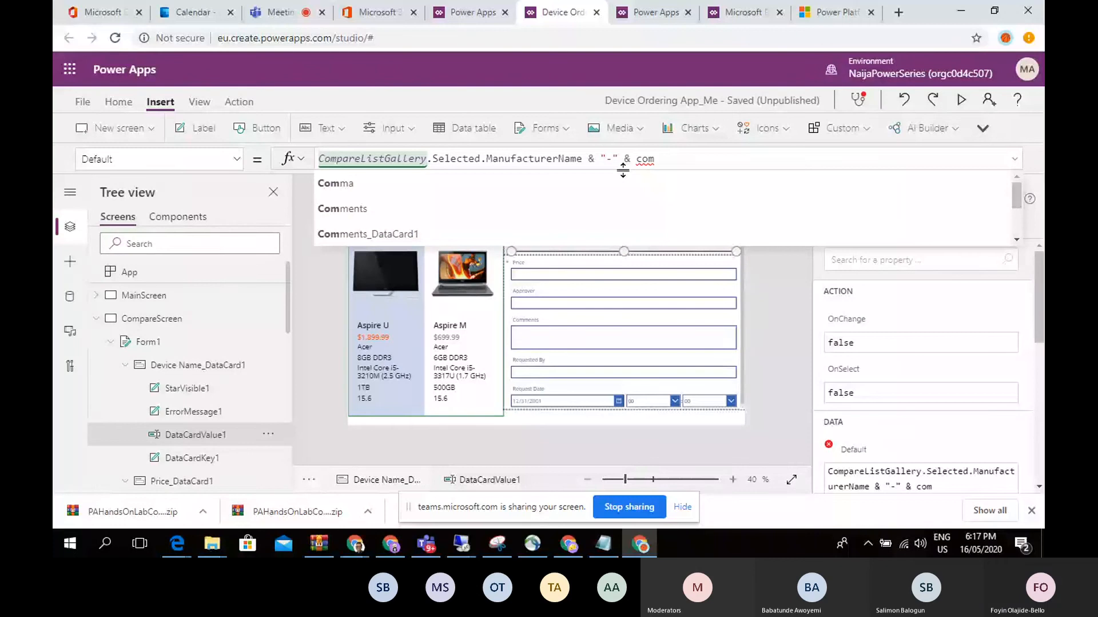
type("pare")
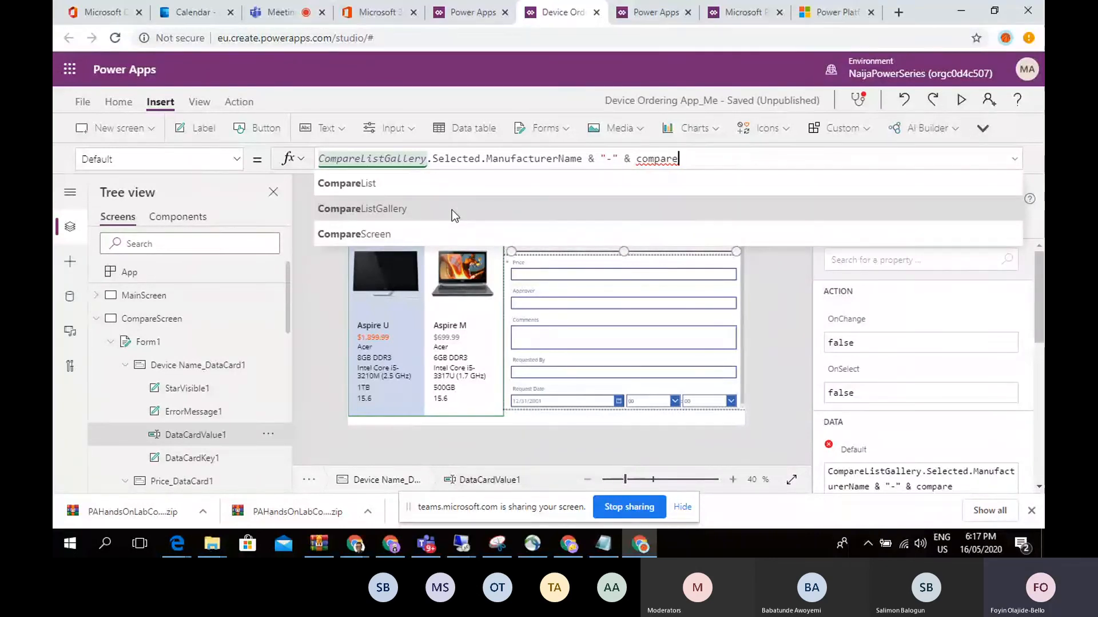
left_click(451, 210)
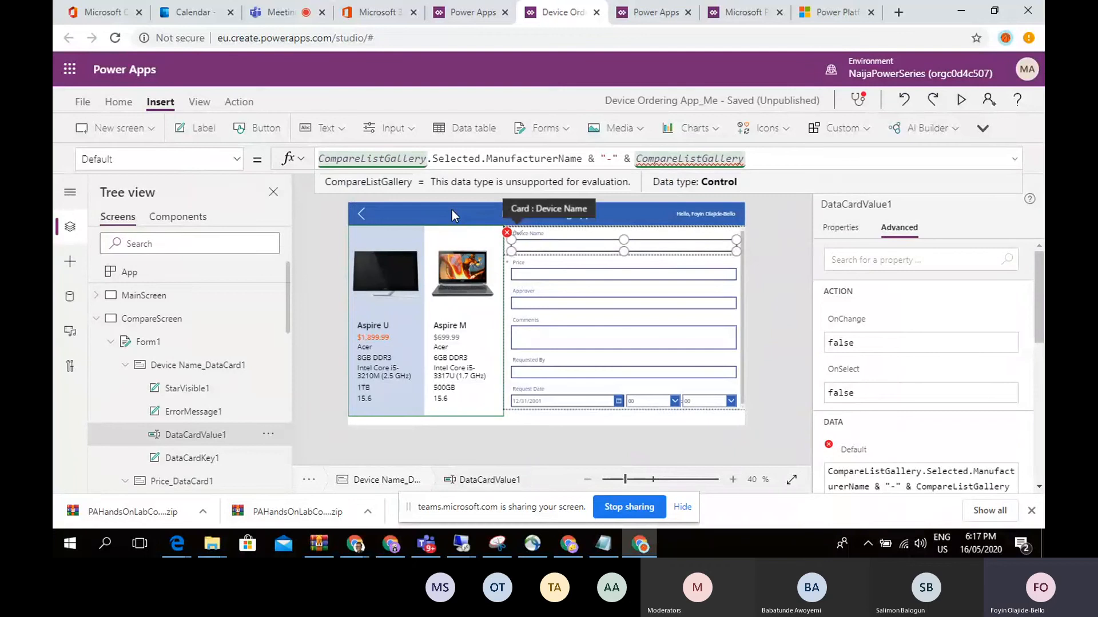
type(".Se")
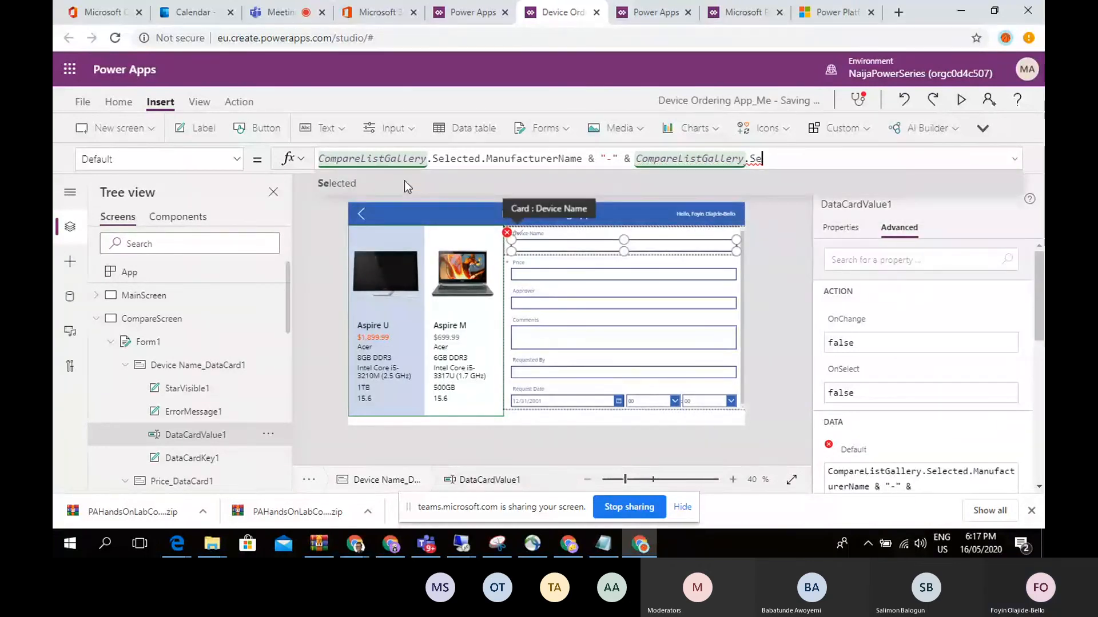
left_click(404, 181)
type(".")
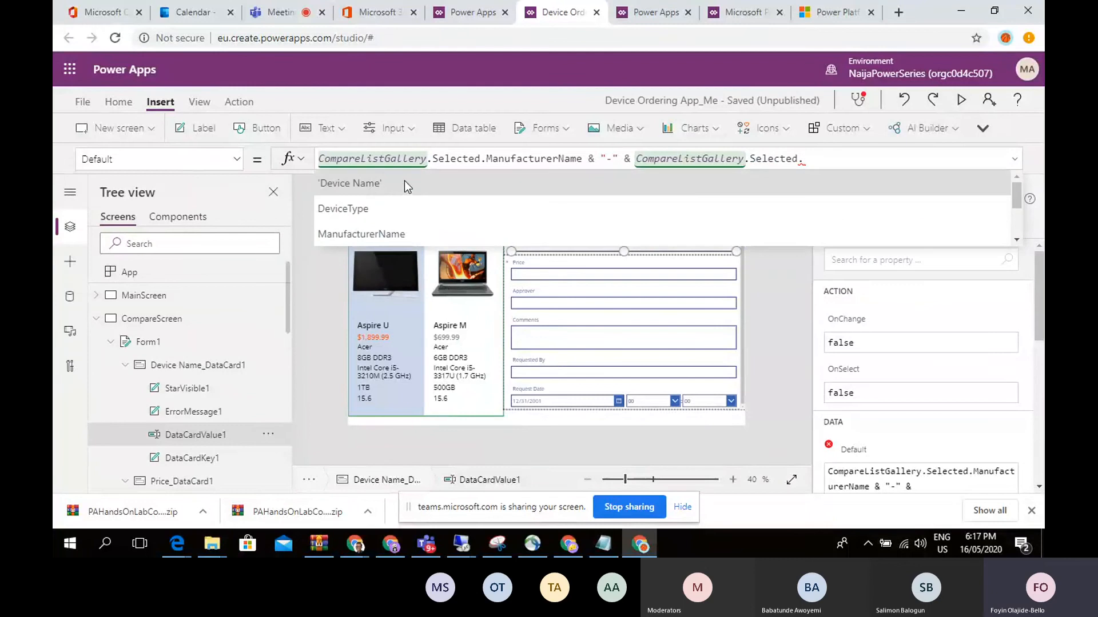
type("T")
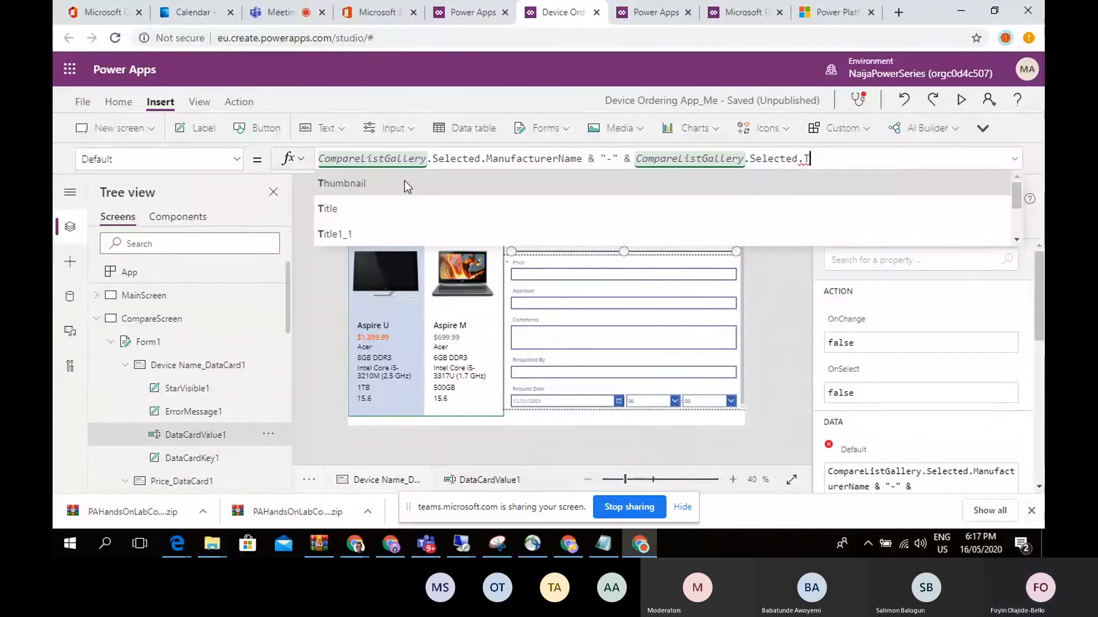
left_click(408, 207)
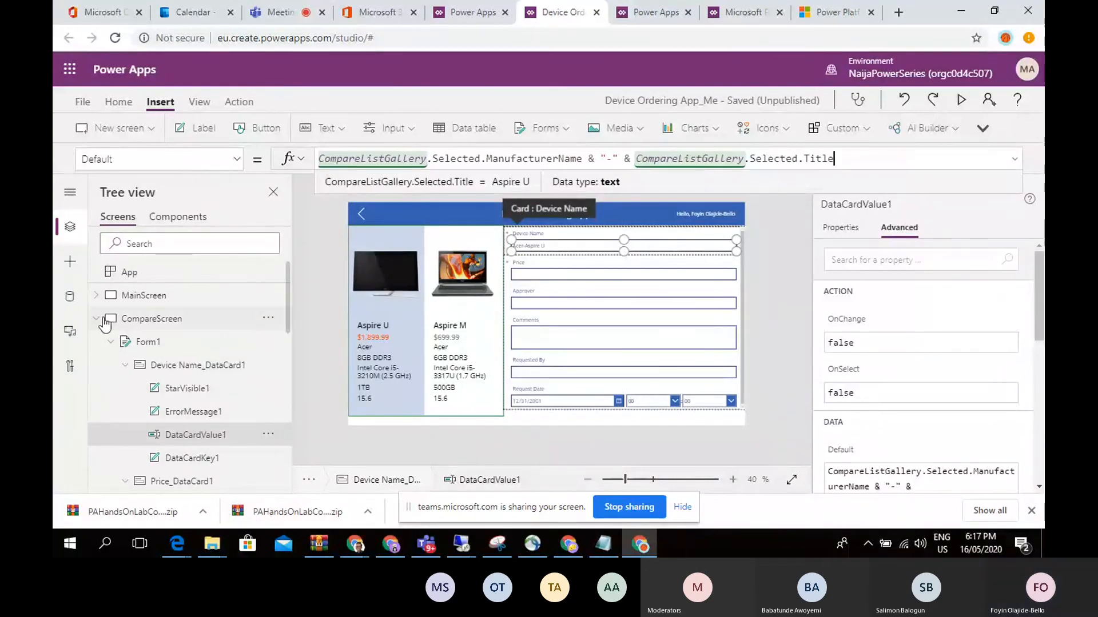
left_click_drag(289, 335, 299, 490)
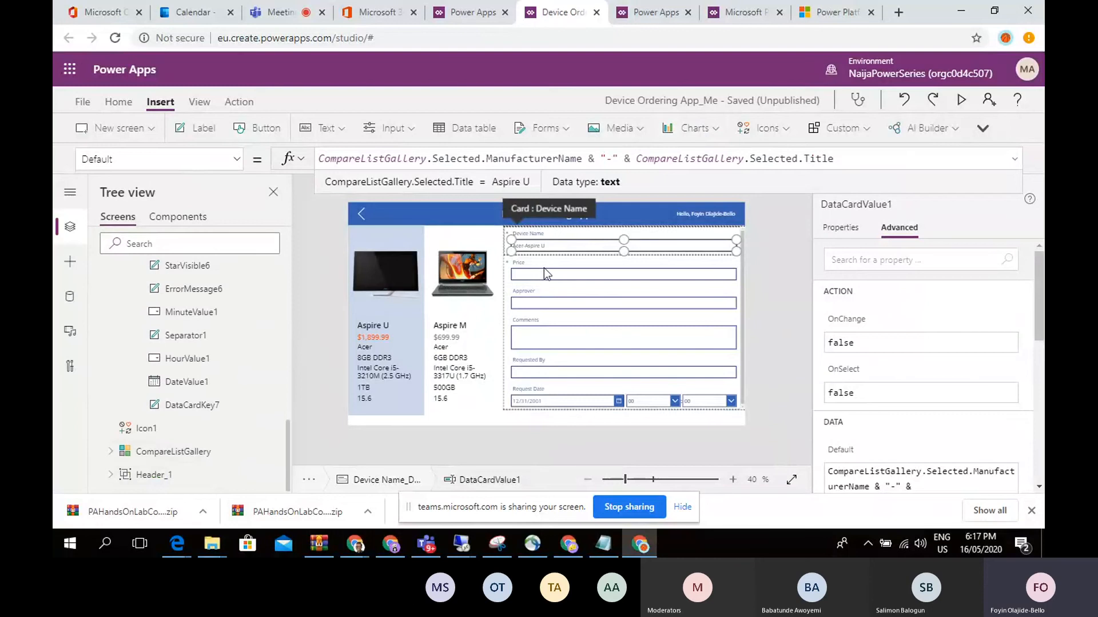
left_click(780, 296)
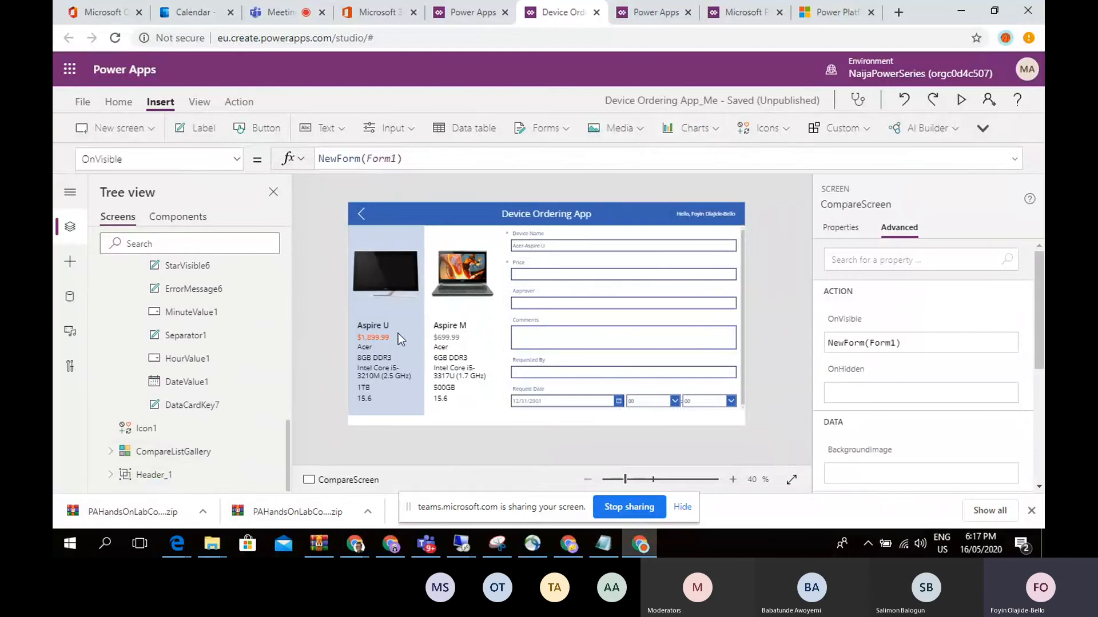
Step: Set the DisplayMode property of the Device Name text input to DisplayMode.View
left_click(591, 246)
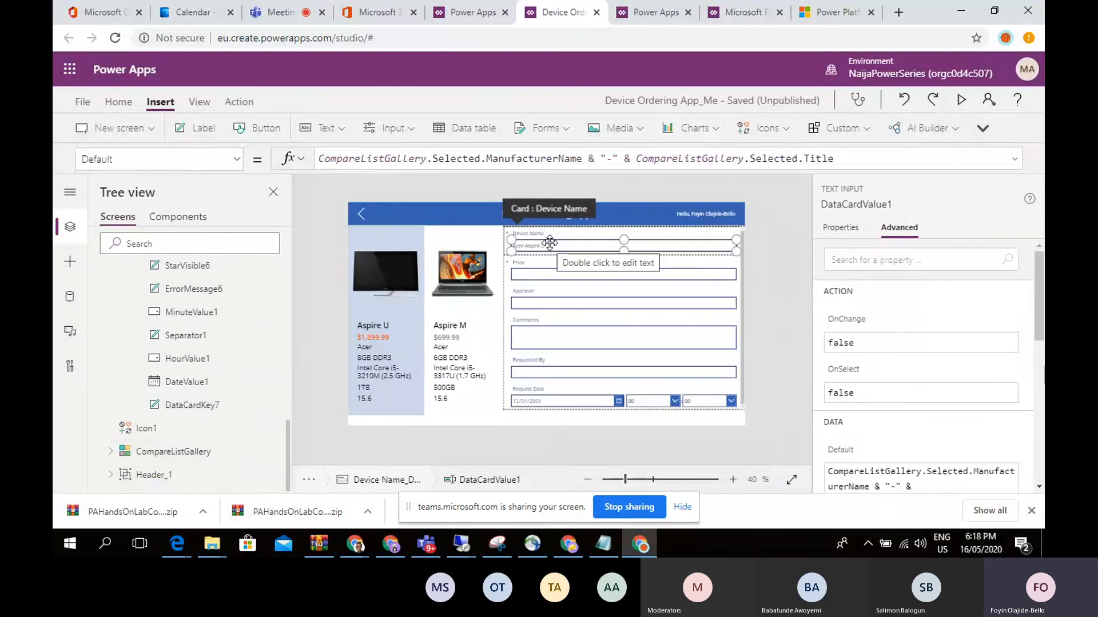
left_click(236, 161)
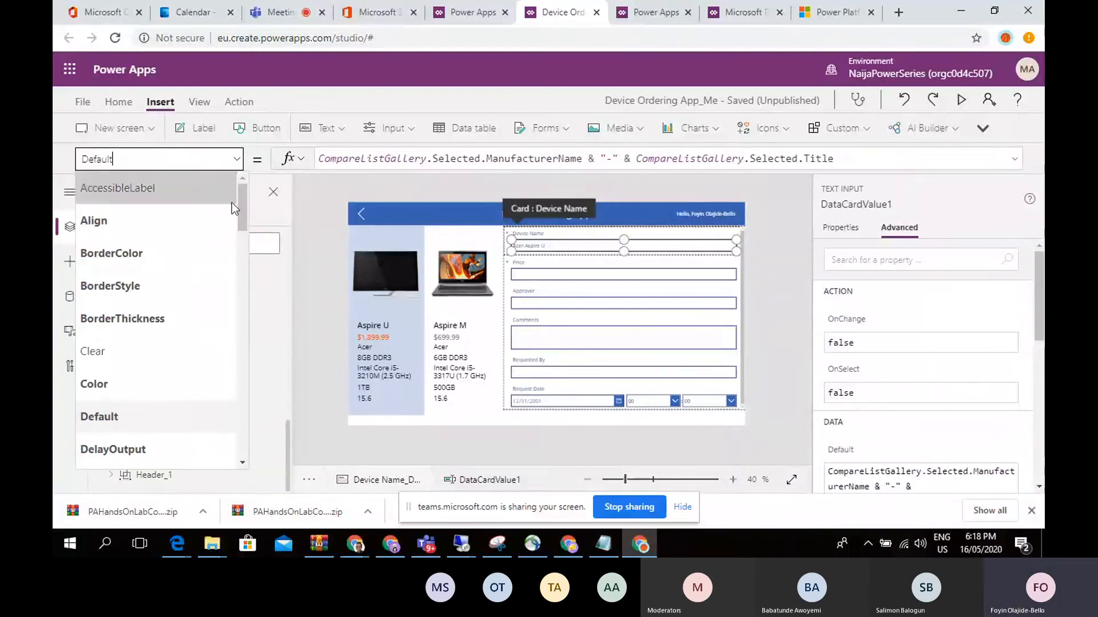
left_click_drag(242, 205, 242, 255)
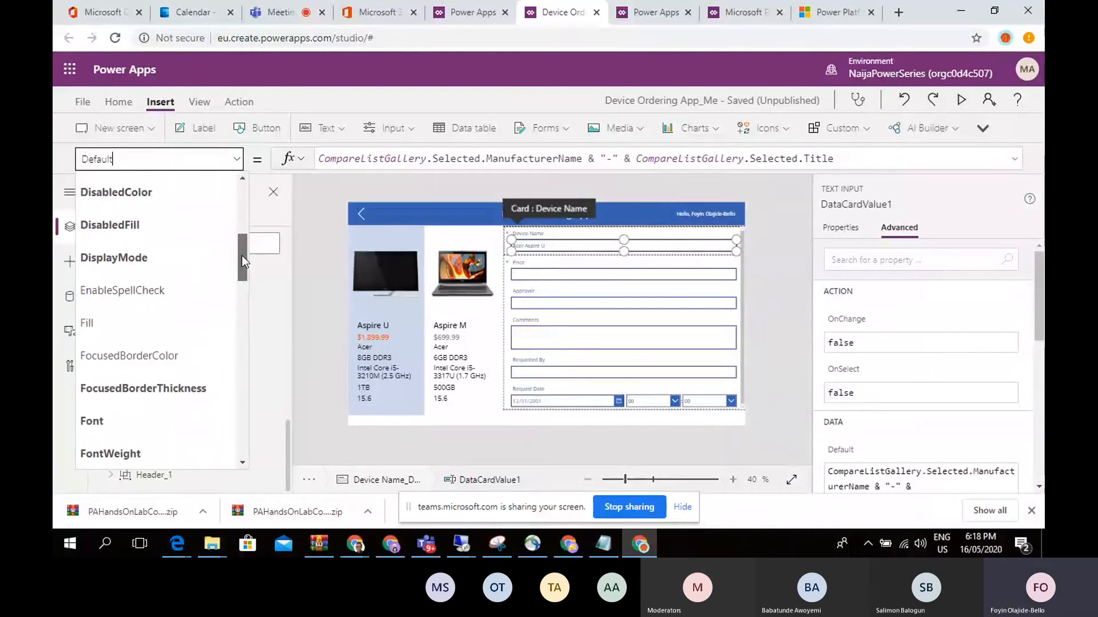
left_click(180, 253)
double_click(470, 163)
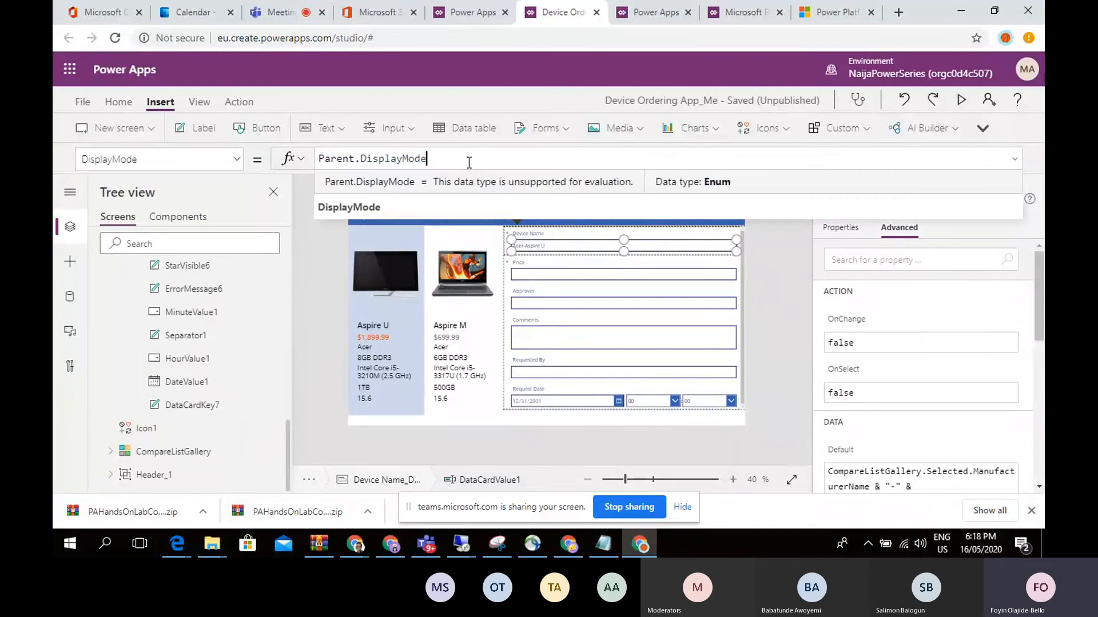
key("ctrl+a")
key("BackSpace")
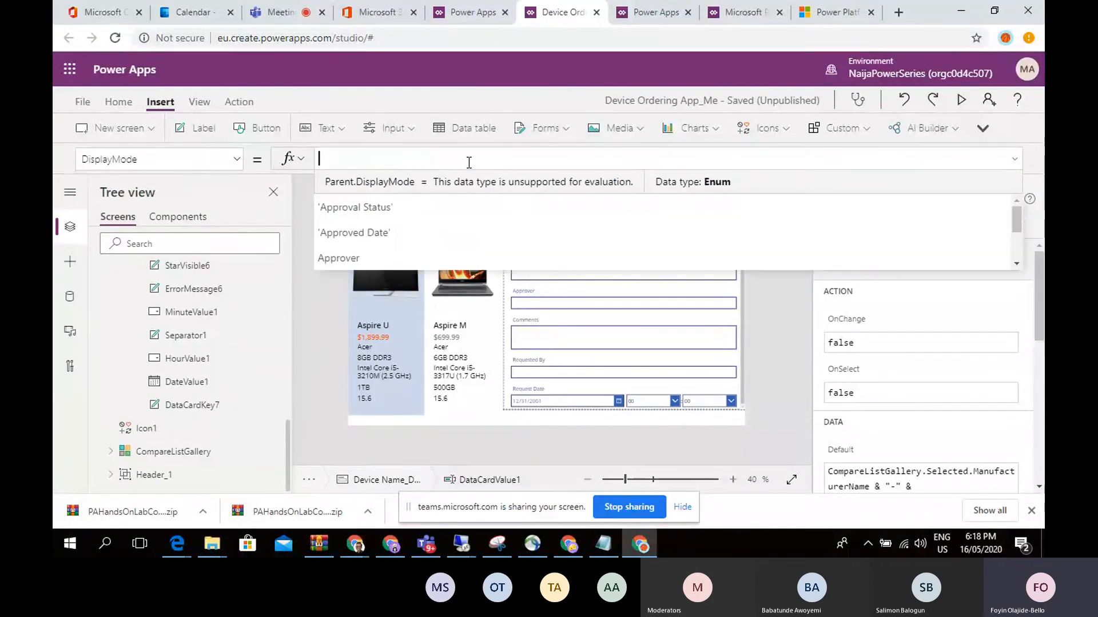
type("D")
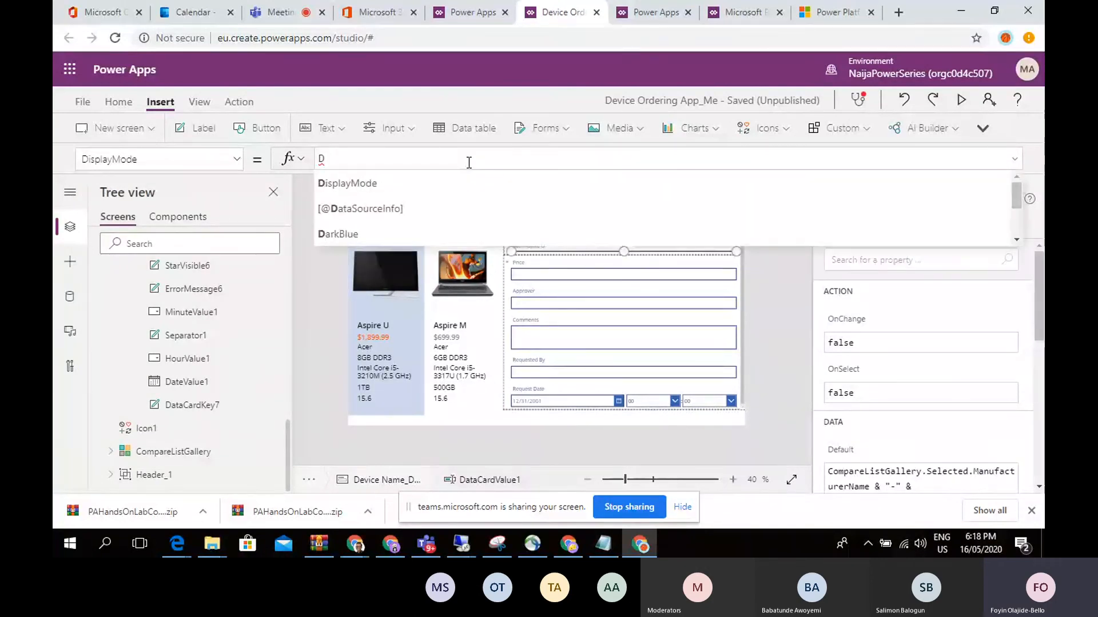
left_click(468, 181)
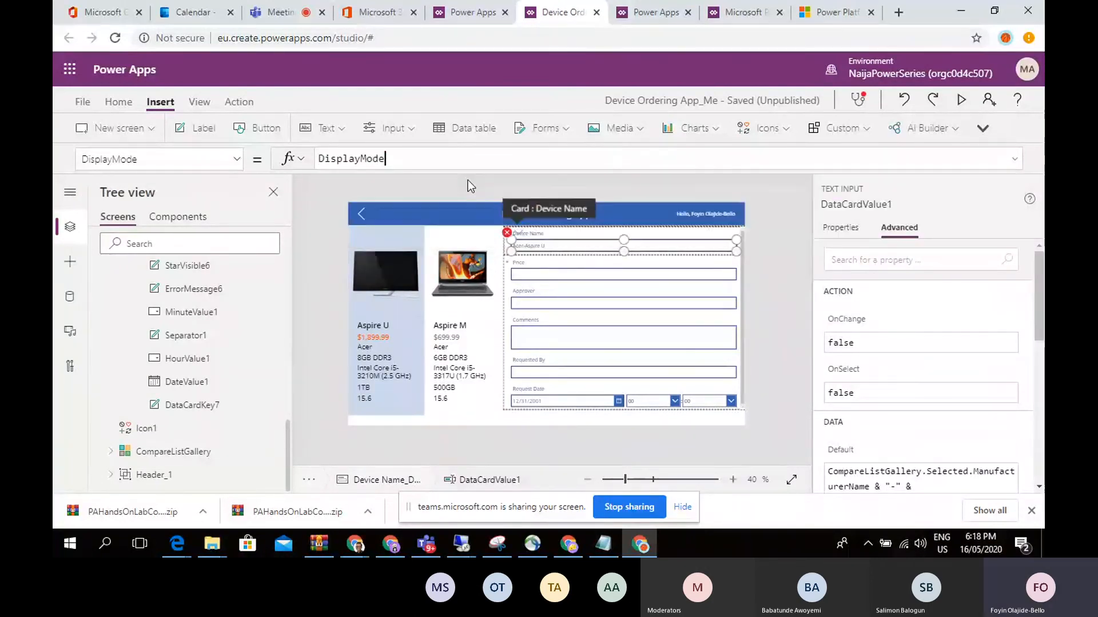
left_click(395, 158)
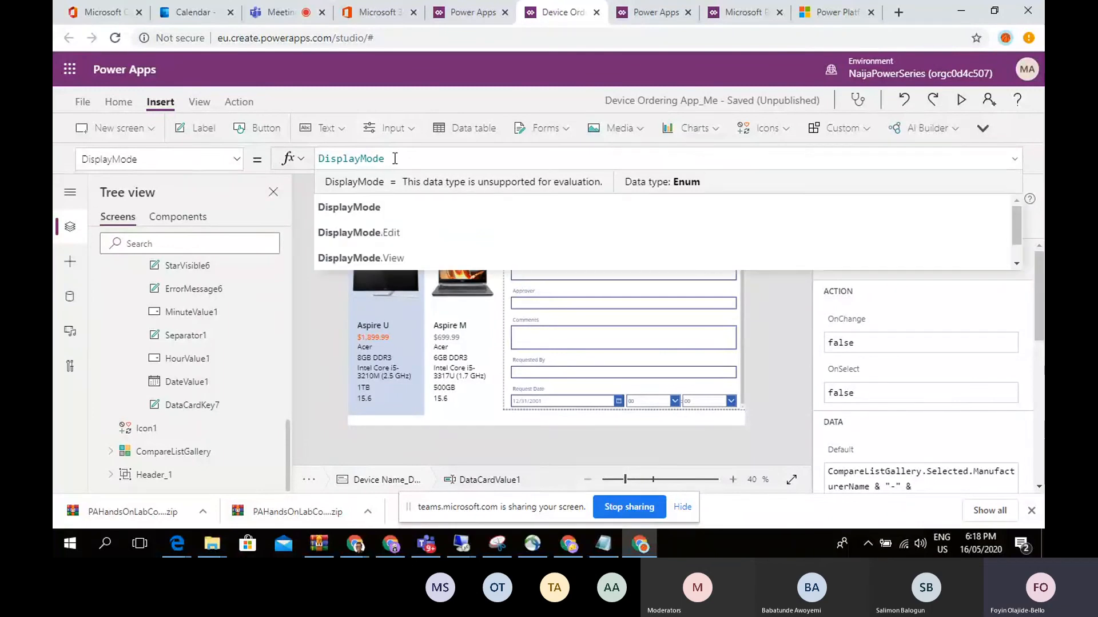
left_click(414, 253)
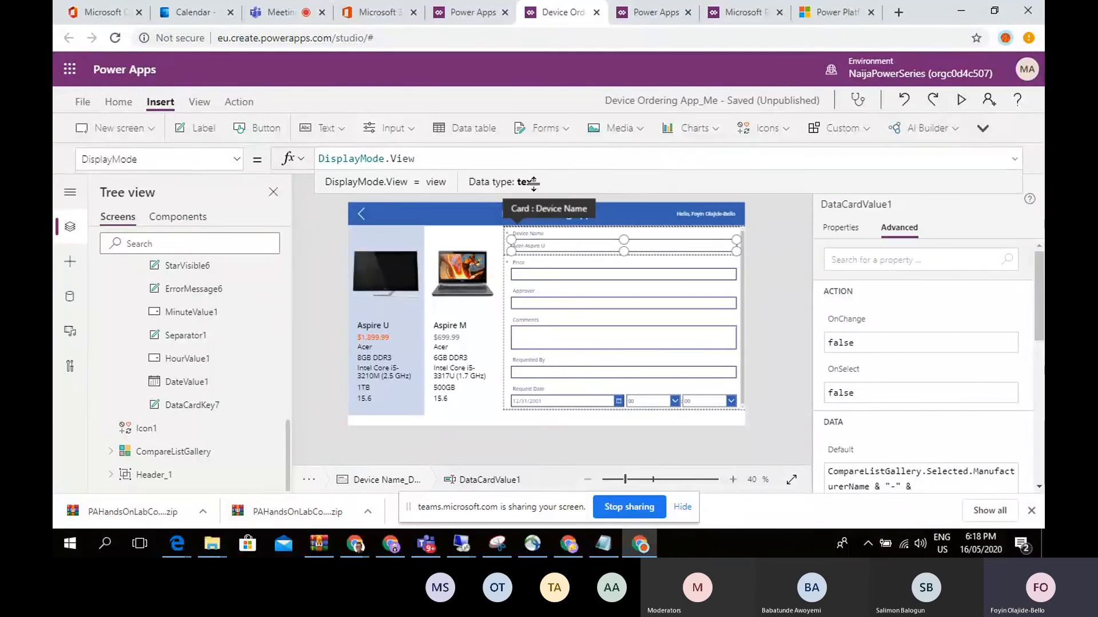
left_click(758, 279)
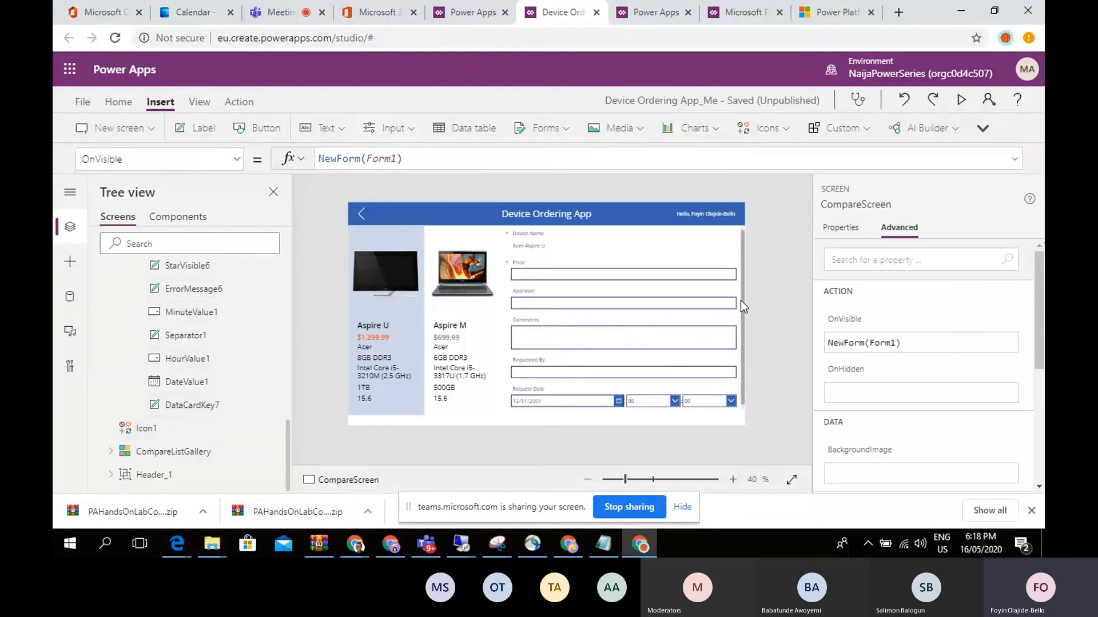
Step: Select the text input inside the form's Price card
left_click(597, 277)
left_click(593, 278)
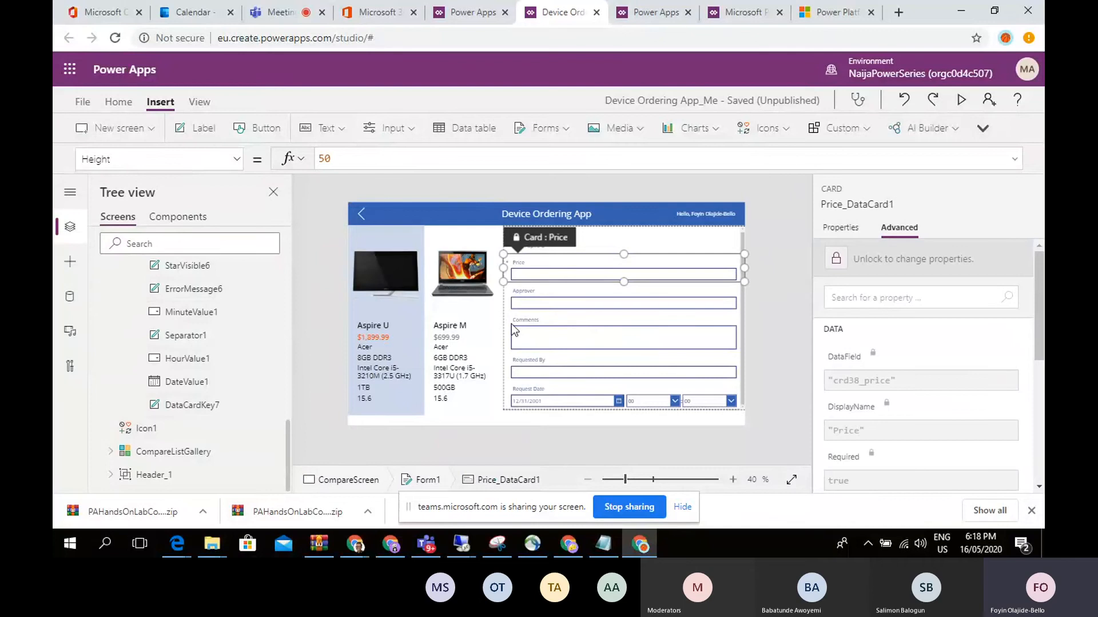
left_click(598, 269)
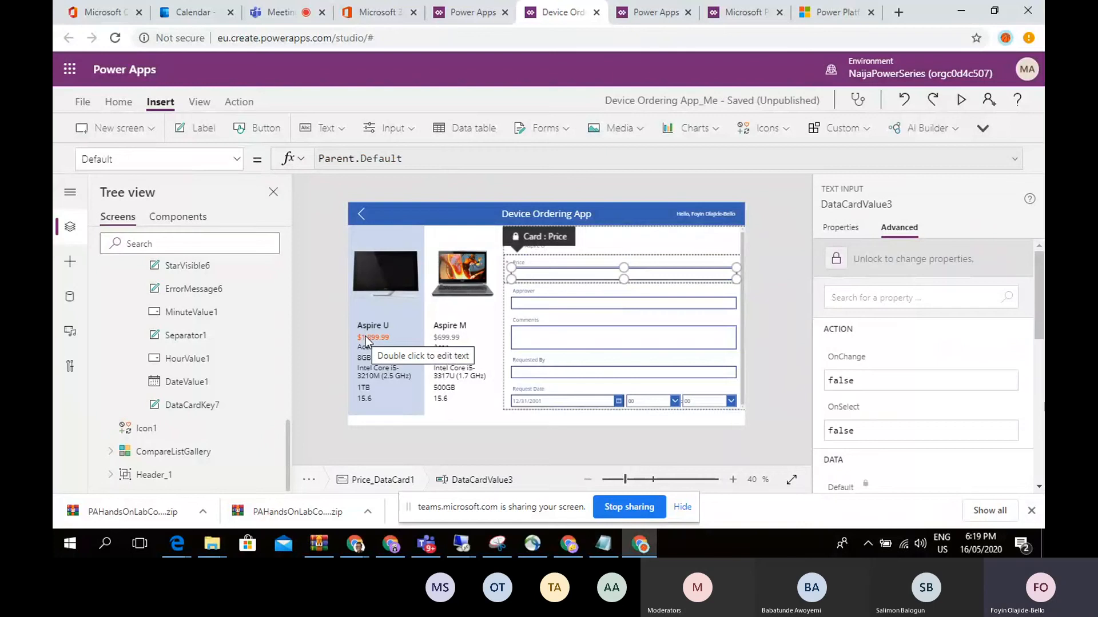
Step: Switch to the Microsoft Teams meeting
left_click(286, 5)
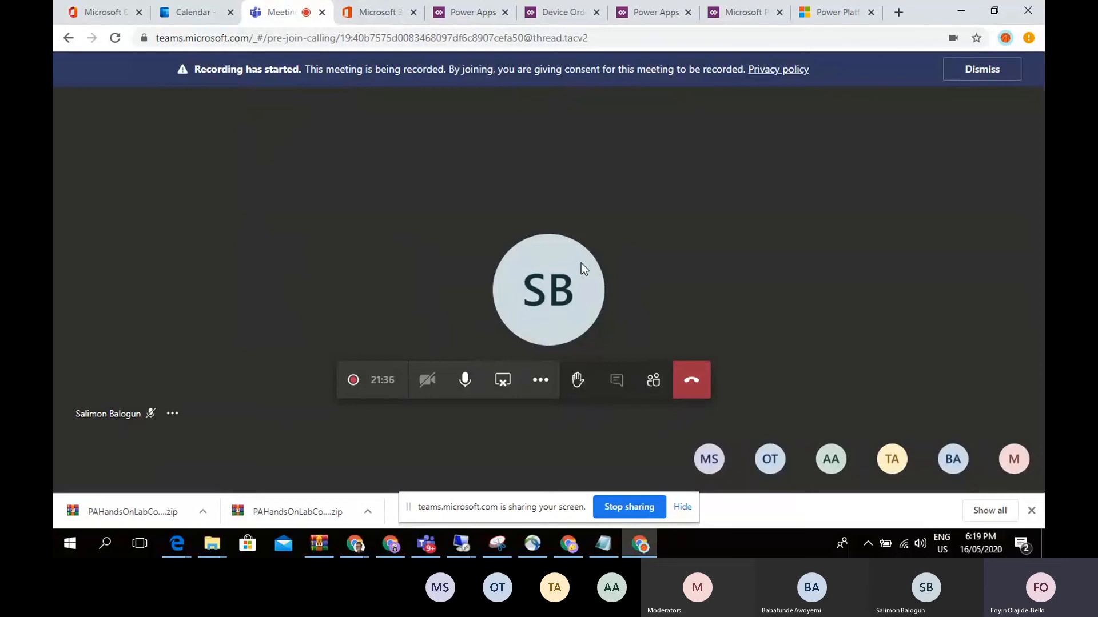
mouse_move(581, 263)
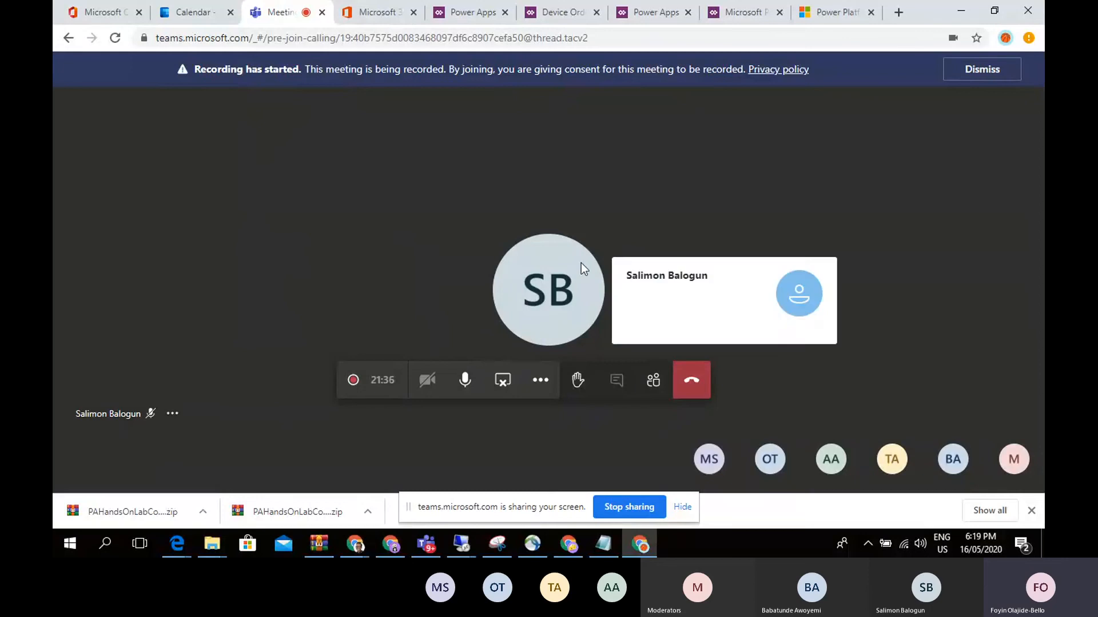
left_click(382, 10)
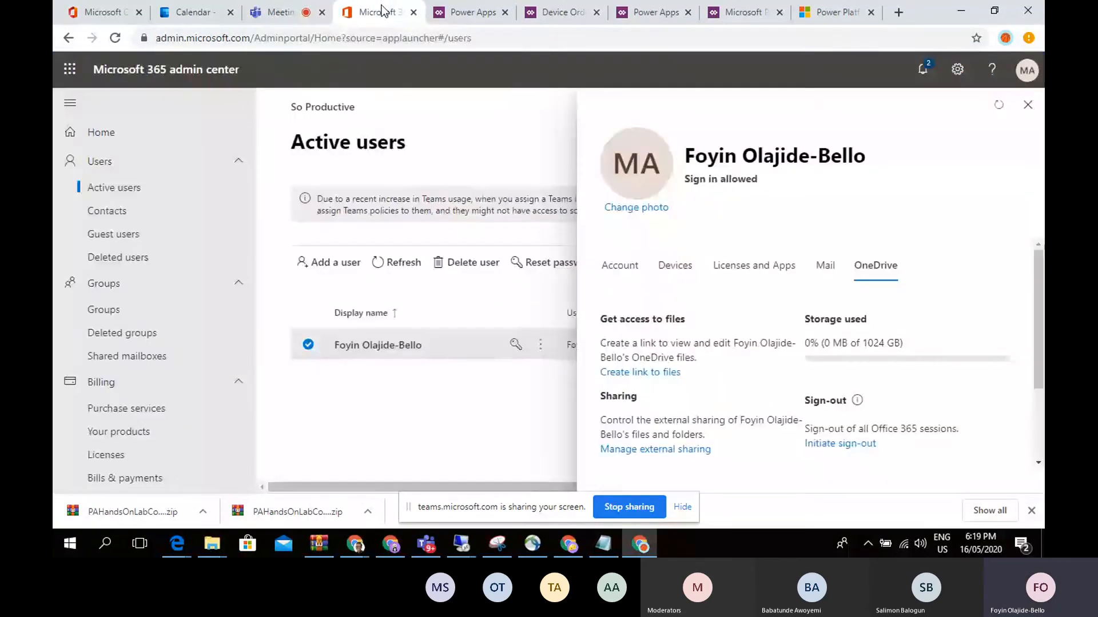
left_click(306, 10)
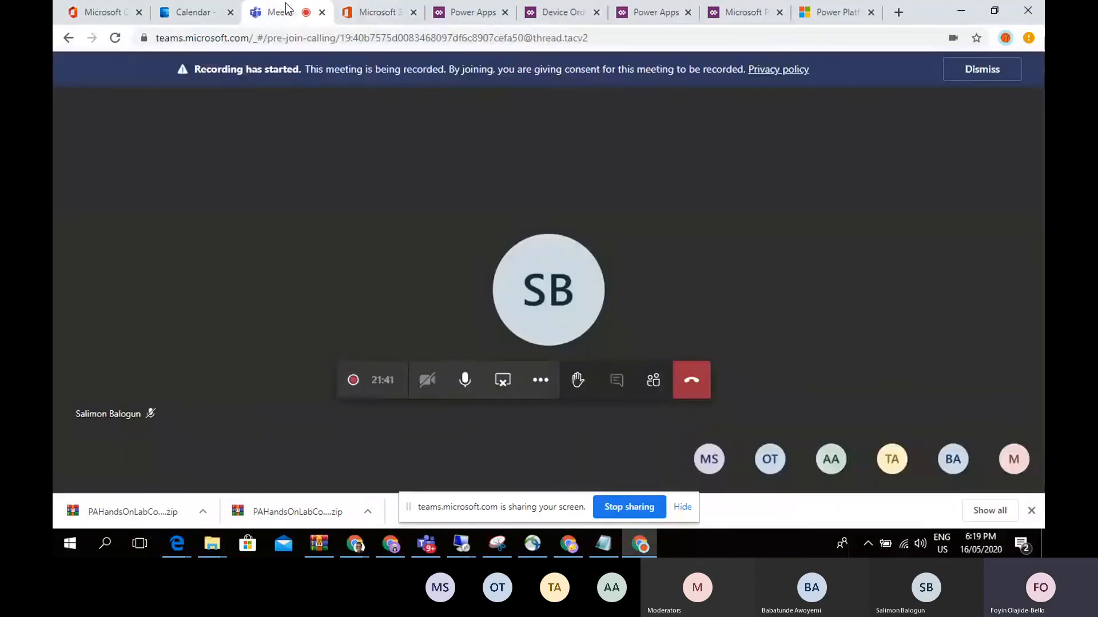
left_click(473, 8)
left_click(557, 12)
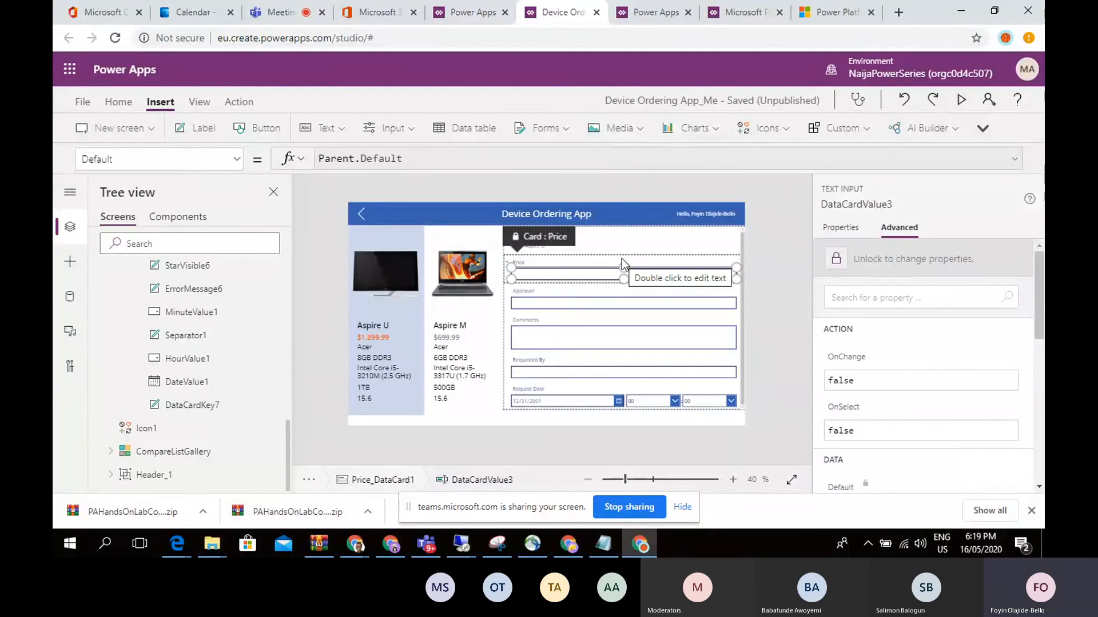
left_click(278, 8)
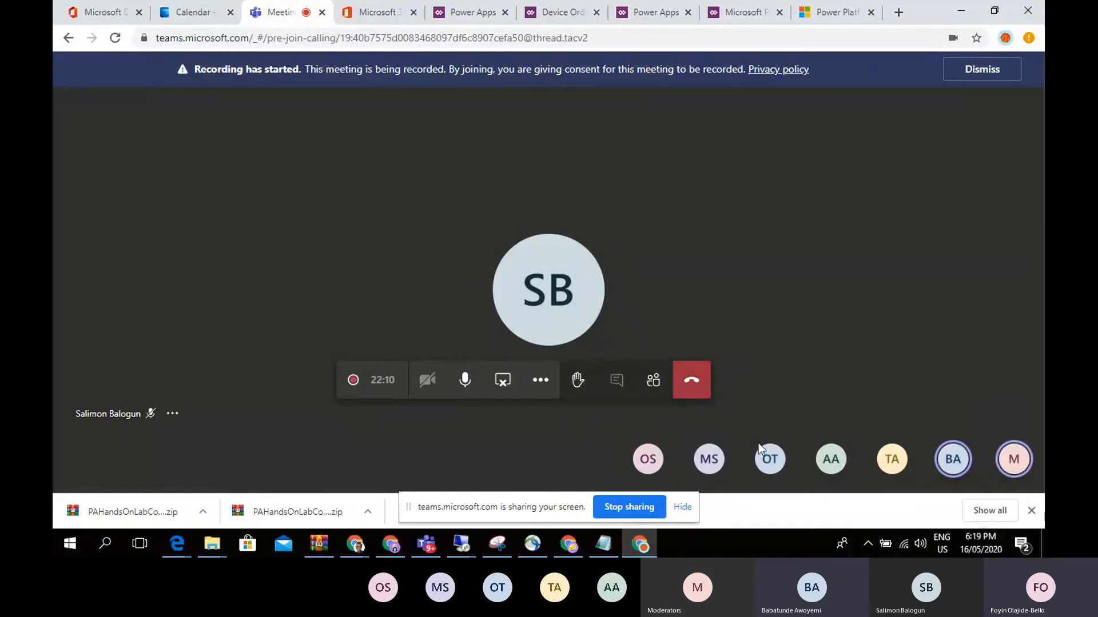
mouse_move(648, 466)
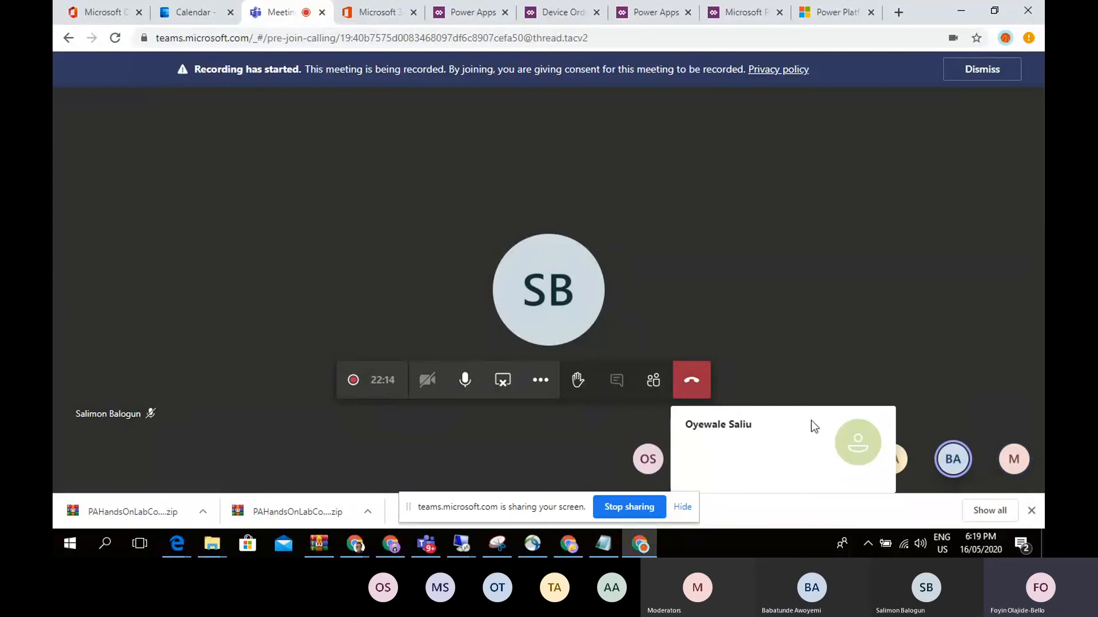
mouse_move(712, 461)
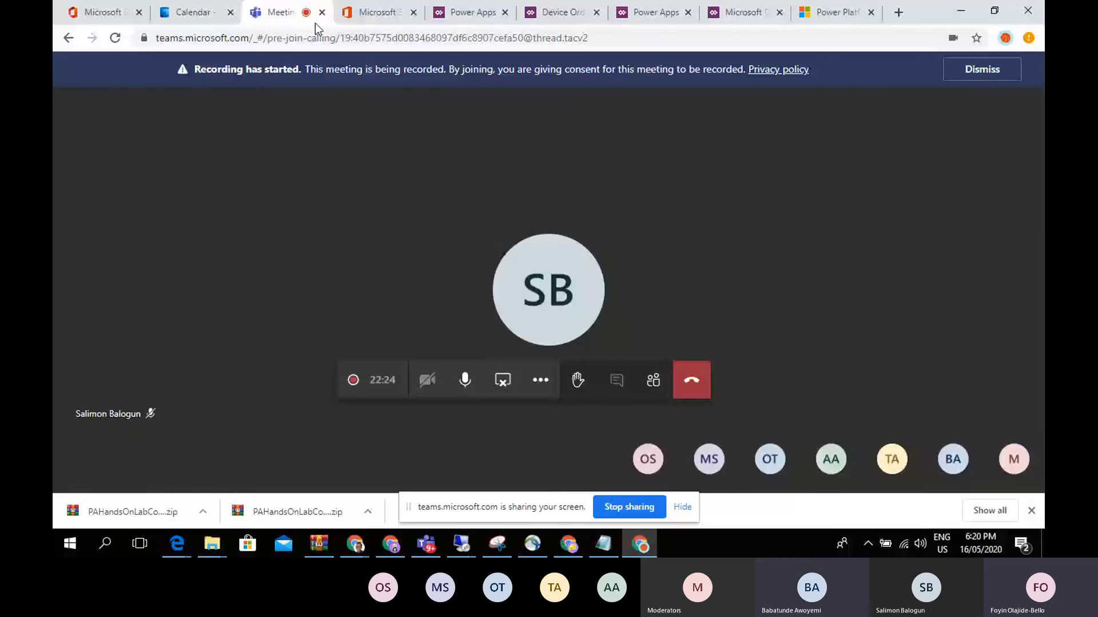
Step: Switch back to the Power Apps studio and set the Price text input's Default property to CompareListGallery.Selected.Price
left_click(562, 13)
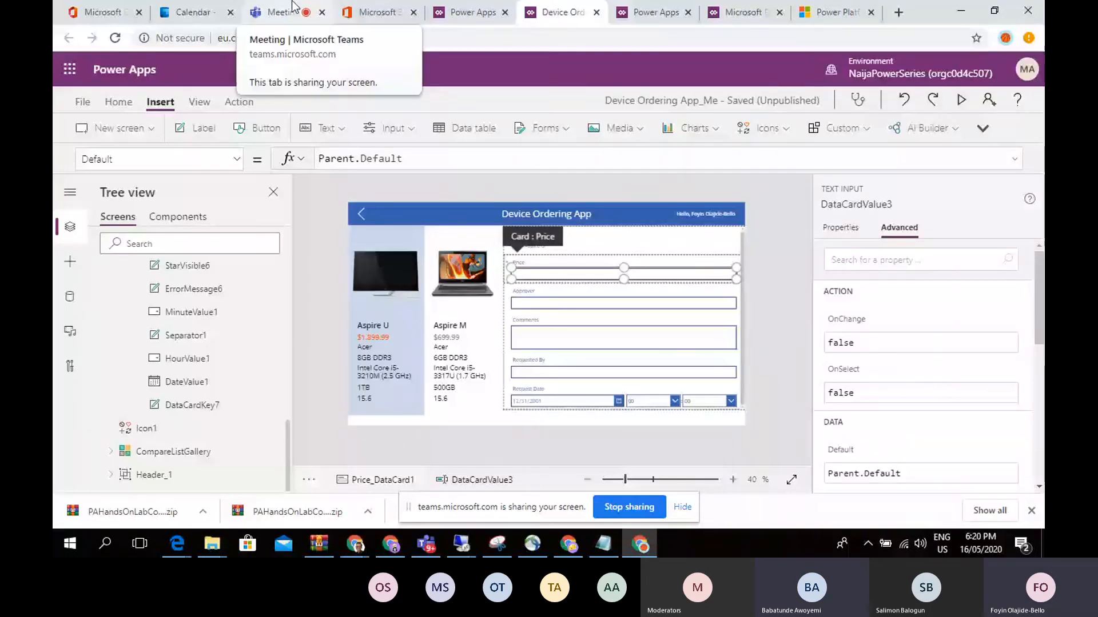
double_click(464, 159)
key("ctrl+a")
key("BackSpace")
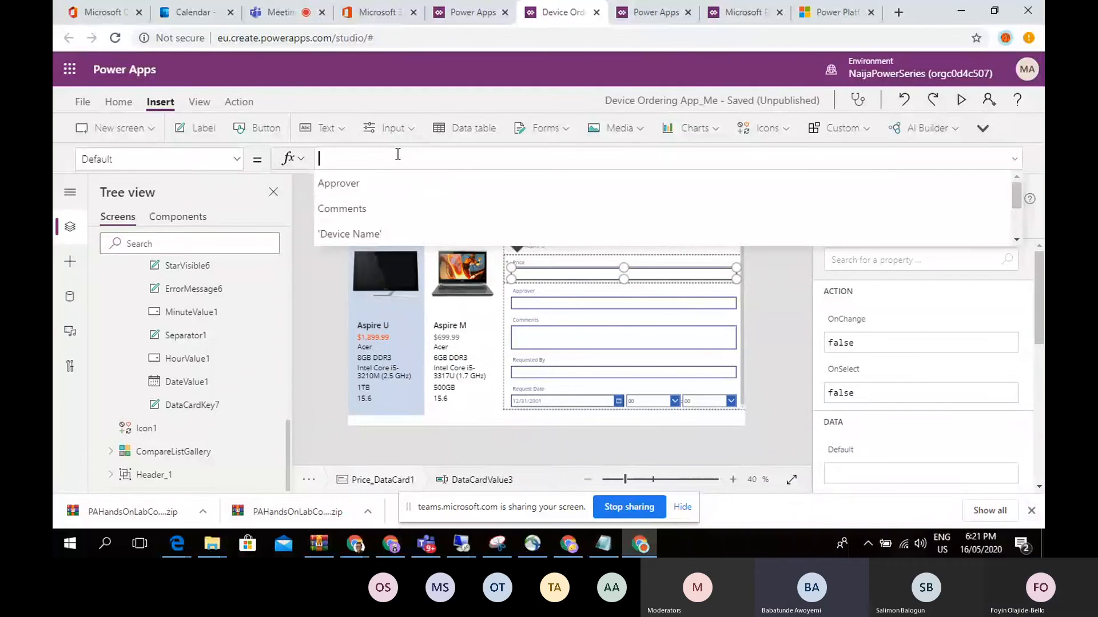
type("C")
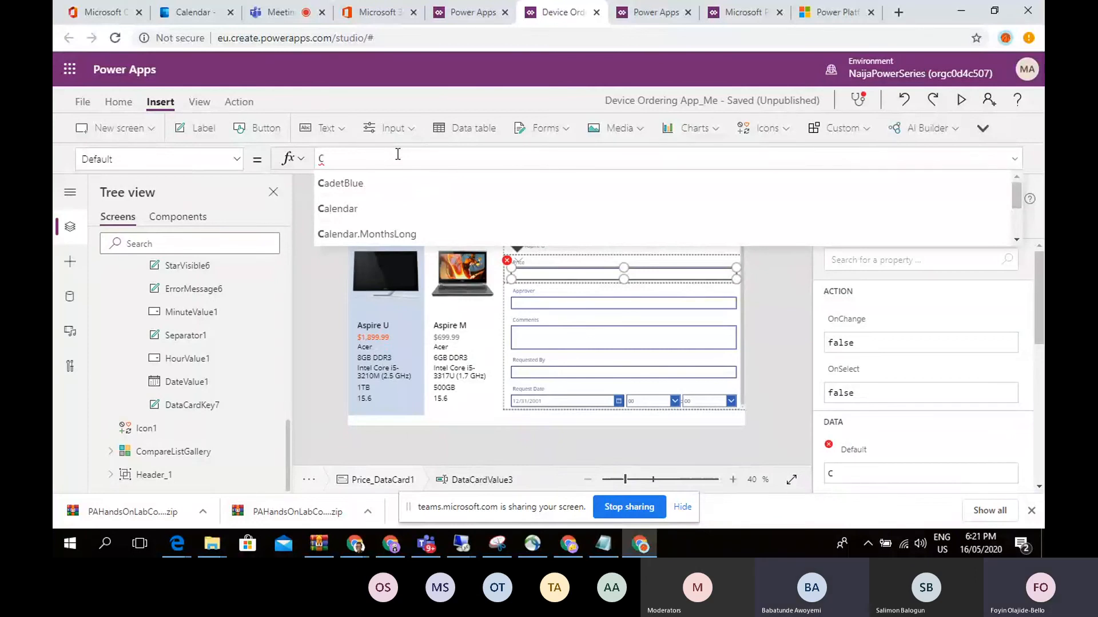
type("om")
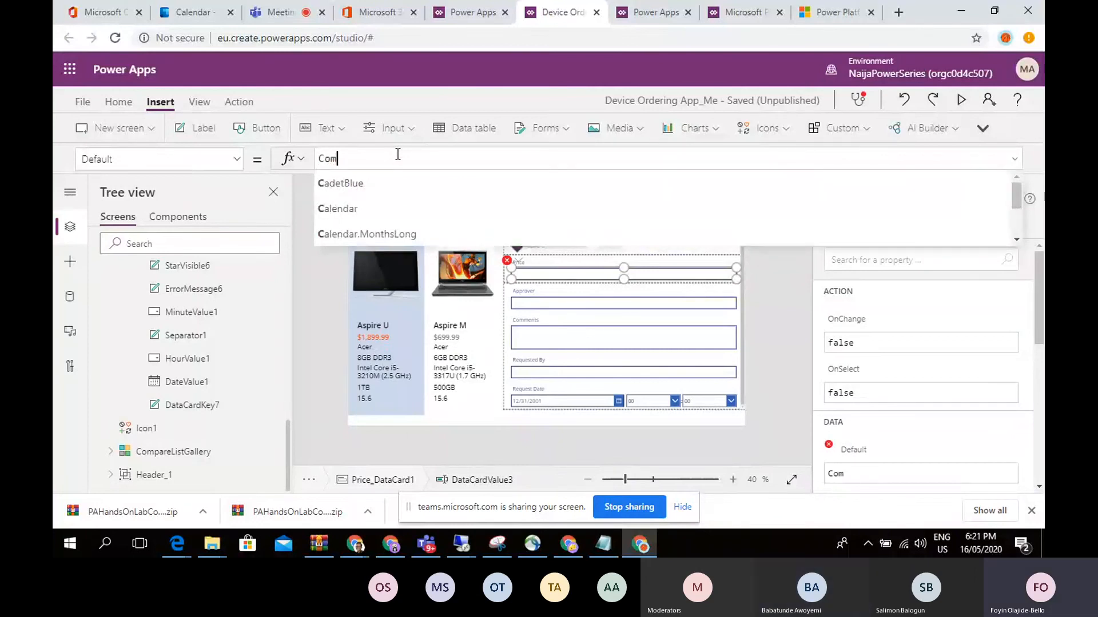
type("pa")
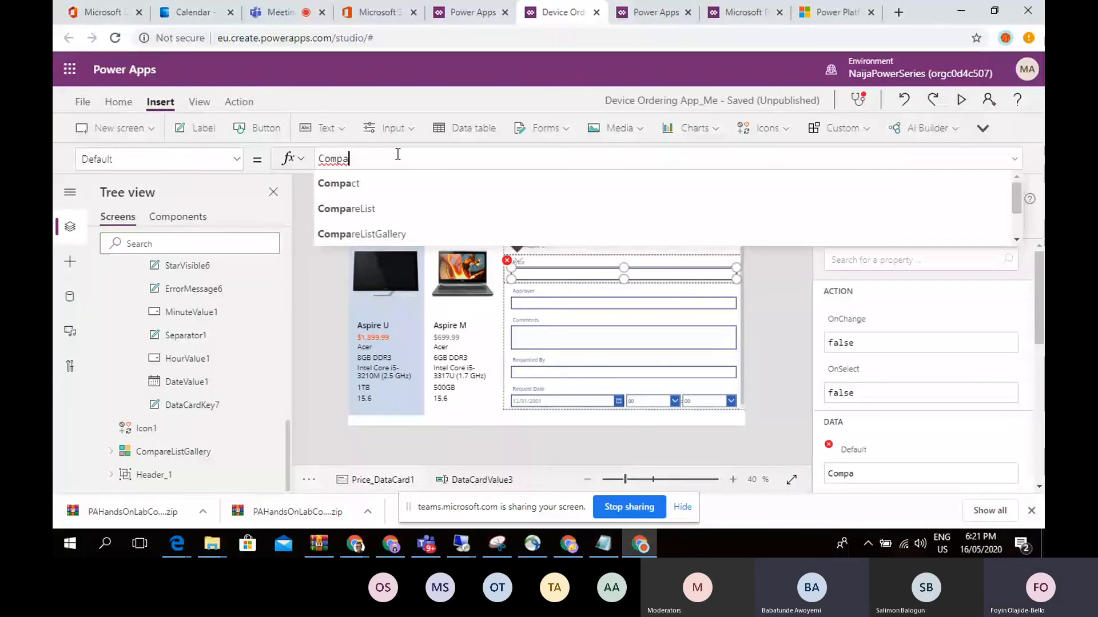
left_click(395, 234)
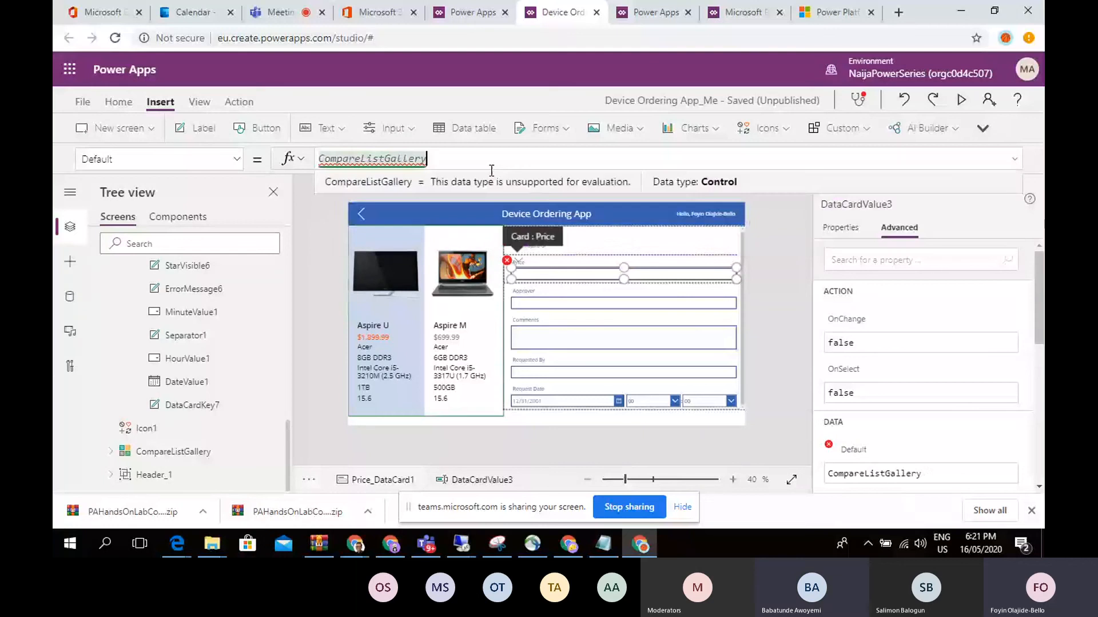
type(".")
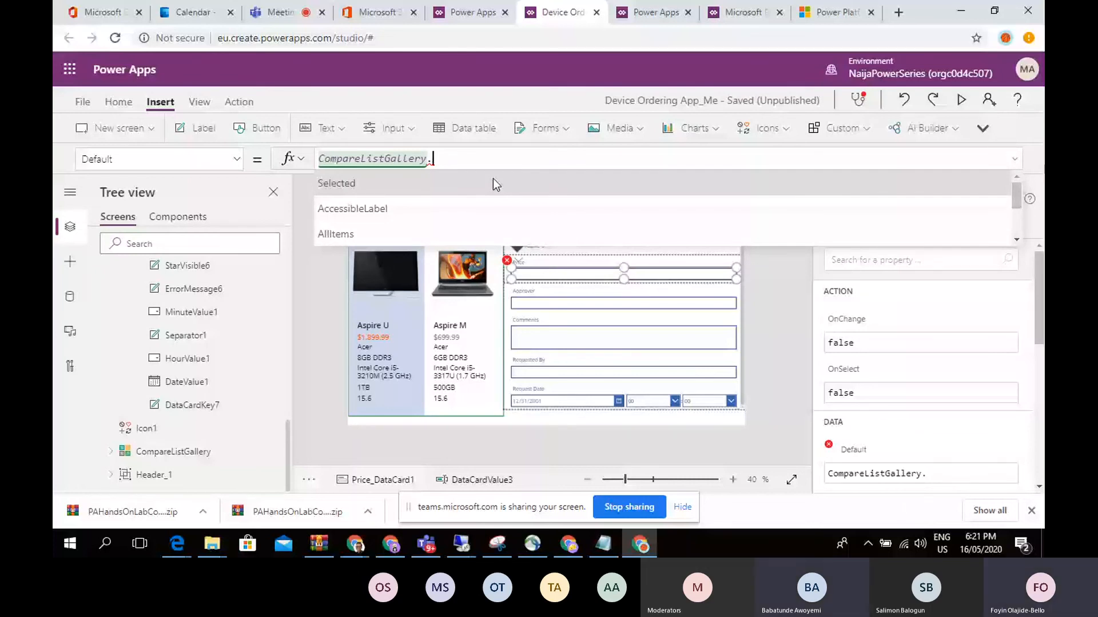
left_click(493, 181)
type(".P")
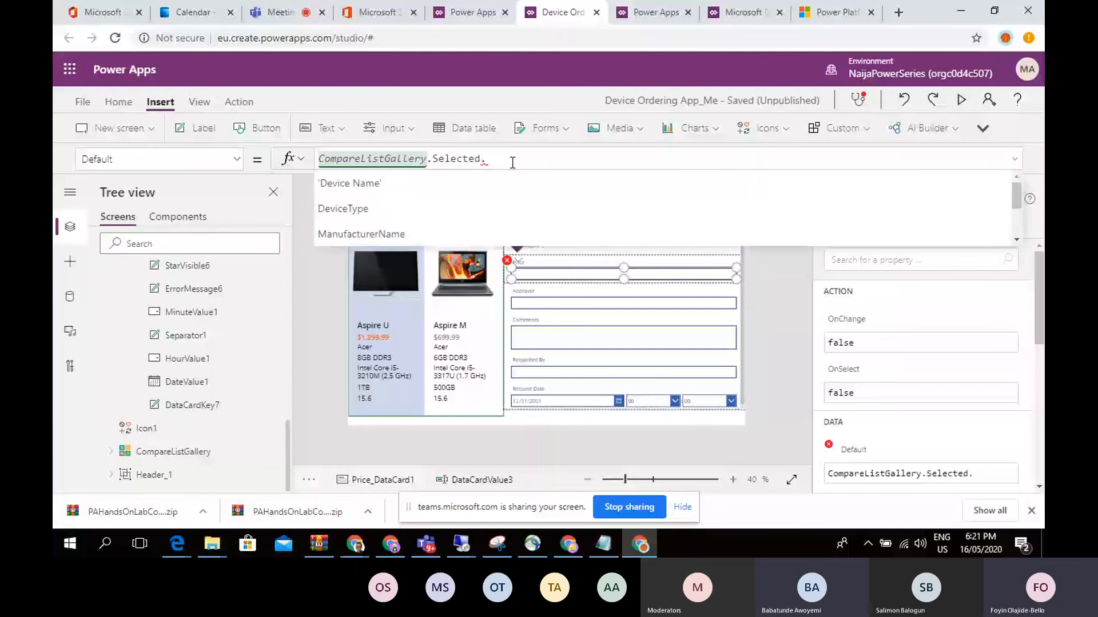
left_click(513, 202)
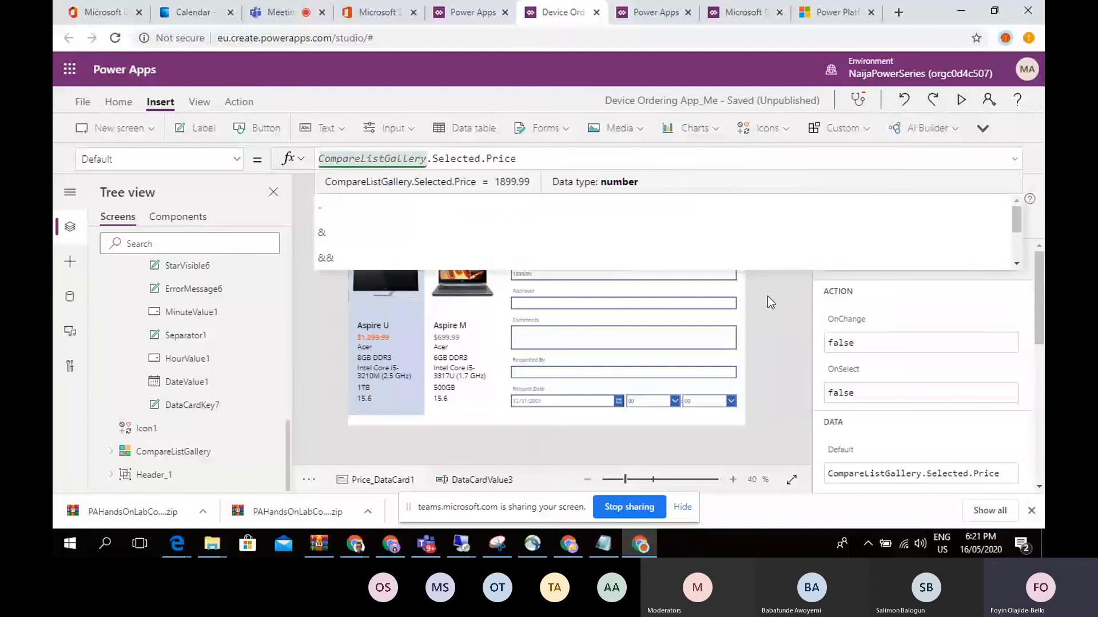
left_click(763, 321)
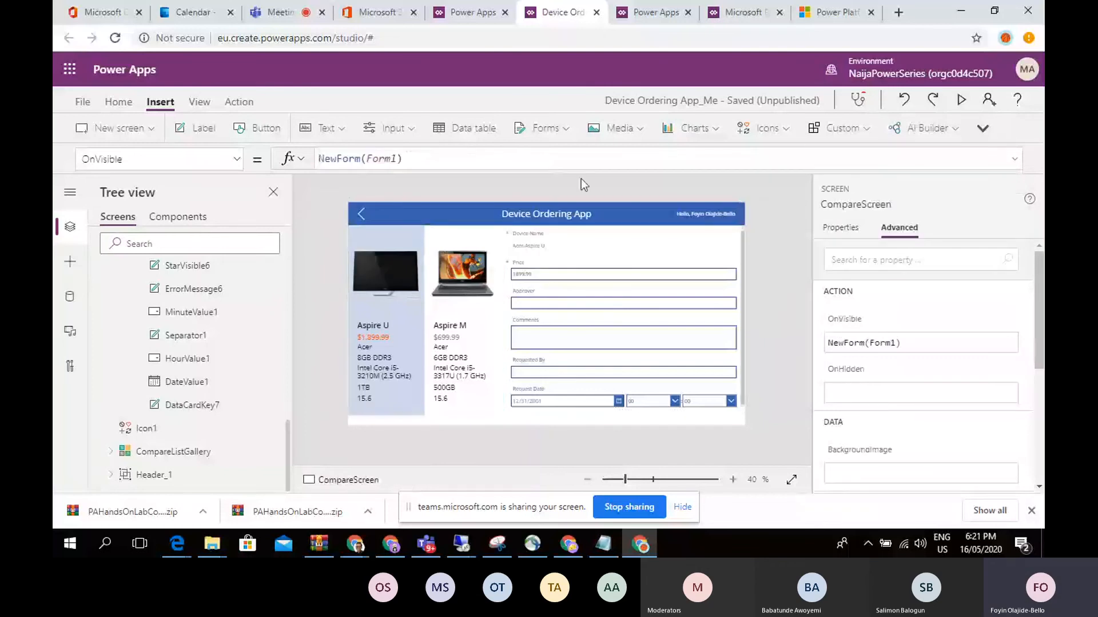
left_click(575, 276)
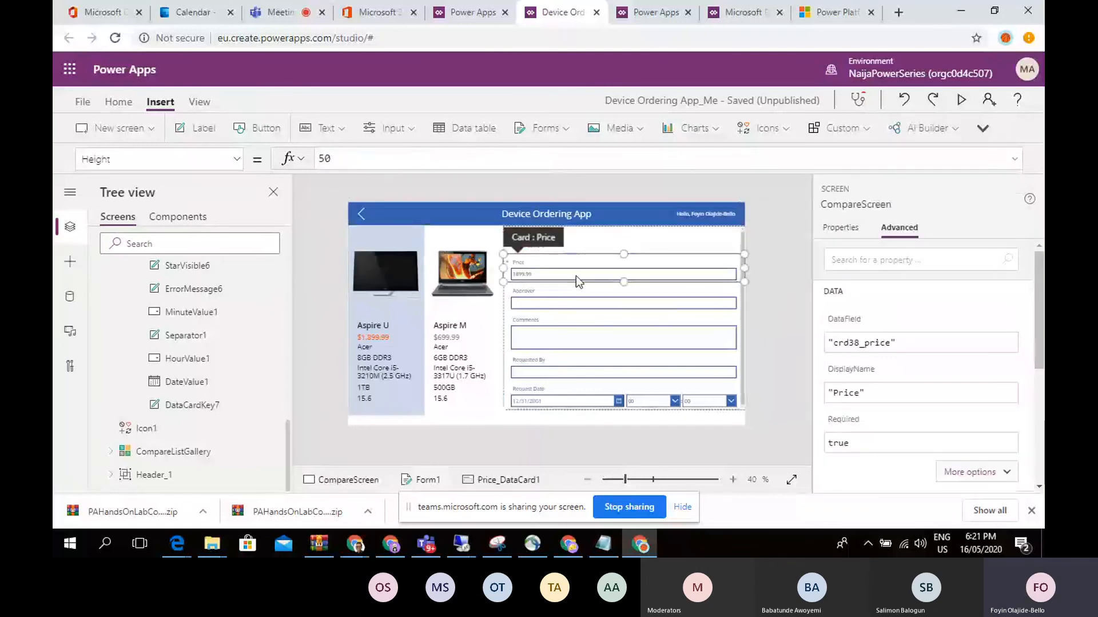
left_click(575, 276)
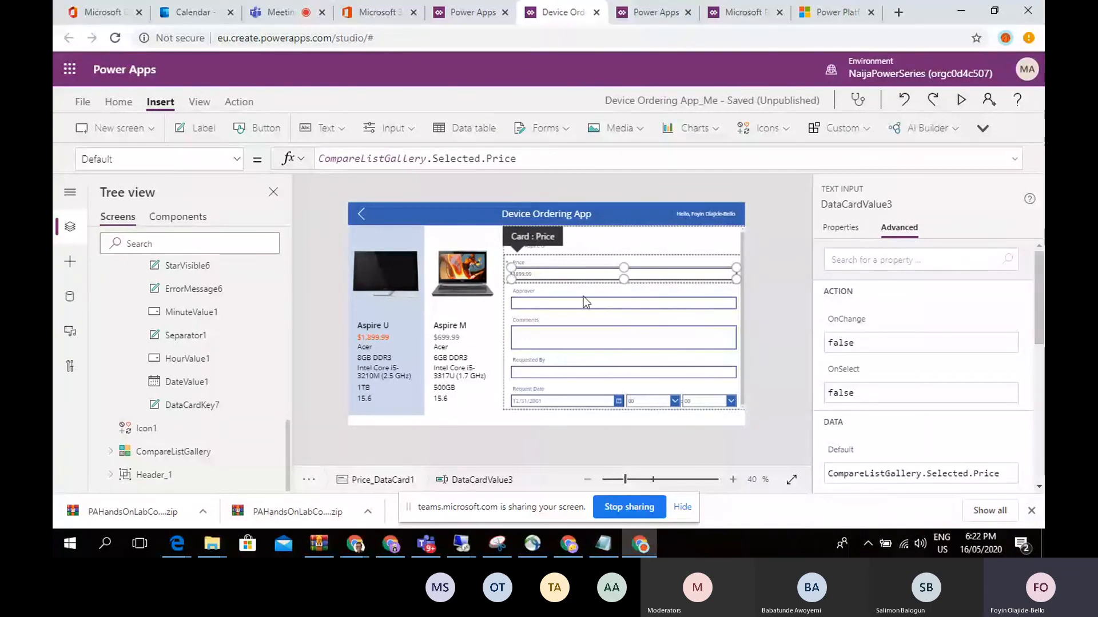
left_click(653, 297)
left_click(595, 247)
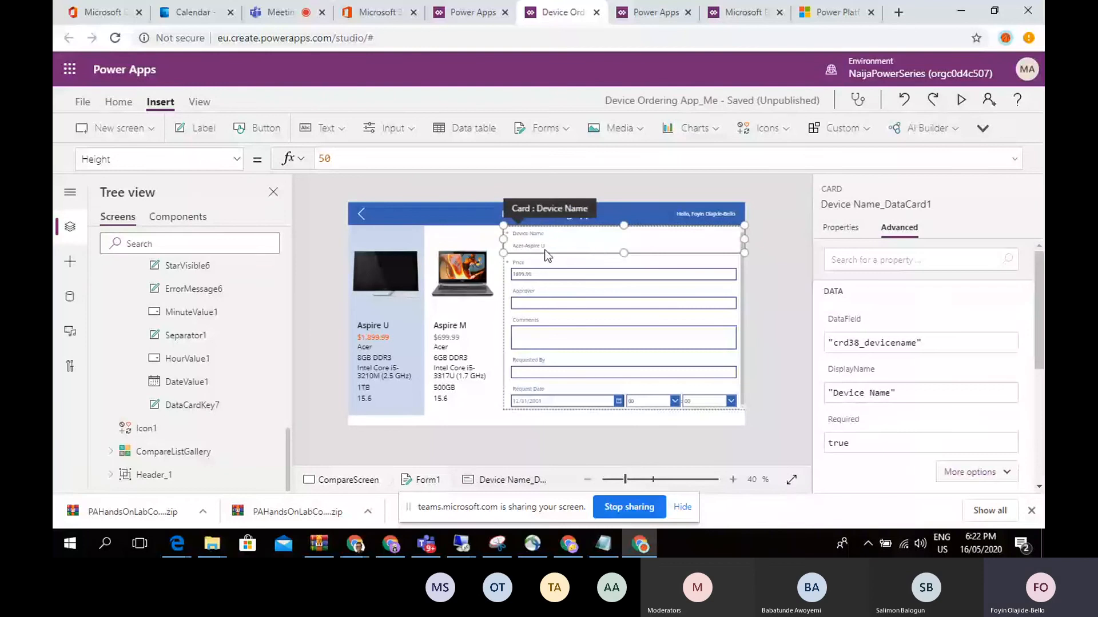
Step: Set the DisplayMode property of the text input inside the Price card to DisplayMode.View
left_click(545, 276)
left_click(545, 275)
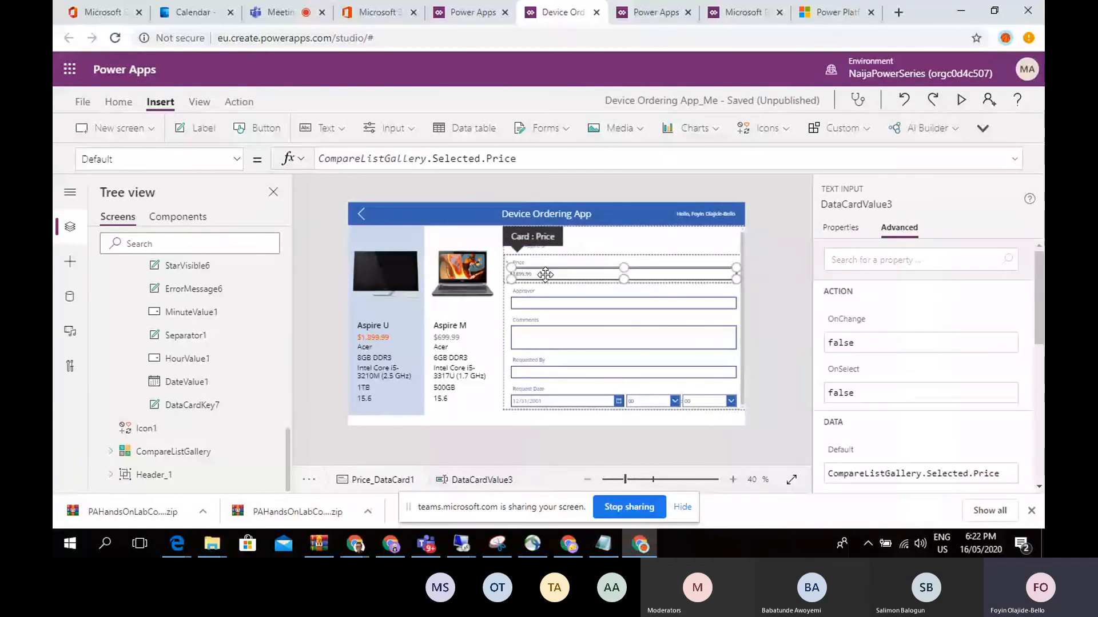
left_click(236, 159)
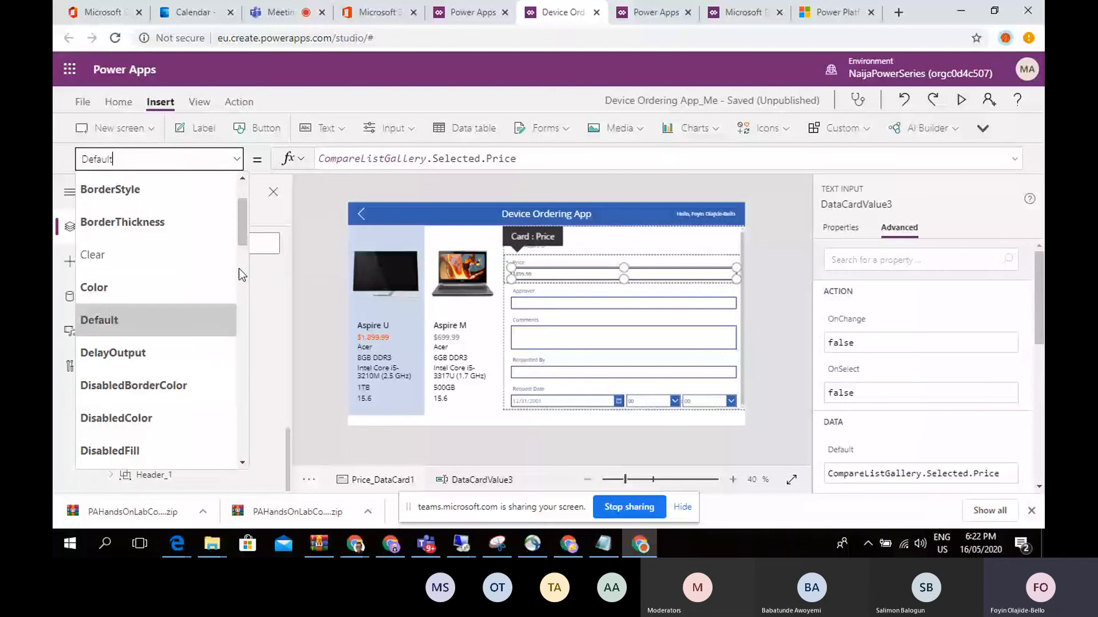
scroll(243, 263, "down", 4)
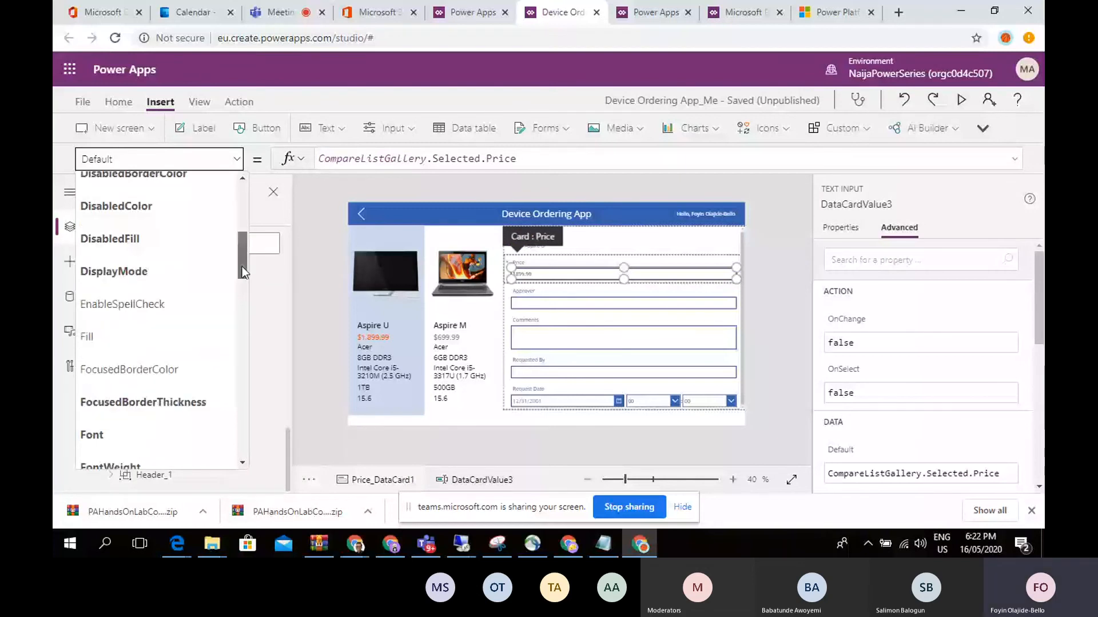
left_click(242, 267)
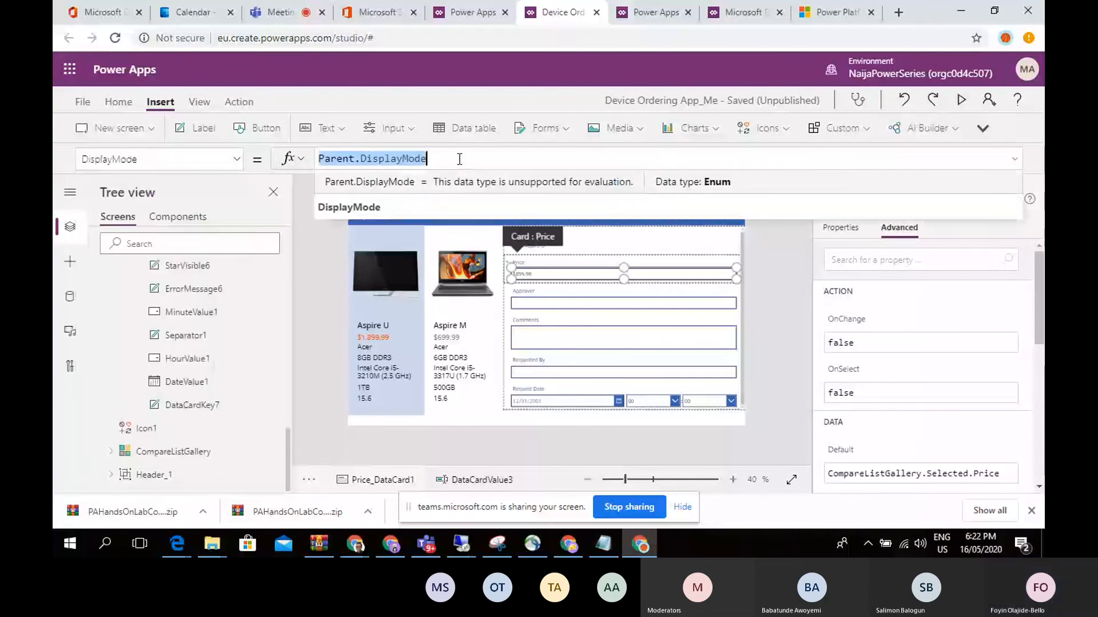
left_click(457, 211)
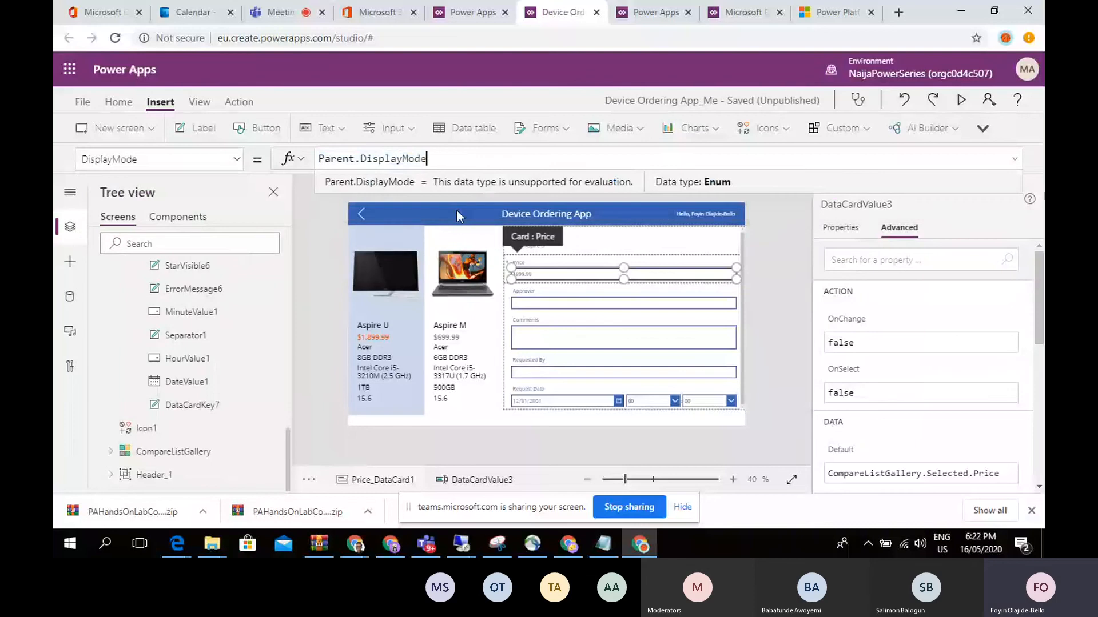
left_click(444, 159)
key("ctrl+a")
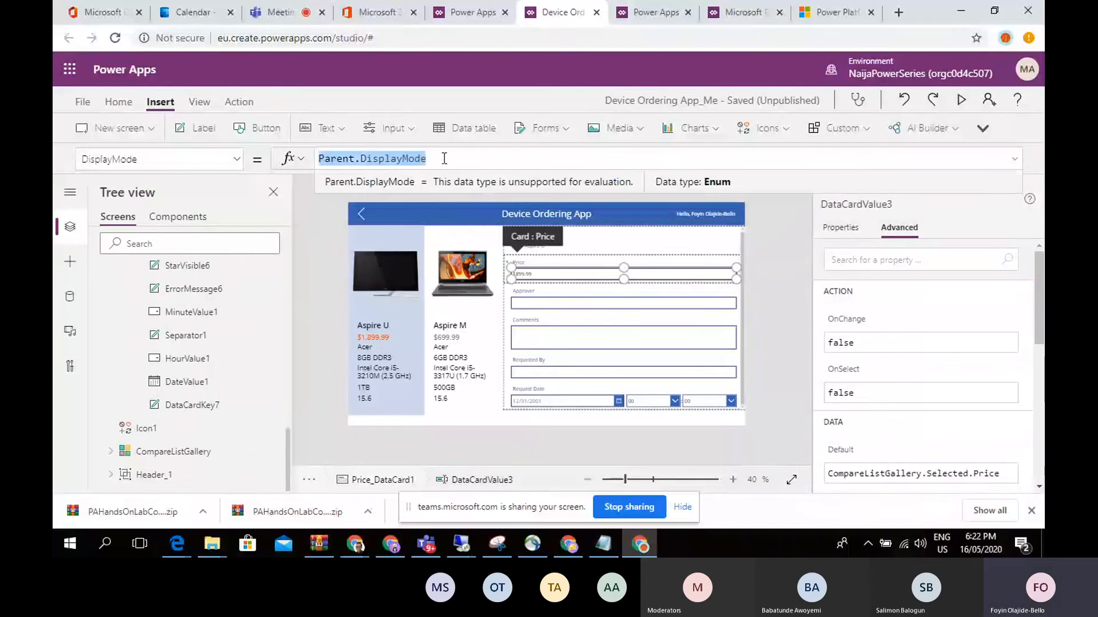
type("D")
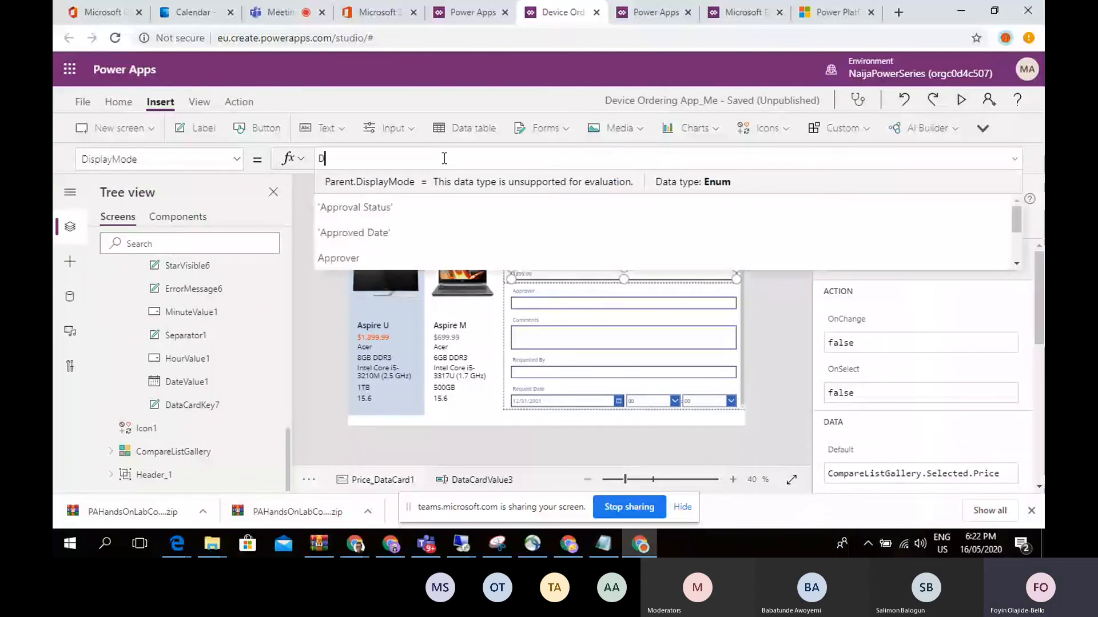
type("i")
left_click(449, 187)
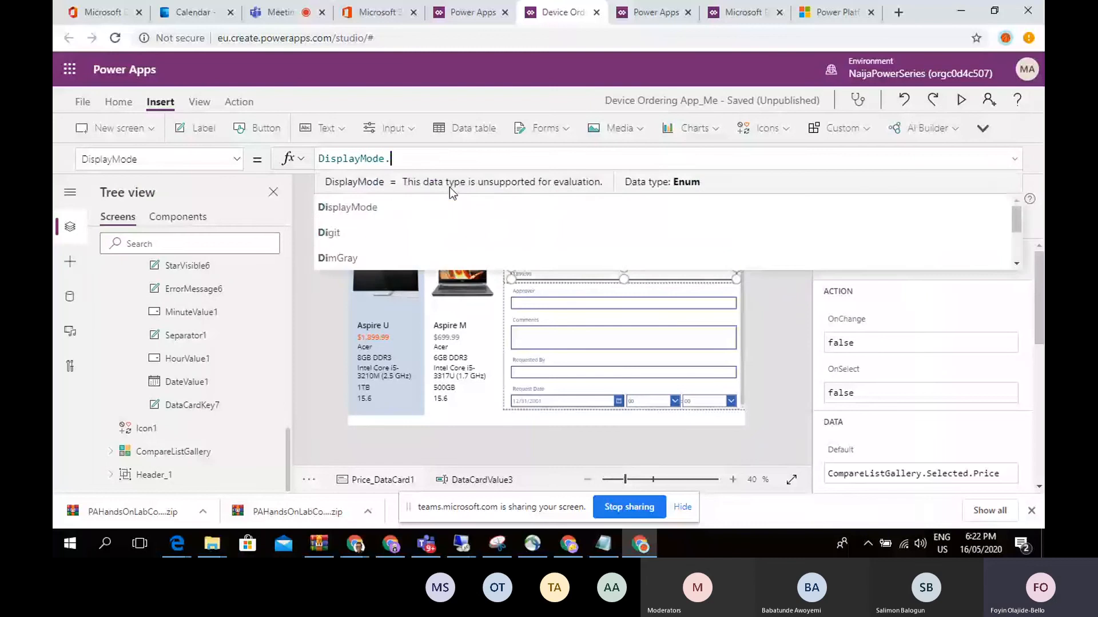
type(".")
left_click(448, 225)
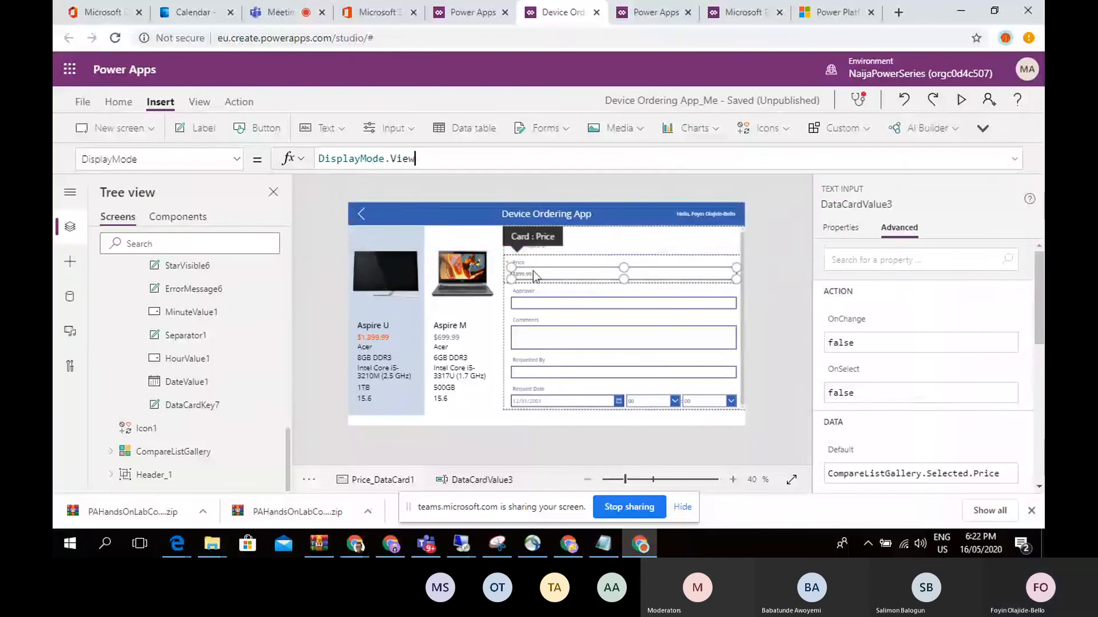
left_click(772, 318)
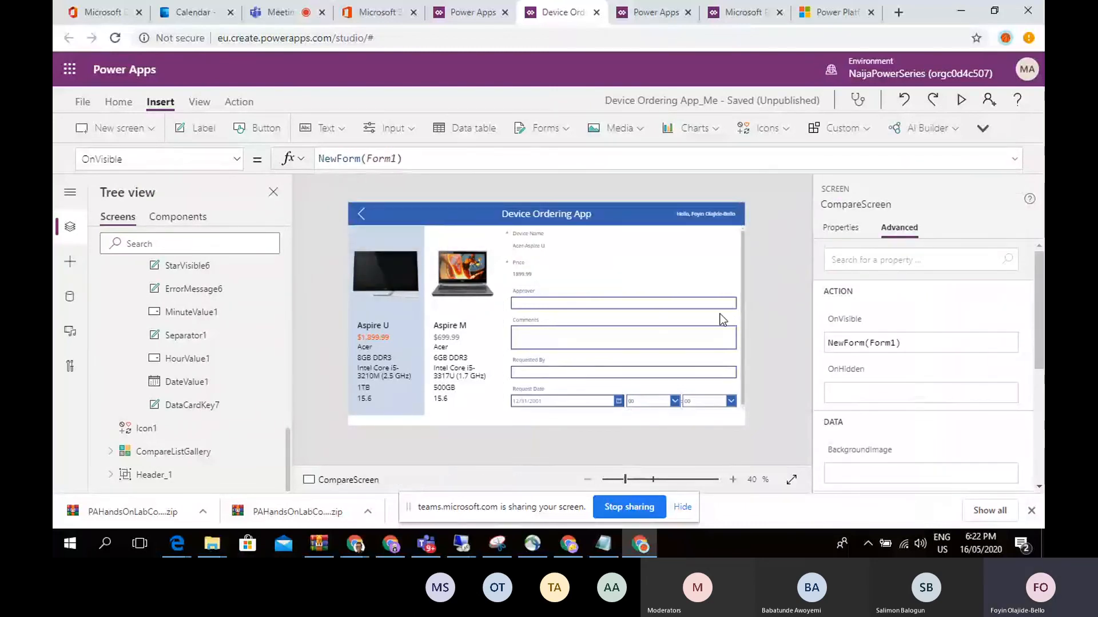
Step: Select the form's Approver card on CompareScreen
left_click(575, 302)
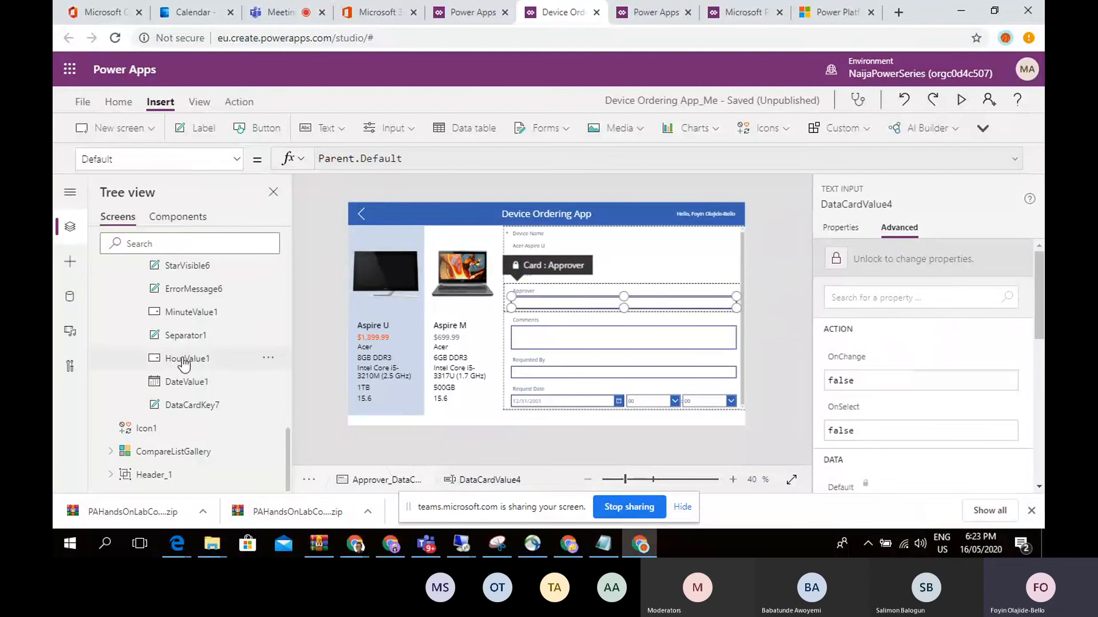
left_click_drag(288, 458, 279, 252)
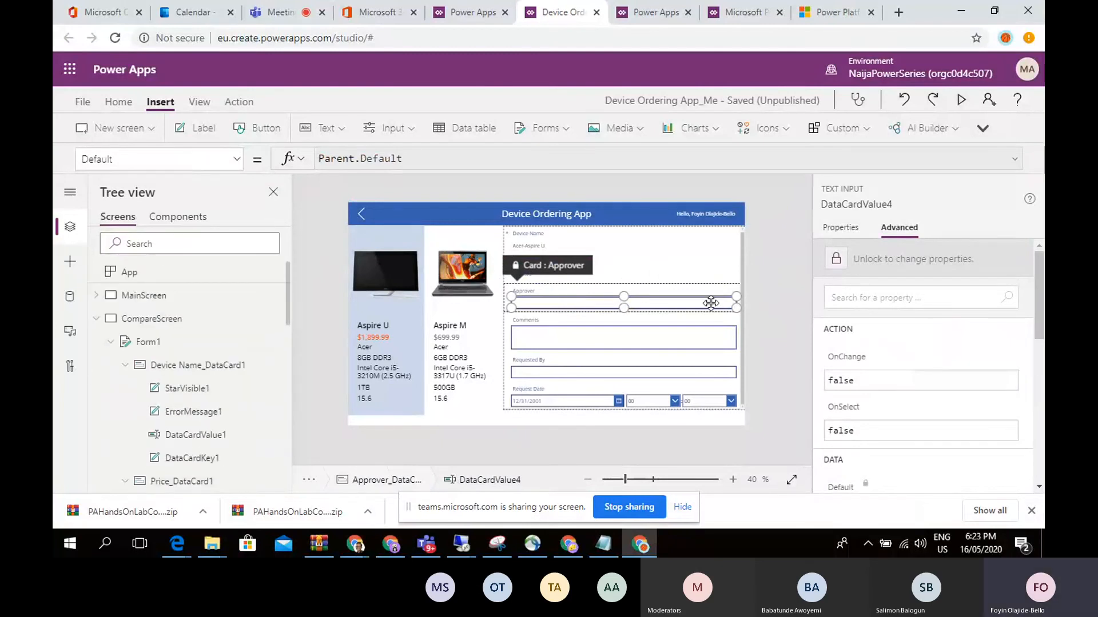
left_click(770, 313)
left_click(604, 297)
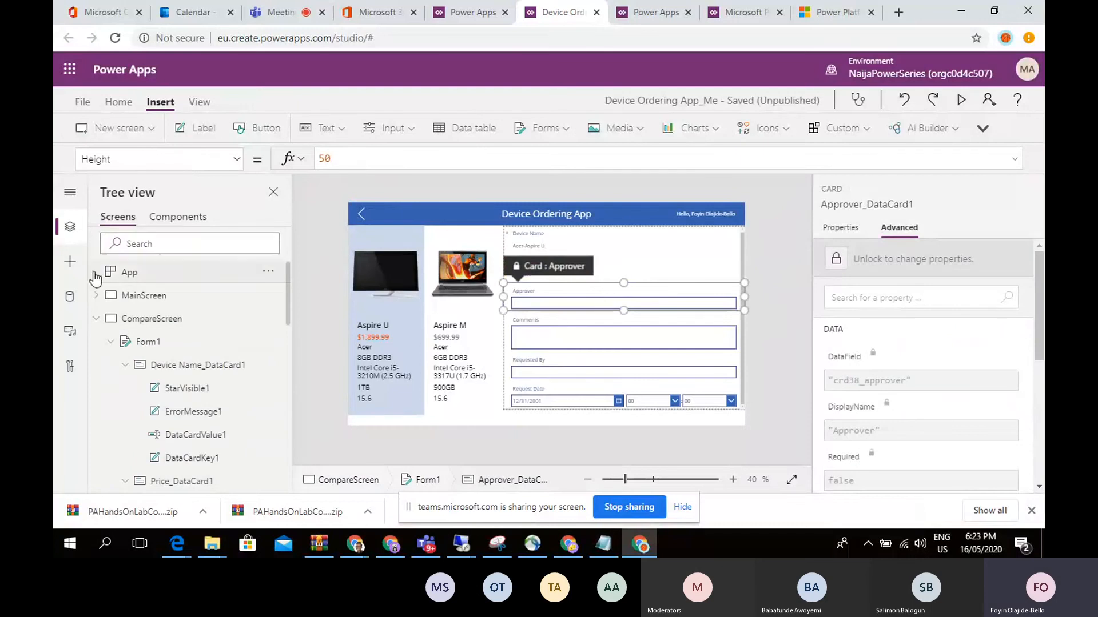
Step: Look through the app's data sources and search them for "office"
left_click(71, 303)
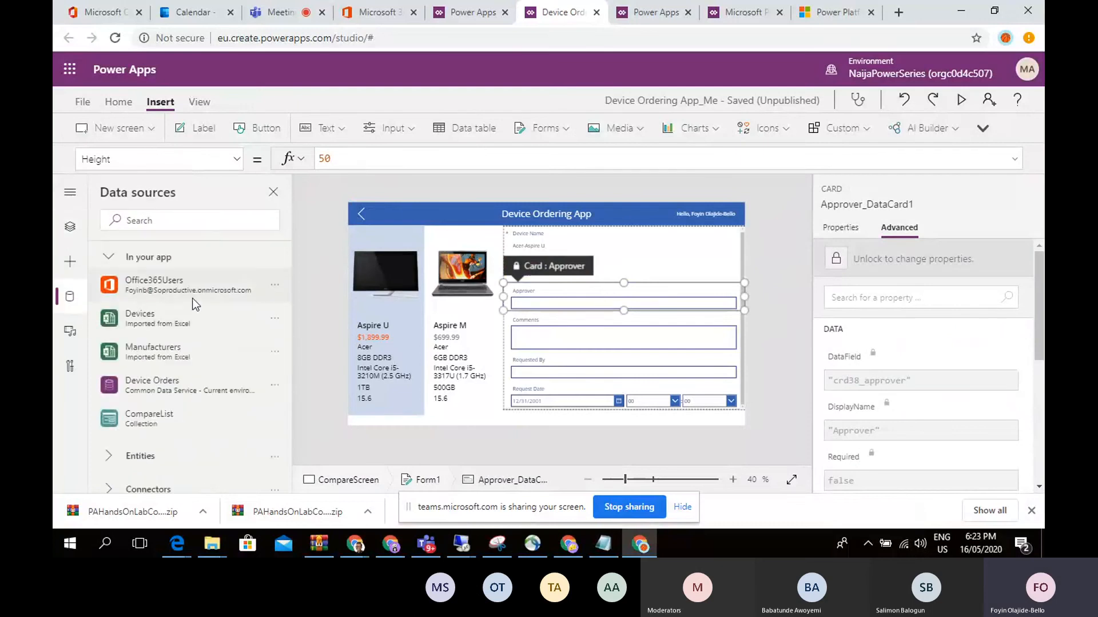
mouse_move(151, 288)
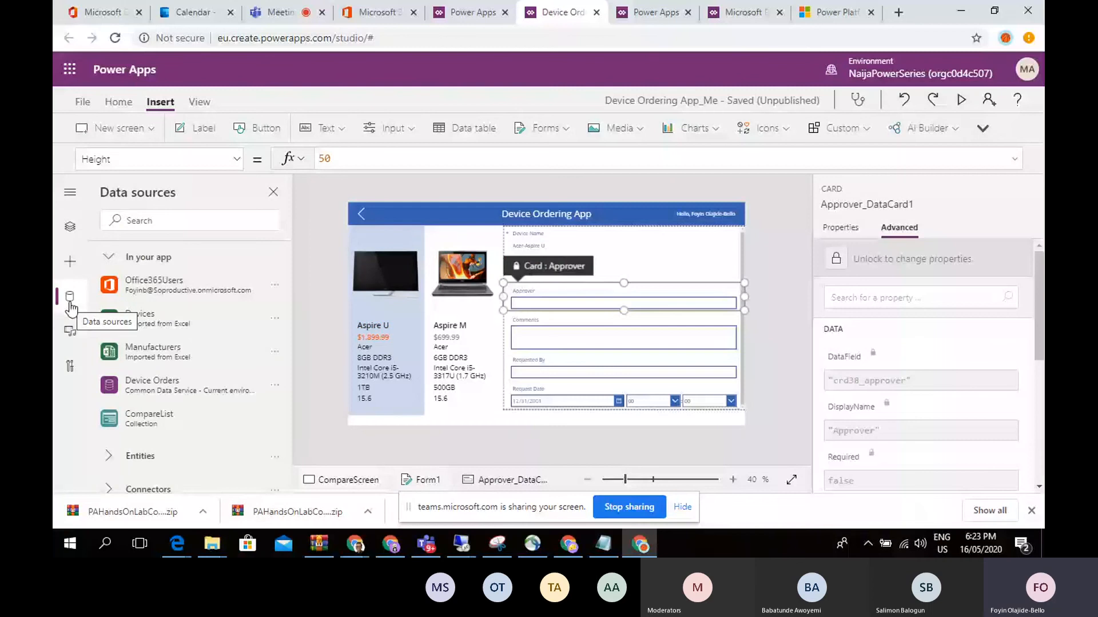
left_click(165, 227)
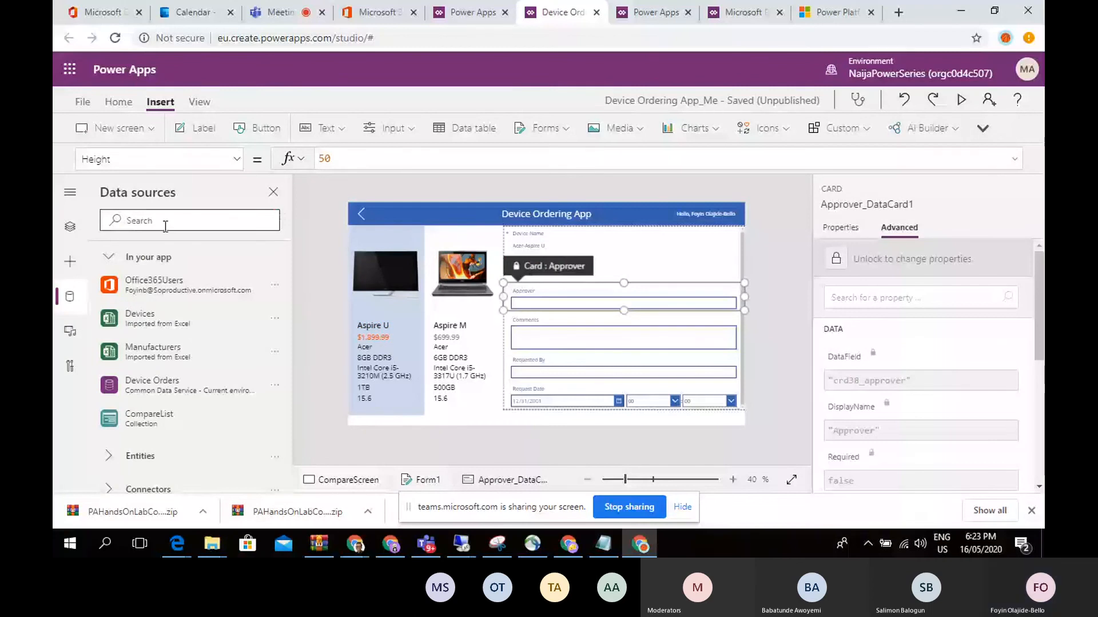
type("office")
mouse_move(179, 395)
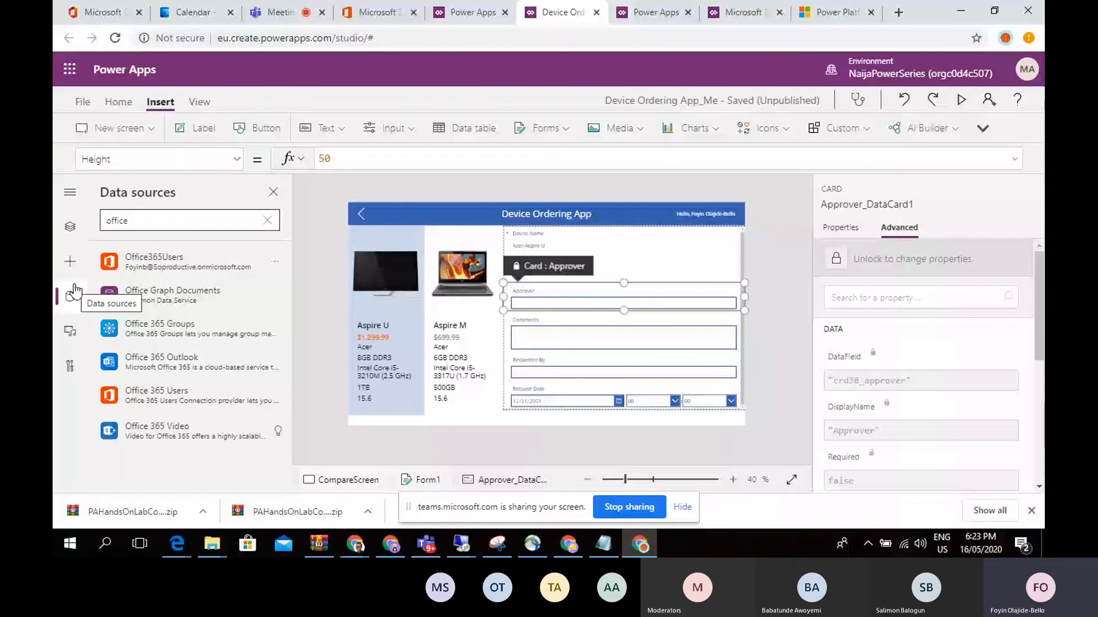
Step: Select the text input inside the Approver card and unlock the card's properties
left_click(544, 298)
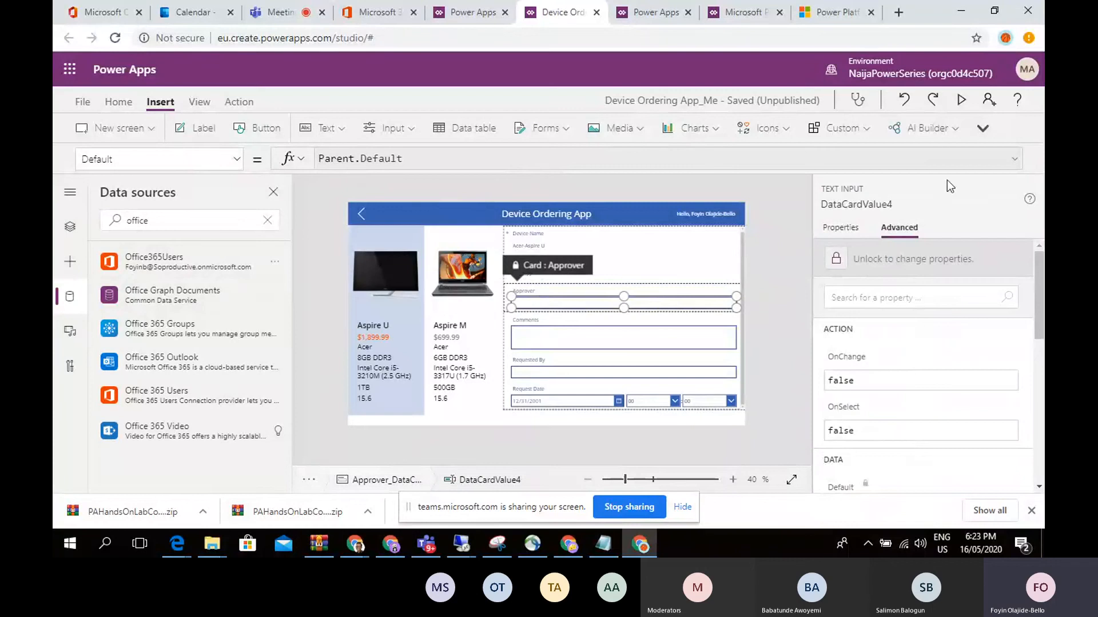
left_click(837, 263)
Step: Replace the Approver text input's Default formula with the start of a manager lookup, Office365Users.Manager(User()
triple_click(491, 156)
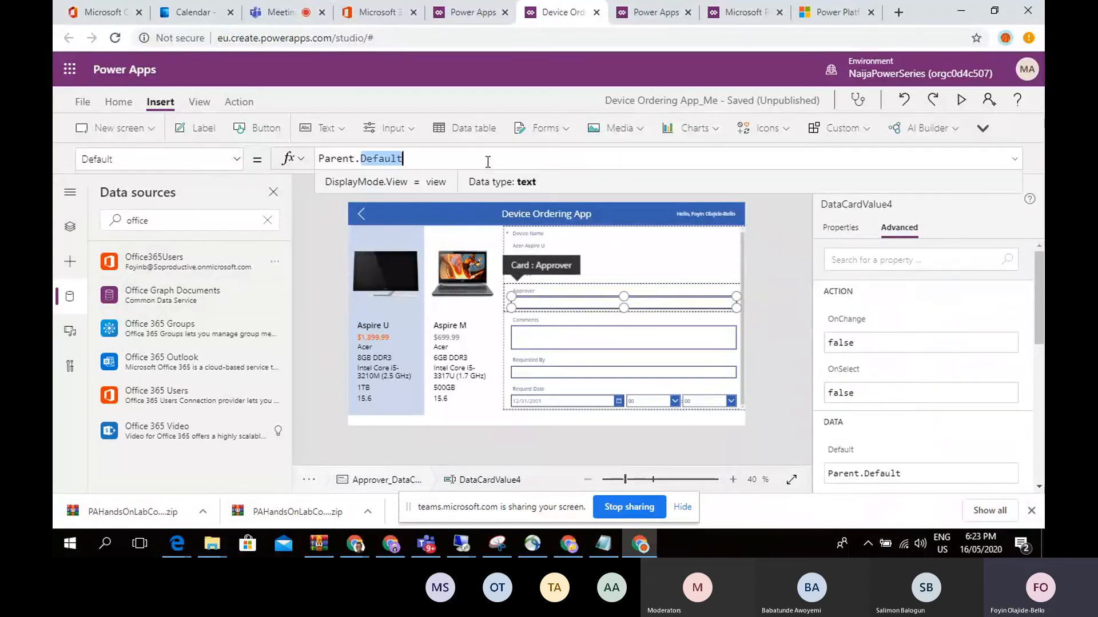
key("BackSpace")
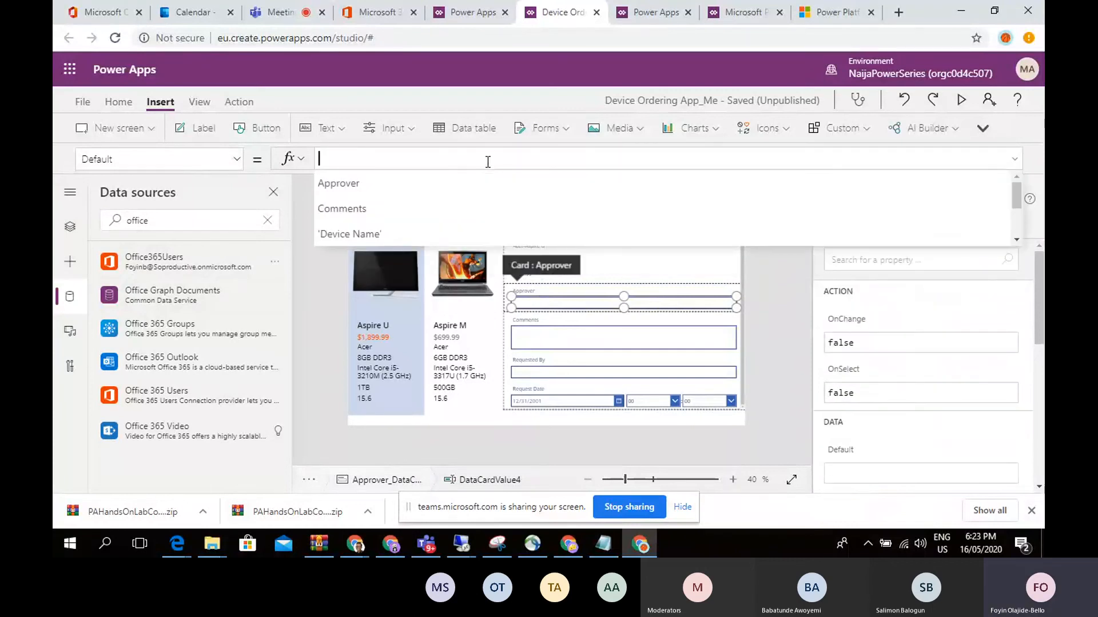
type("off")
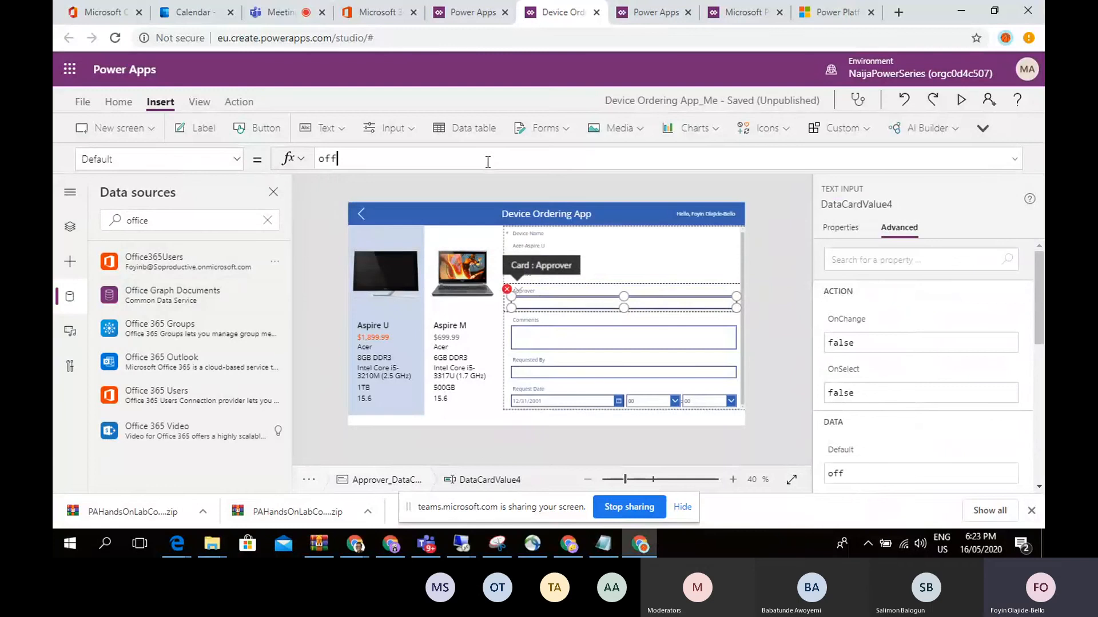
type("ice365")
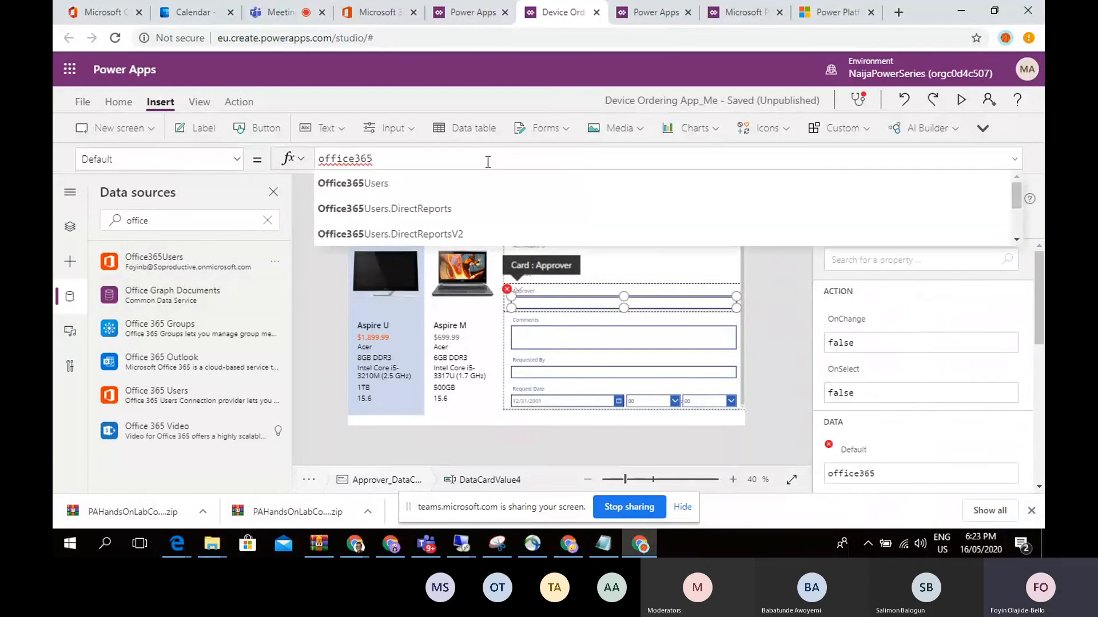
left_click(470, 182)
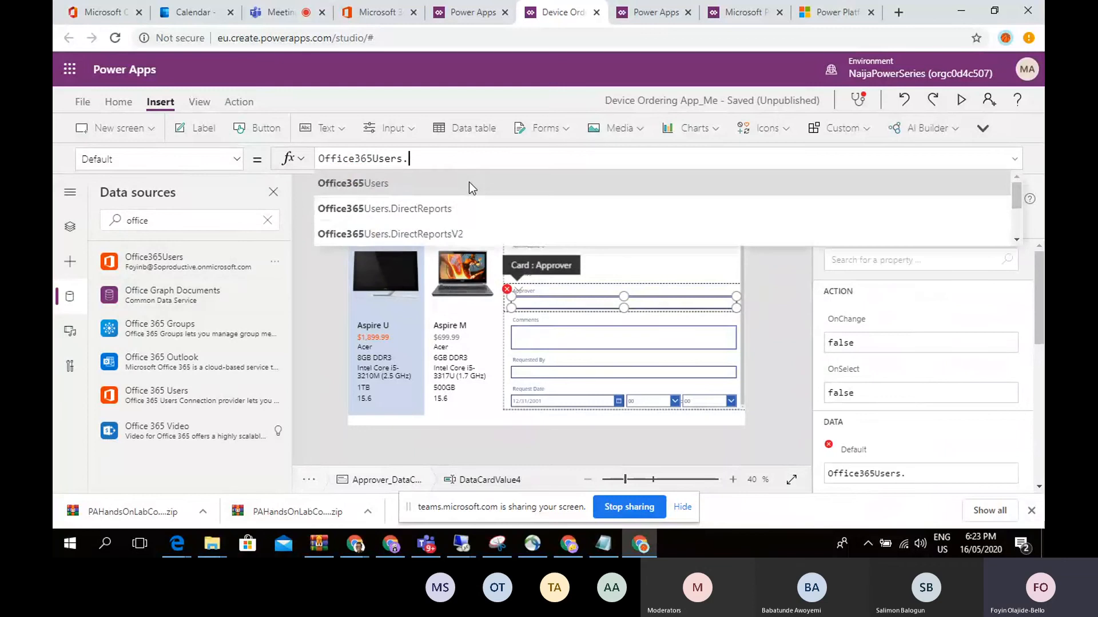
type(".")
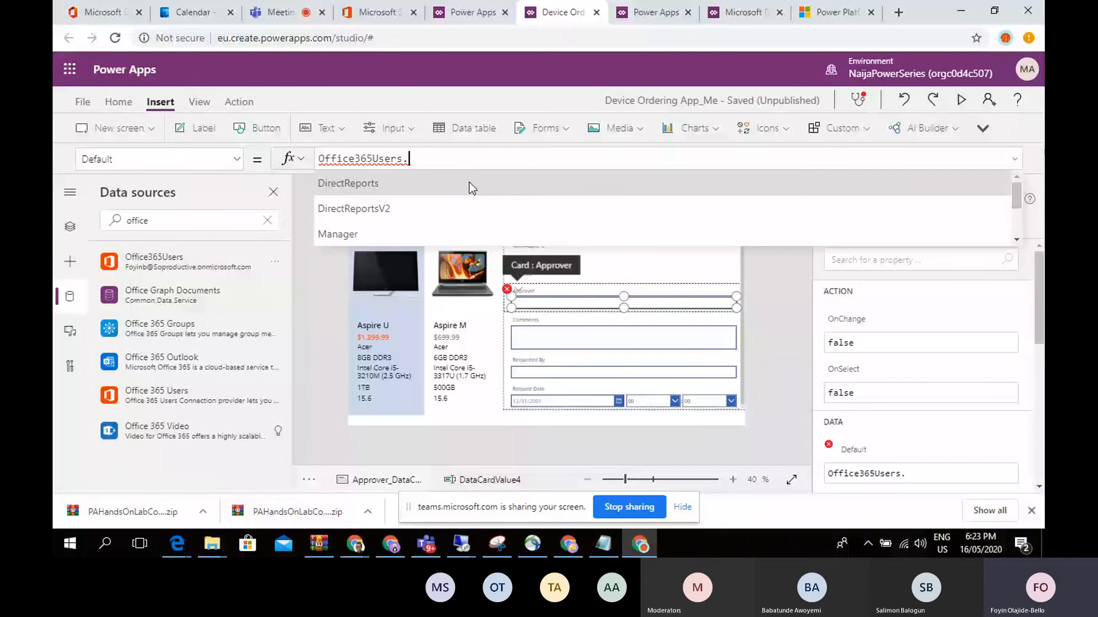
left_click(435, 228)
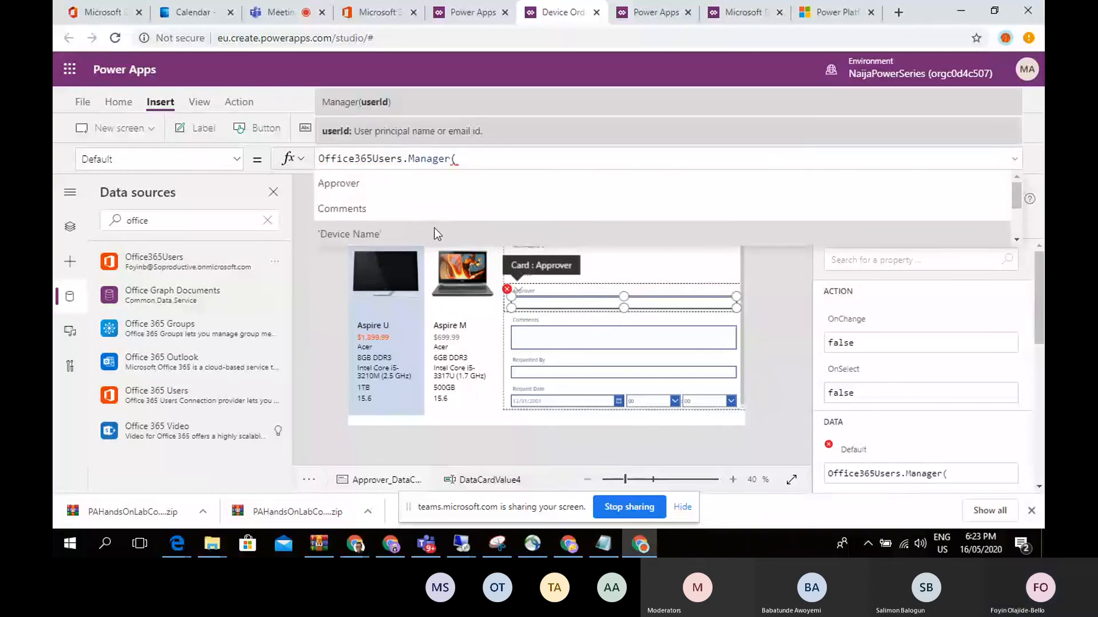
type("user")
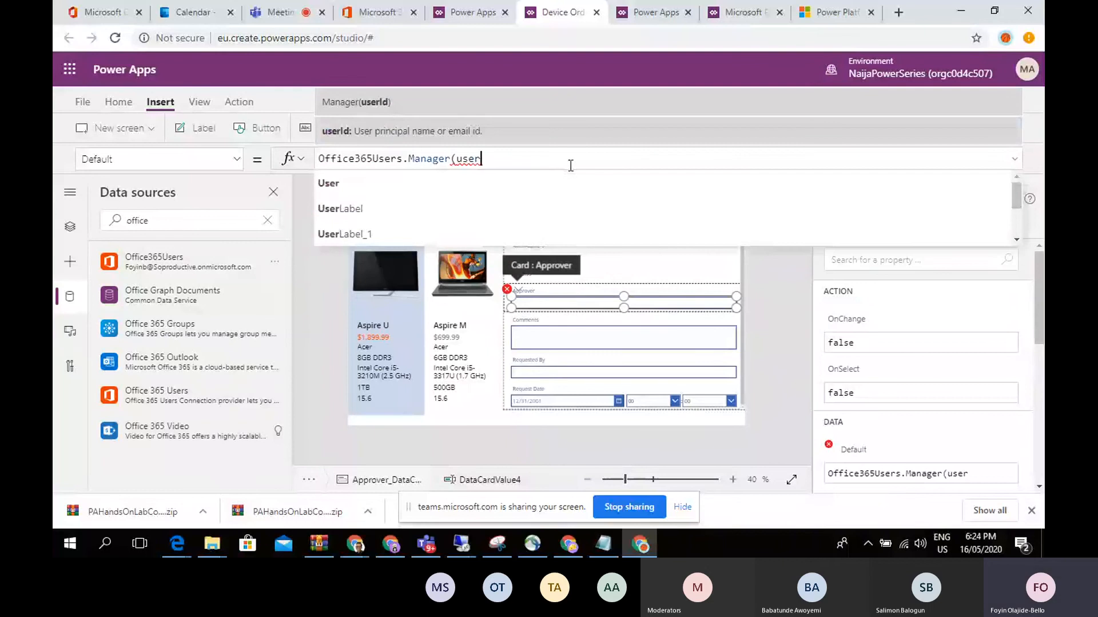
key("Tab")
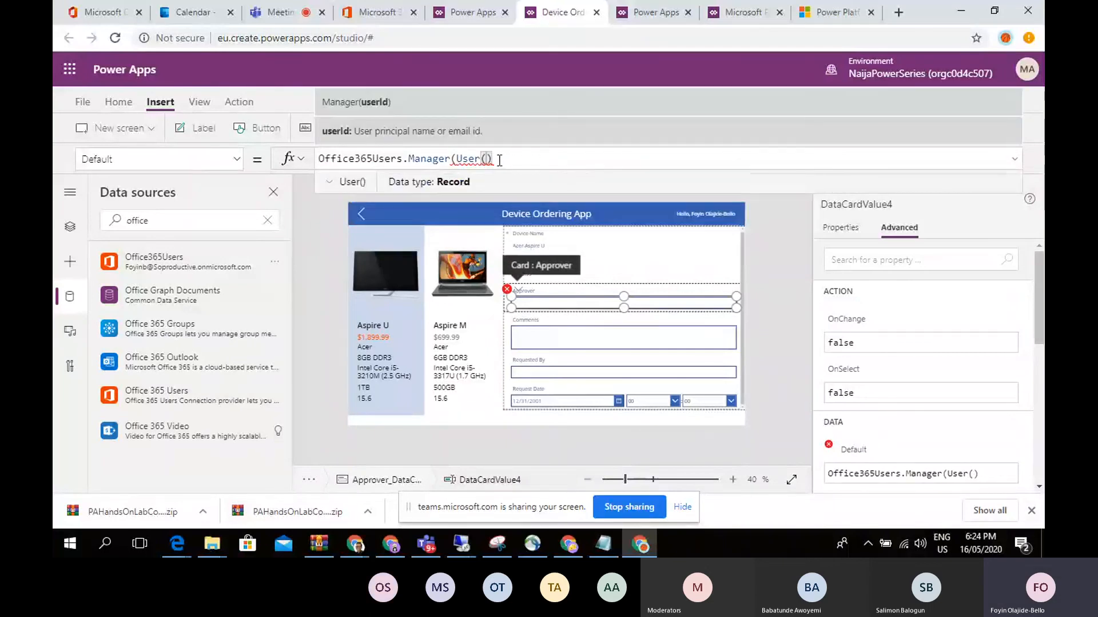
Step: Complete the Approver text input's Default formula as Office365Users.Manager(User().Email).Mail and check the Approver card
left_click_drag(493, 158, 458, 158)
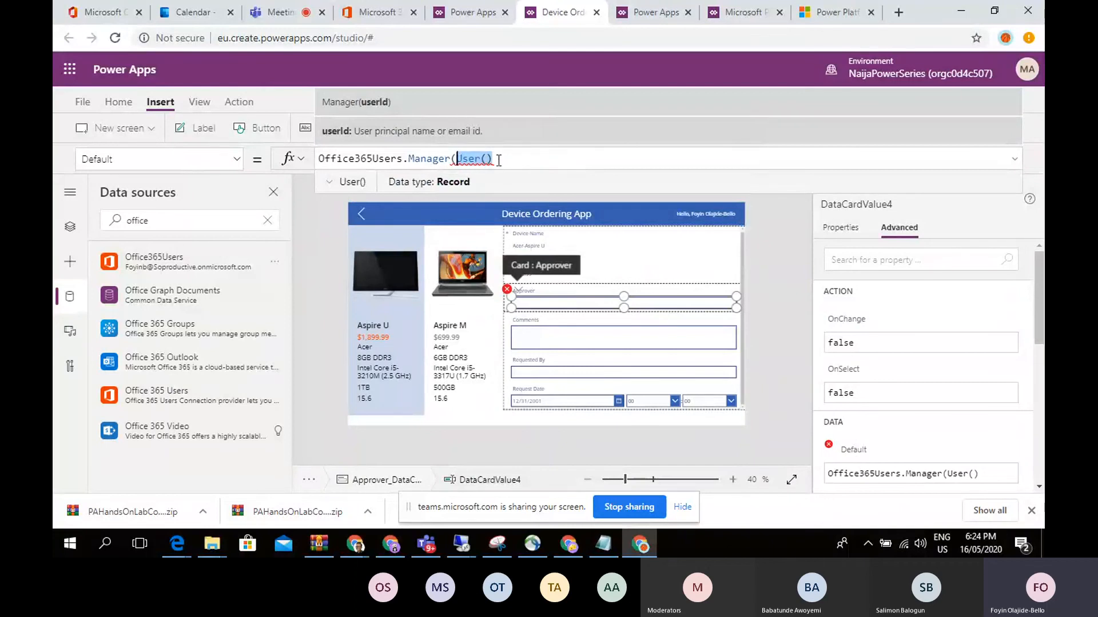
left_click_drag(493, 159, 460, 160)
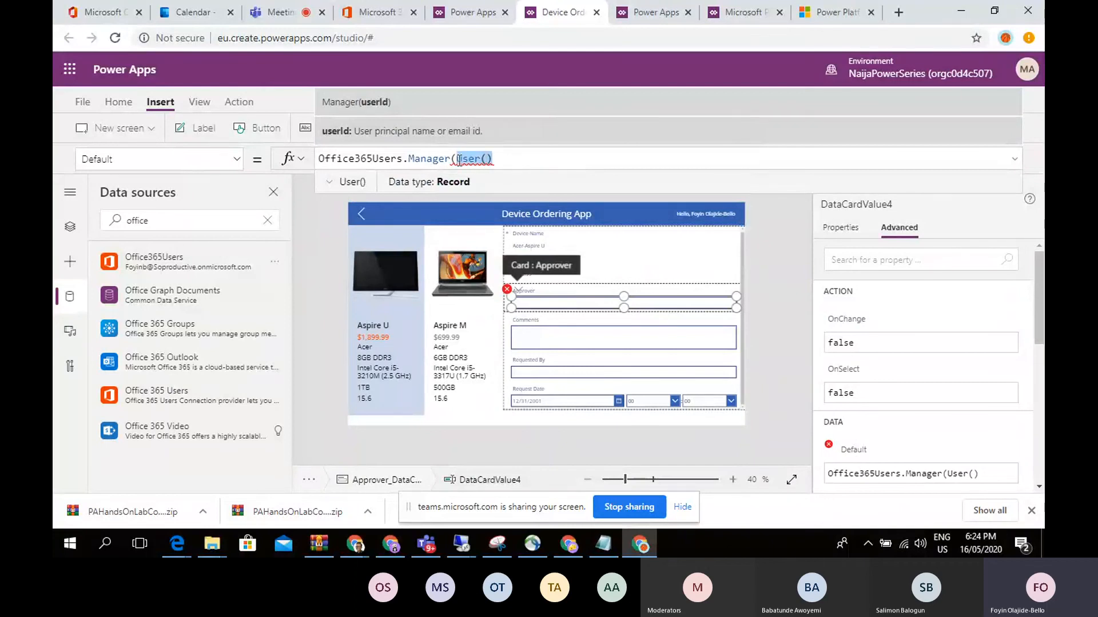
left_click(493, 161)
type(".")
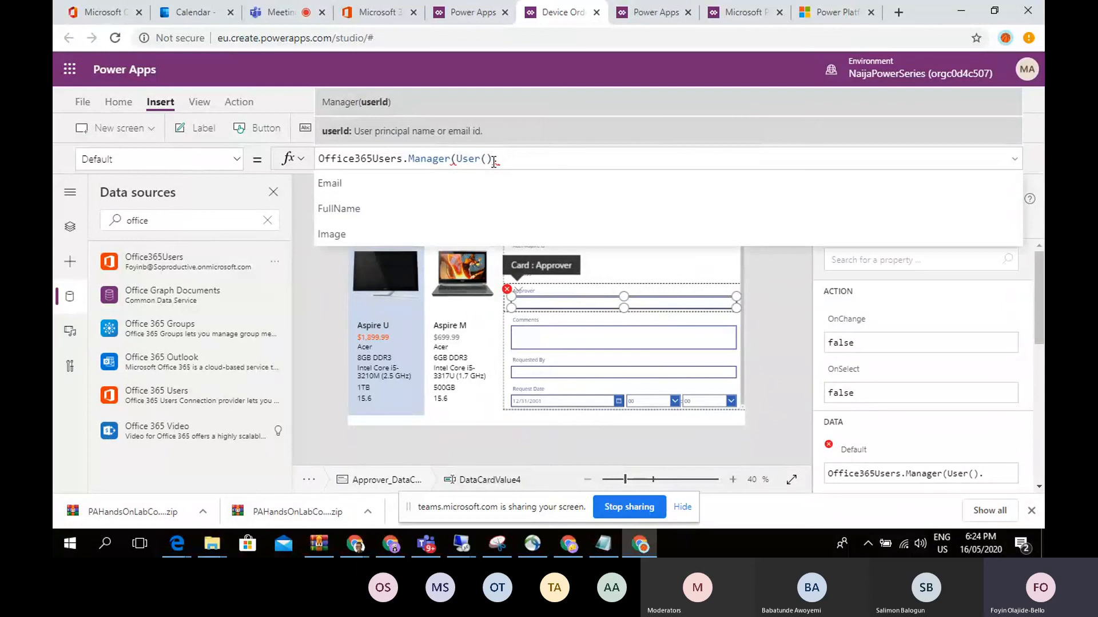
type("emial")
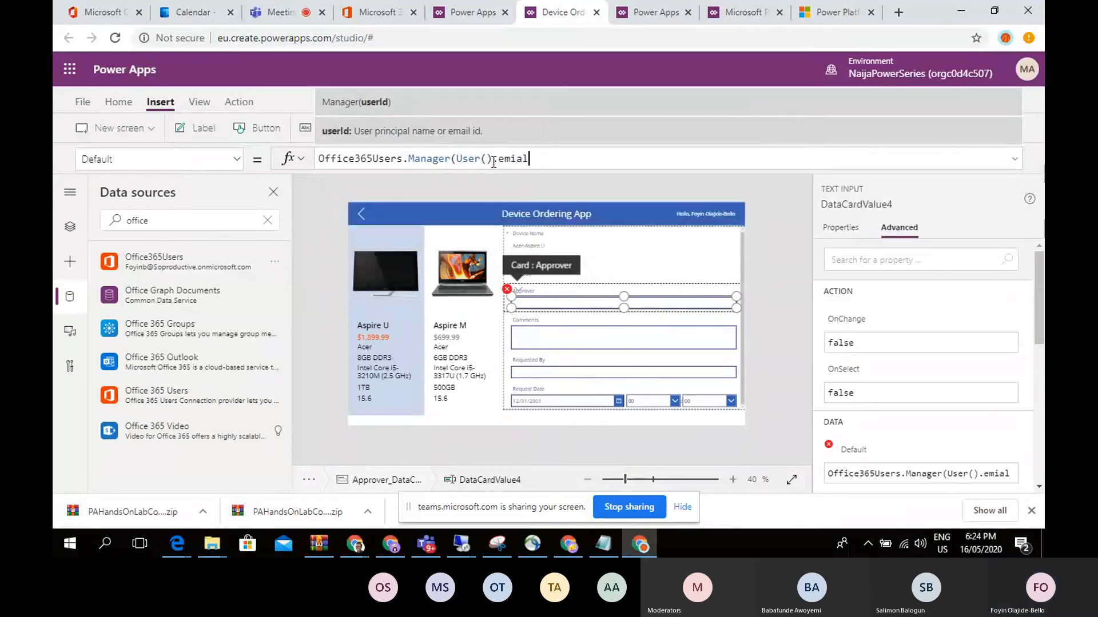
key("BackSpace")
key("BackSpace")
key("BackSpace")
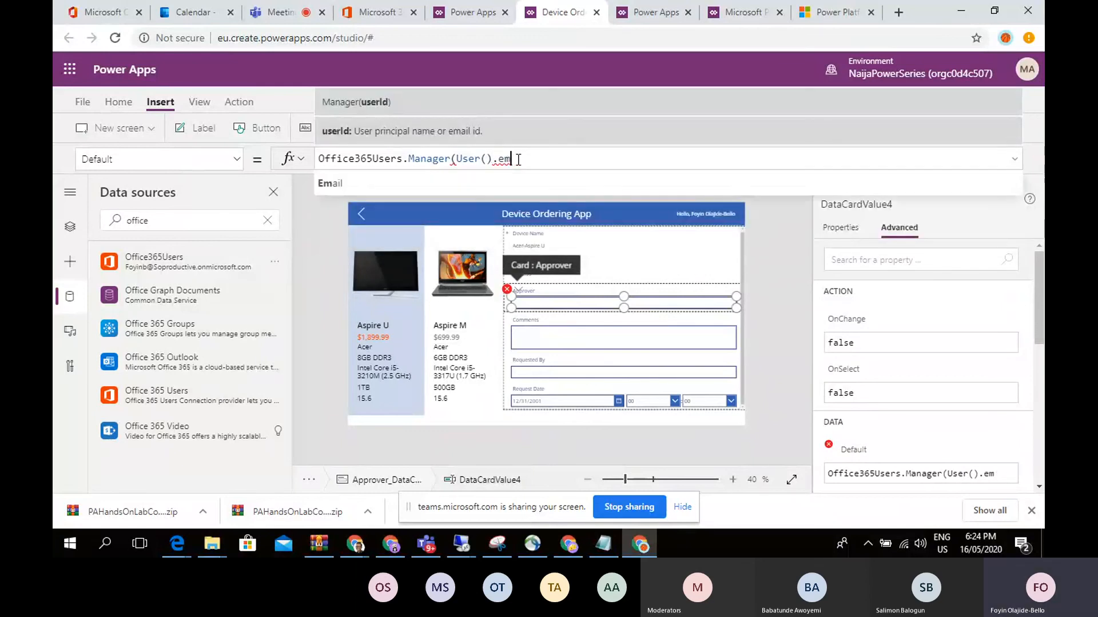
type("ail)")
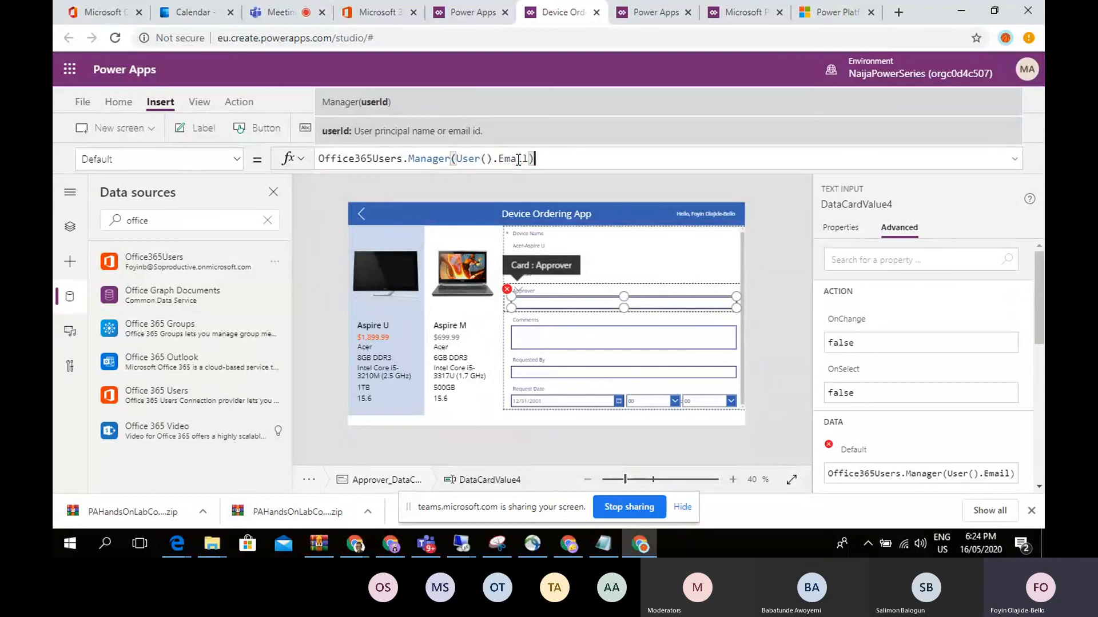
type(".mail")
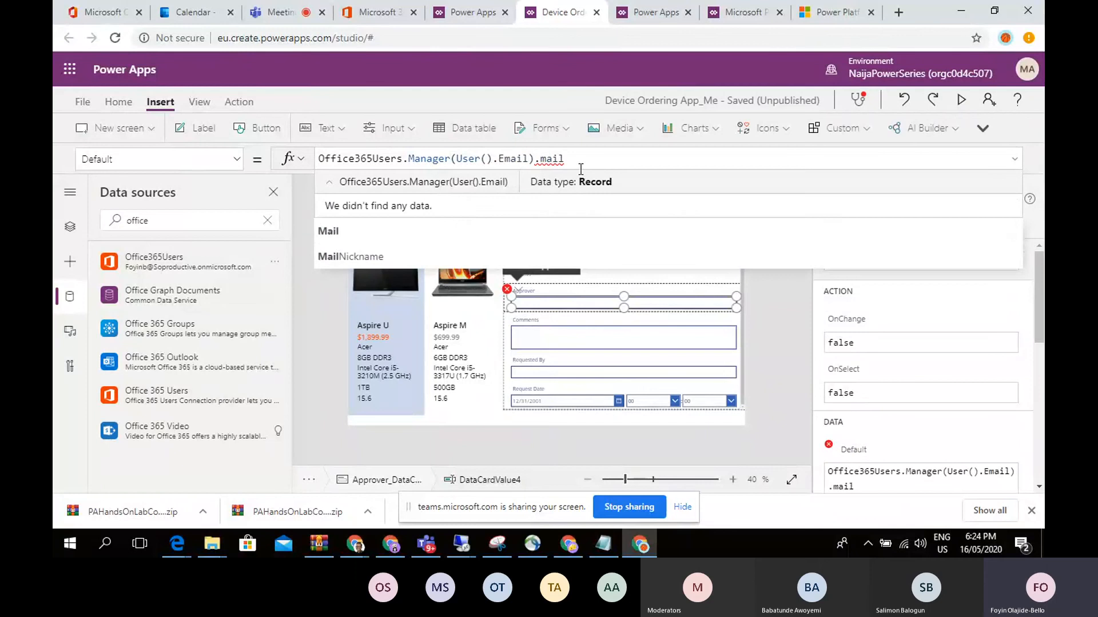
left_click(535, 235)
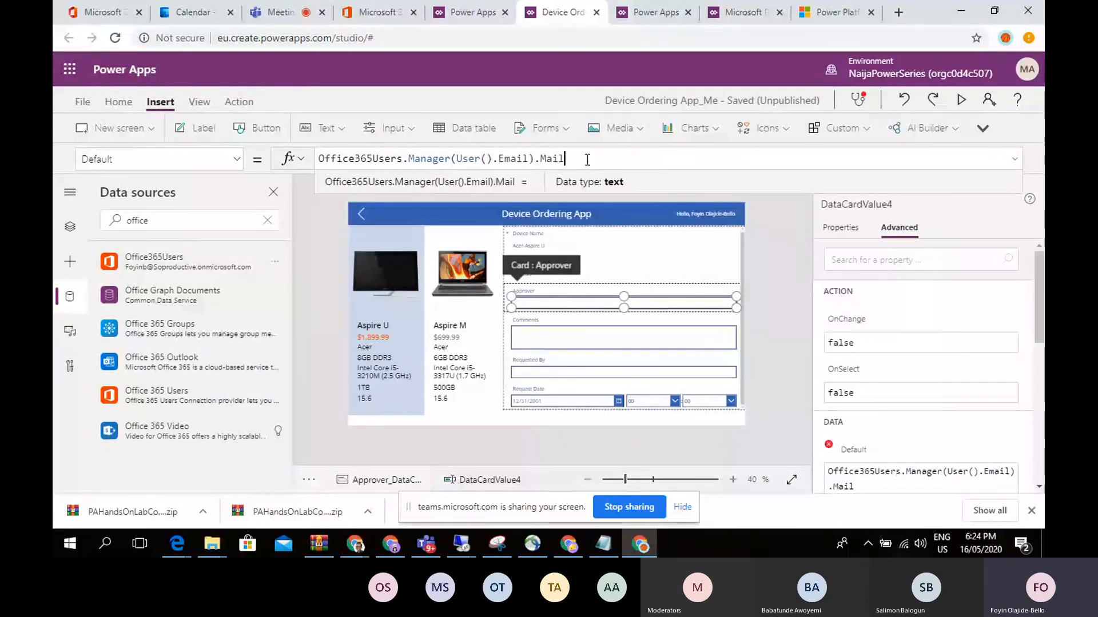
left_click(587, 301)
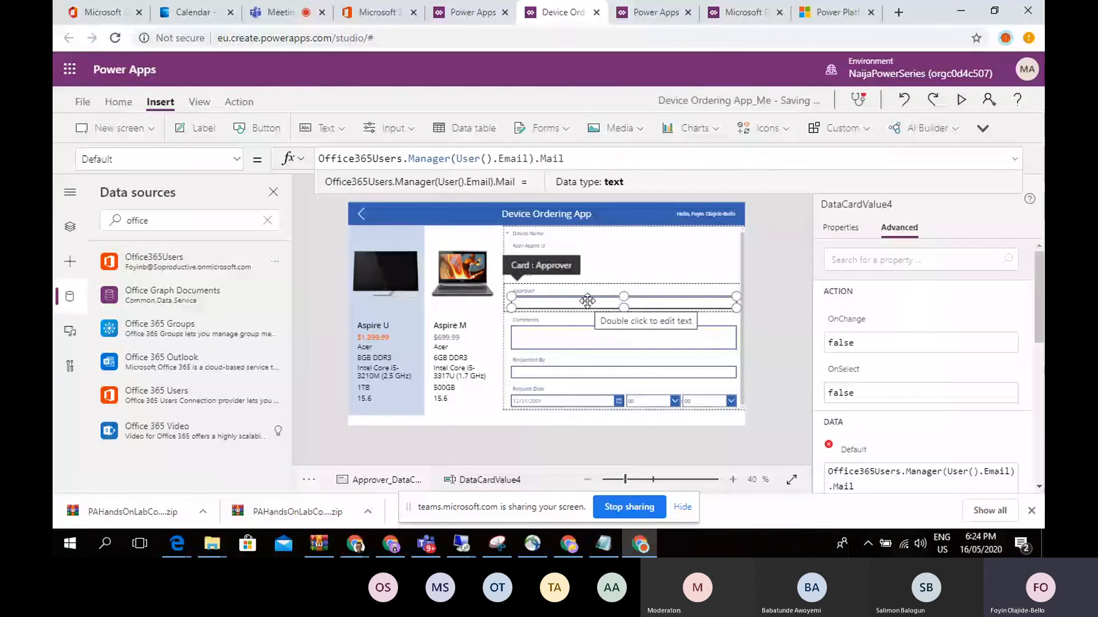
left_click(764, 260)
left_click(543, 299)
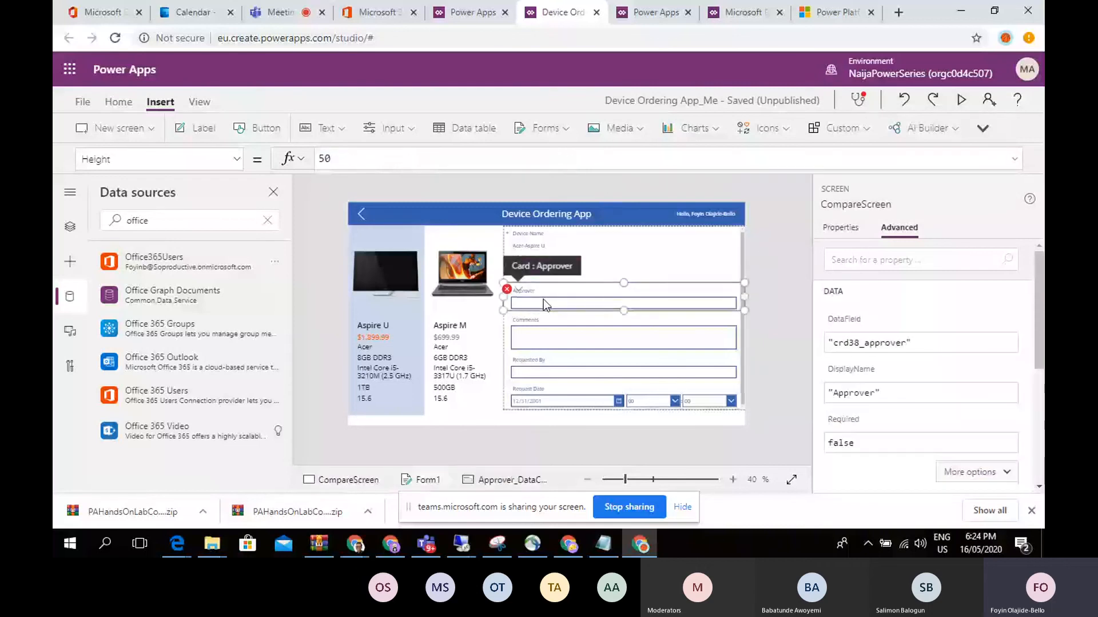
Step: Open the Approver text input's faulty Default formula from its error marker and replace it with User().Email
left_click(507, 289)
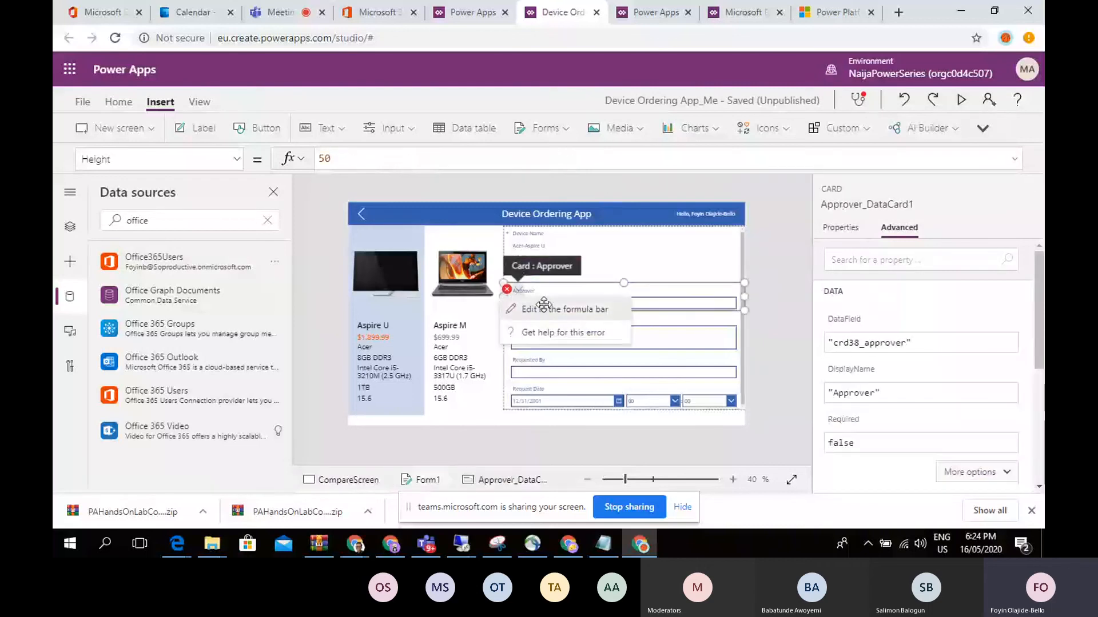
left_click(543, 307)
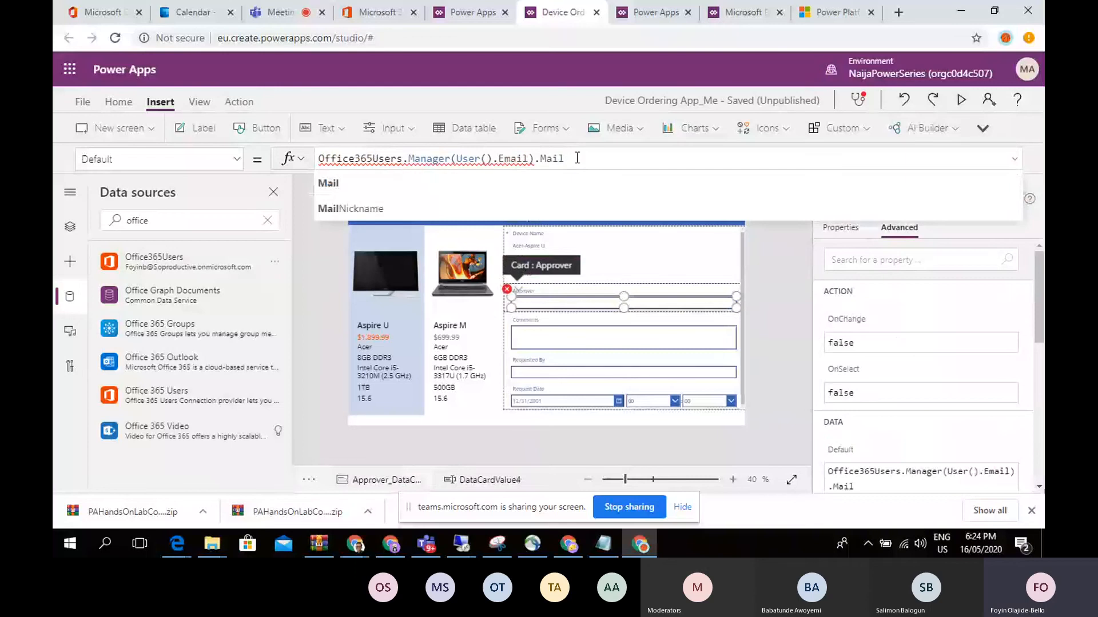
key("ctrl+a")
key("BackSpace")
type("user")
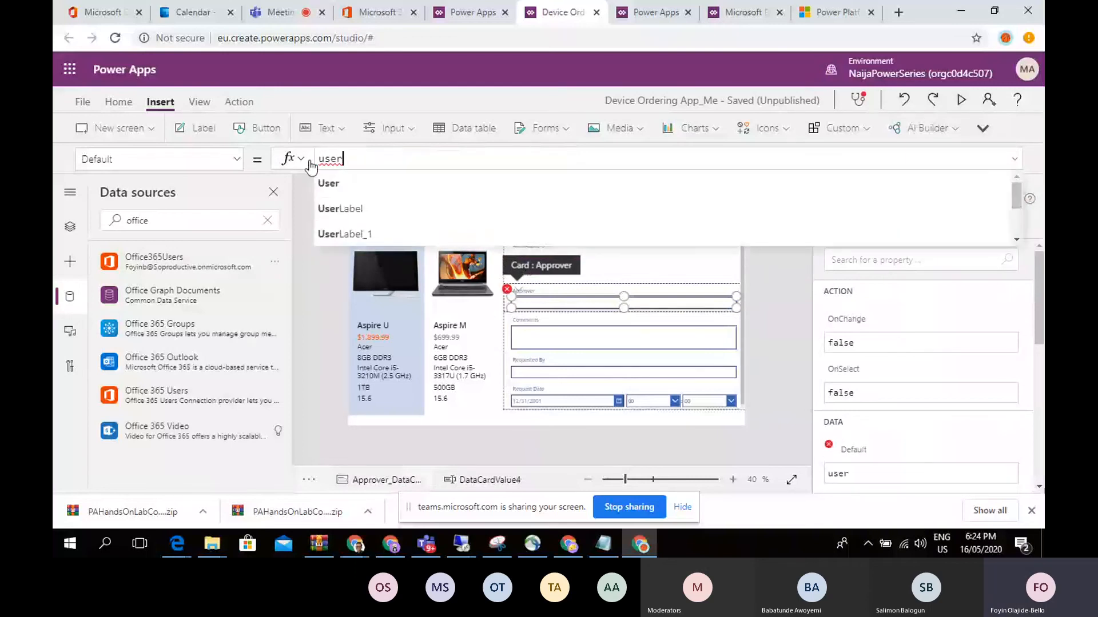
key("Tab")
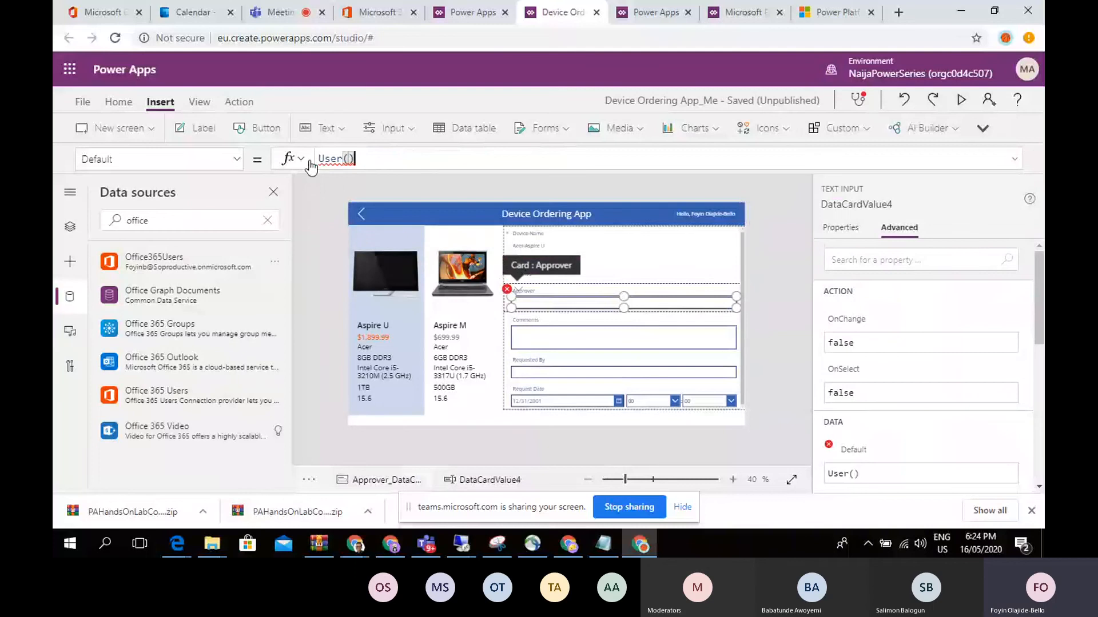
type(".email")
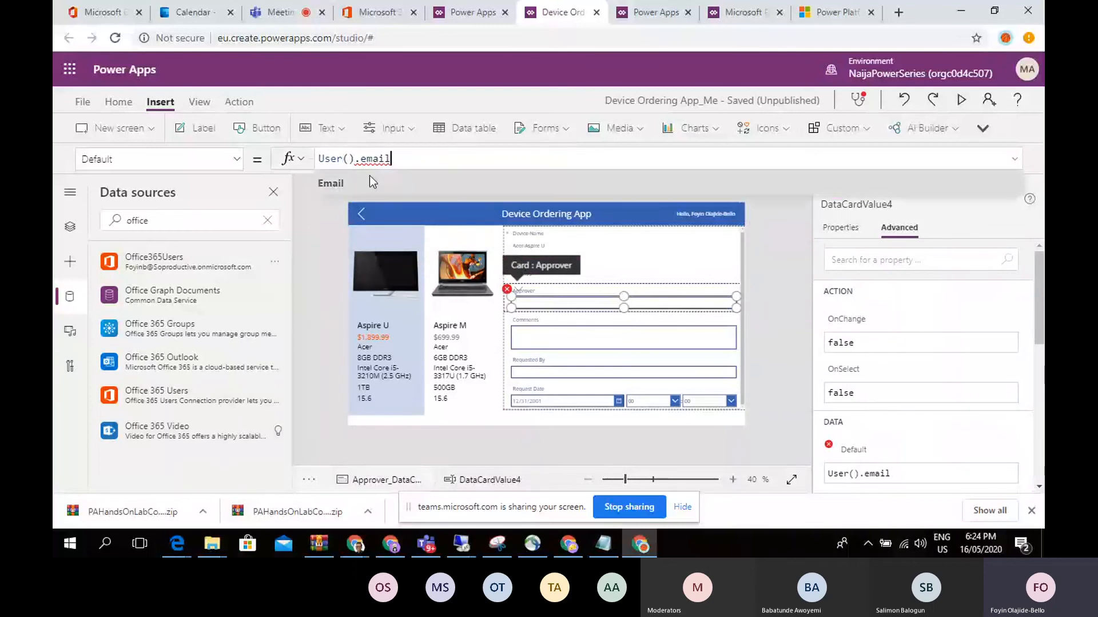
left_click(369, 181)
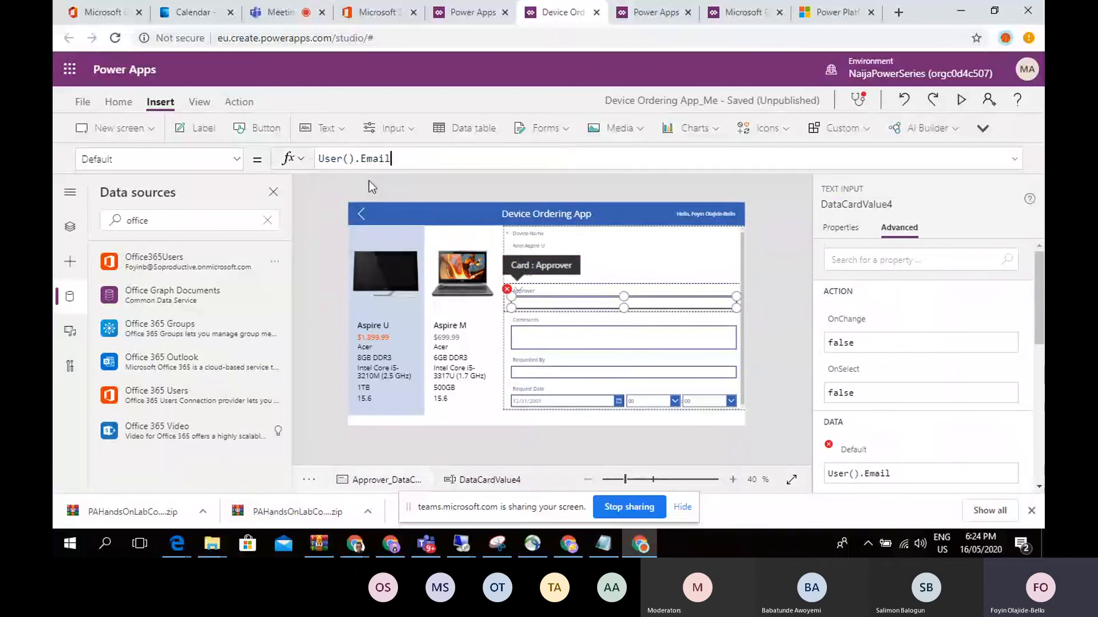
left_click(773, 310)
left_click(583, 310)
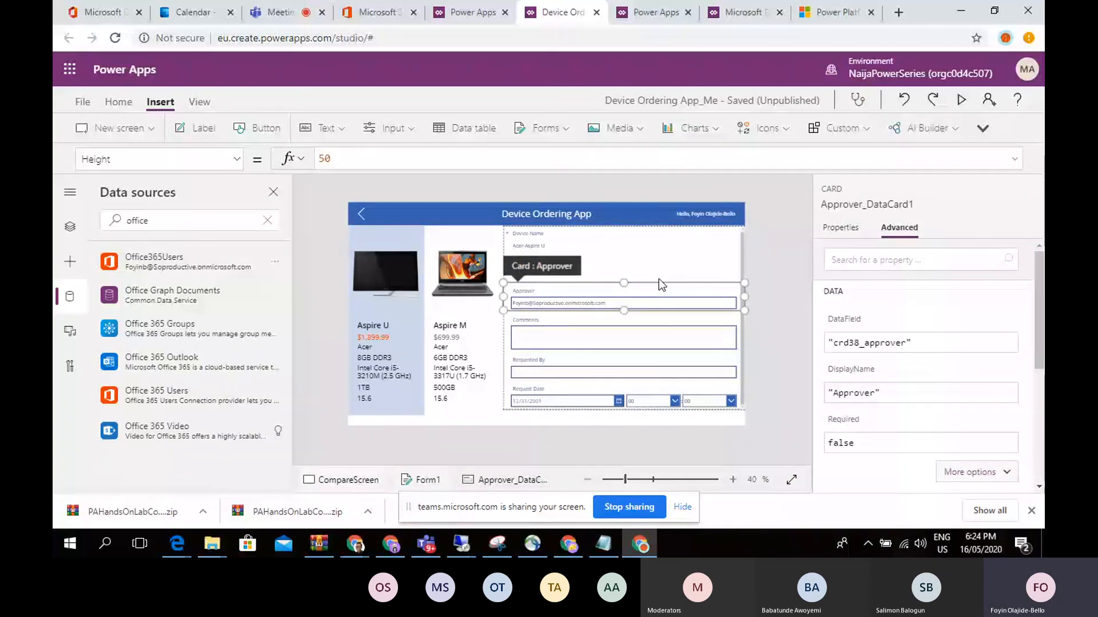
Step: Review the general properties of the Approver text input and select the Approver card
left_click(648, 306)
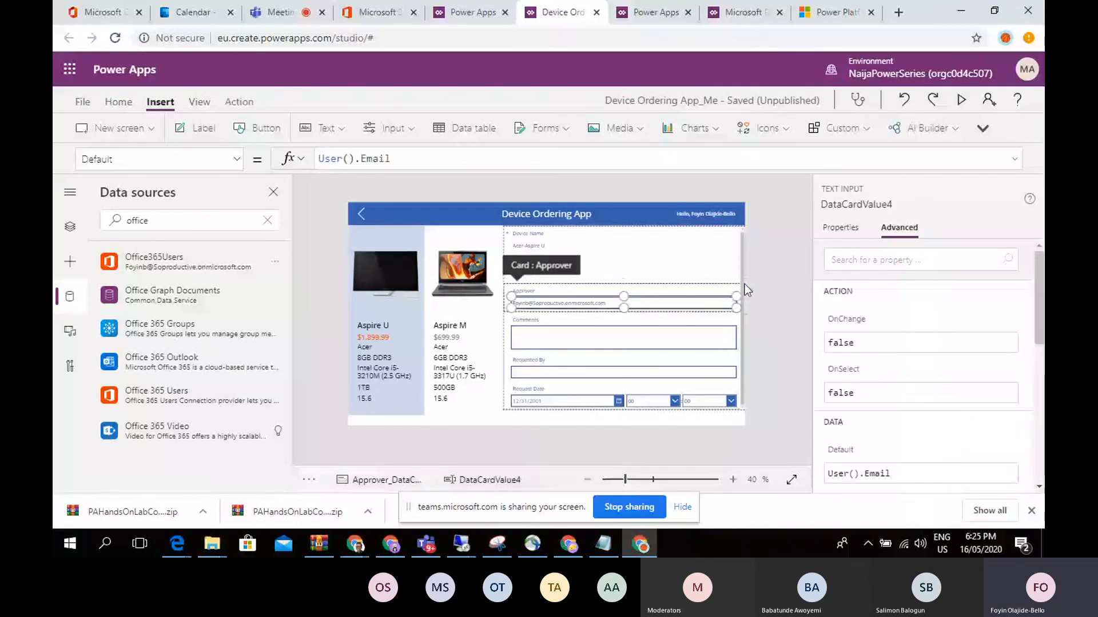
left_click(833, 229)
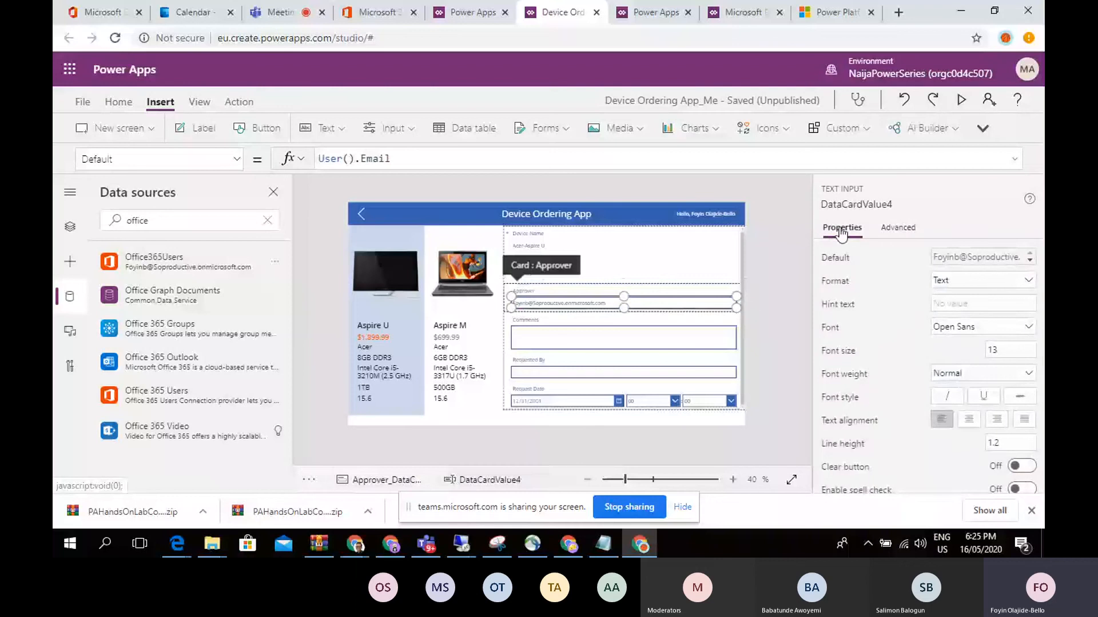
left_click(767, 313)
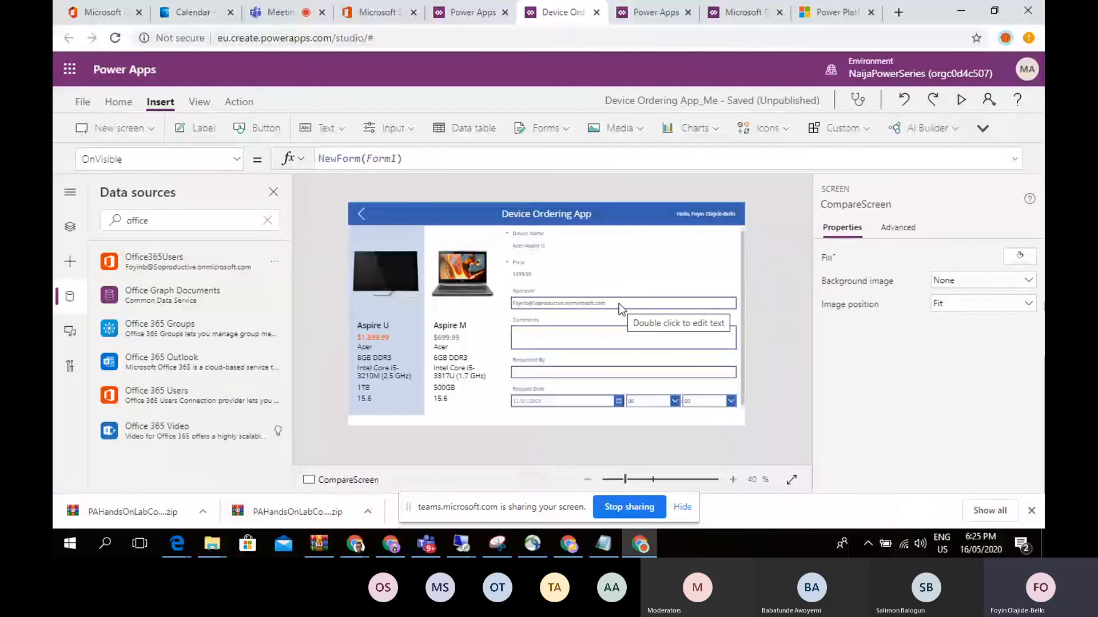
left_click(564, 305)
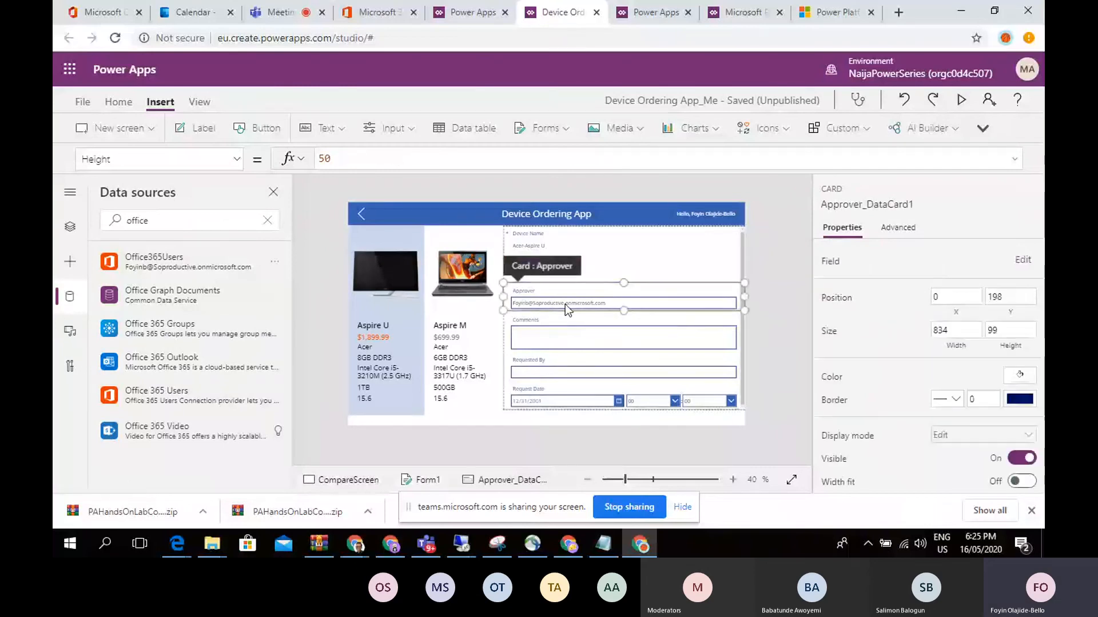
Step: Replace the Approver text input's DisplayMode formula with DisplayMode.View so the field is read-only
left_click(564, 304)
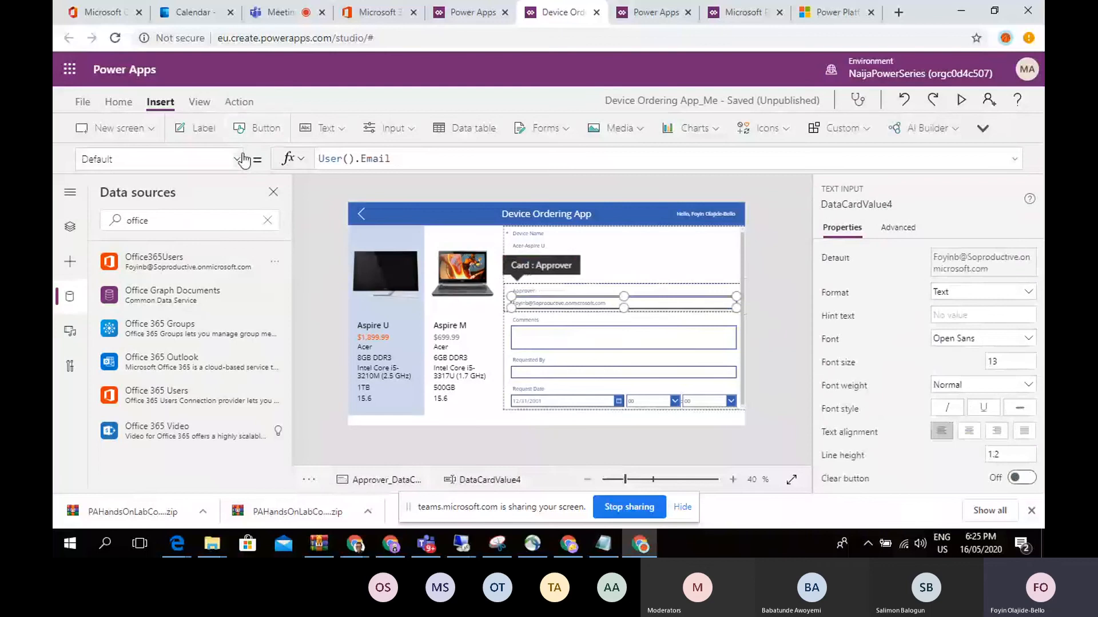
left_click(237, 159)
scroll(238, 276, "down", 7)
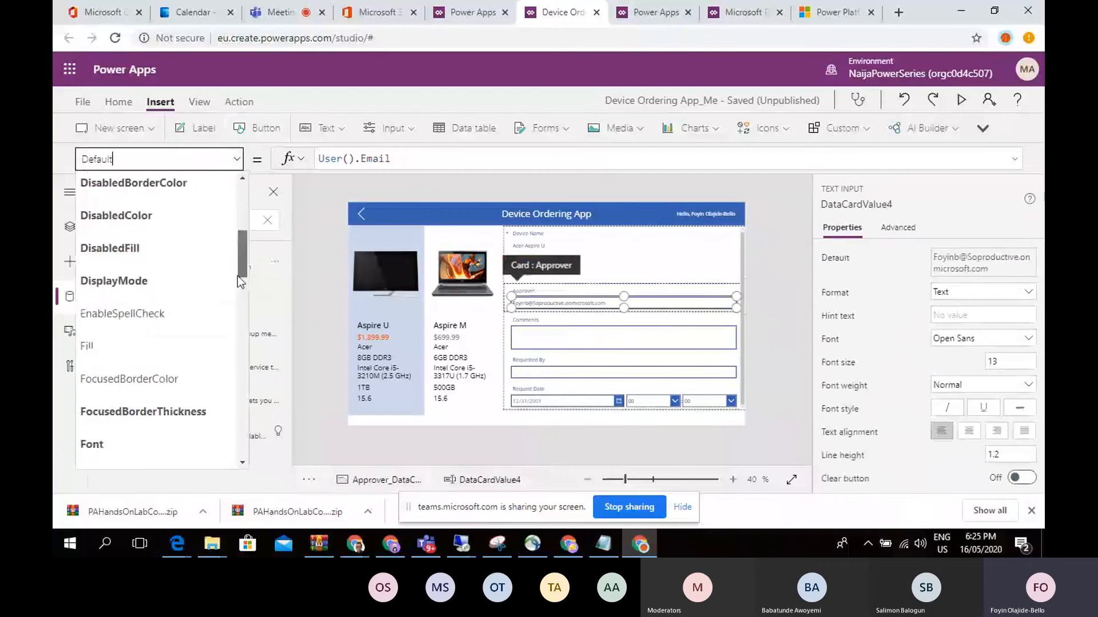
scroll(232, 261, "up", 3)
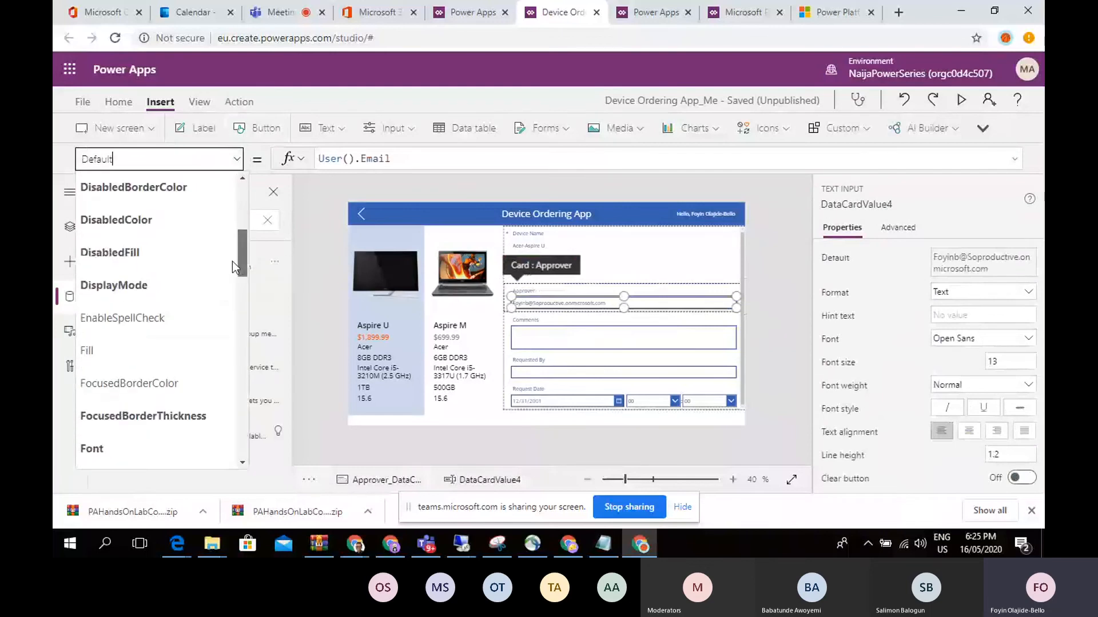
left_click(187, 286)
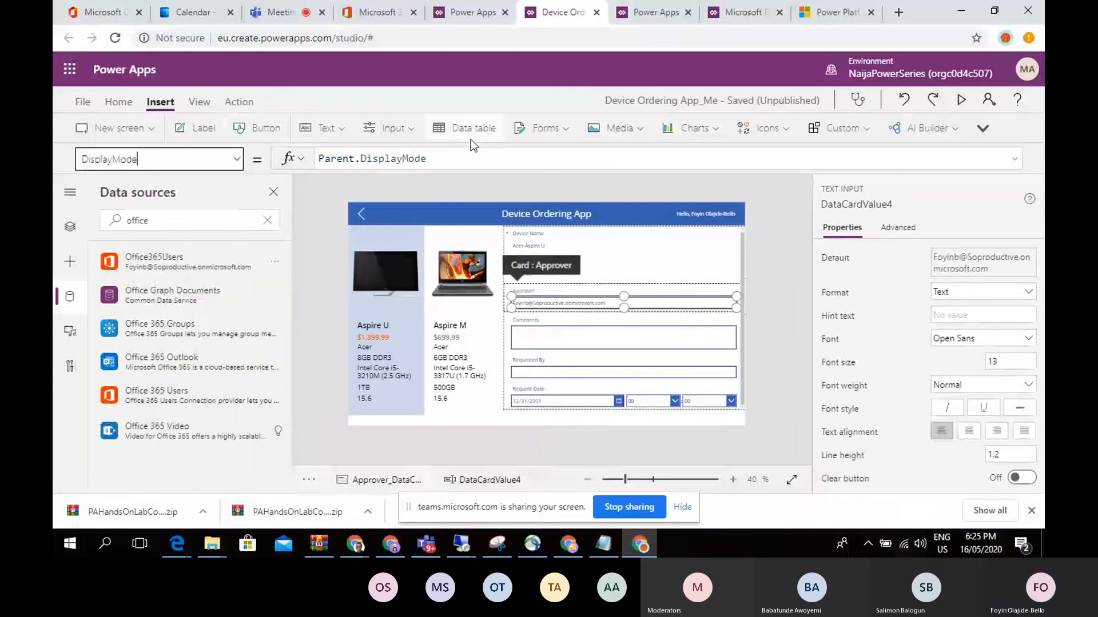
left_click(428, 158)
key("BackSpace")
key("BackSpace")
key("BackSpace")
key("BackSpace")
key("BackSpace")
key("BackSpace")
key("BackSpace")
key("BackSpace")
key("BackSpace")
key("BackSpace")
key("BackSpace")
key("BackSpace")
key("BackSpace")
key("BackSpace")
key("BackSpace")
key("BackSpace")
key("BackSpace")
key("BackSpace")
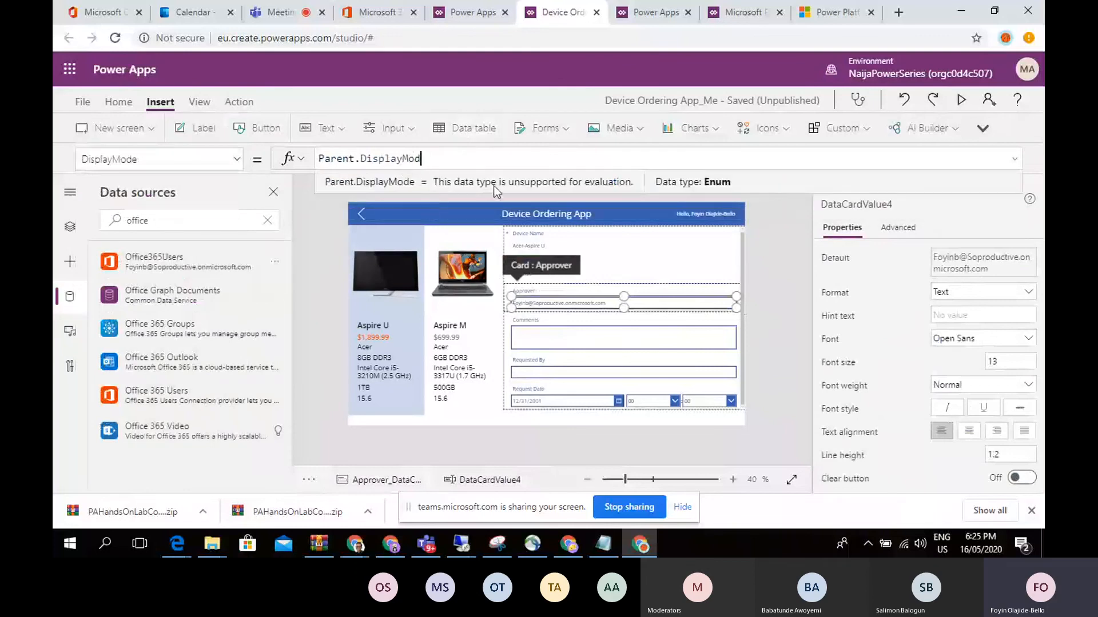
type("Dis")
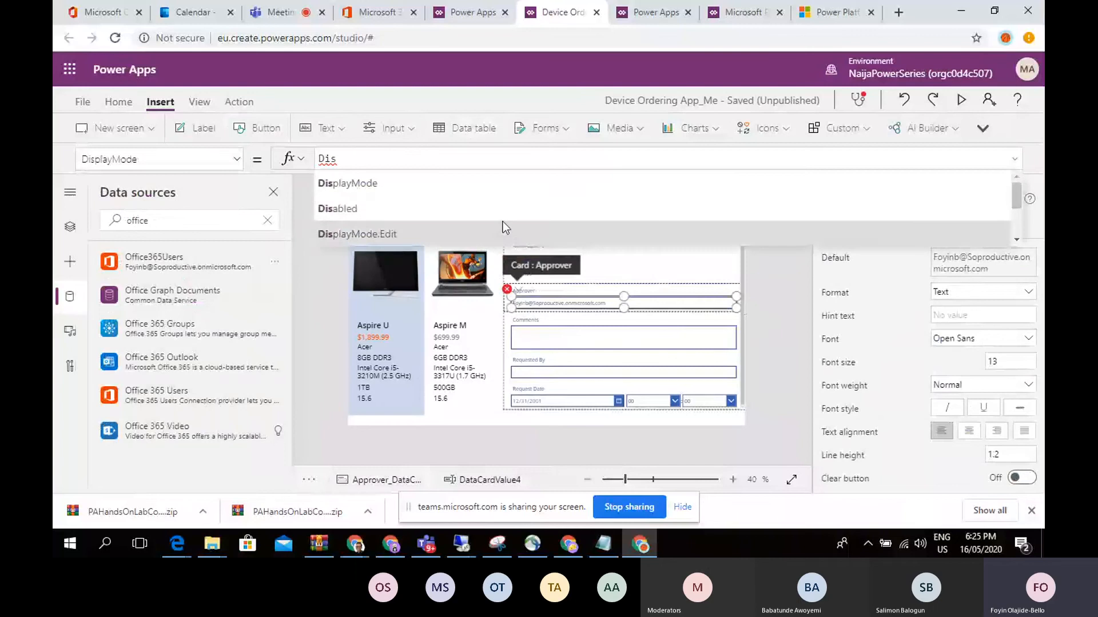
scroll(507, 213, "down", 1)
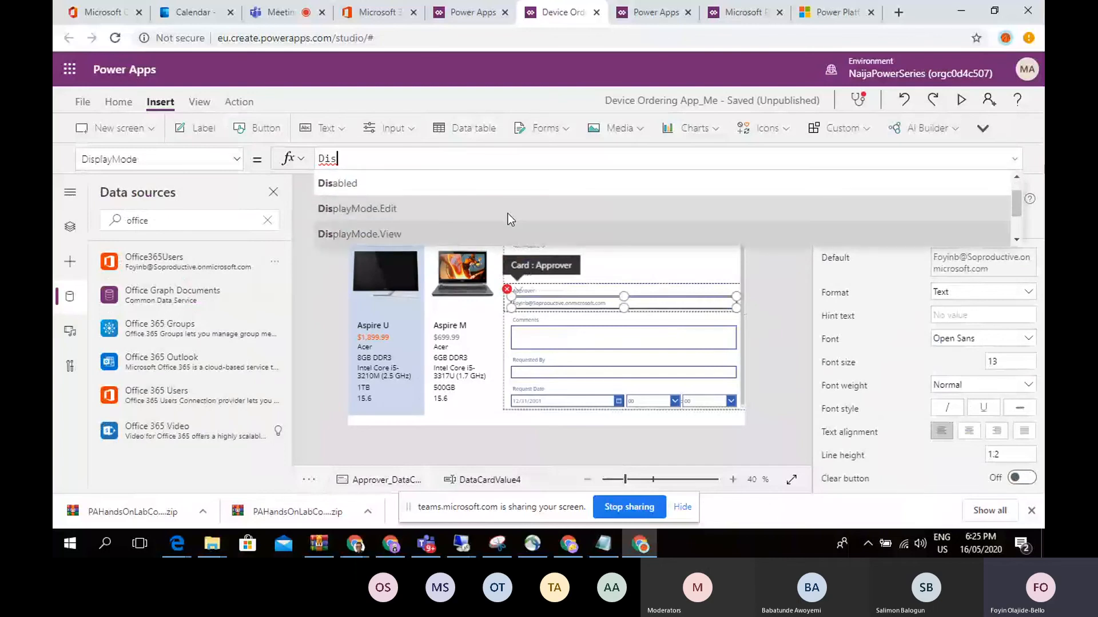
left_click(508, 231)
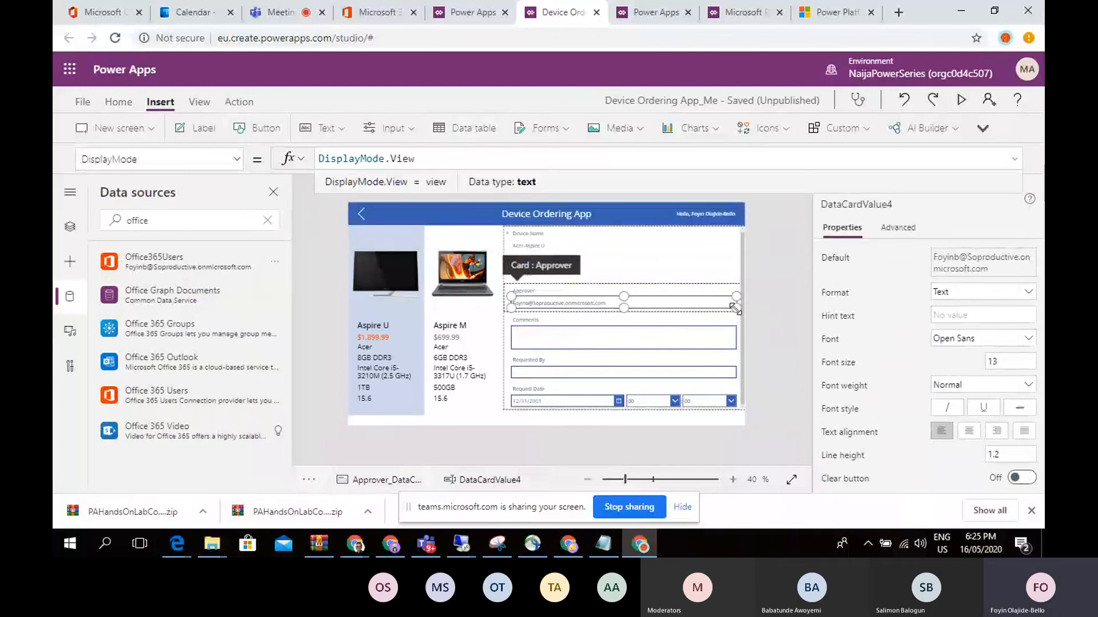
left_click(759, 334)
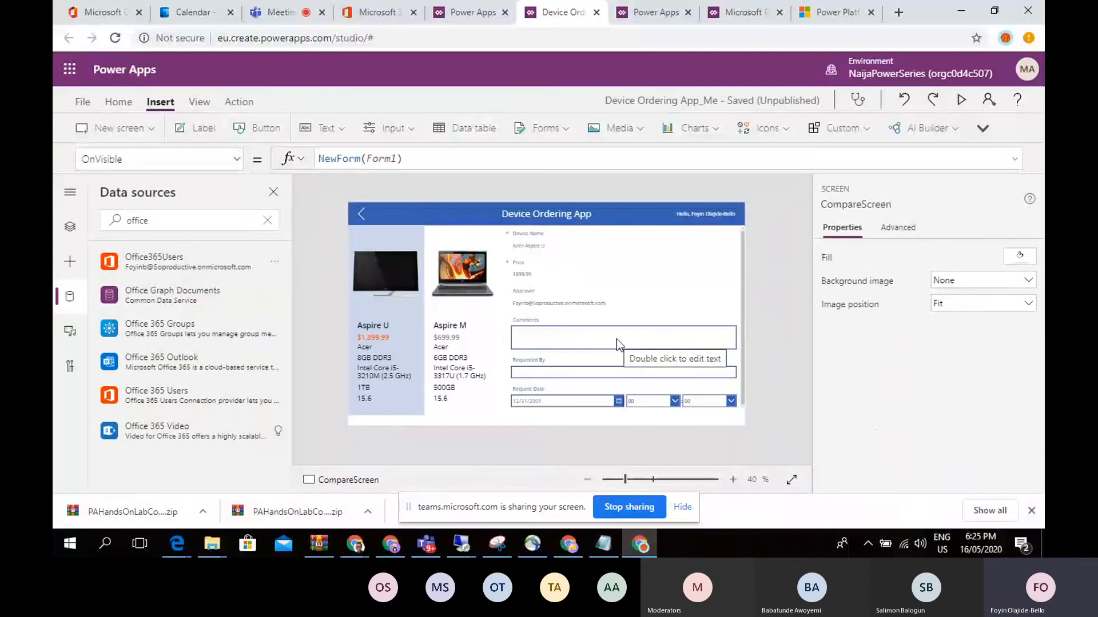
Step: Review the Comments text input's properties and set its hint text to "Enter Justification"
left_click(617, 338)
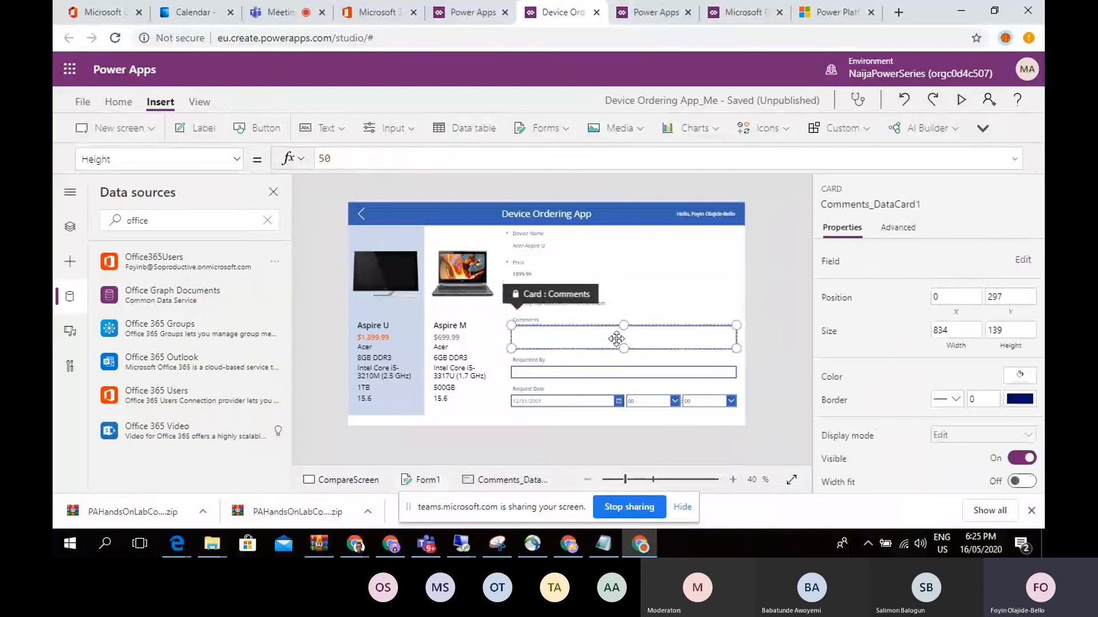
left_click(616, 339)
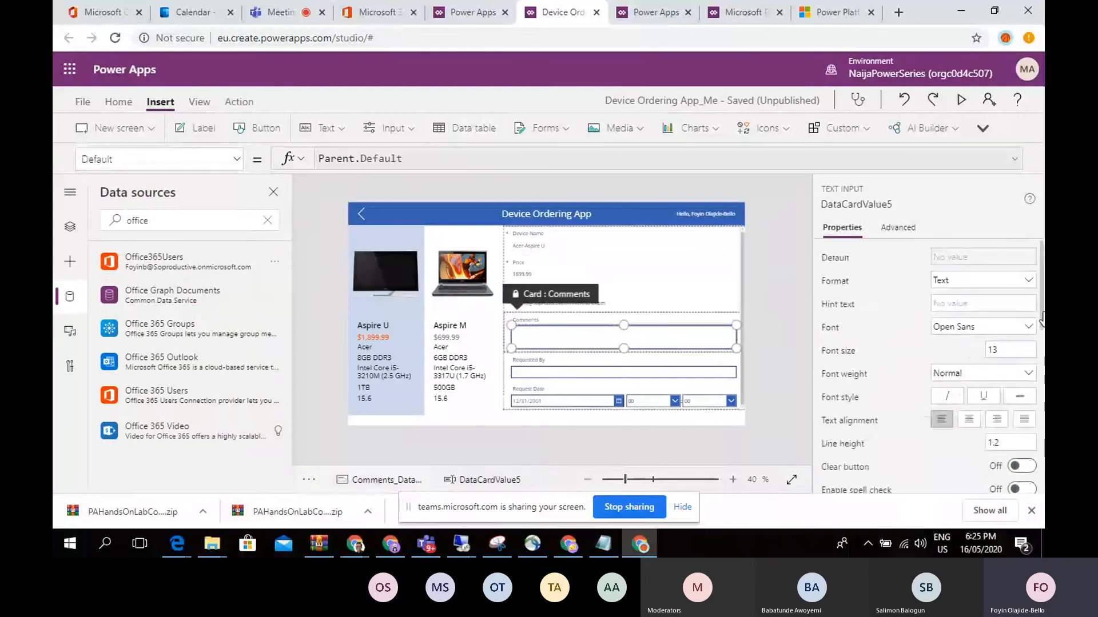
scroll(1041, 319, "down", 3)
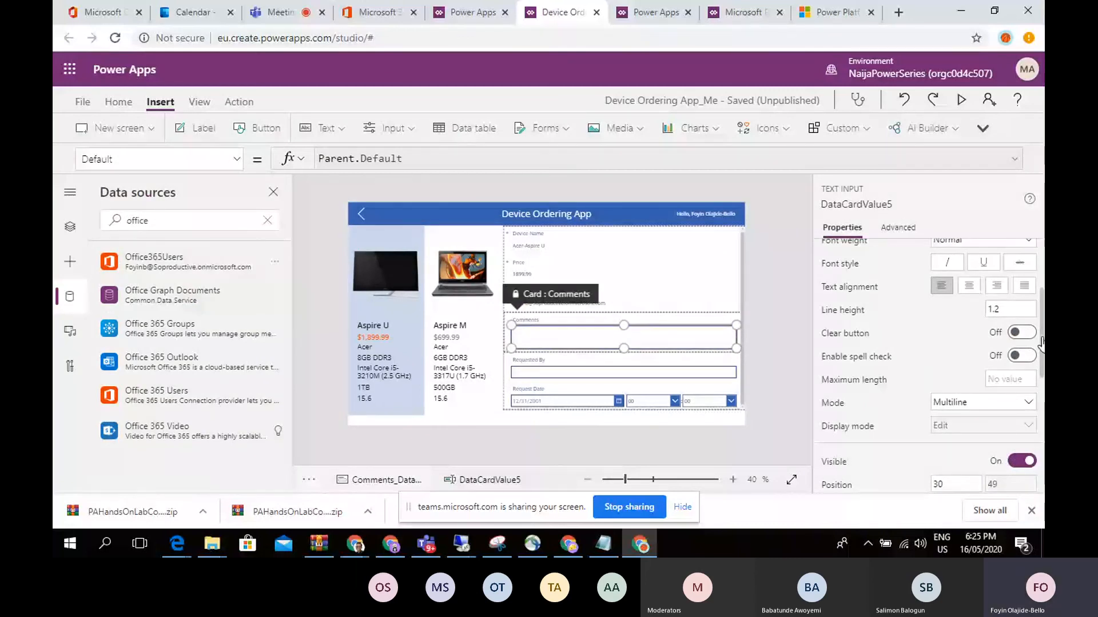
left_click_drag(1042, 343, 1042, 329)
scroll(991, 380, "down", 3)
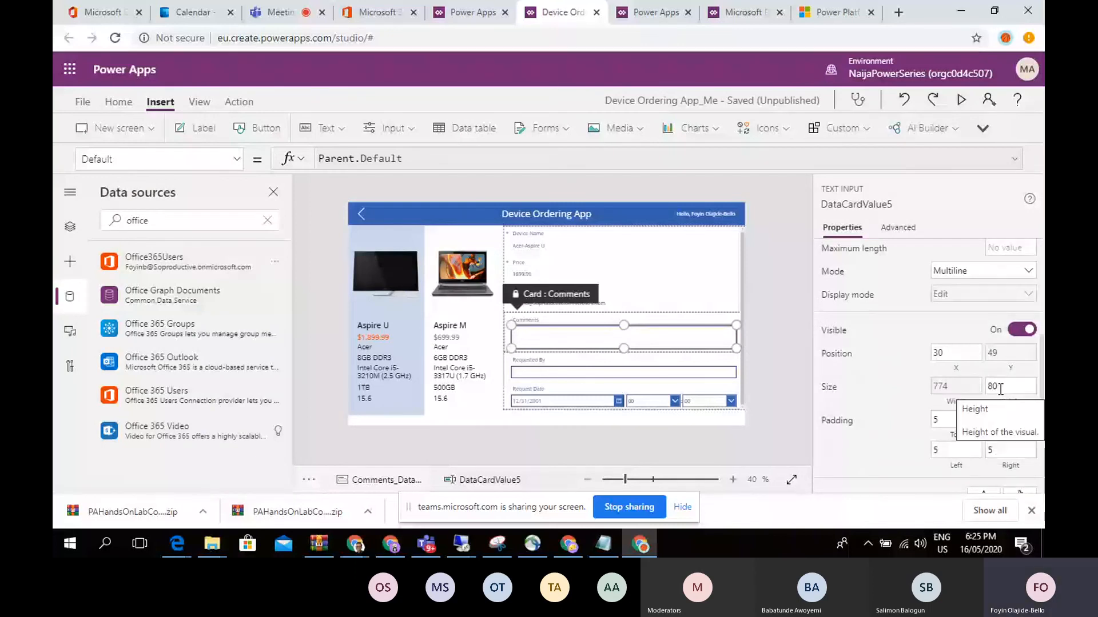
left_click(1019, 385)
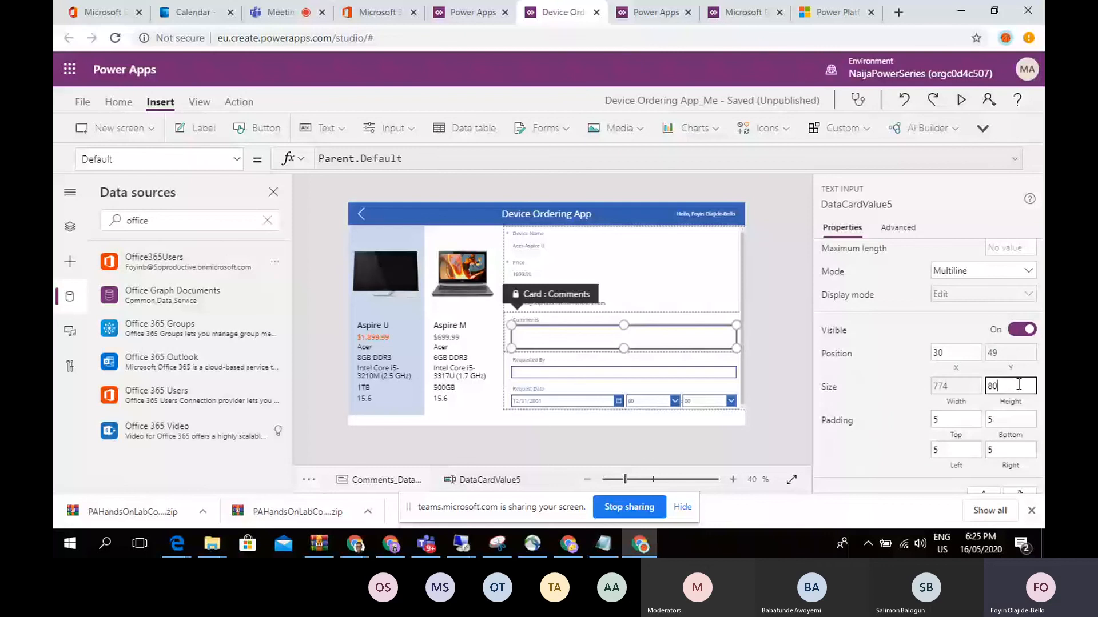
scroll(1018, 385, "up", 1)
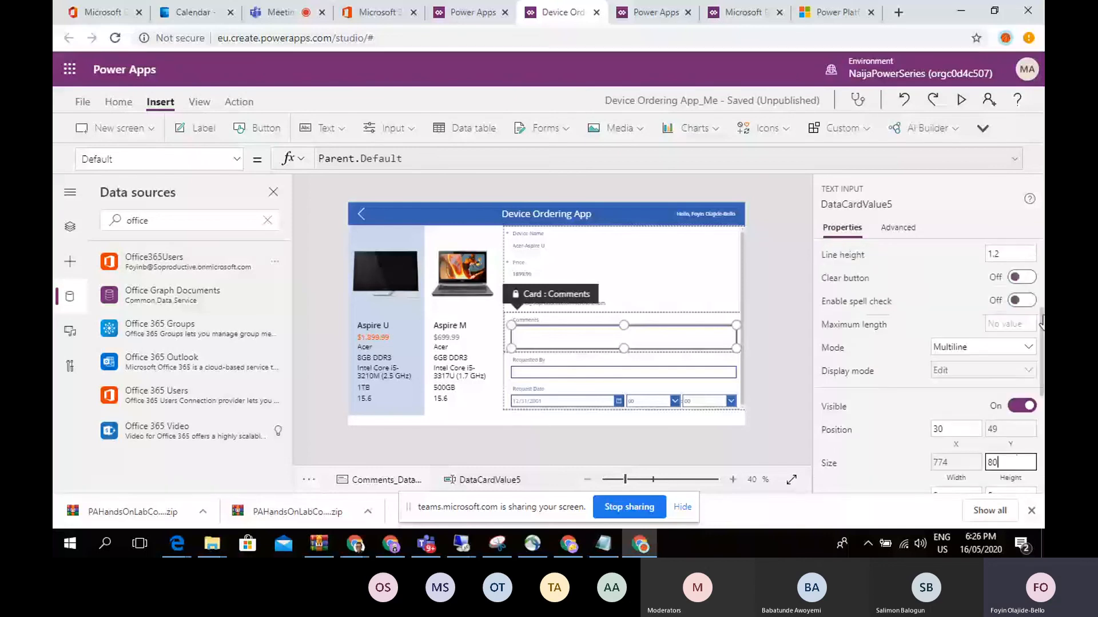
scroll(943, 309, "up", 3)
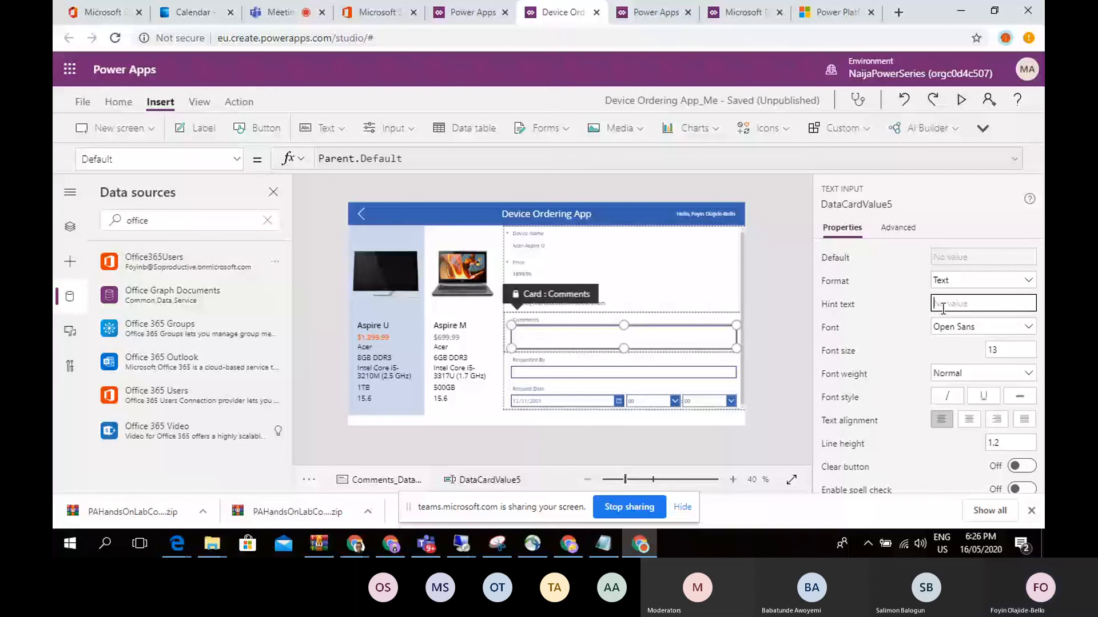
type("Enter")
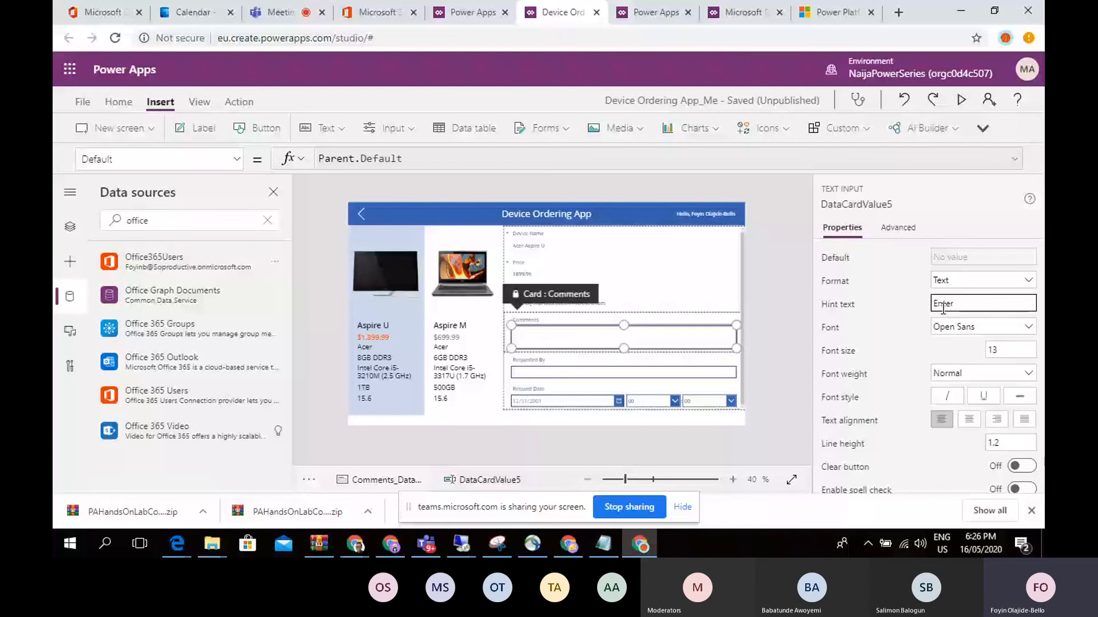
type(" Justification")
left_click(779, 305)
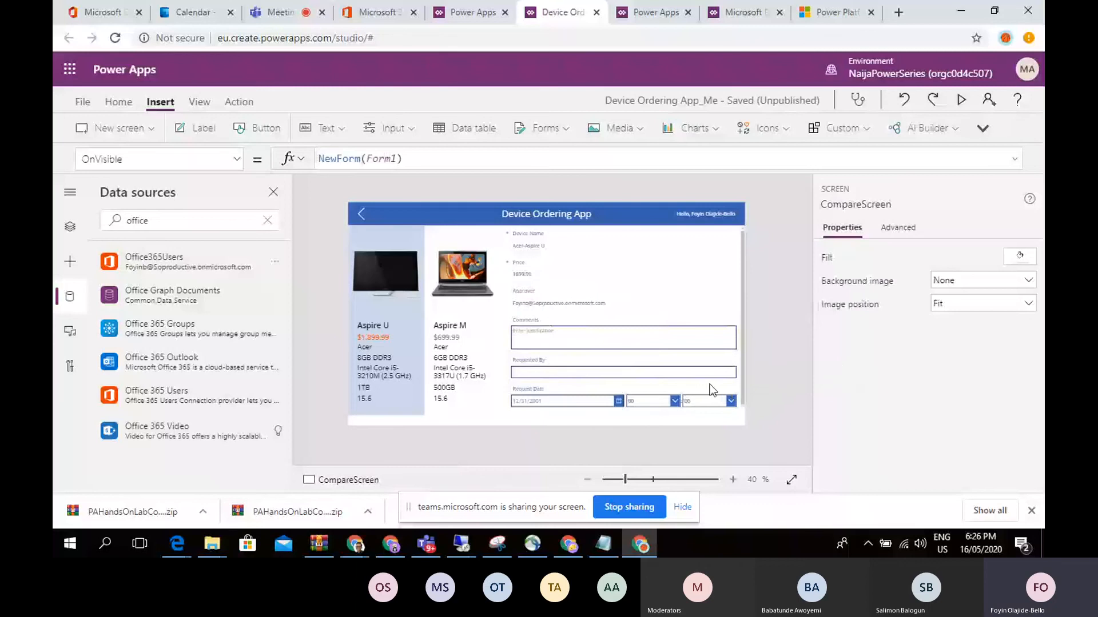
Step: Unlock the Requested By card and clear the Default formula of its text input
left_click(660, 372)
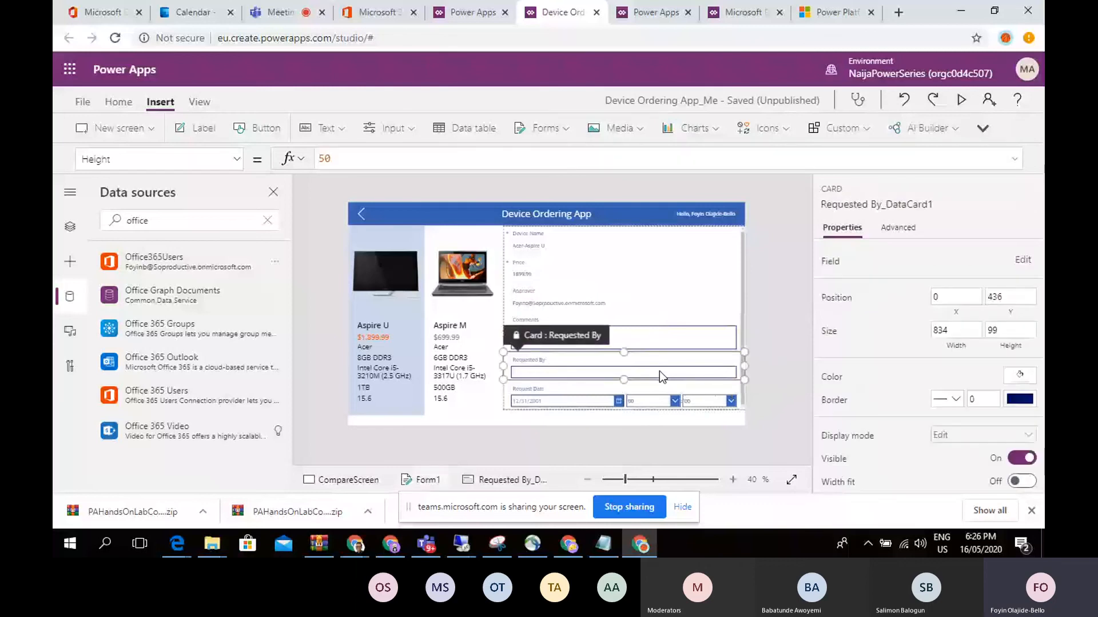
left_click(659, 371)
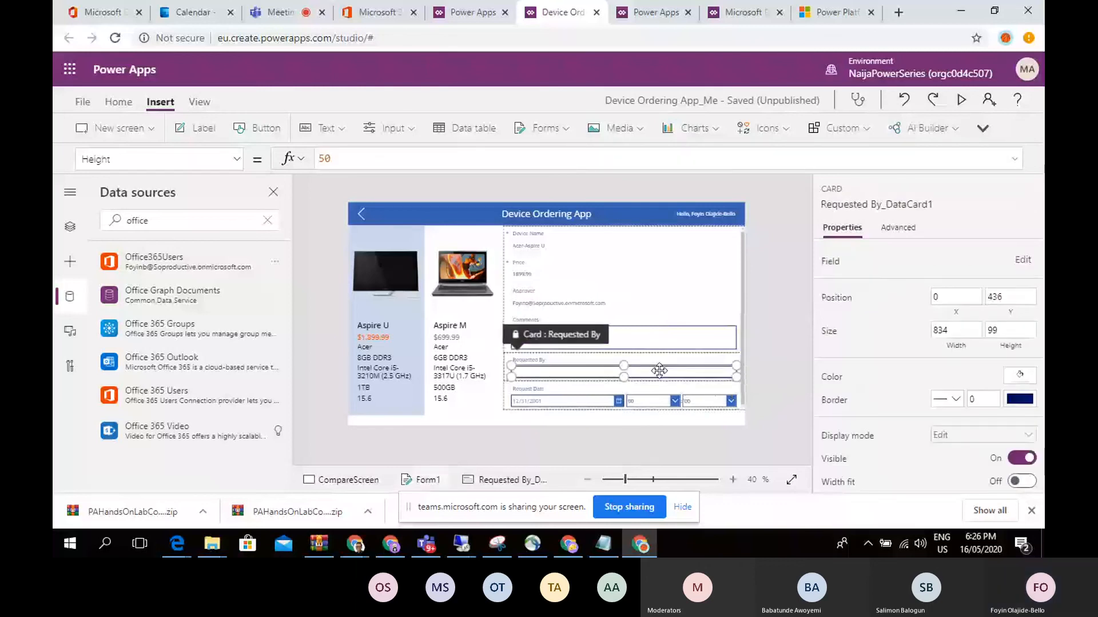
left_click(900, 227)
left_click(836, 260)
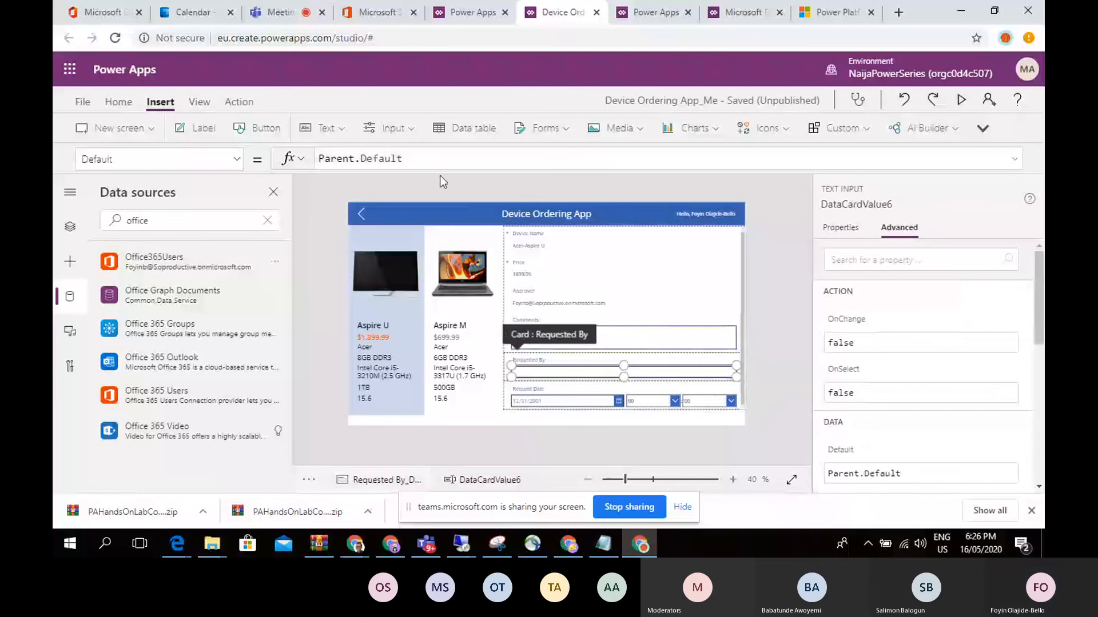
left_click(454, 165)
key("ctrl+a")
key("BackSpace")
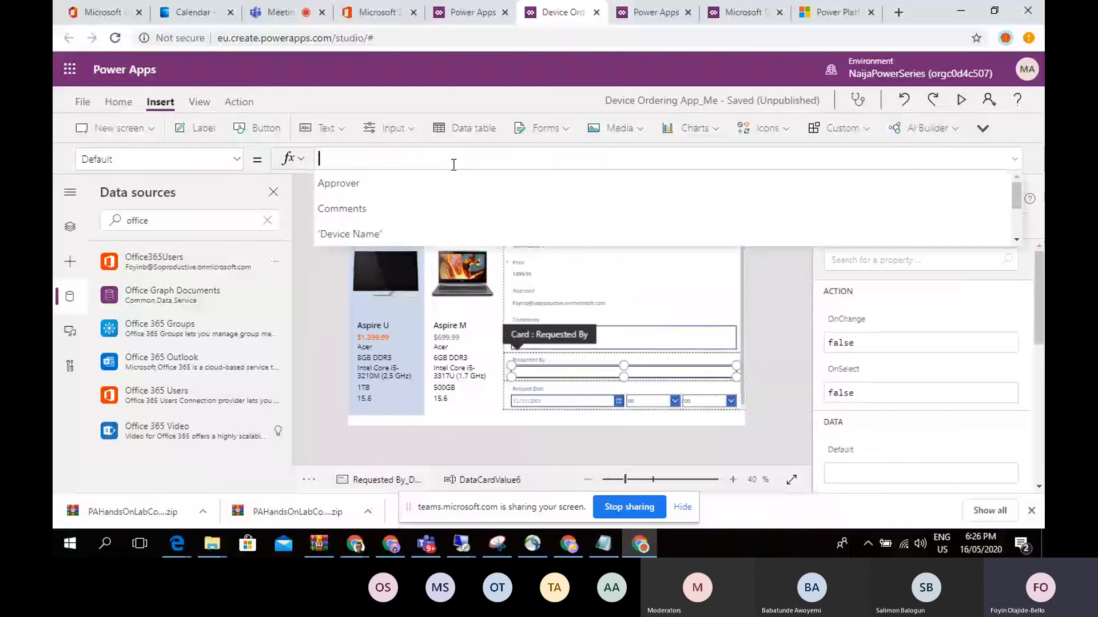
left_click(287, 8)
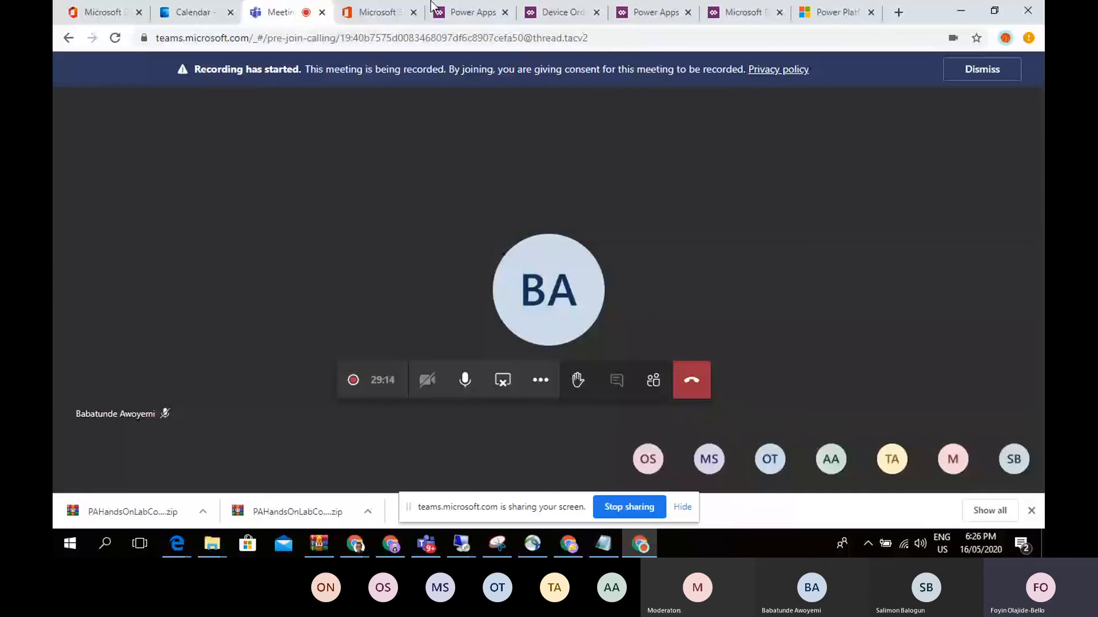
left_click(560, 12)
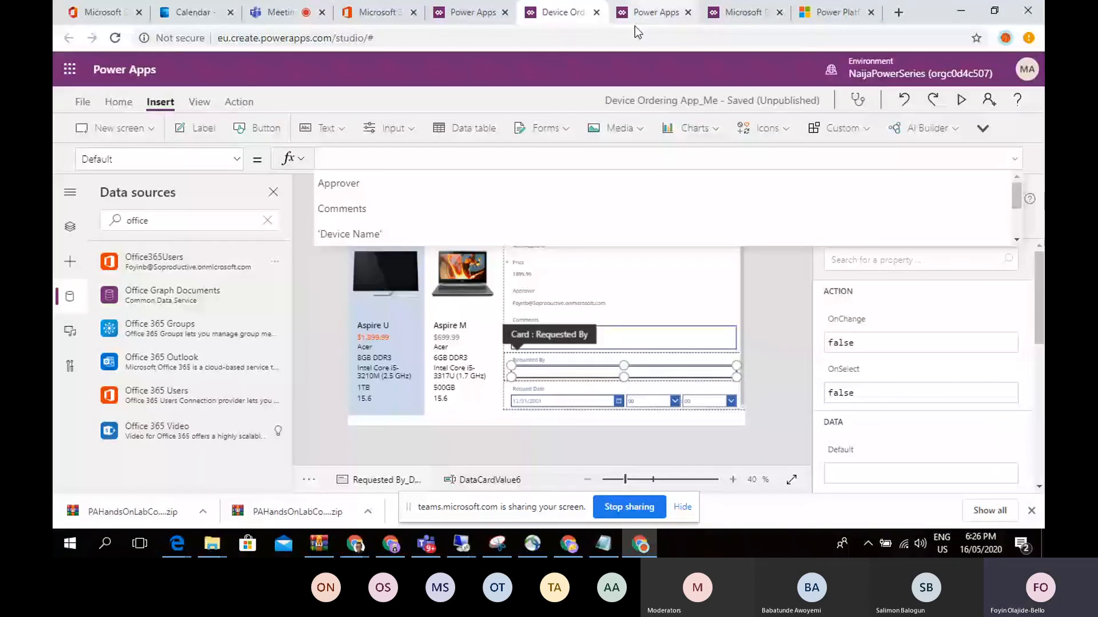
left_click(482, 164)
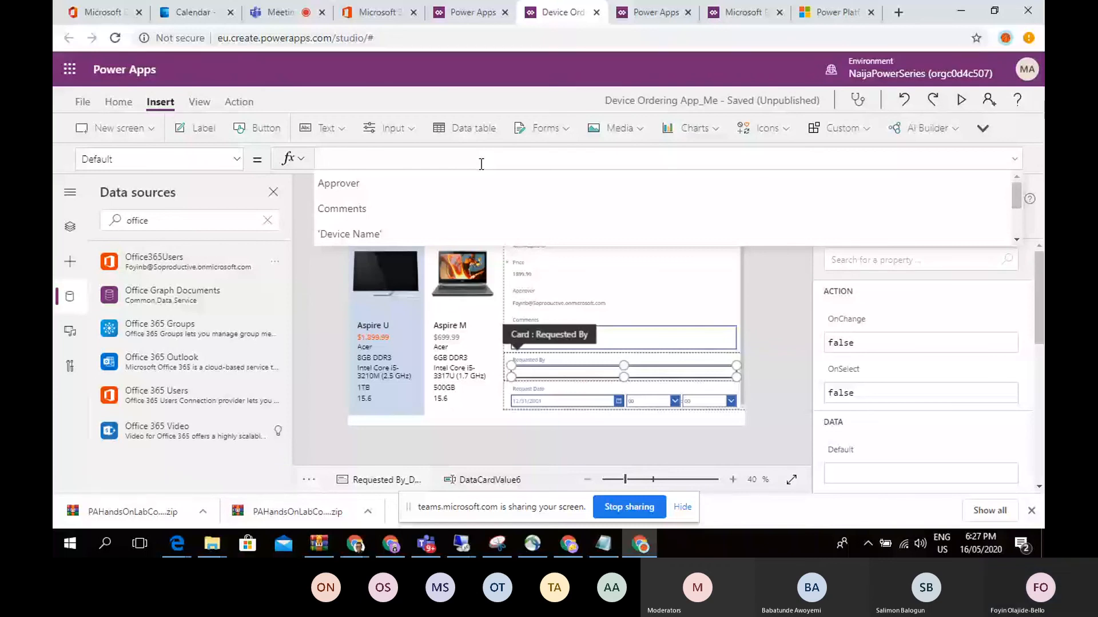
left_click(299, 5)
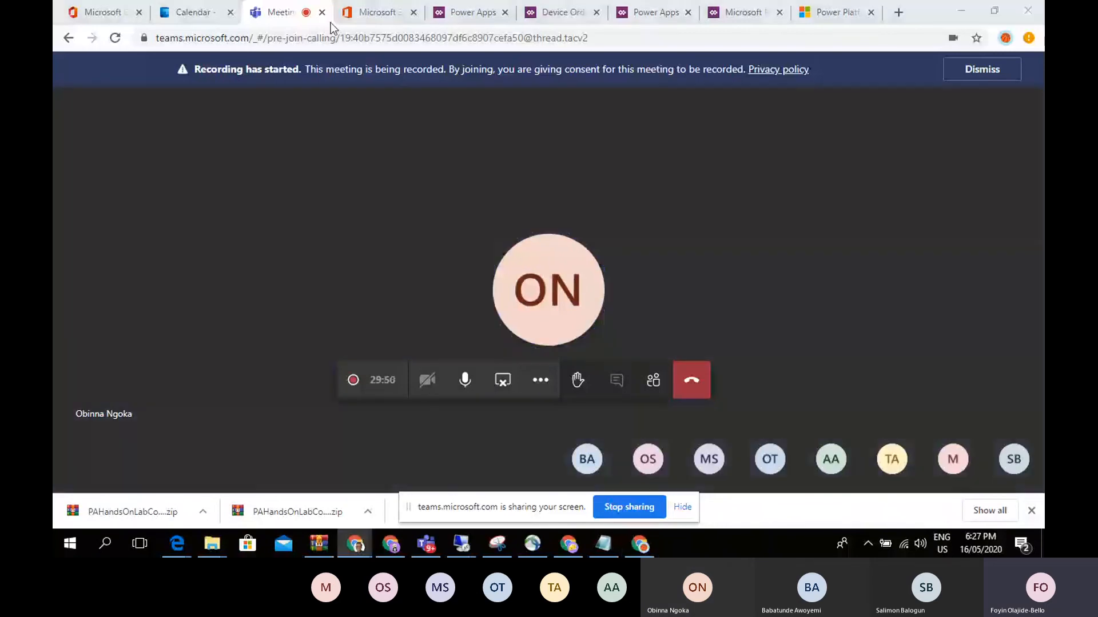
left_click(479, 4)
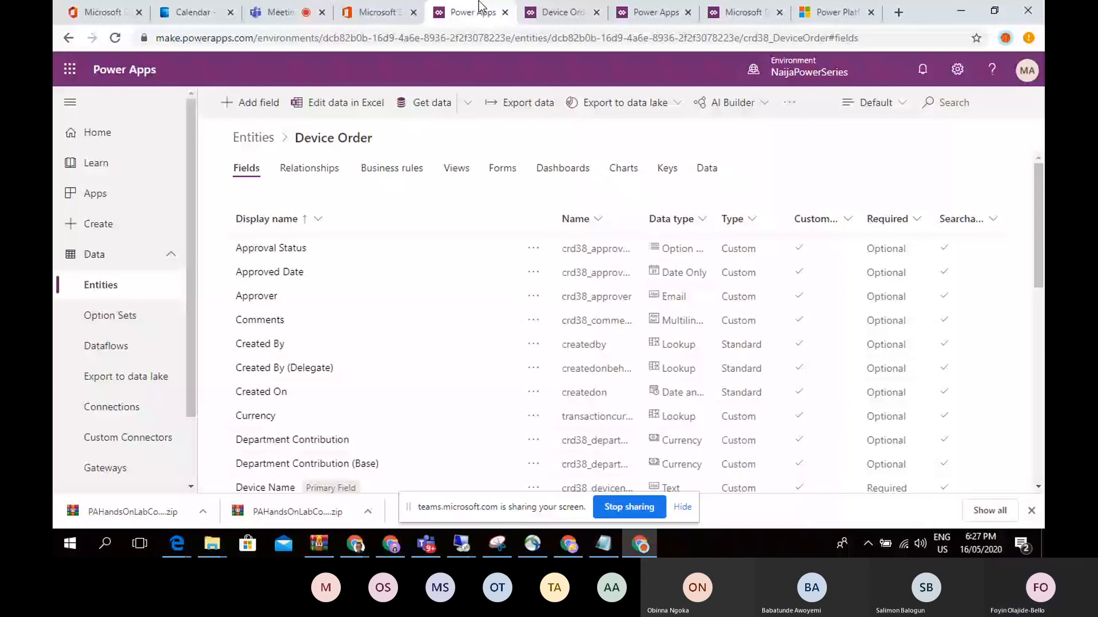
left_click(560, 12)
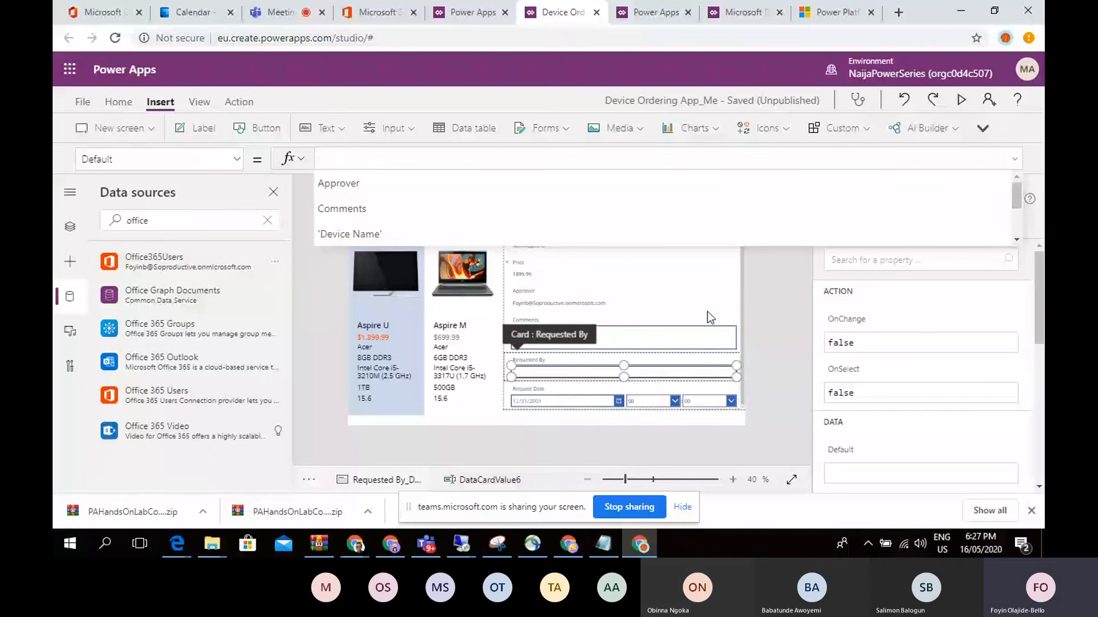
Step: Examine the Default formula of the Approver text input as a model for the Requested By field
left_click(678, 342)
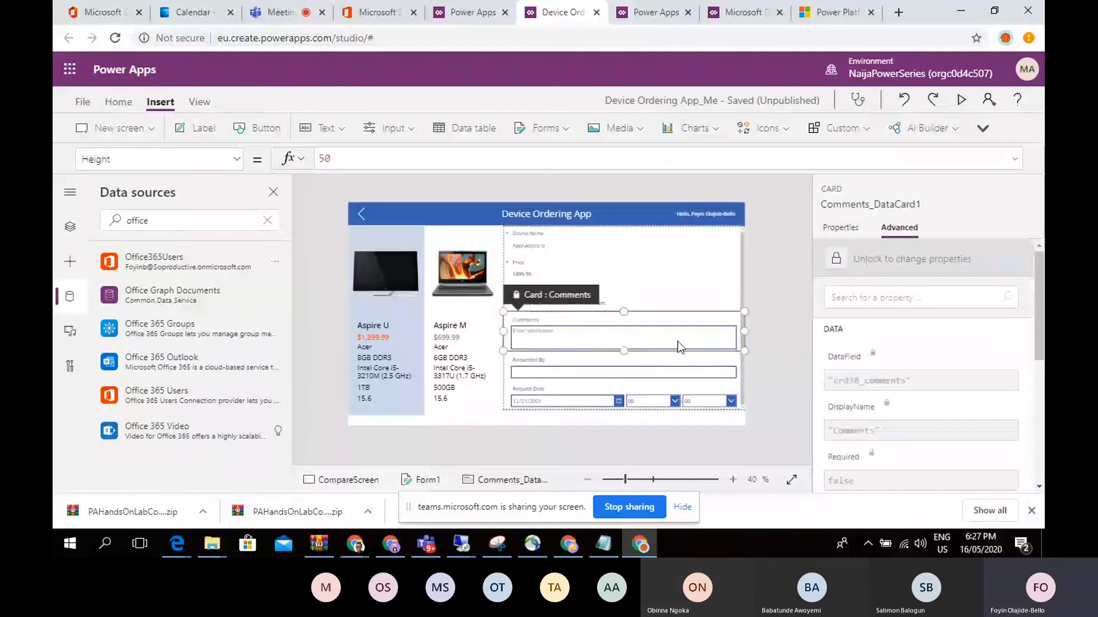
left_click(674, 294)
left_click(236, 161)
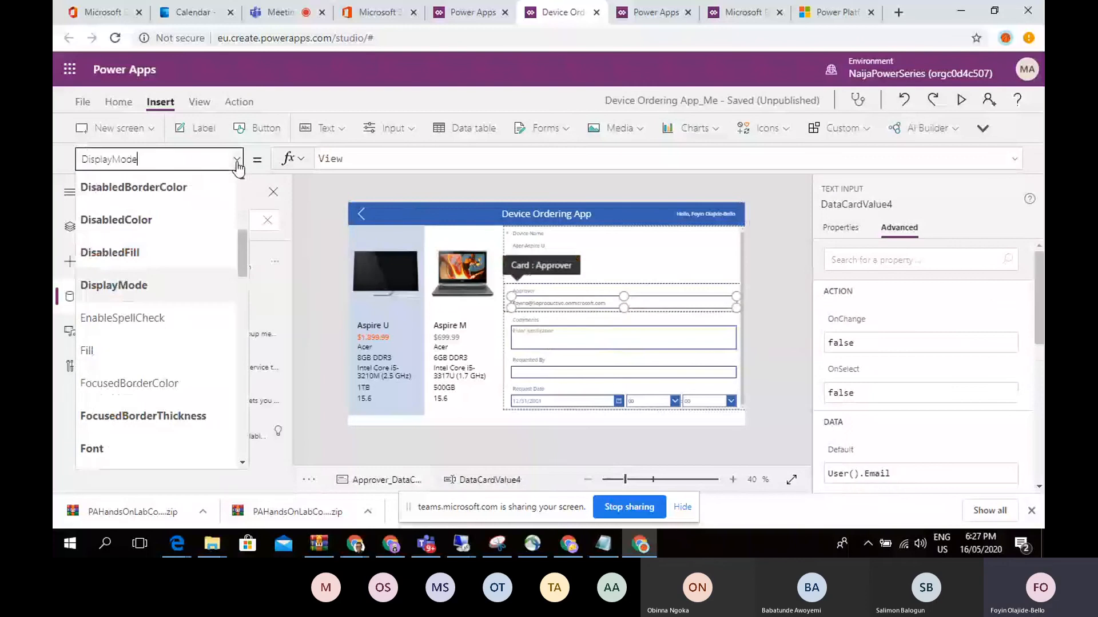
mouse_move(241, 253)
left_mouse_down()
mouse_move(232, 193)
mouse_move(244, 253)
left_mouse_up()
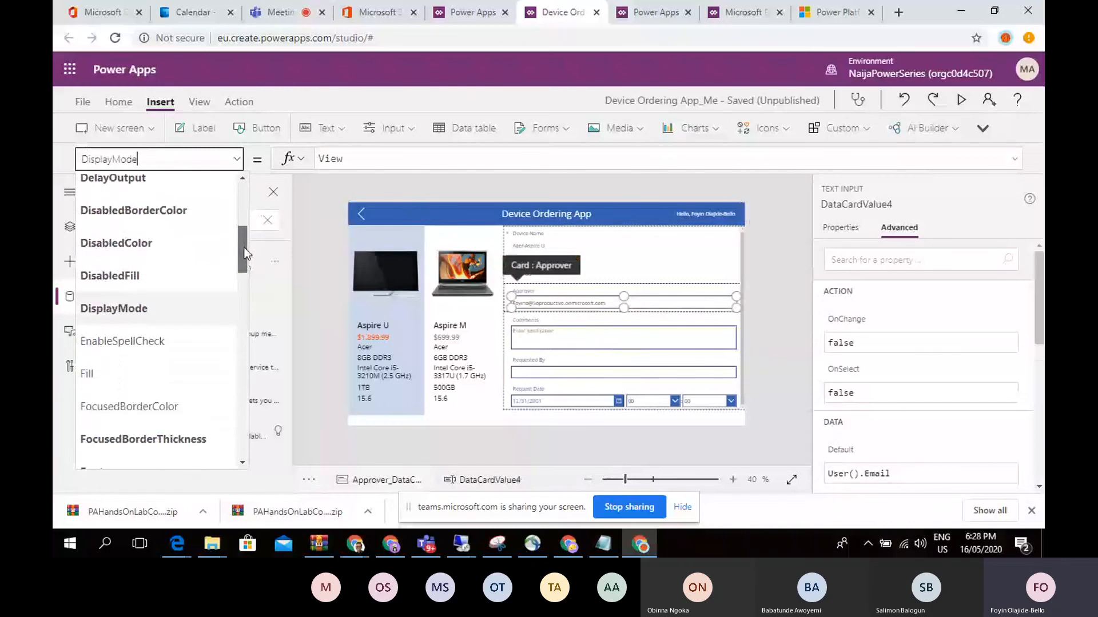
left_click_drag(244, 253, 242, 224)
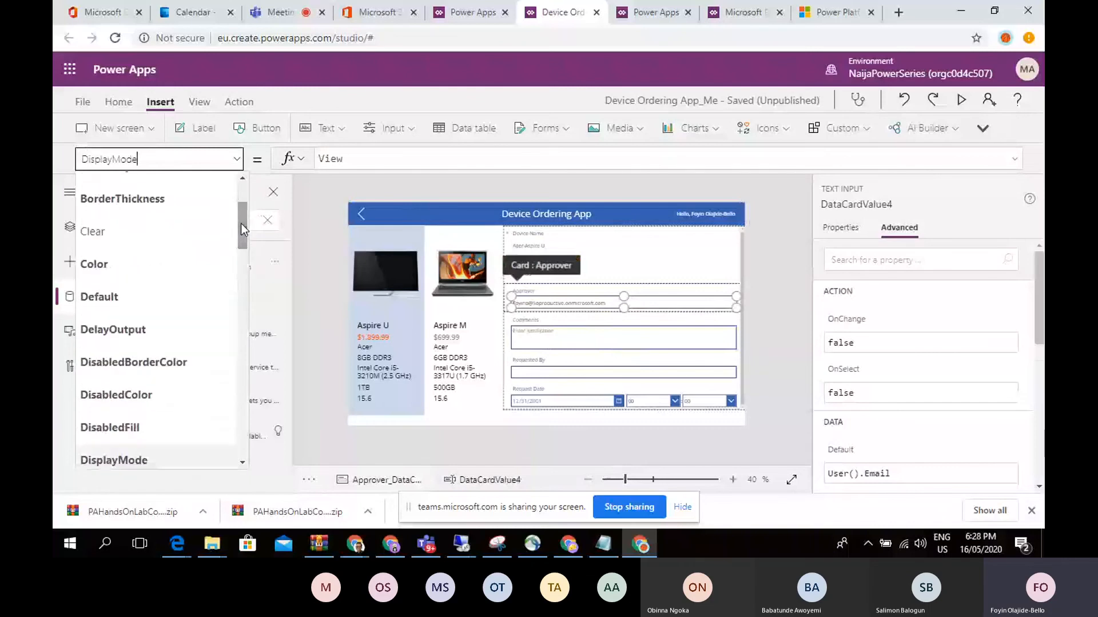
left_click(174, 293)
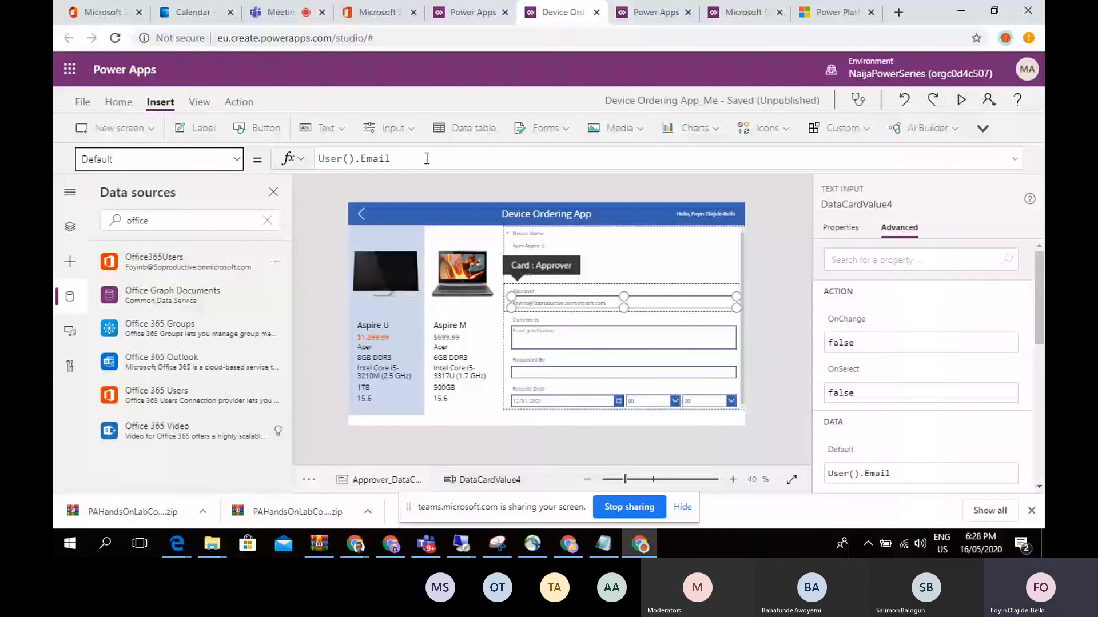
left_click_drag(426, 159, 322, 156)
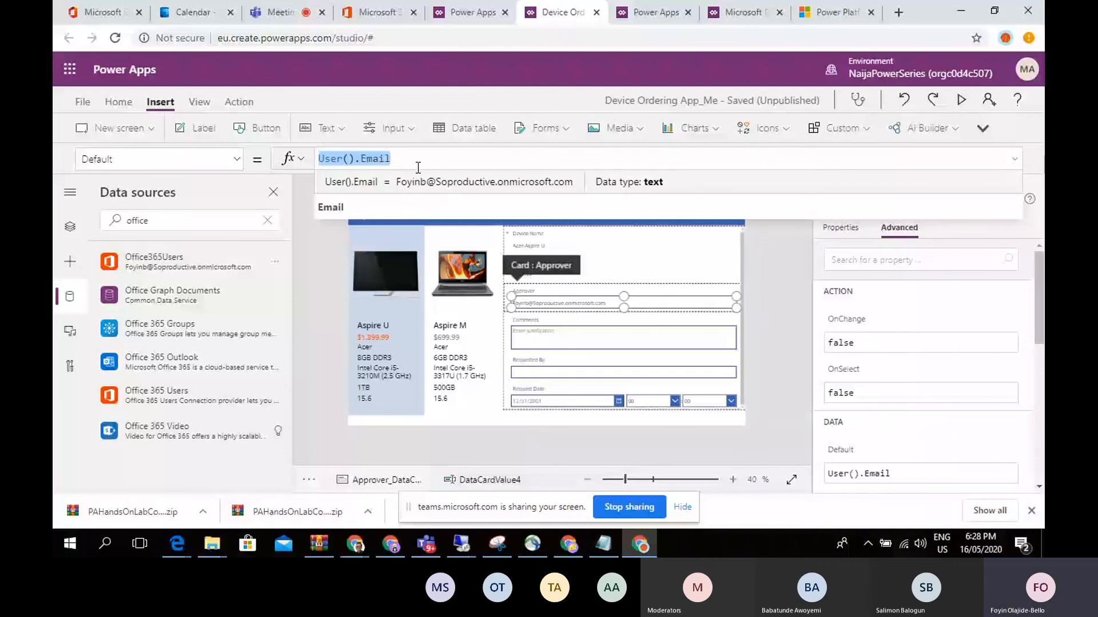
Step: Set the Default formula of the Requested By text input to User().Email
left_click(559, 370)
left_click(555, 374)
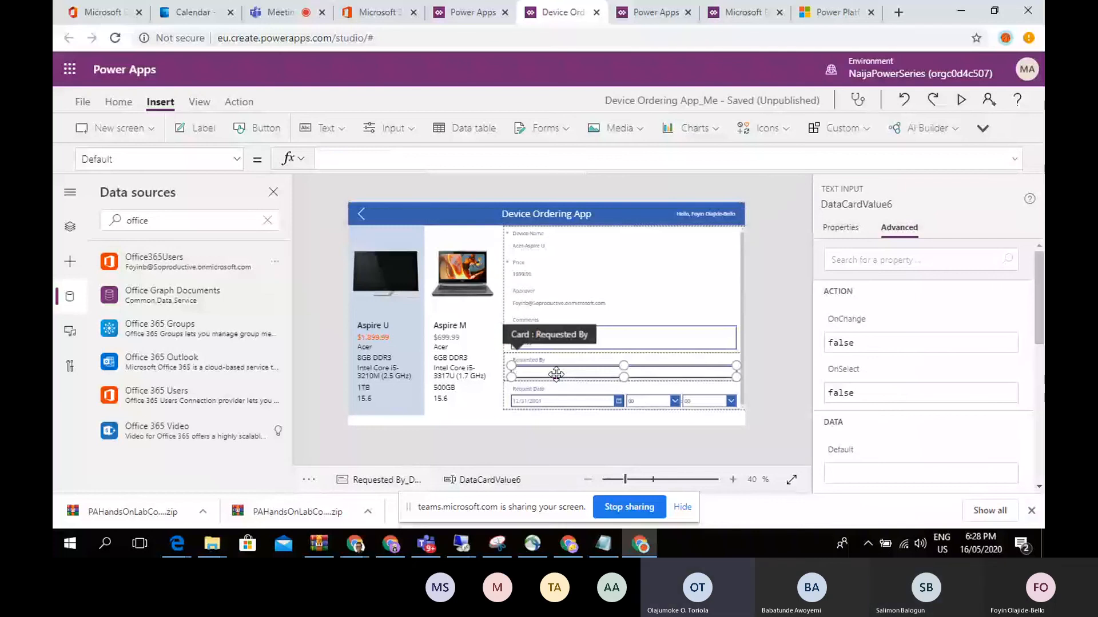
left_click(453, 159)
type("User()()")
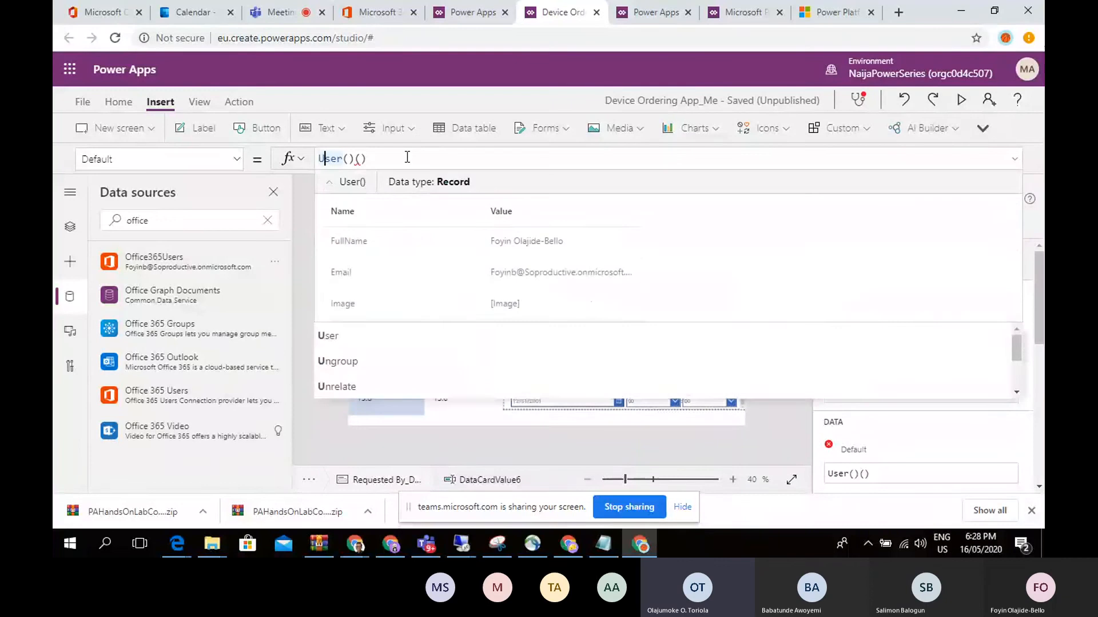
left_click(407, 157)
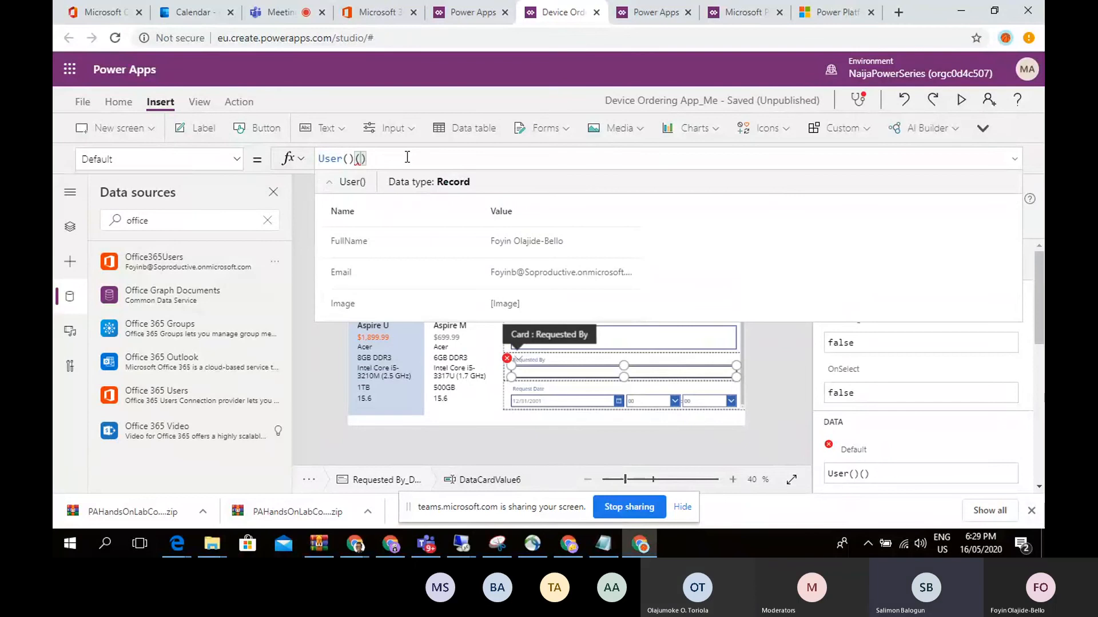
key("BackSpace")
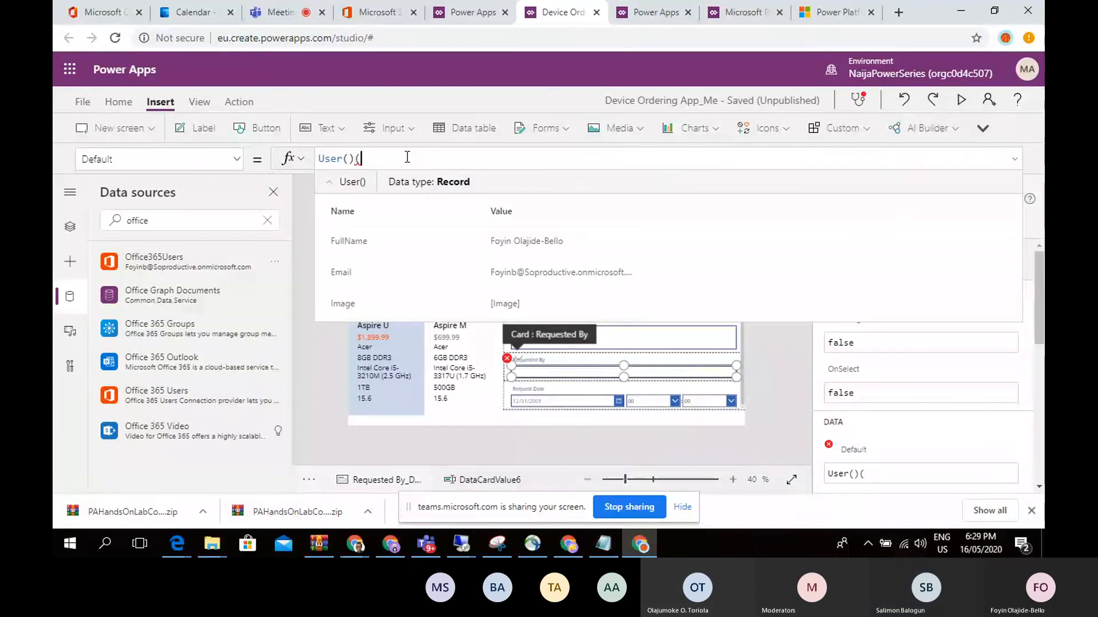
key("BackSpace")
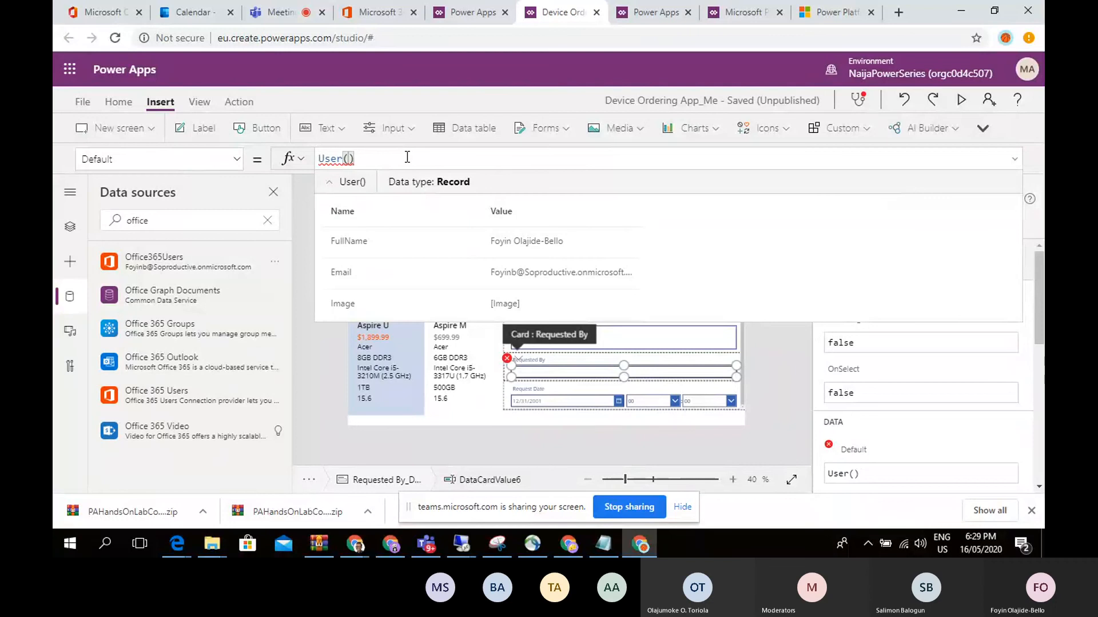
type(".")
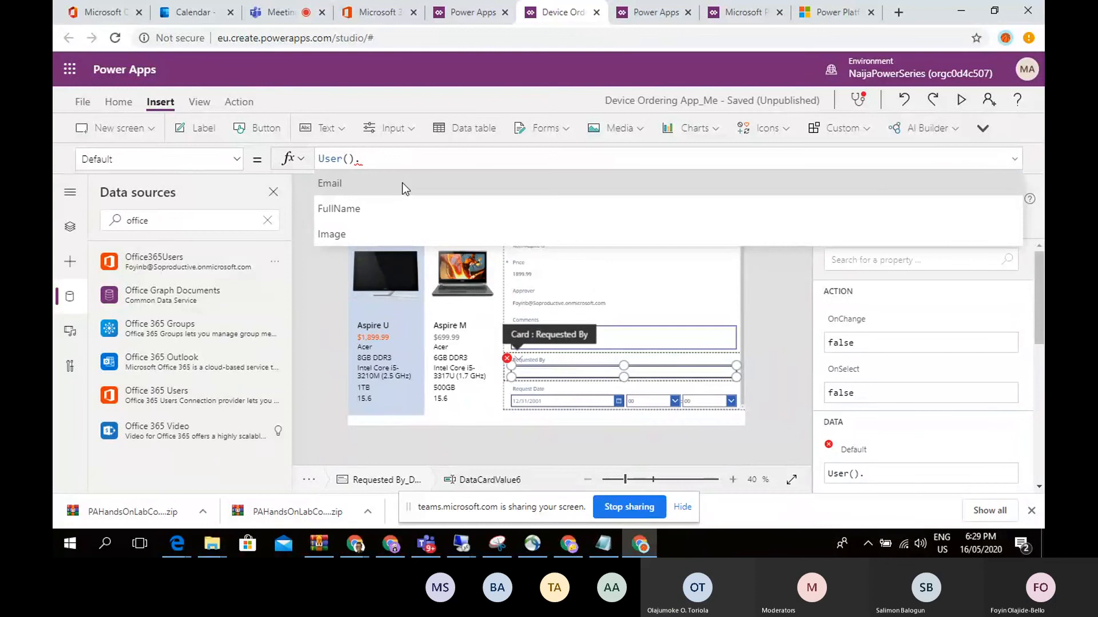
left_click(420, 180)
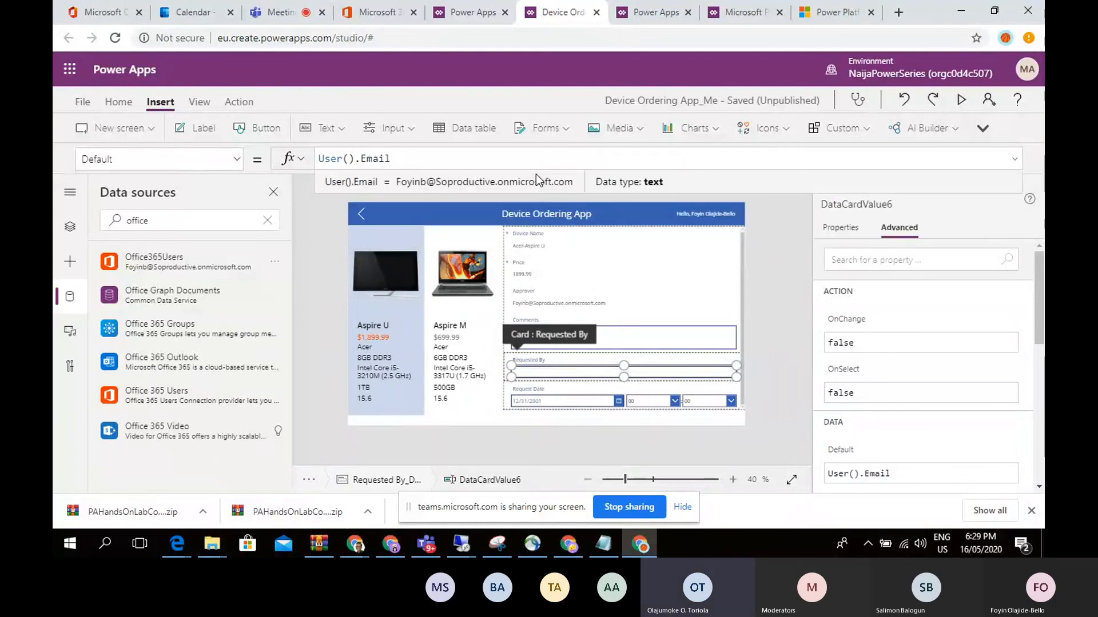
Step: Try User().FullName as the Default formula of the Requested By text input
key("BackSpace")
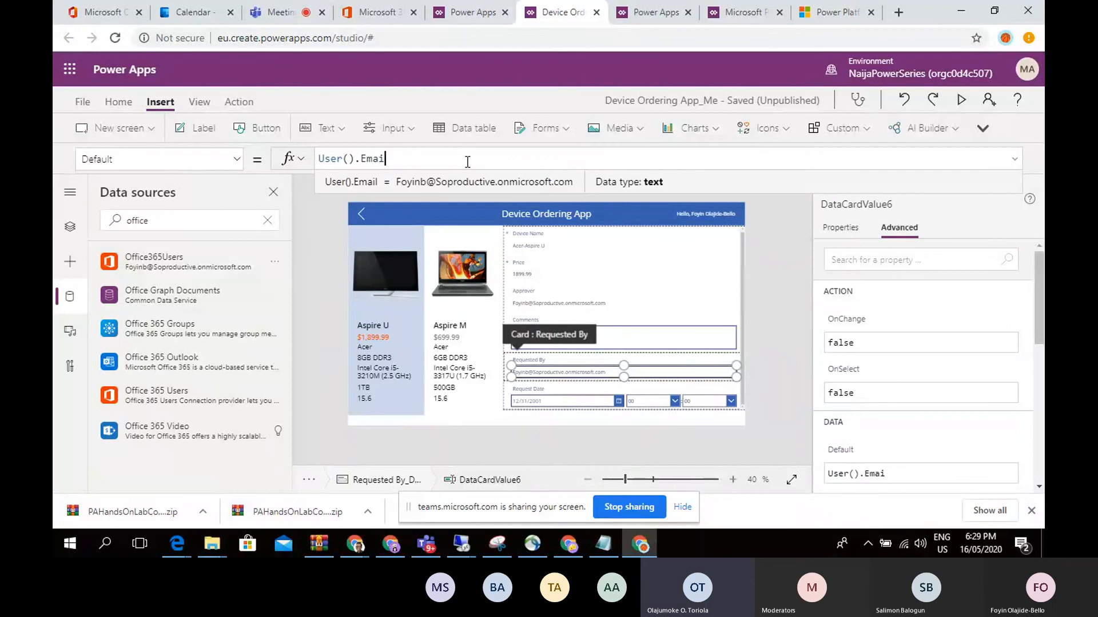
key("BackSpace")
key("BackSpace")
key("BackSpace")
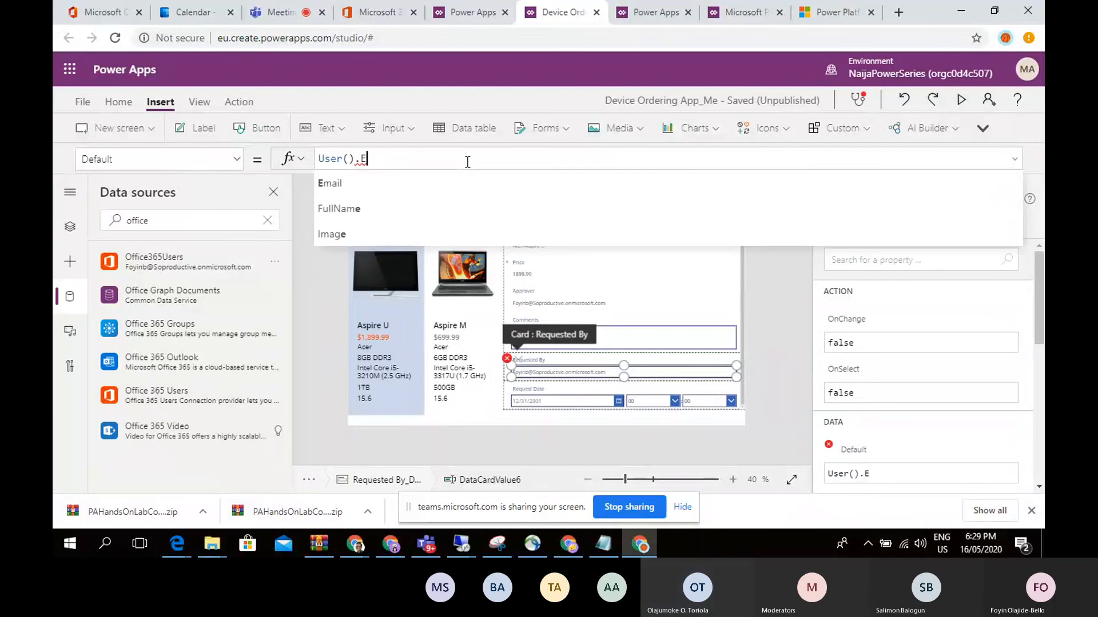
key("BackSpace")
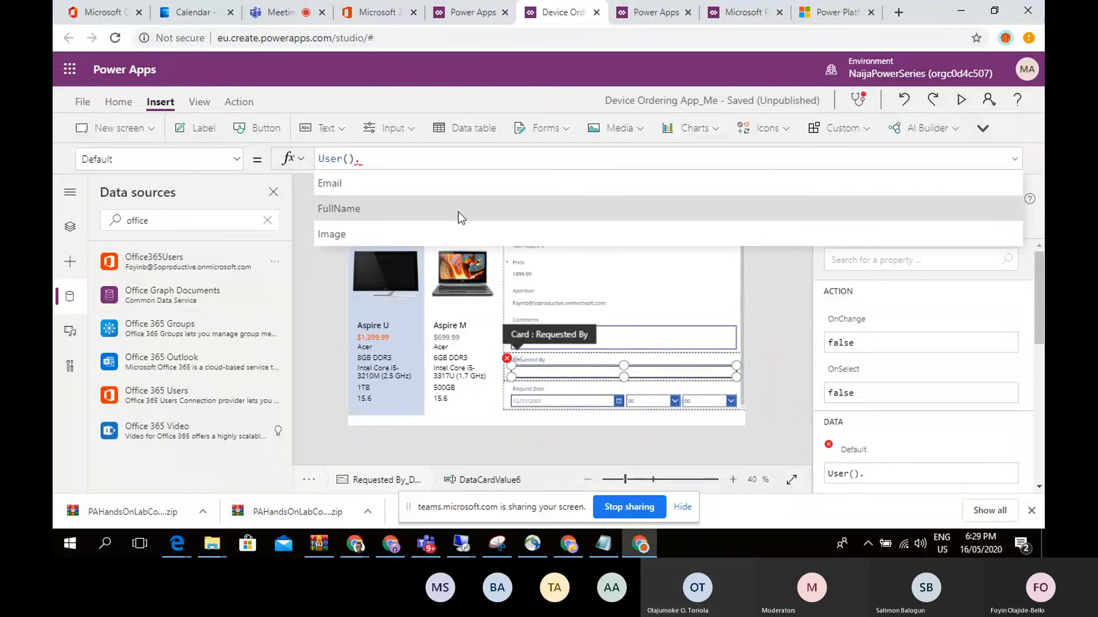
left_click(458, 211)
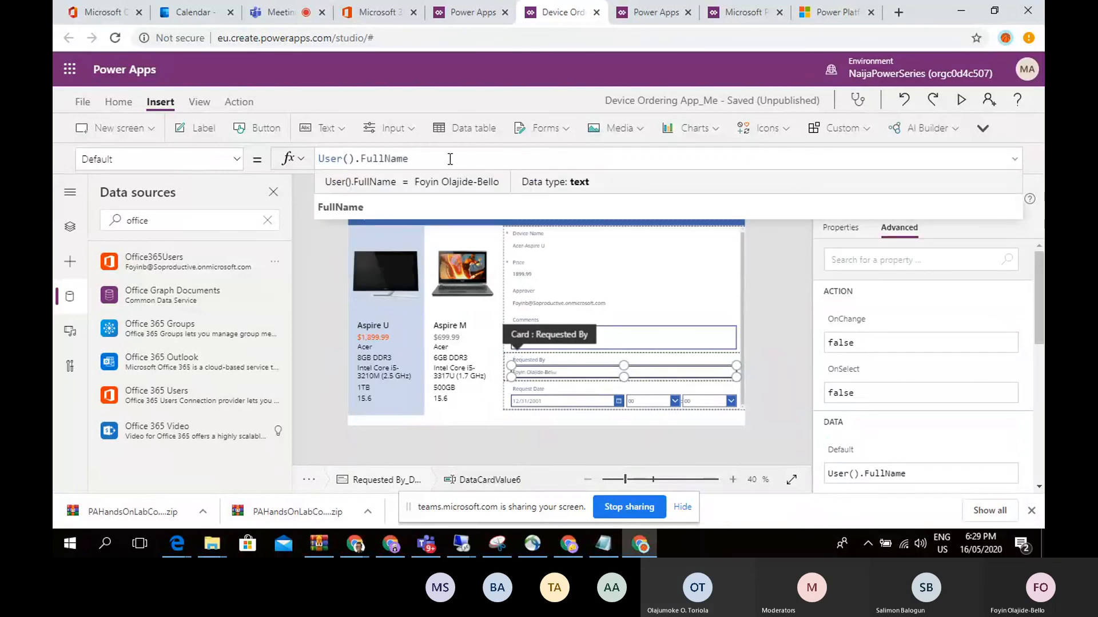
Step: Replace FullName with Email so the Requested By text input's Default formula reads User().Email
key("BackSpace")
key("BackSpace")
key("BackSpace")
key("BackSpace")
key("BackSpace")
key("BackSpace")
key("BackSpace")
key("BackSpace")
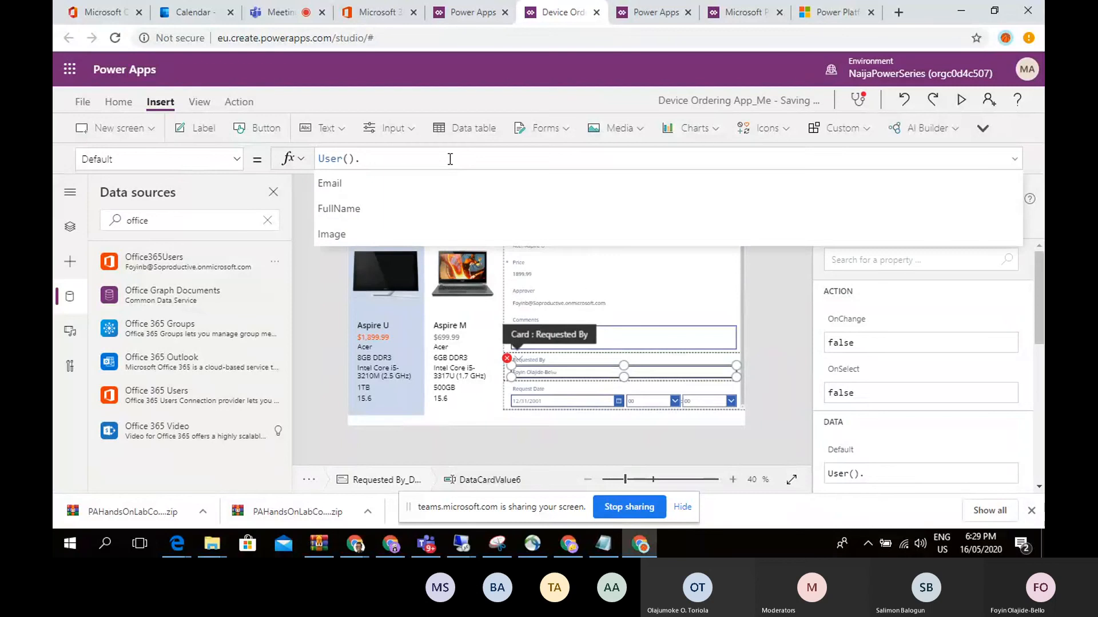
type("E")
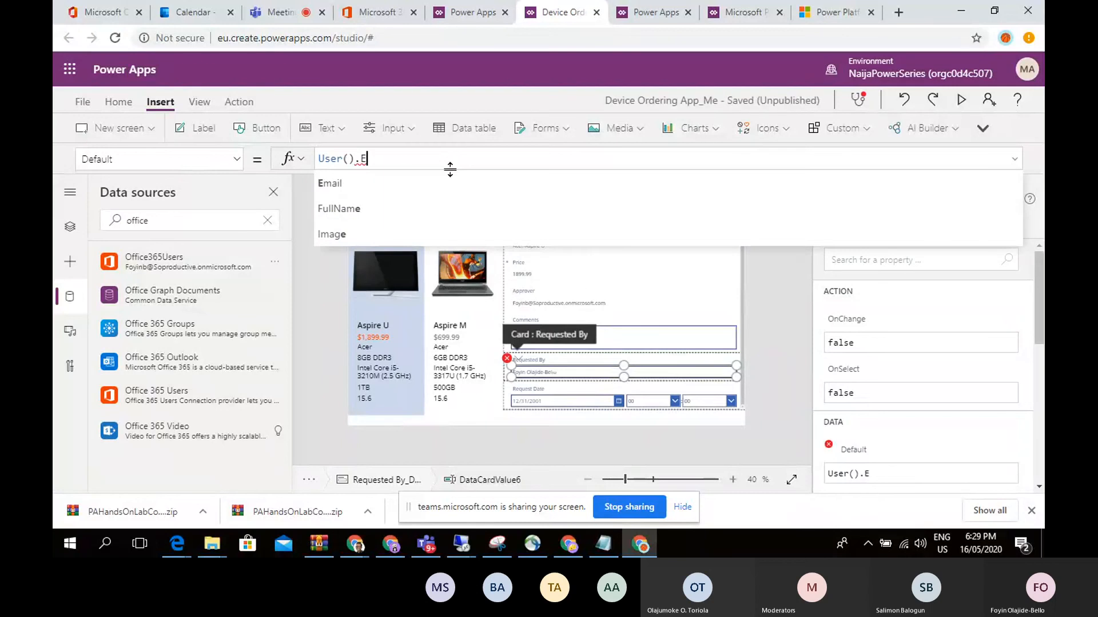
left_click(449, 183)
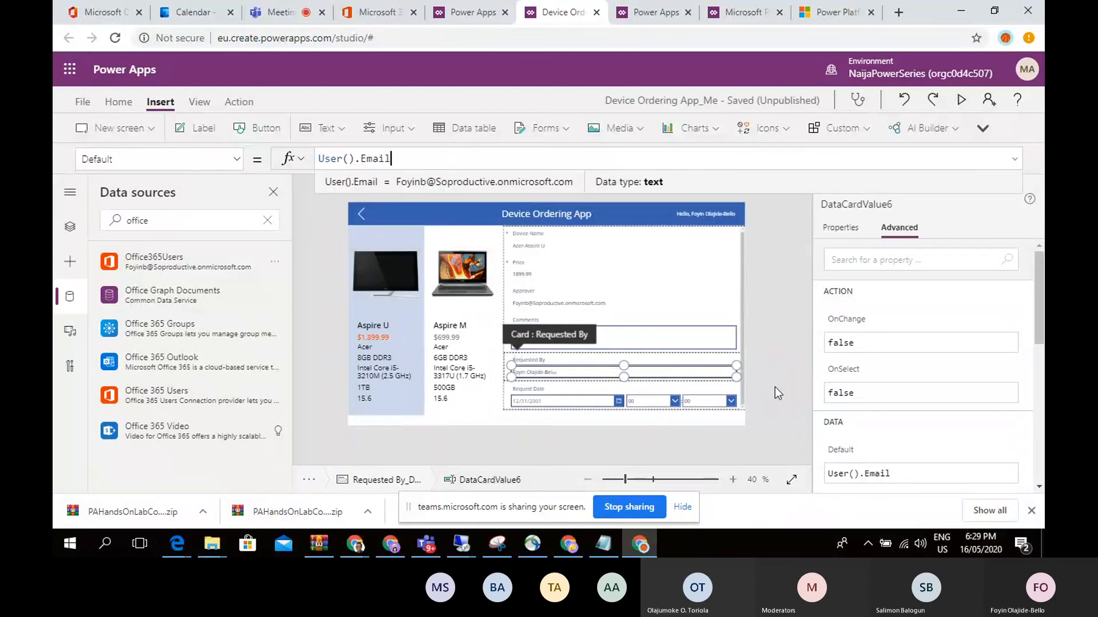
left_click(770, 360)
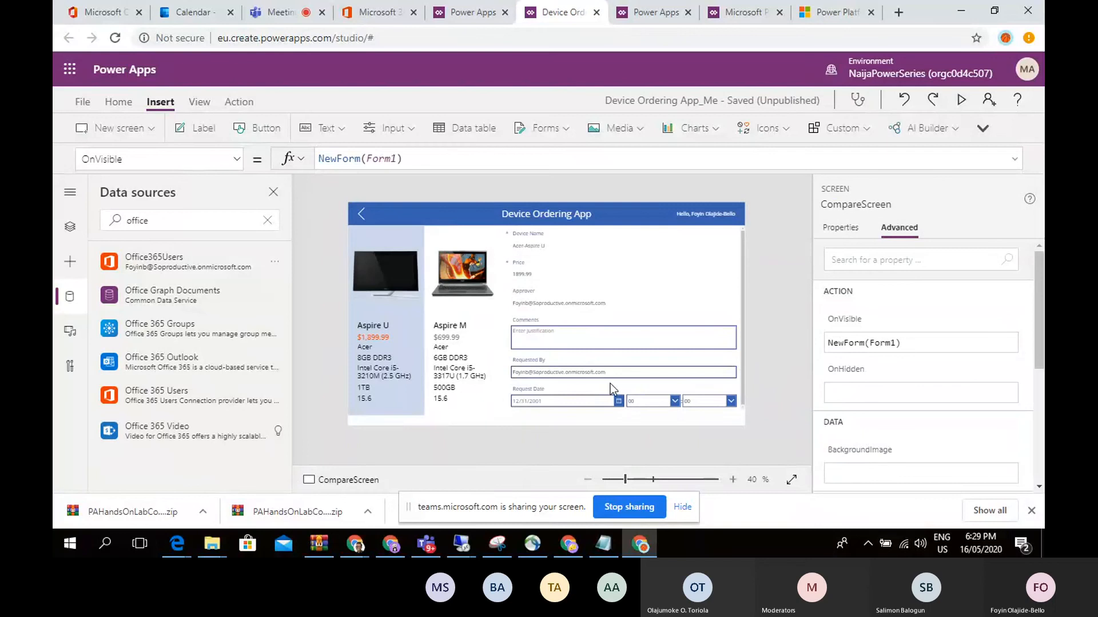
Step: Check the Default formula applied to the Requested By text input
left_click(592, 377)
left_click(576, 373)
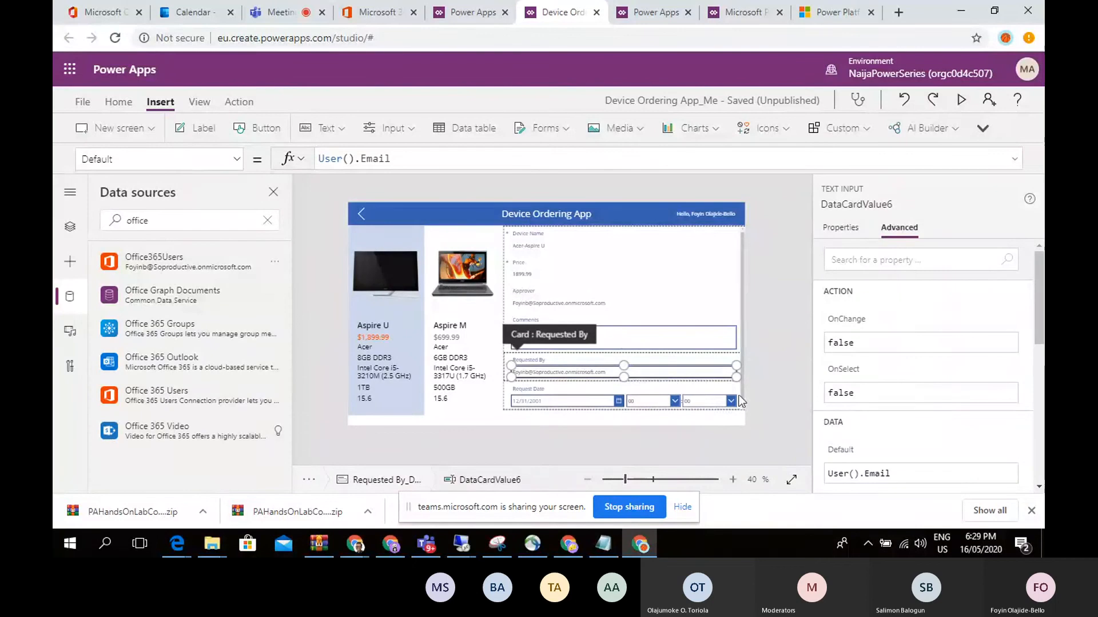
left_click(760, 399)
left_click(566, 373)
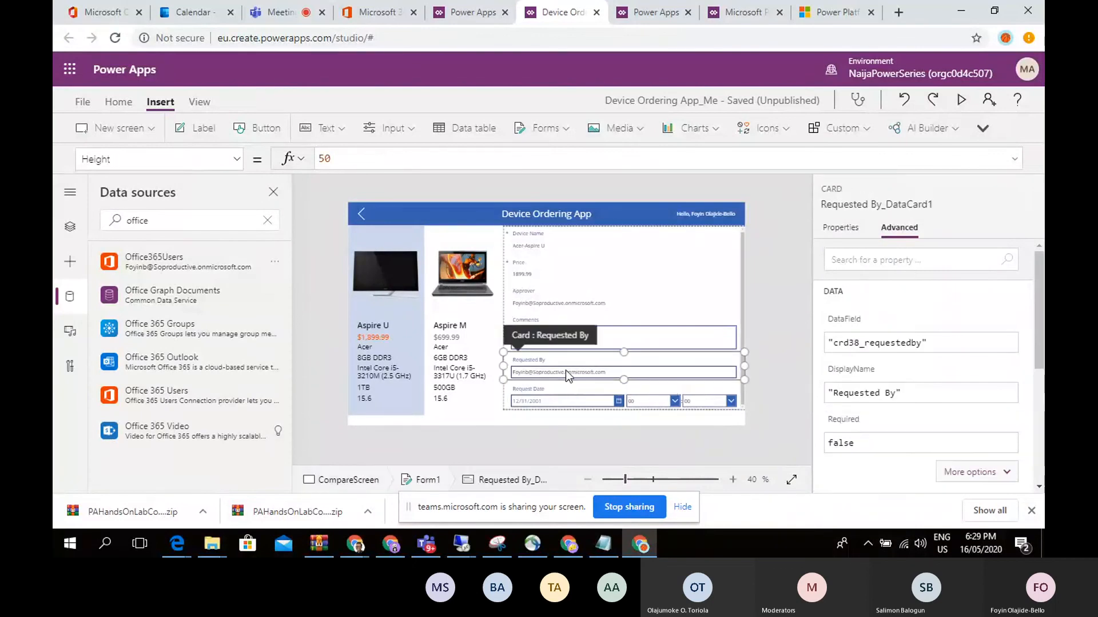
left_click(564, 372)
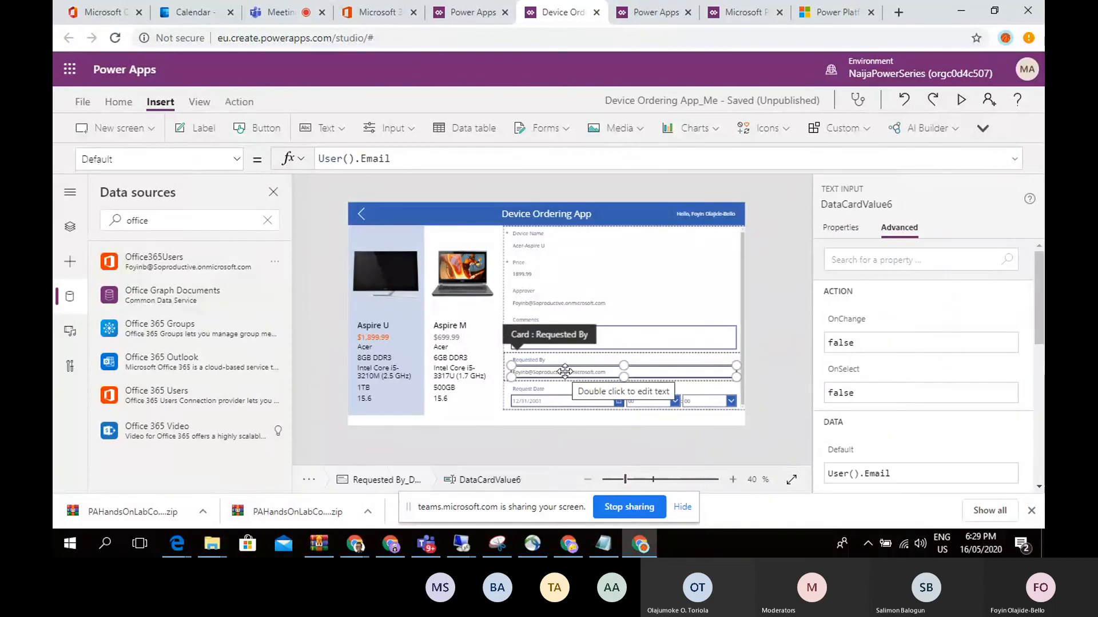
Step: Close the Data sources pane, expand the side navigation to show its labels, and reselect the Requested By text input
left_click(273, 193)
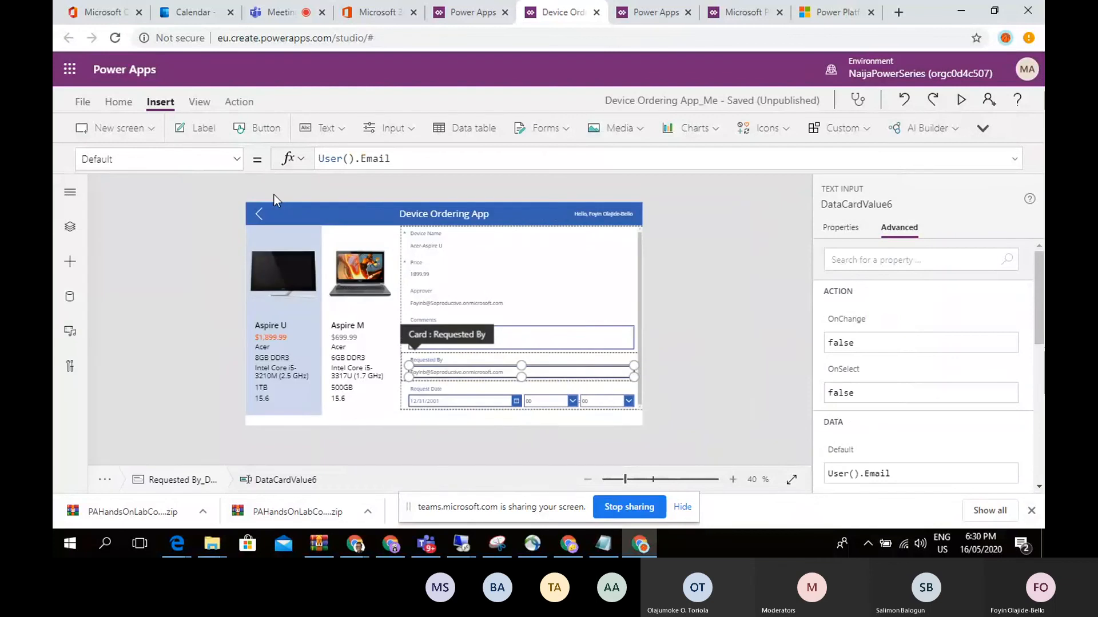
left_click(71, 194)
left_click(763, 357)
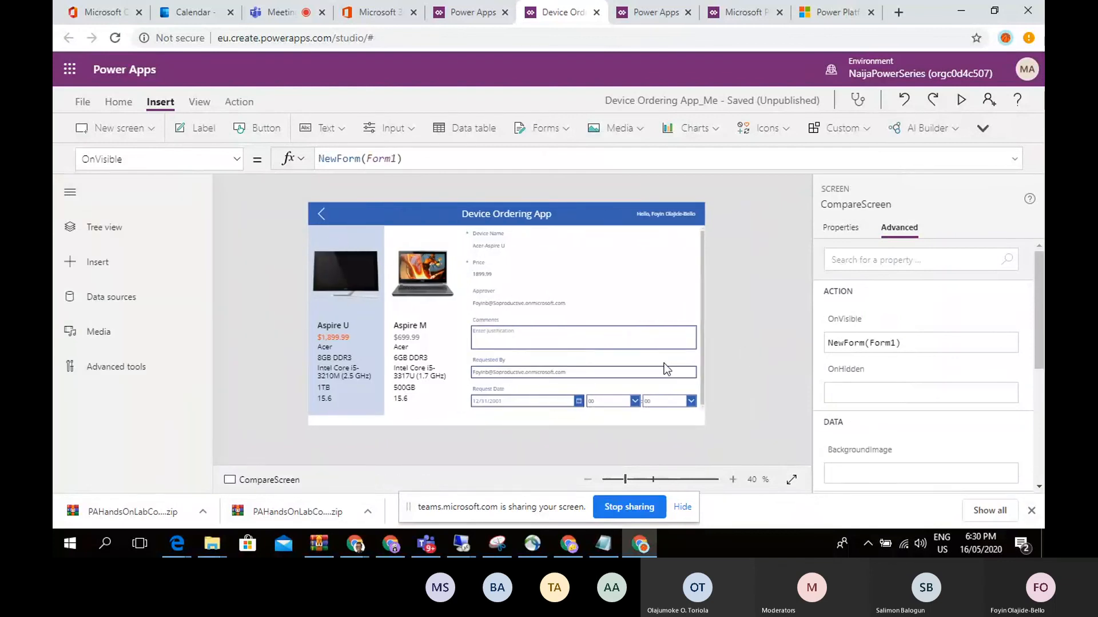
left_click(646, 369)
left_click(633, 371)
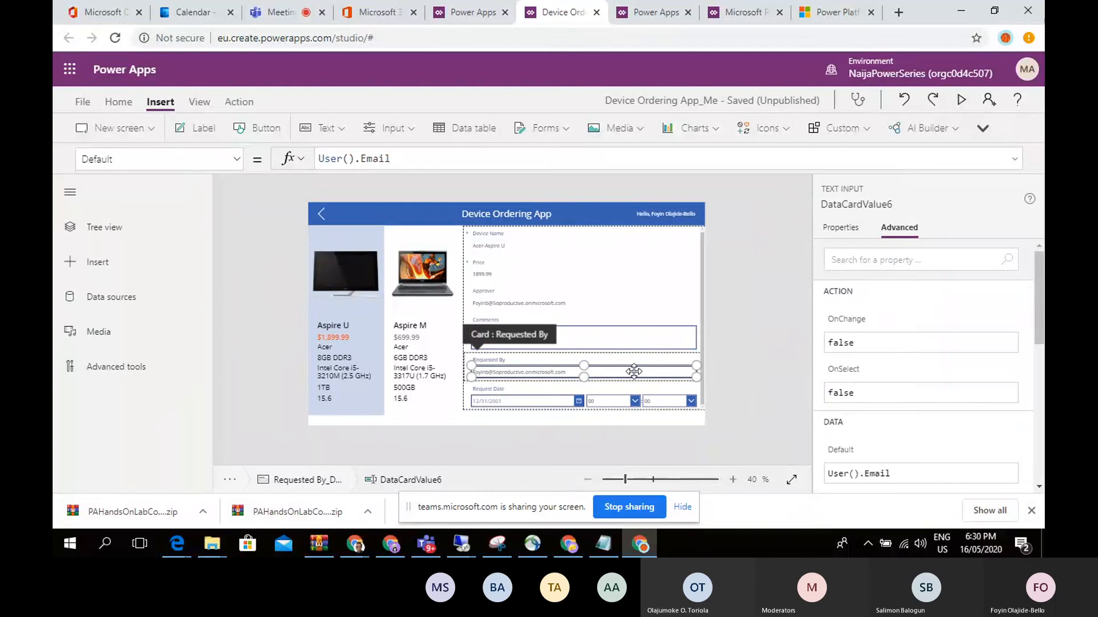
Step: Preview CompareScreen, then return to editing and dismiss the testing tip
left_click(760, 360)
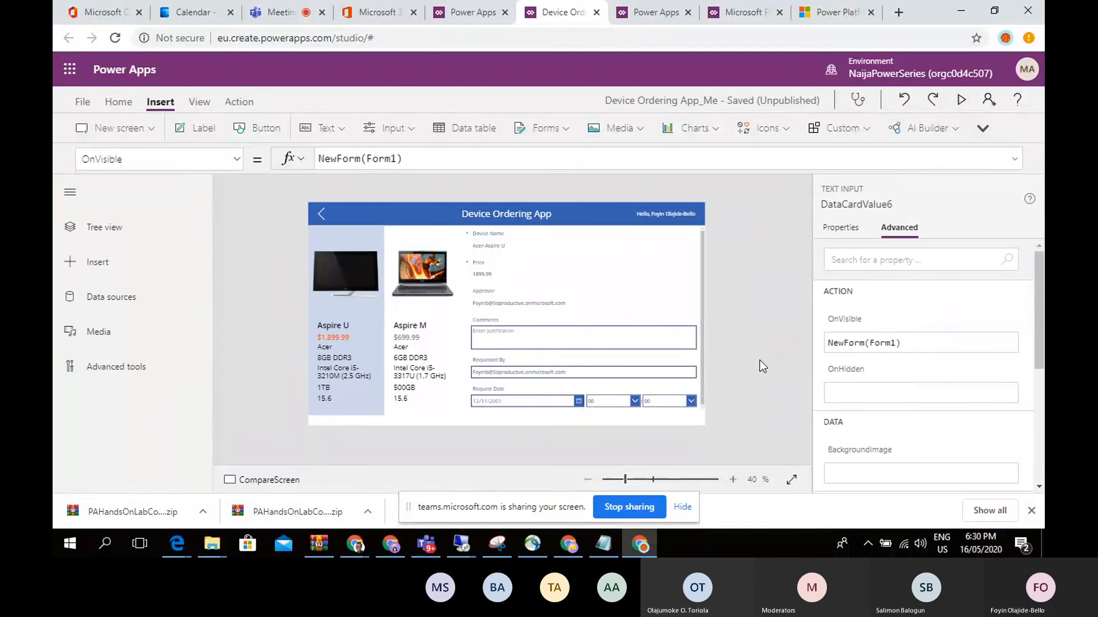
left_click(960, 100)
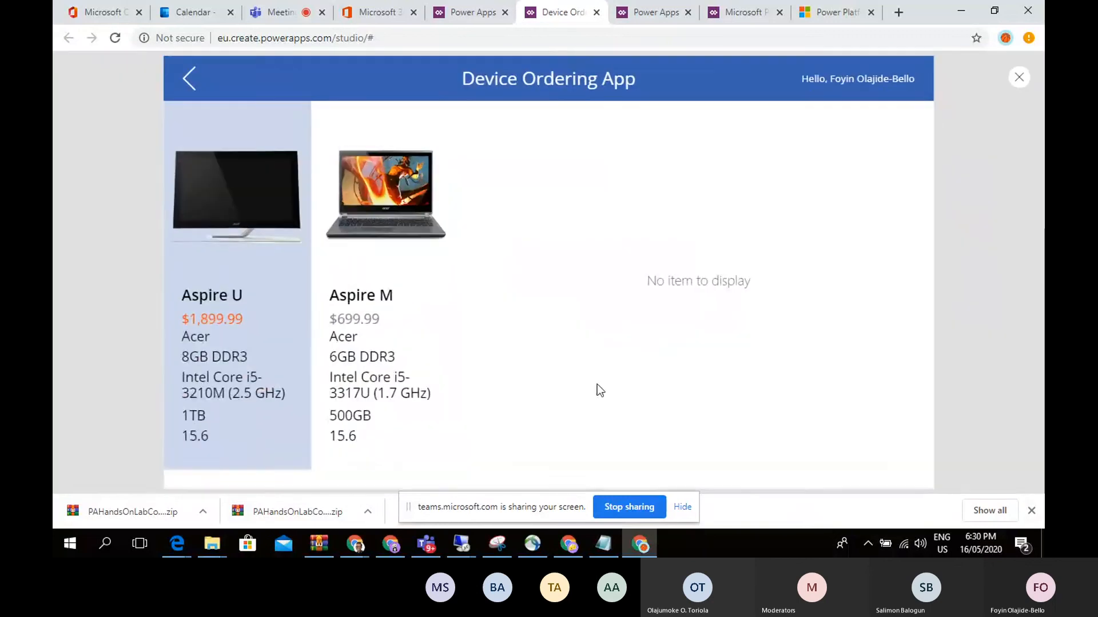
left_click(1019, 78)
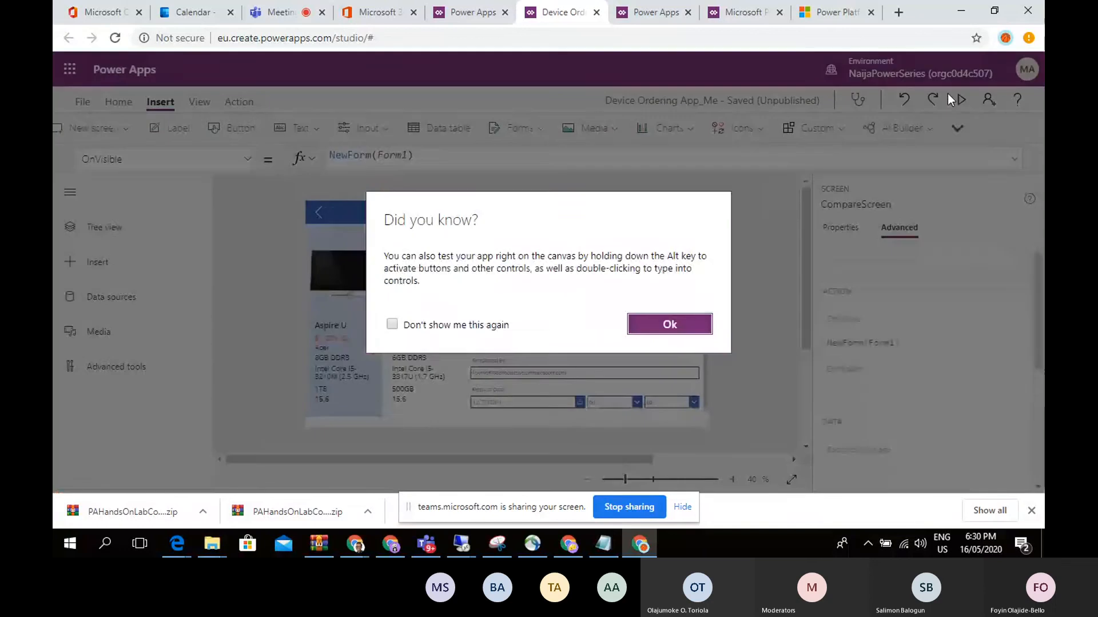
left_click(670, 325)
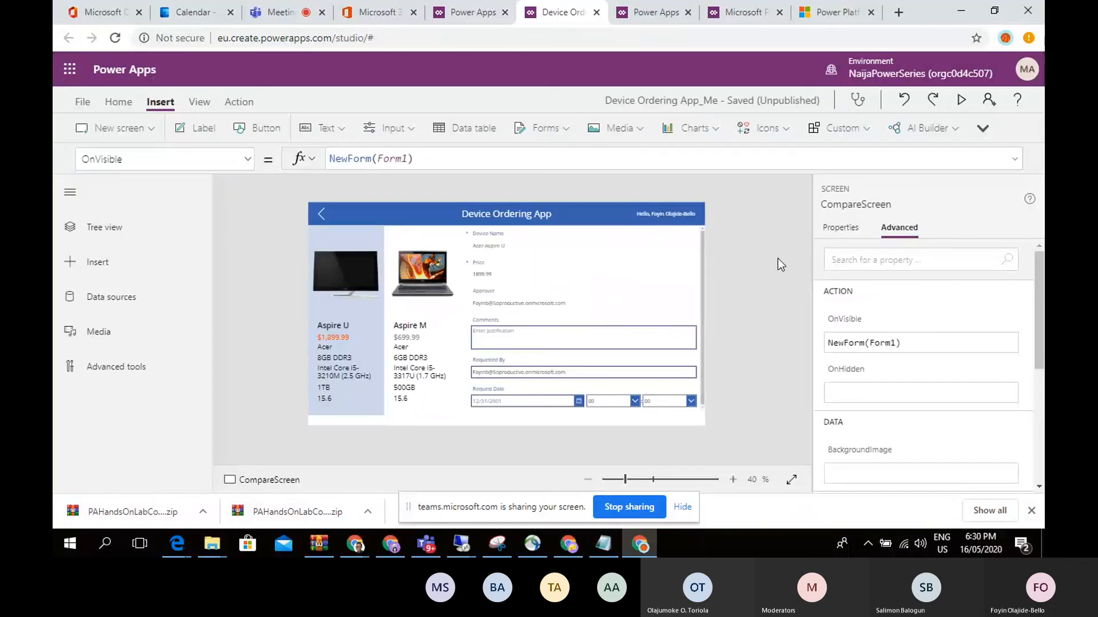
Step: Select the Requested By card, show its general properties, and display the tree of screens and controls
left_click(829, 233)
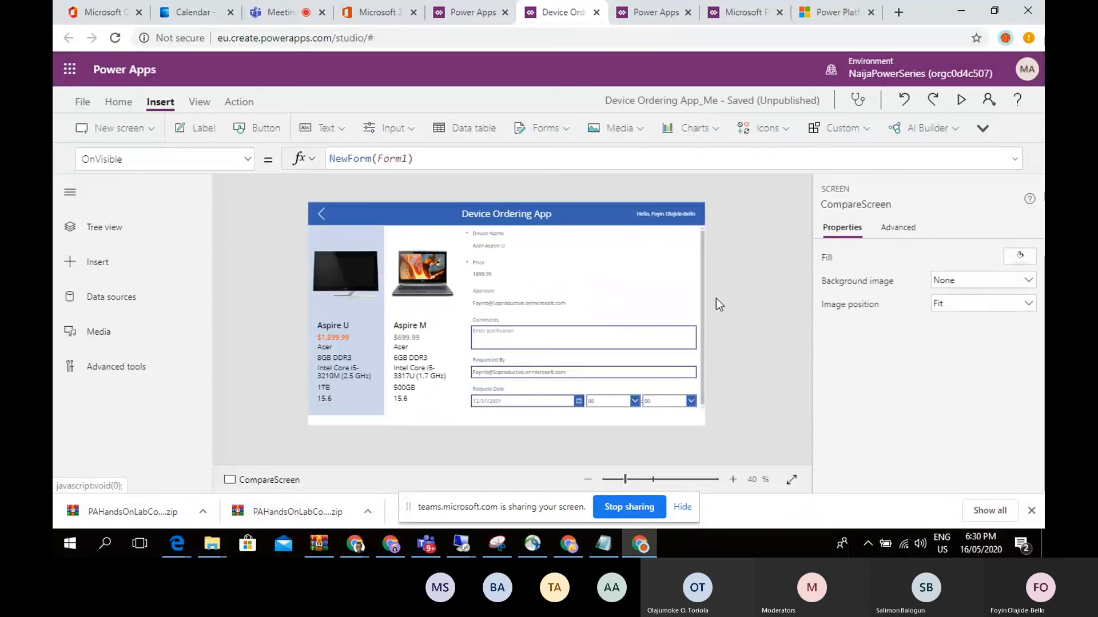
left_click(588, 330)
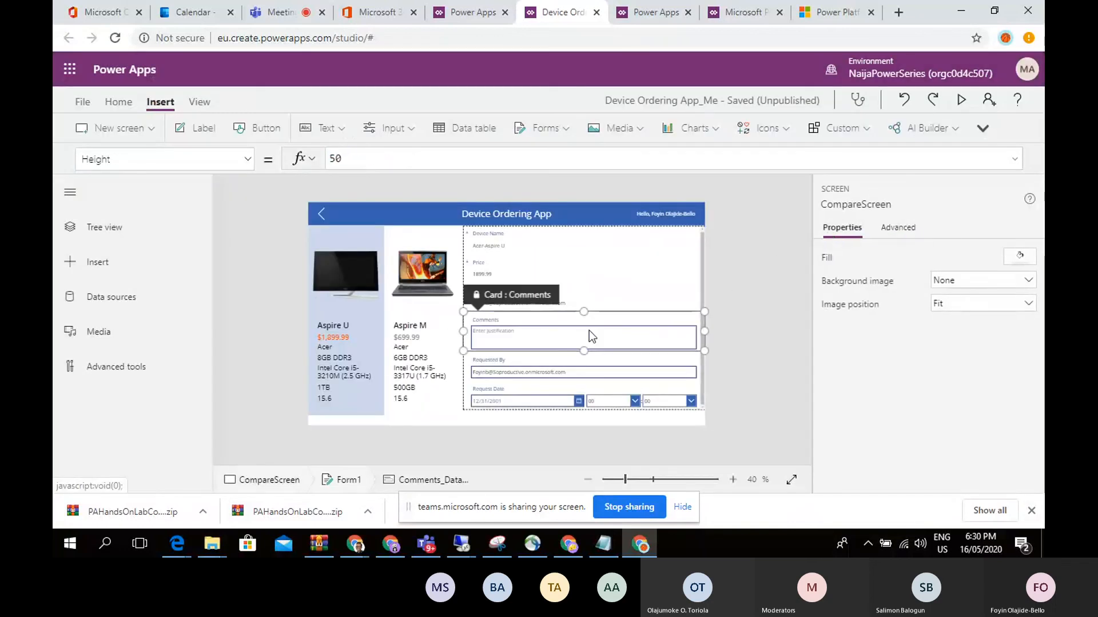
left_click(467, 364)
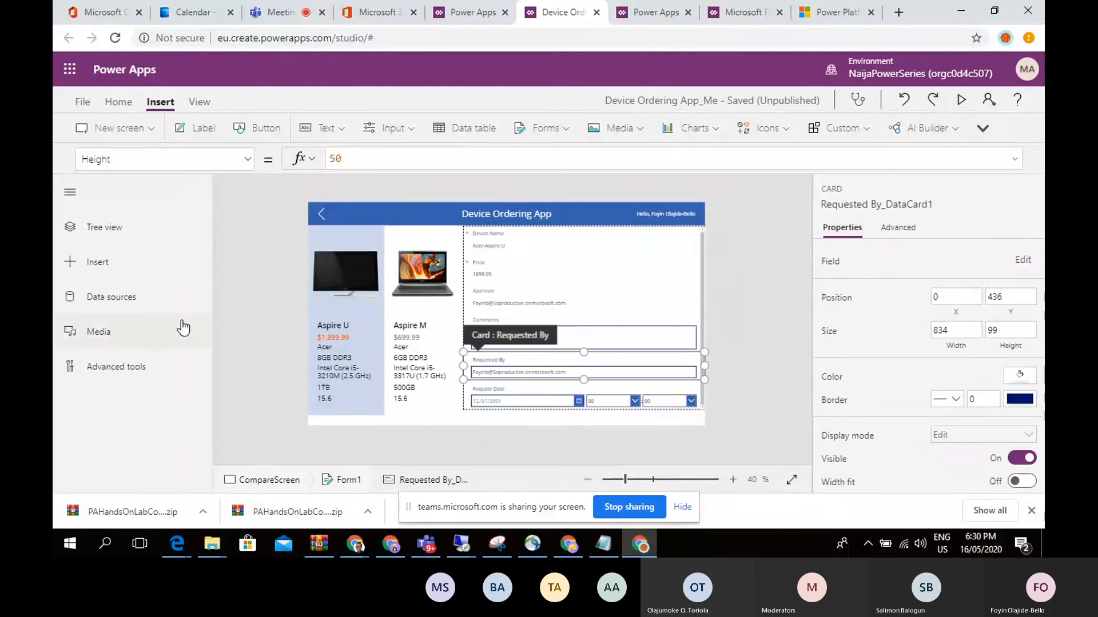
left_click(106, 229)
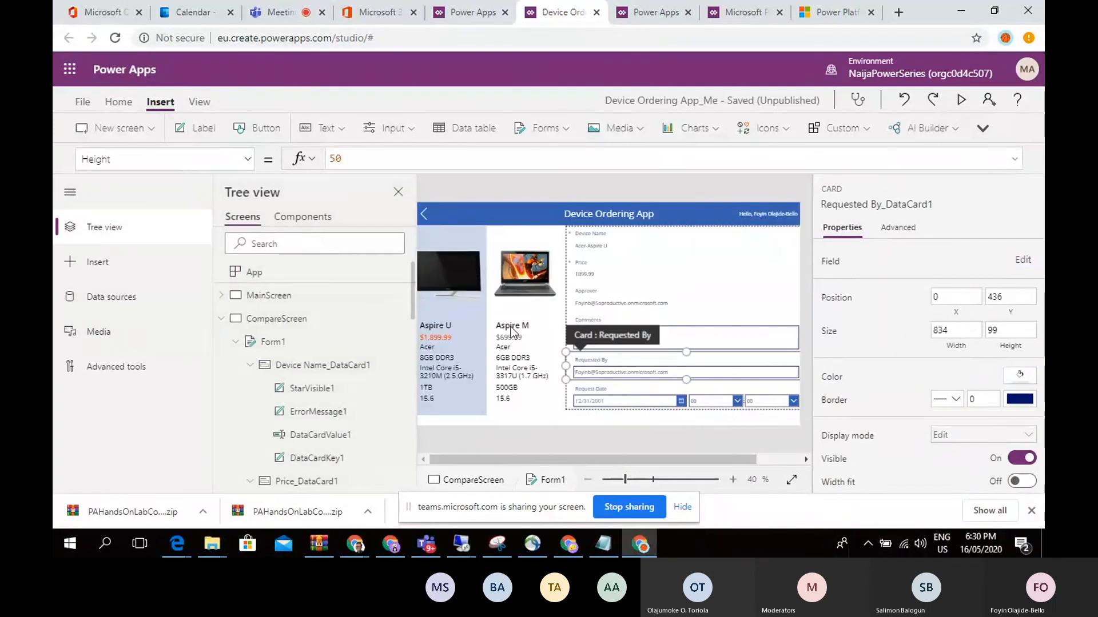
Step: Collapse the side navigation to icons only, keep the tree of screens and controls open, and select the Requested By text input
left_click(398, 192)
left_click(70, 193)
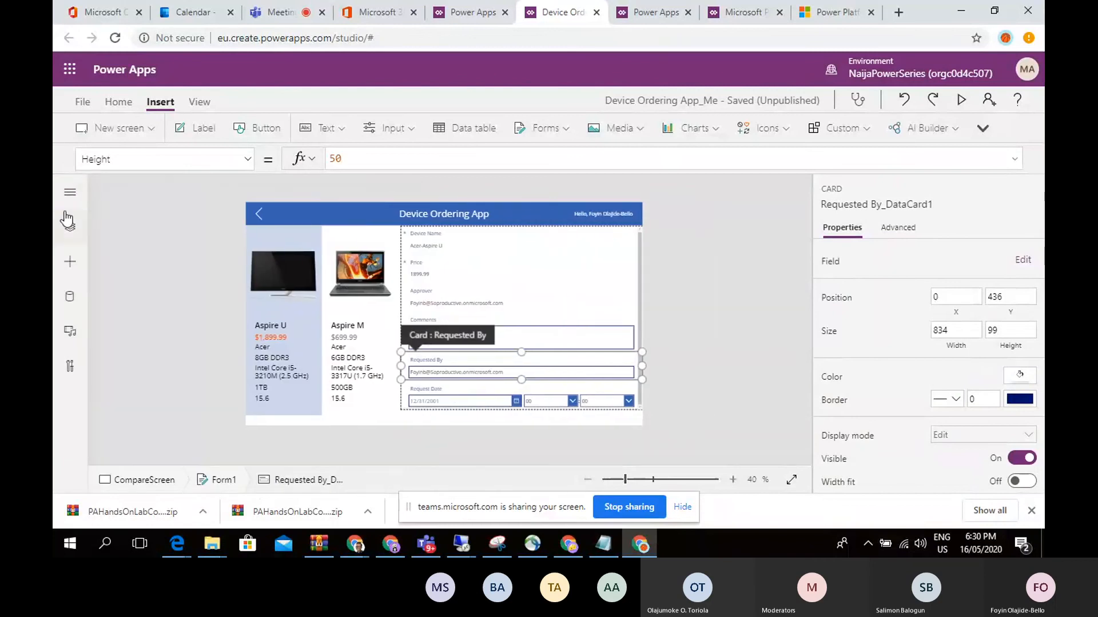
left_click(70, 227)
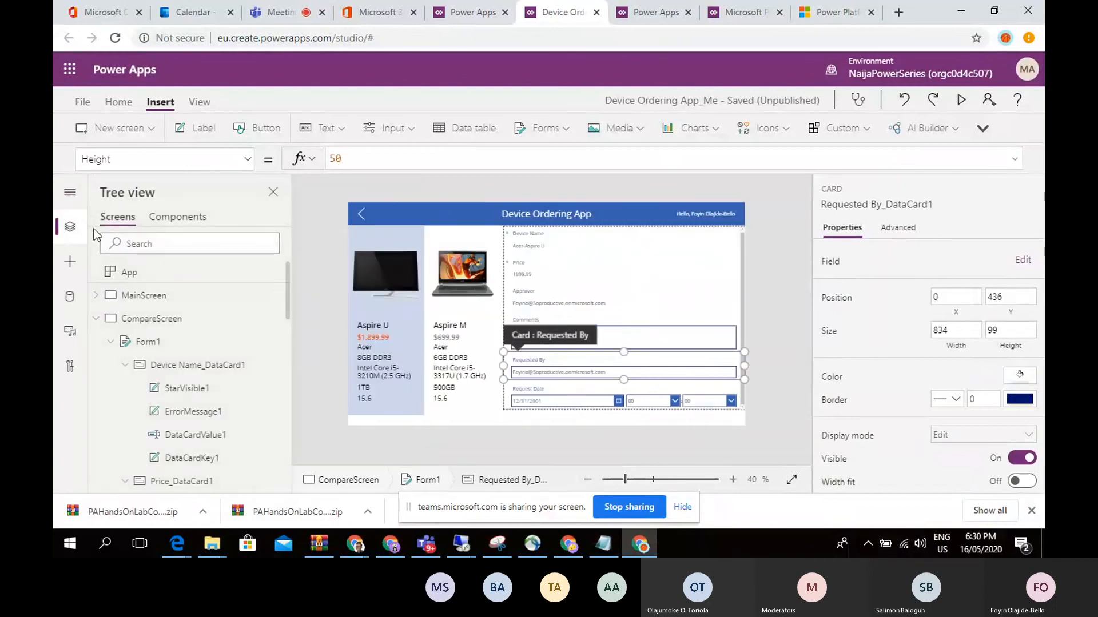
left_click(783, 383)
left_click(685, 375)
left_click(685, 375)
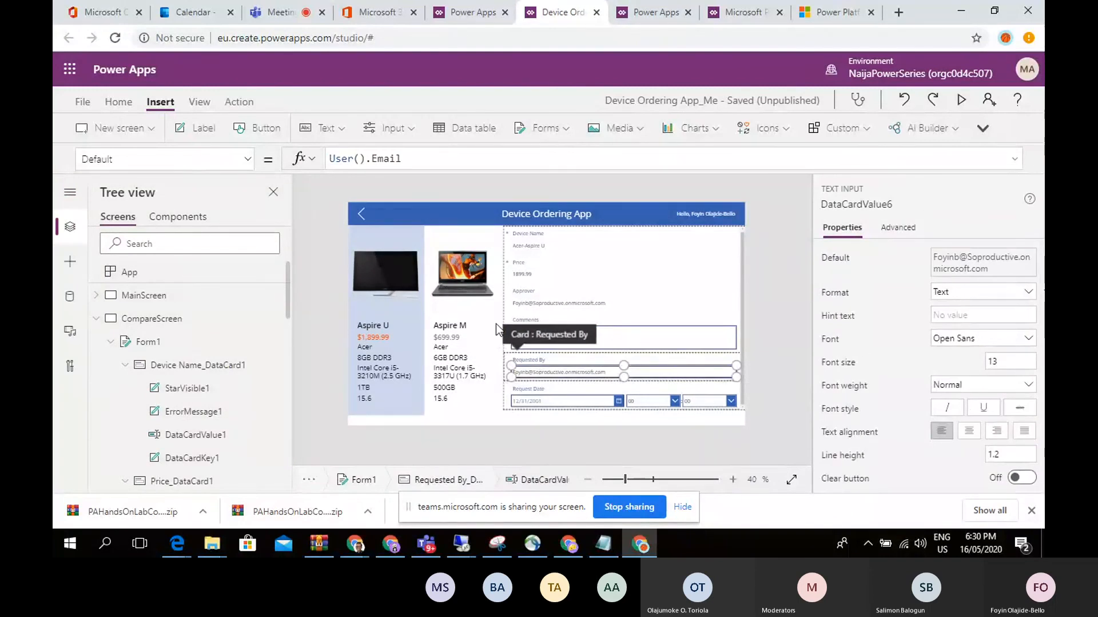
Step: Try New as the default mode of Form1 and set it back to Edit
left_click(198, 349)
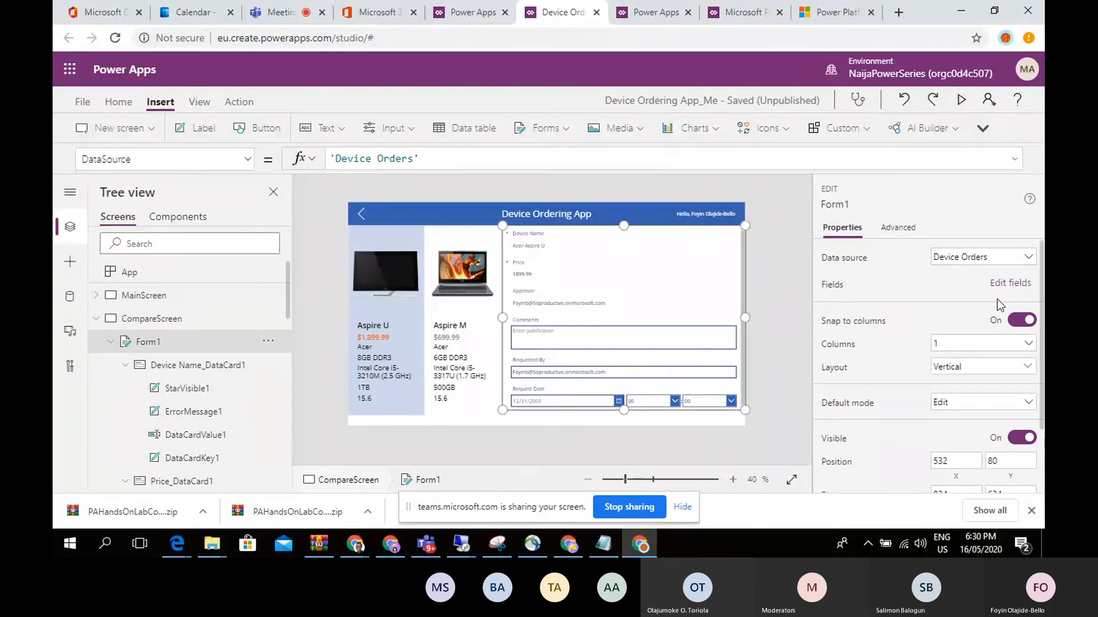
left_click(1004, 407)
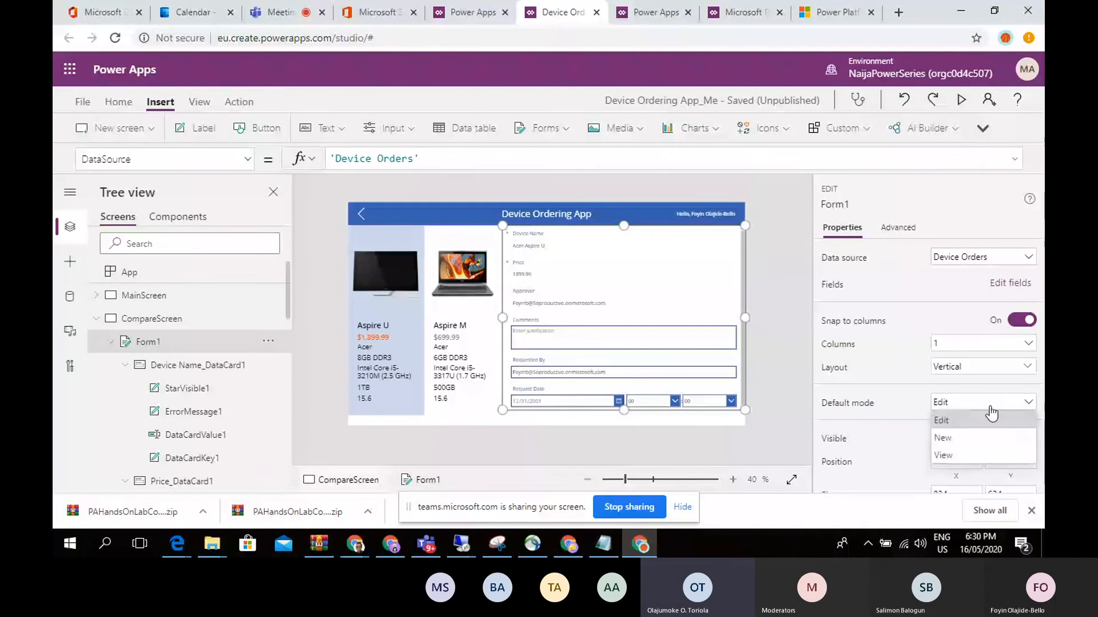
left_click(972, 438)
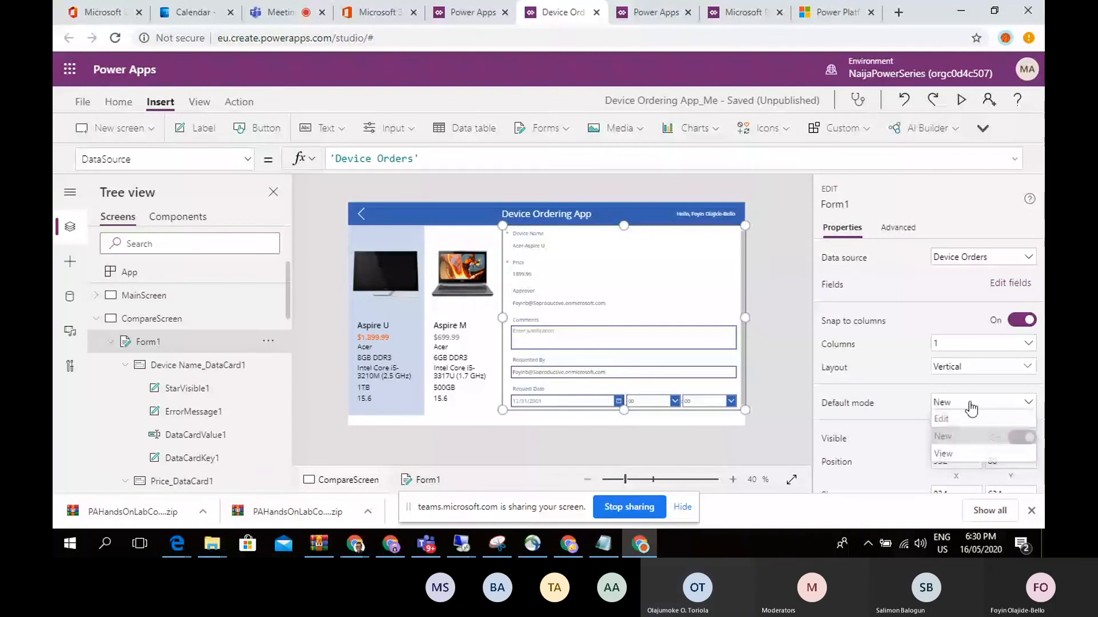
left_click(969, 419)
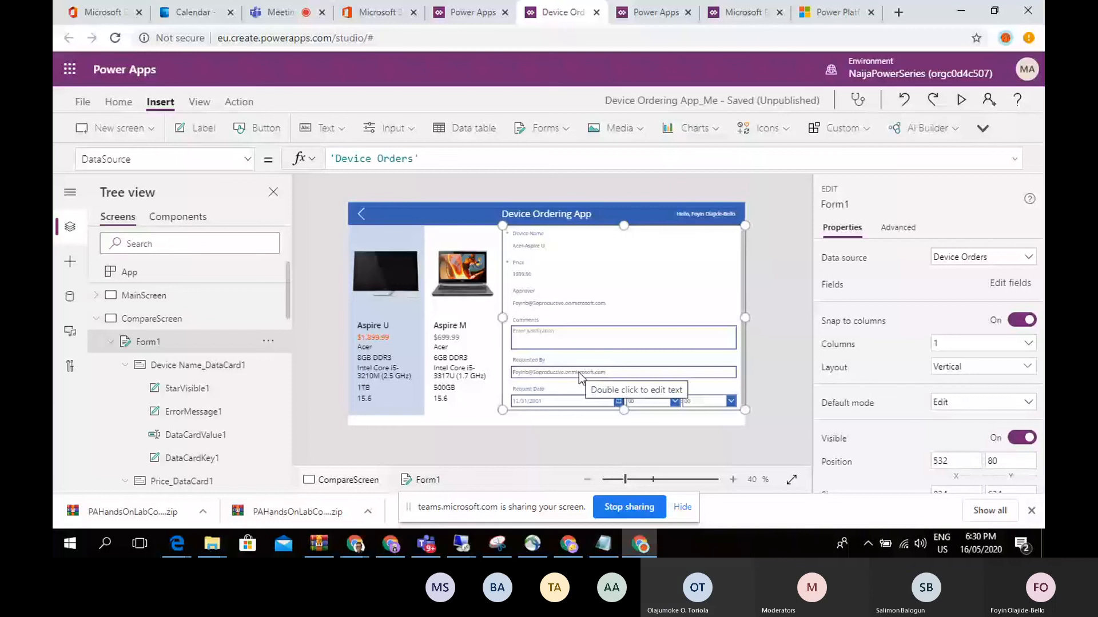
Step: Reselect the Requested By text input and look through the list of its formula properties
left_click(580, 379)
left_click(576, 373)
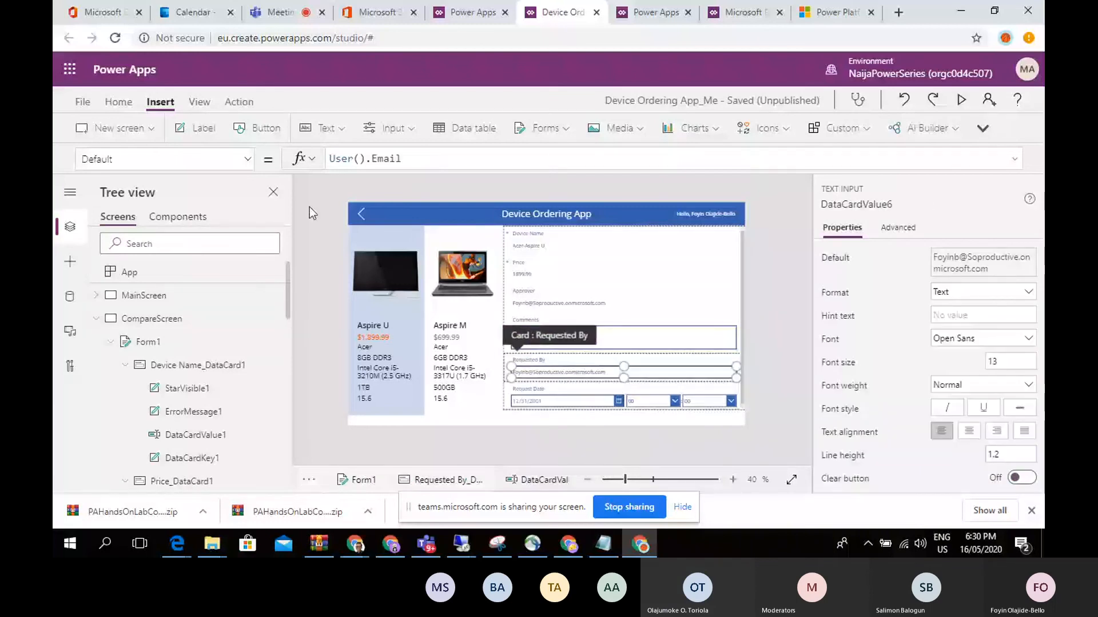
left_click(247, 161)
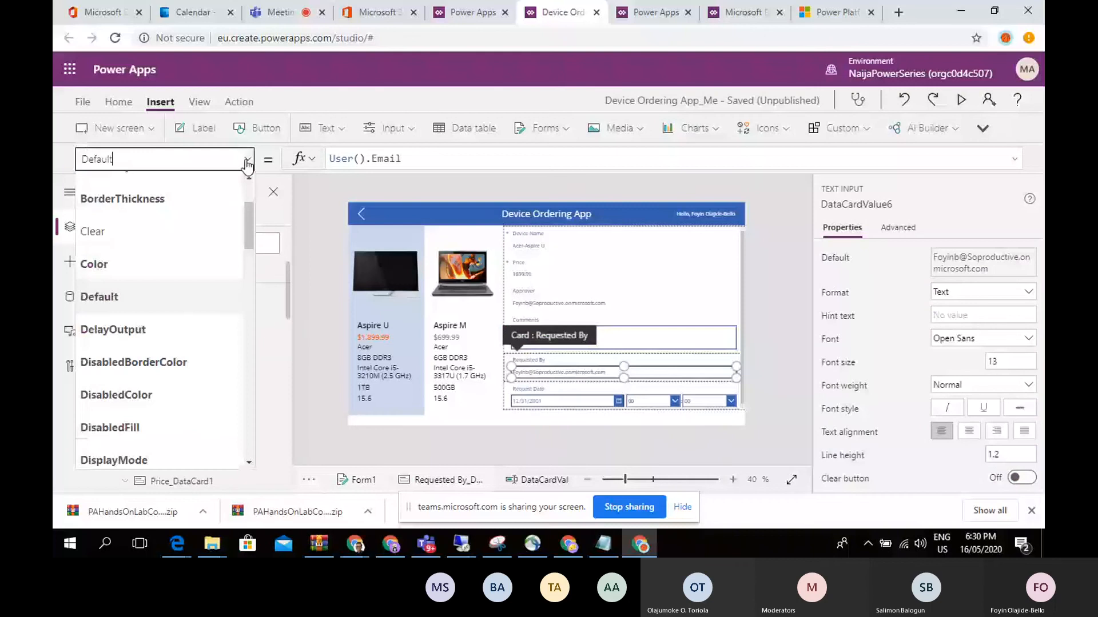
scroll(248, 197, "up", 3)
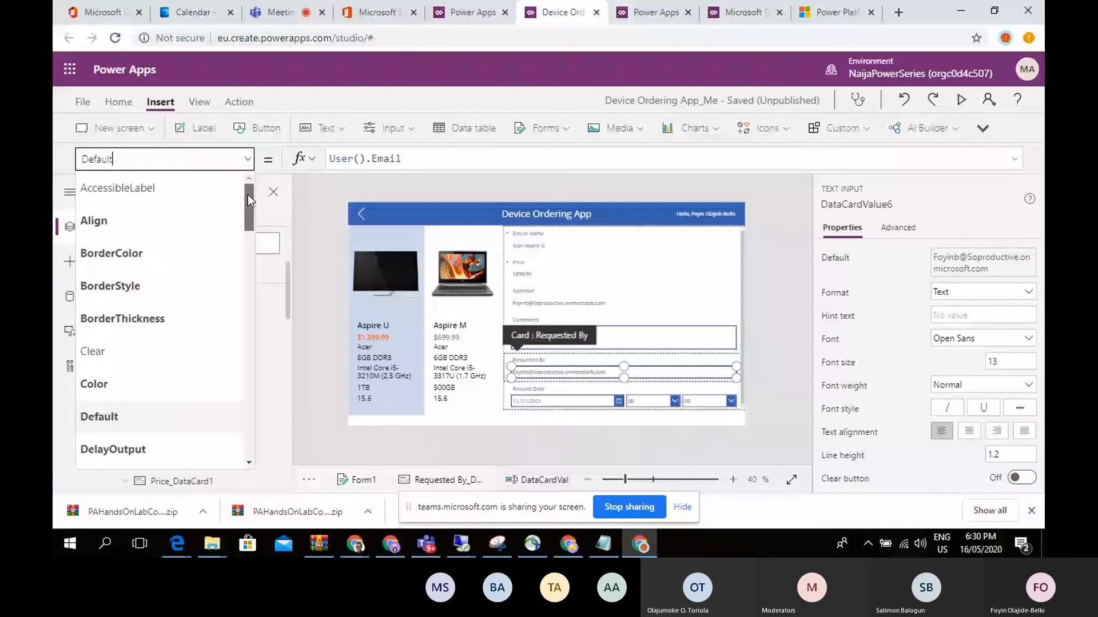
left_click_drag(248, 195, 313, 202)
left_click_drag(298, 229, 258, 317)
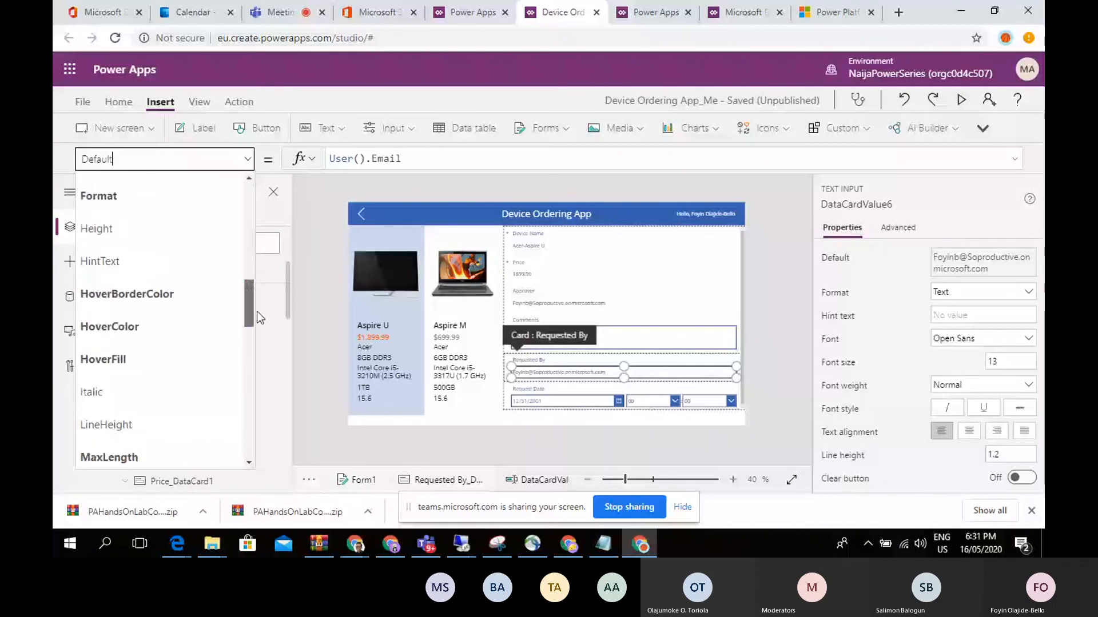
Step: Set the DisplayMode property of the Requested By card's text input to DisplayMode.View
left_click(564, 390)
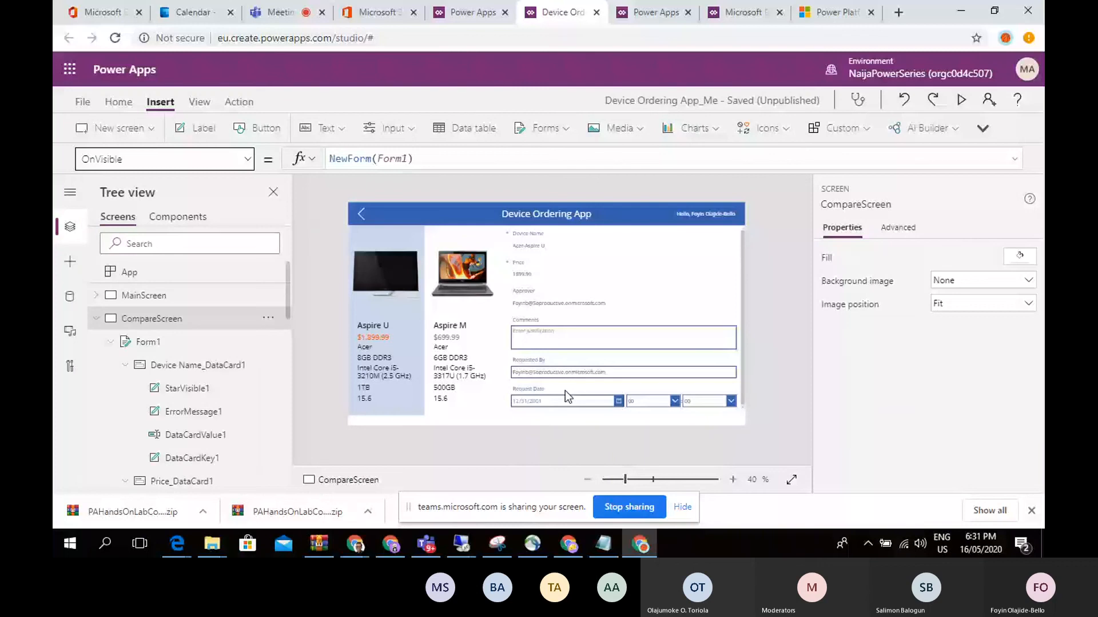
left_click(562, 374)
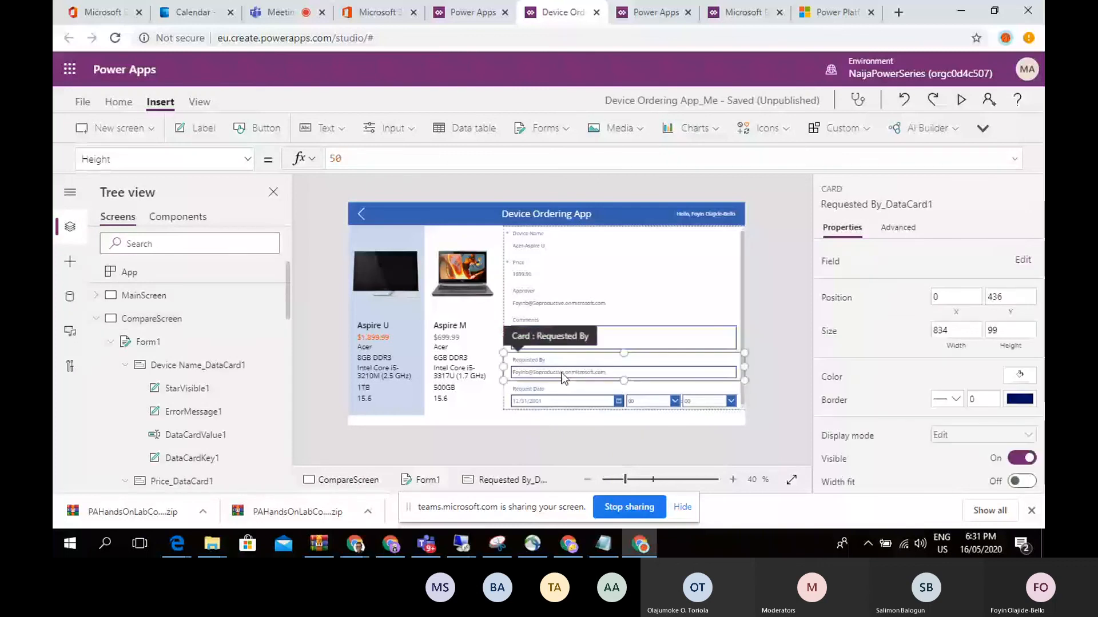
left_click(561, 374)
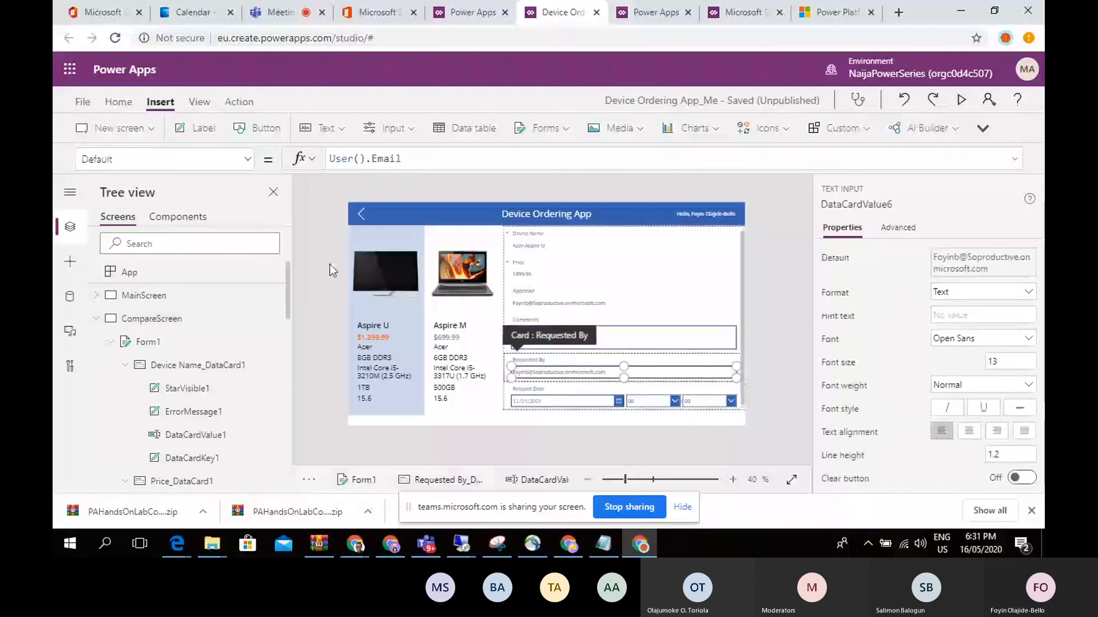
left_click(248, 160)
left_click_drag(250, 223, 254, 273)
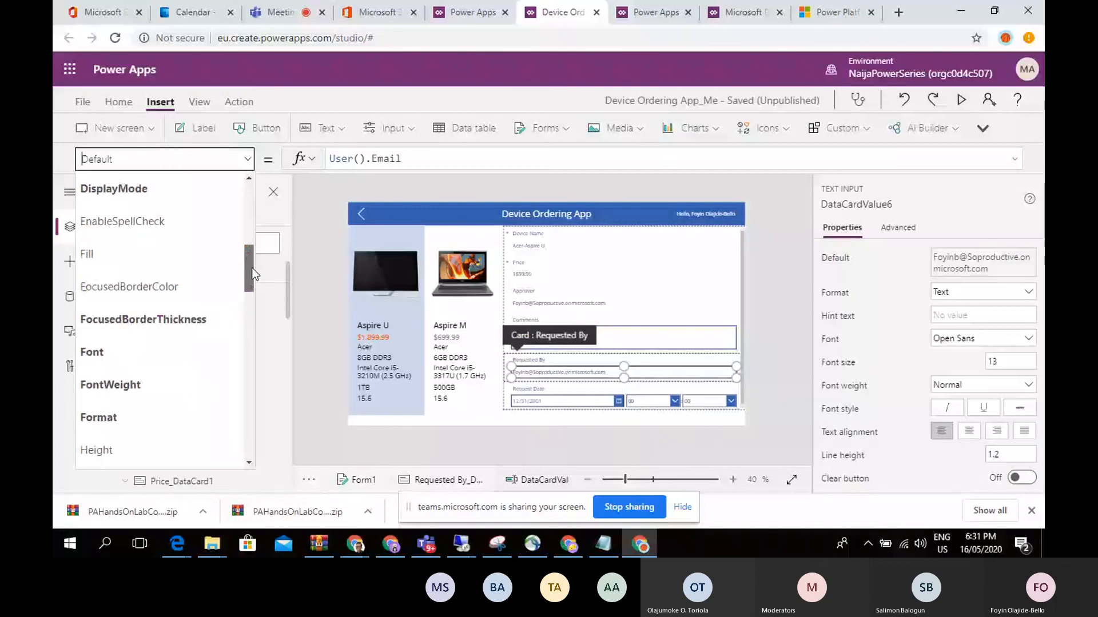
left_click_drag(253, 274, 254, 264)
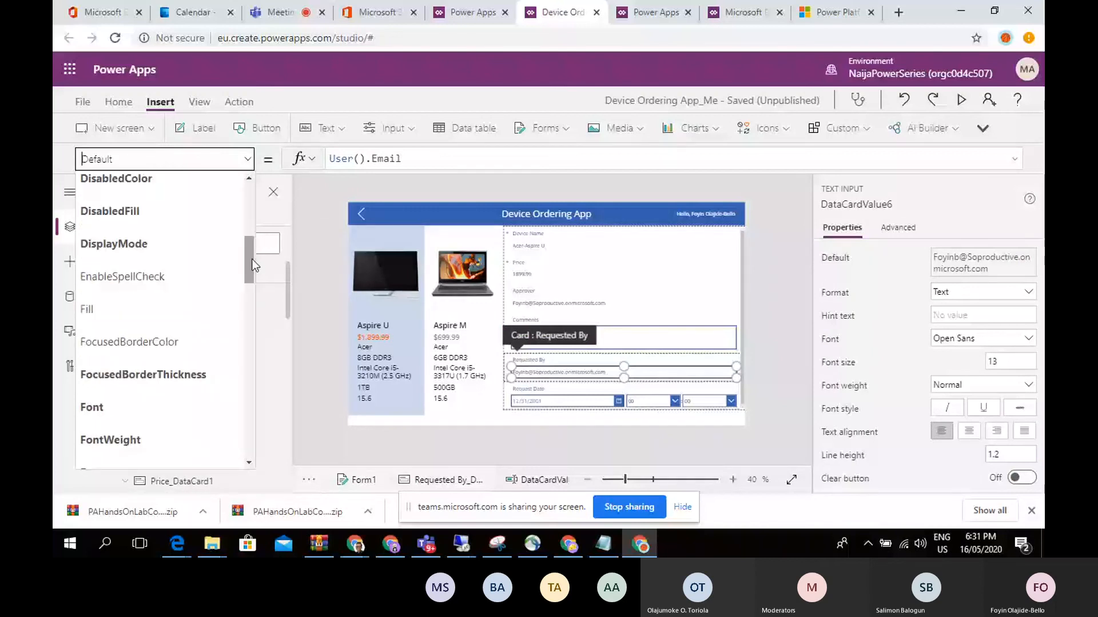
left_click(115, 243)
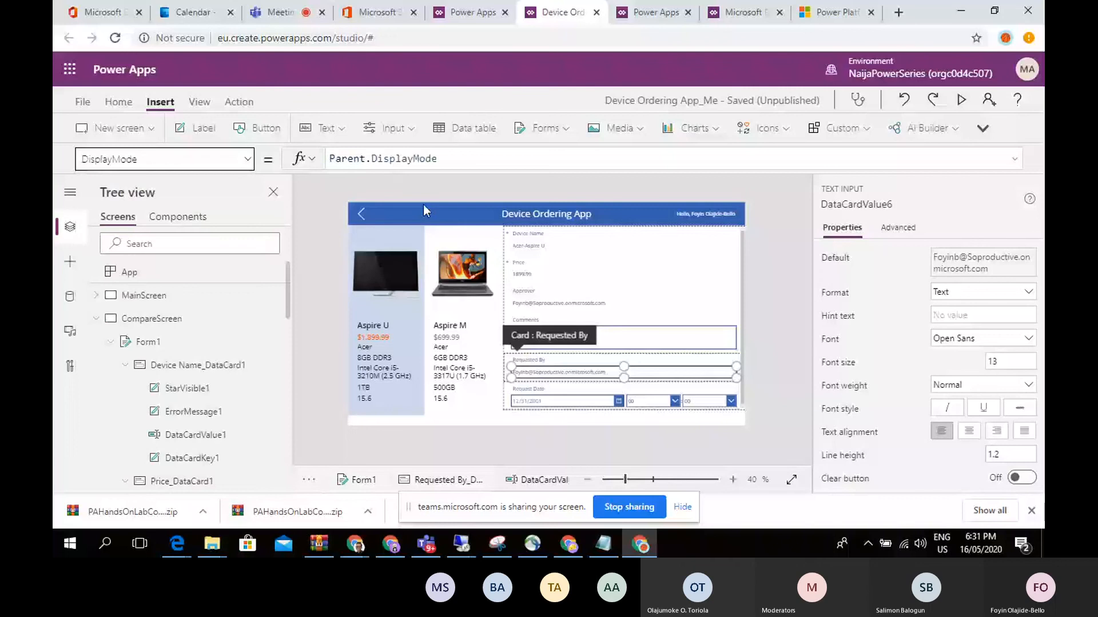
left_click(466, 158)
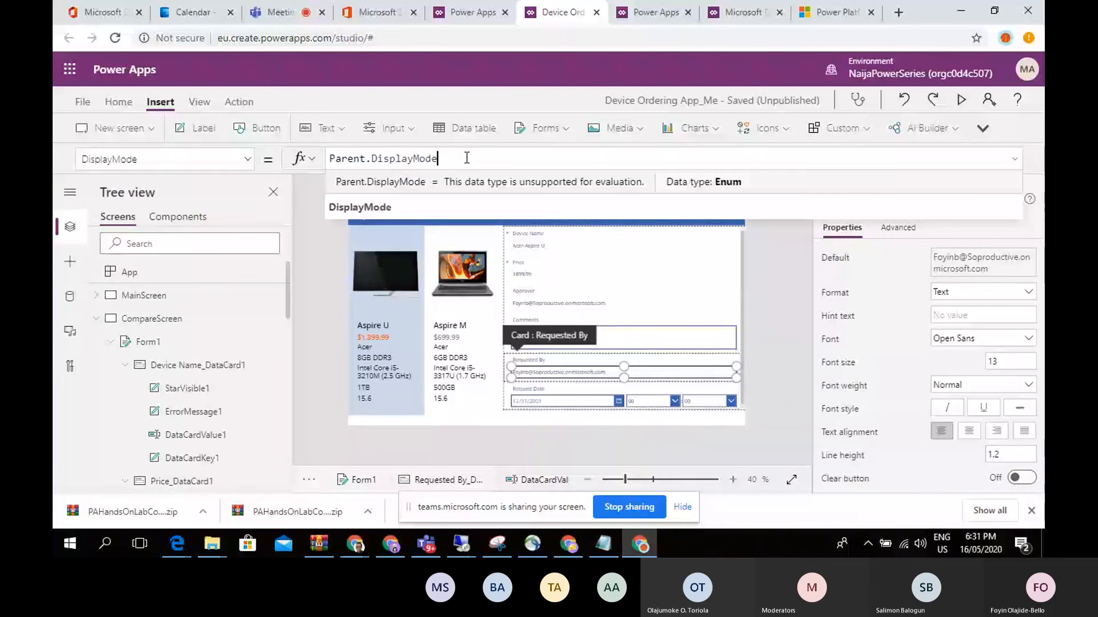
key("ctrl+a")
key("BackSpace")
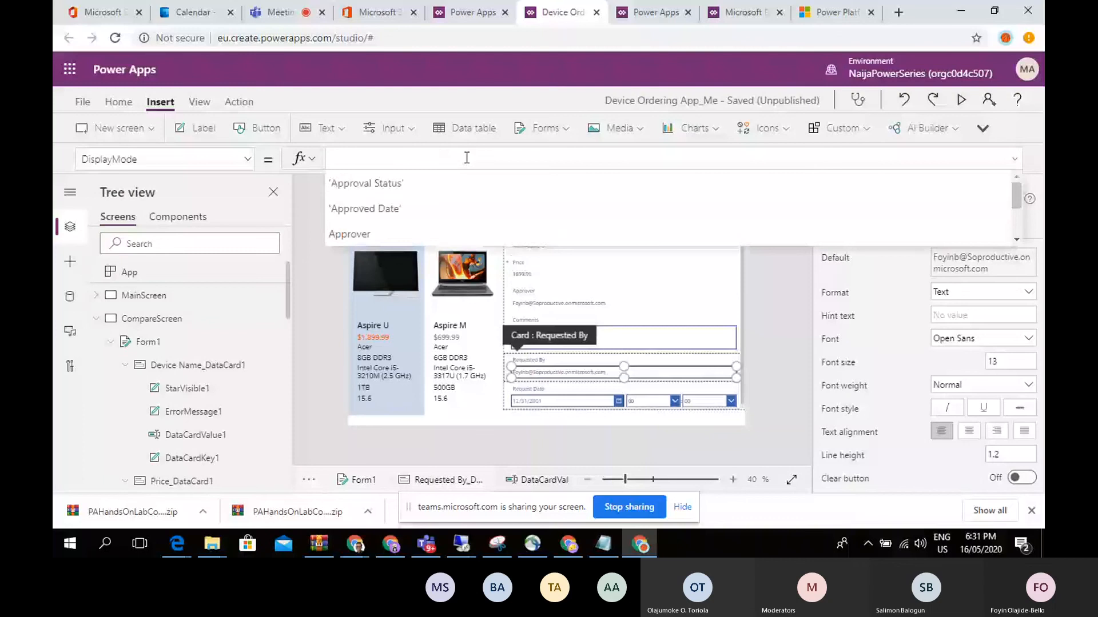
type("D")
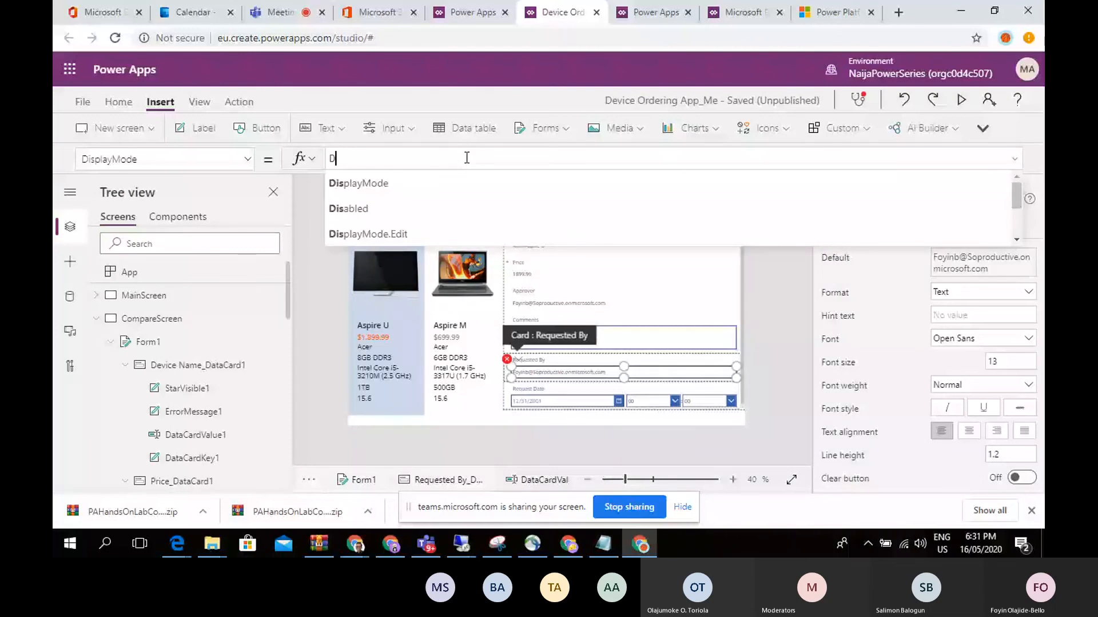
left_click(469, 183)
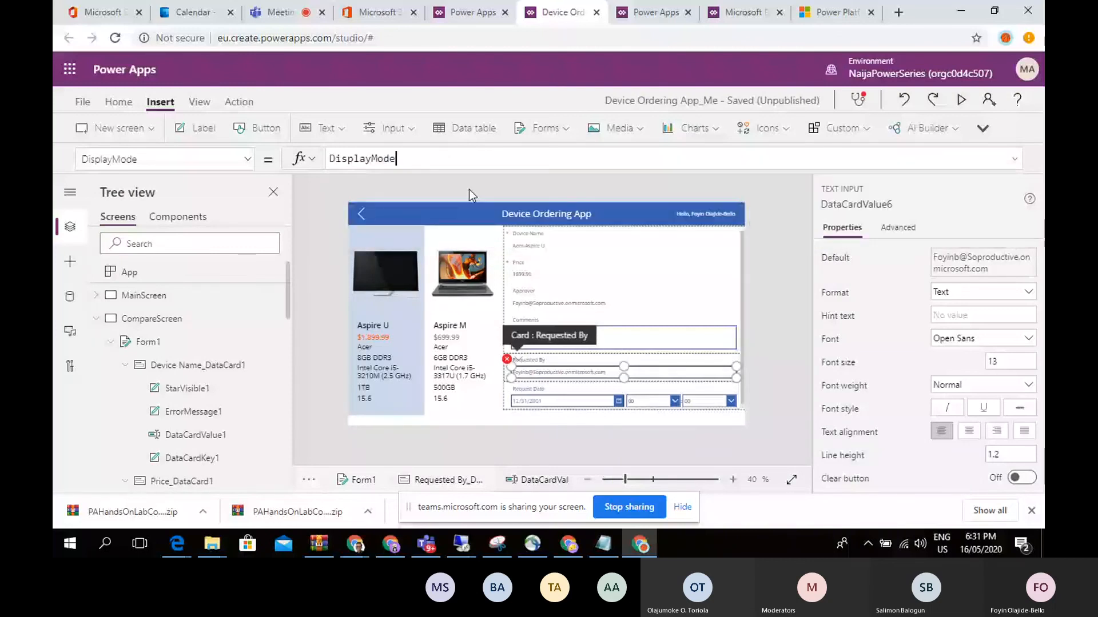
left_click(445, 153)
type(".")
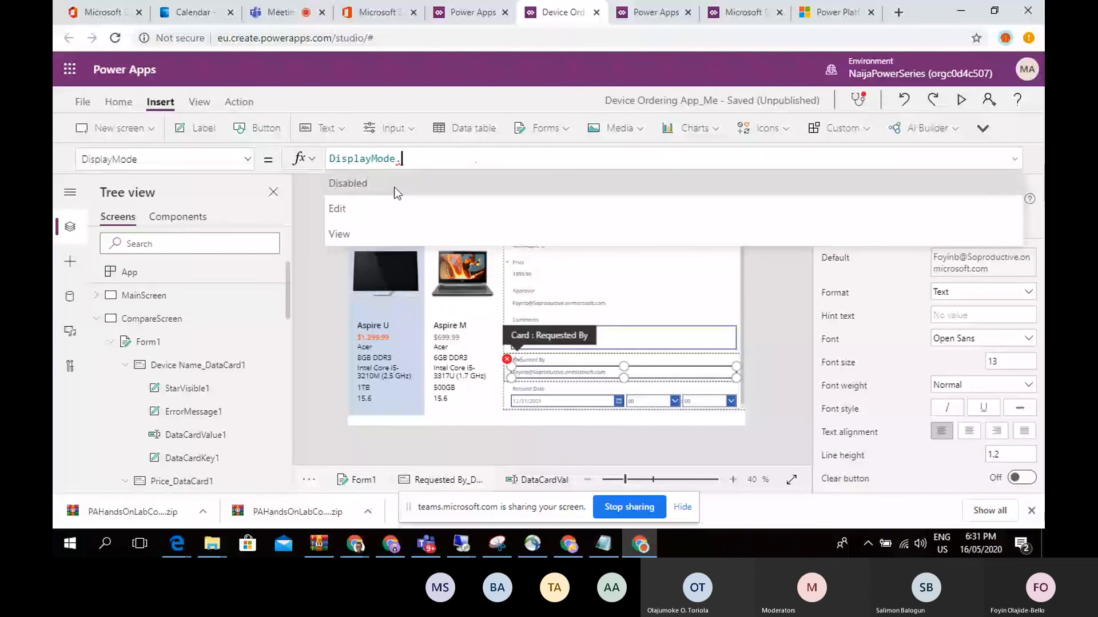
left_click(391, 230)
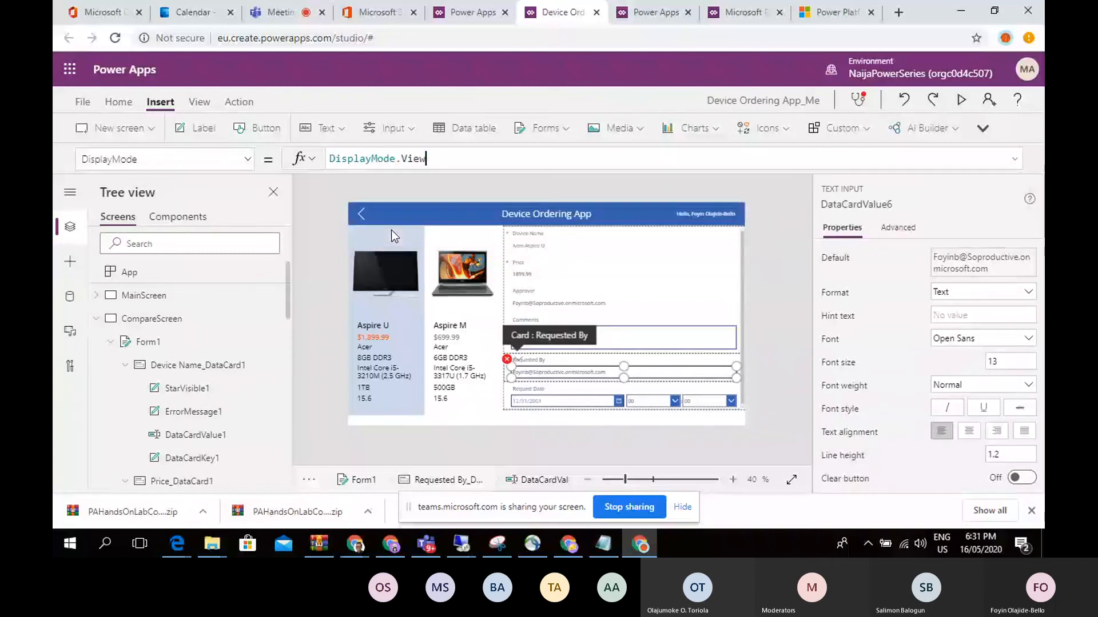
left_click(770, 348)
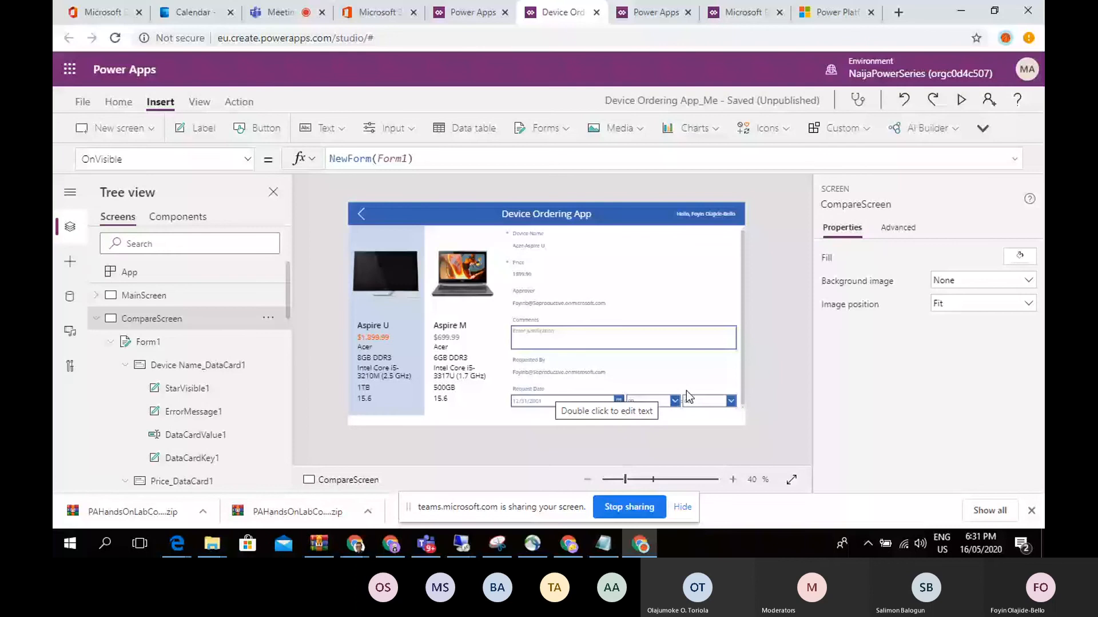
Step: Unlock the Request Date card's properties for editing, with its date picker selected
left_click(551, 396)
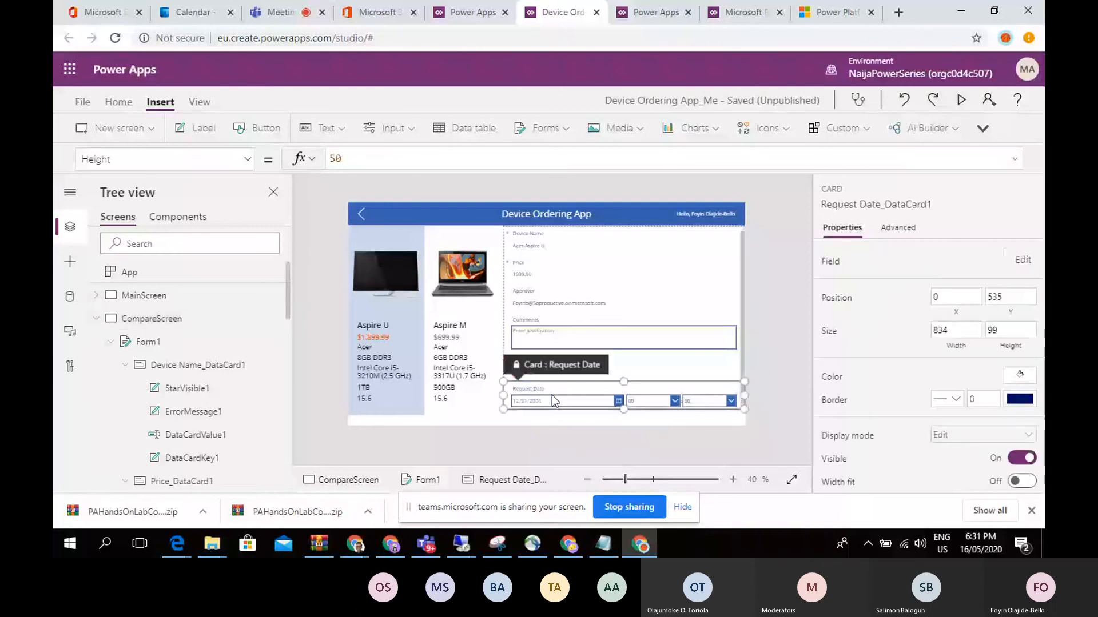
left_click(552, 396)
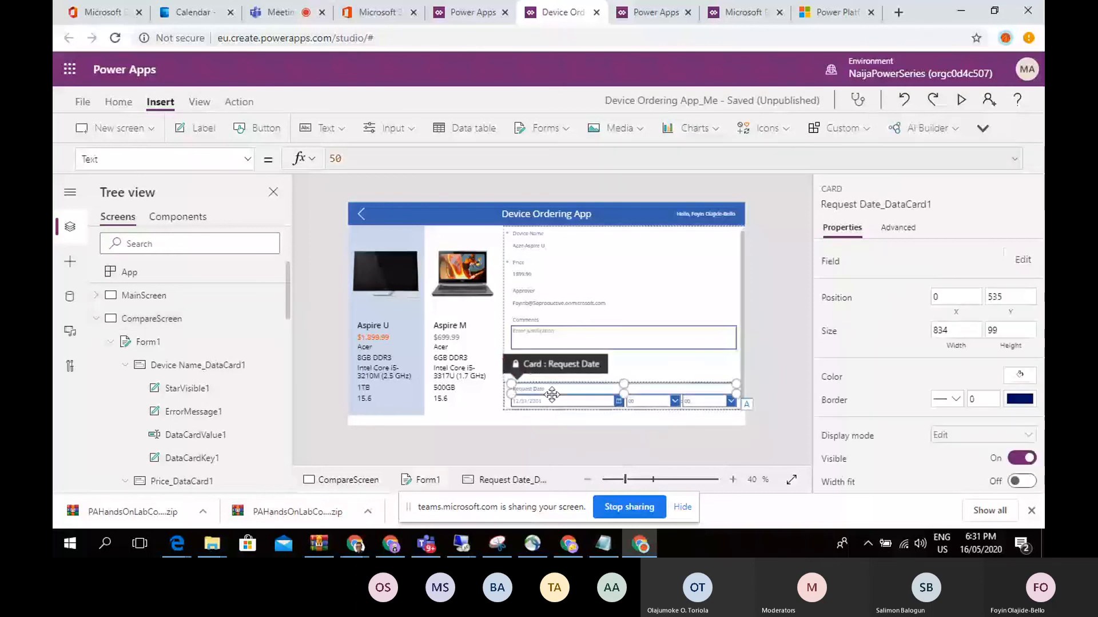
left_click(551, 395)
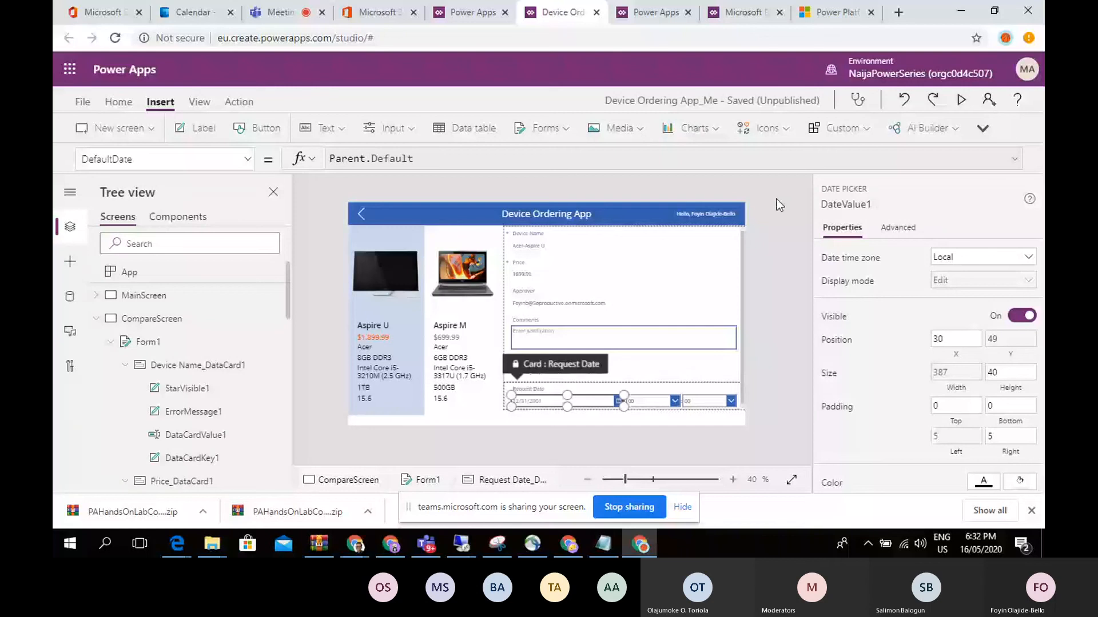
left_click(898, 227)
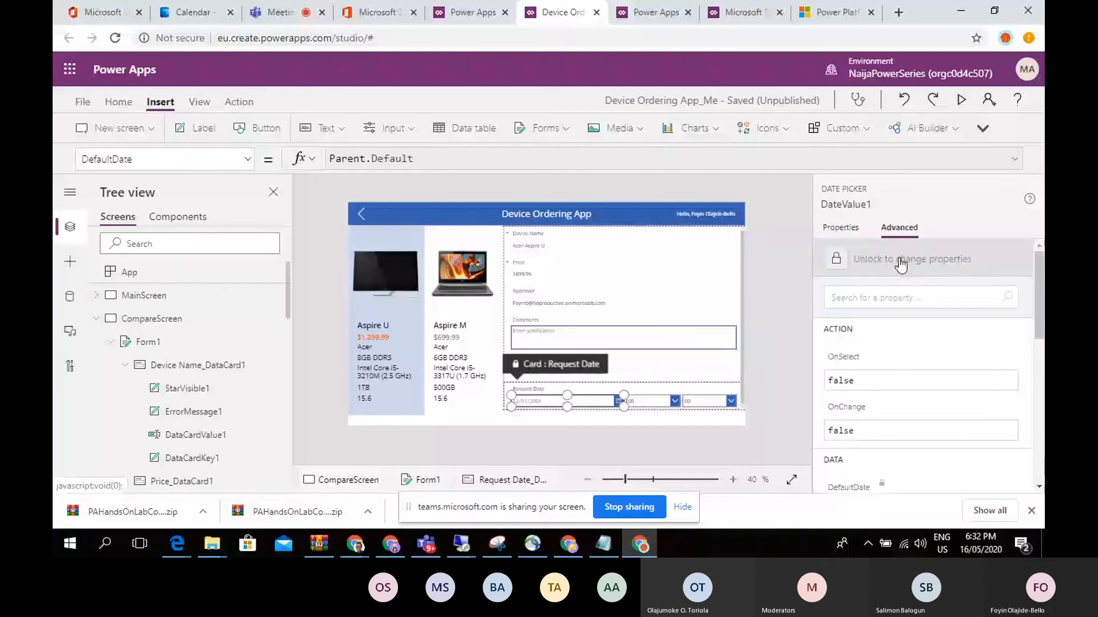
left_click(900, 264)
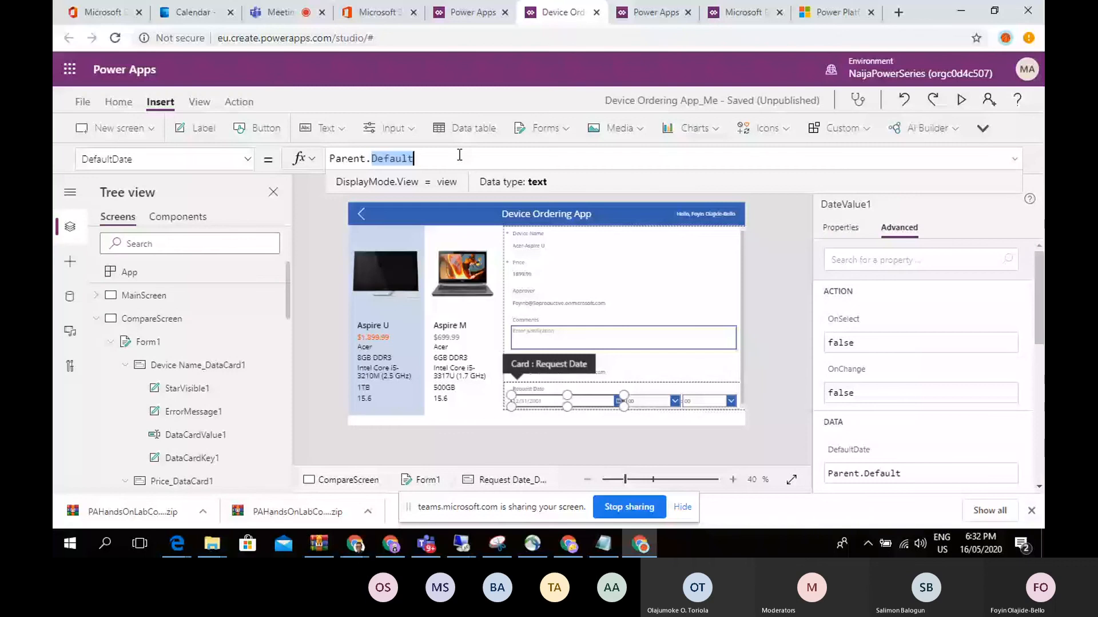
Step: Set the DefaultDate of the Request Date card's date picker to Today()
key("ctrl+a")
type("Toda")
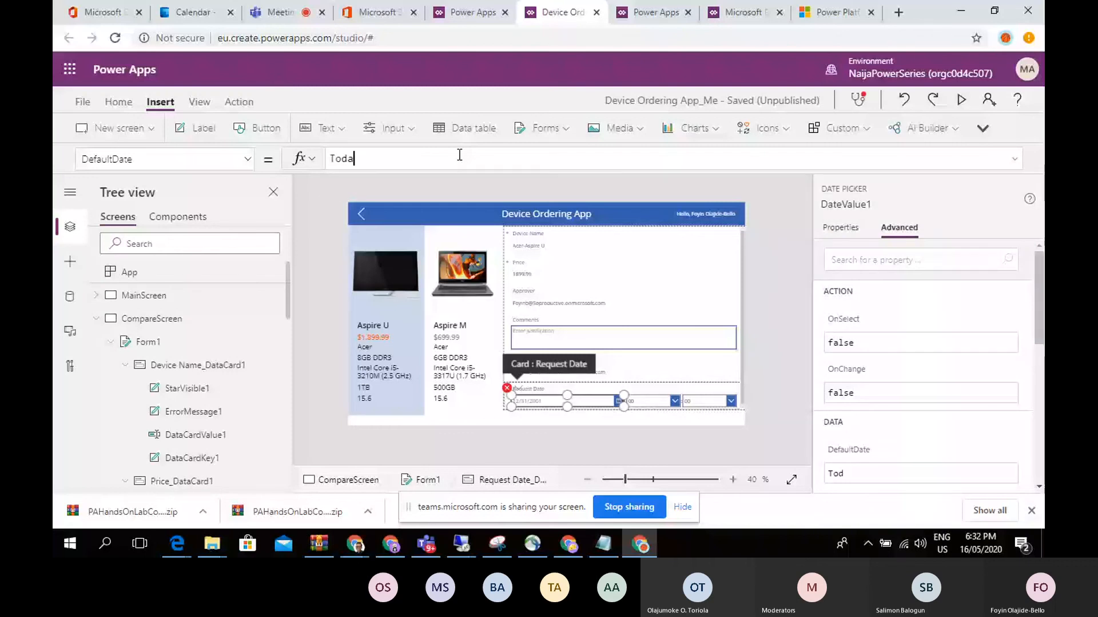
type("y(")
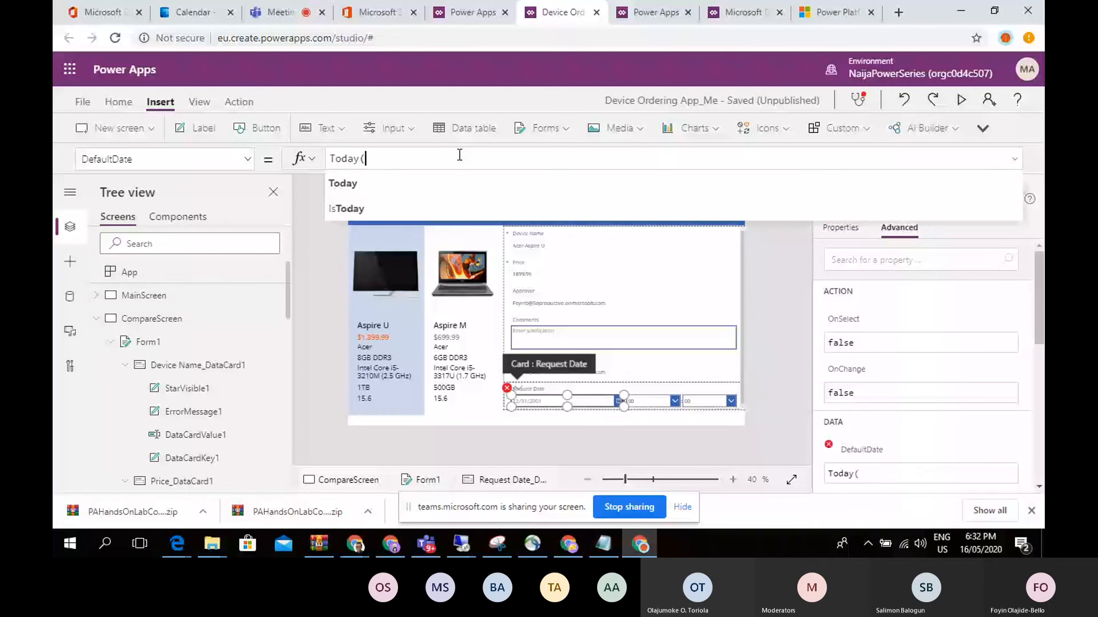
type(")")
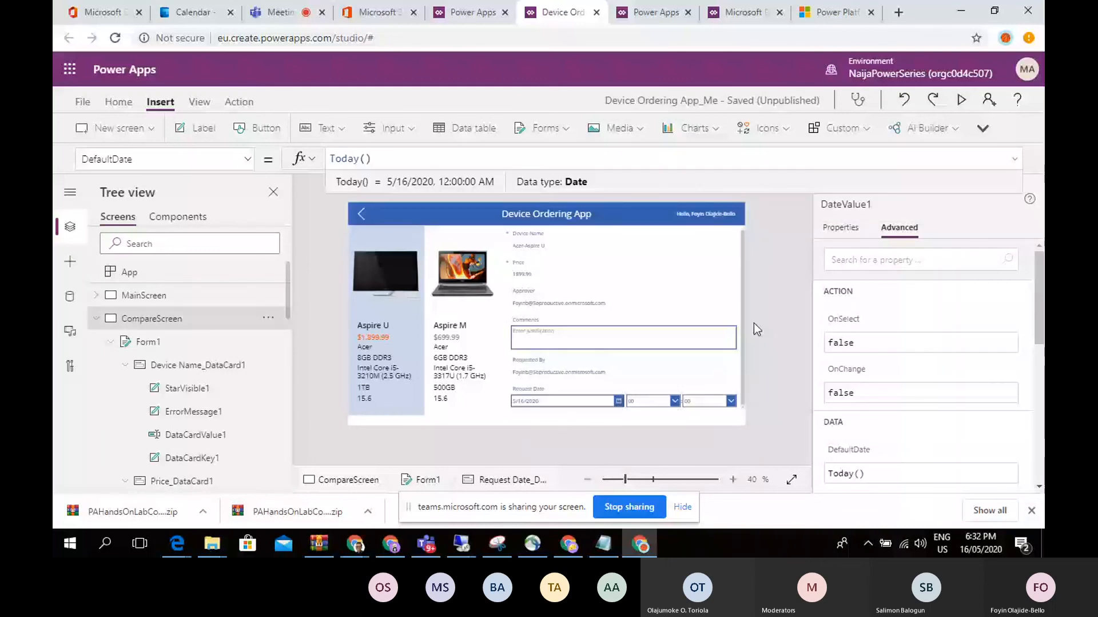
Step: Select the Request Date card and collapse the Device Name card's controls in the CompareScreen hierarchy
left_click(574, 404)
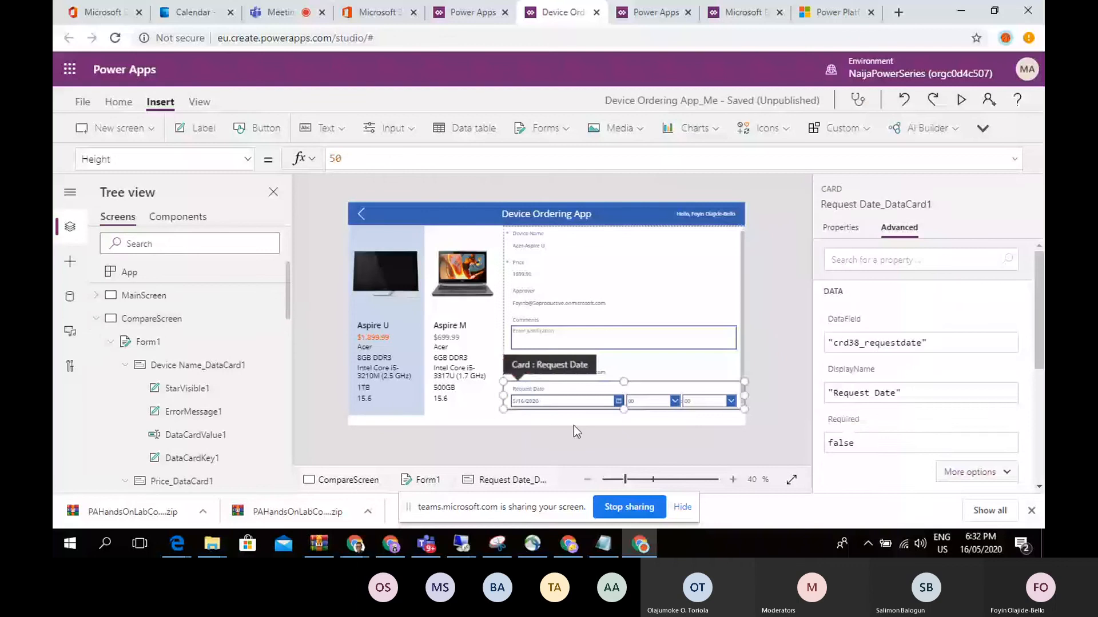
left_click(574, 425)
left_click(530, 394)
left_click(97, 321)
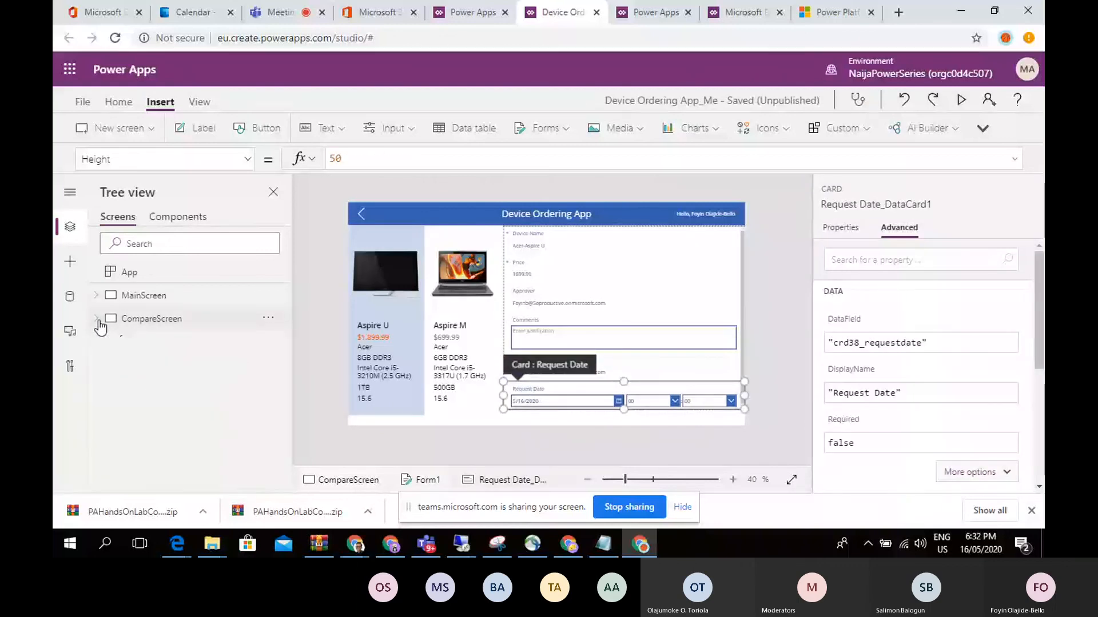
left_click(97, 321)
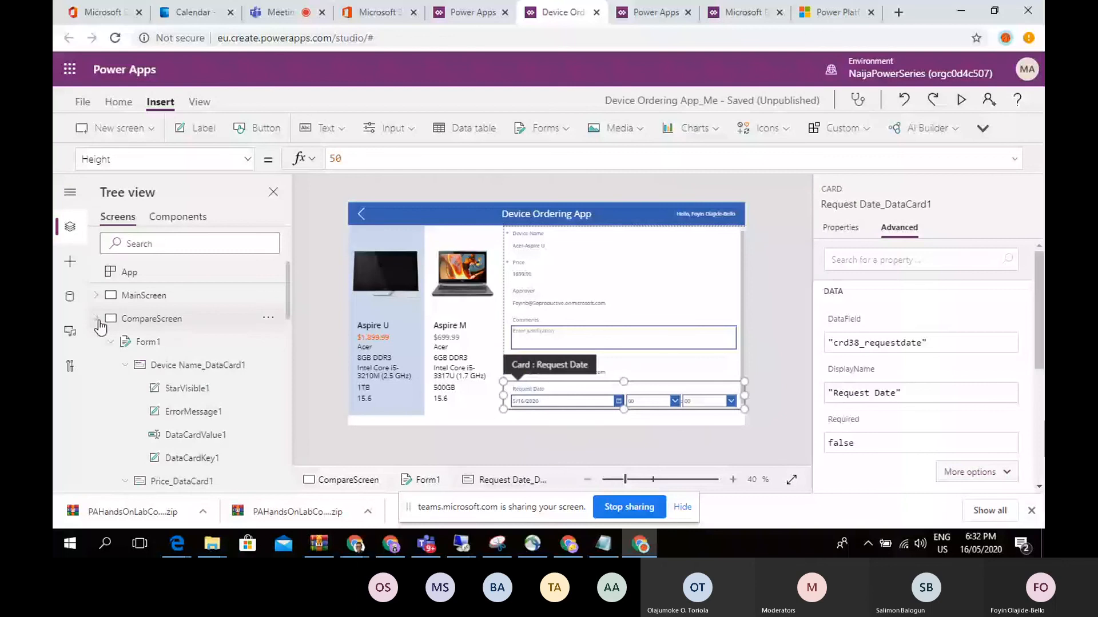
left_click(125, 365)
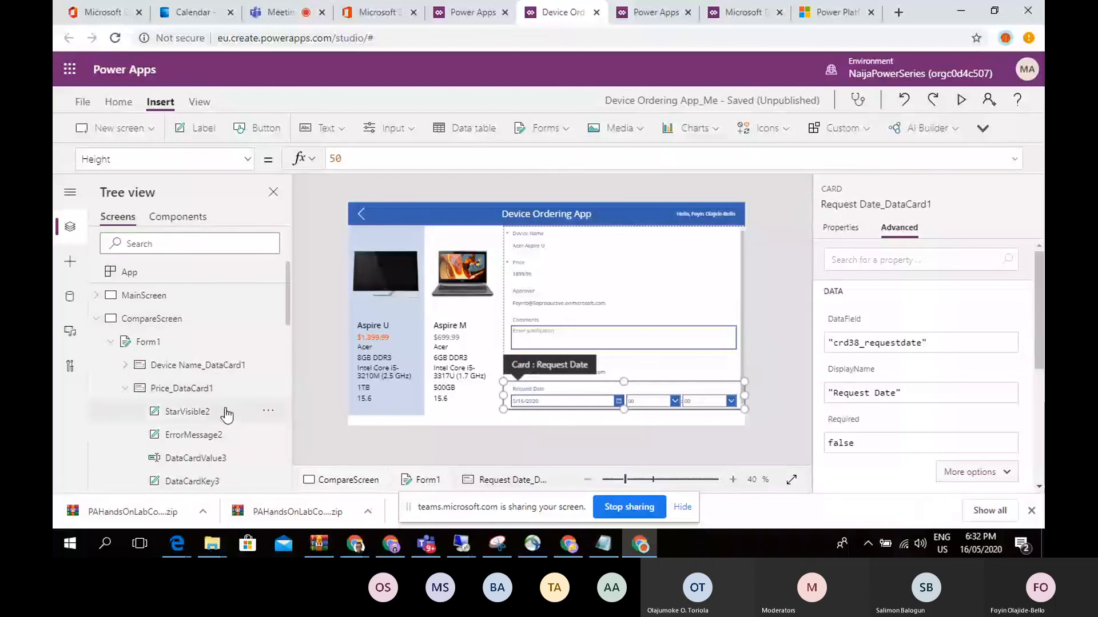
Step: Examine the Price card's star, error message, value and key controls in turn, and collapse the card in the hierarchy
left_click(192, 395)
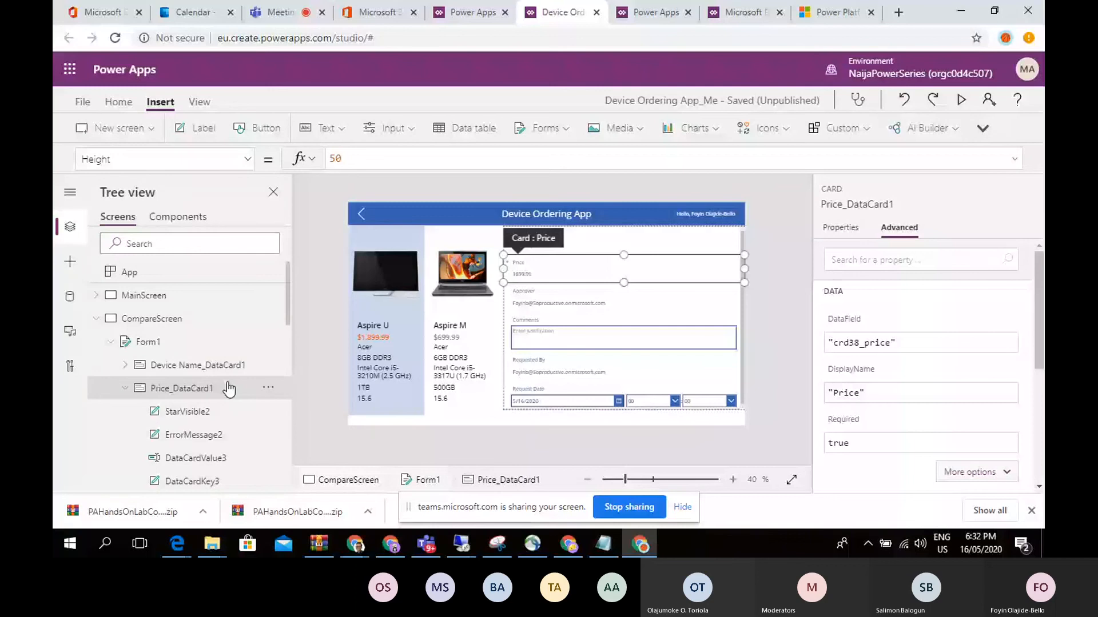
left_click(212, 420)
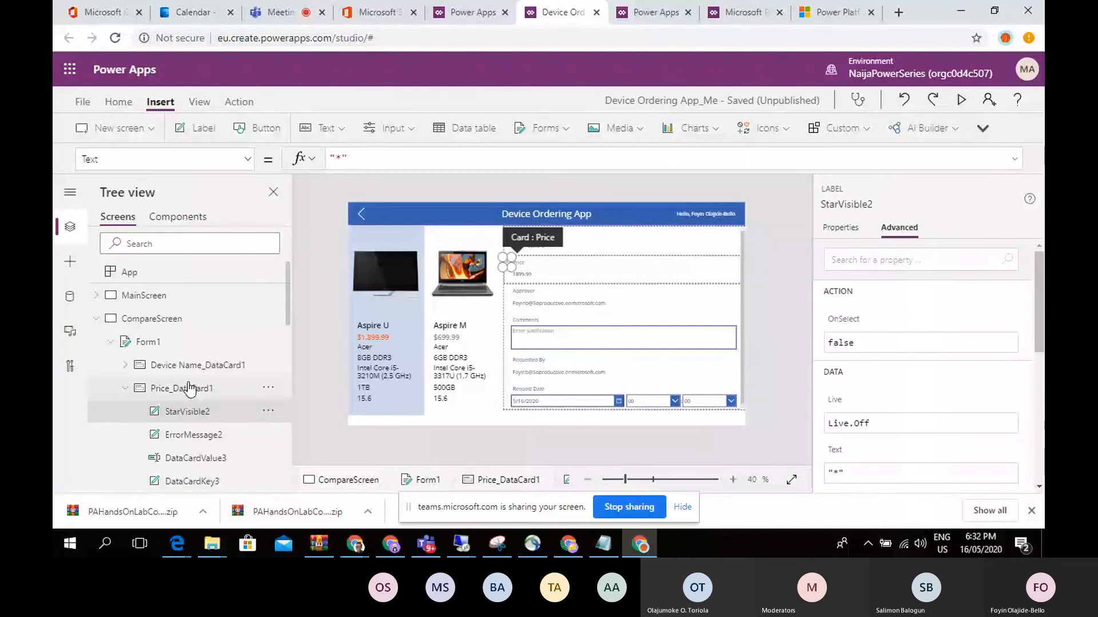
left_click(194, 436)
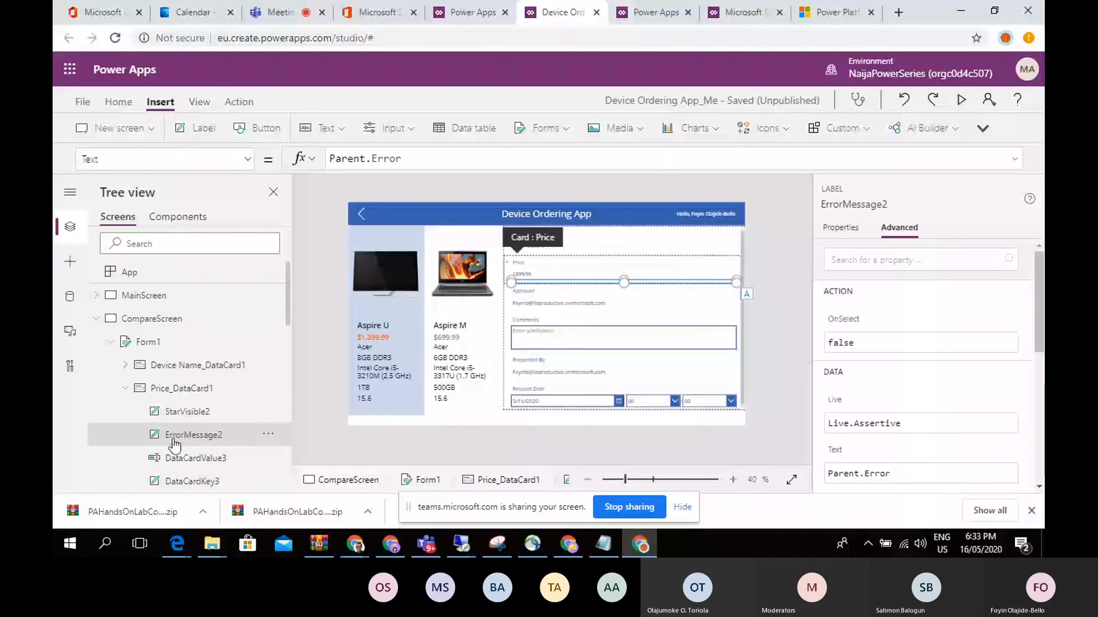
left_click(208, 462)
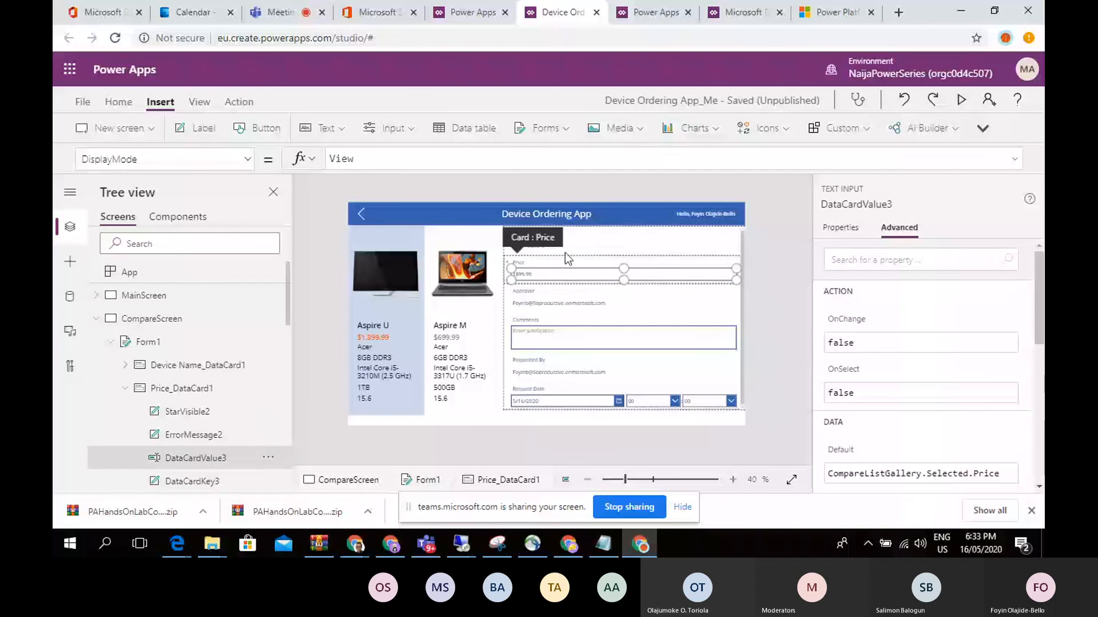
left_click(207, 483)
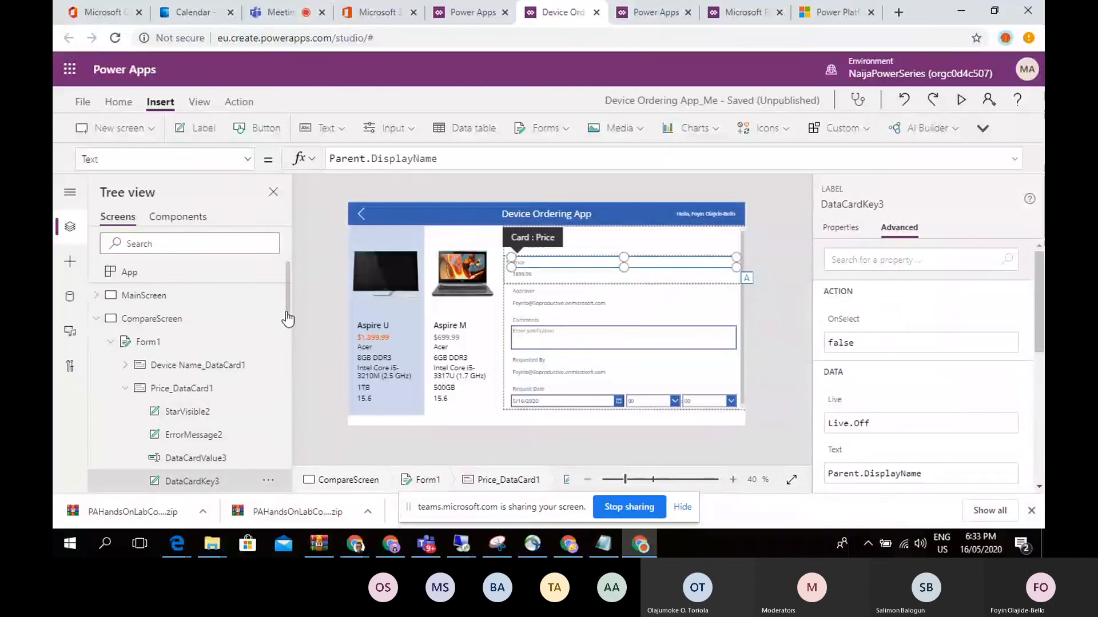
scroll(289, 323, "down", 1)
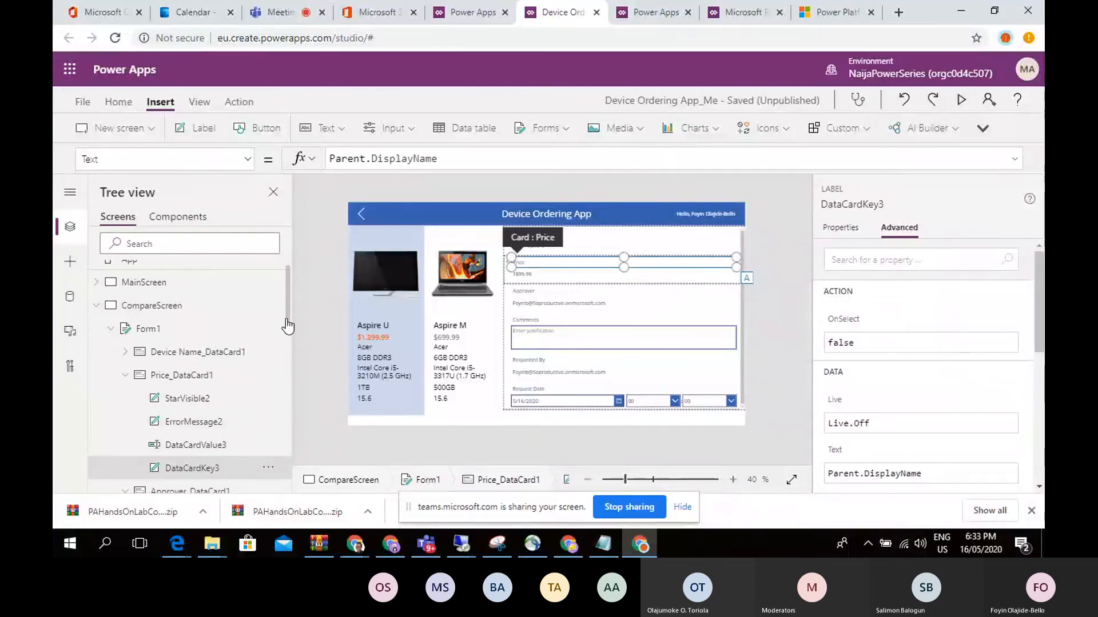
left_click(122, 377)
left_click(200, 376)
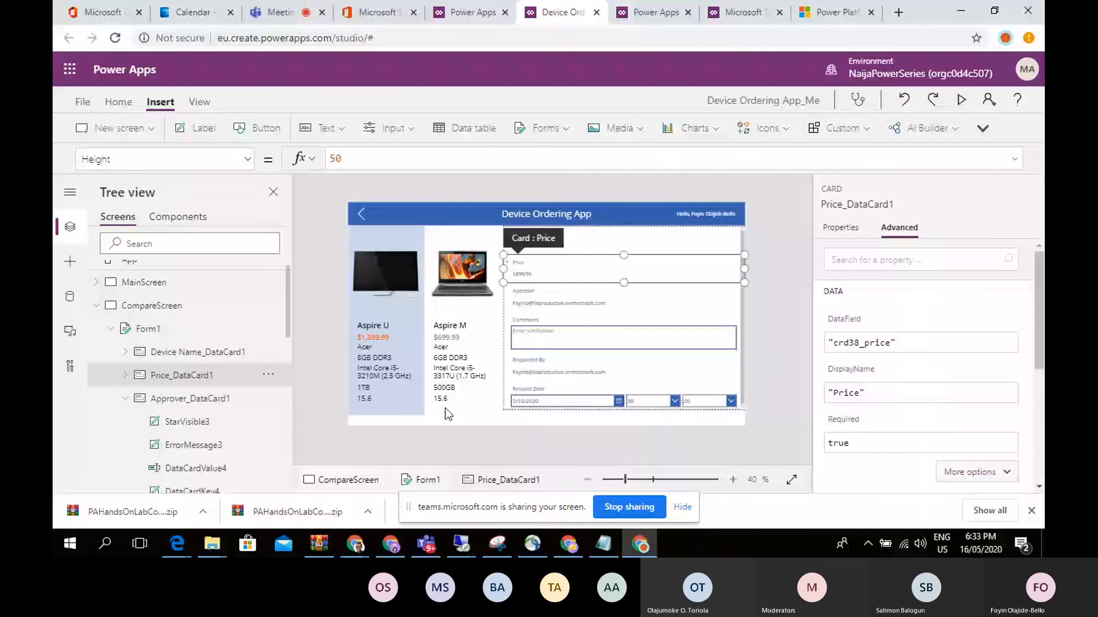
Step: Inspect the default date formula of the Request Date card's date picker, and reselect the whole card
left_click(557, 403)
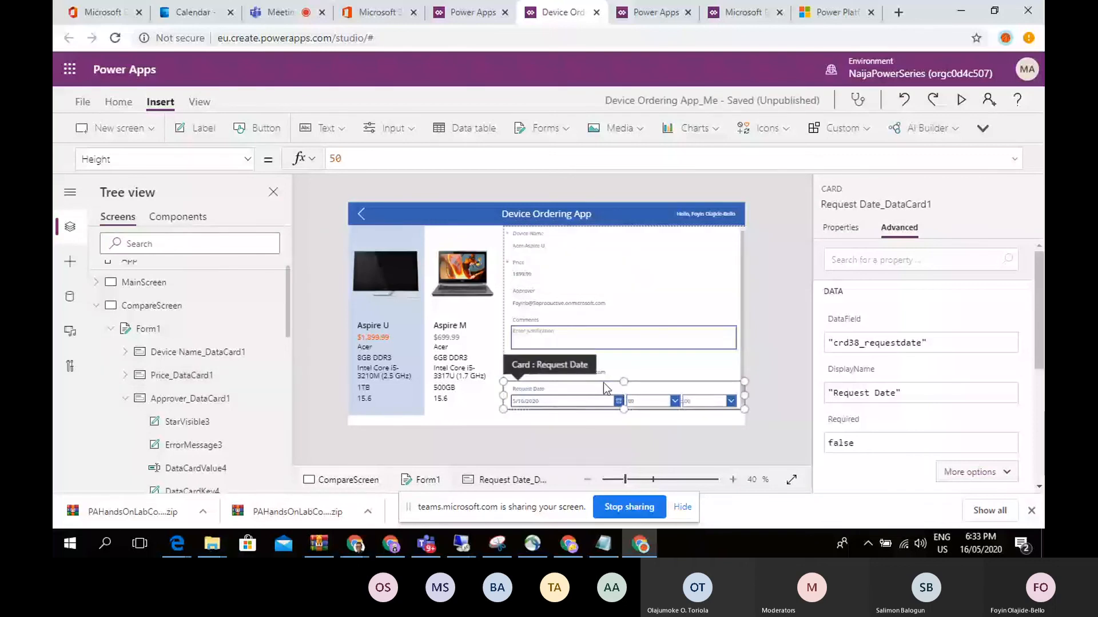
left_click(545, 404)
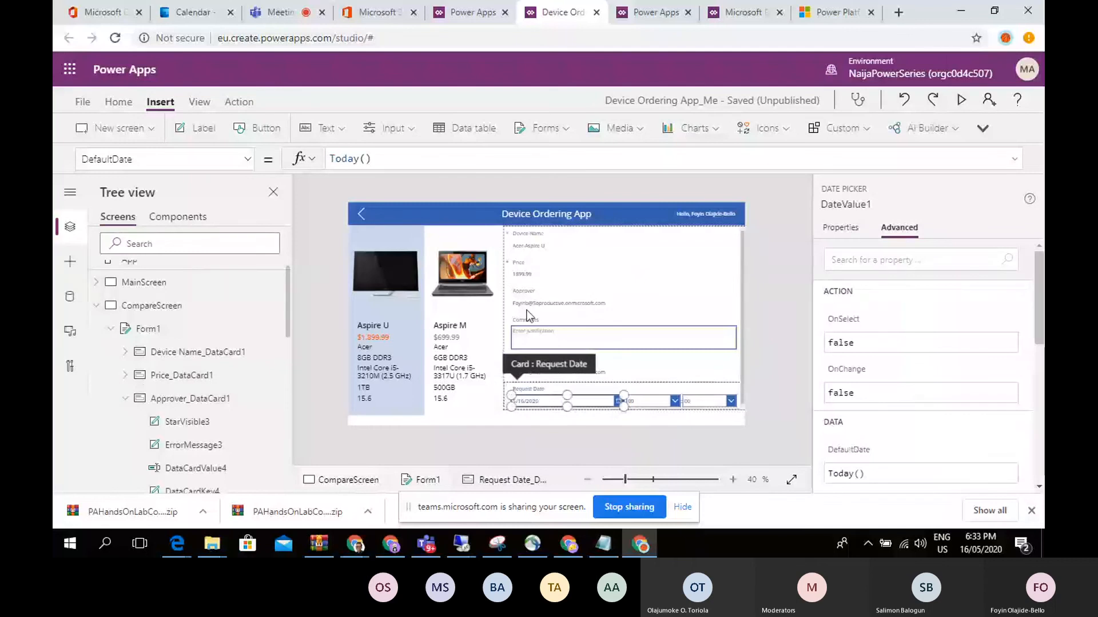
left_click(570, 391)
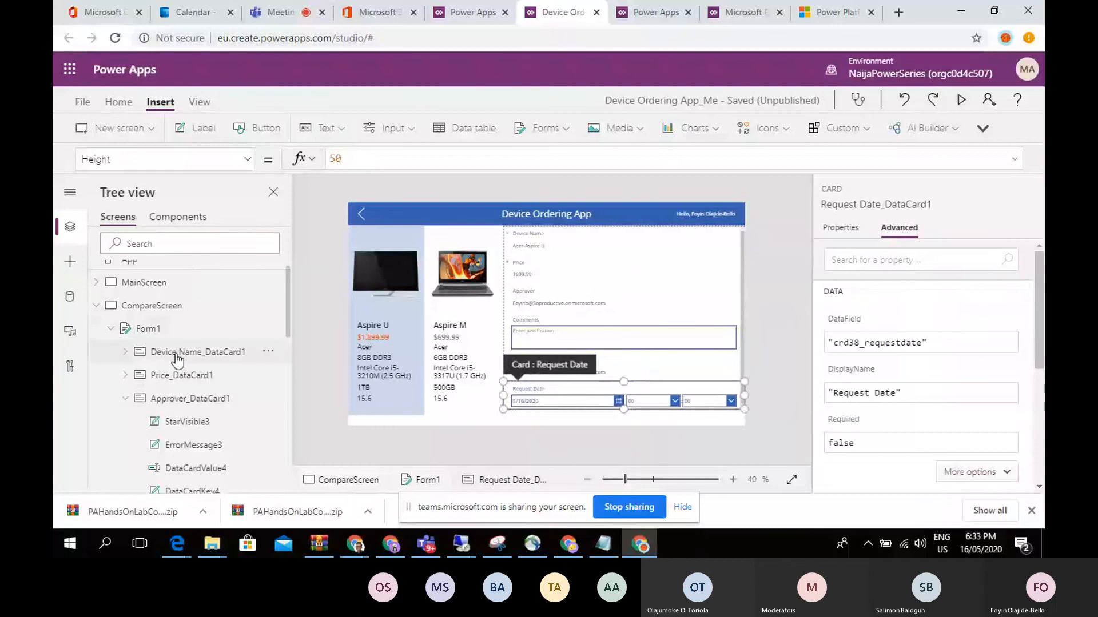
Step: Collapse the Approver card in the hierarchy and turn off the visibility of the Request Date card
left_click(125, 399)
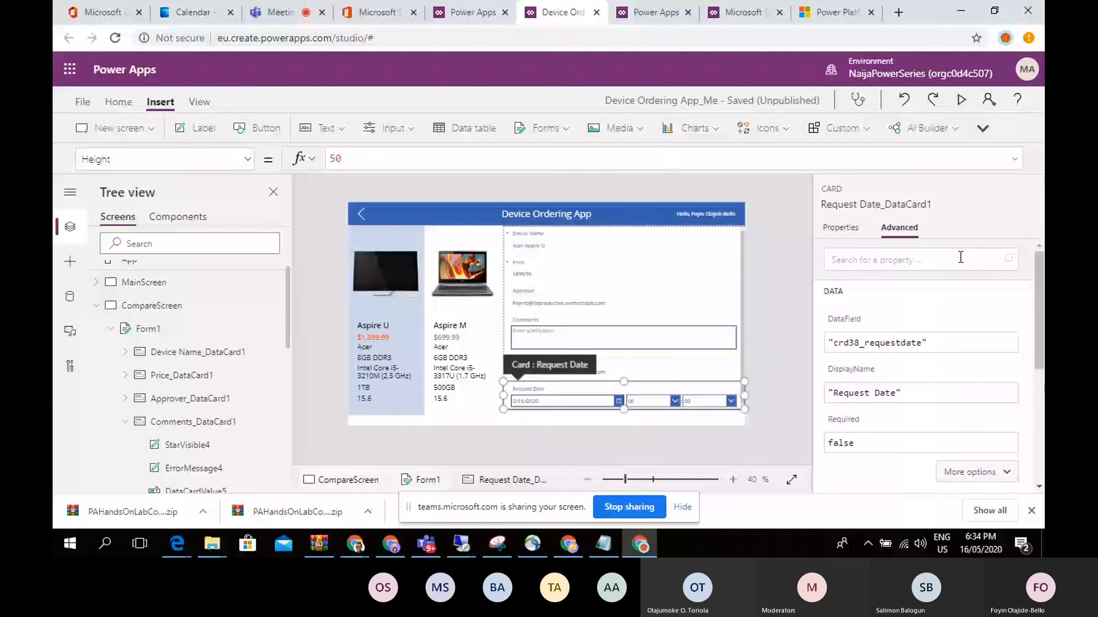
left_click(840, 227)
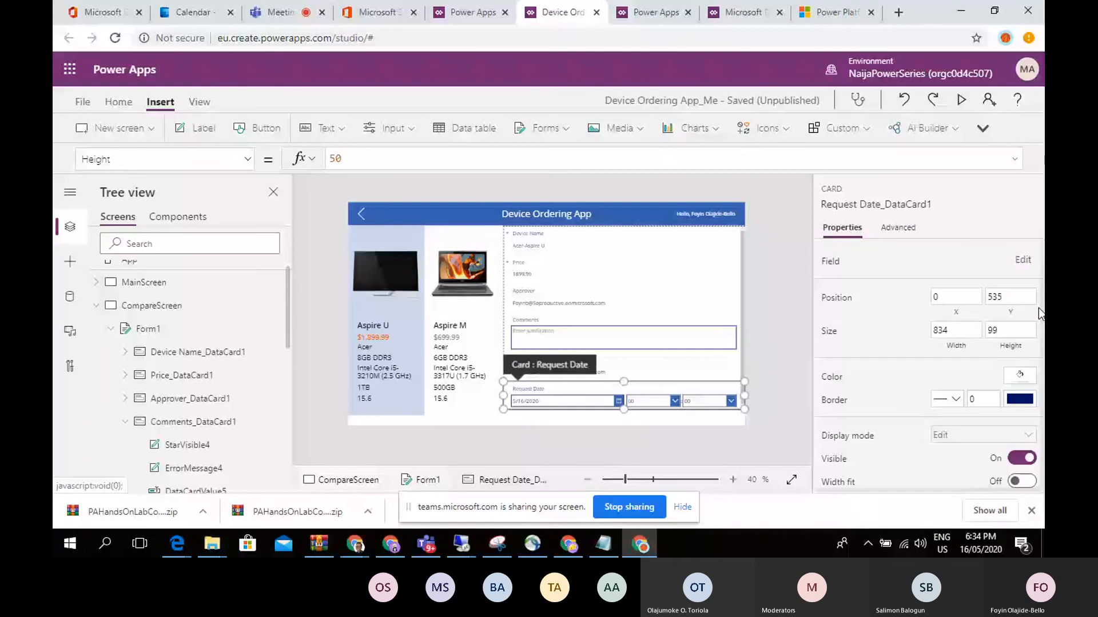
left_click(1020, 461)
left_click(1018, 461)
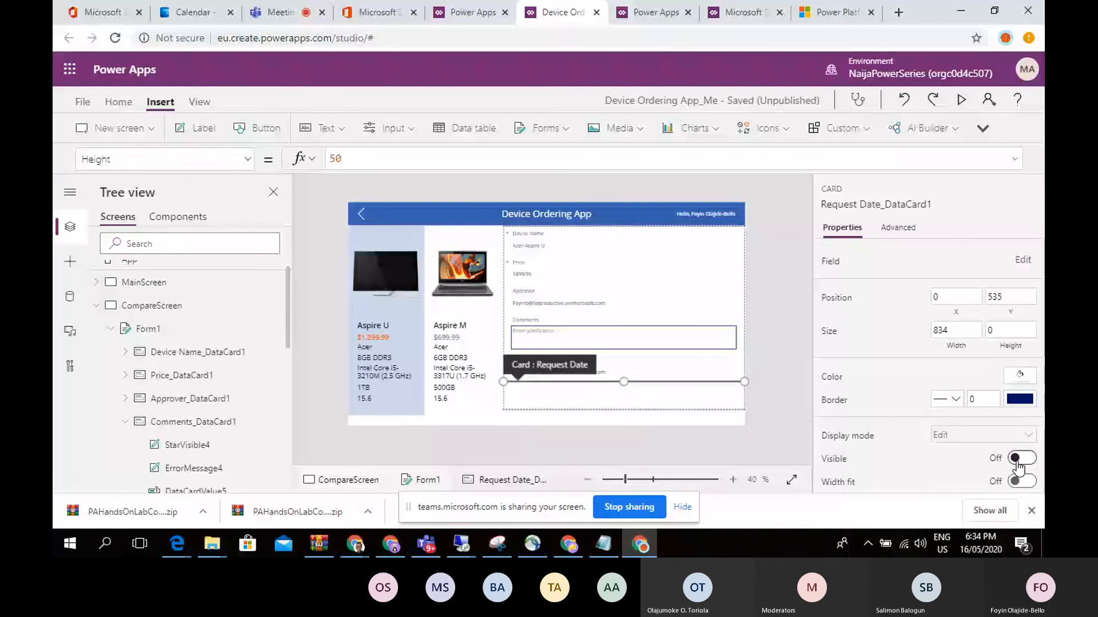
Step: Shorten Form1 so that its lower edge ends just beneath the Requested By card
left_click(659, 399)
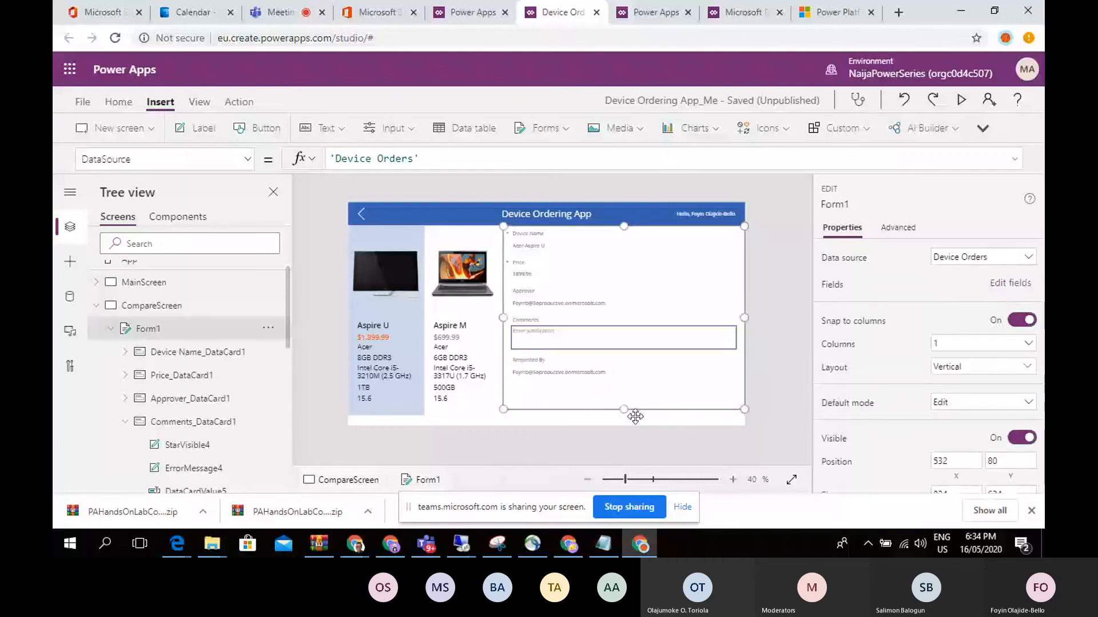
left_click_drag(624, 410, 622, 395)
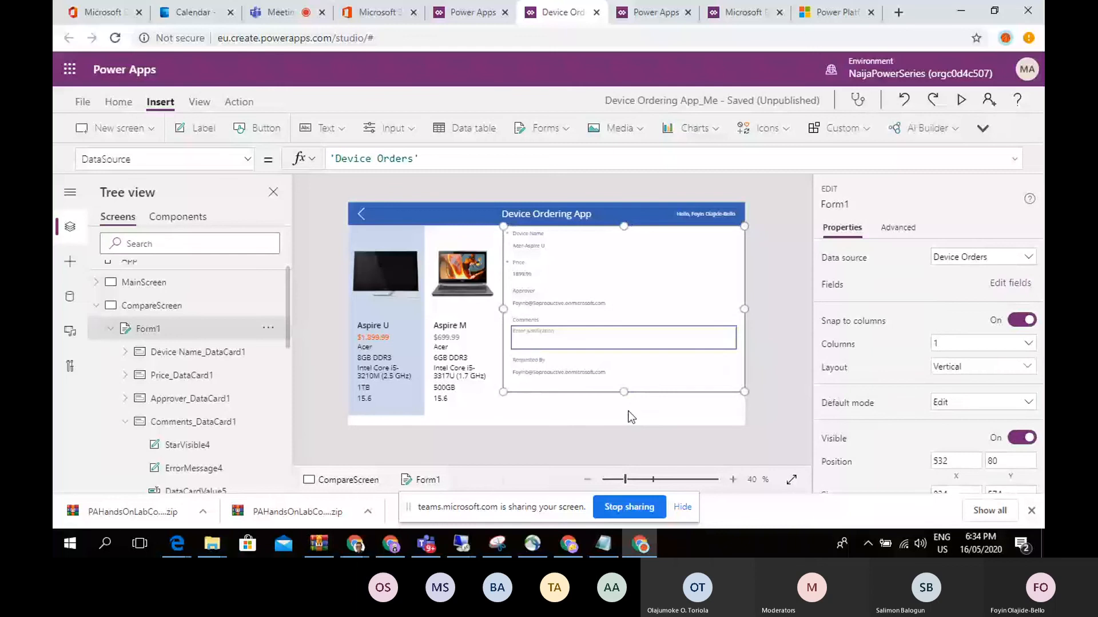
left_click(620, 398)
left_click(615, 374)
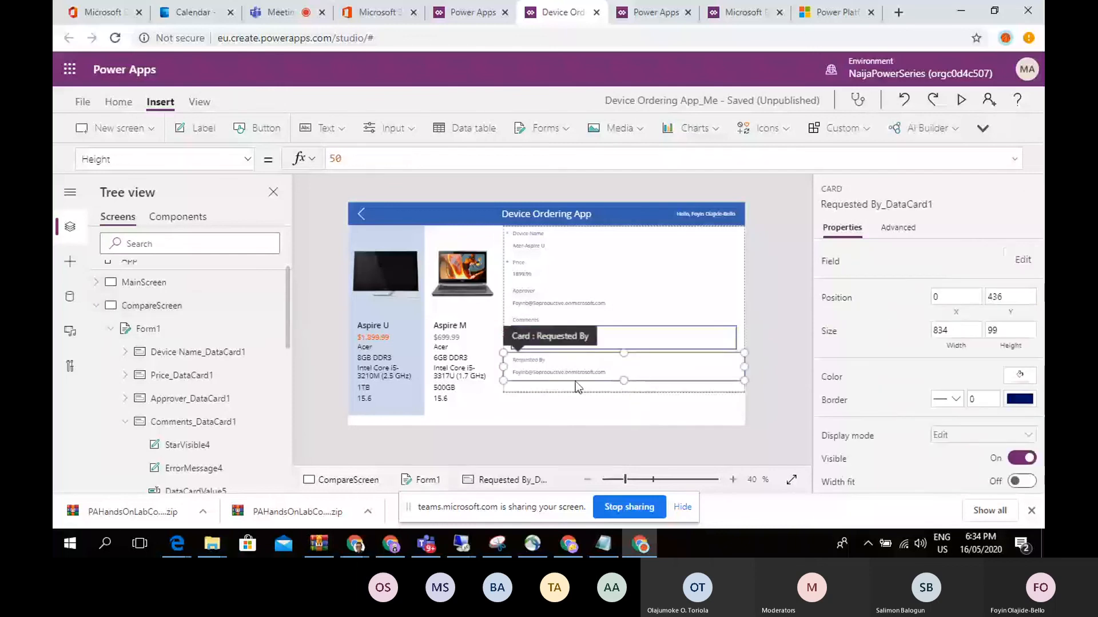
left_click(463, 392)
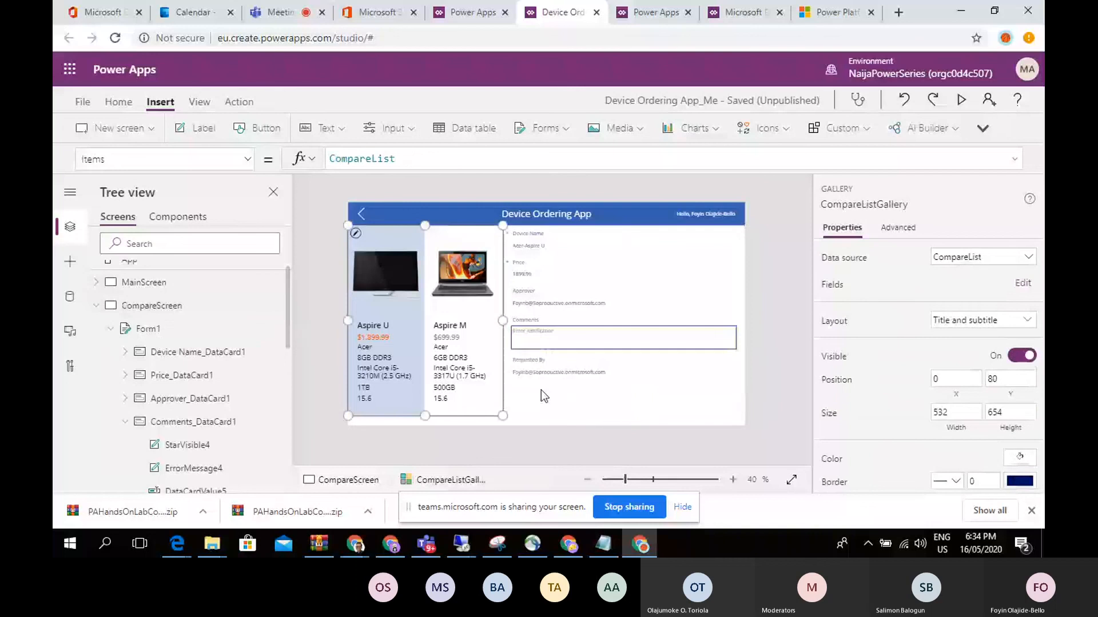
left_click(541, 390)
Step: Copy the Compare item(s) button from MainScreen and paste it onto CompareScreen
left_click(144, 286)
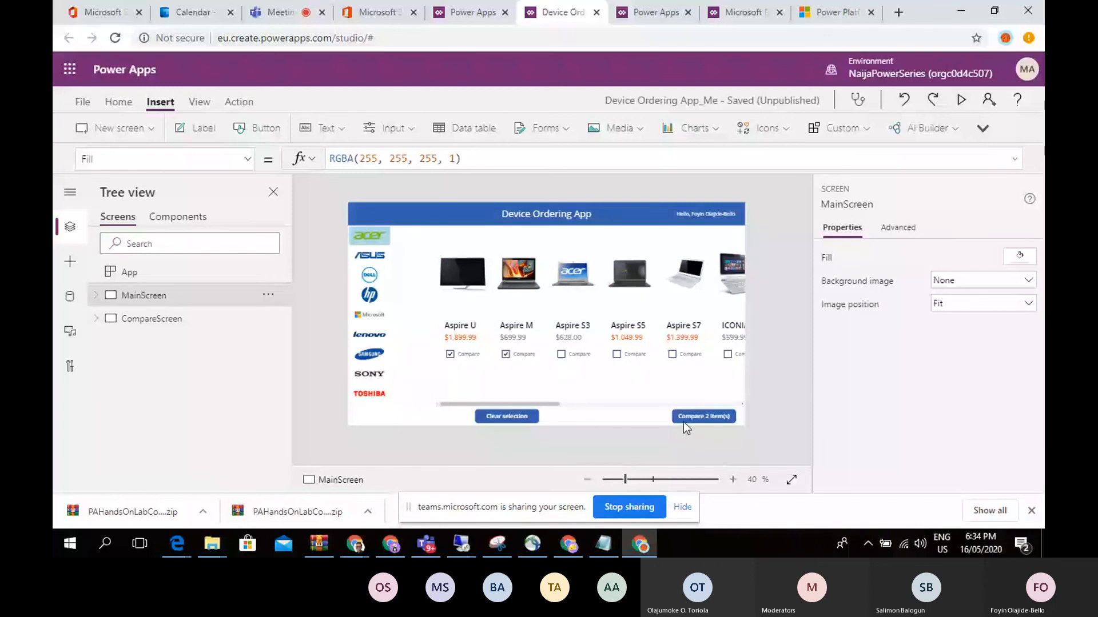
left_click(684, 420)
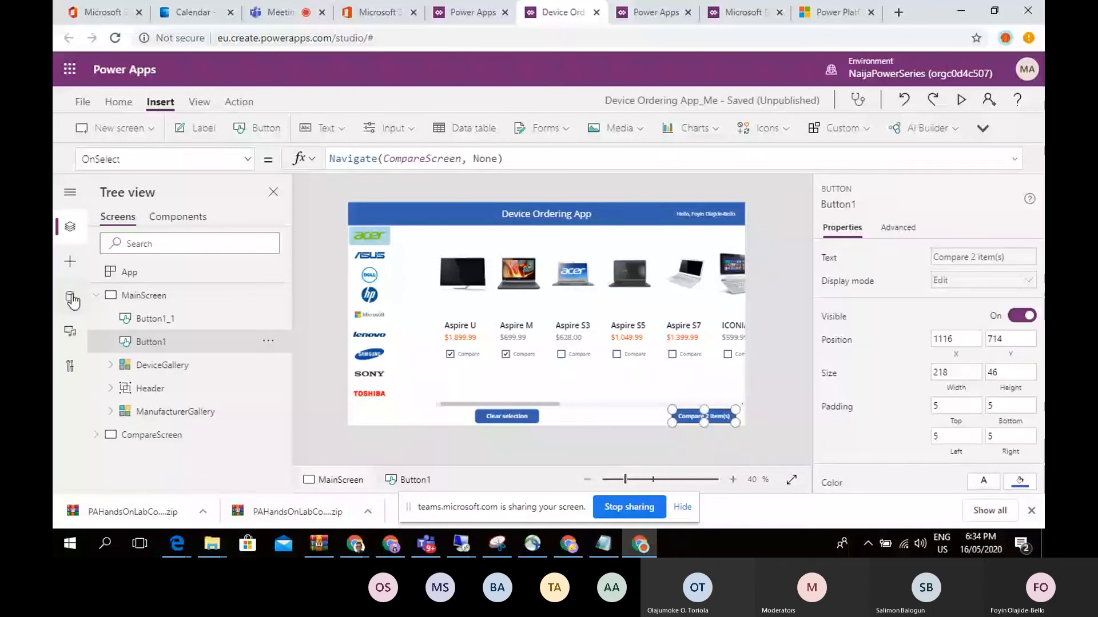
left_click(152, 436)
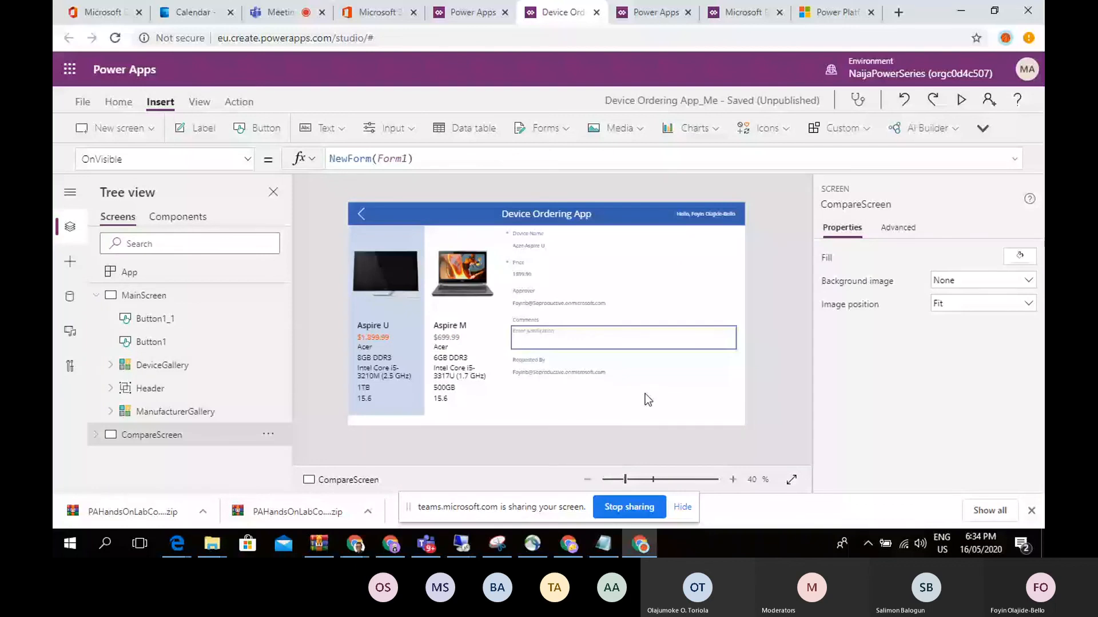
key("ctrl+v")
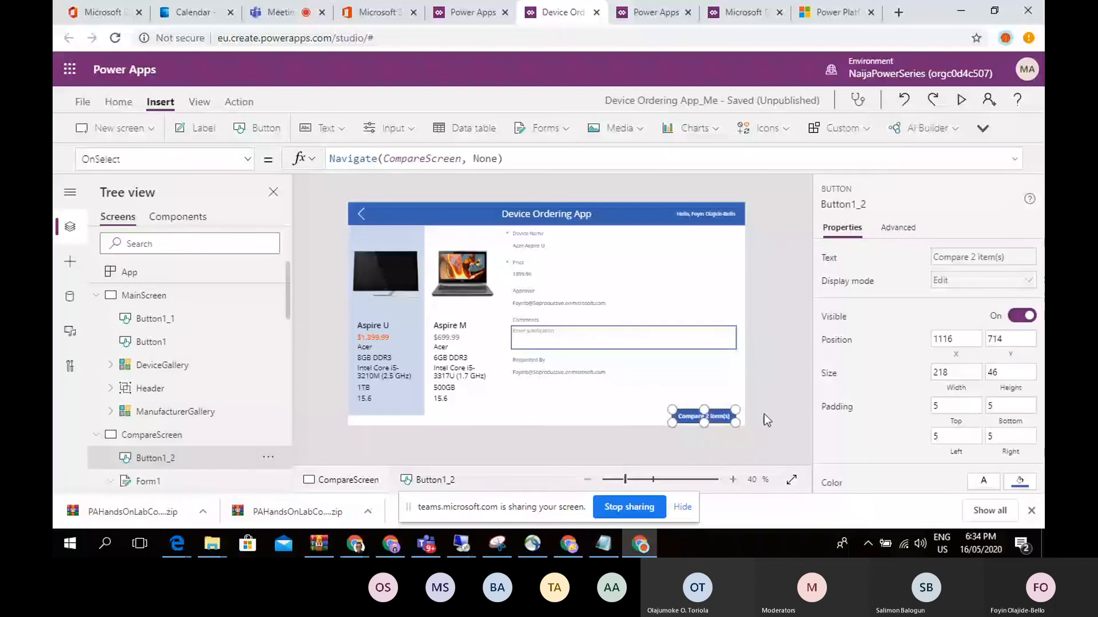
Step: Set the pasted button's width to 280
double_click(960, 372)
type("28")
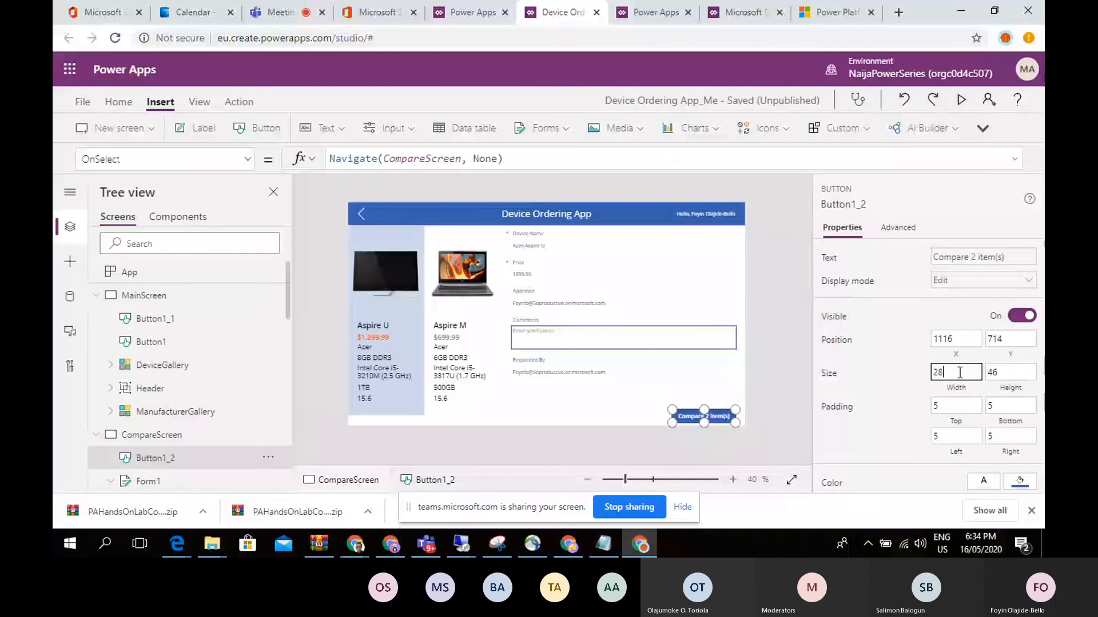
type("0")
left_click(1003, 374)
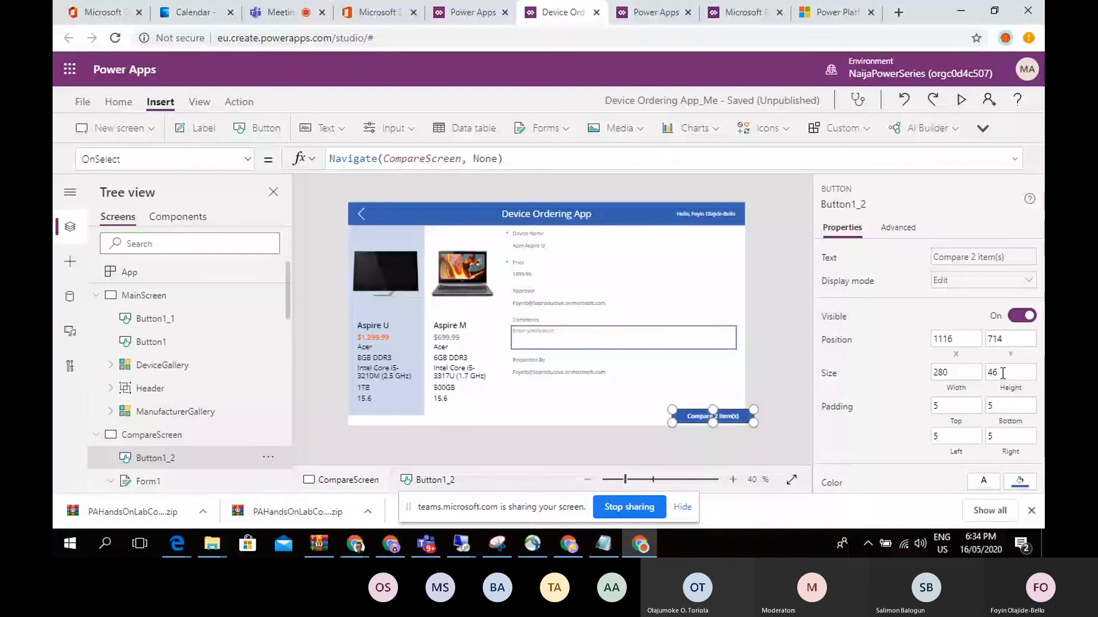
key("Delete")
left_click(652, 391)
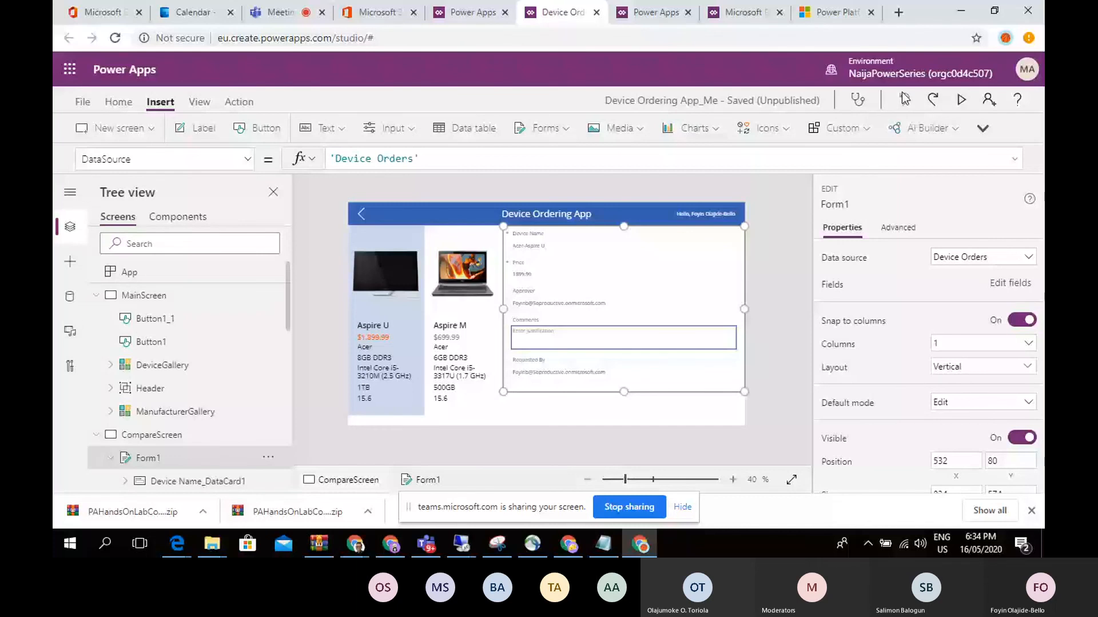
left_click(904, 99)
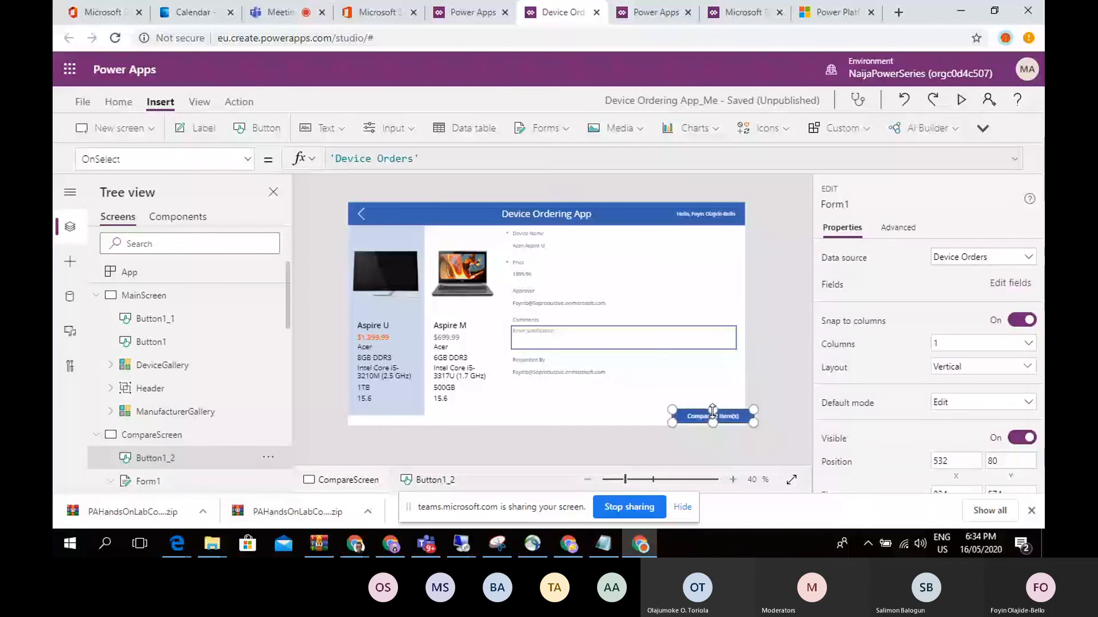
Step: Set the pasted button's height to 60 and move it below the form to about X 1028, Y 674
left_click(1000, 372)
type("6")
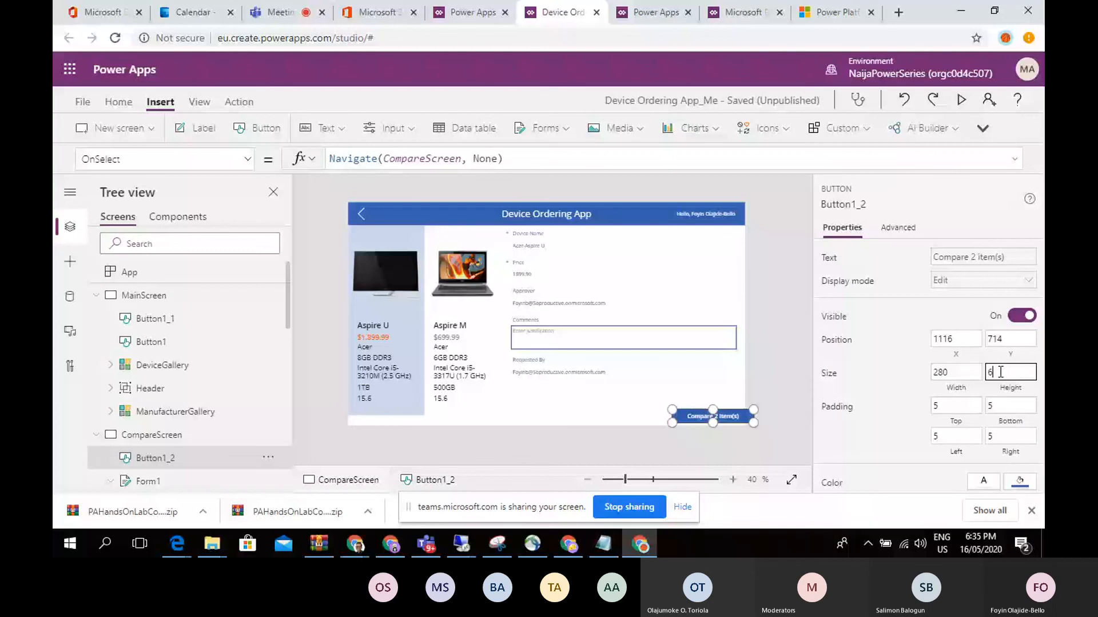
left_click_drag(699, 411, 680, 403)
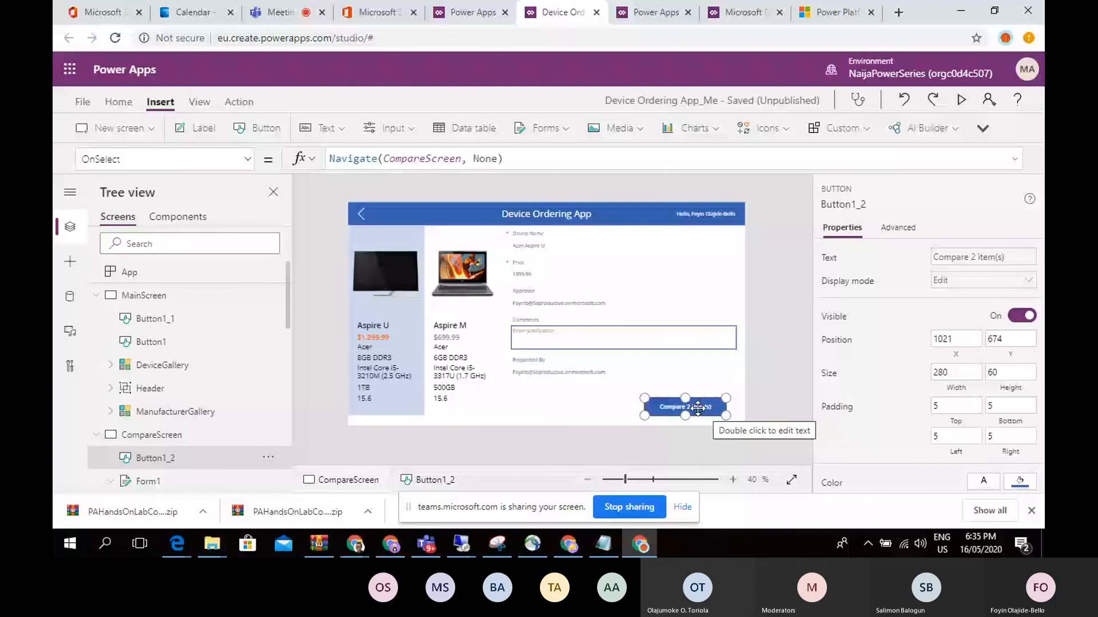
left_click_drag(698, 407, 545, 408)
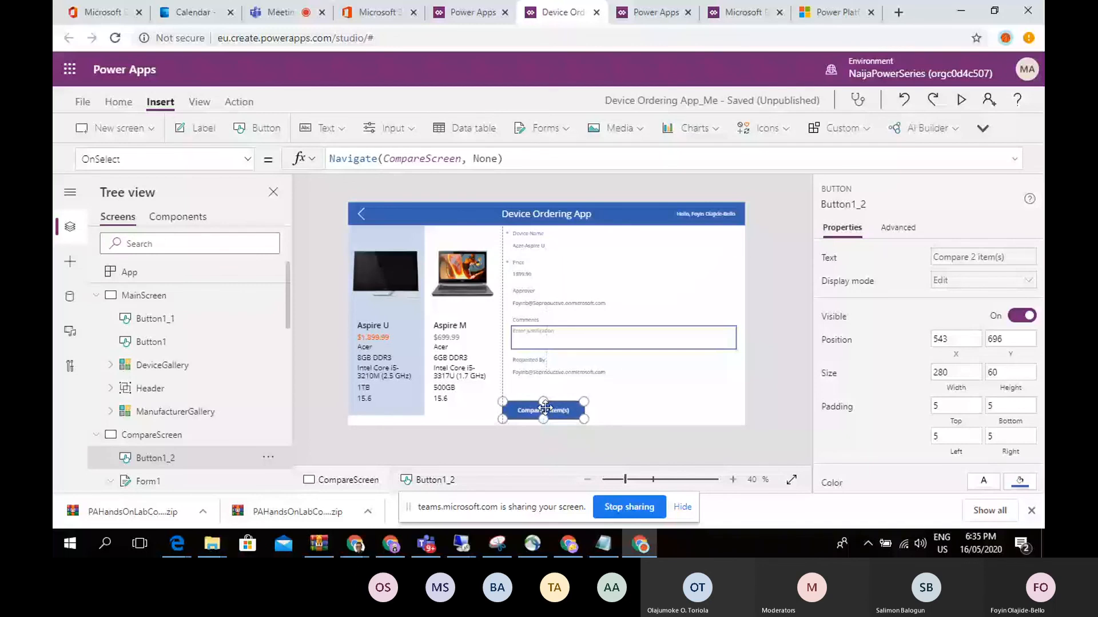
left_click_drag(545, 408, 698, 406)
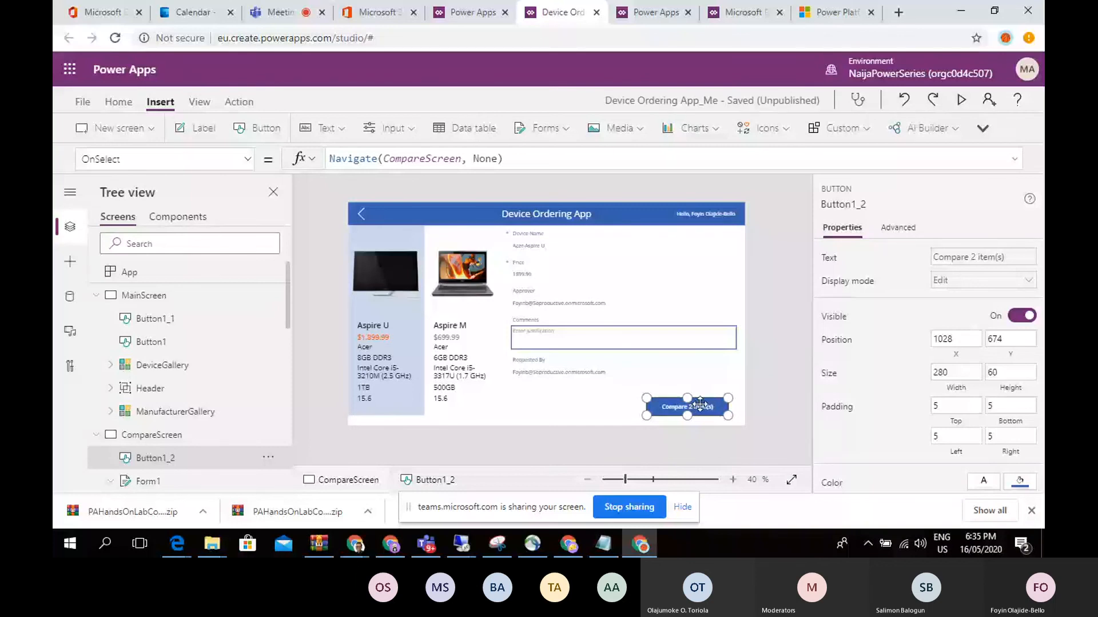
Step: Replace the pasted button's text formula with "Submit Device Request"
left_click(895, 231)
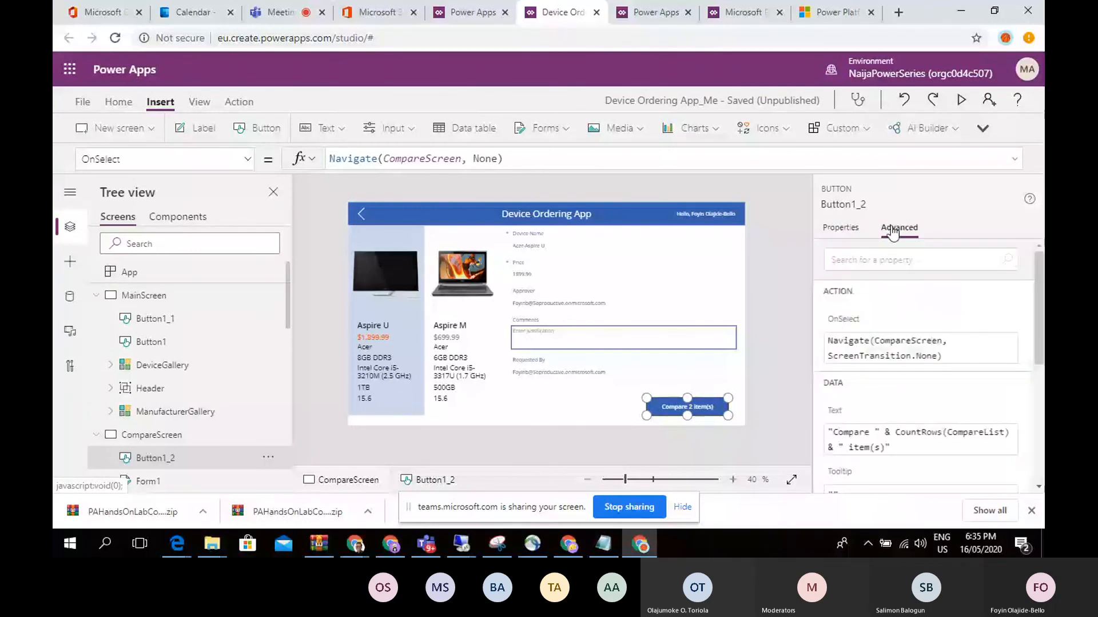
left_click(842, 228)
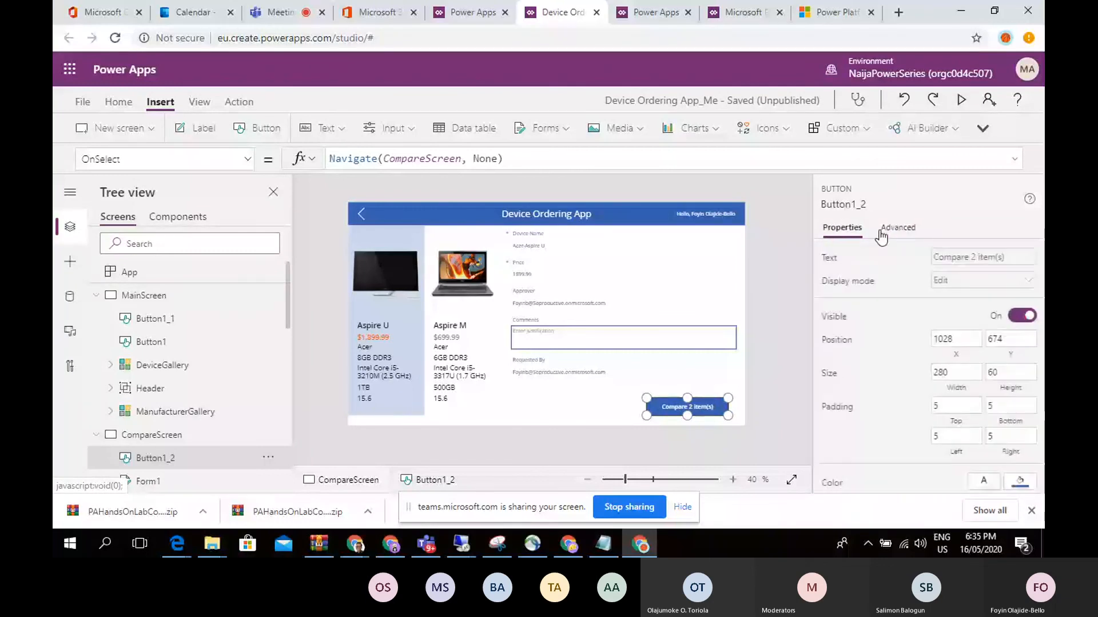
left_click(982, 259)
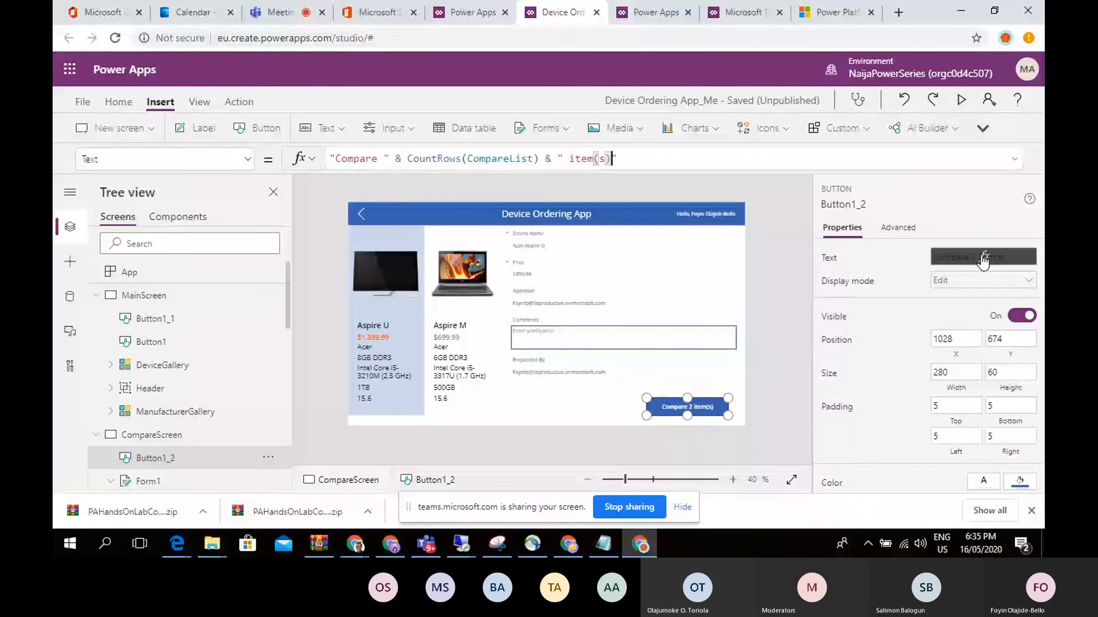
left_click_drag(616, 160, 294, 143)
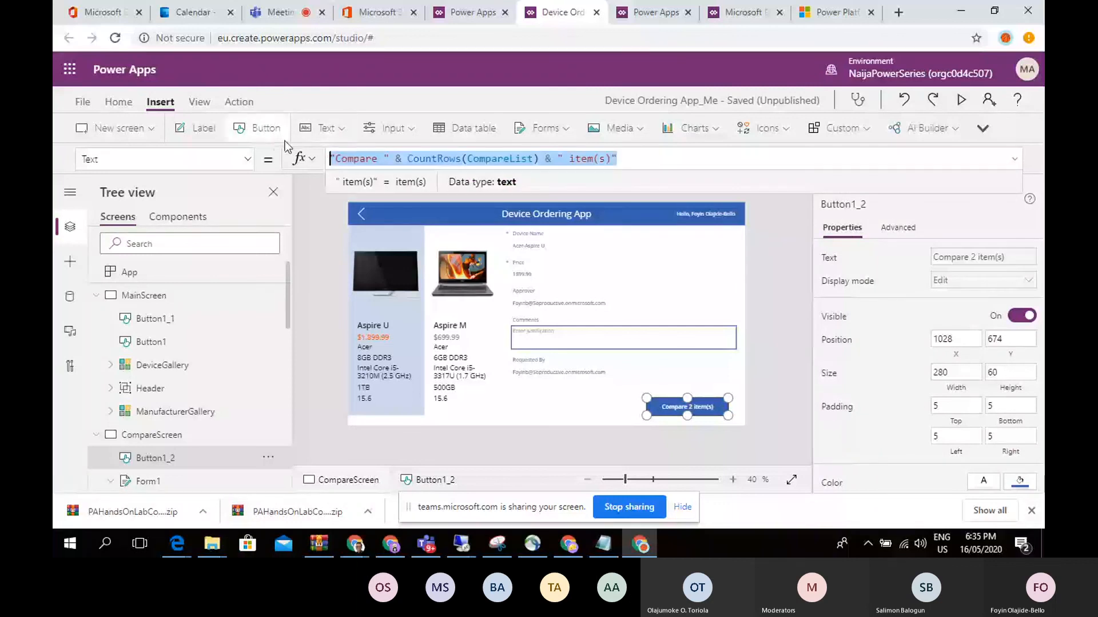
key("Delete")
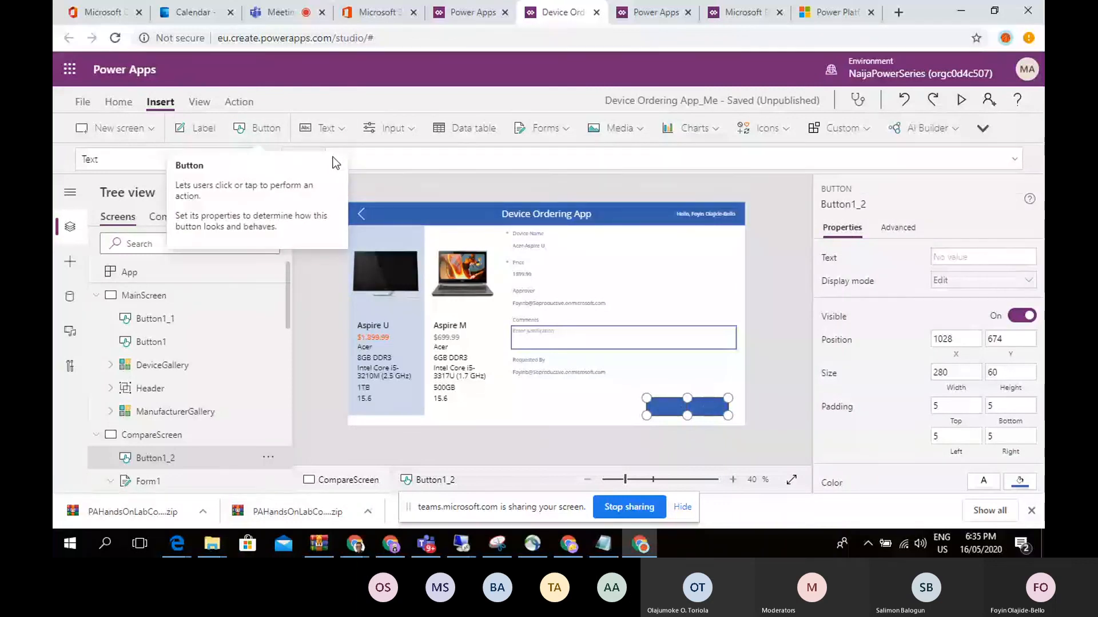
type("\"")
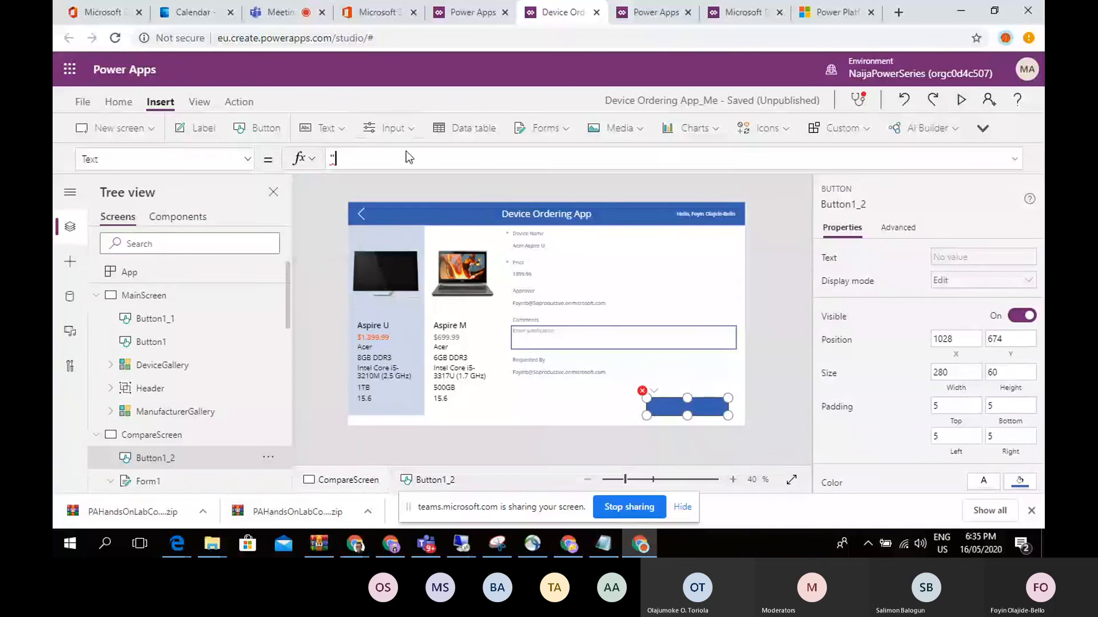
type("Submit Device Request\"")
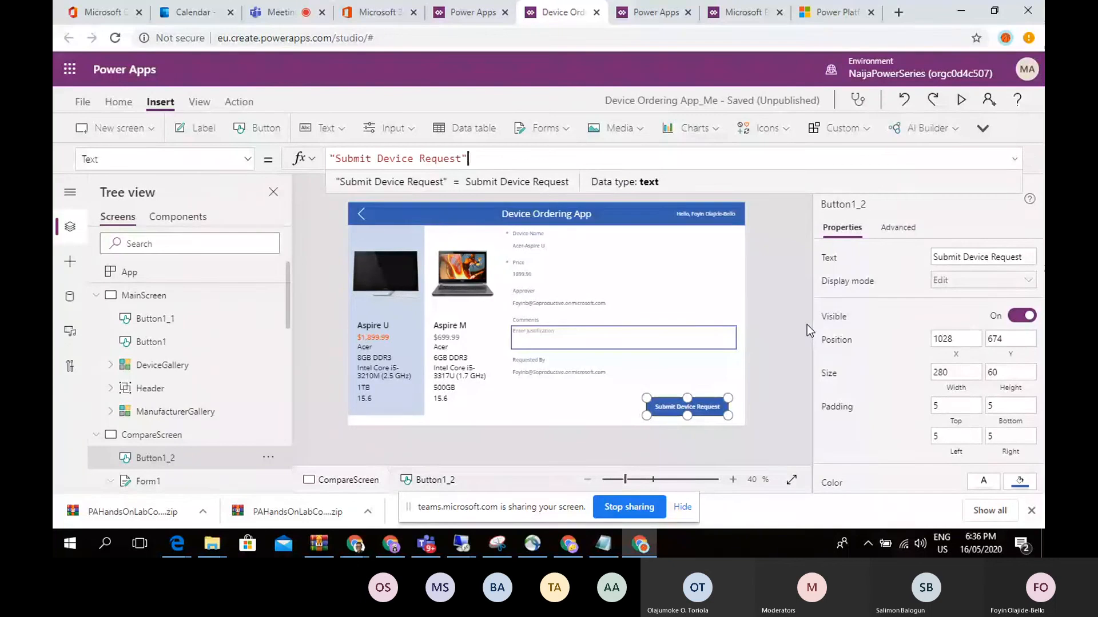
Step: Rename the Submit Device Request button as SubmitBtn
left_click(265, 457)
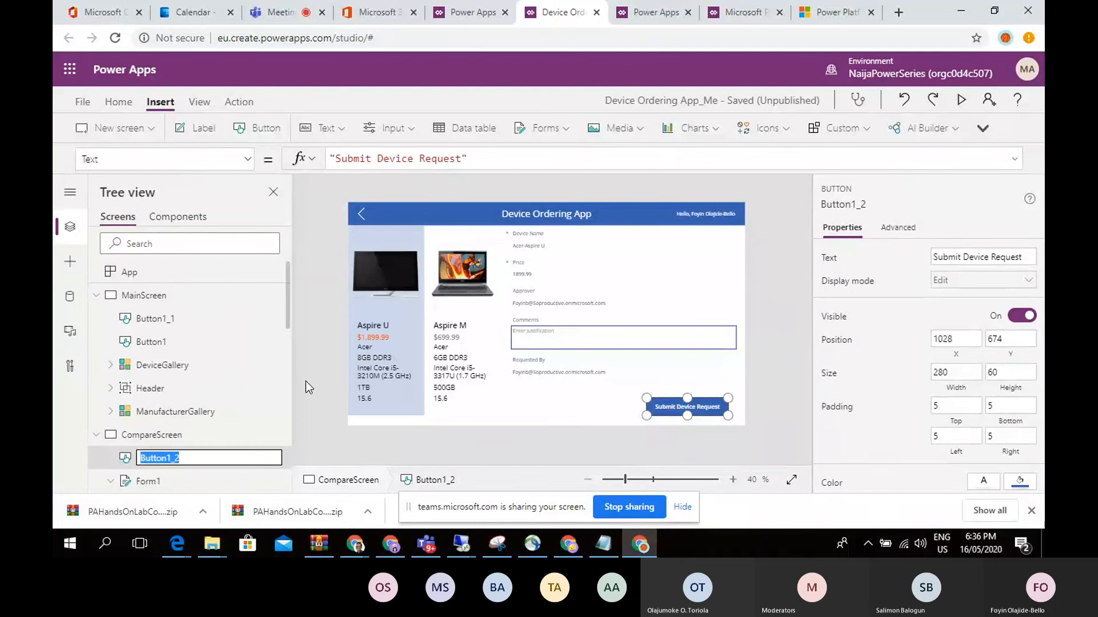
type("Sub")
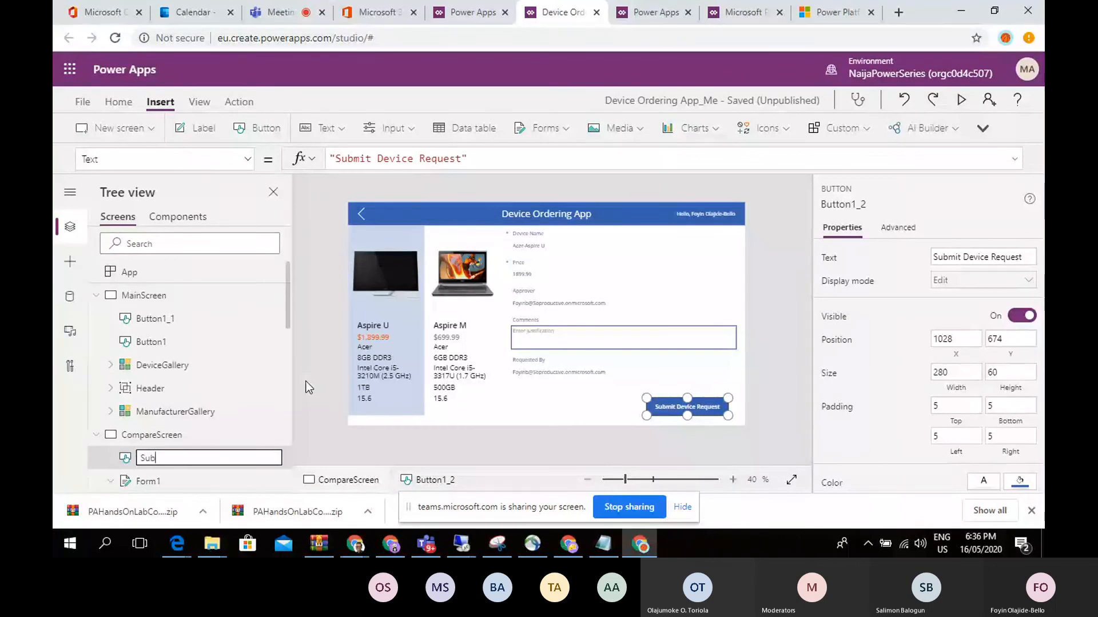
type("mitBtm")
key("BackSpace")
type("n")
left_click(428, 438)
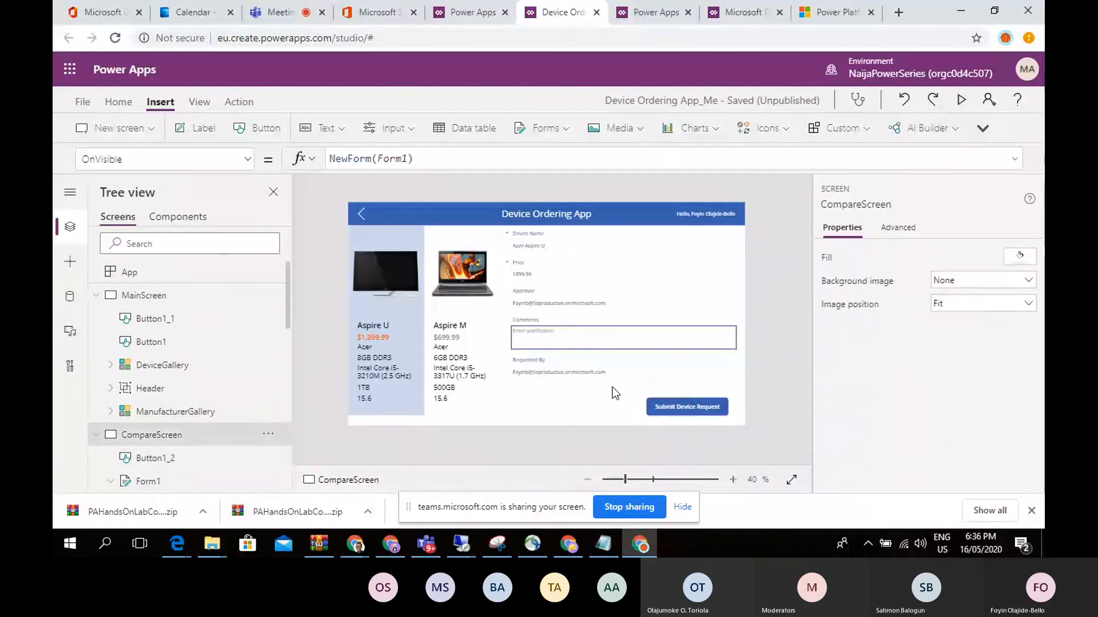
Step: Clear the existing DisplayMode formula of the Submit Device Request button
left_click(702, 410)
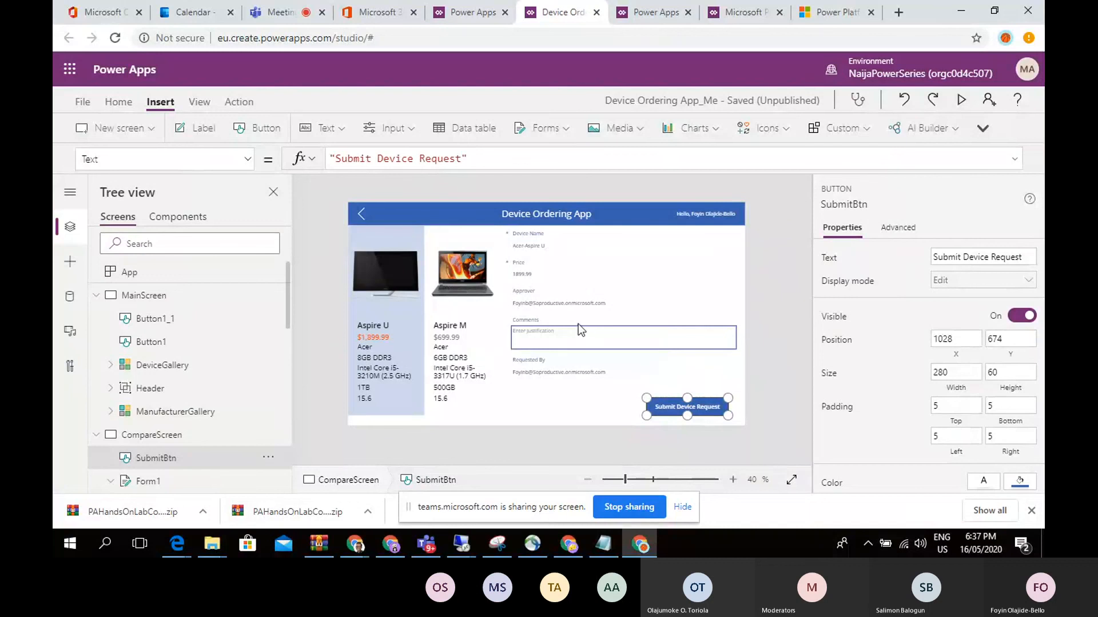
left_click(248, 159)
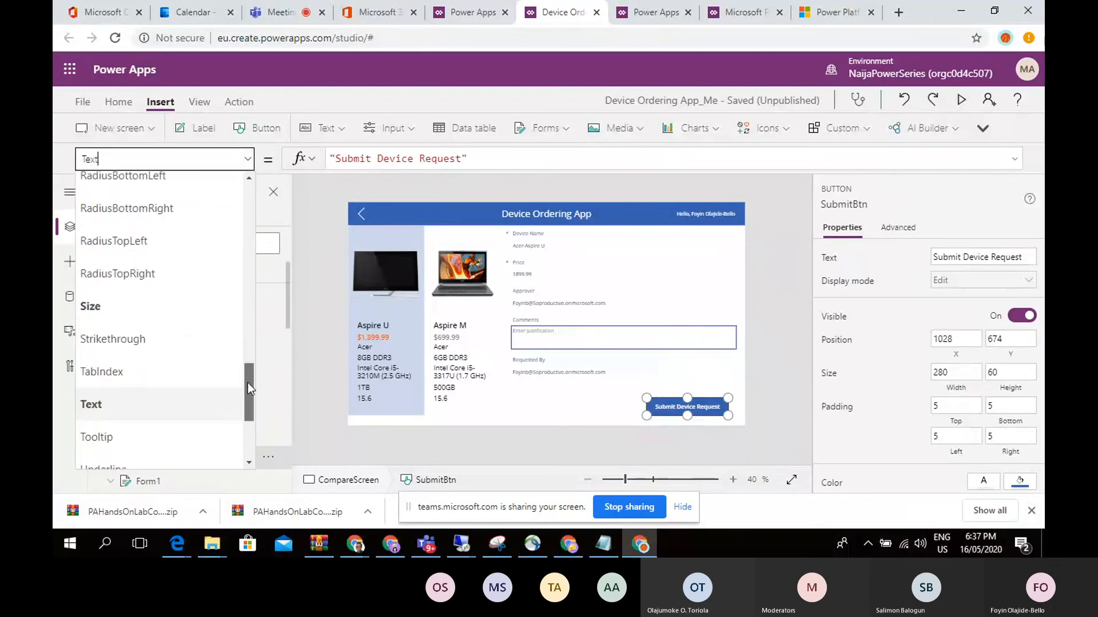
left_click_drag(248, 383, 239, 231)
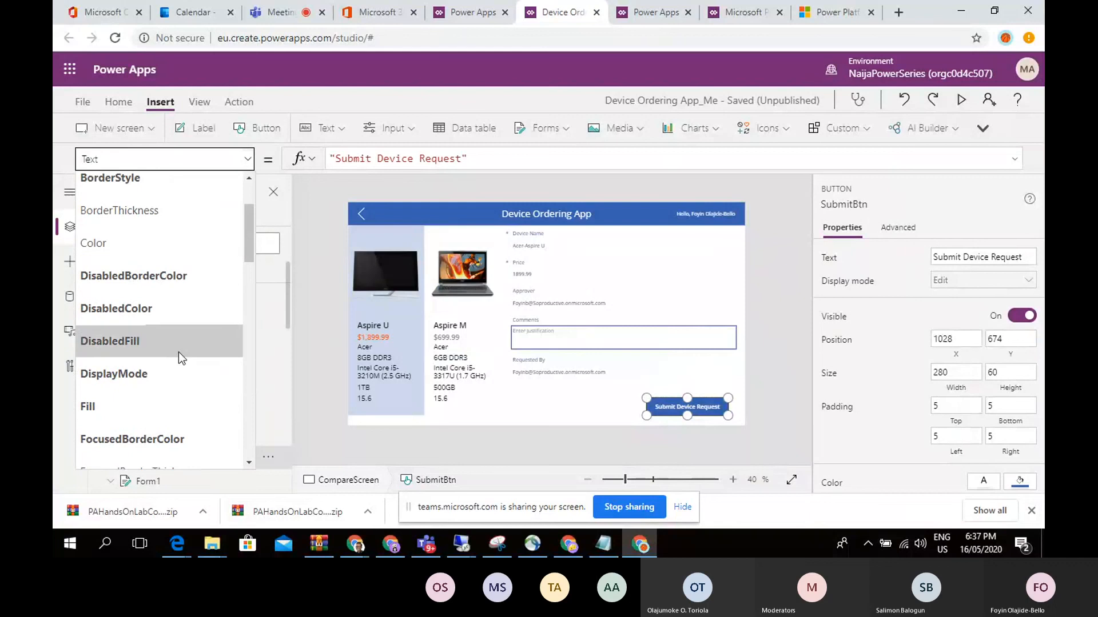
left_click(173, 375)
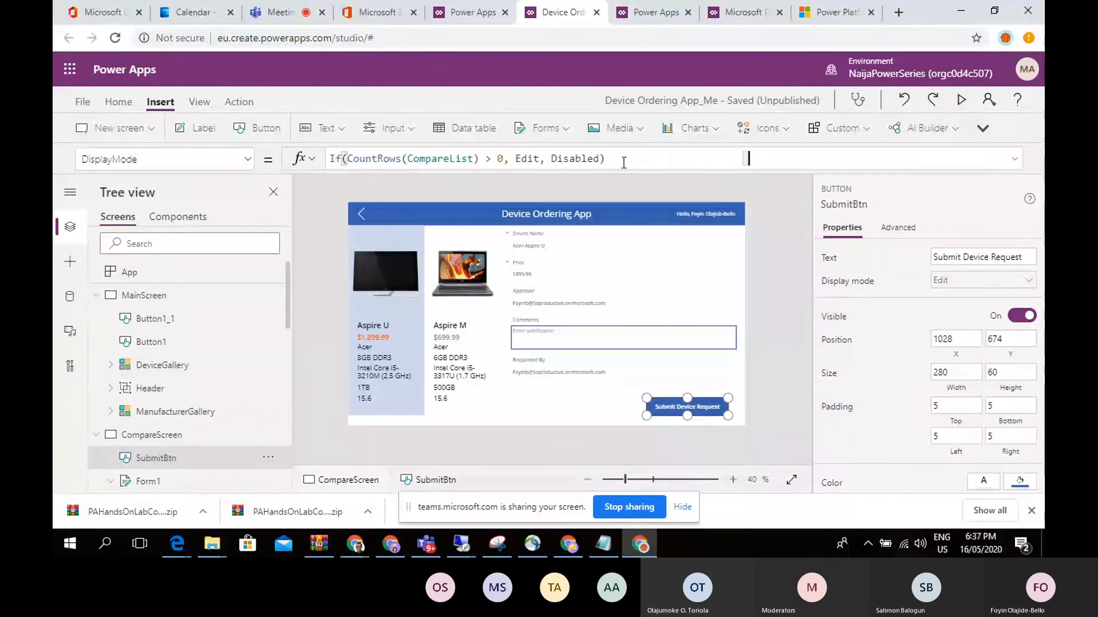
left_click_drag(749, 158, 328, 160)
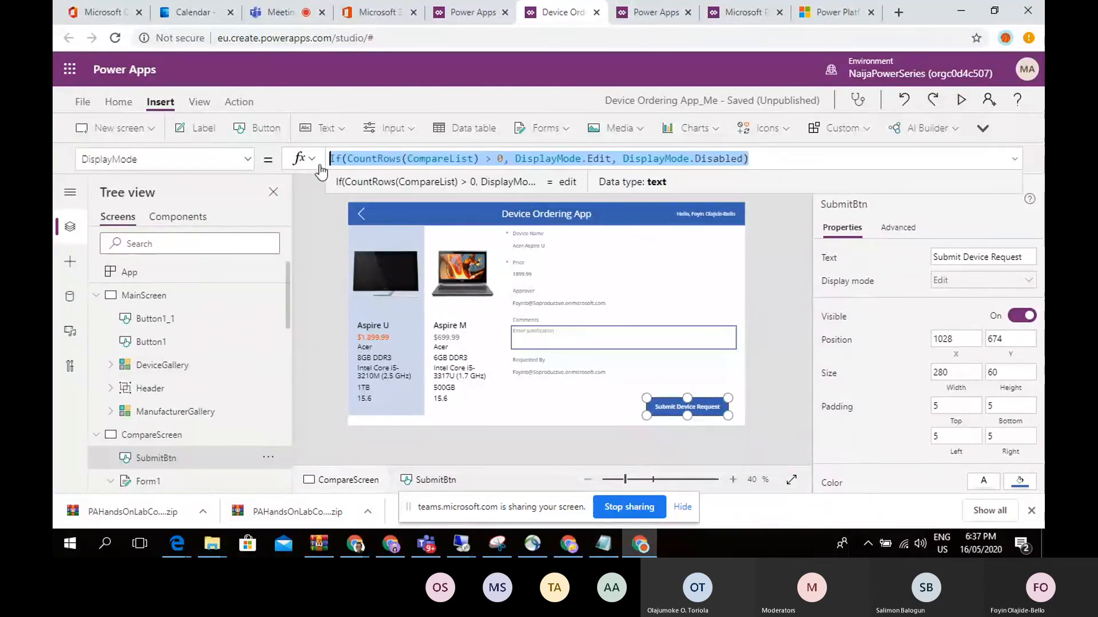
key("BackSpace")
Step: Begin the button's DisplayMode formula with the condition If(!IsBlank(CompareListGallery.Selected
type("If")
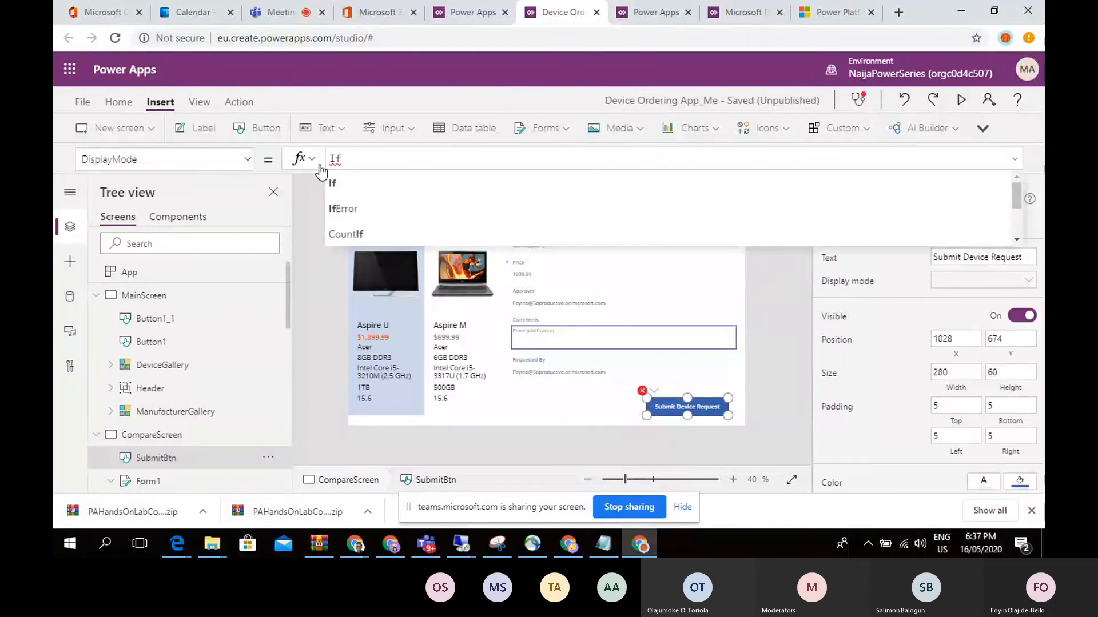
type("(")
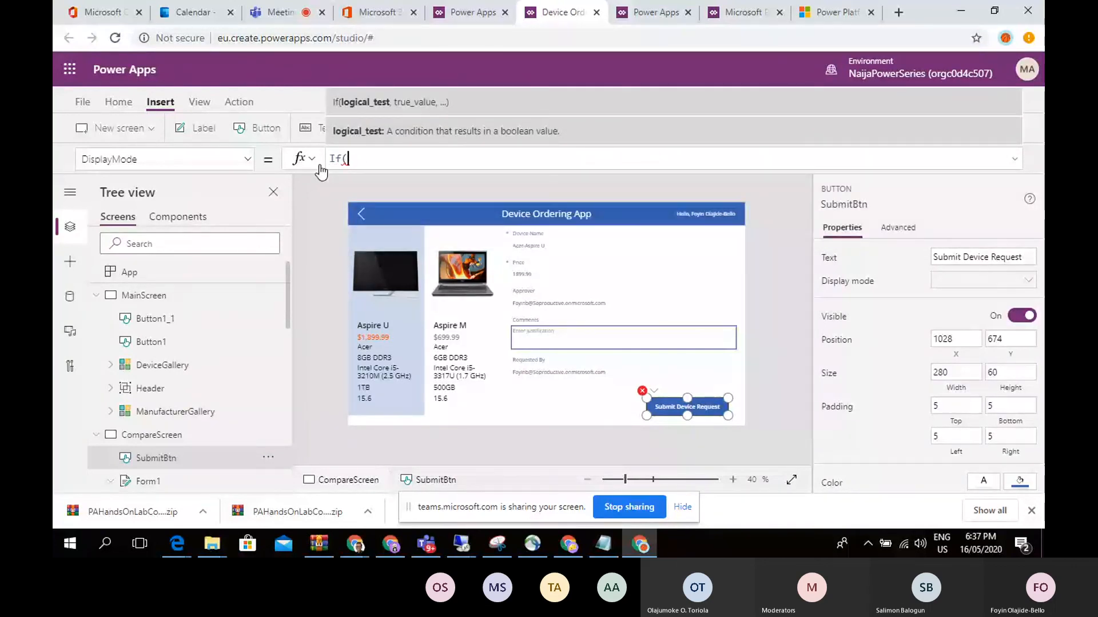
type("!")
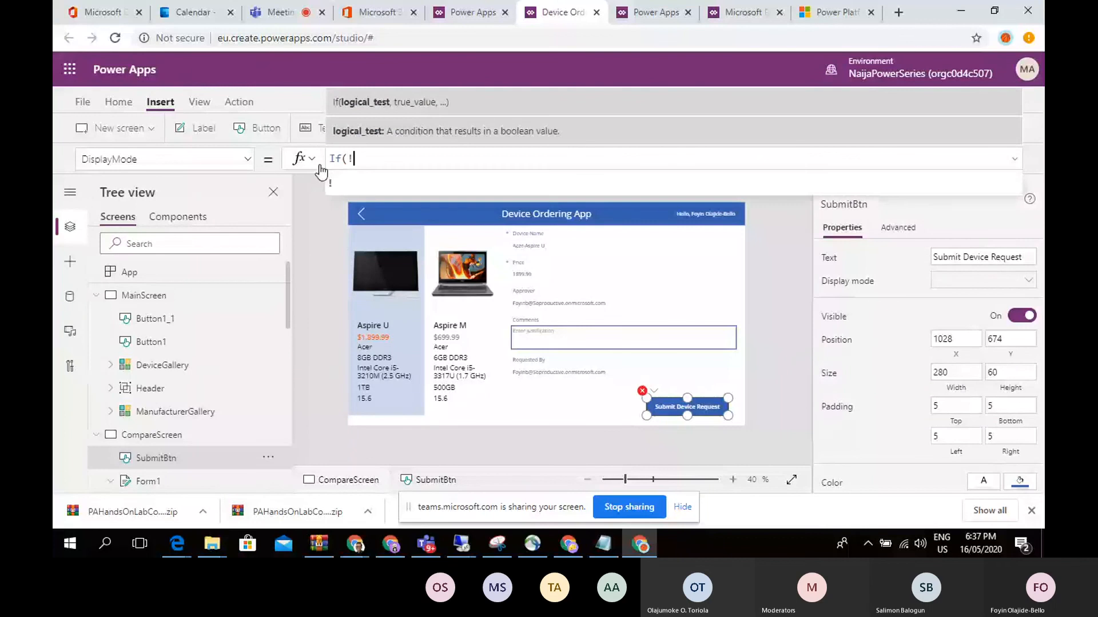
type("Is")
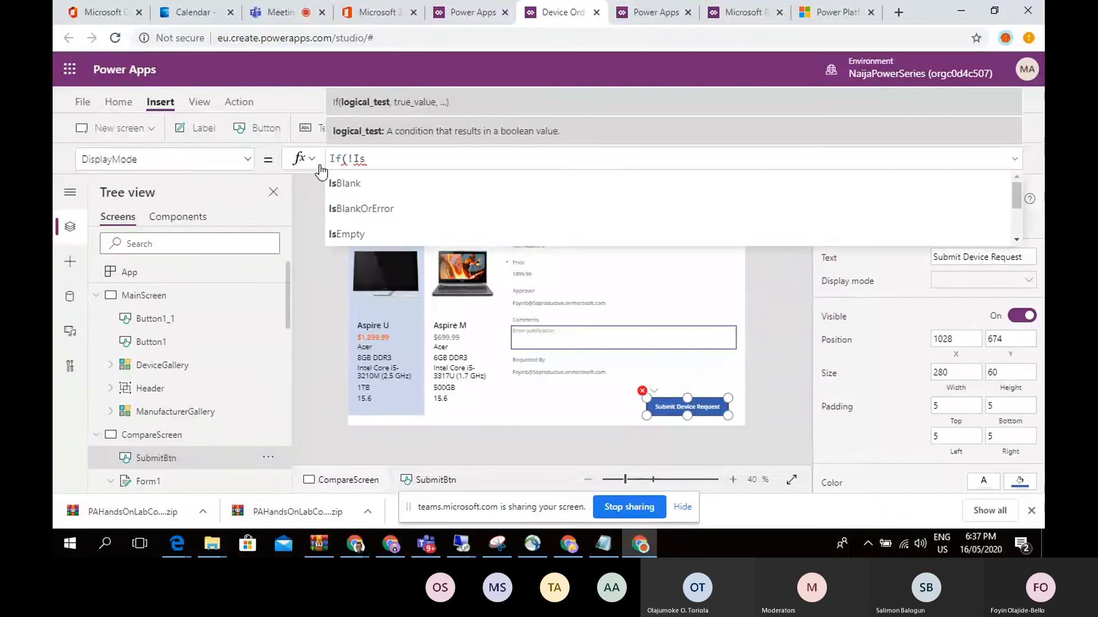
type("Blan")
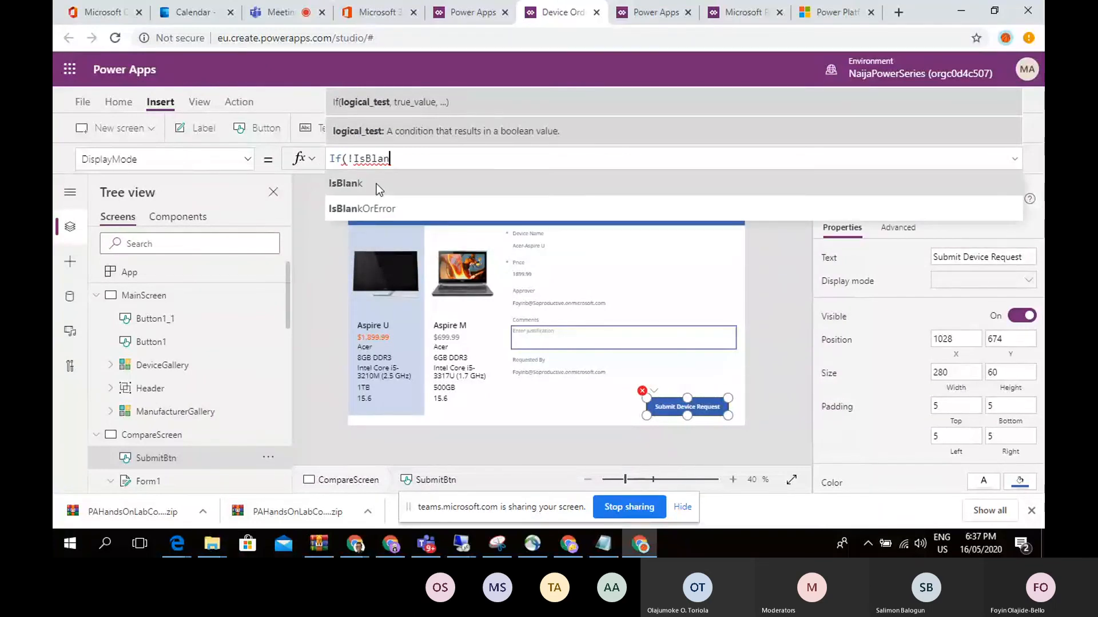
left_click(376, 182)
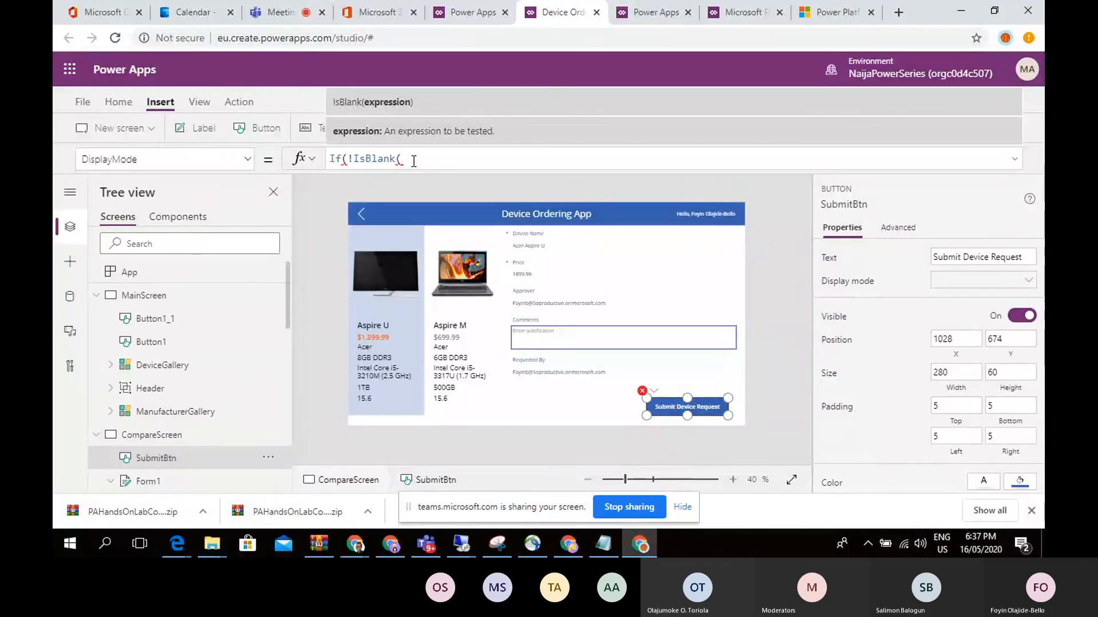
type("comp")
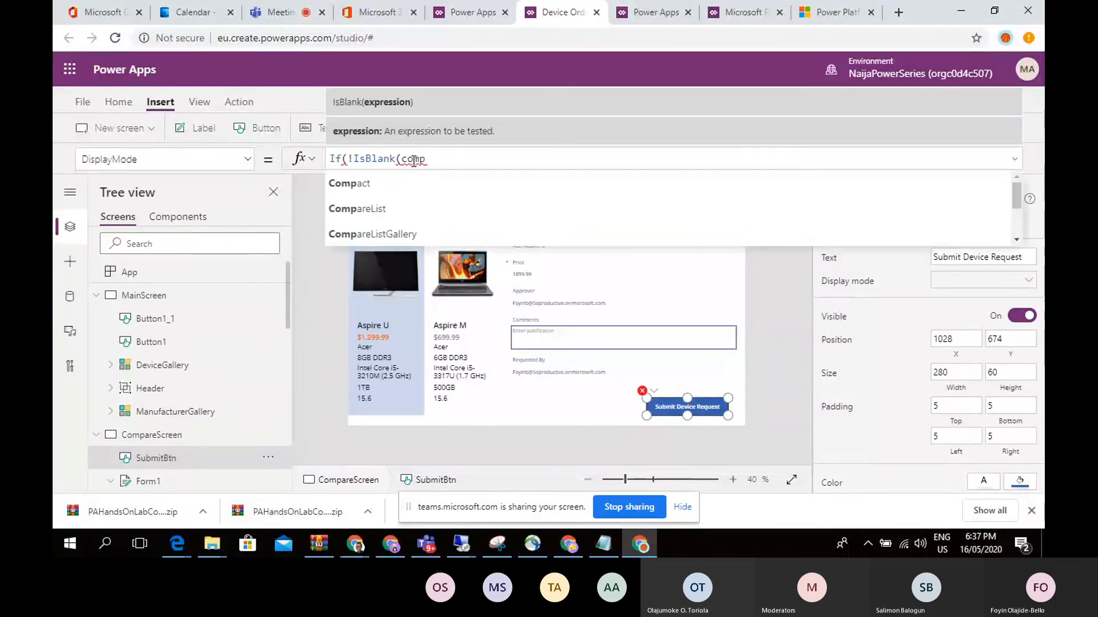
left_click(438, 229)
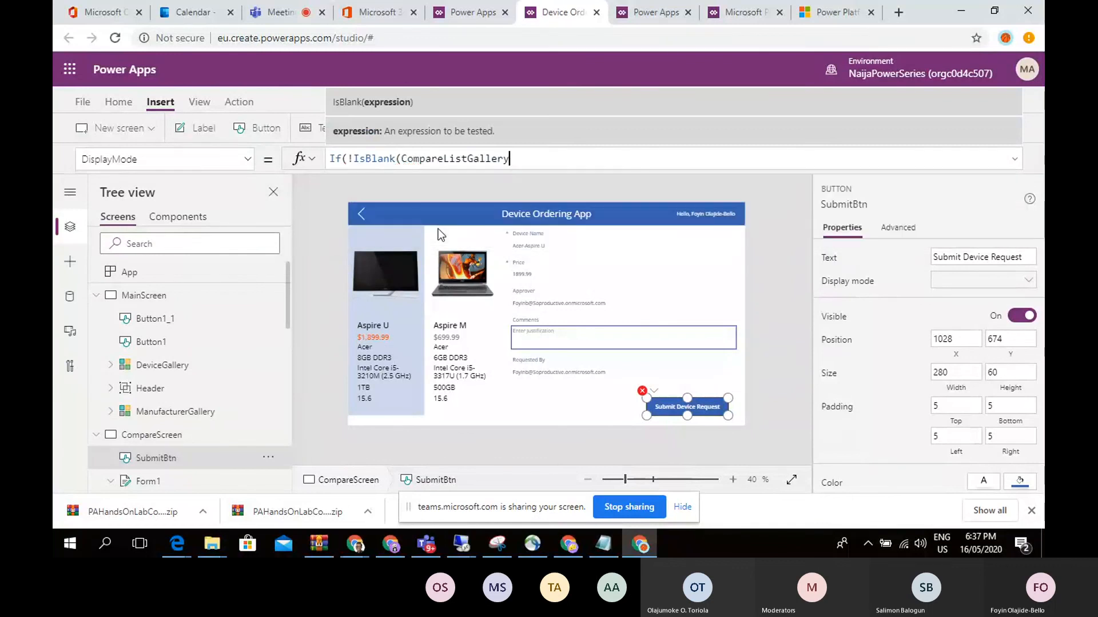
type(".Sele")
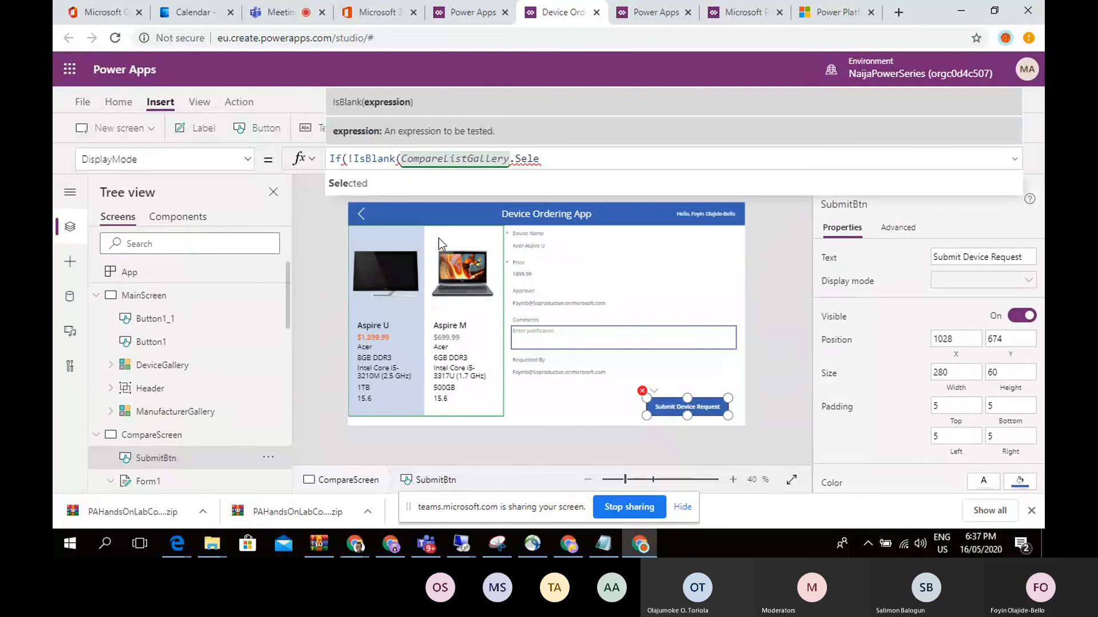
left_click(465, 180)
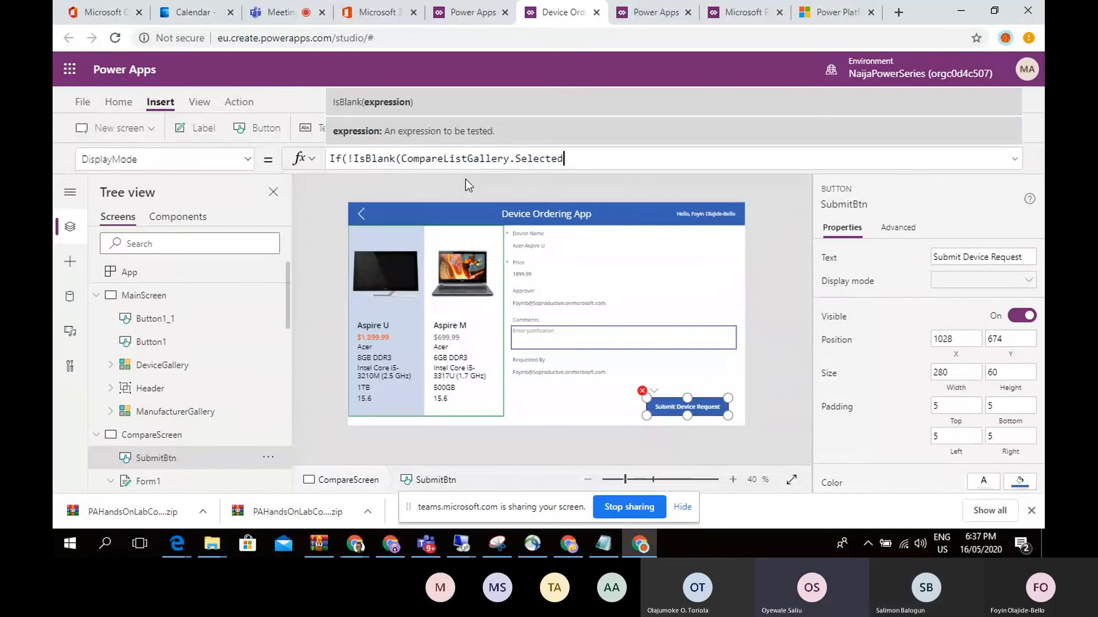
Step: Complete the DisplayMode formula with DisplayMode.Edit as the true value and DisplayMode.Disabled as the else value, closing the parentheses
type("),DisplayMode.Edit")
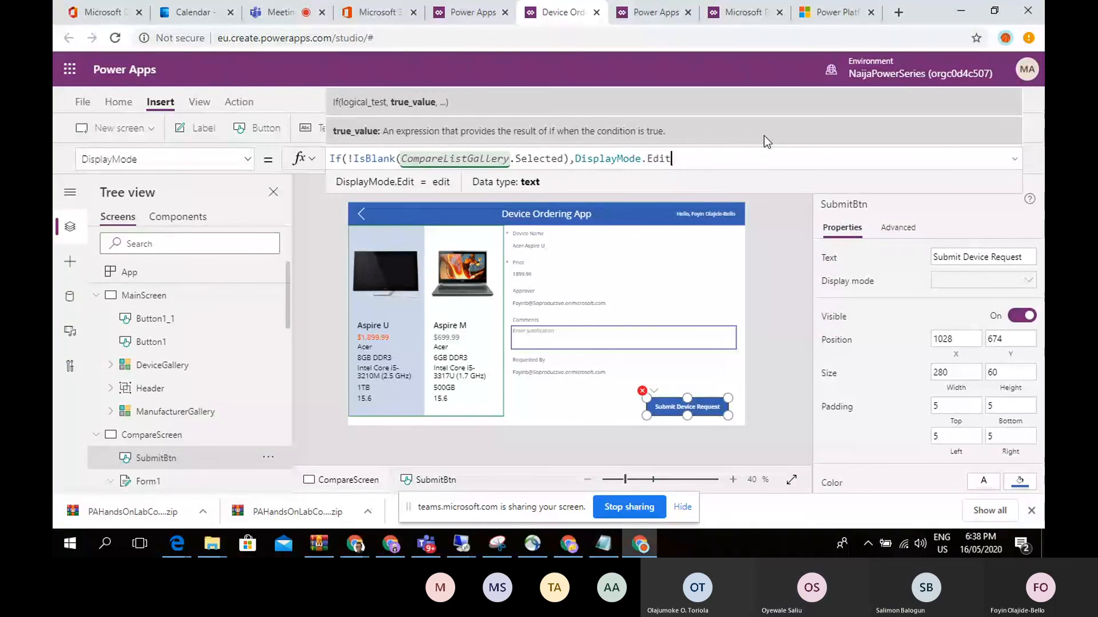
type(",Di")
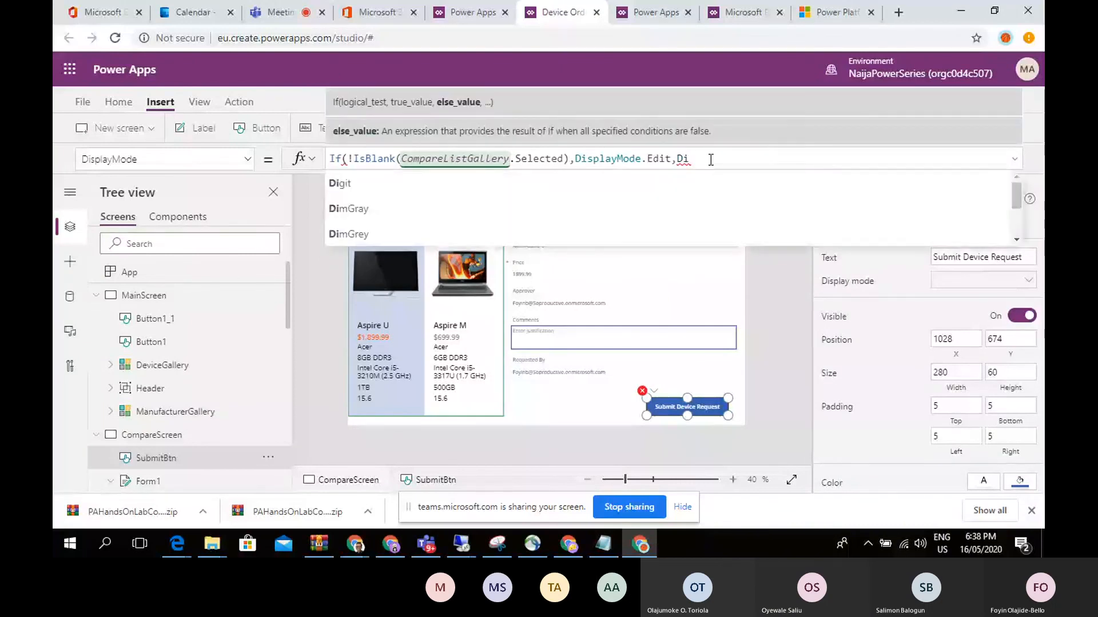
type("sp")
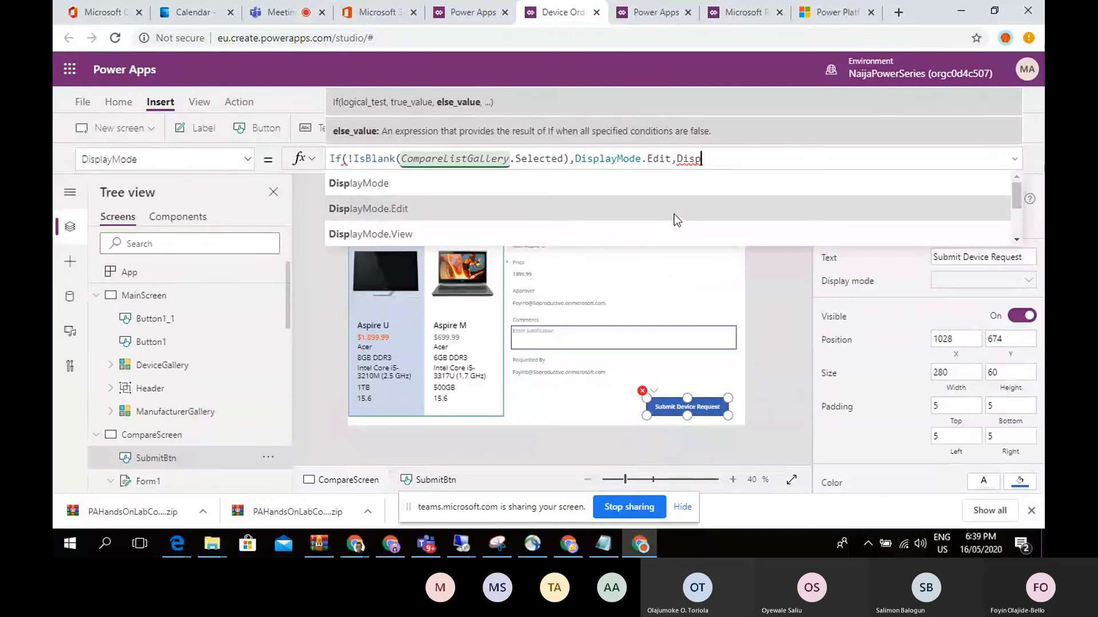
left_click(1017, 239)
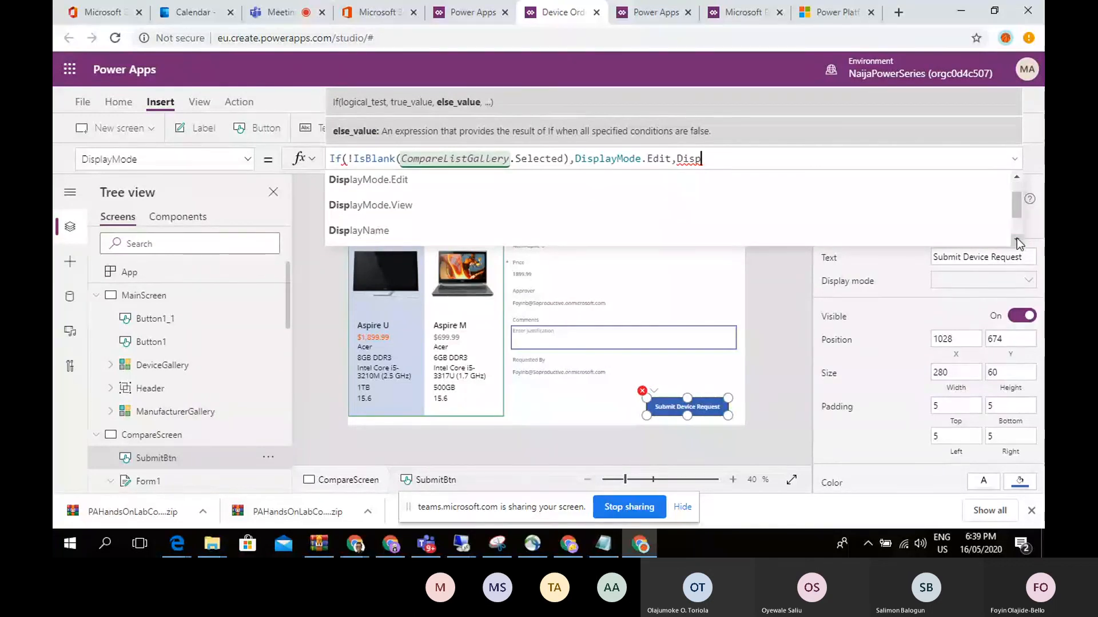
left_click(1016, 238)
scroll(1013, 204, "up", 2)
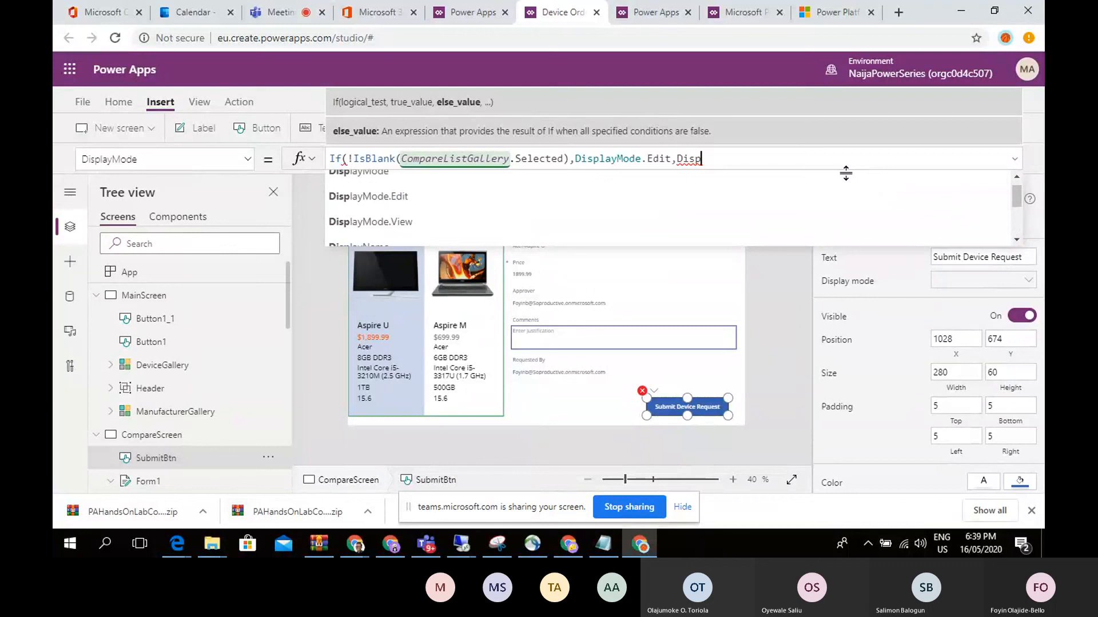
type("la")
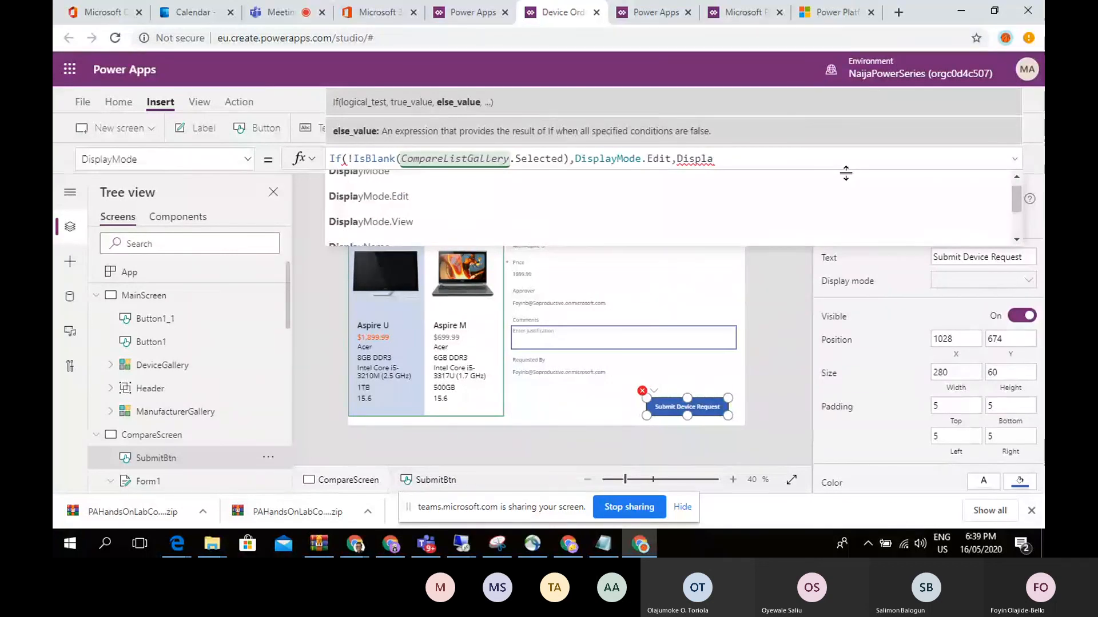
type("yMode")
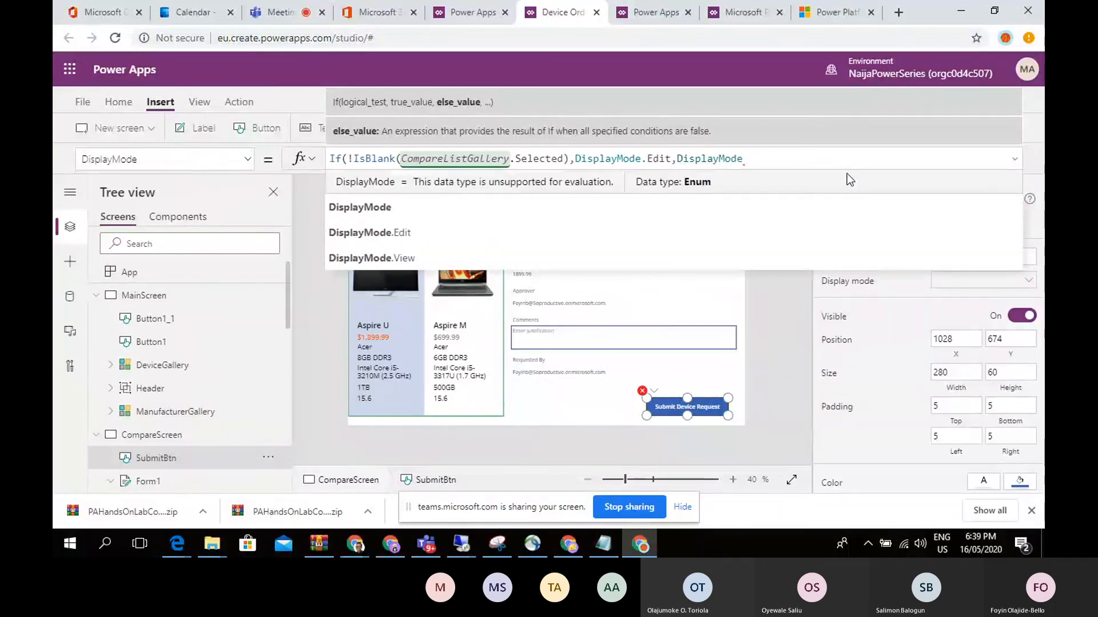
type(".")
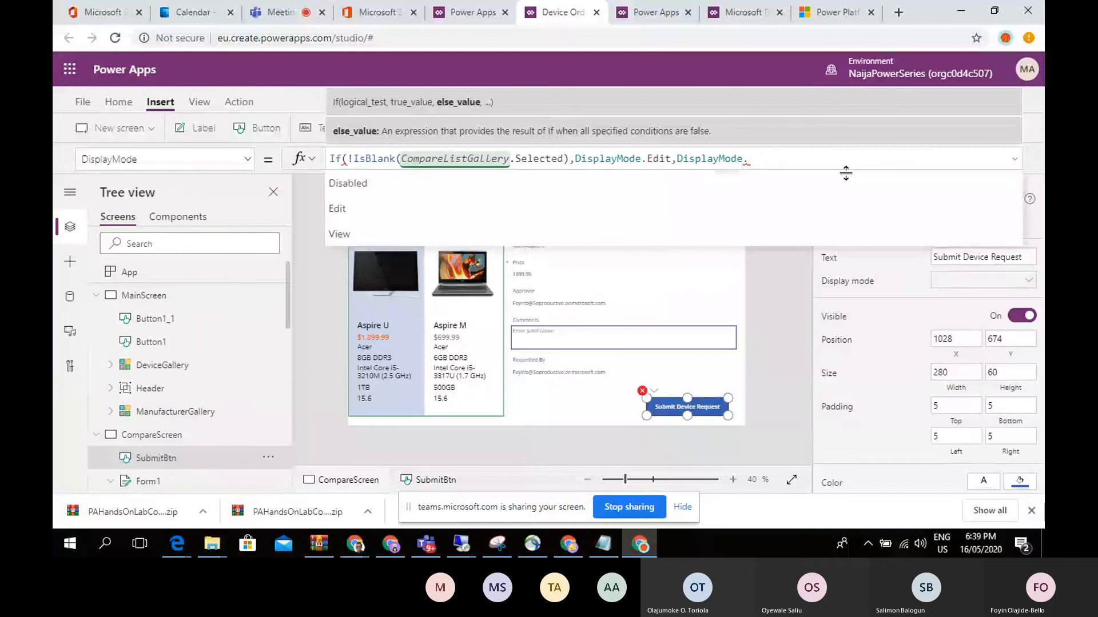
left_click(839, 182)
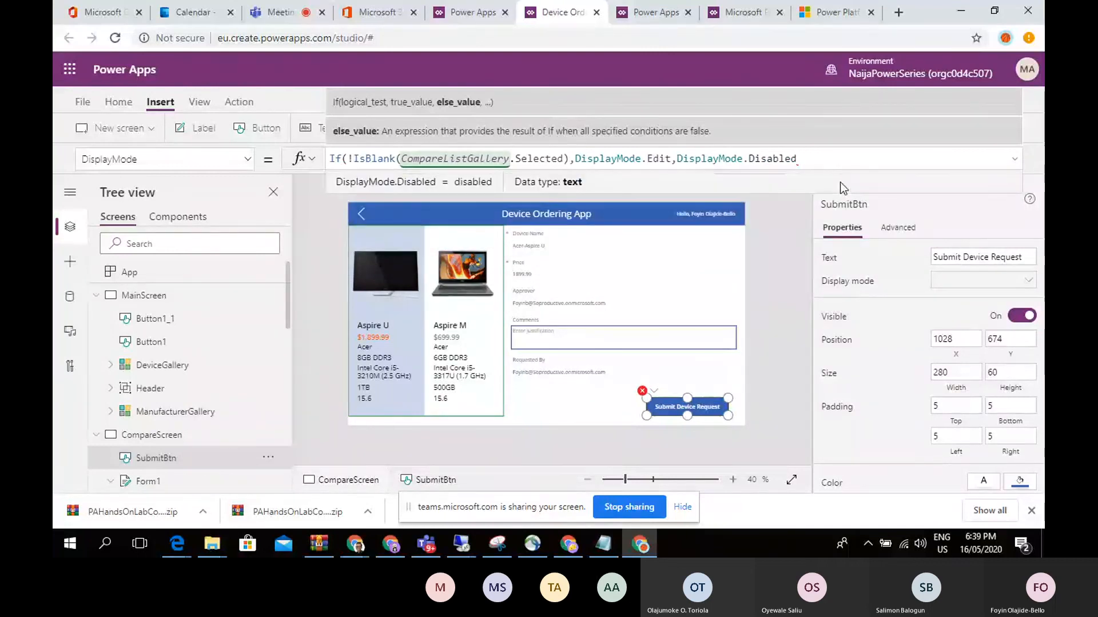
type(")")
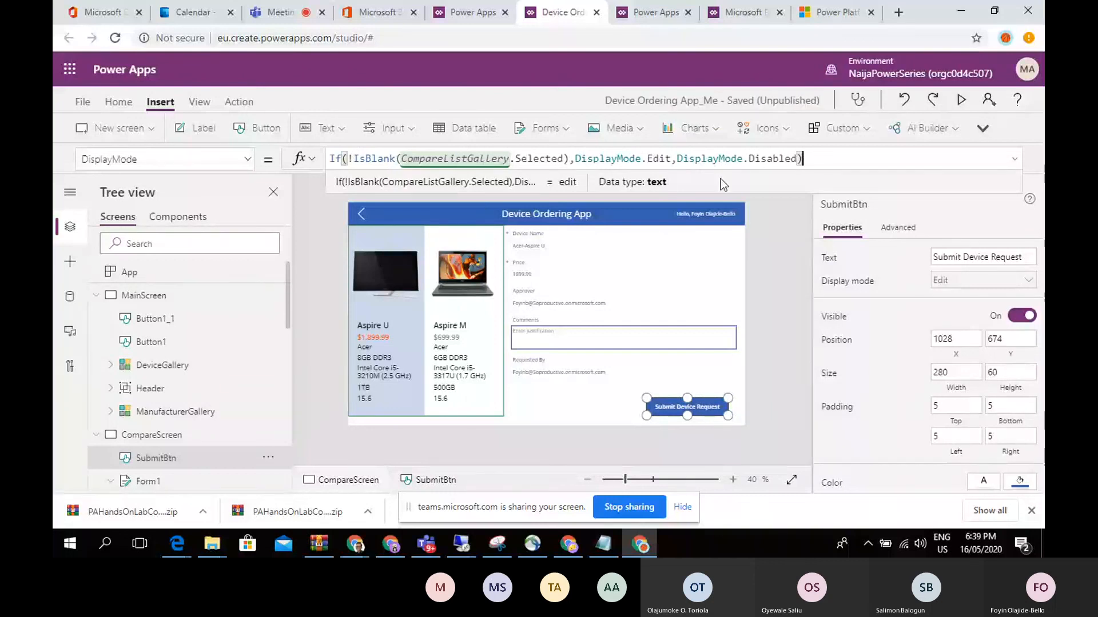
left_click(787, 289)
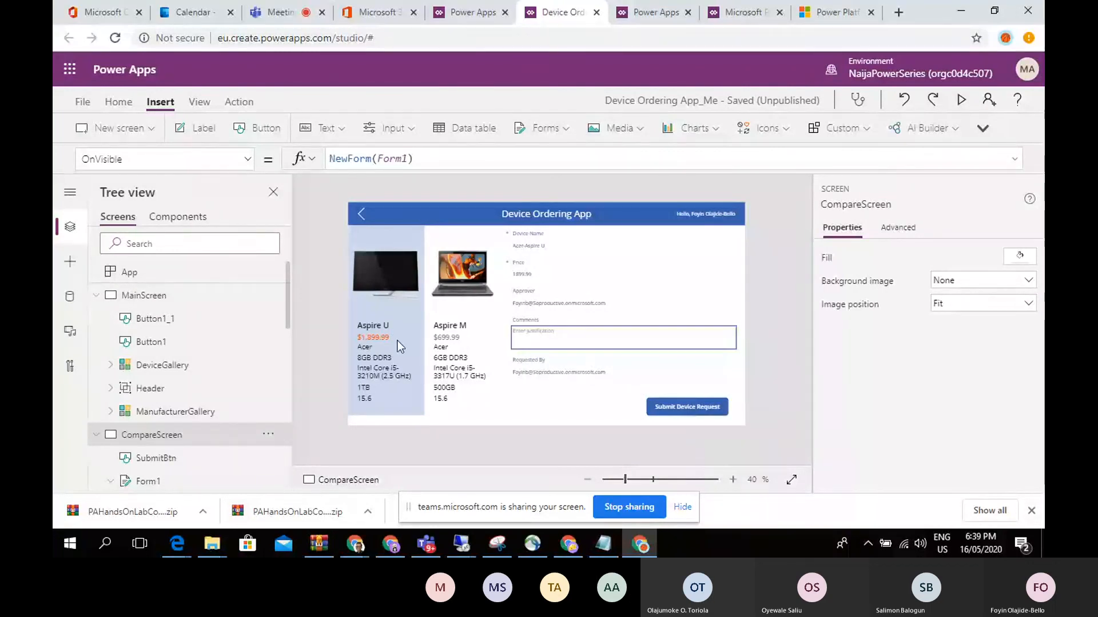
Step: Clear the device selection in a preview of MainScreen, then check the submit button on CompareScreen
left_click(166, 298)
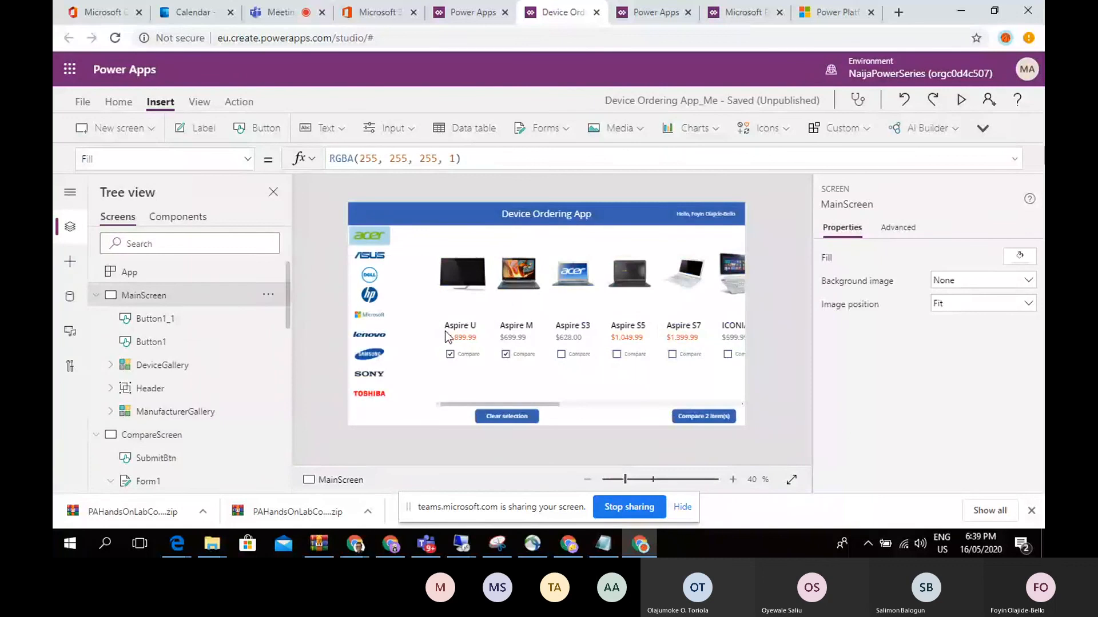
left_click(519, 416)
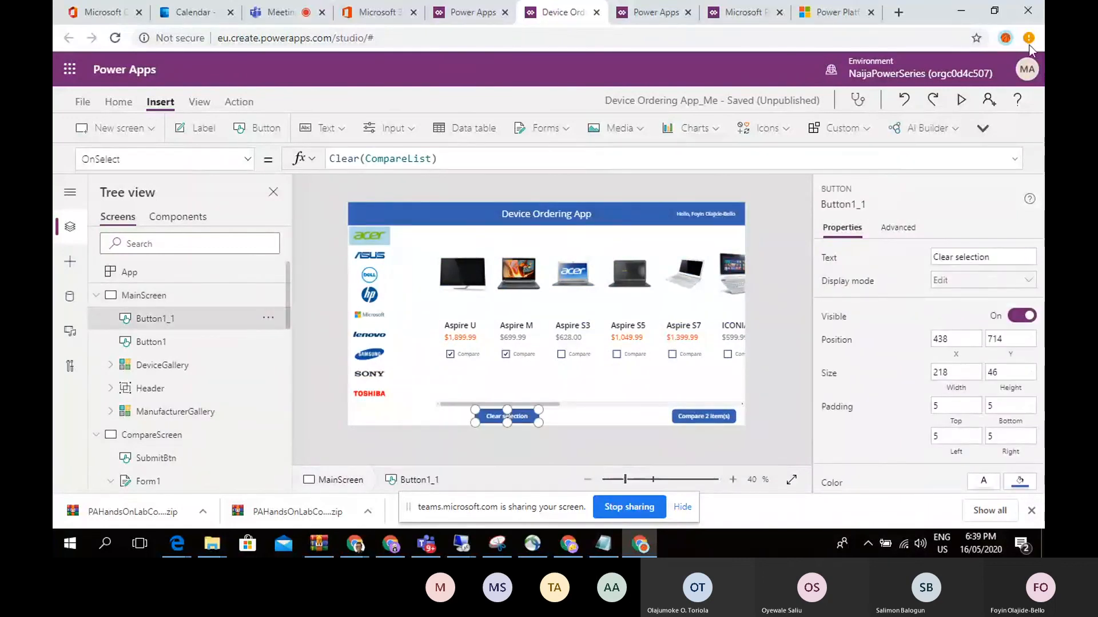
left_click(961, 99)
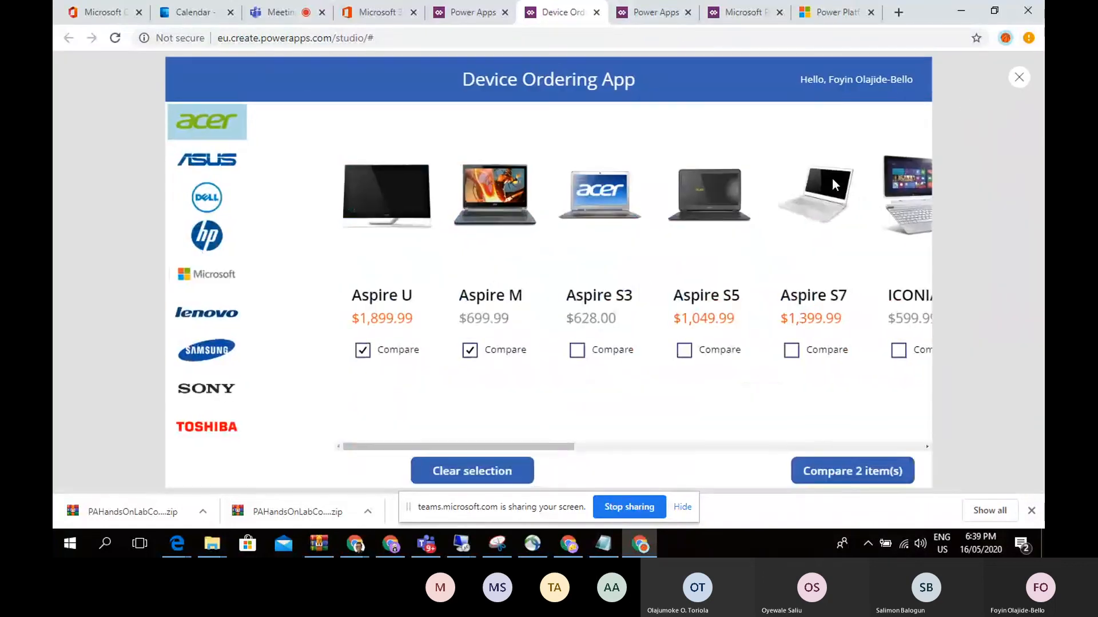
left_click(478, 479)
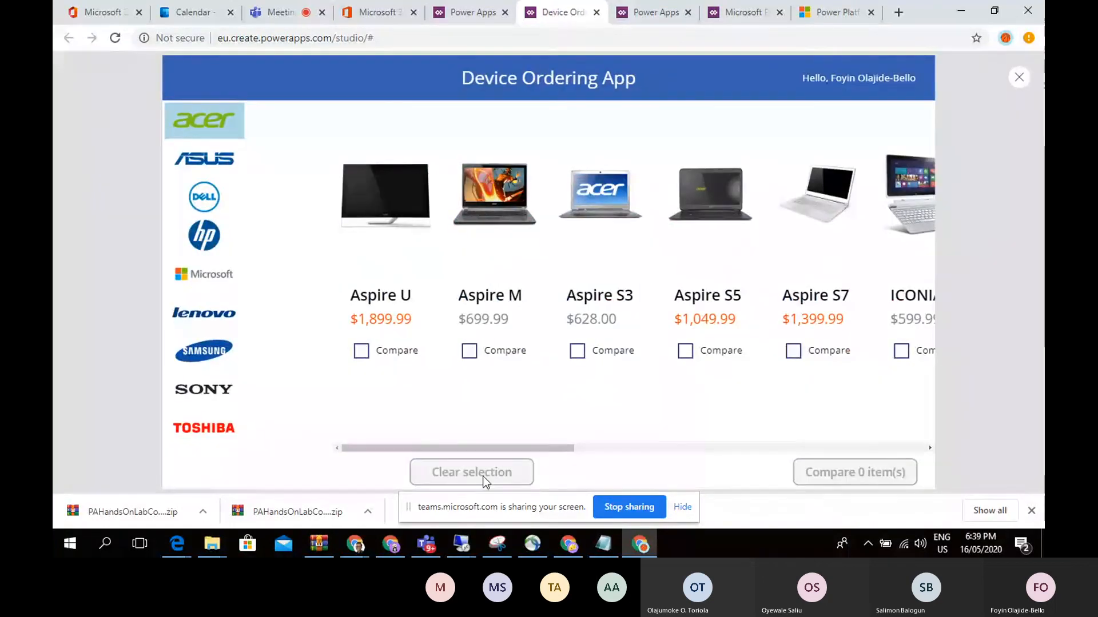
left_click(1020, 78)
left_click(667, 322)
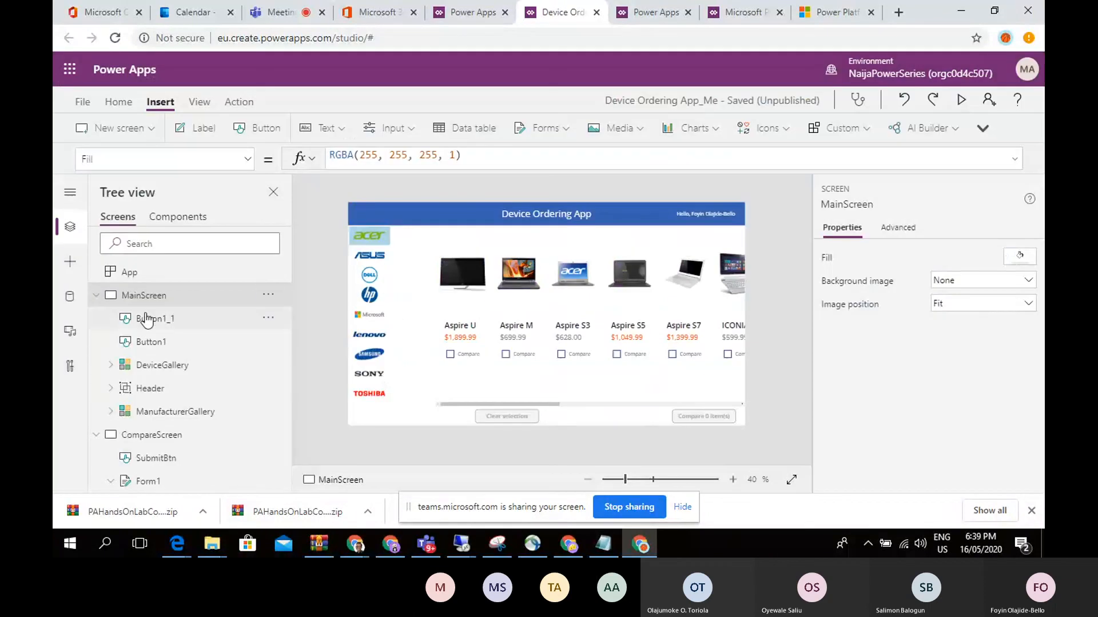
left_click(177, 439)
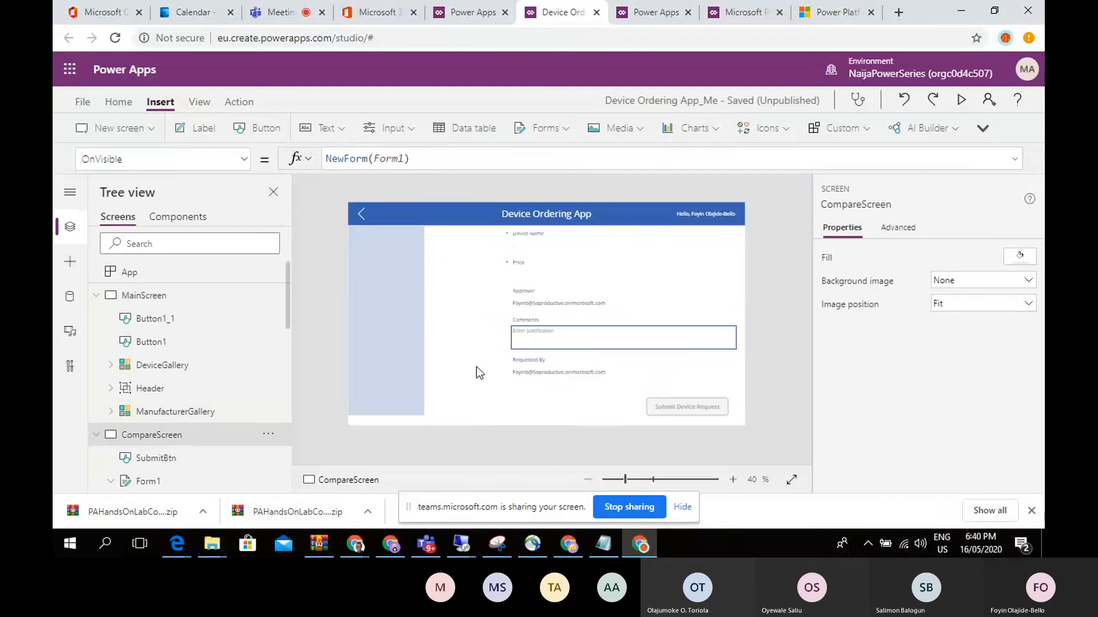
Step: Preview MainScreen, mark Aspire U and Aspire M for comparison, and open their comparison to check the submit button
left_click(191, 306)
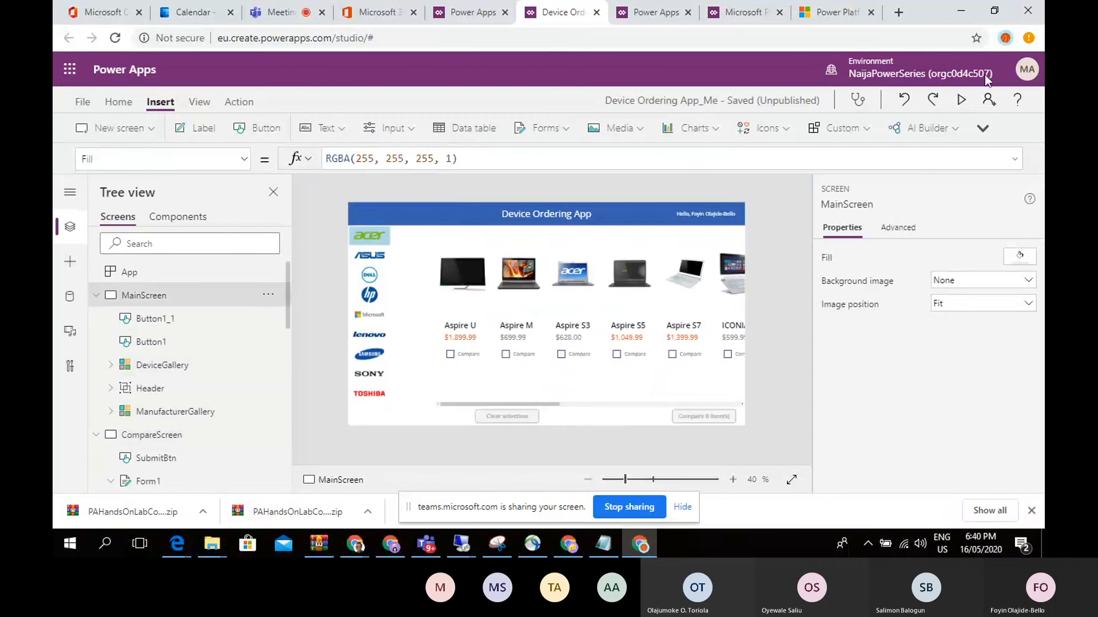
left_click(960, 103)
left_click(399, 354)
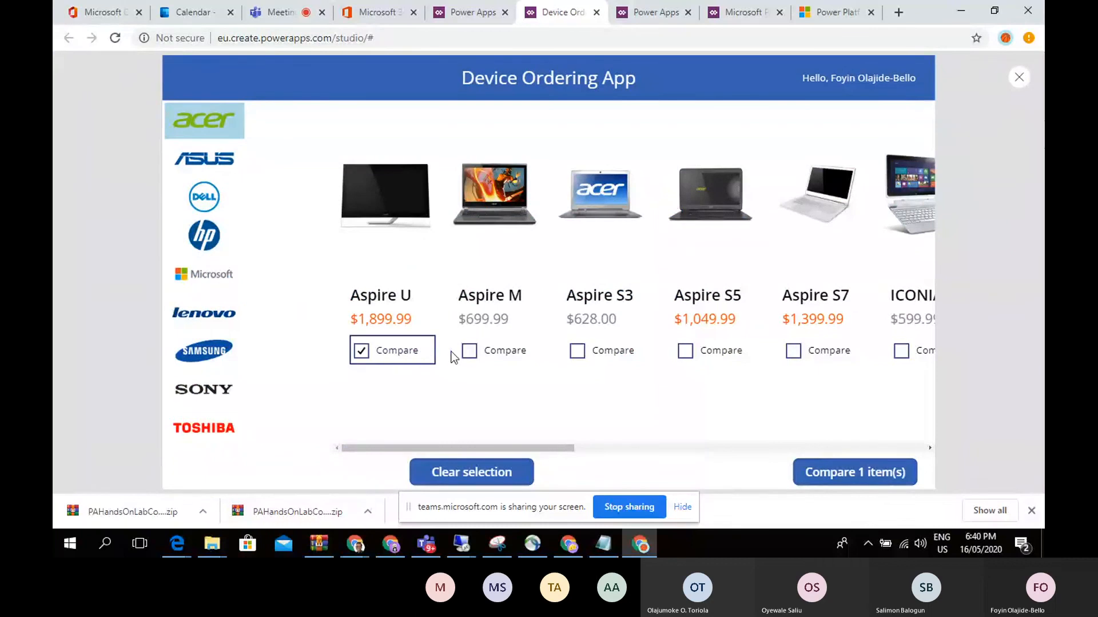
left_click(469, 353)
left_click(854, 472)
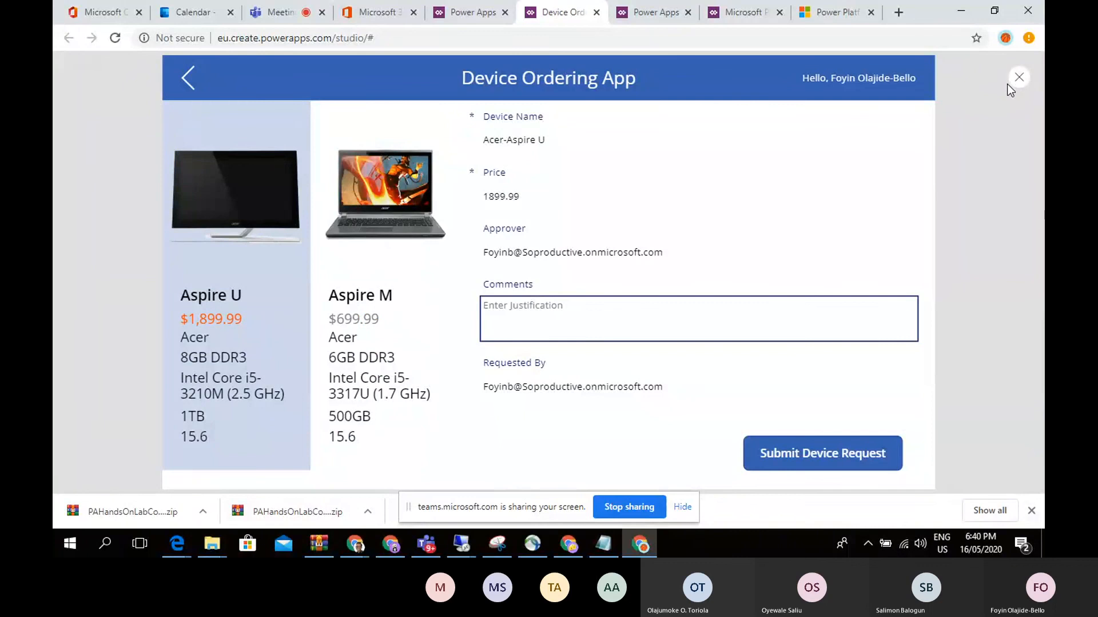
Step: Leave the preview and replace the OnSelect formula of the Submit Device Request button on CompareScreen with SubmitForm(Form1)
left_click(1020, 80)
left_click(708, 321)
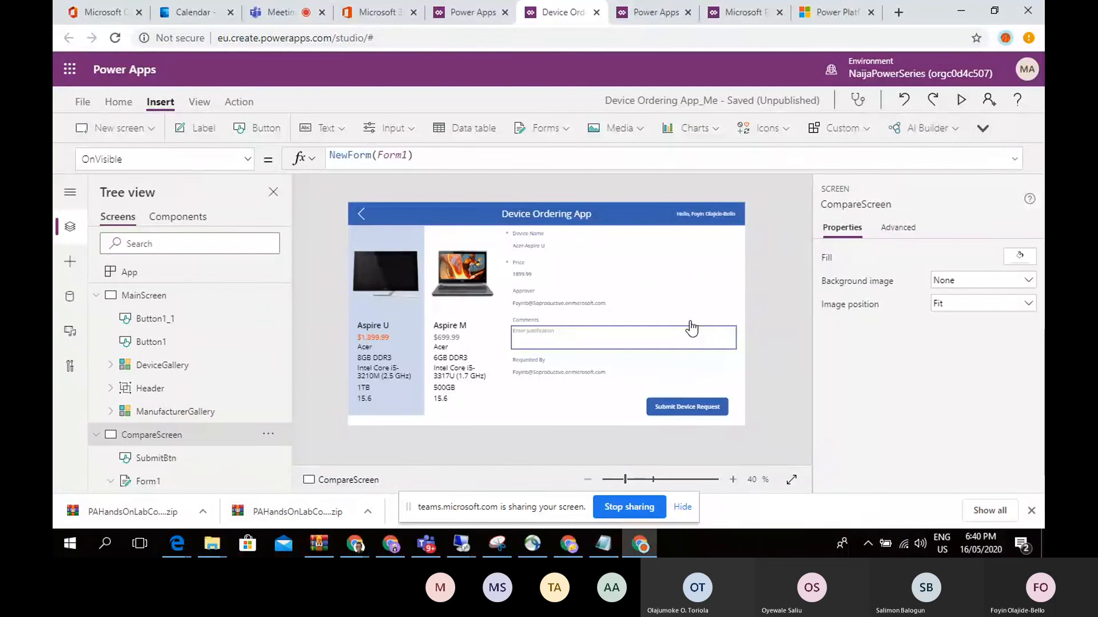
left_click(691, 404)
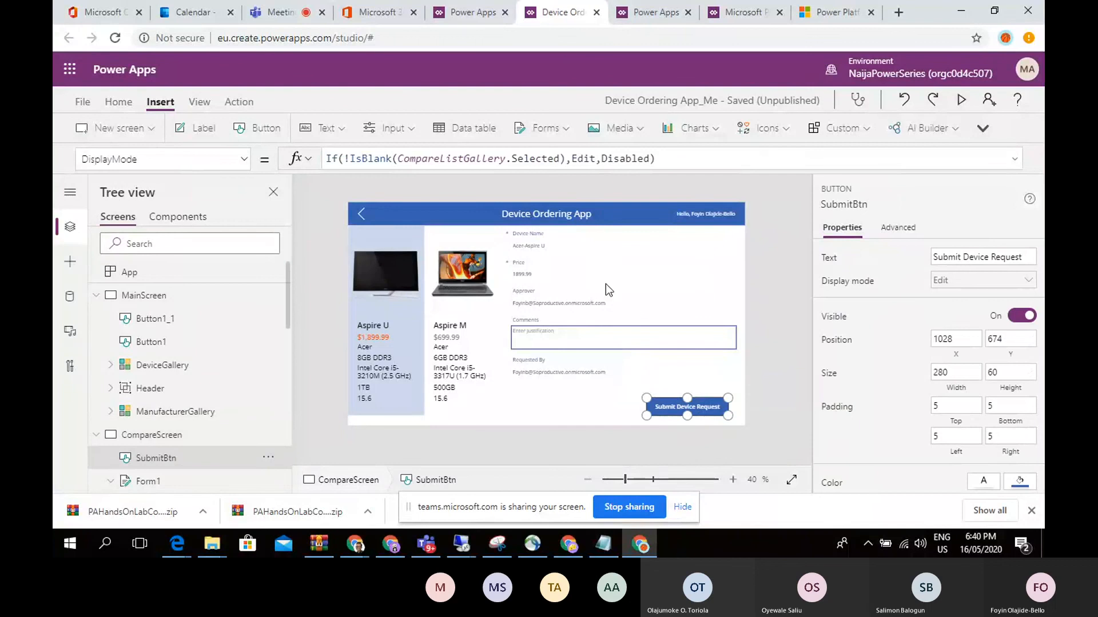
left_click(245, 159)
left_click_drag(246, 255, 254, 350)
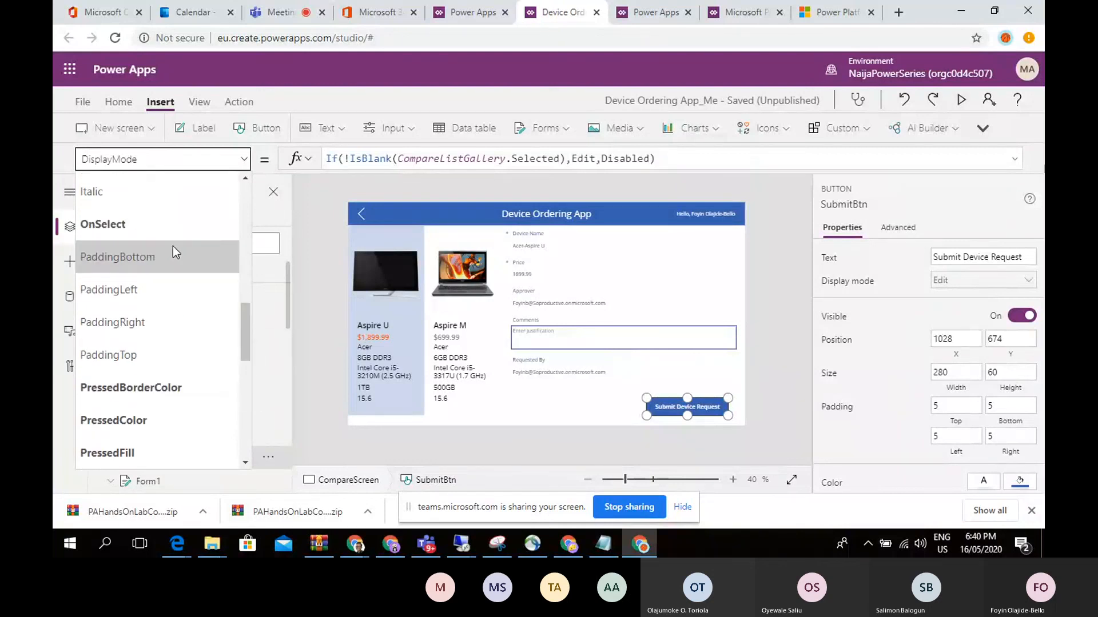
left_click(167, 229)
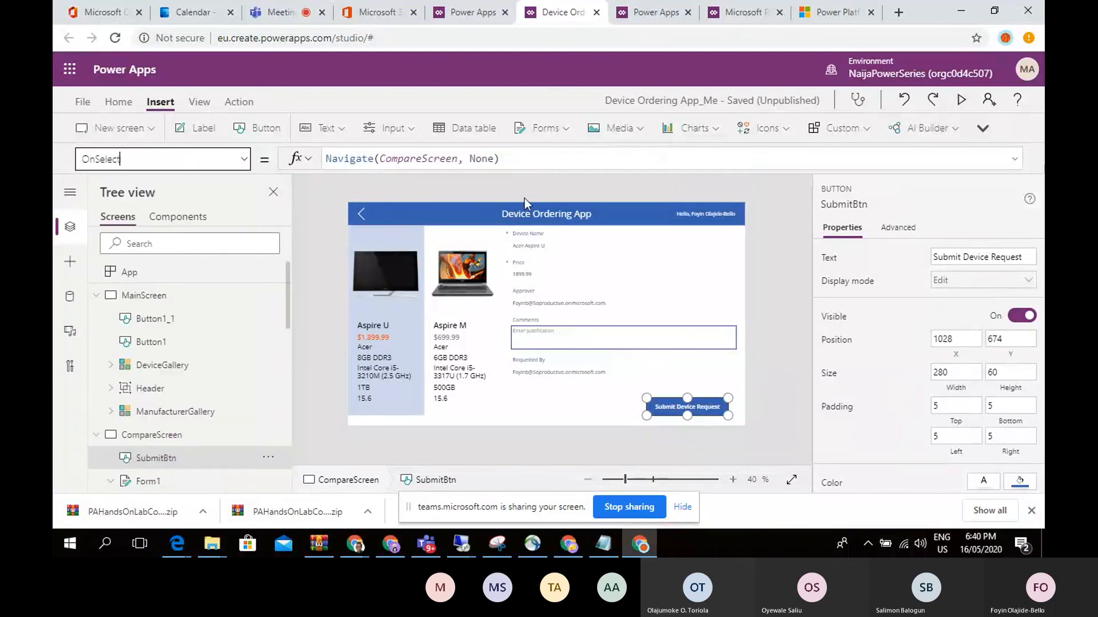
left_click(502, 161)
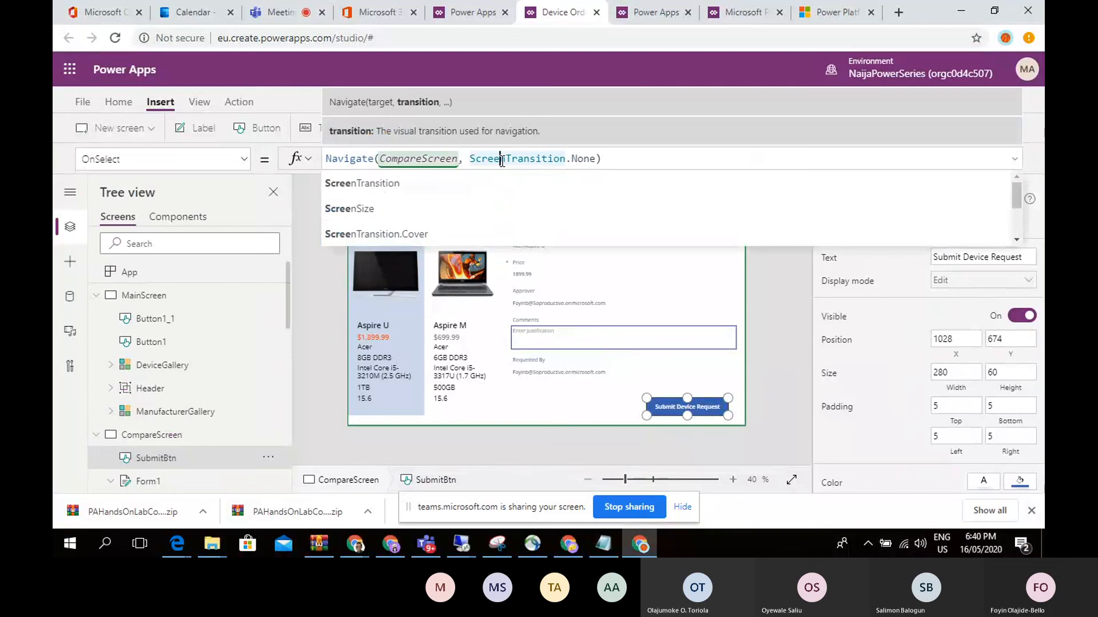
key("ctrl+a")
key("ctrl+x")
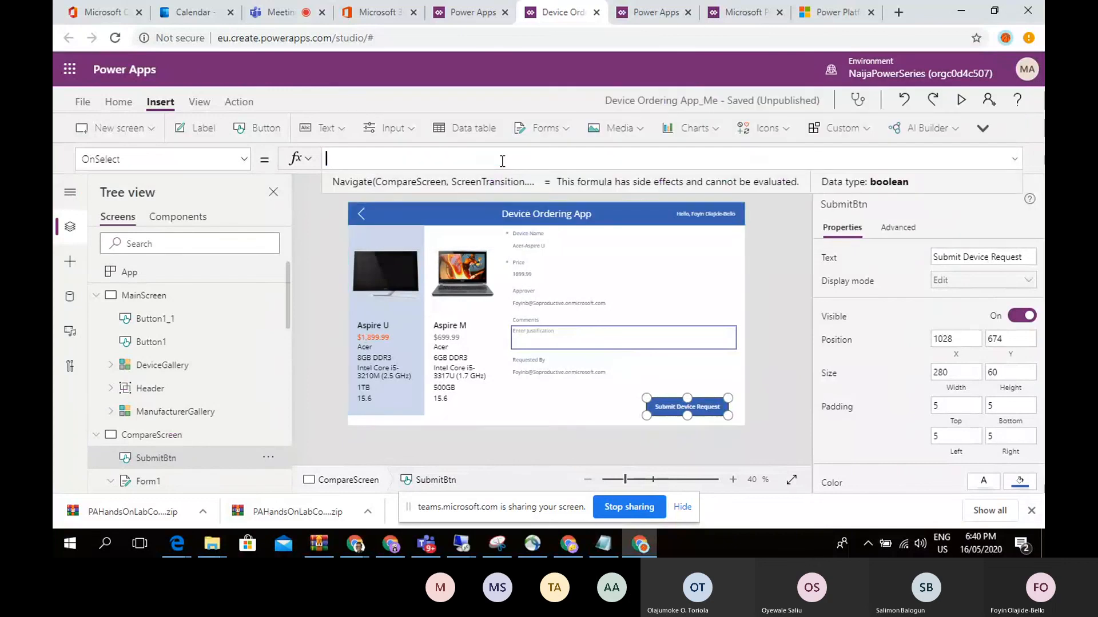
type("S")
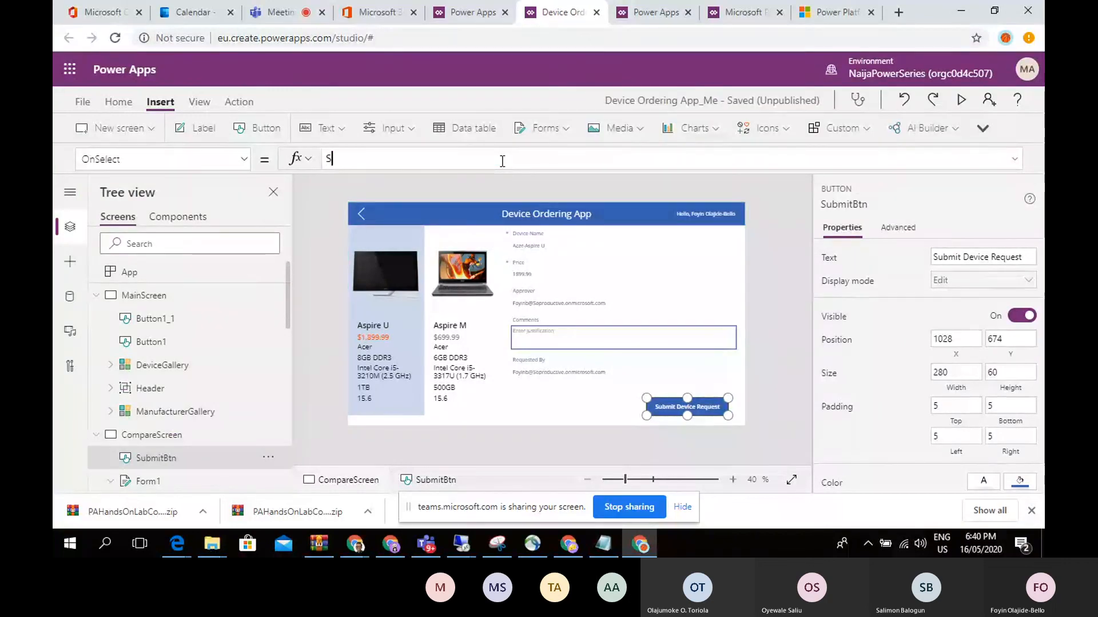
type("ub")
left_click(475, 186)
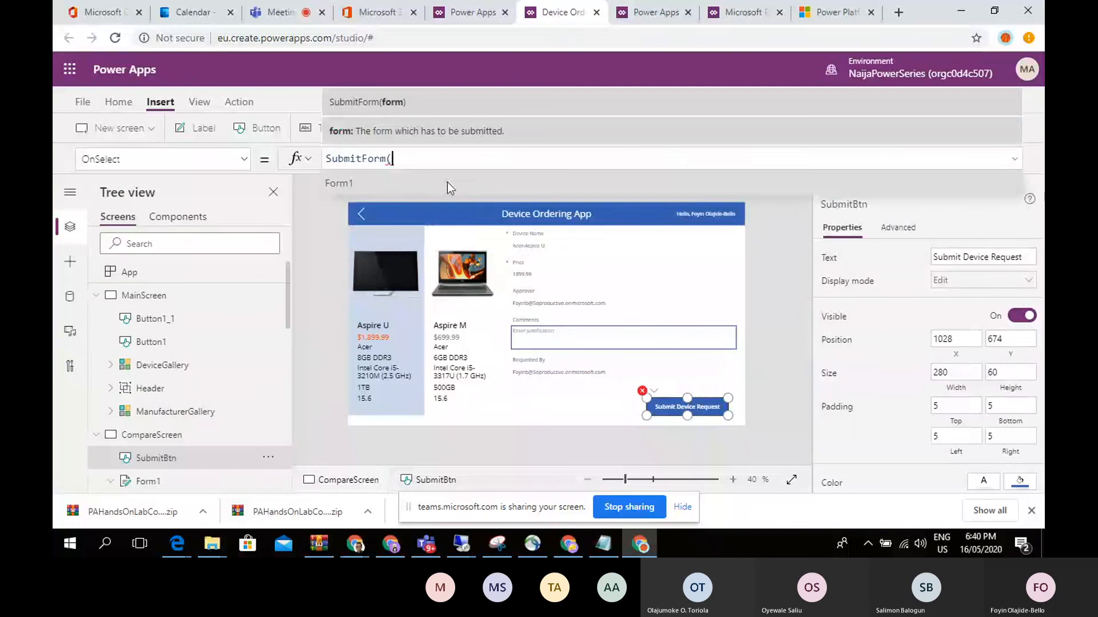
left_click(394, 181)
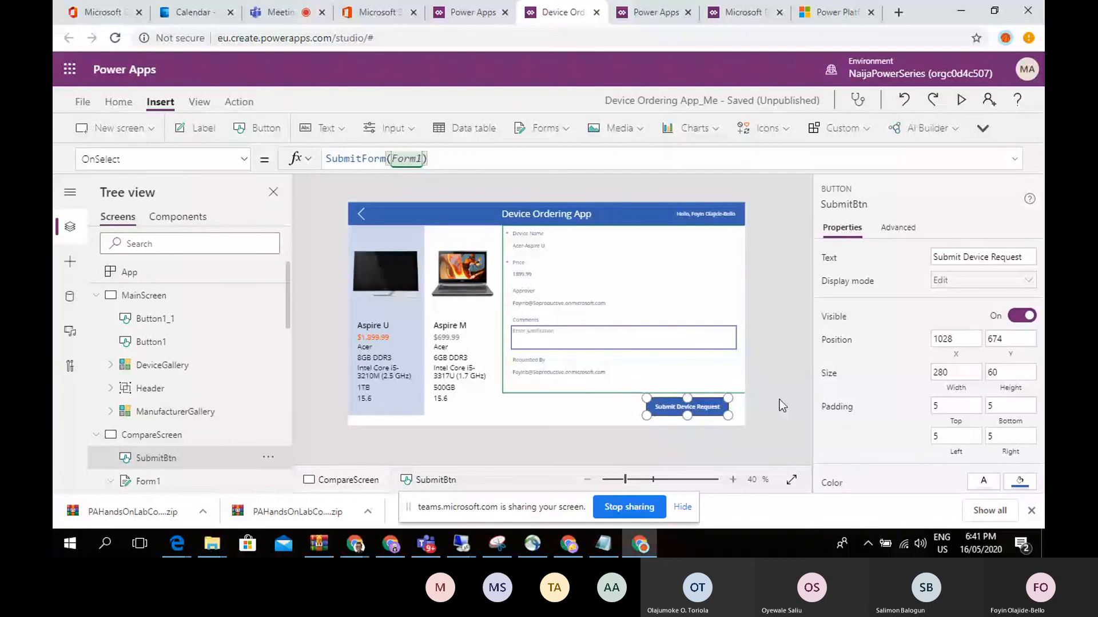
Step: Narrow Form1 on CompareScreen slightly by moving its right edge inward
left_click(636, 382)
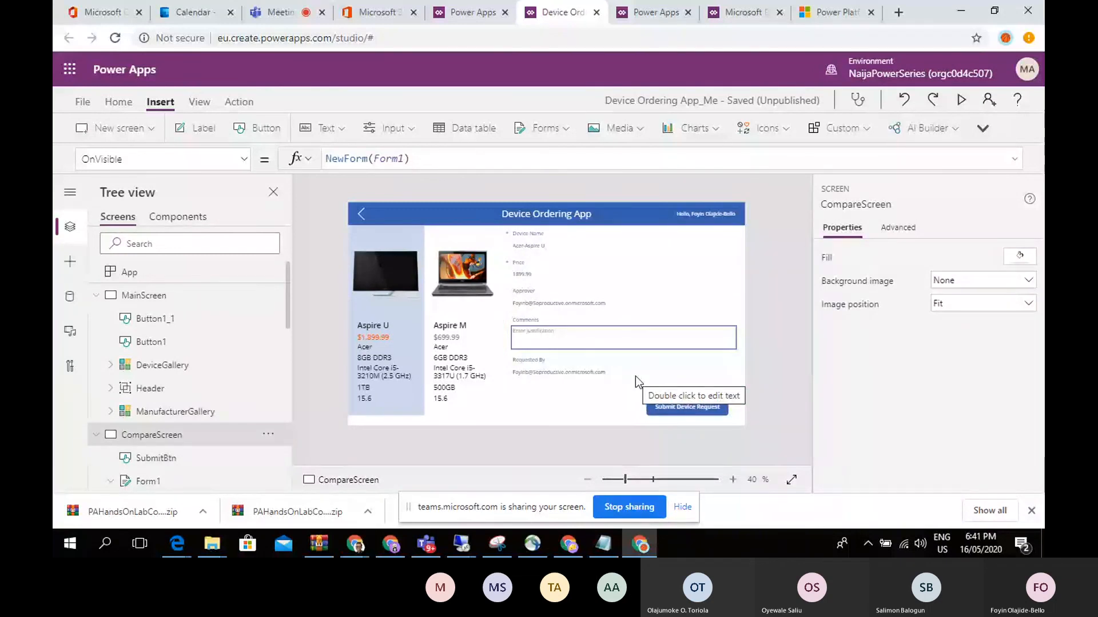
left_click(612, 383)
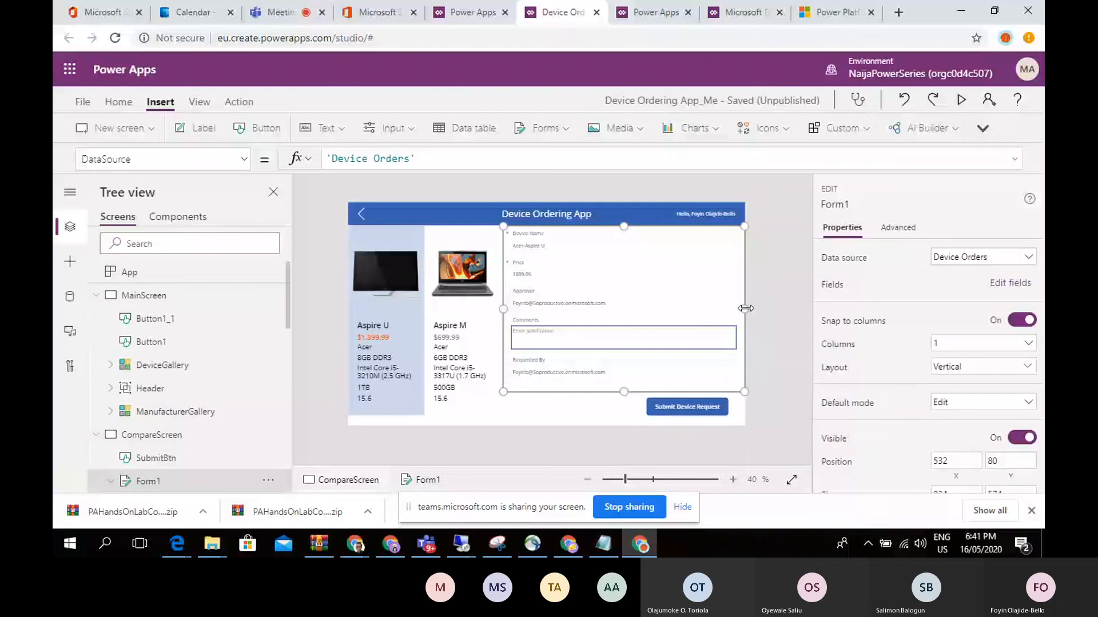
left_click_drag(746, 308, 739, 309)
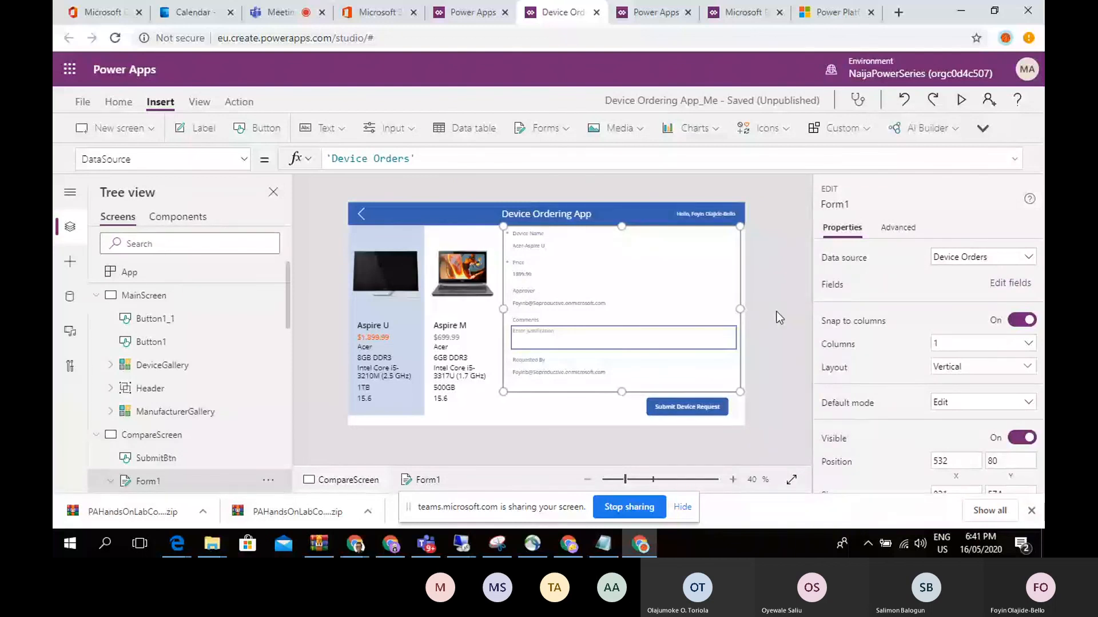
Step: Go to MainScreen, save Device Ordering App_Me without a version note, and return to the editor
left_click(200, 296)
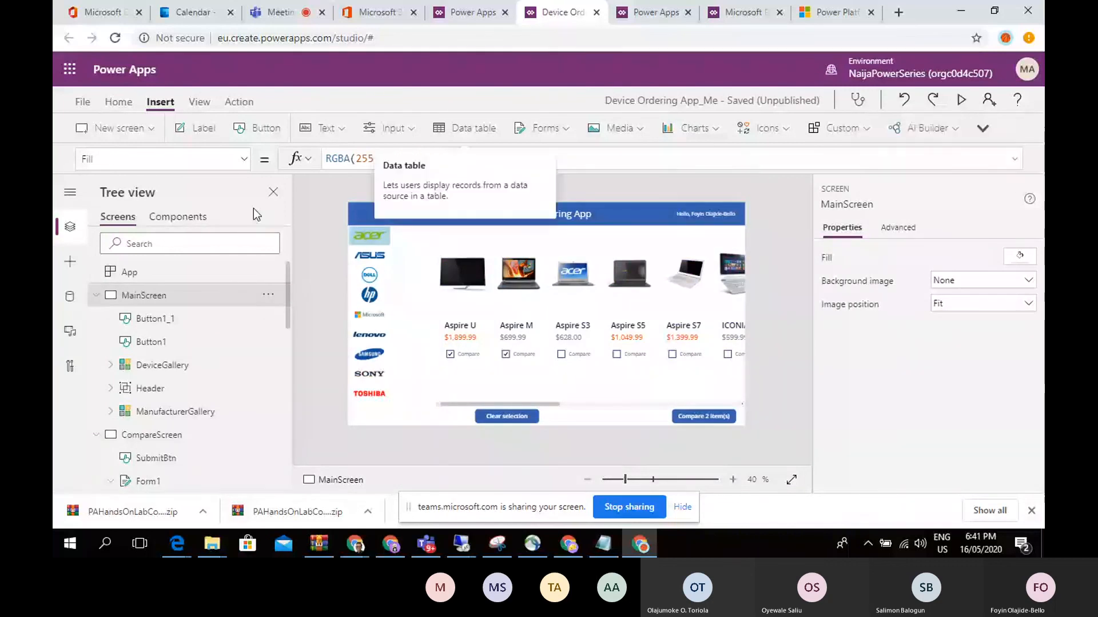
left_click(78, 101)
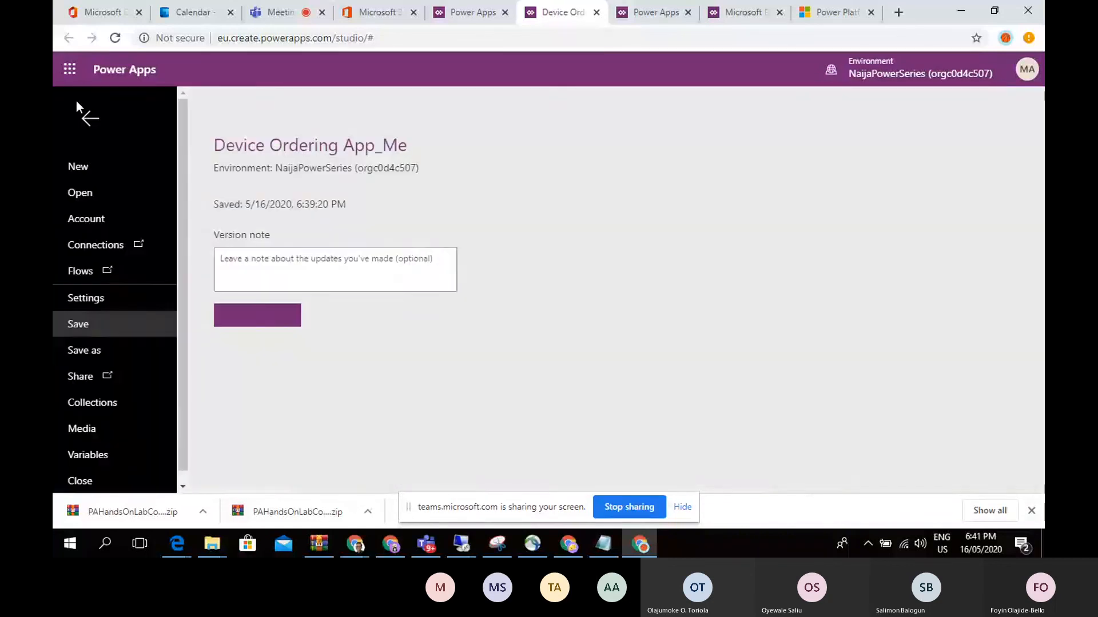
left_click(277, 318)
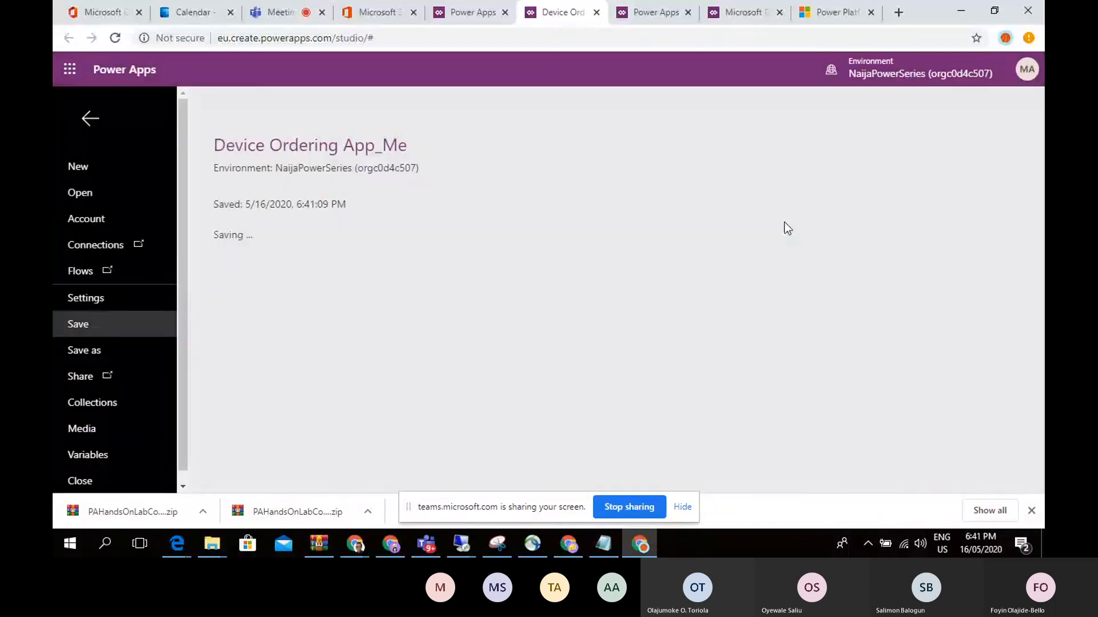
left_click(89, 118)
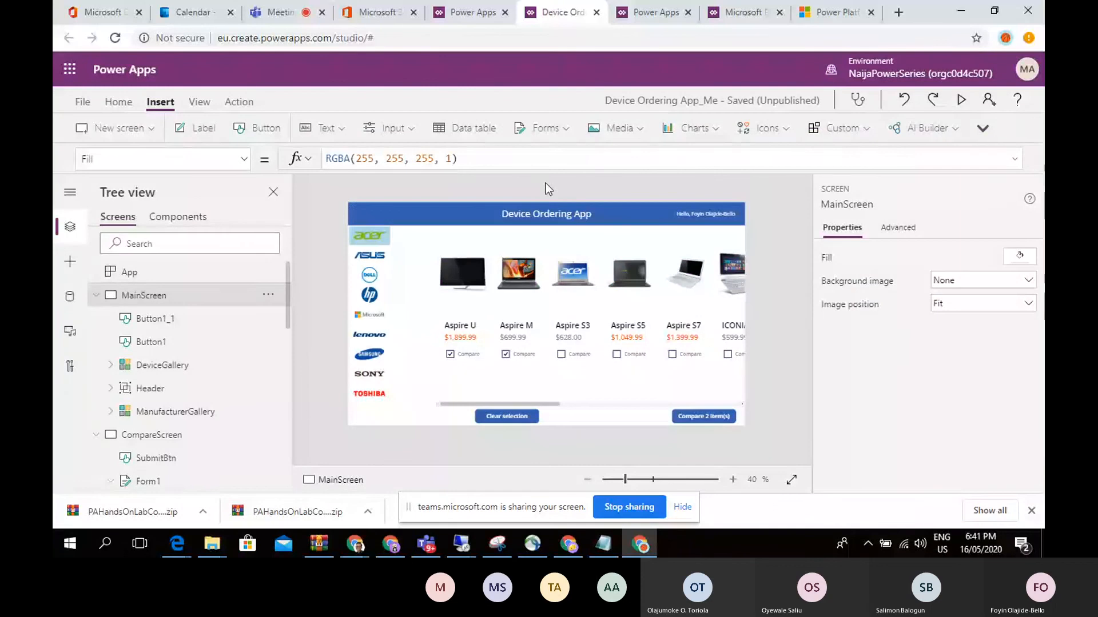
Step: Preview MainScreen, unmark Aspire U and Aspire M, and mark the ASUS B53S for comparison instead
left_click(961, 102)
left_click(361, 350)
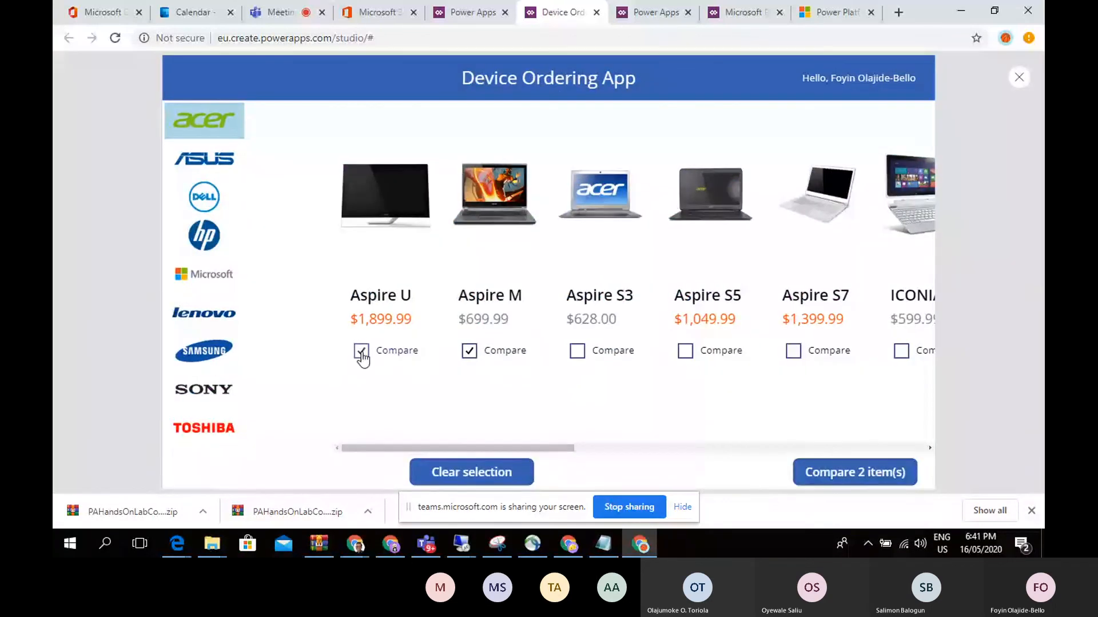
left_click(468, 351)
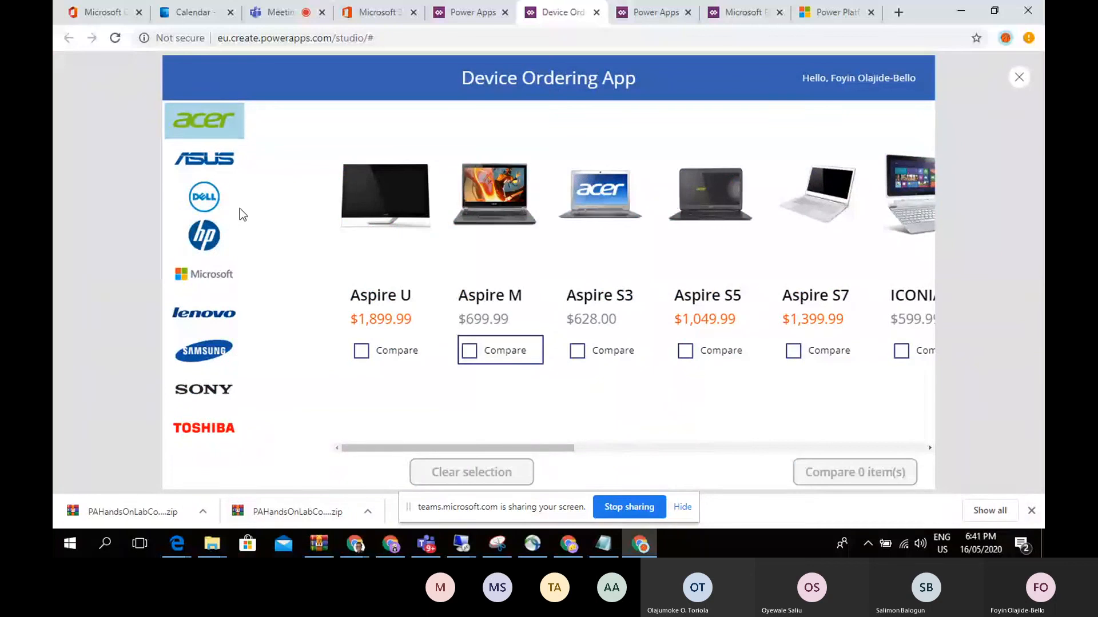
left_click(204, 166)
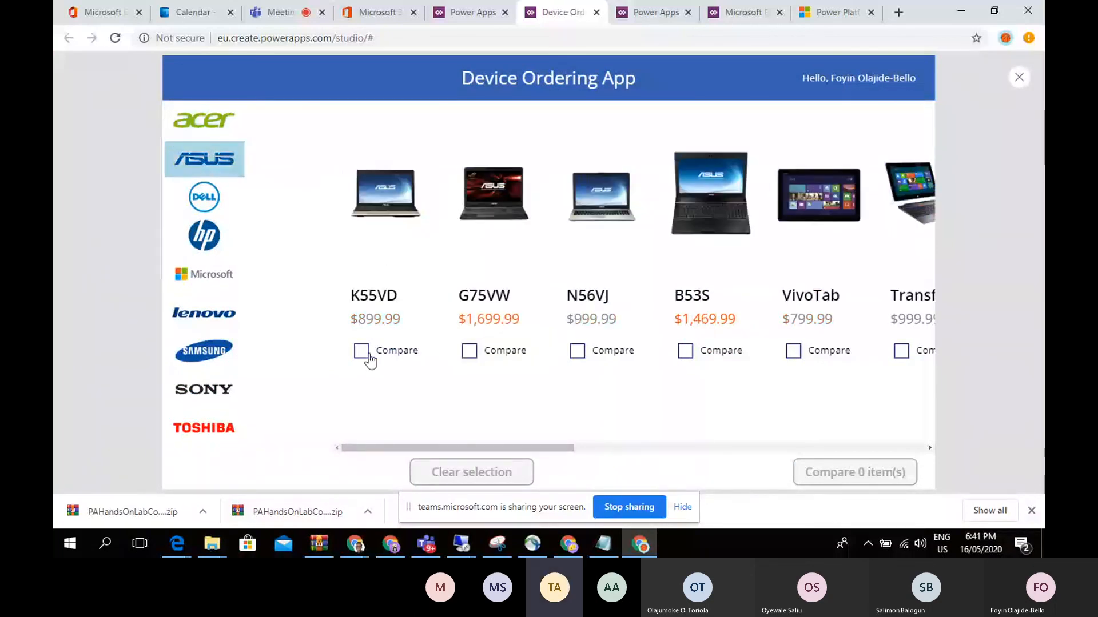
left_click(685, 351)
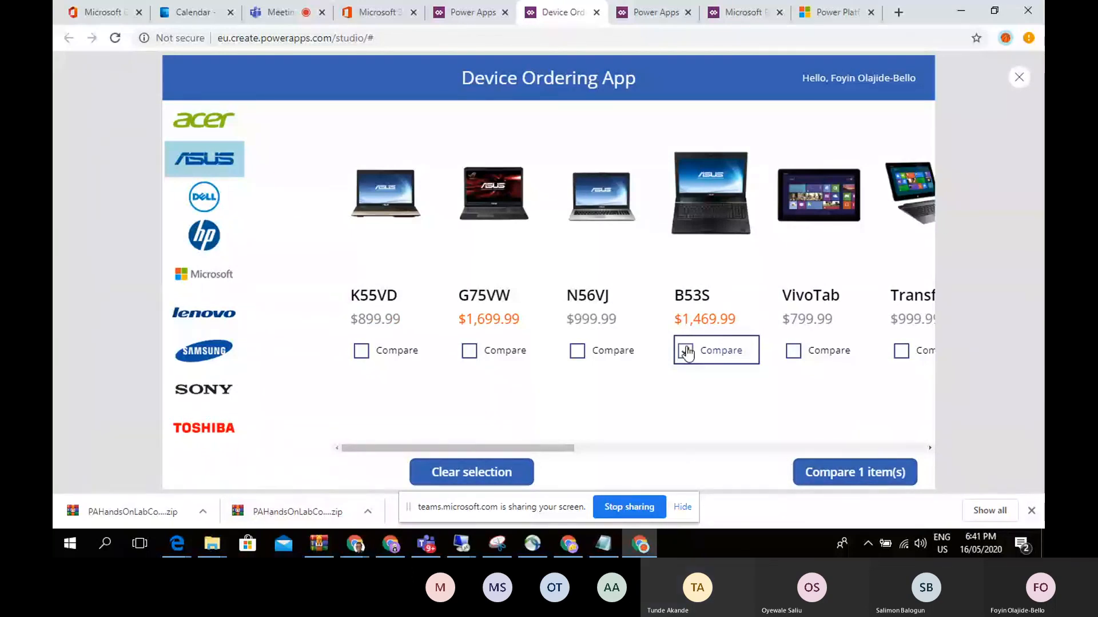
left_click(272, 1)
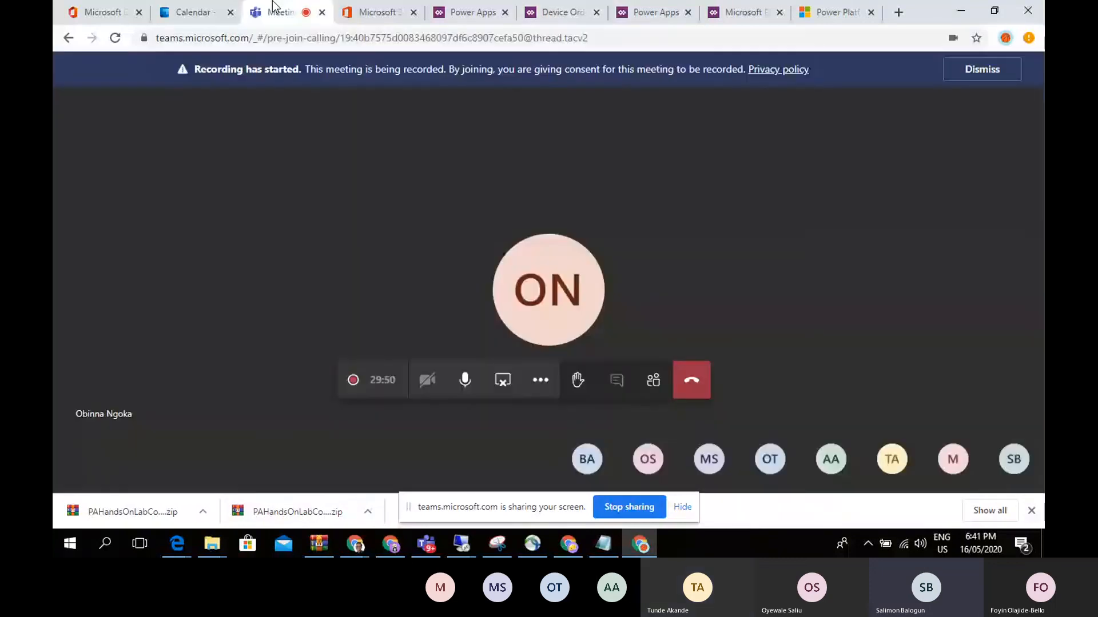
left_click(570, 6)
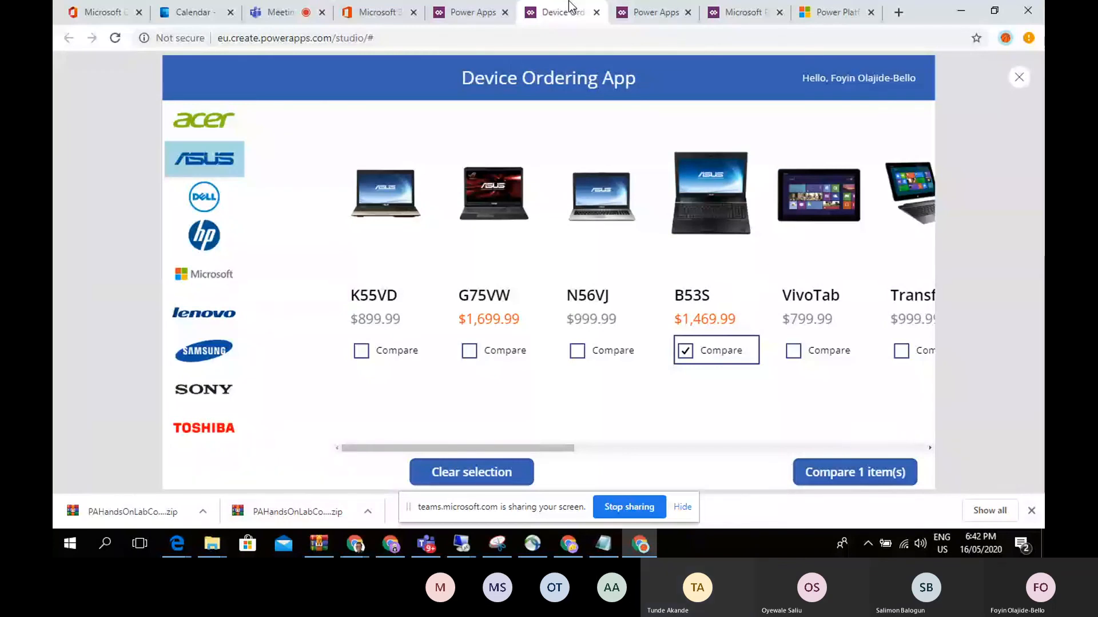
left_click(281, 12)
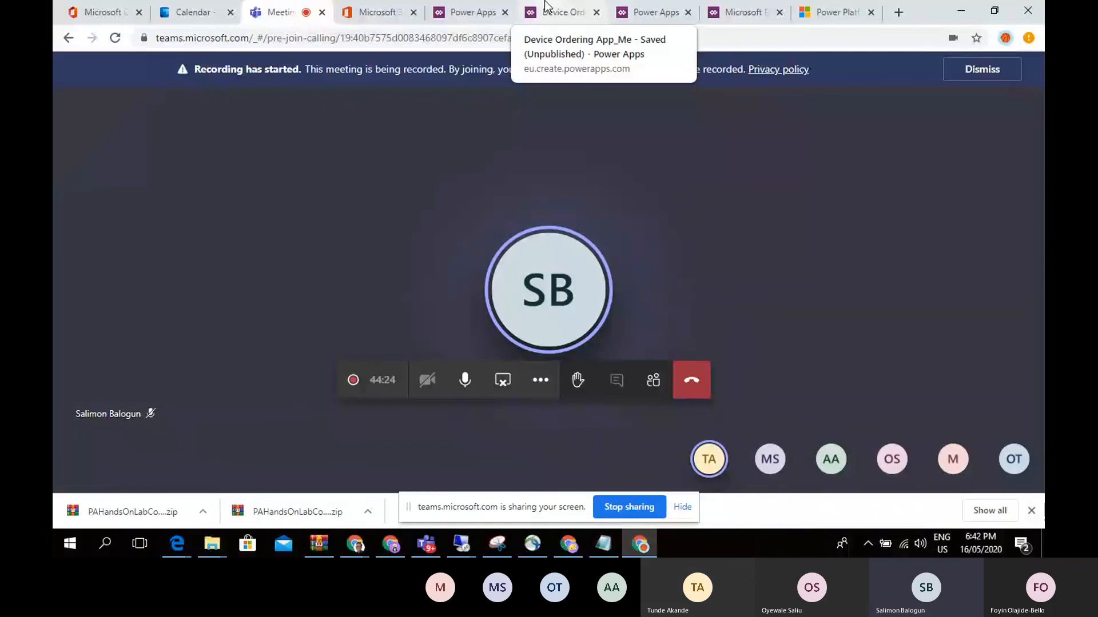
left_click(463, 12)
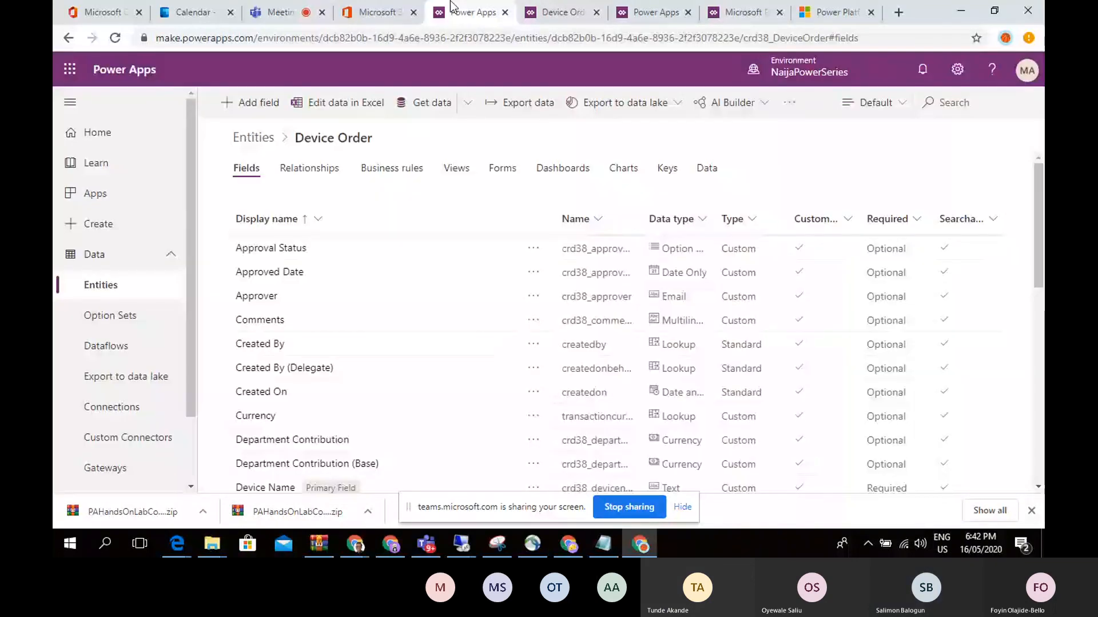
left_click(555, 12)
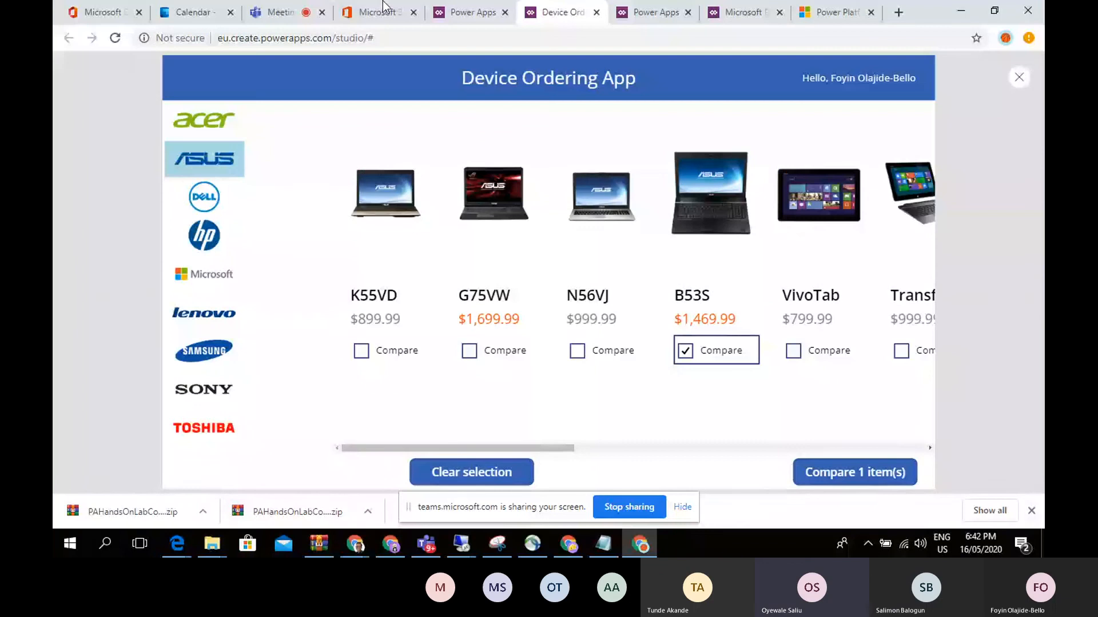
left_click(297, 8)
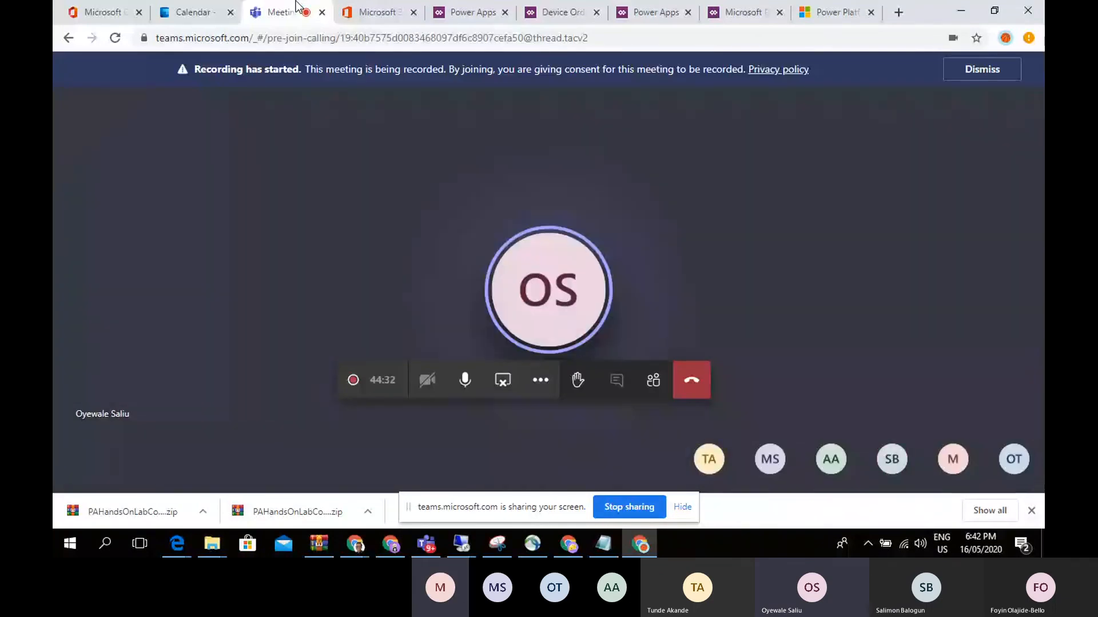
left_click(569, 7)
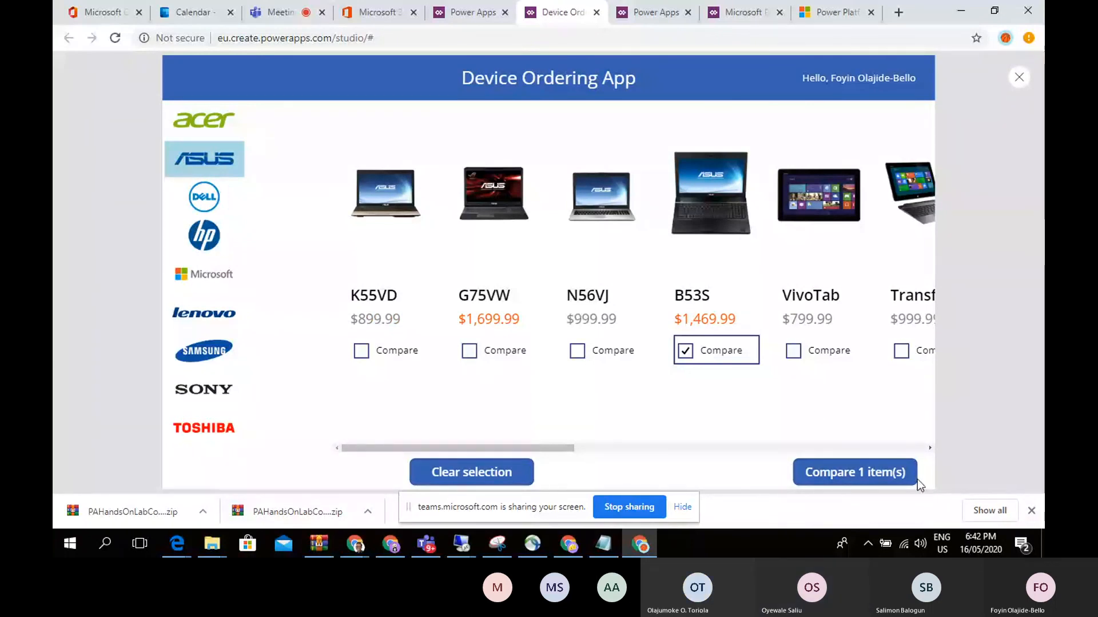
Step: Open the comparison for the B53S and submit its device request with the comment "Please i need it oooo"
left_click(878, 475)
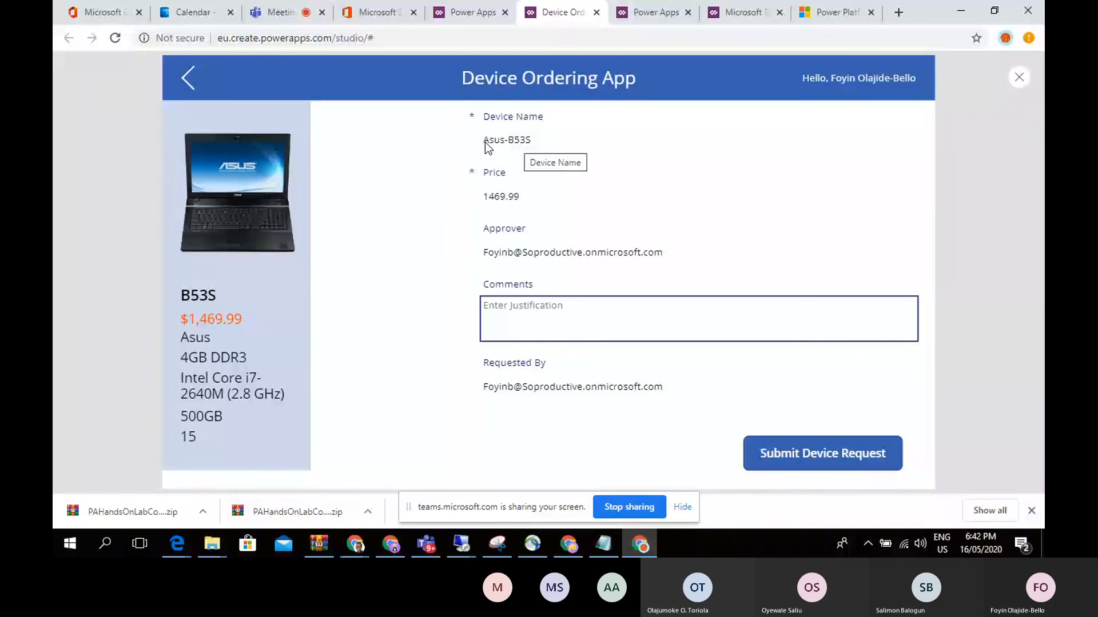
left_click(535, 305)
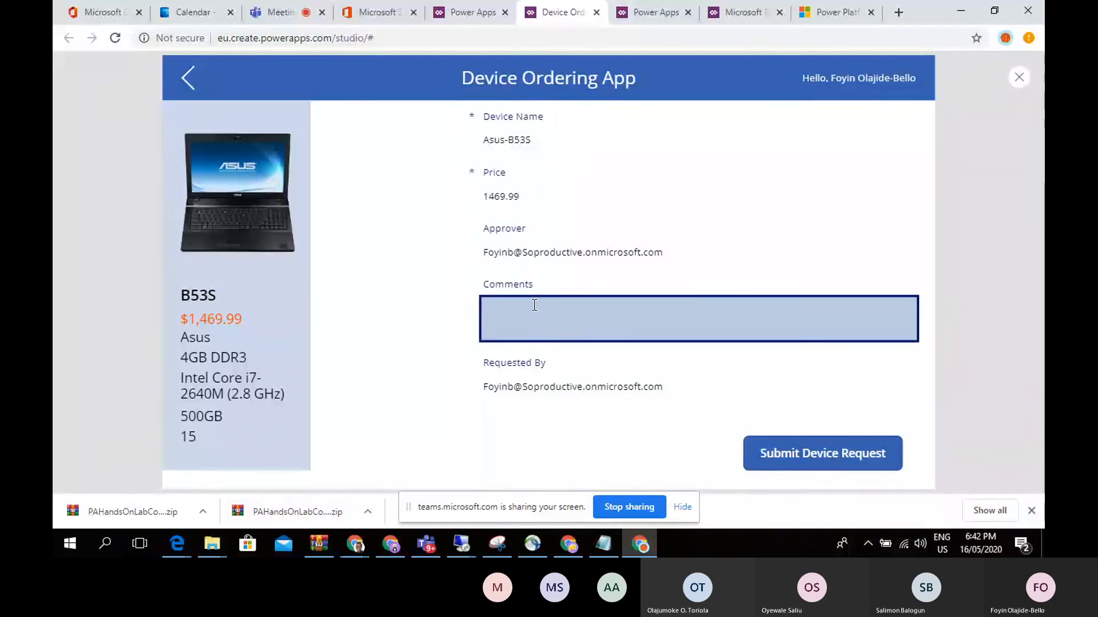
type("Please i need it")
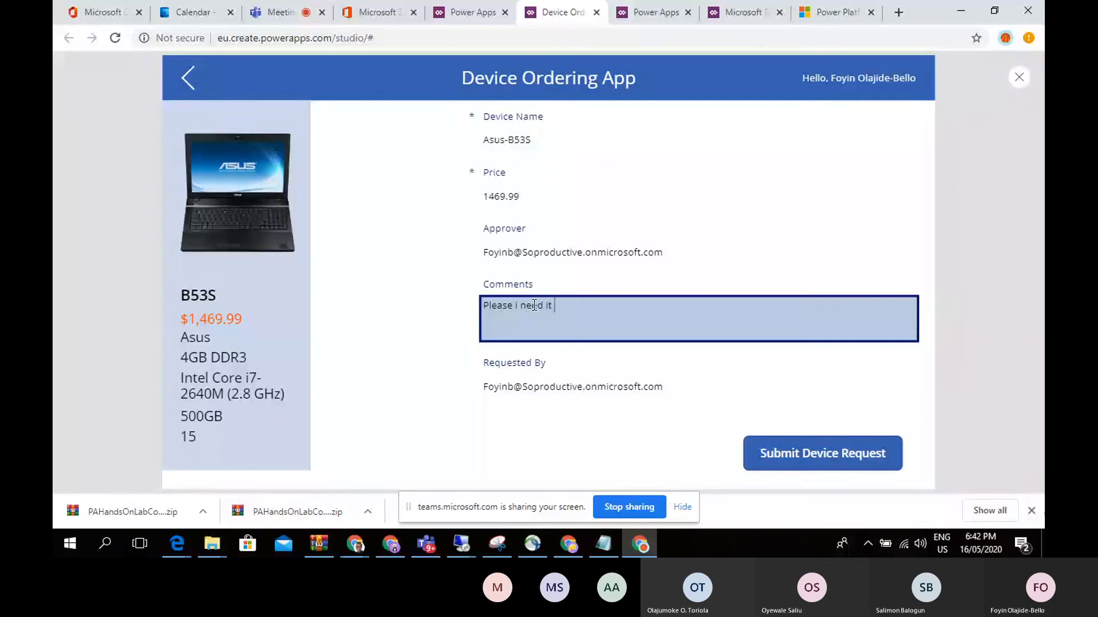
type(" oooo")
left_click(836, 439)
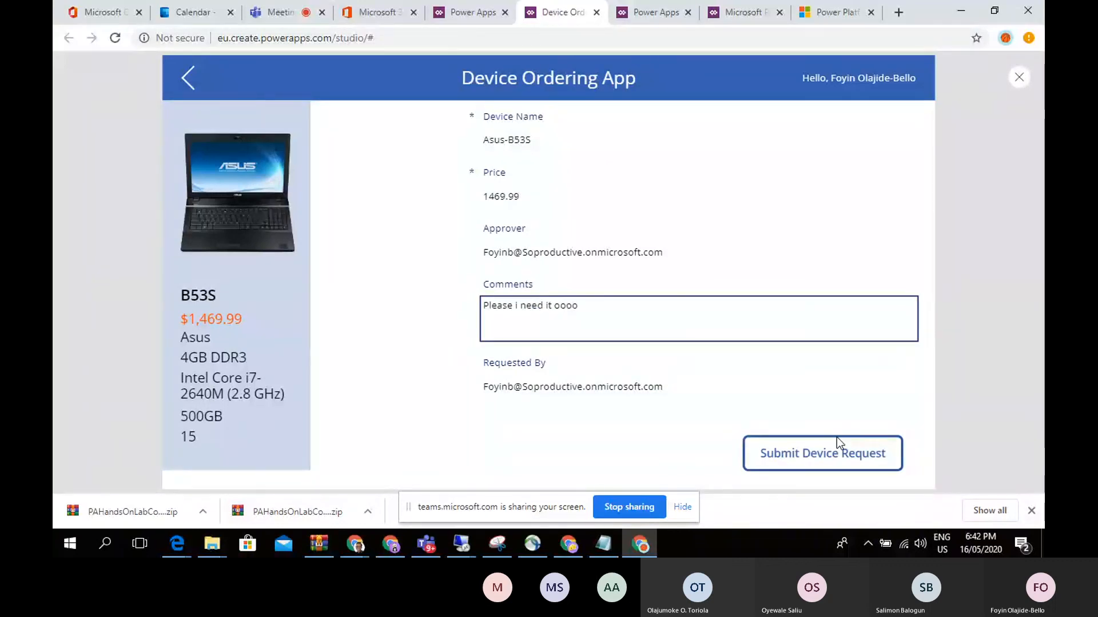
left_click(825, 452)
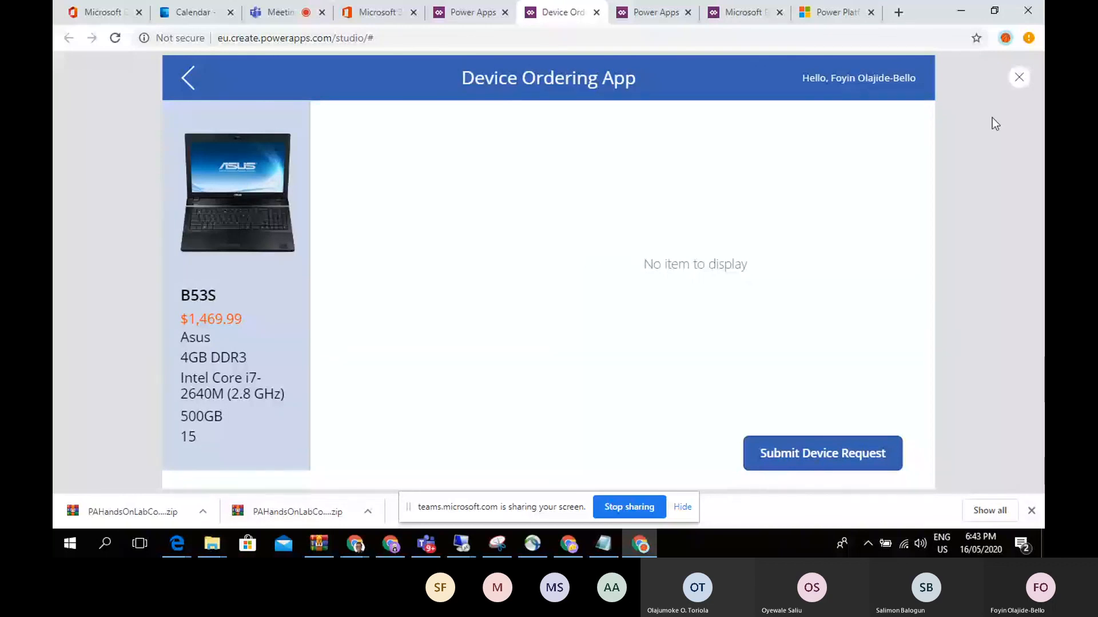
Step: Close the preview and its tip, and view the Device Order entity's data records to check for the submitted request
left_click(1019, 80)
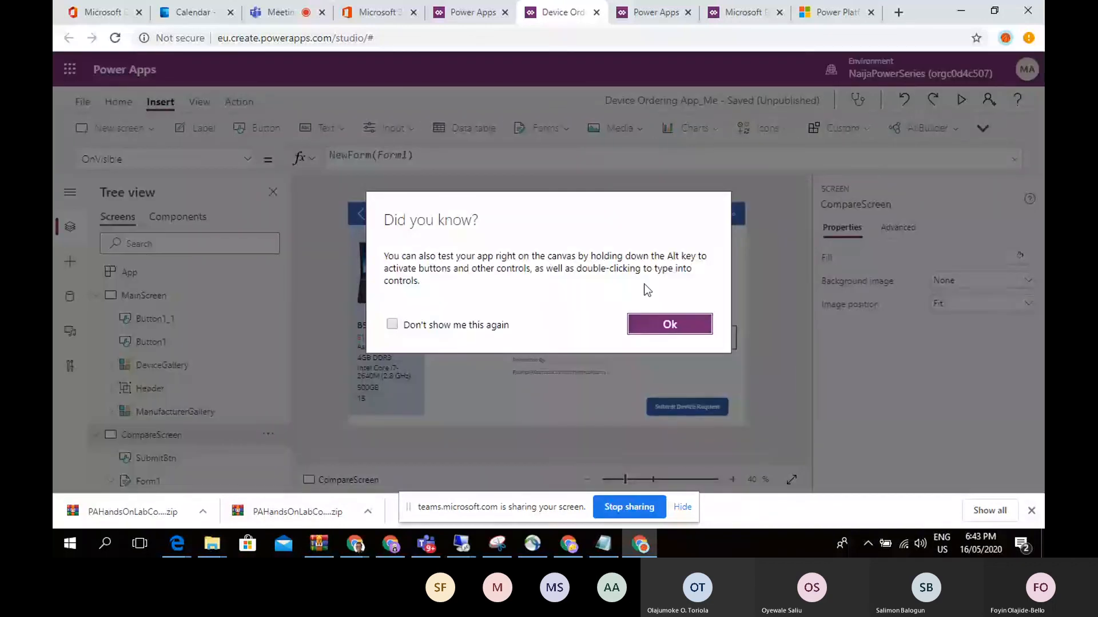
left_click(659, 336)
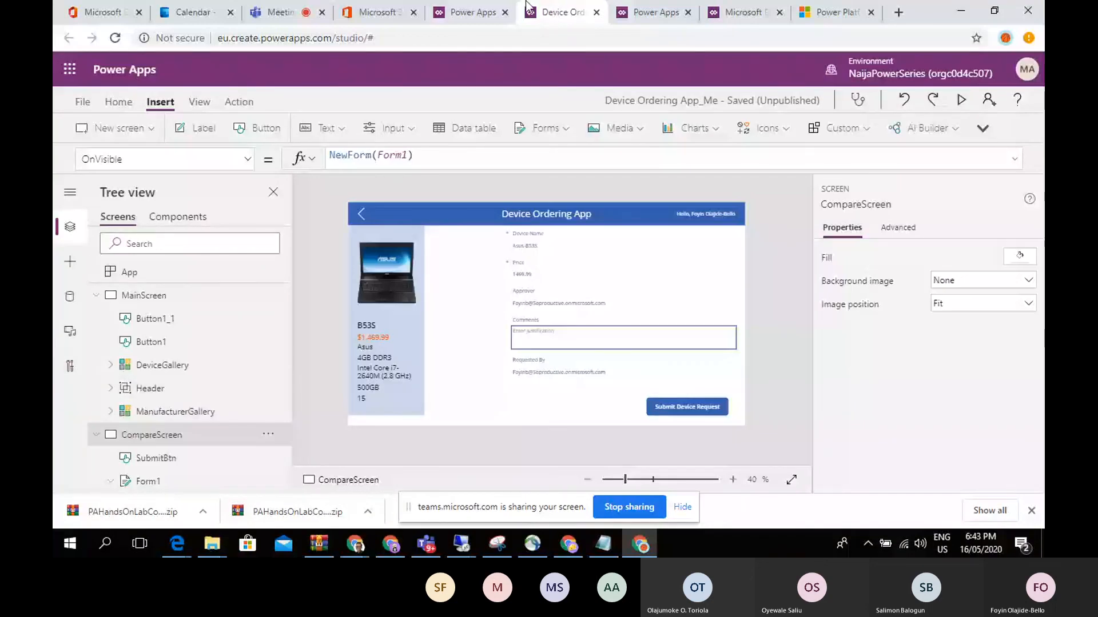
left_click(651, 13)
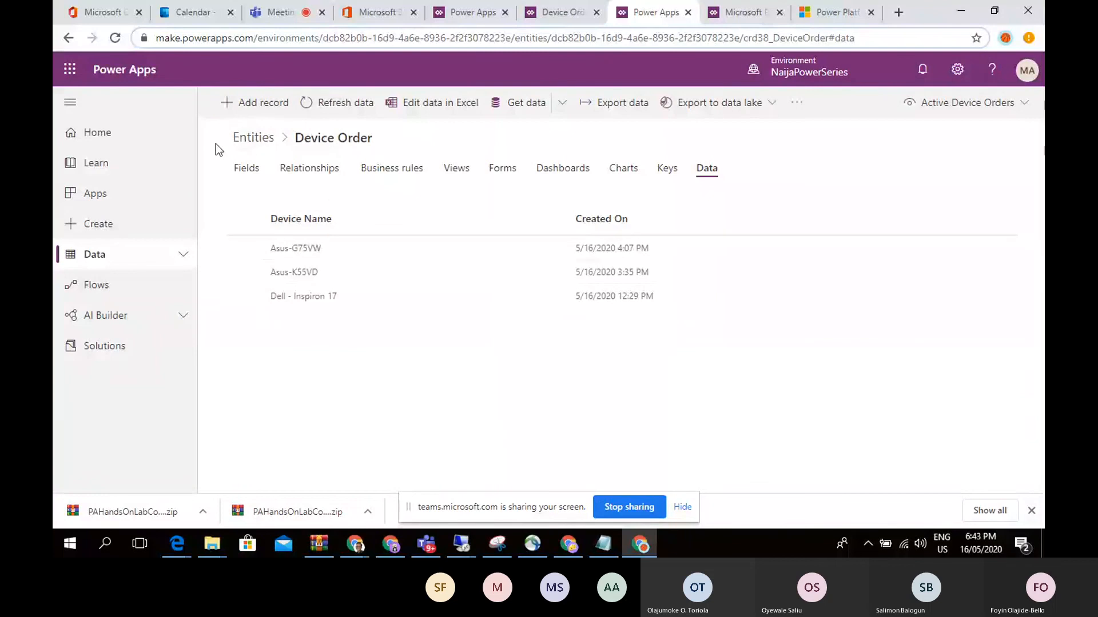
Step: Reopen the Device Order entity from the Entities list and check its data records for the Asus-B53S request
left_click(105, 254)
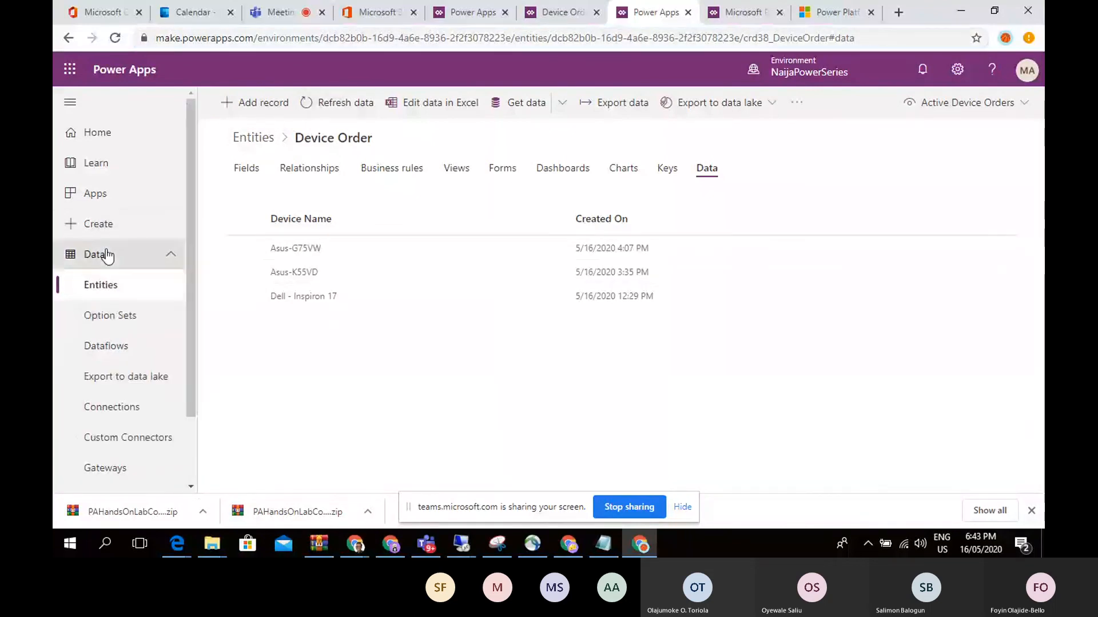
left_click(116, 293)
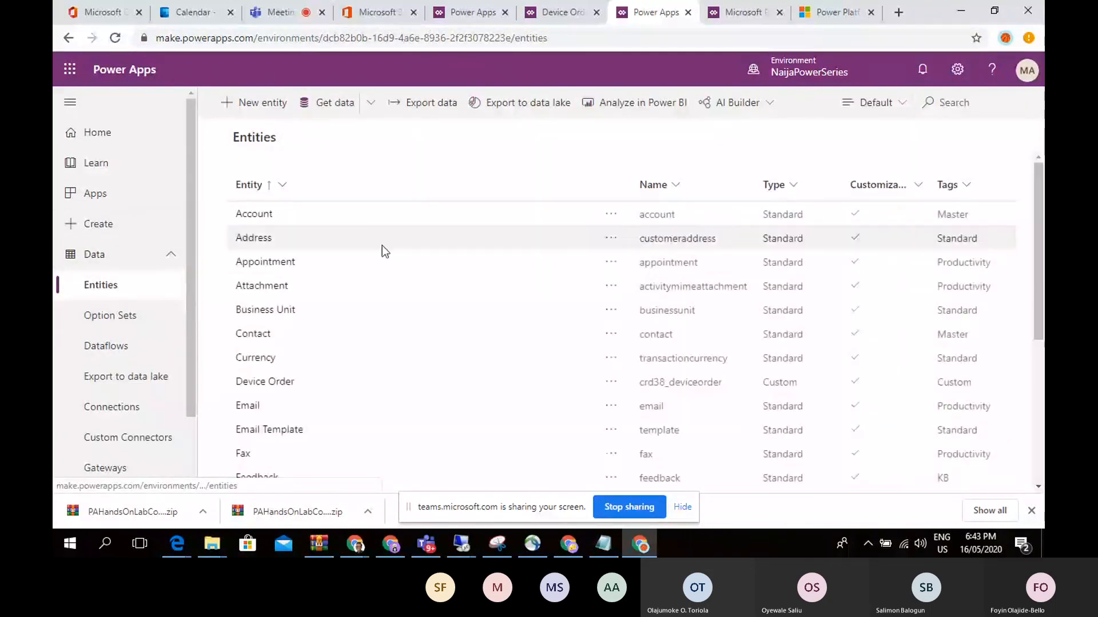
left_click(267, 386)
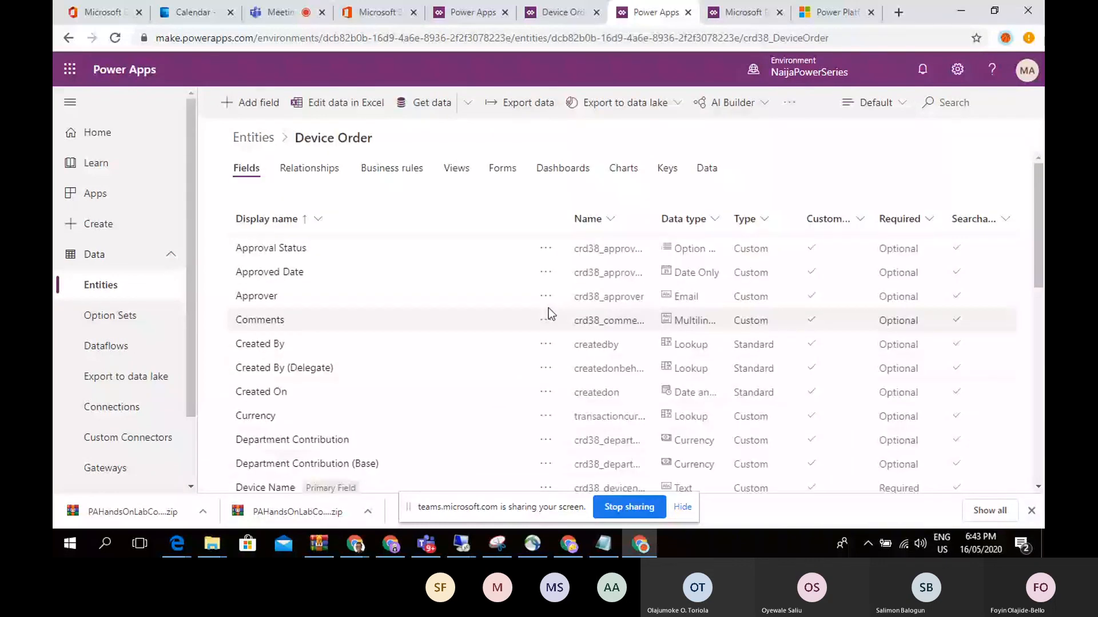
left_click(707, 168)
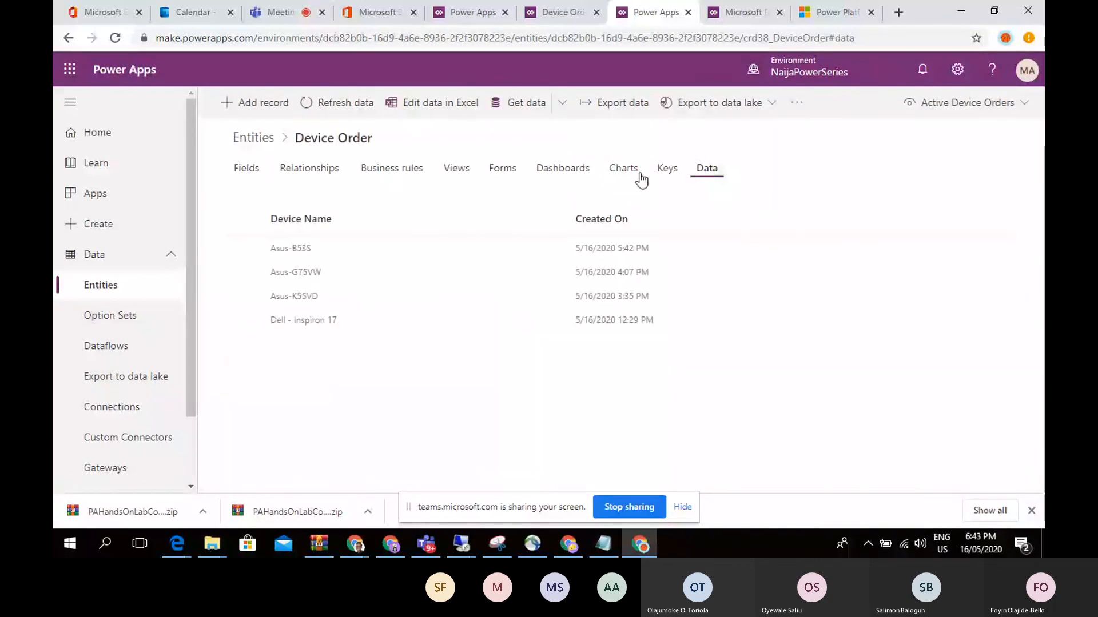
left_click_drag(318, 249, 262, 252)
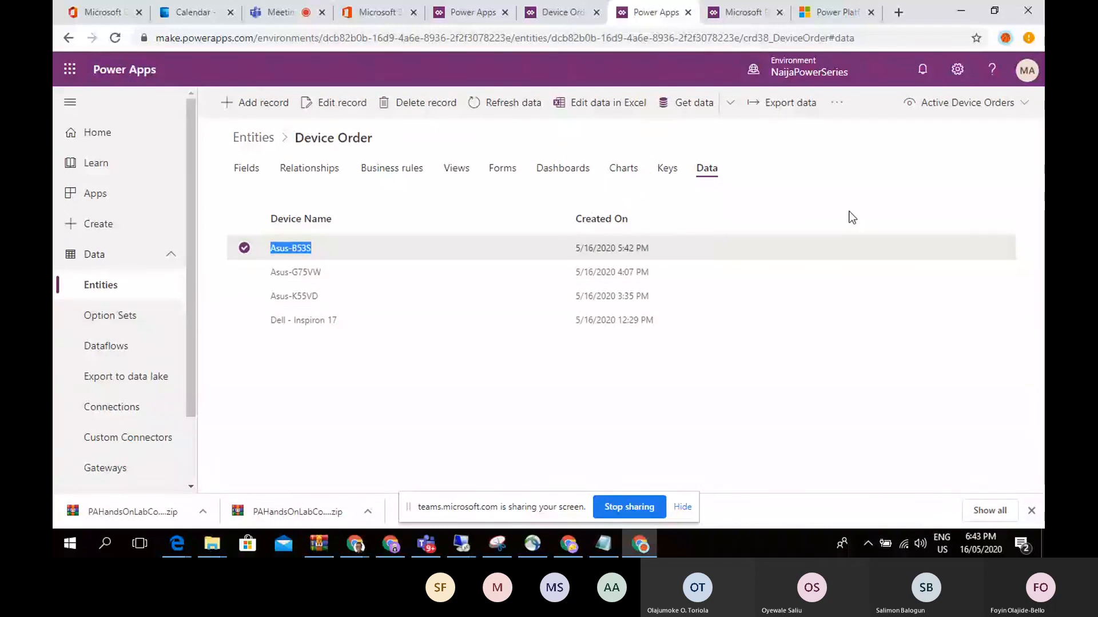
Step: Return to the Device Ordering App_Me editor and add a new blank screen after CompareScreen
left_click(560, 12)
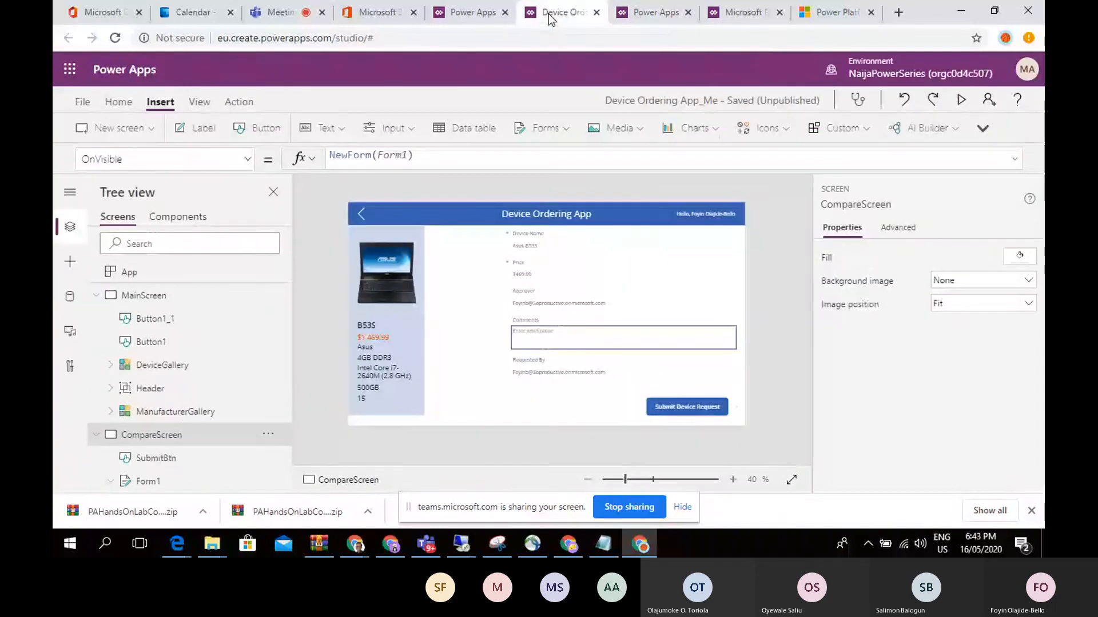
left_click(96, 436)
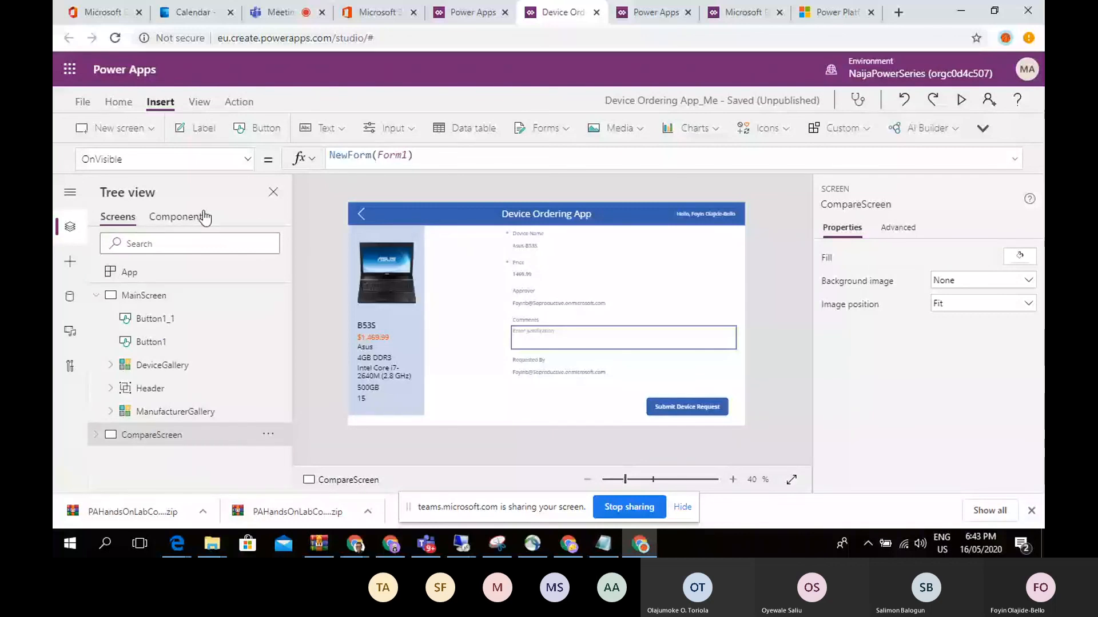
left_click(114, 128)
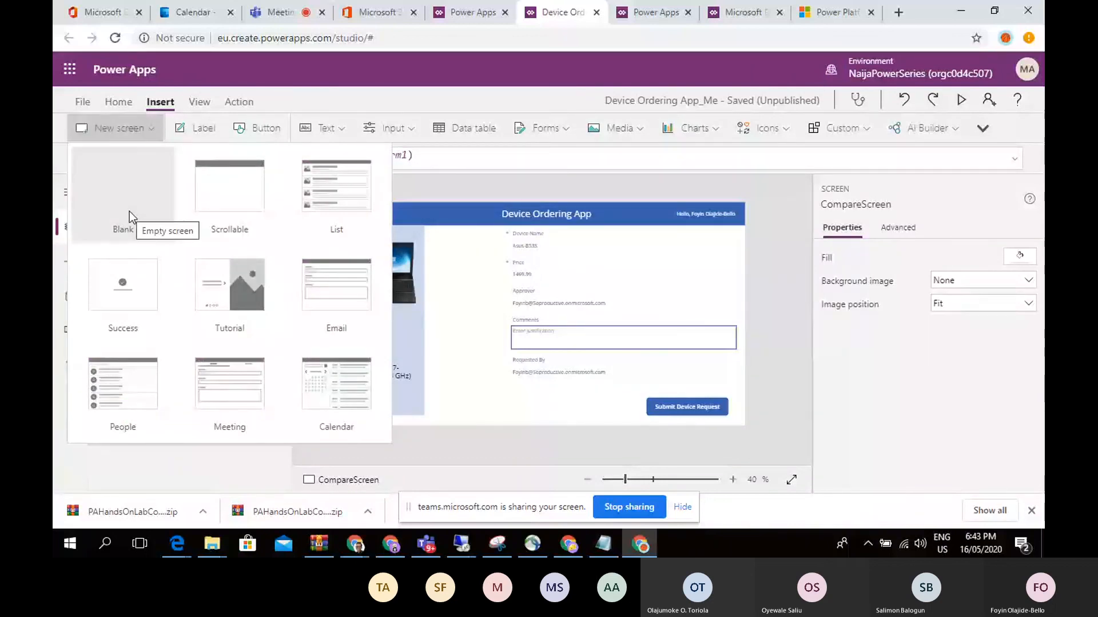
left_click(129, 211)
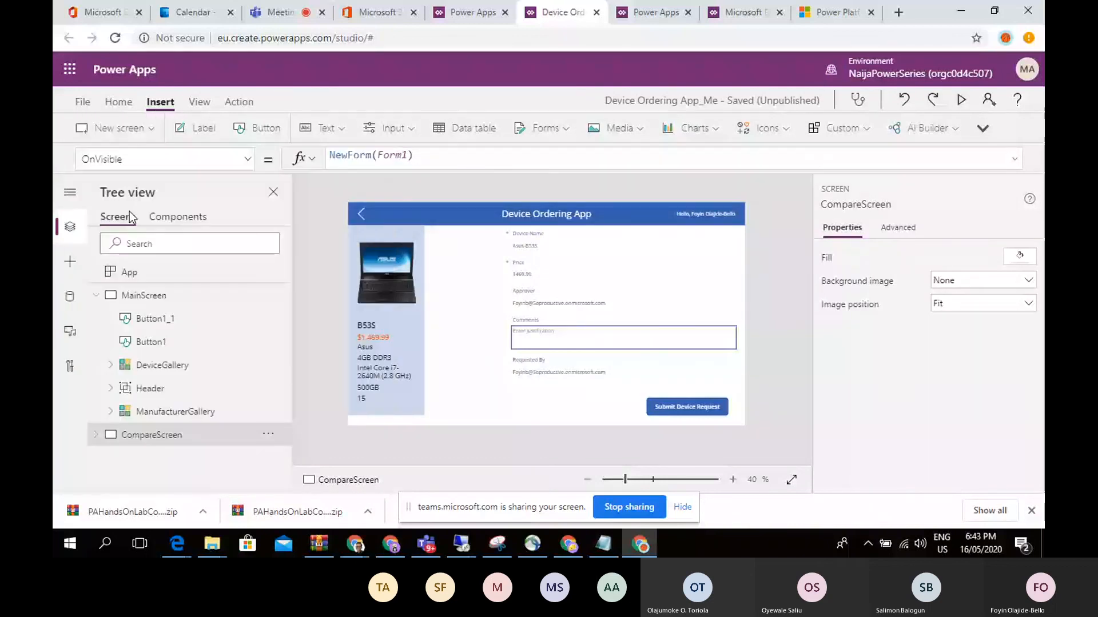
left_click(154, 130)
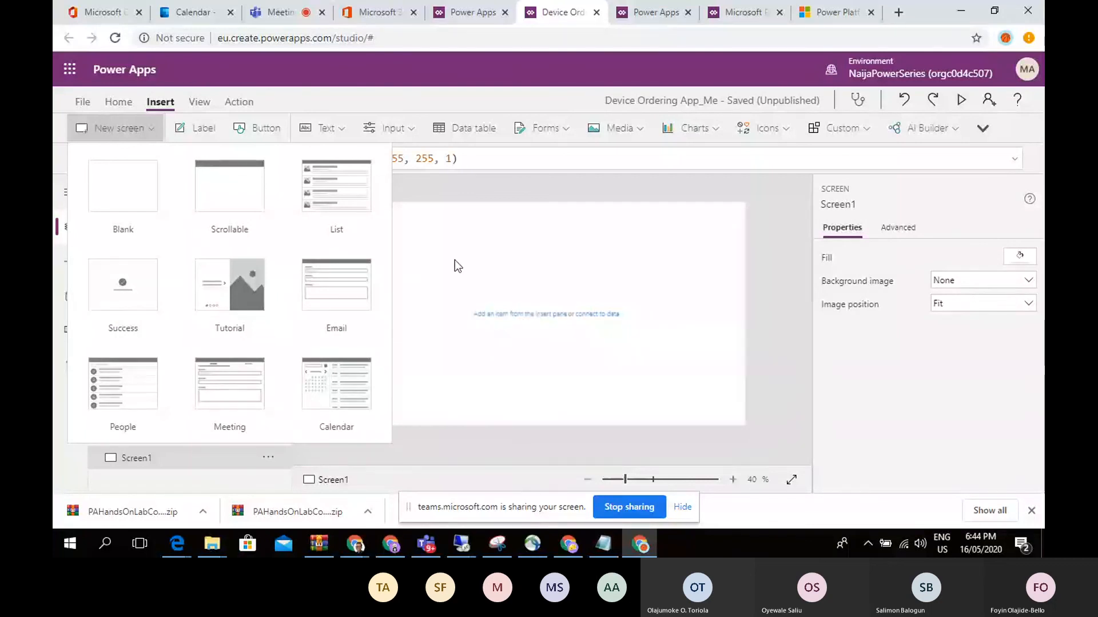
left_click(476, 257)
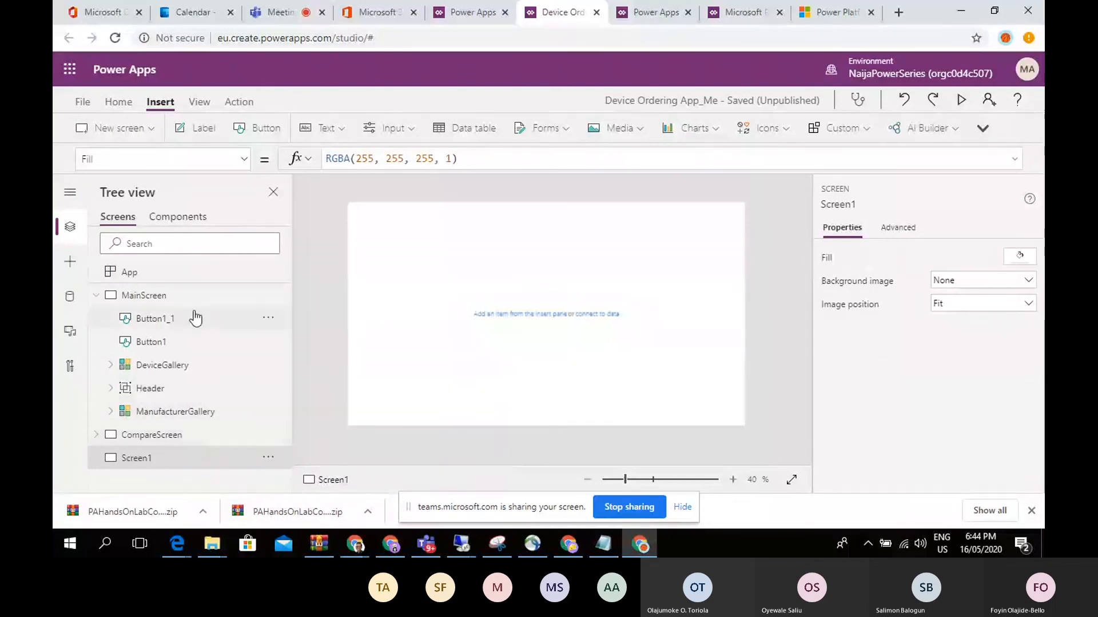
Step: Copy the Header_1 group from CompareScreen and paste it onto the blank Screen1
left_click(183, 435)
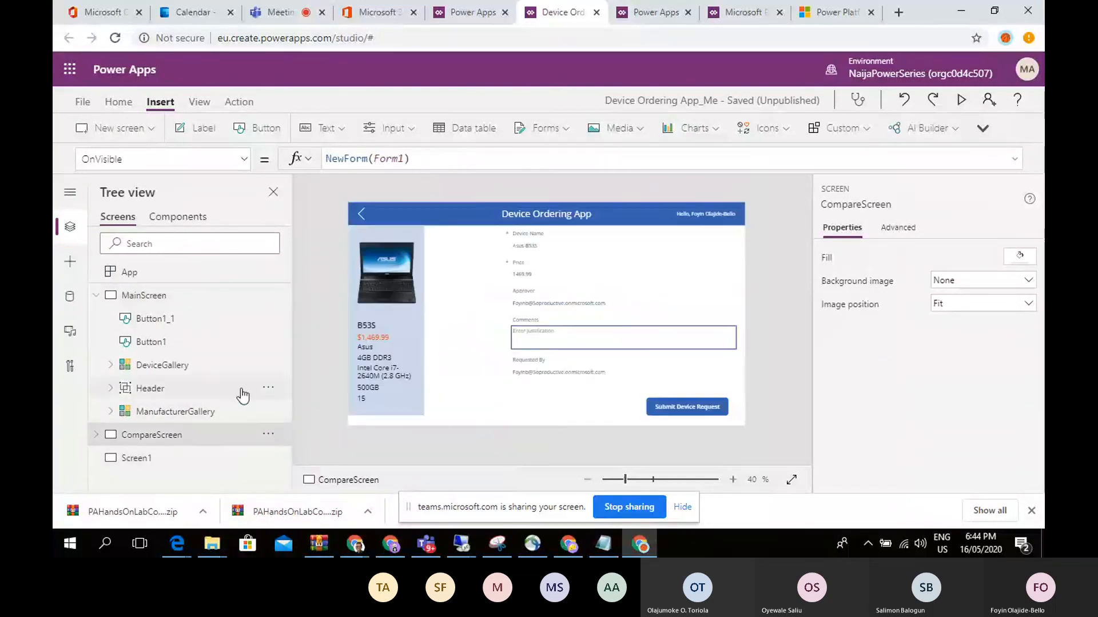
left_click(448, 225)
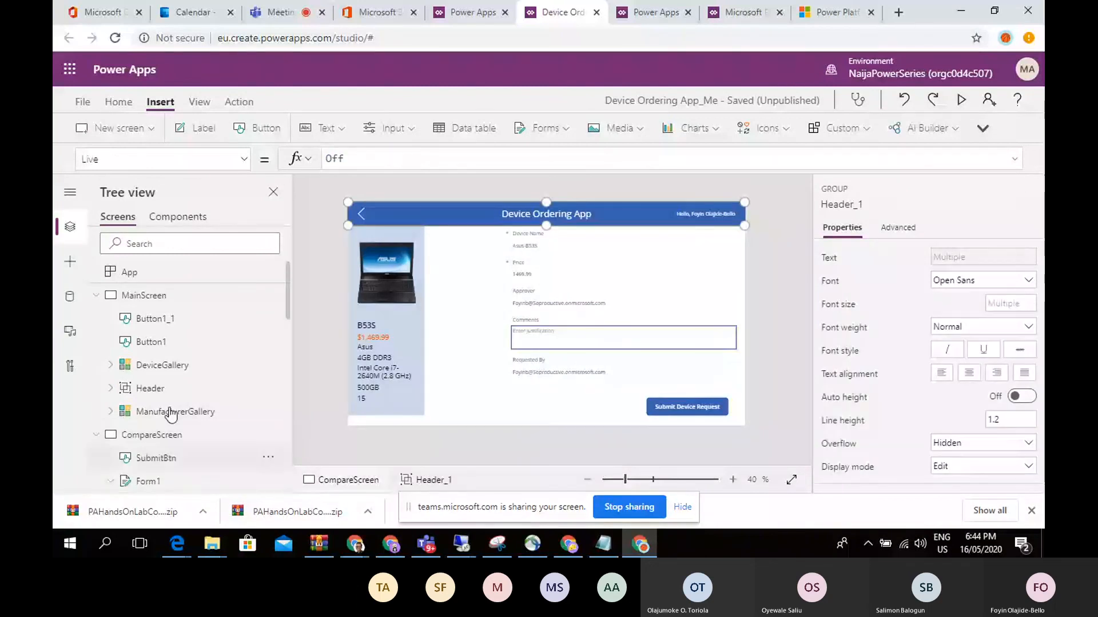
left_click_drag(289, 309, 303, 491)
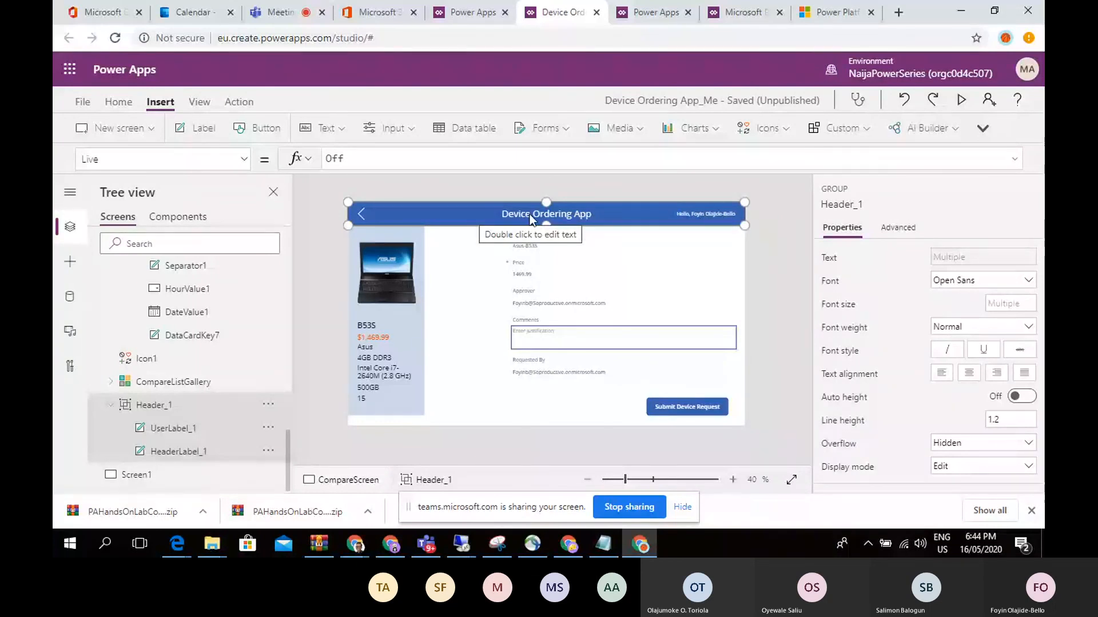
right_click(176, 407)
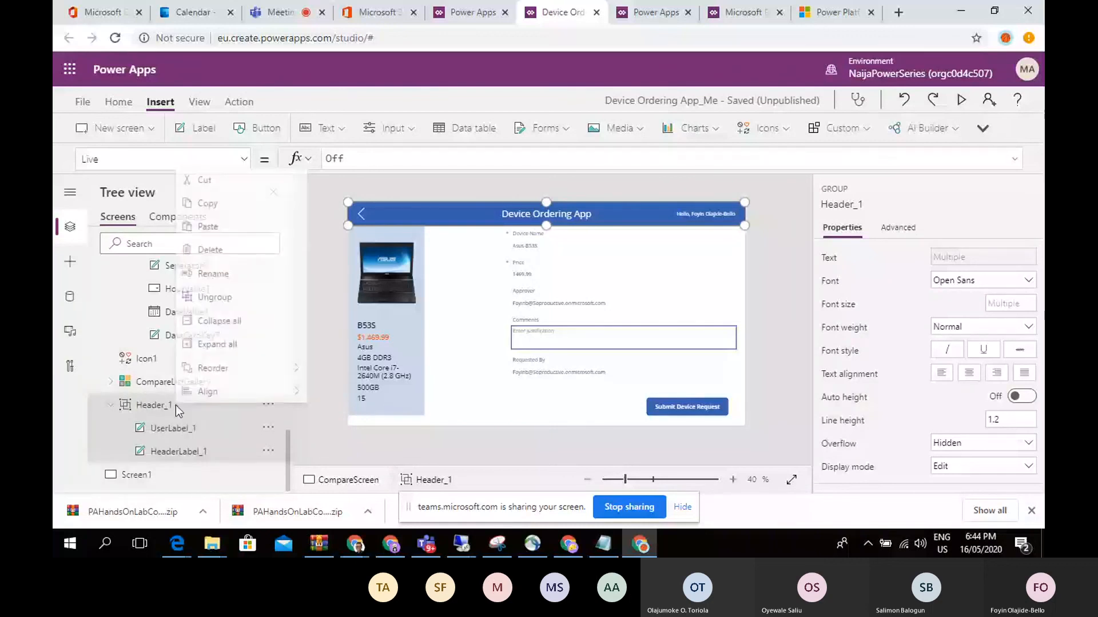
left_click(172, 429)
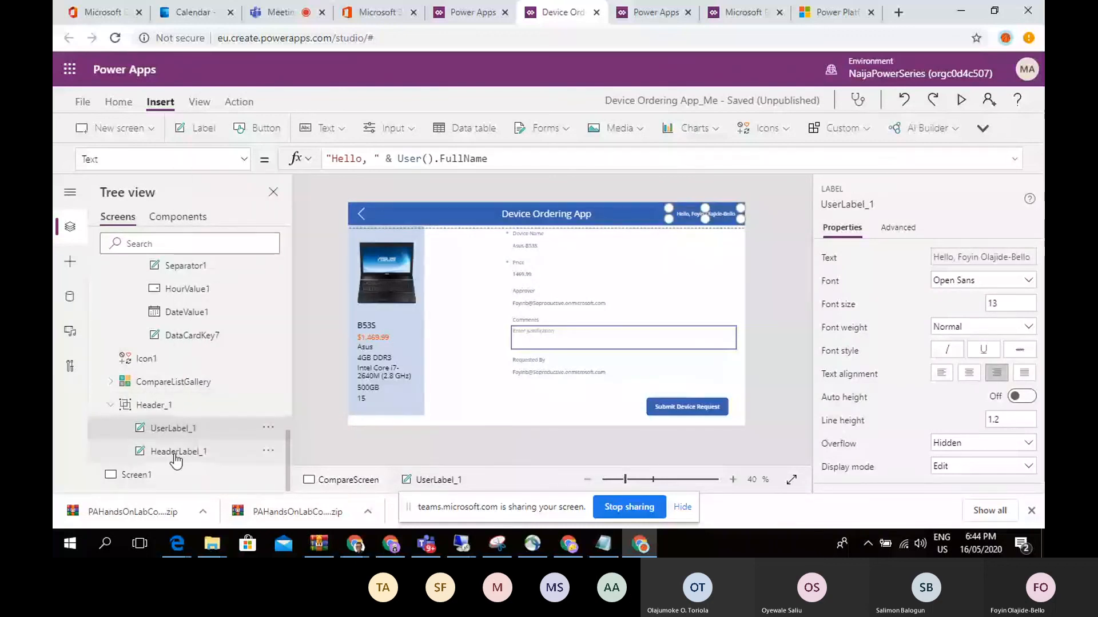
left_click(174, 453, "ctrl")
right_click(174, 454)
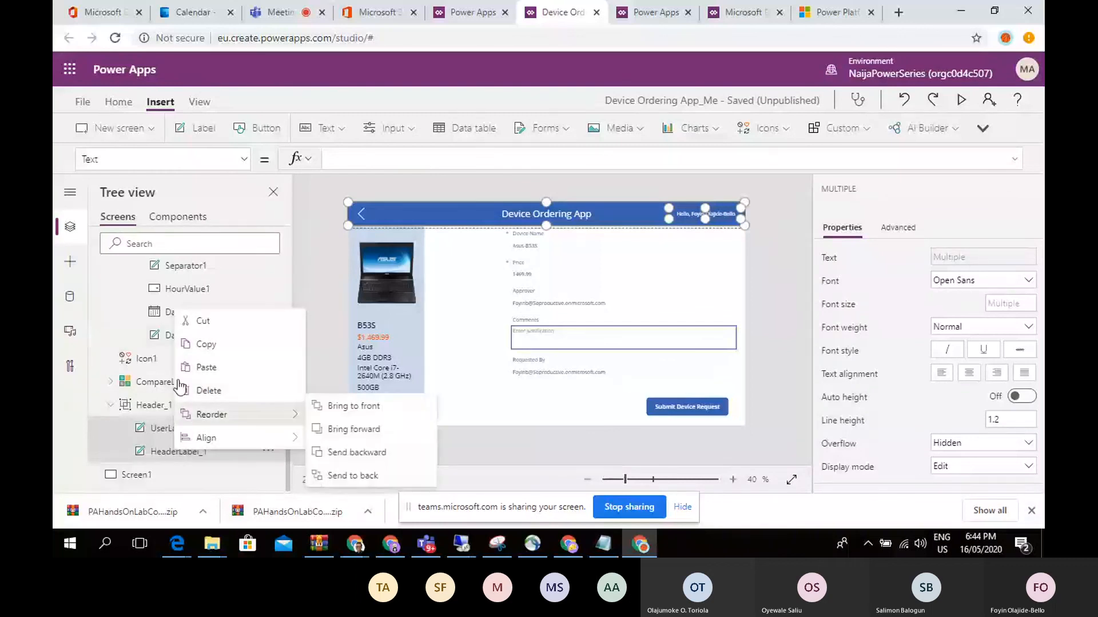
left_click(148, 413)
left_click(146, 411)
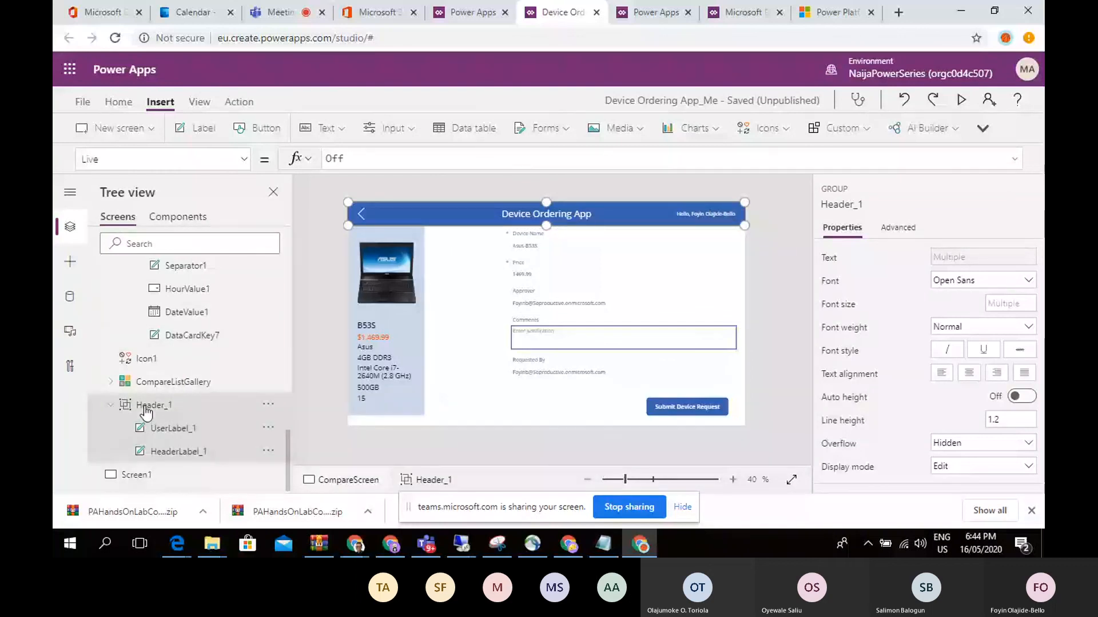
right_click(166, 406)
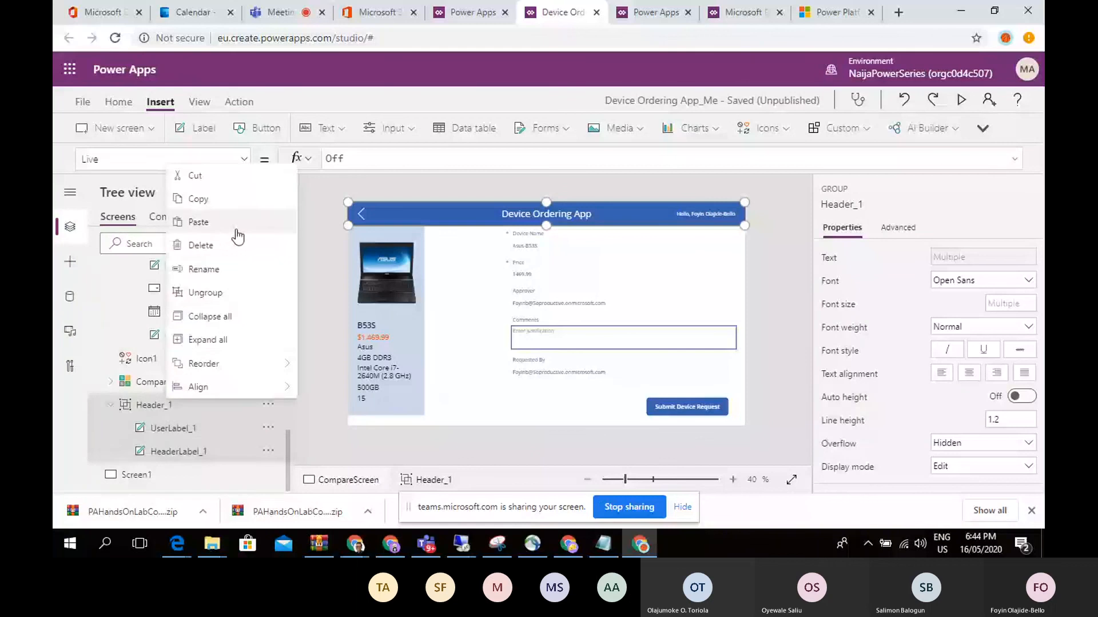
left_click(224, 204)
left_click(110, 405)
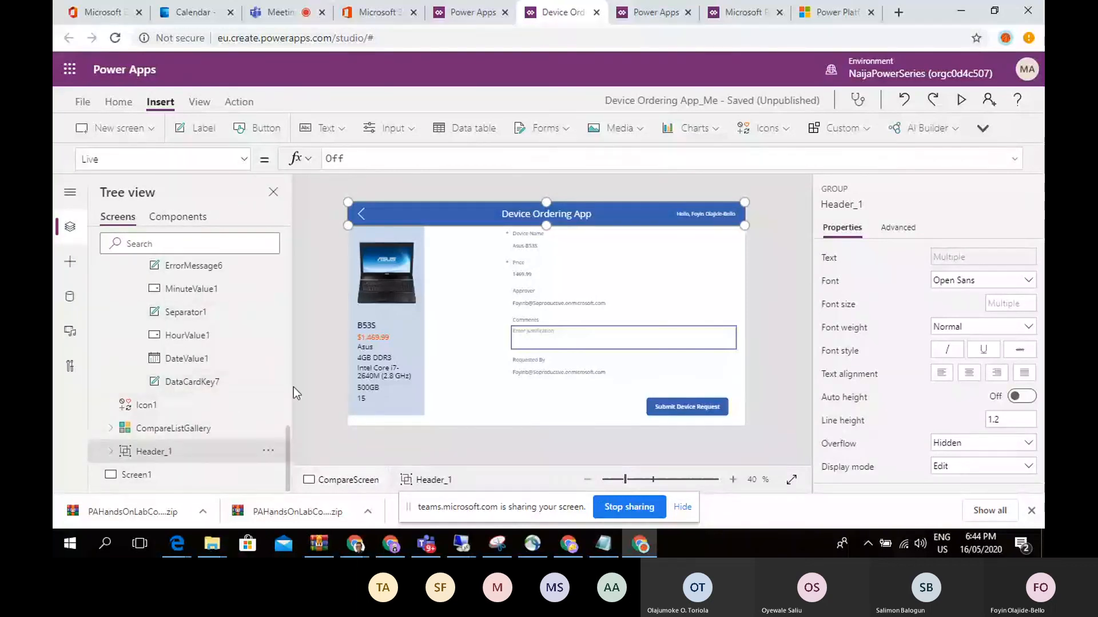
left_click(207, 473)
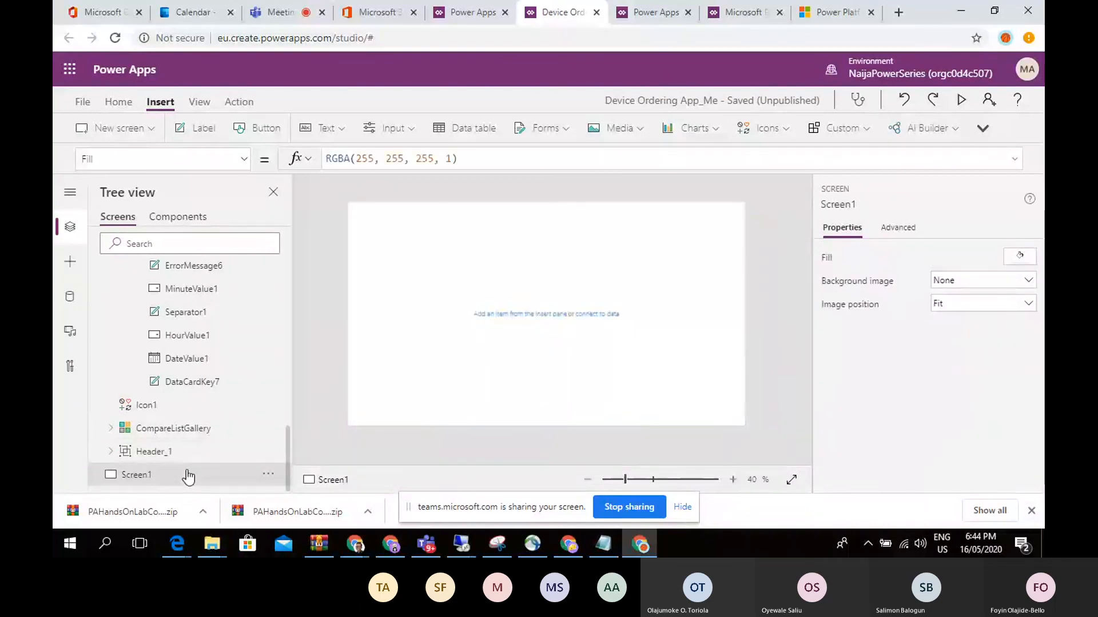
key("ctrl+v")
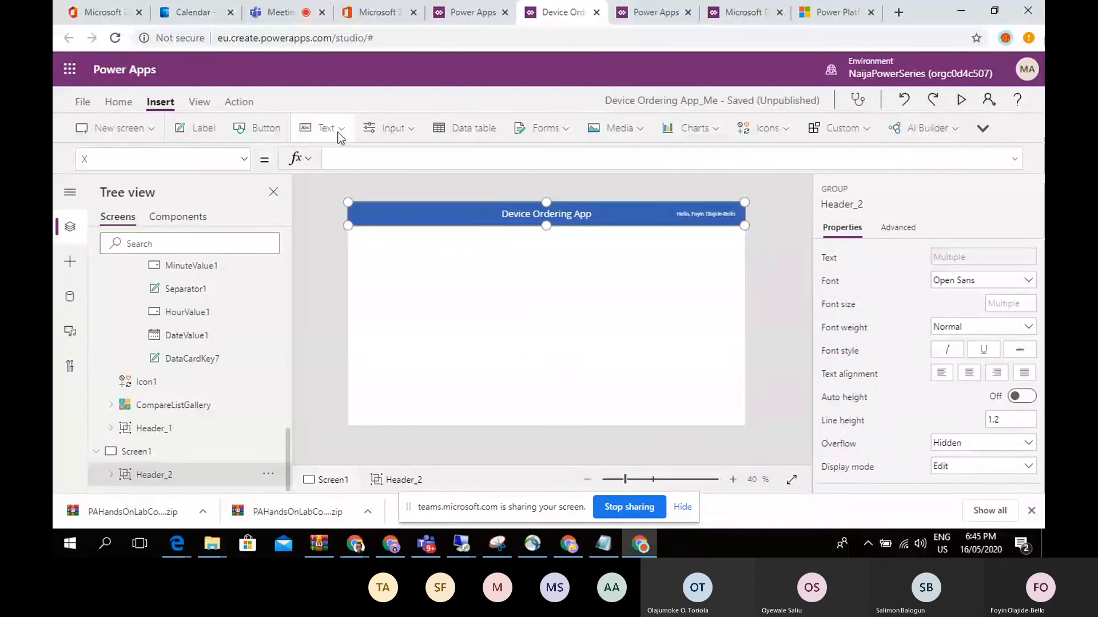
Step: Insert a wide label just below the header on Screen1 and set its text to "Thank you for you "
left_click(200, 129)
left_click_drag(374, 222, 658, 263)
left_click(357, 160)
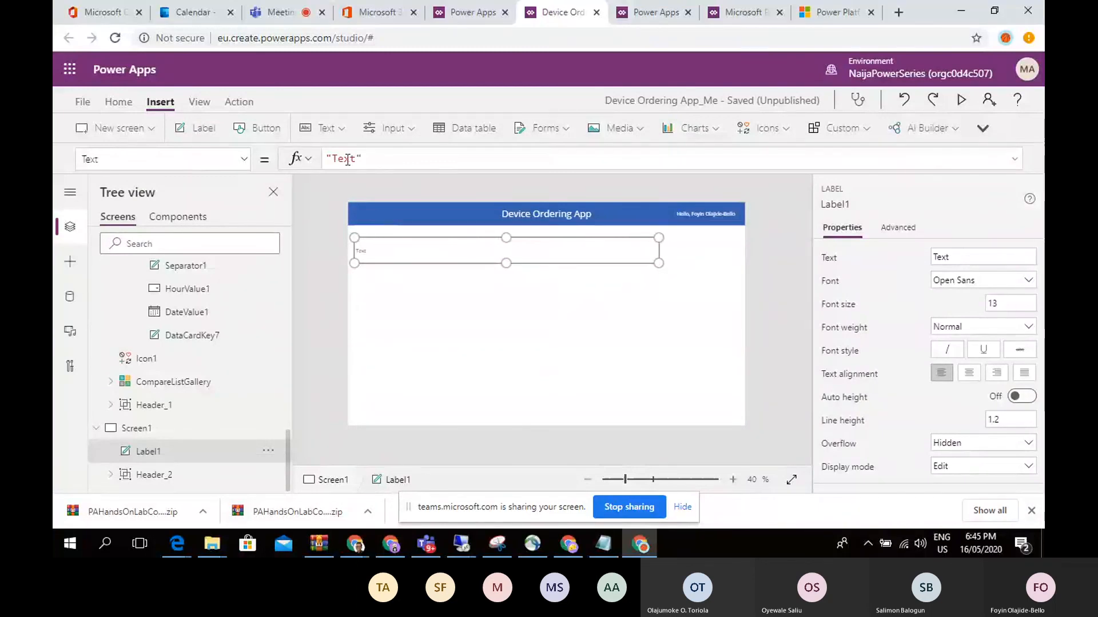
key("BackSpace")
key("BackSpace")
key("BackSpace")
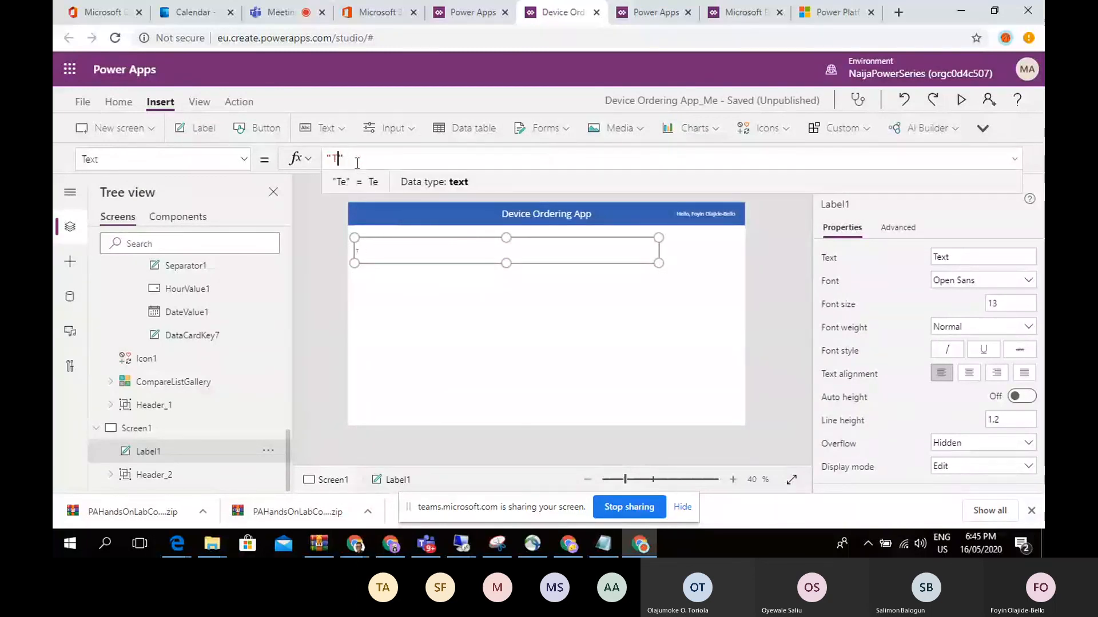
type("hank")
type(" you fo")
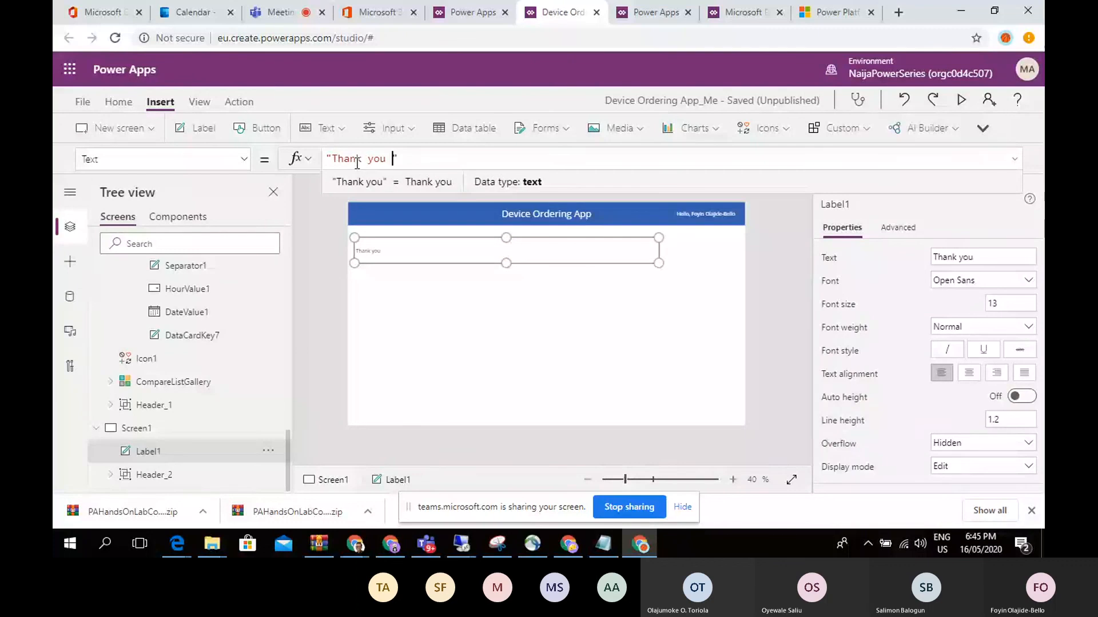
type("r you")
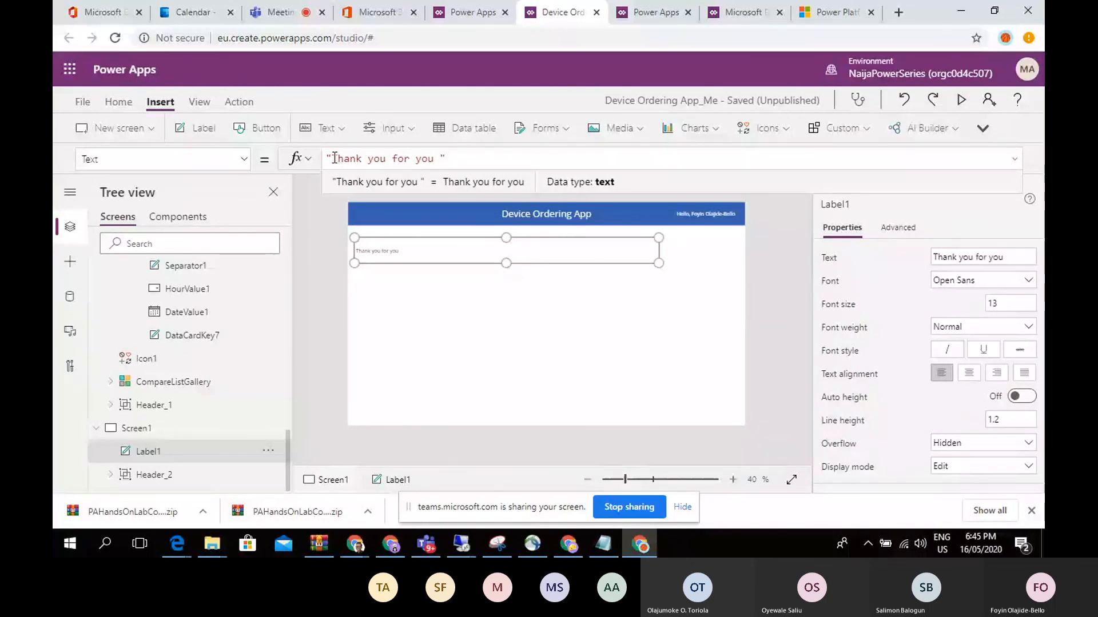
Step: Add "Your order was successfully submitted." in front of the thank-you wording in the label's text
left_click(335, 159)
type("Your ")
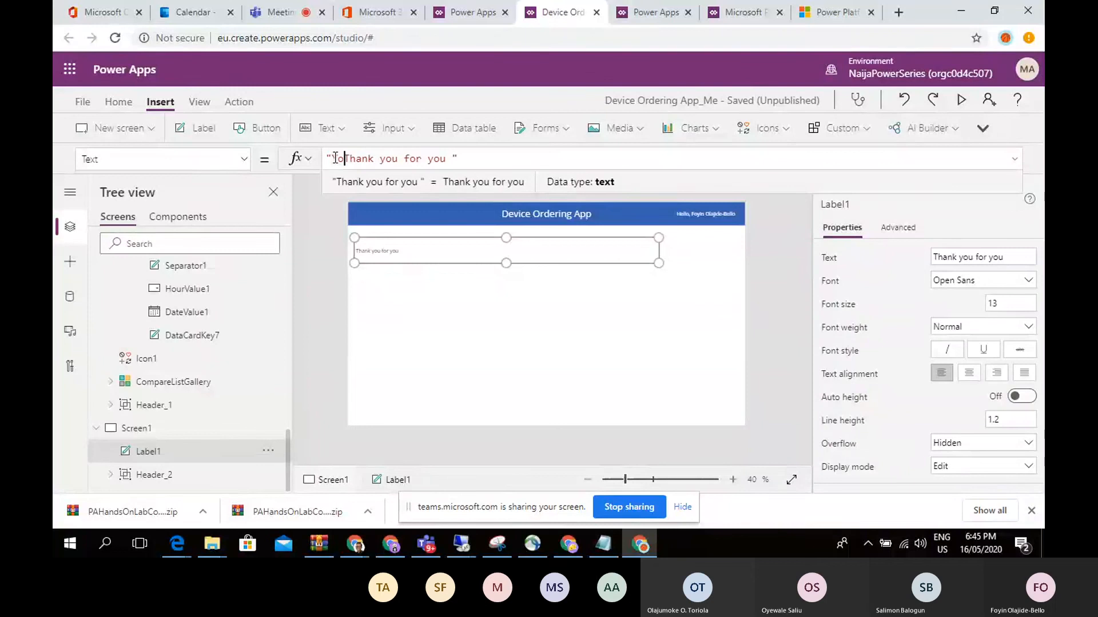
type("ord")
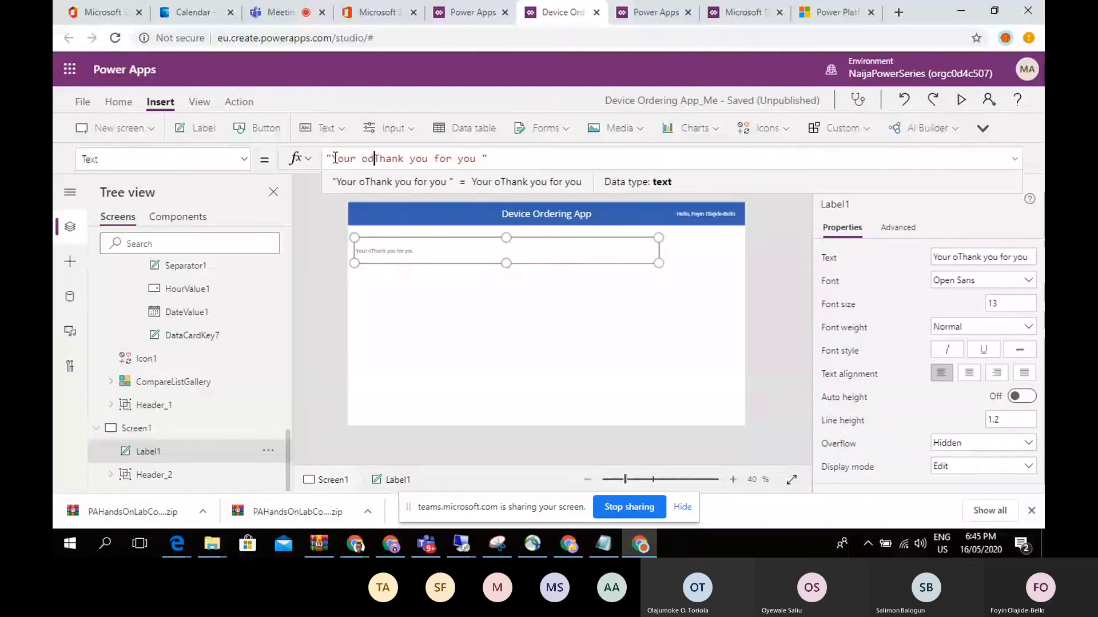
type("er was succ")
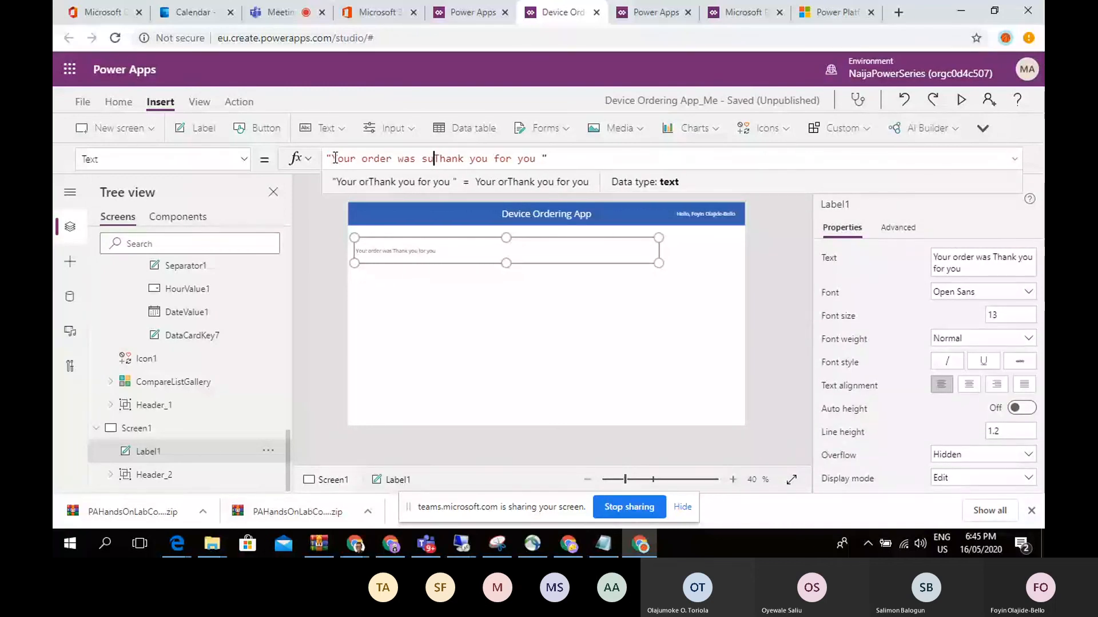
type("essfully ")
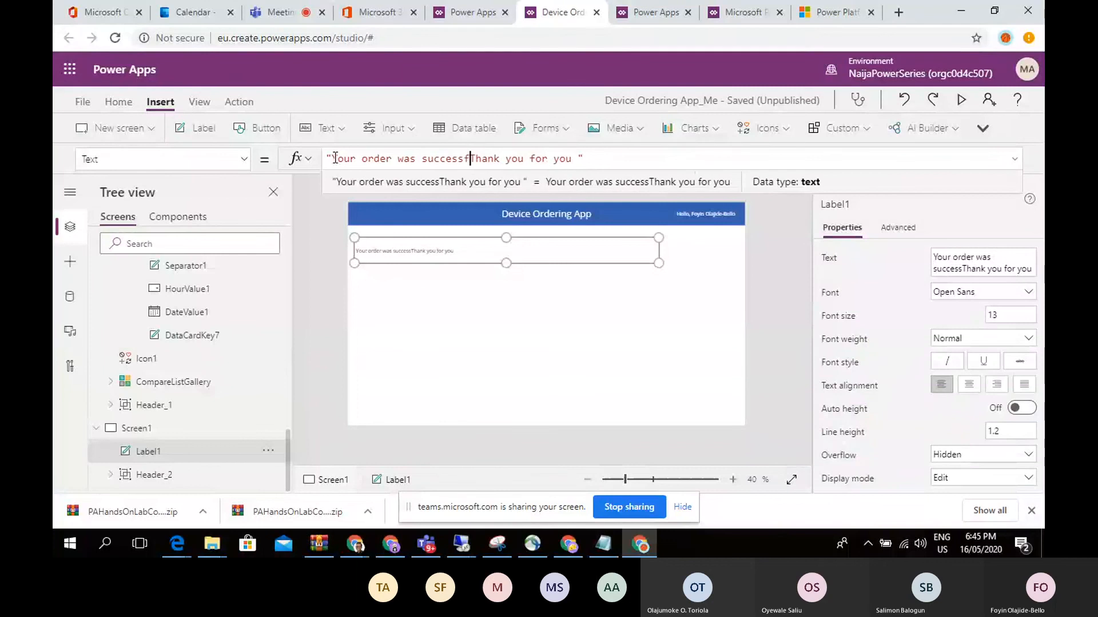
type("sub")
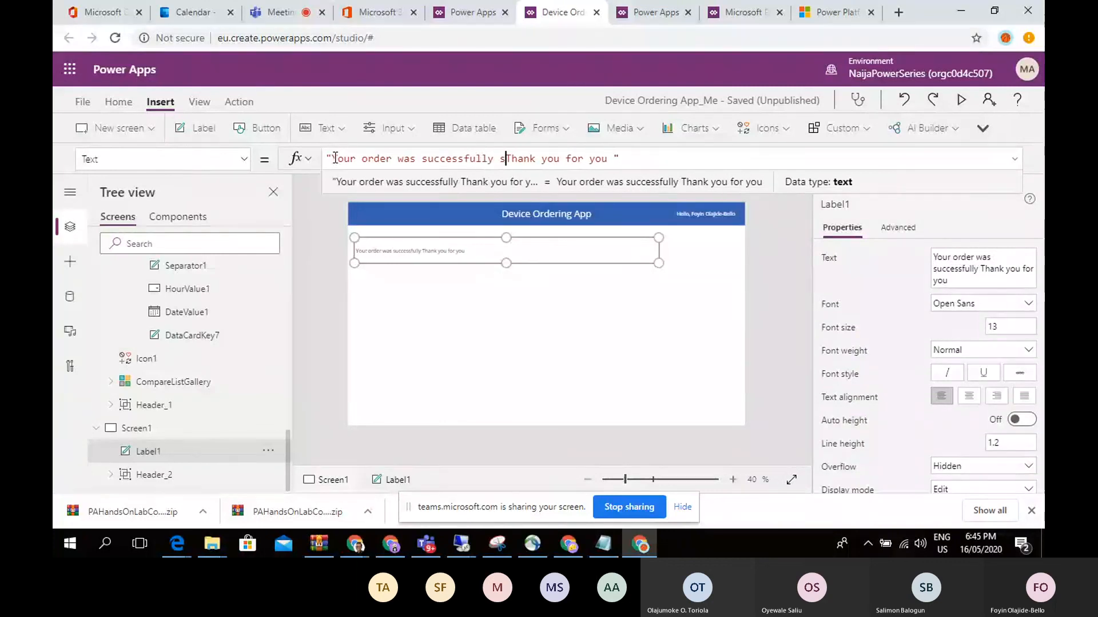
type("mitted")
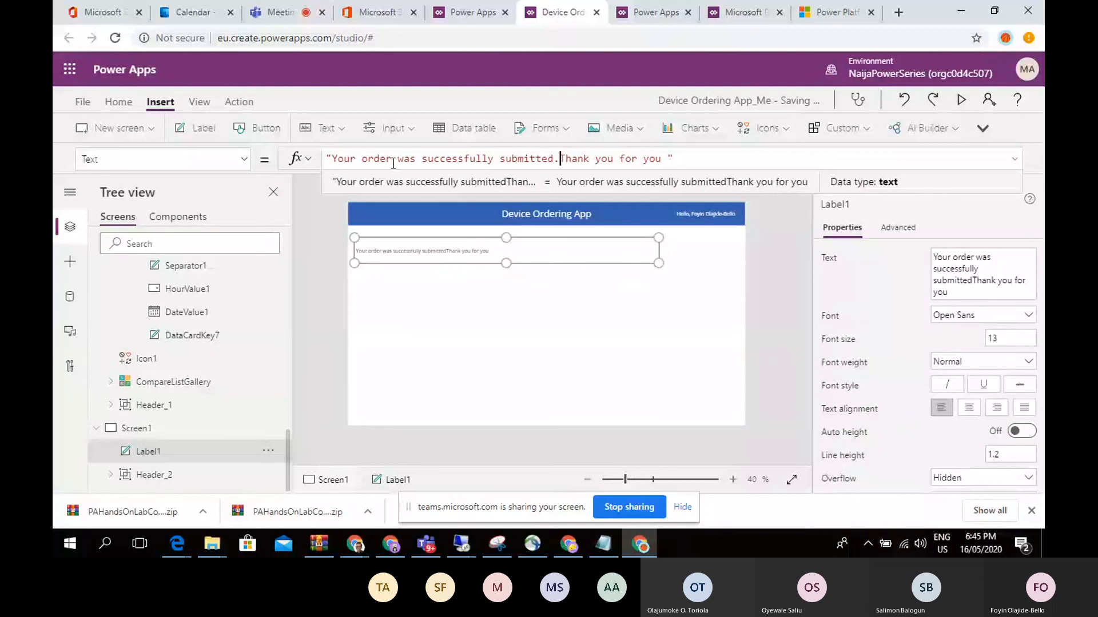
type(".")
Step: Trim the end of the label's text so it reads "Your order was successfully submitted.Thank you", and deselect the label
key("BackSpace")
key("BackSpace")
key("BackSpace")
key("BackSpace")
key("BackSpace")
key("BackSpace")
key("BackSpace")
key("BackSpace")
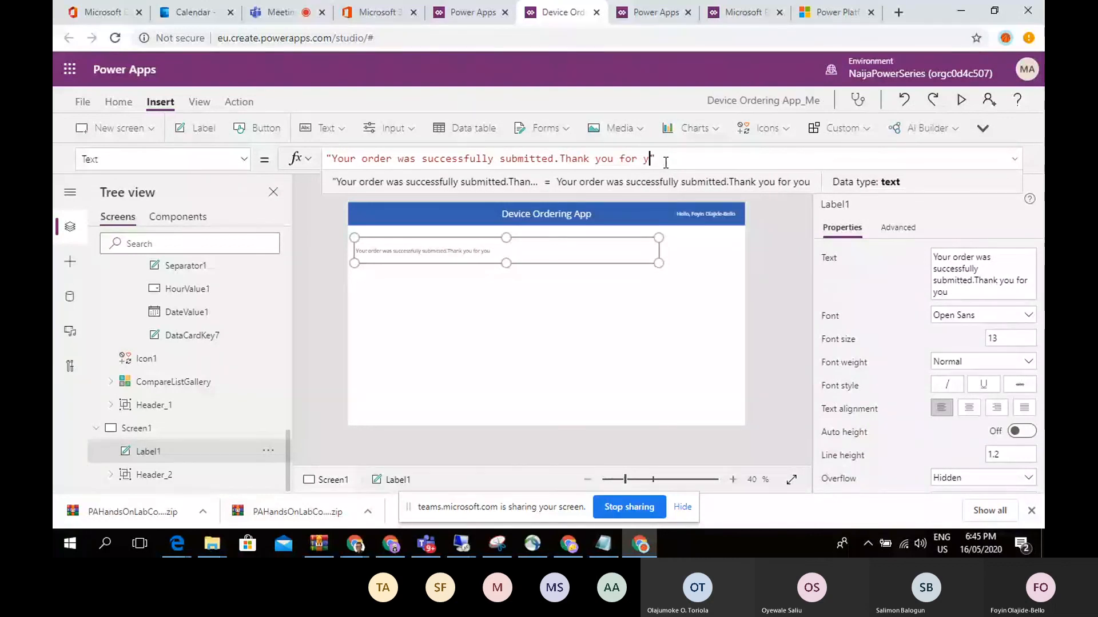
key("BackSpace")
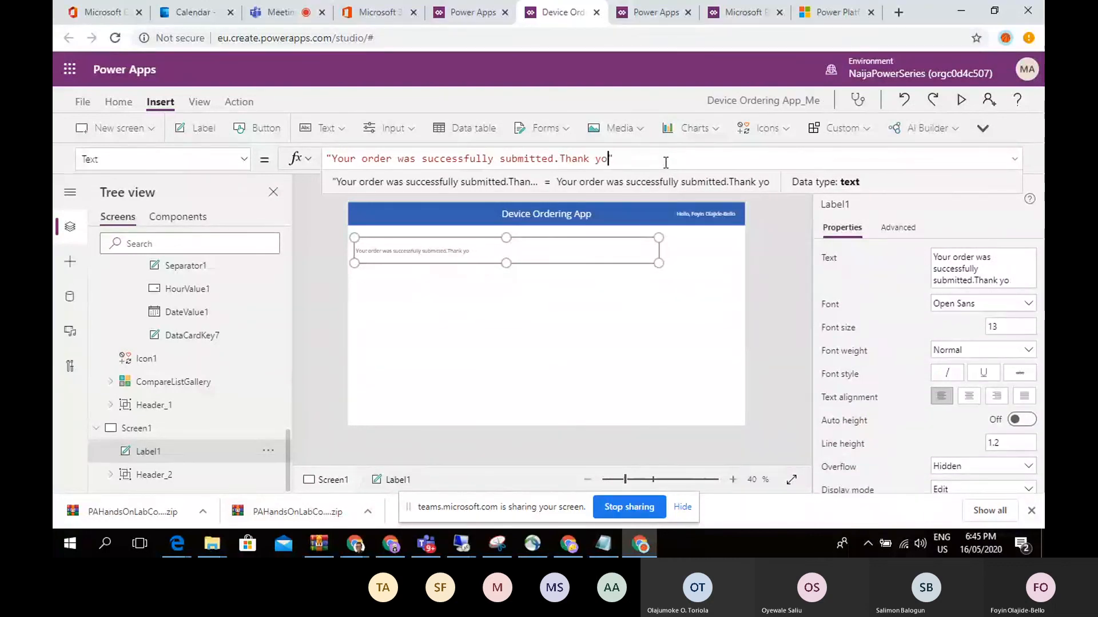
type("u")
left_click(511, 261)
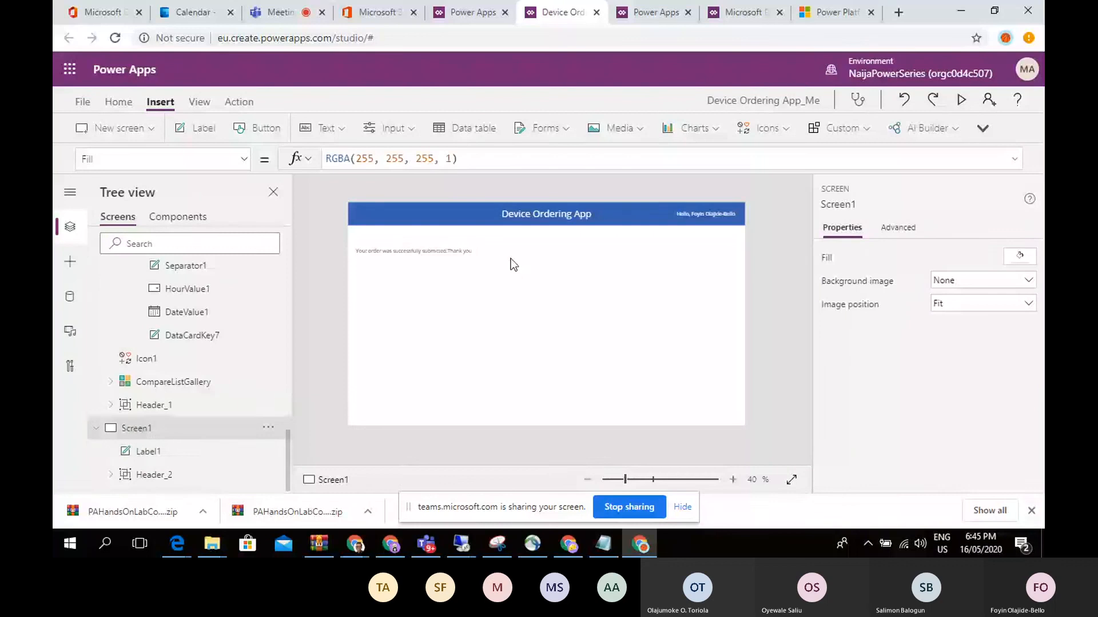
Step: Resize the confirmation label so it spans the full screen width and starts directly under the header
left_click(503, 256)
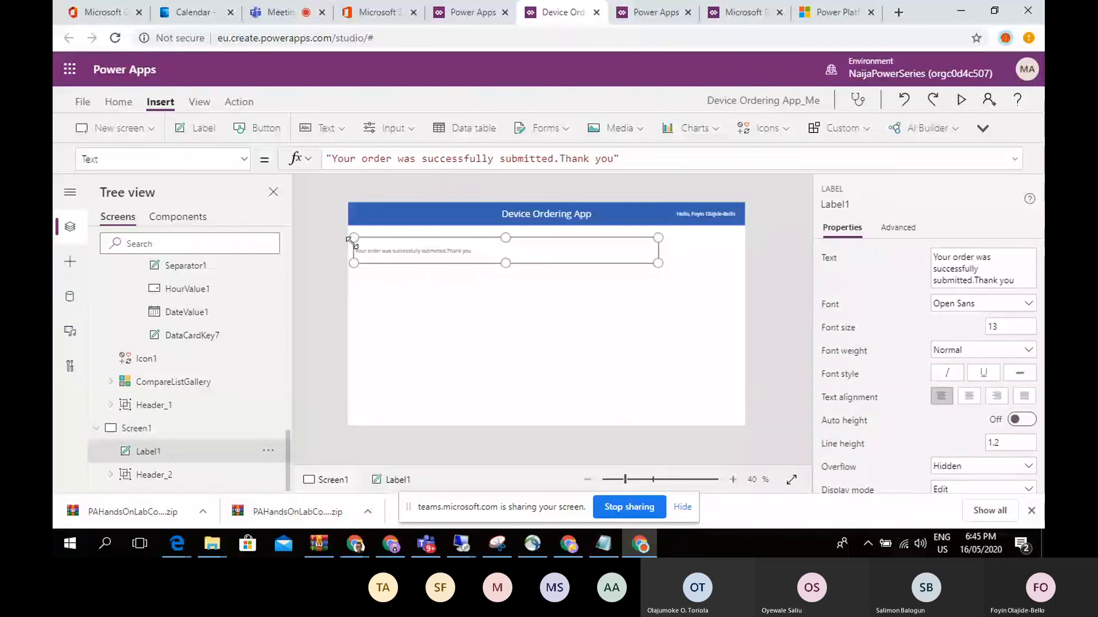
left_click_drag(351, 243, 355, 237)
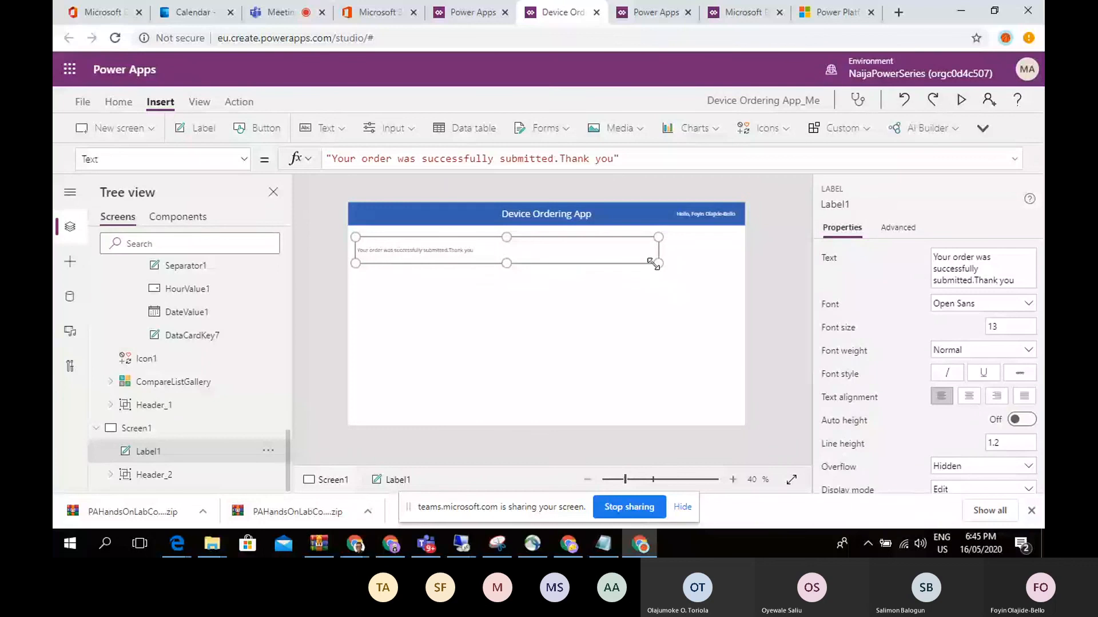
left_click_drag(653, 263, 750, 278)
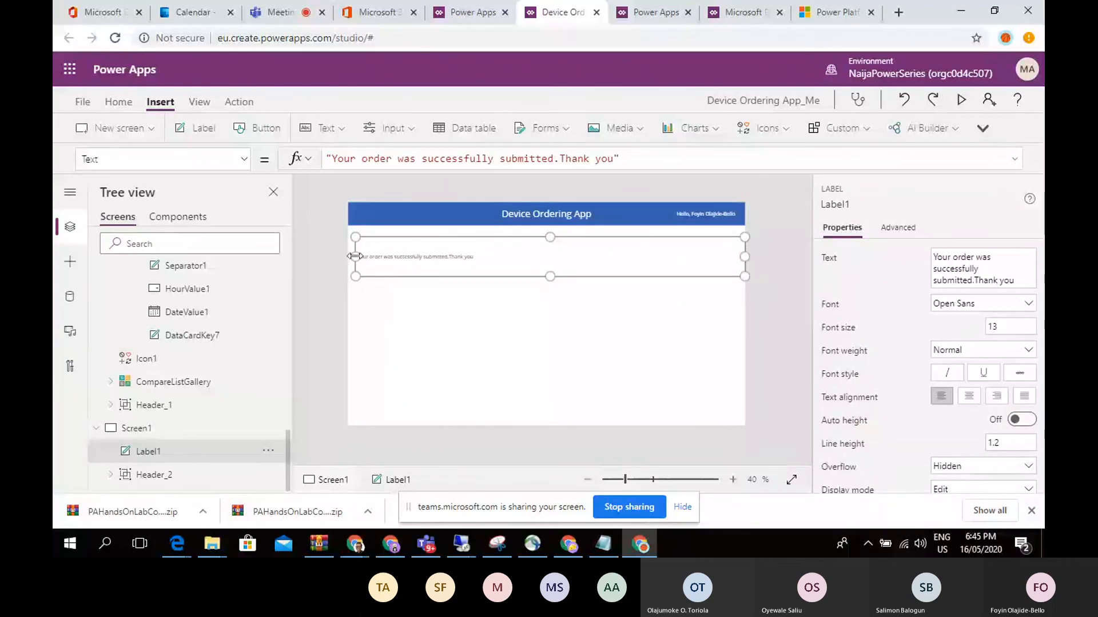
left_click_drag(355, 257, 348, 255)
left_click_drag(546, 236, 545, 225)
Step: Set the confirmation label's font size to 20
left_click(996, 327)
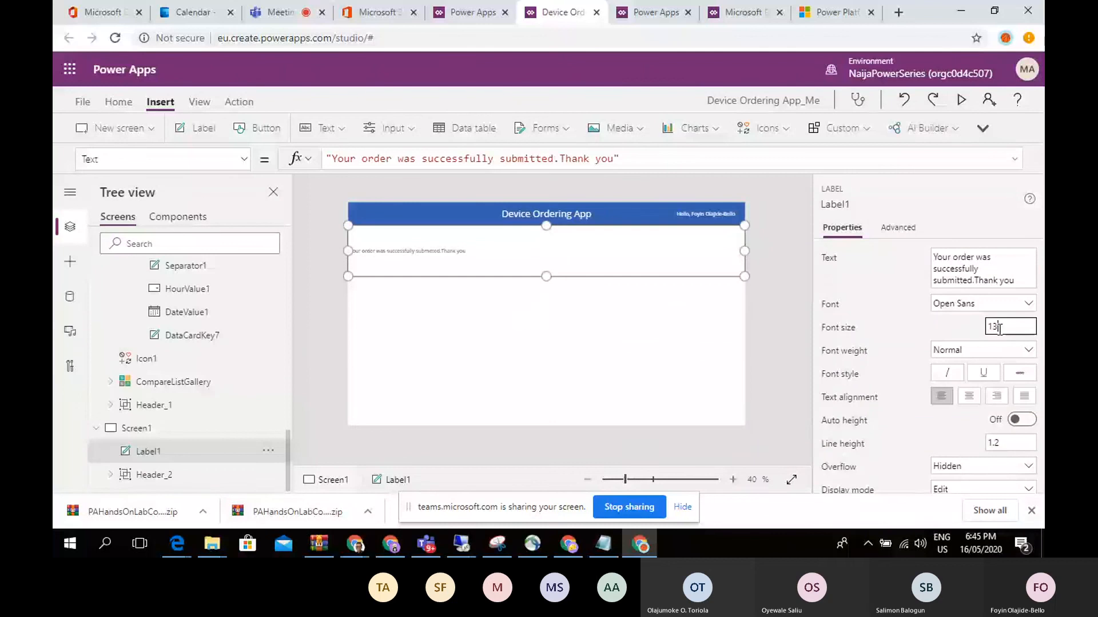
double_click(995, 327)
type("255, 2")
left_click(655, 331)
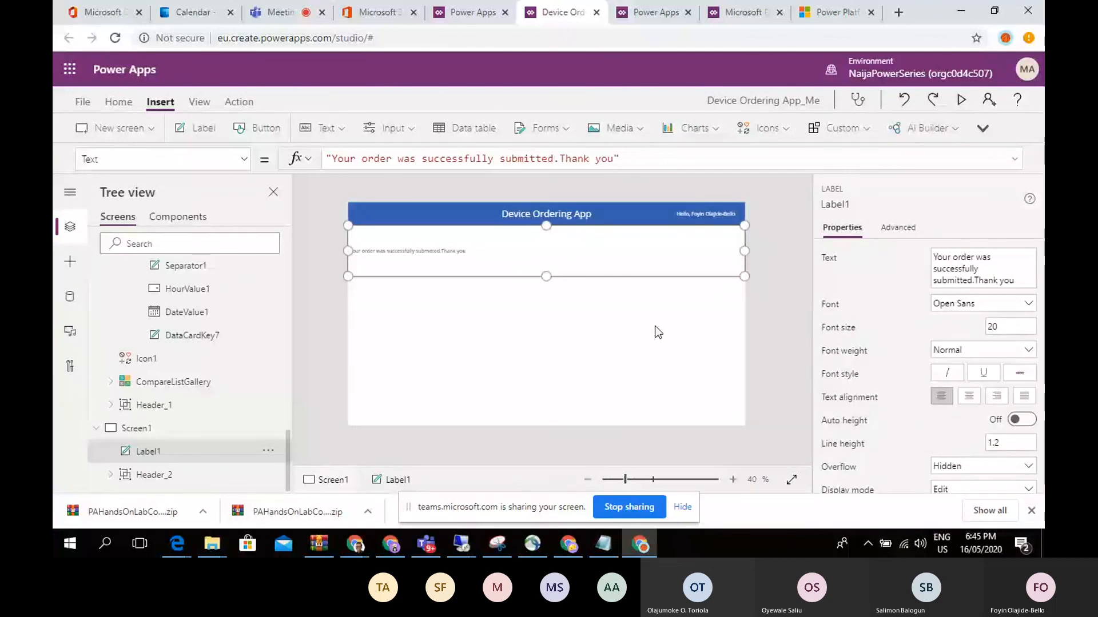
left_click(492, 236)
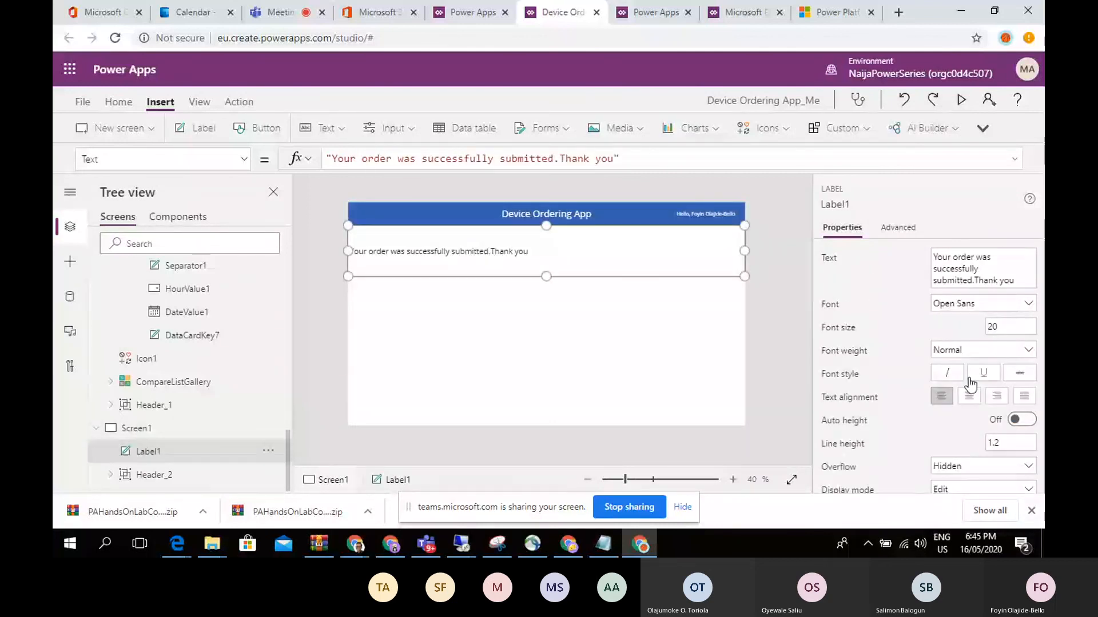
Step: Center the confirmation label's text in bold and shorten the label to a height of 118
left_click(970, 399)
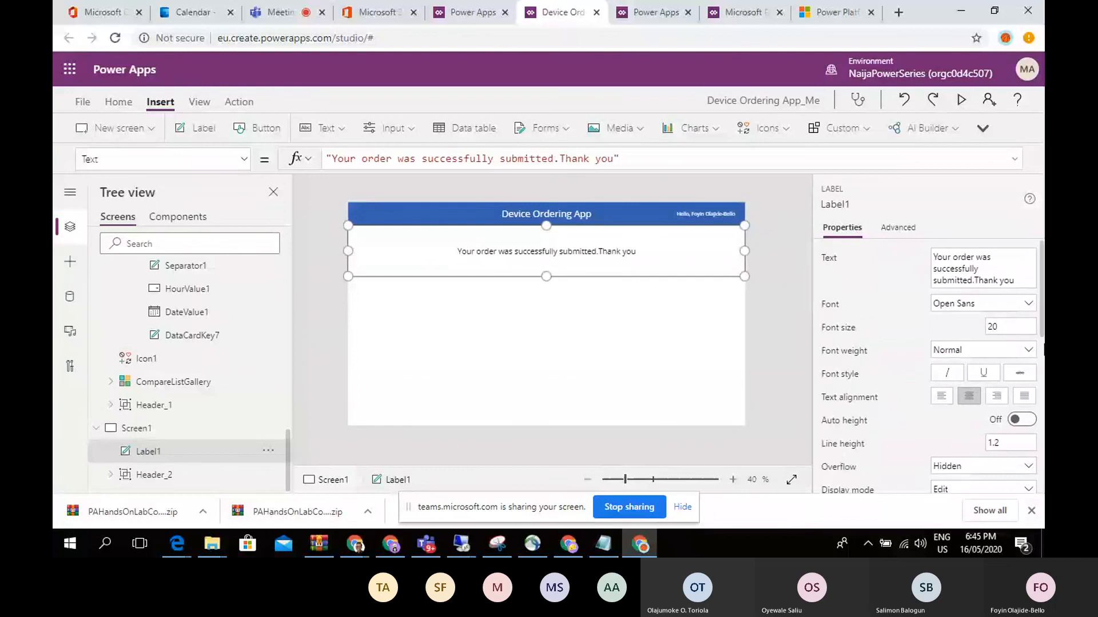
left_click(984, 351)
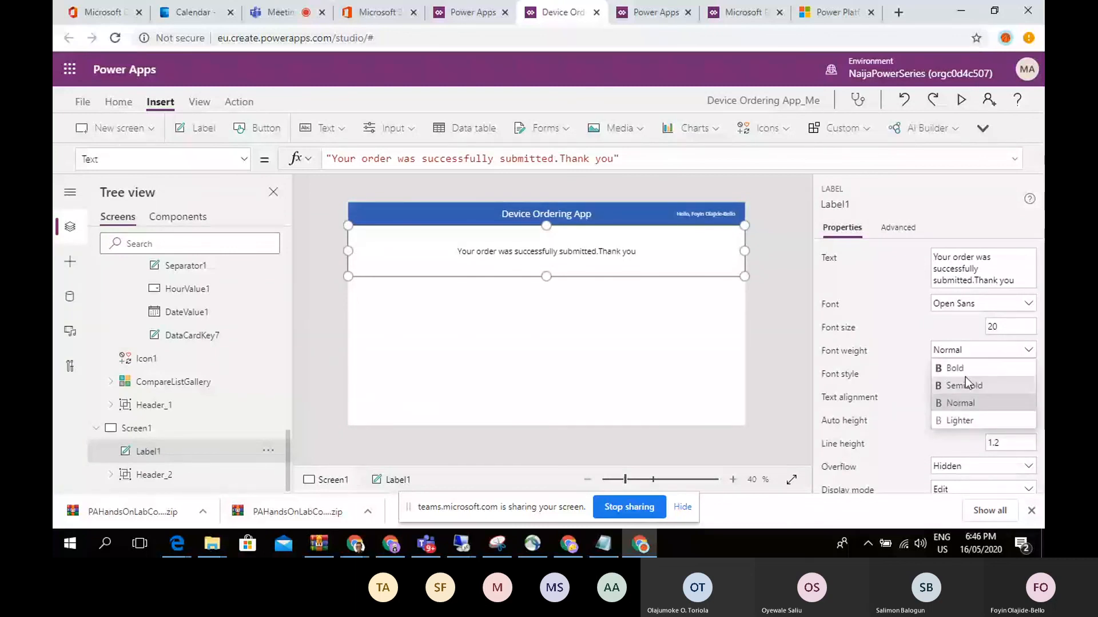
left_click(964, 372)
left_click_drag(546, 277, 545, 260)
Step: Set the confirmation label's text color to the blue theme color that matches the header, and deselect the label
left_click_drag(1042, 317, 1044, 435)
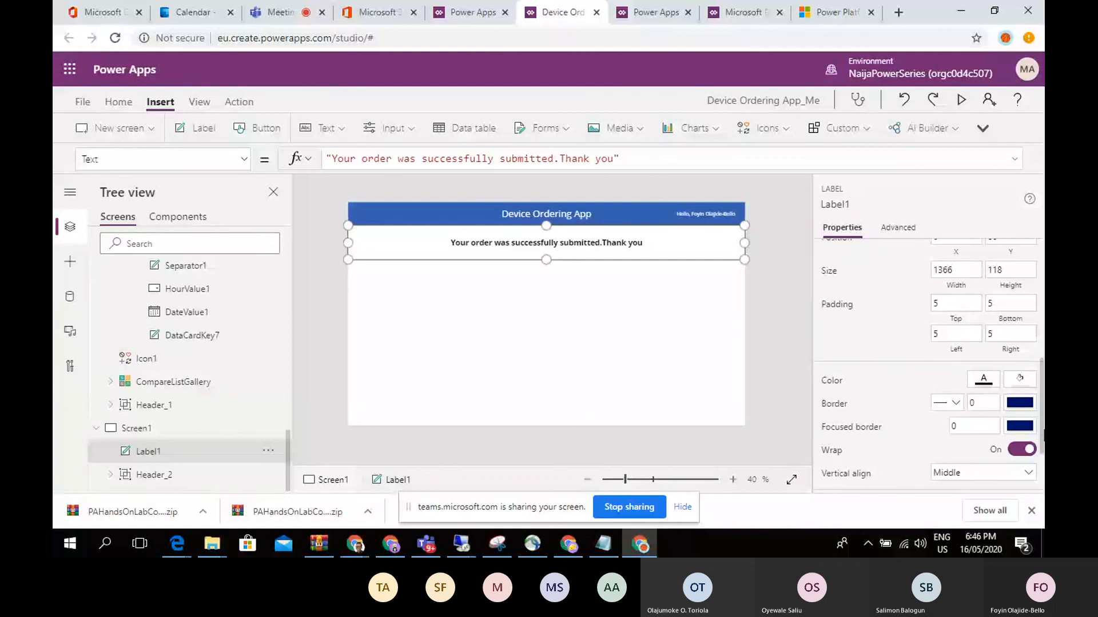
left_click(983, 379)
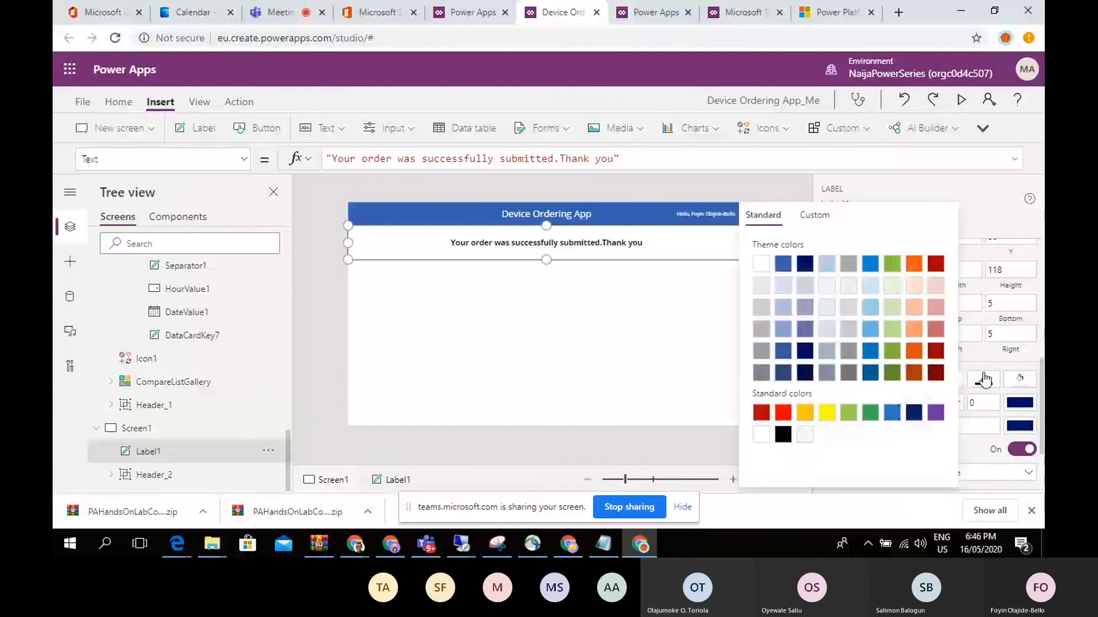
left_click(938, 269)
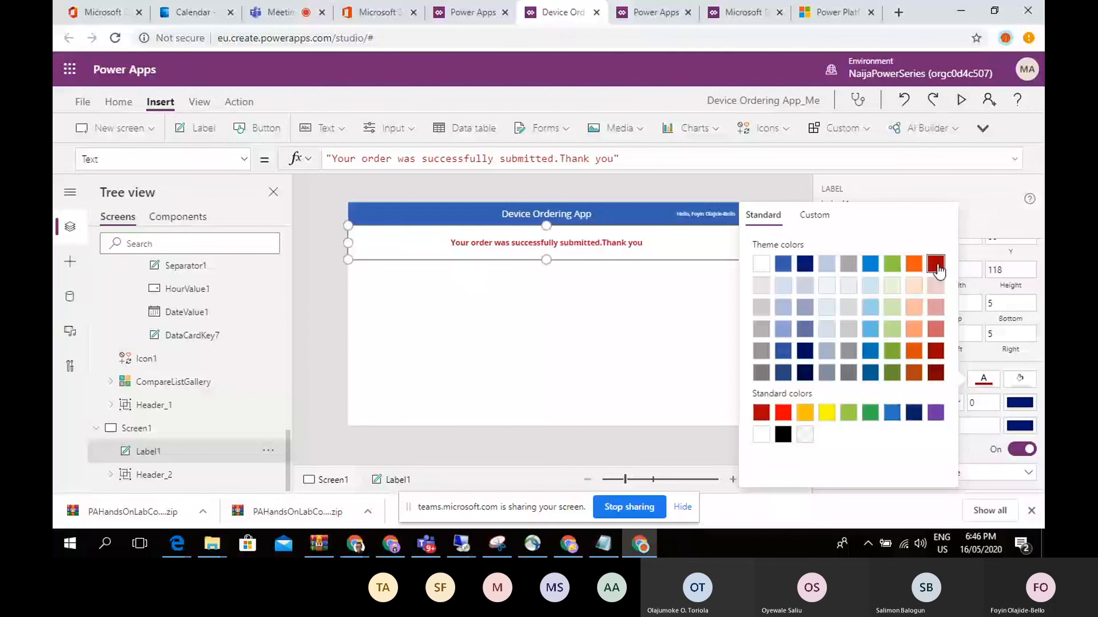
left_click(784, 264)
left_click(540, 335)
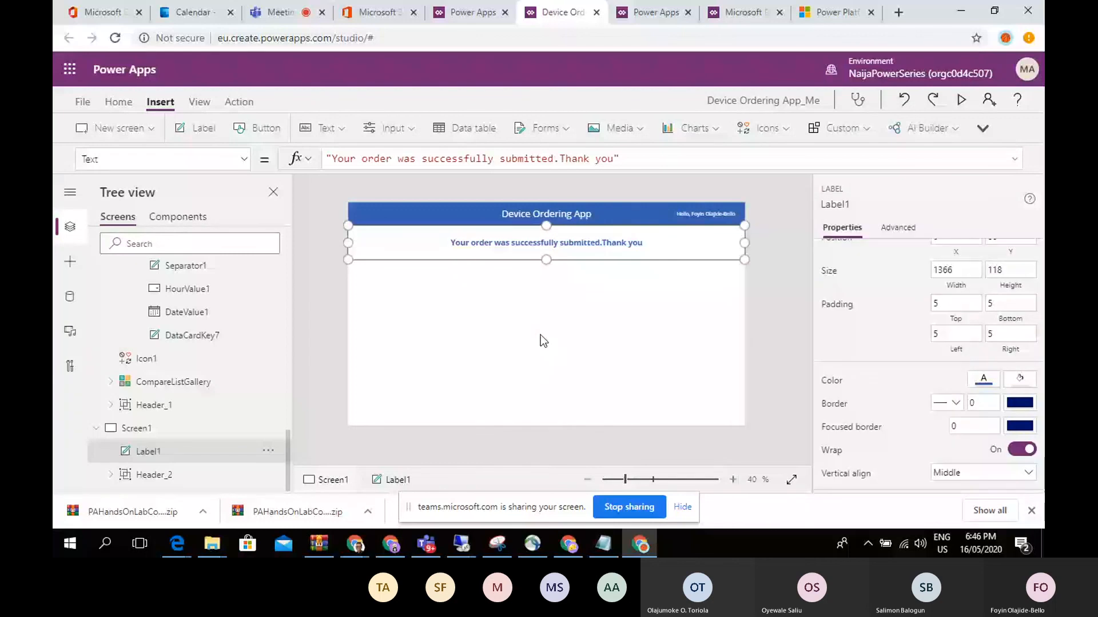
left_click(540, 334)
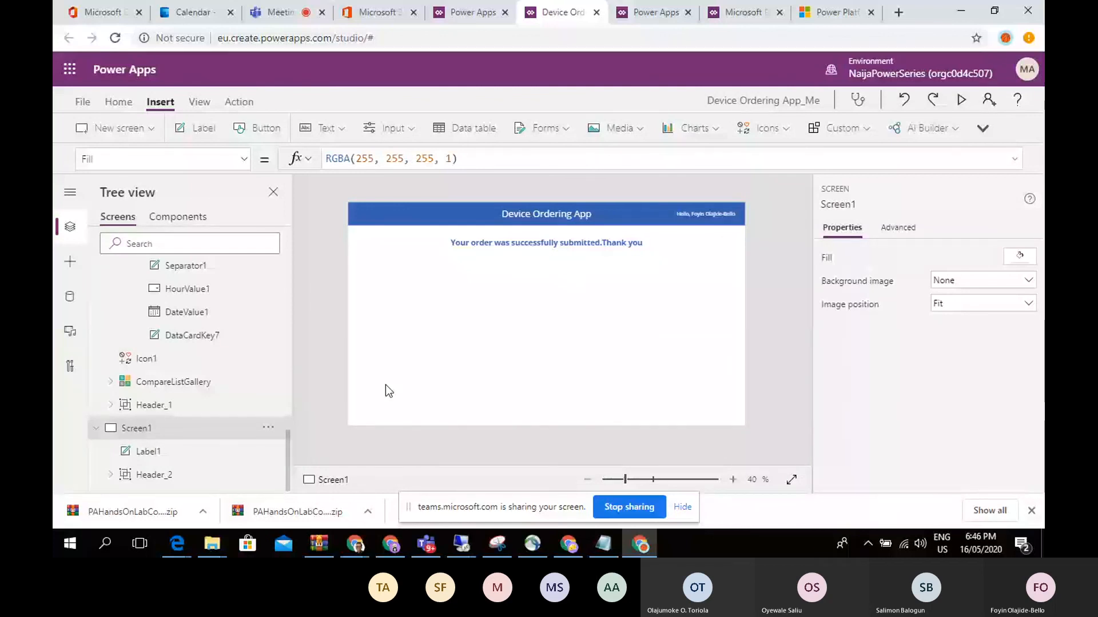
Step: Insert a button centered in the lower part of Screen1 at X 603, Y 570, and set its text to "OK"
left_click(265, 131)
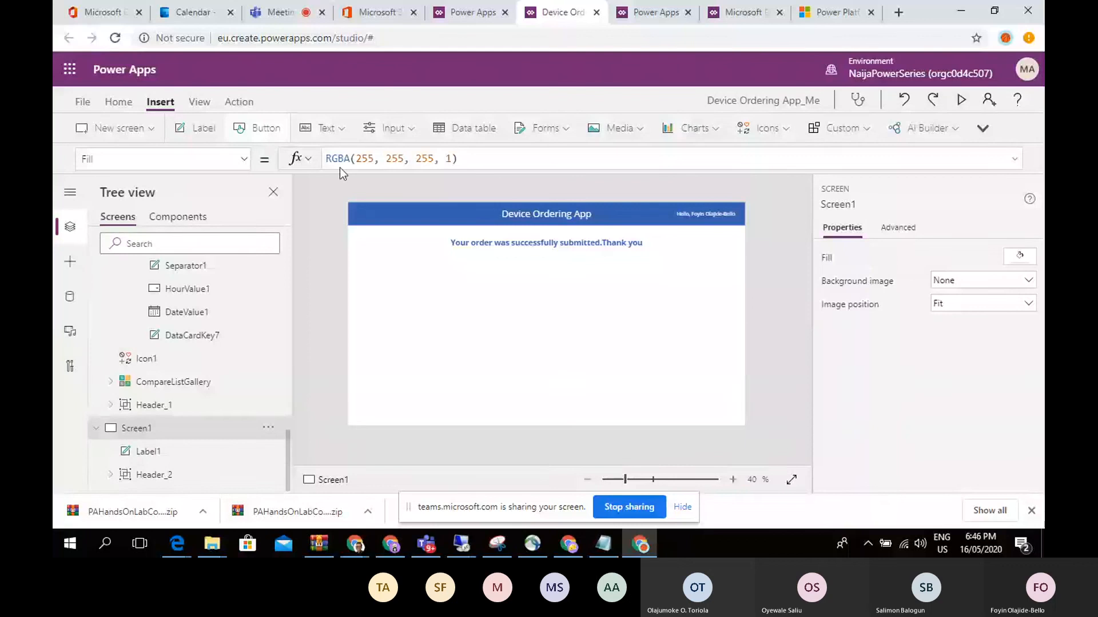
left_click_drag(368, 216, 531, 370)
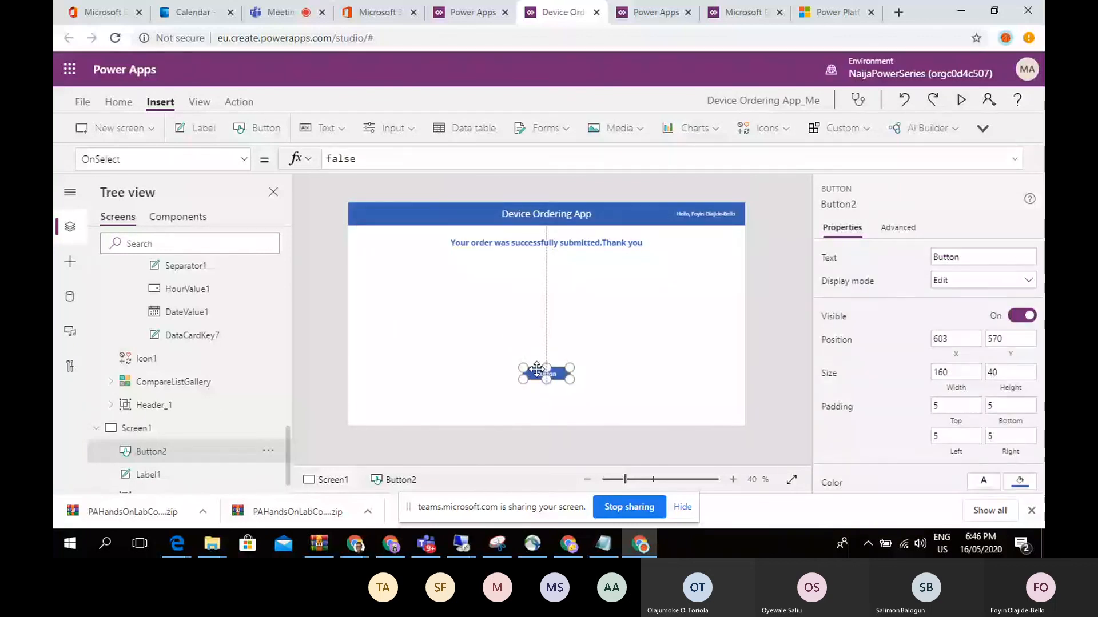
left_click(971, 255)
type("OK")
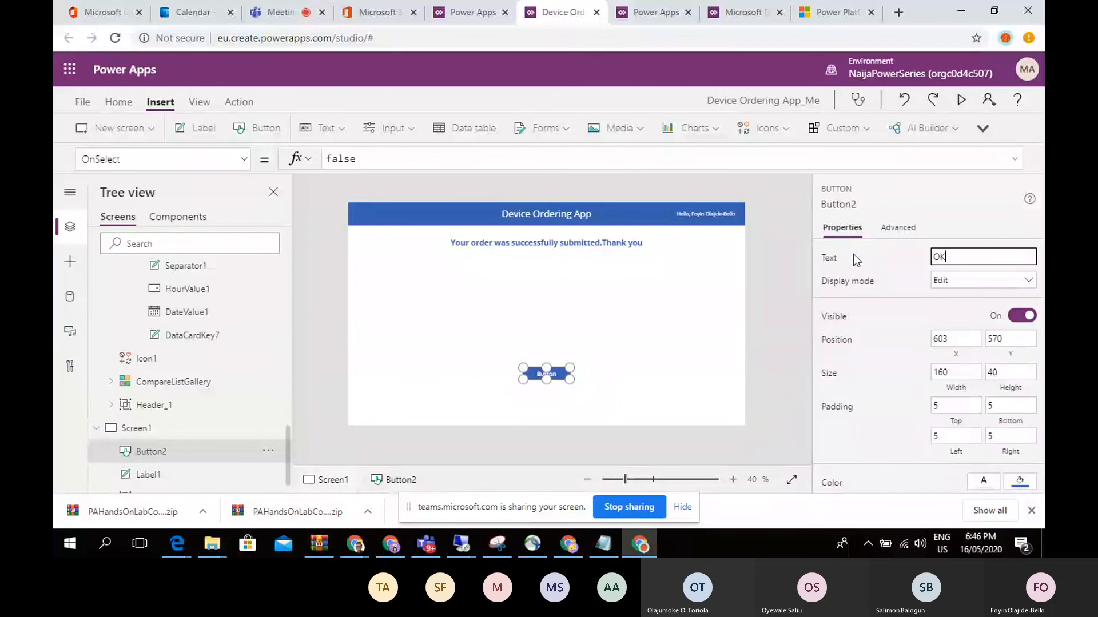
left_click(594, 393)
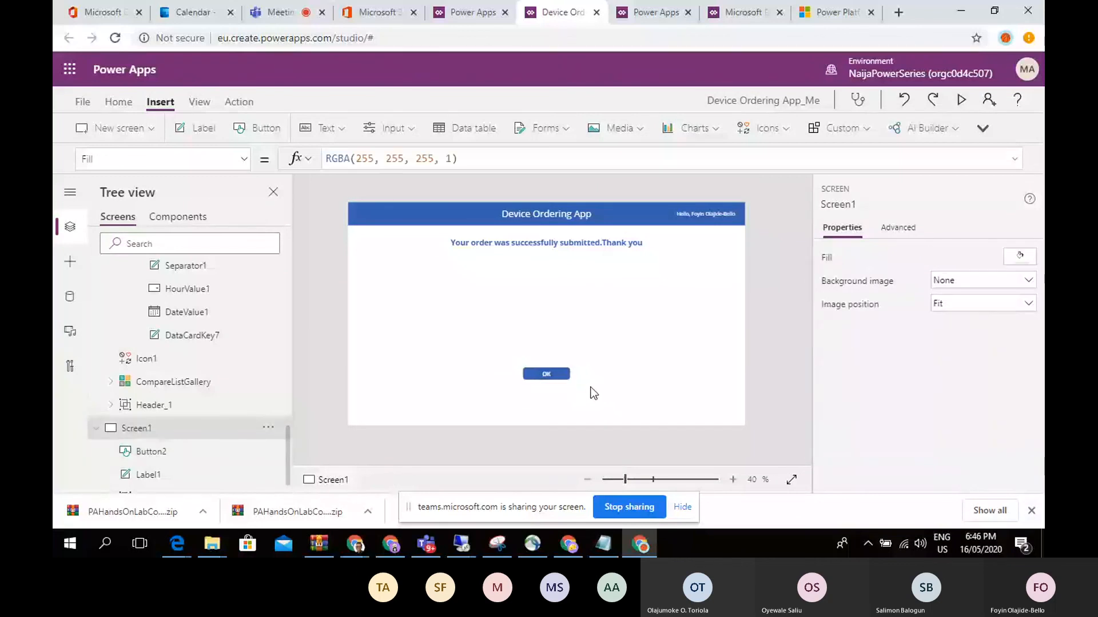
Step: Review the CompareList collection's contents and the CompareListGallery on CompareScreen, and return to Screen1
left_click(548, 373)
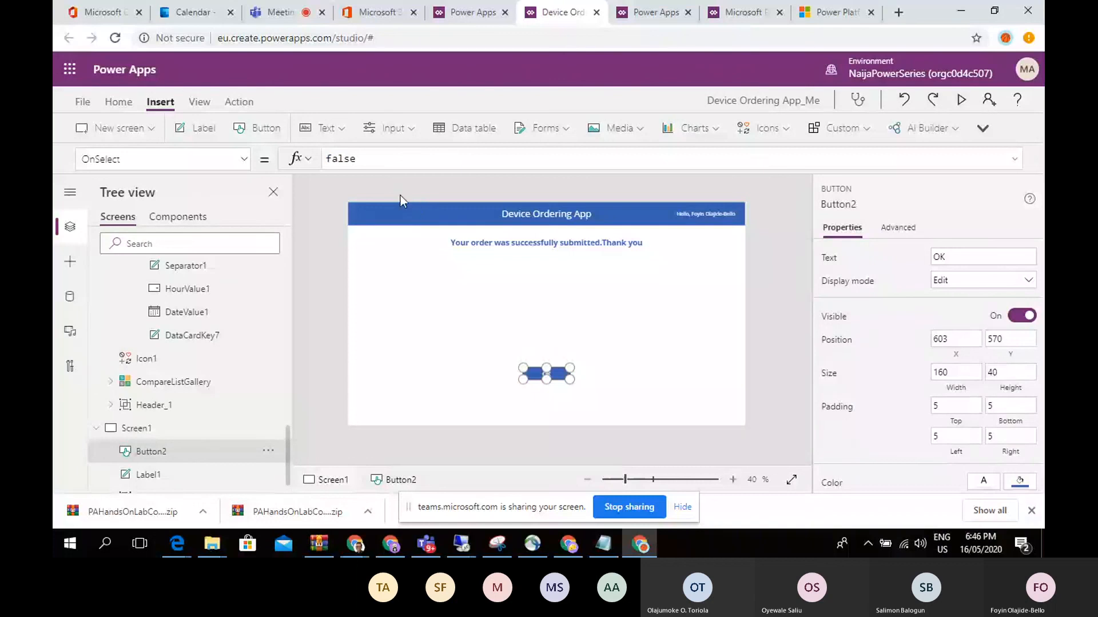
left_click(210, 105)
left_click(286, 130)
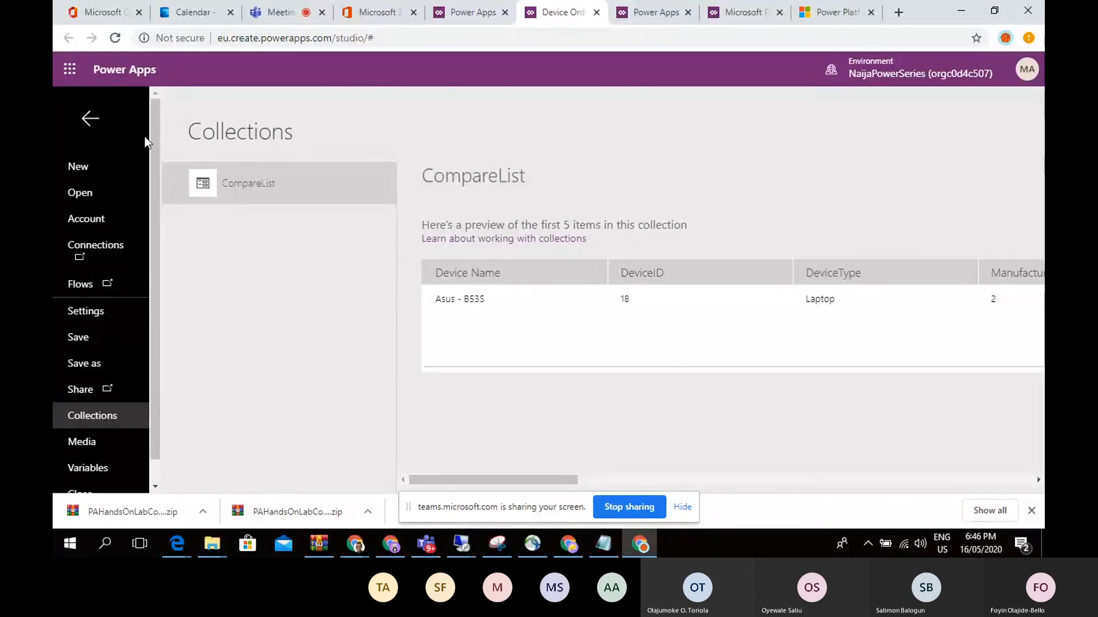
left_click(91, 121)
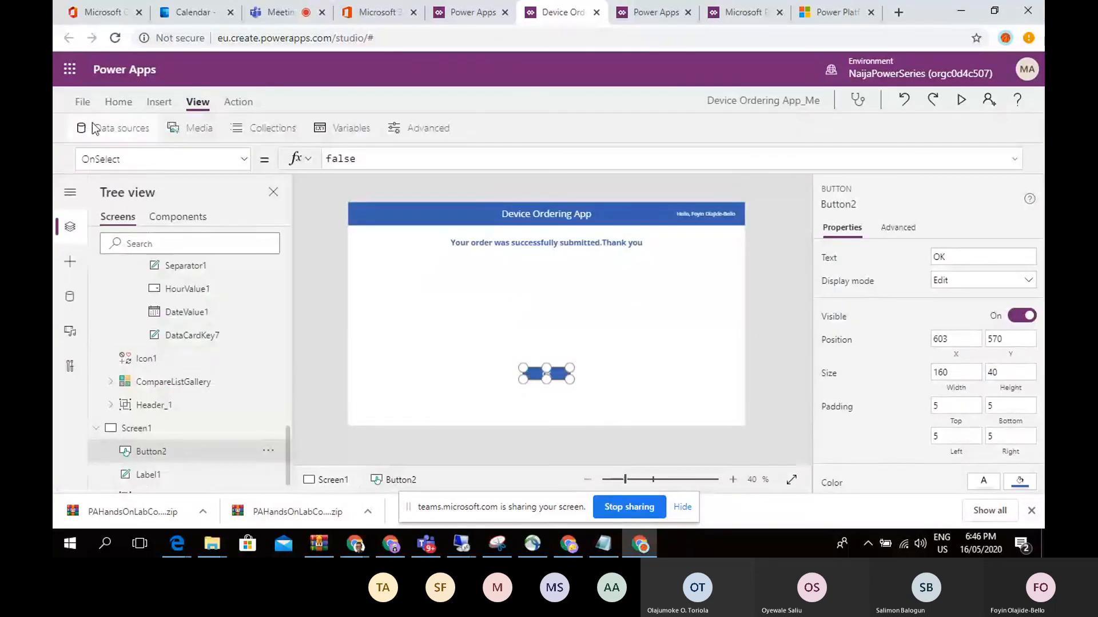
left_click(192, 383)
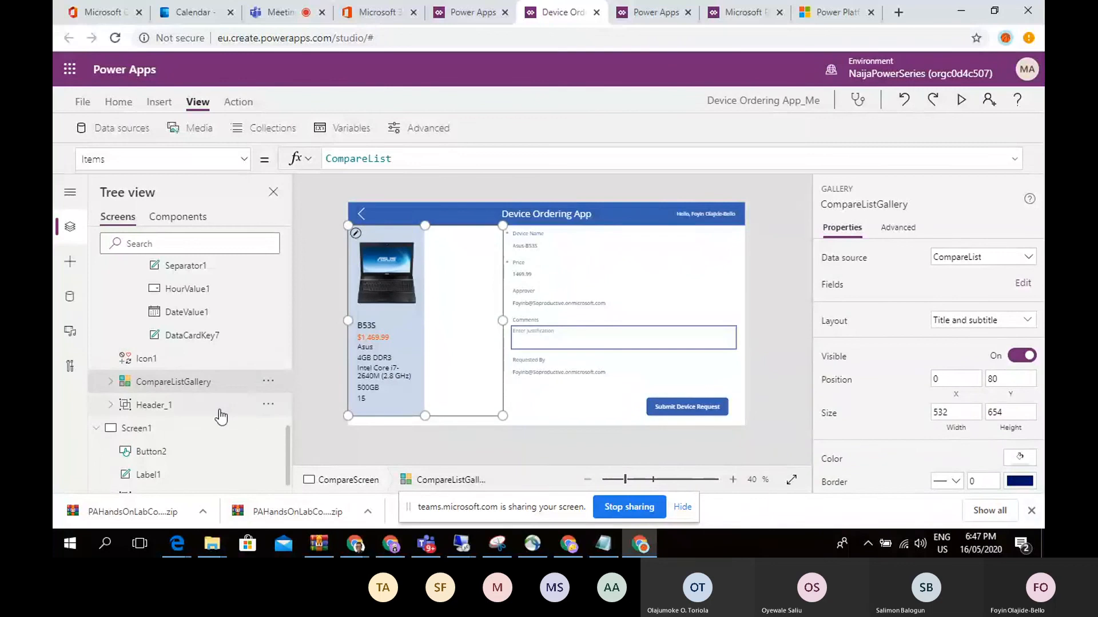
left_click(136, 429)
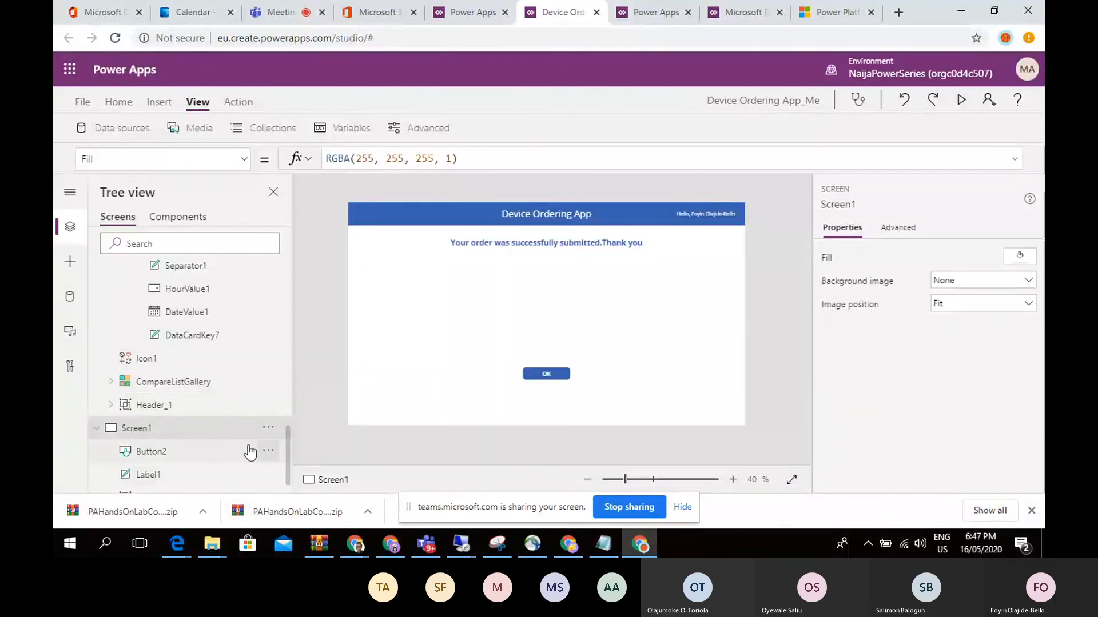
Step: Replace the OK button's OnSelect formula with "Clear(CompareList);"
left_click(215, 452)
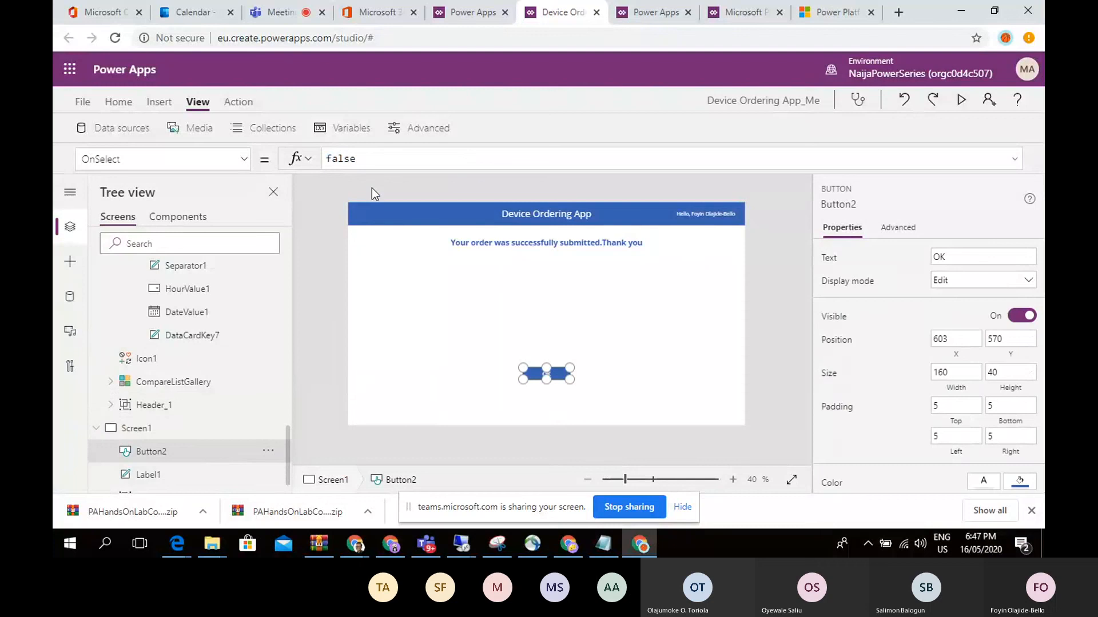
double_click(376, 159)
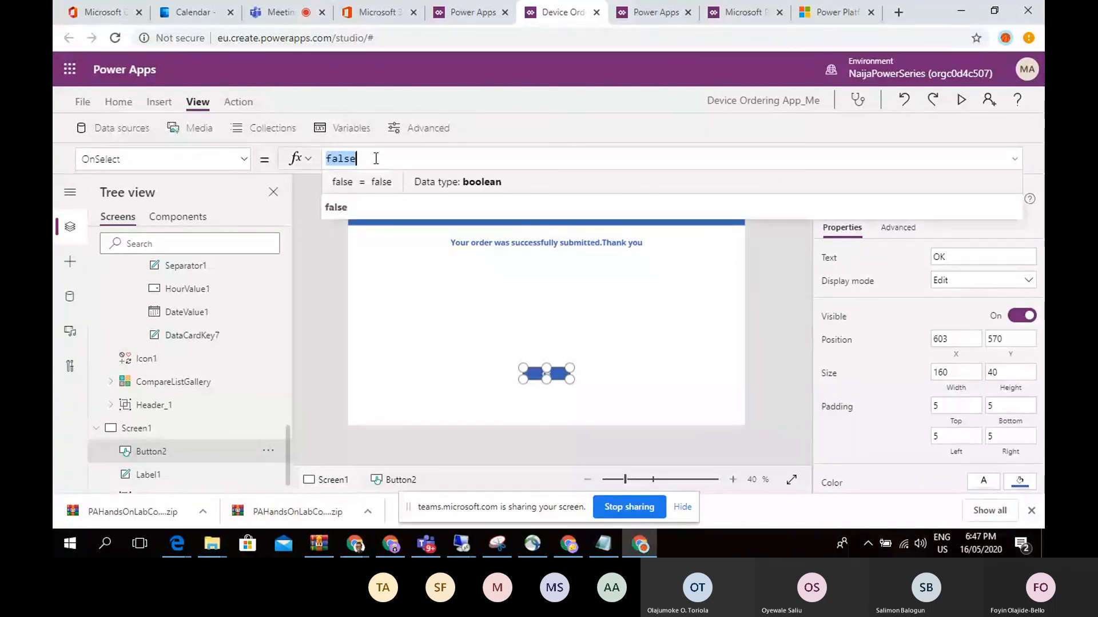
type("Clear")
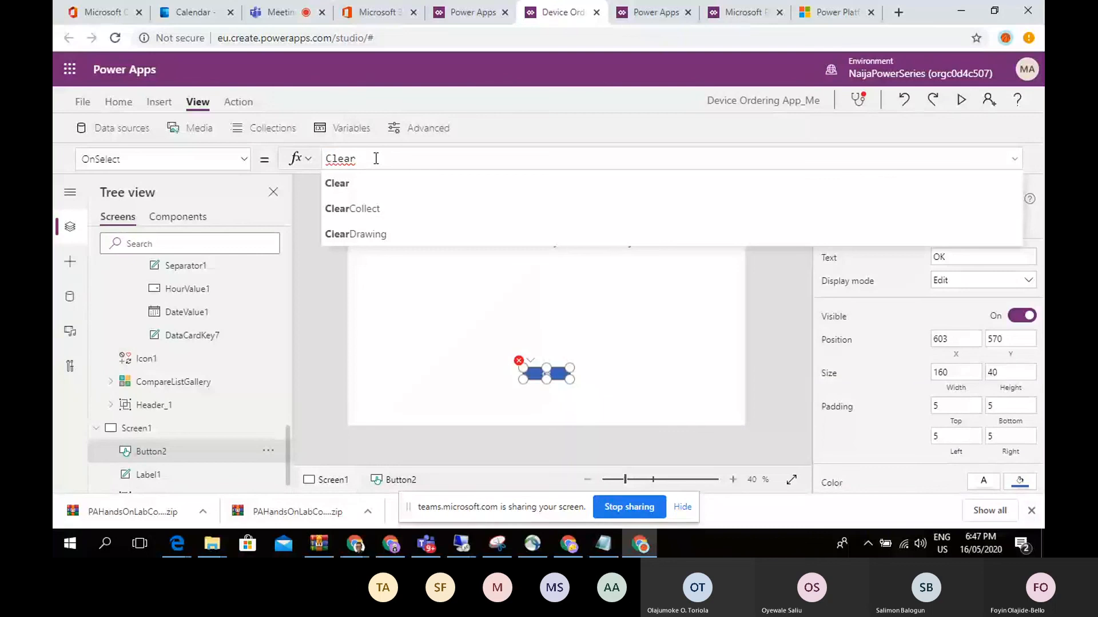
type(")")
key("BackSpace")
type("(Compa")
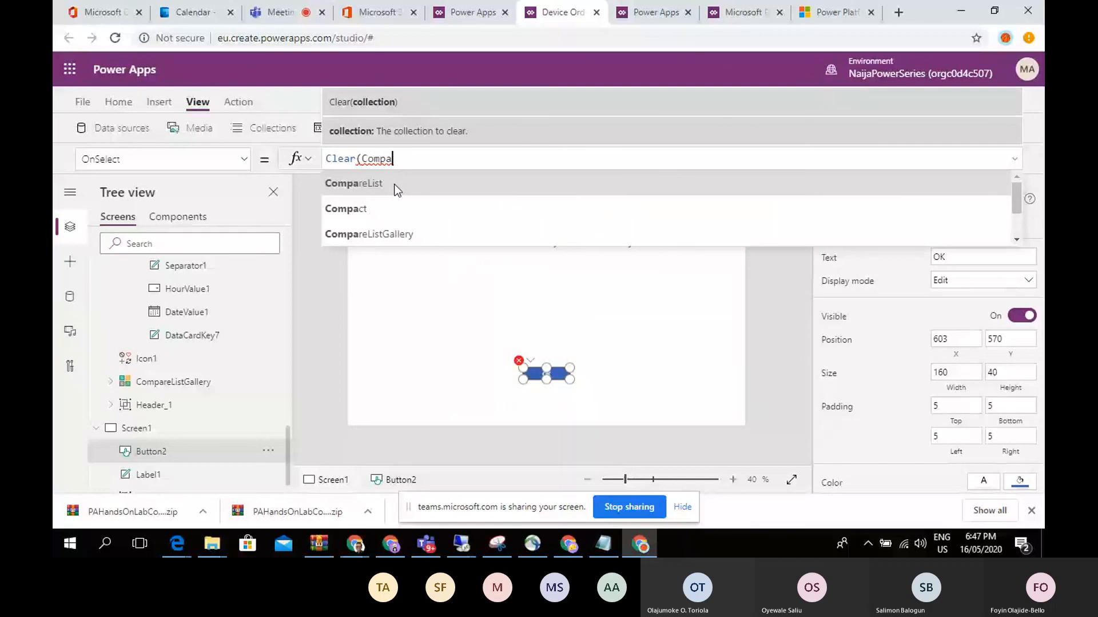
left_click(391, 180)
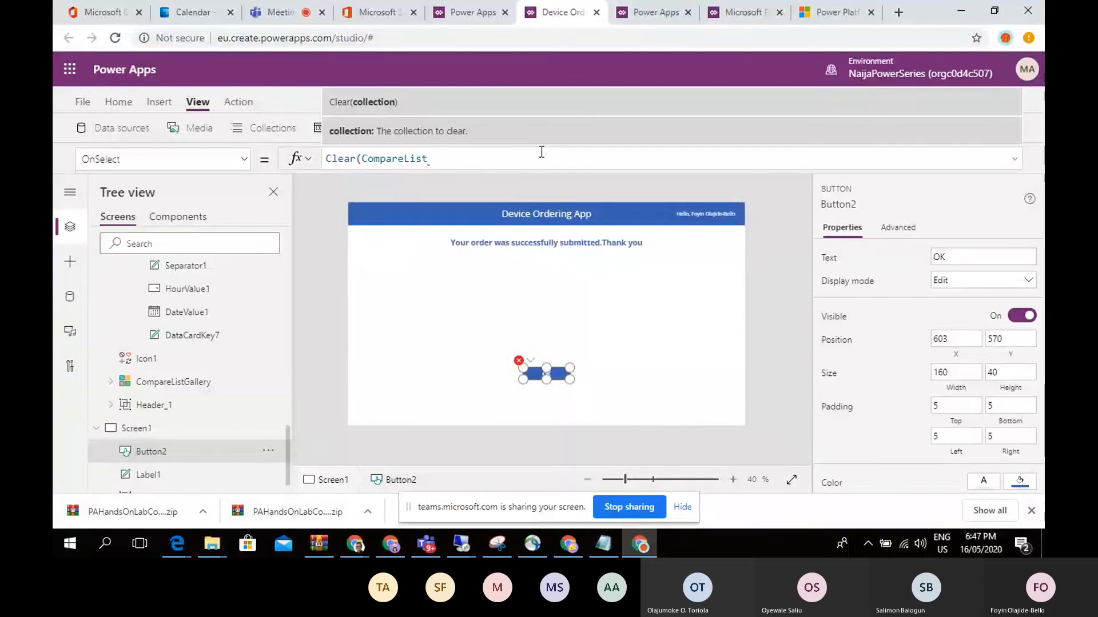
type(");")
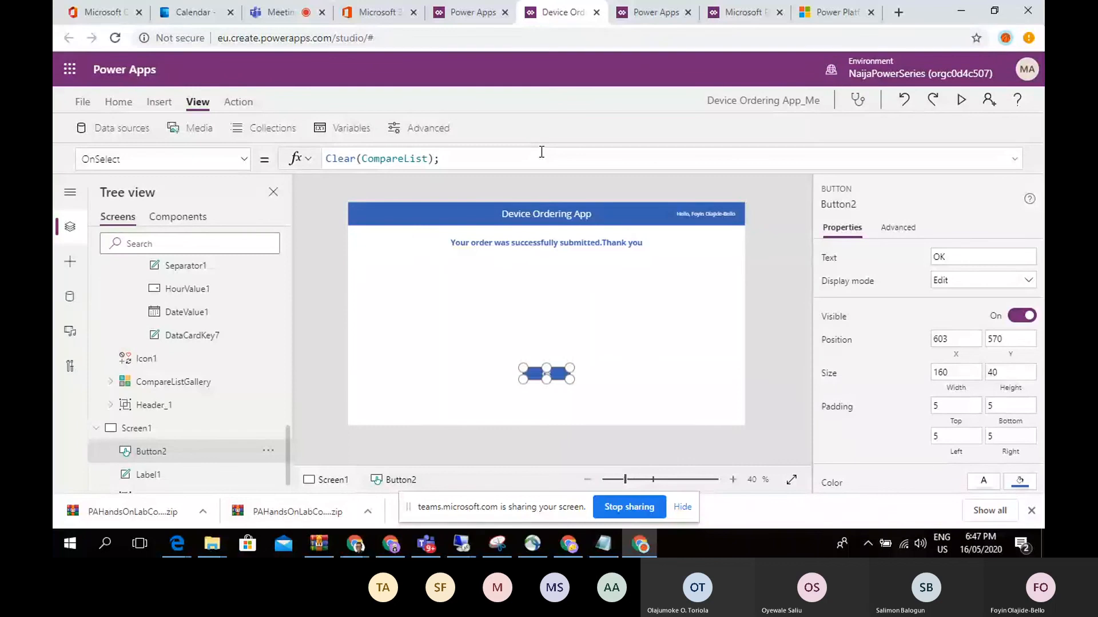
Step: Append "Navigate(MainScreen)" to the OK button's OnSelect formula
type("Navigate(")
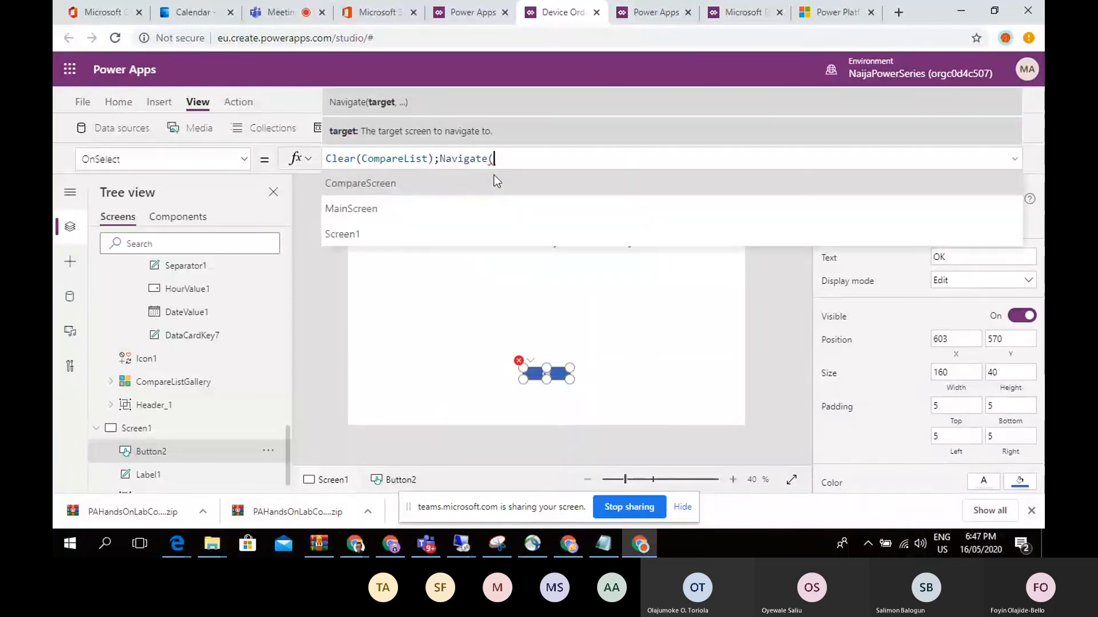
left_click(489, 202)
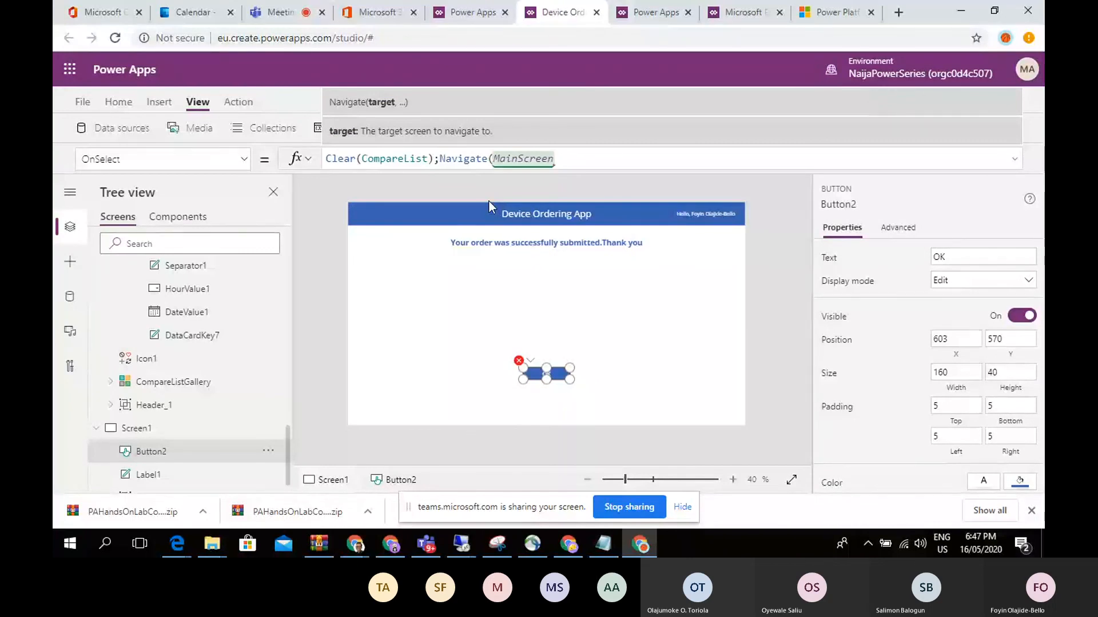
type(")")
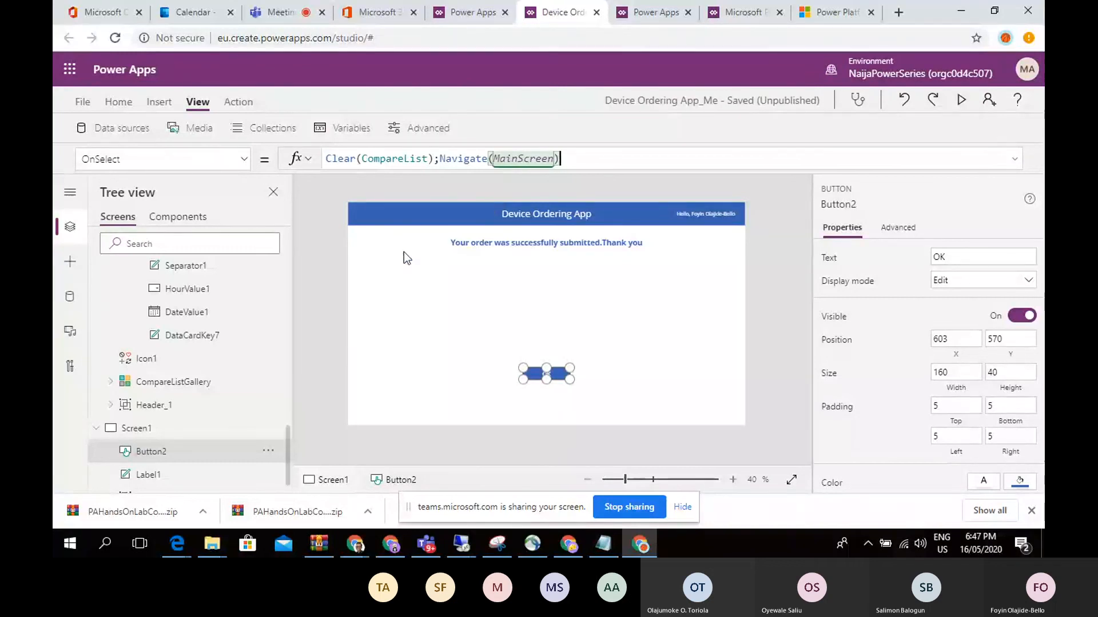
left_click(542, 333)
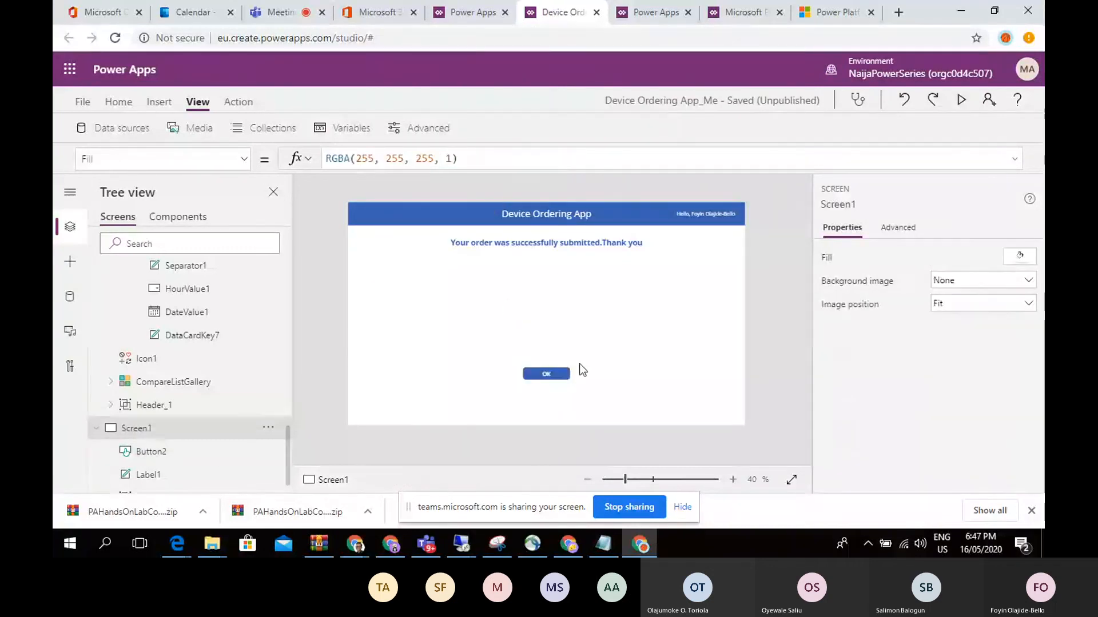
Step: Move the OK button straight down to Y 645, keeping it horizontally centered
left_click(547, 375)
left_click_drag(539, 373, 539, 389)
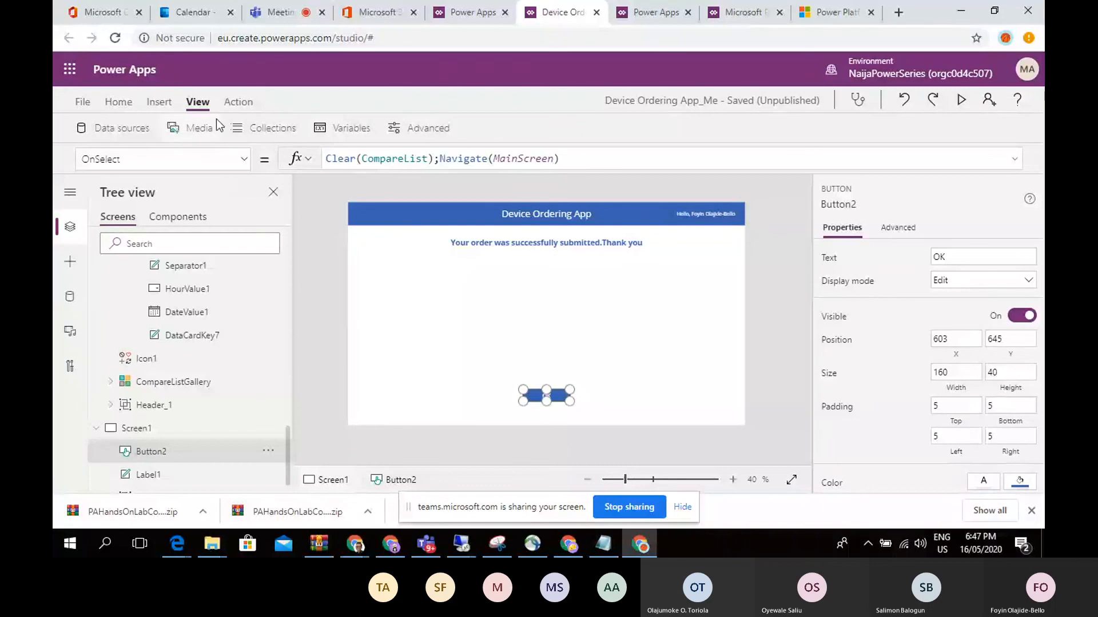
Step: Insert a display form on the confirmation screen and move it below the header
left_click(155, 108)
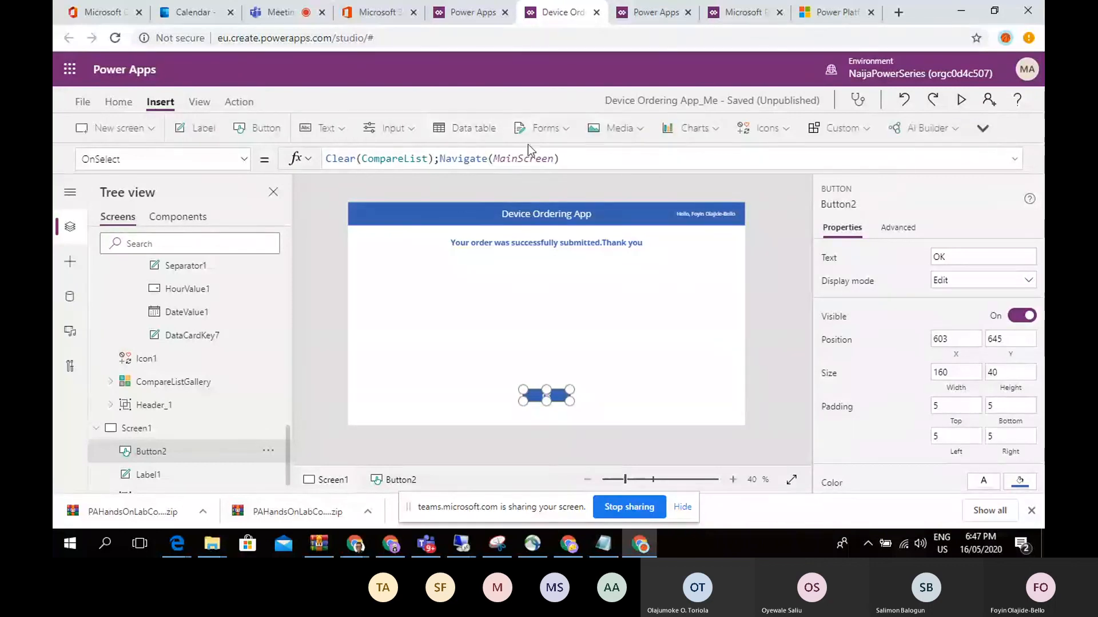
left_click(561, 132)
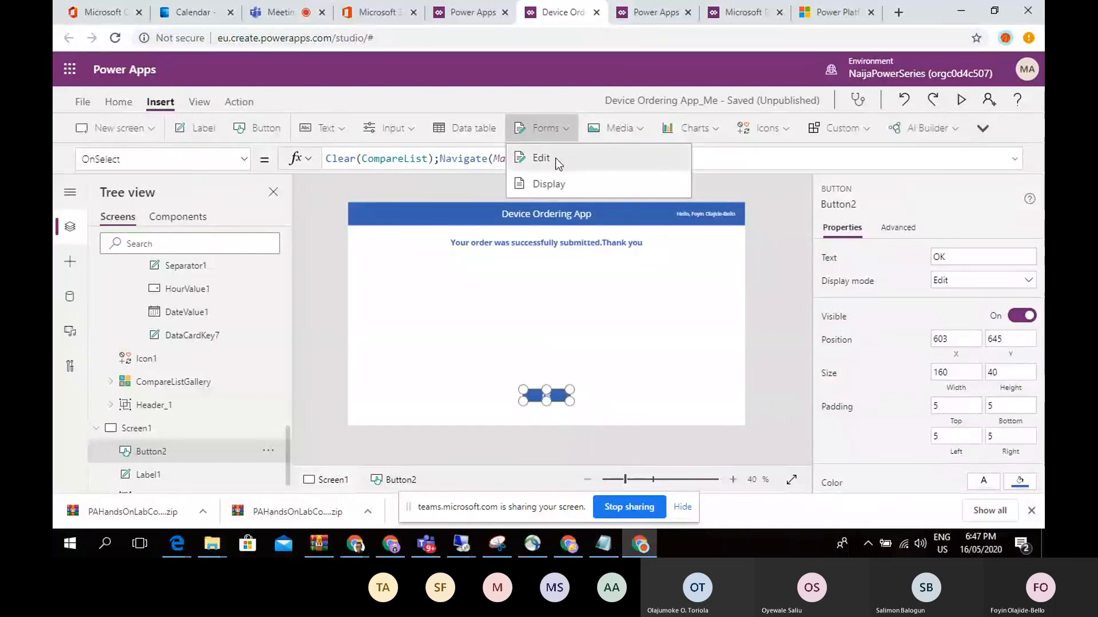
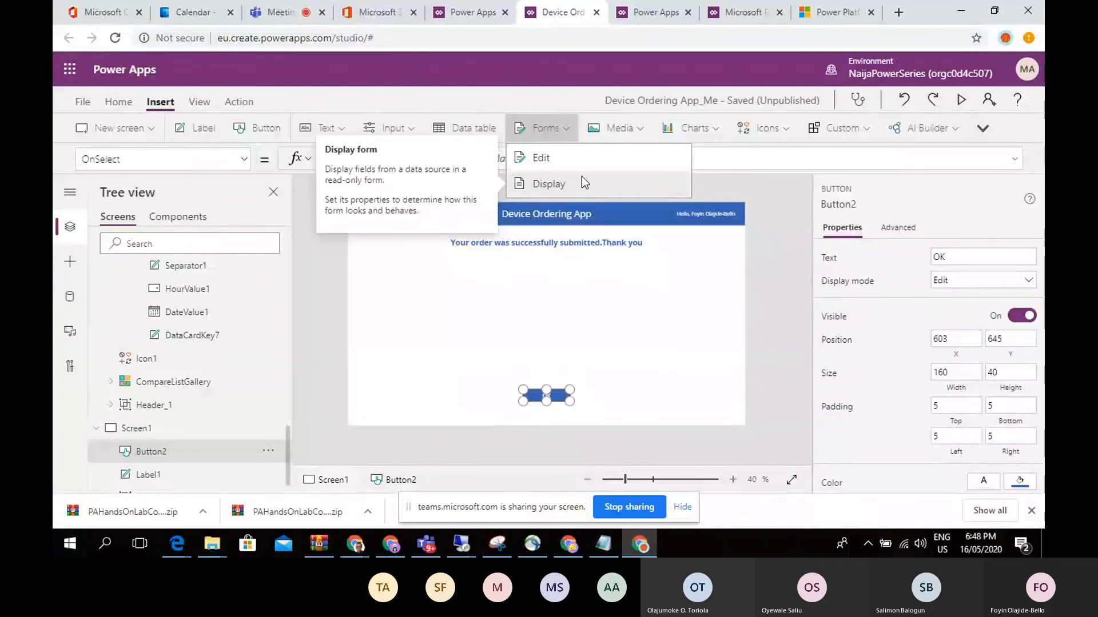
left_click(582, 179)
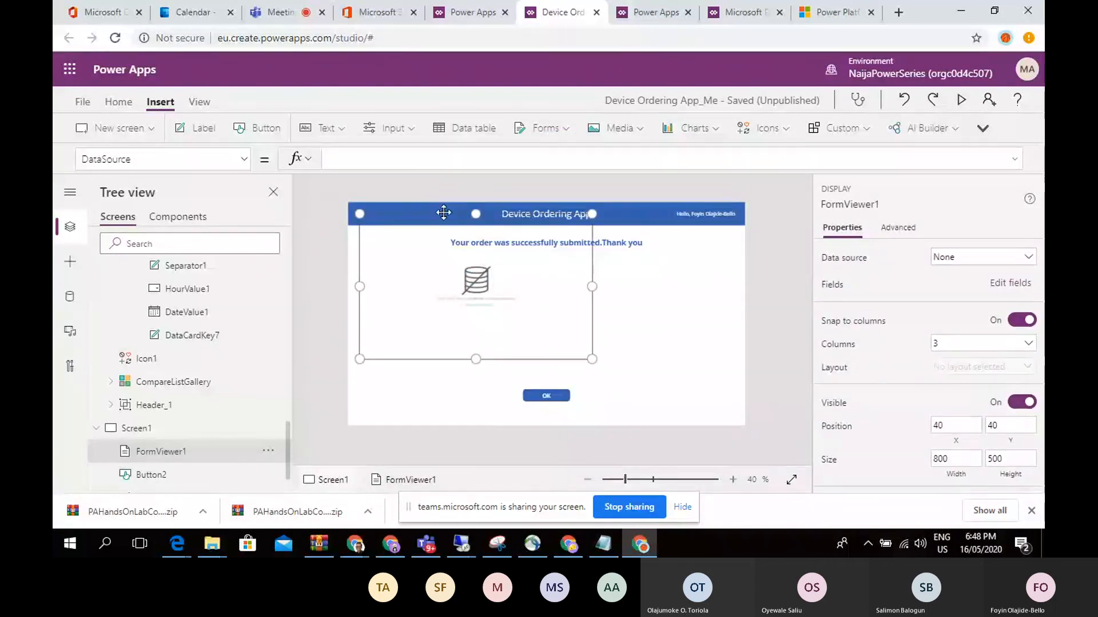
left_click_drag(444, 213, 492, 245)
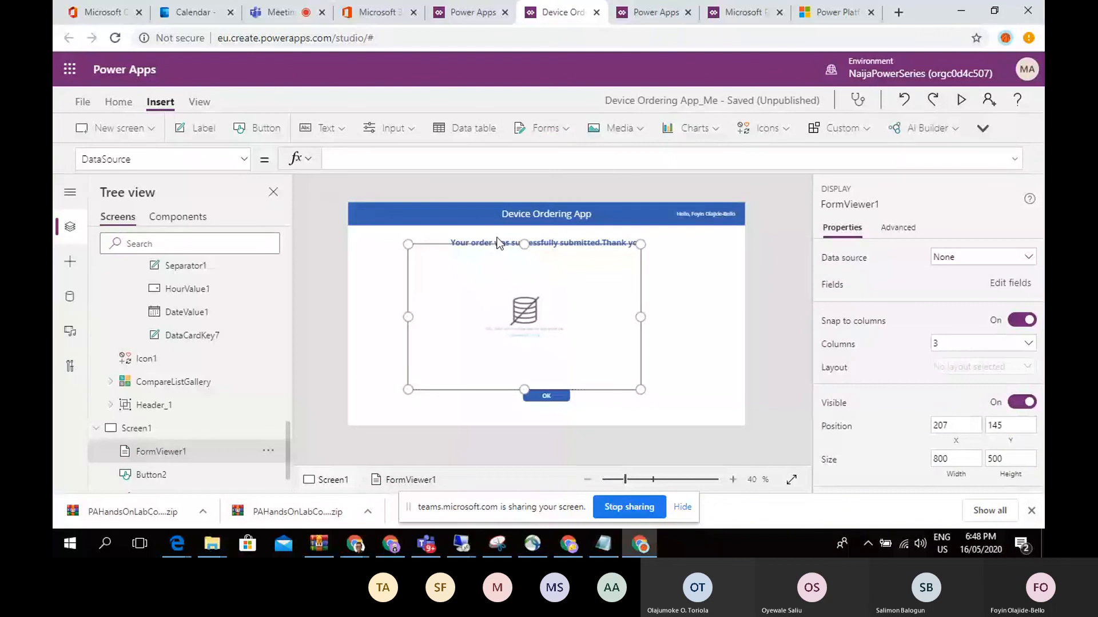
Step: Shift the OK button slightly lower and place the display form above it at X 264, Y 160, below the thank-you message
left_click_drag(540, 404, 529, 405)
left_click(538, 369)
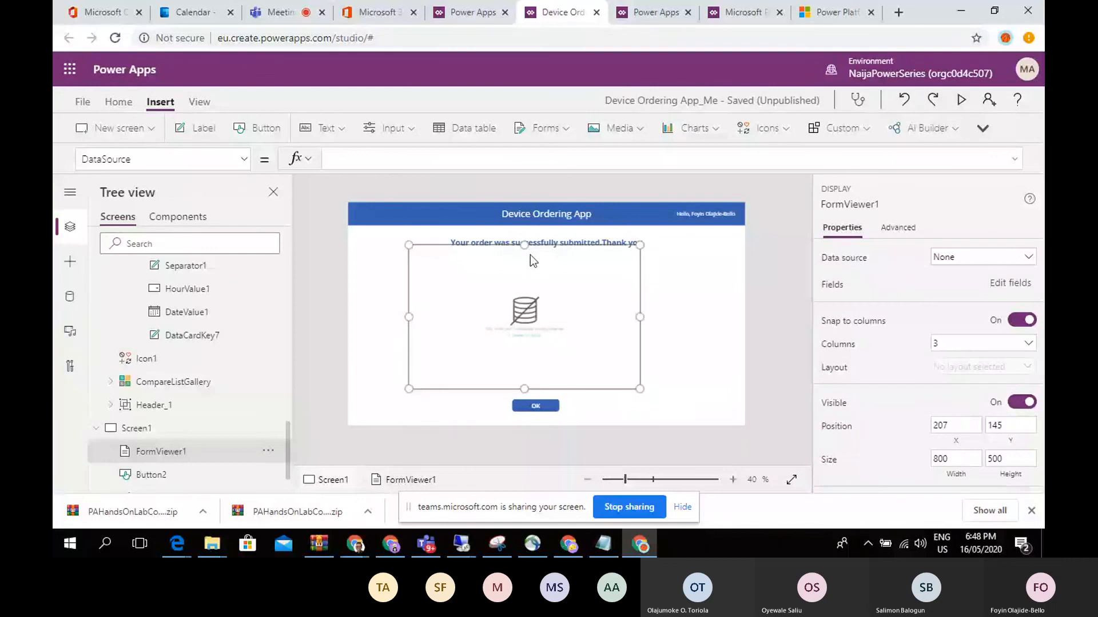
left_click_drag(495, 245, 512, 250)
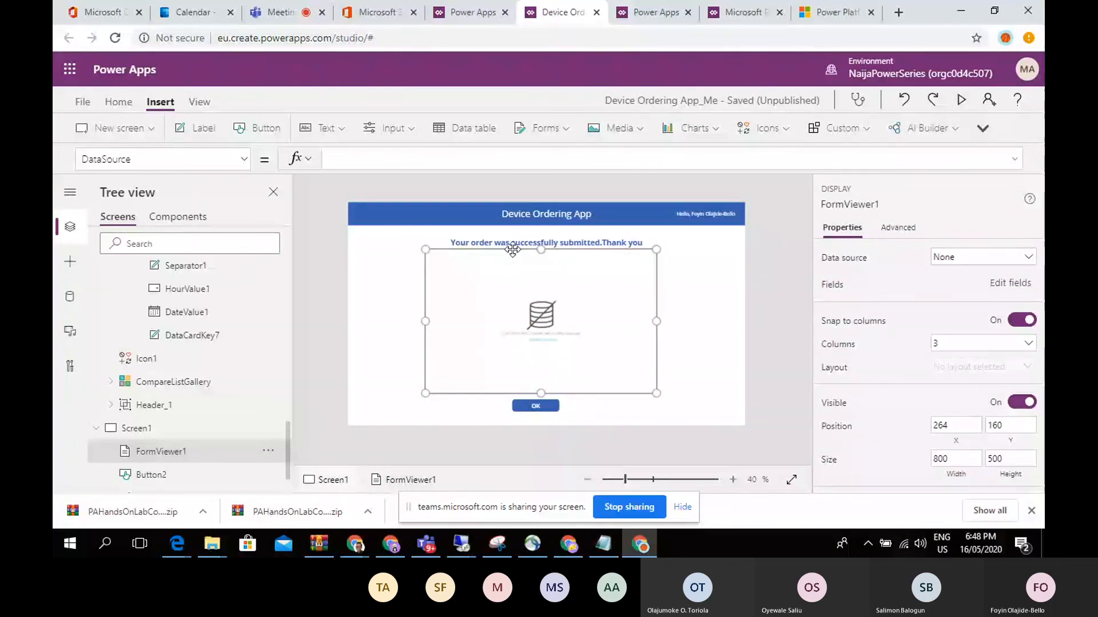
Step: Connect the display form to the Device Orders data source
left_click(540, 340)
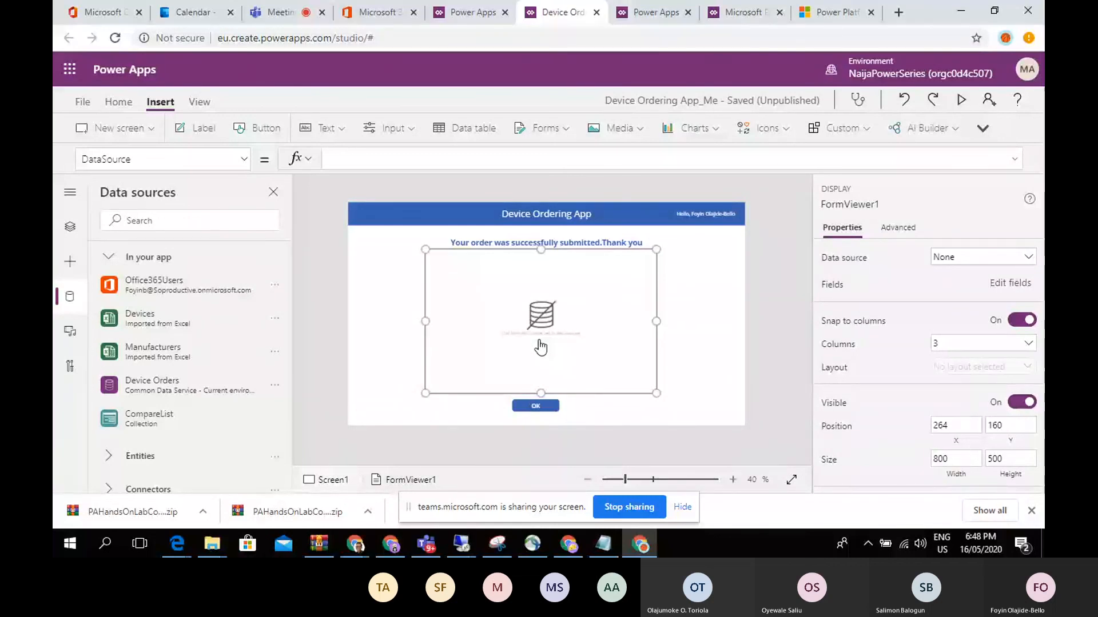
left_click(973, 261)
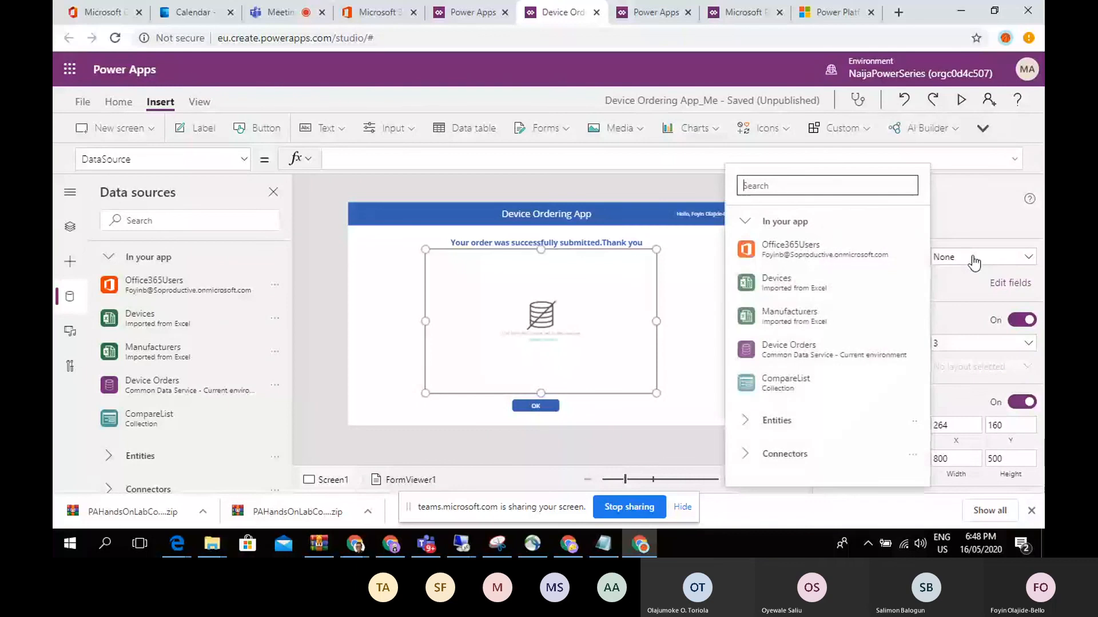
left_click(810, 350)
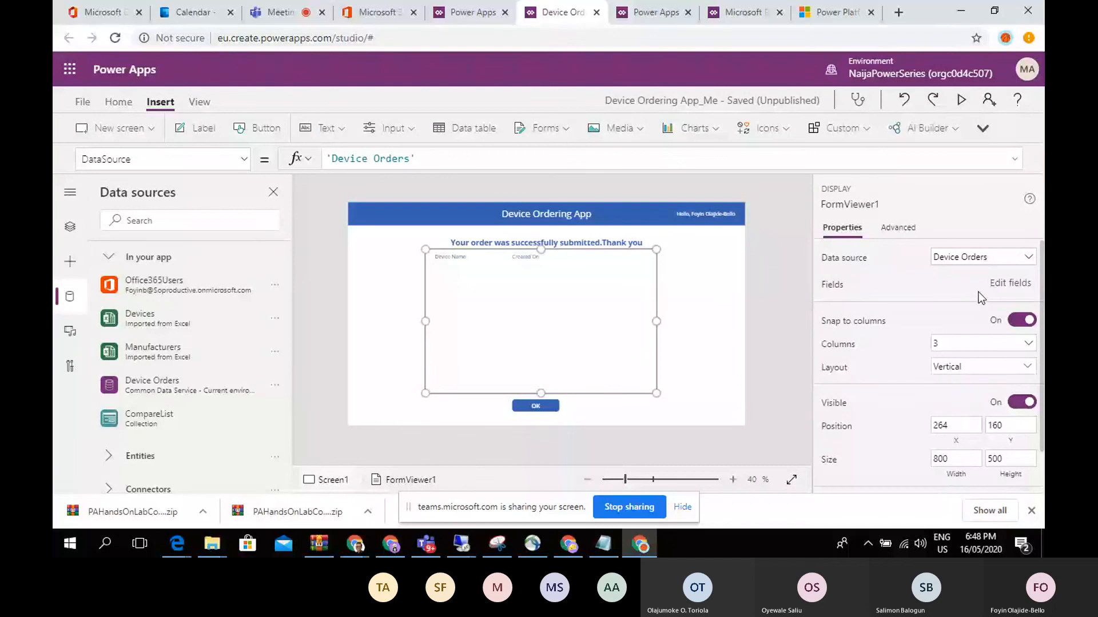
Step: Remove the Created On field from the display form
left_click(1009, 284)
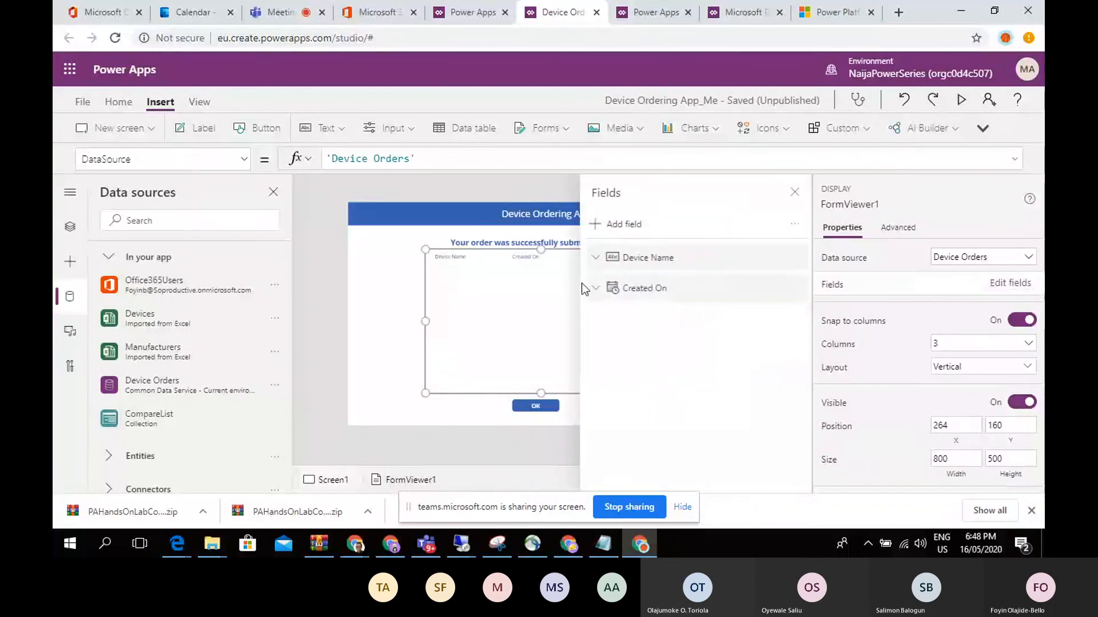
left_click(781, 294)
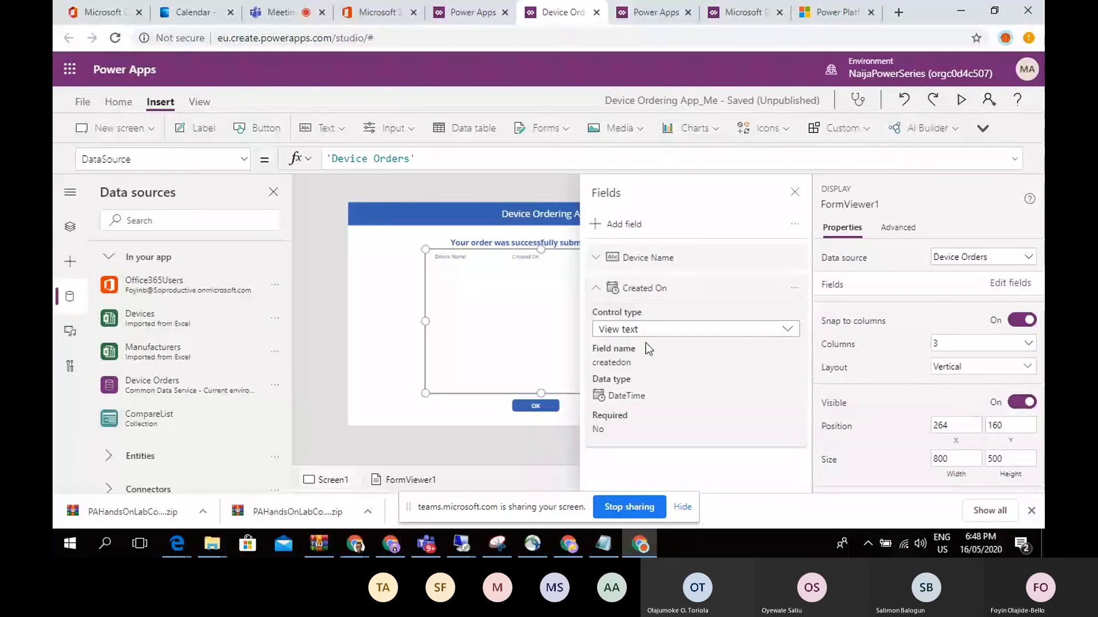
left_click(794, 288)
left_click(830, 358)
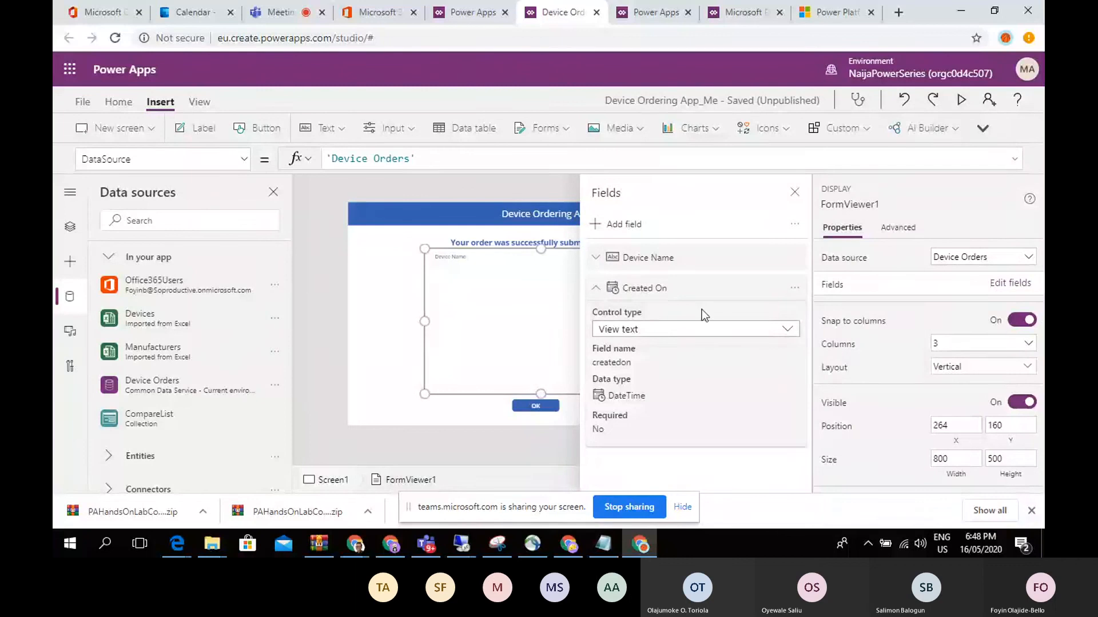
Step: Start adding fields to the display form, selecting Price and Comments from the Device Orders fields
left_click(627, 226)
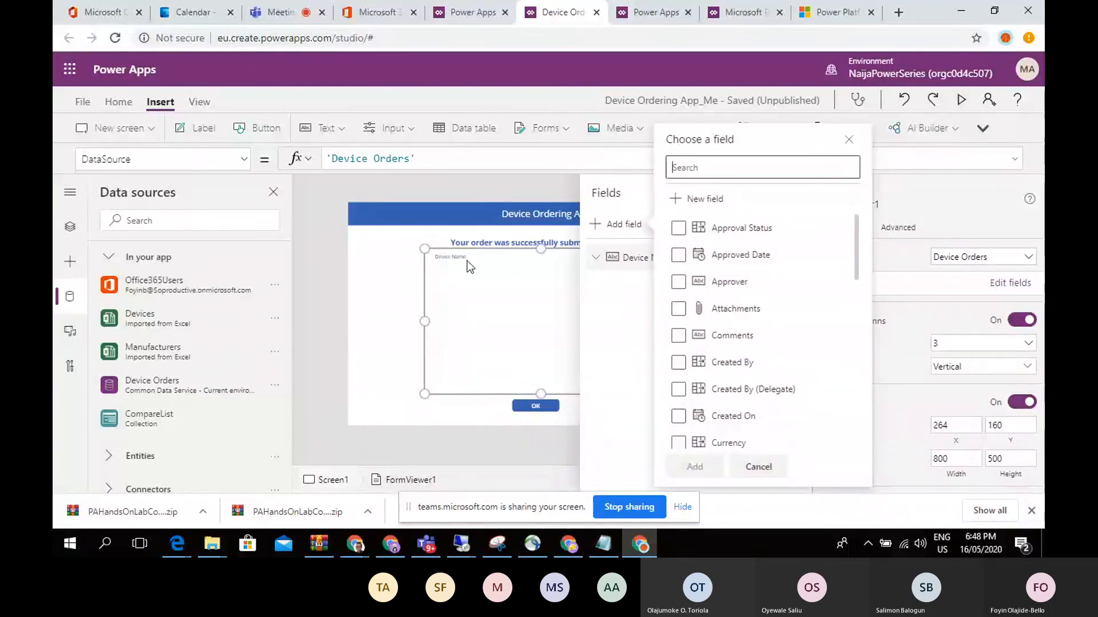
left_click(735, 257)
type("price")
left_click(760, 314)
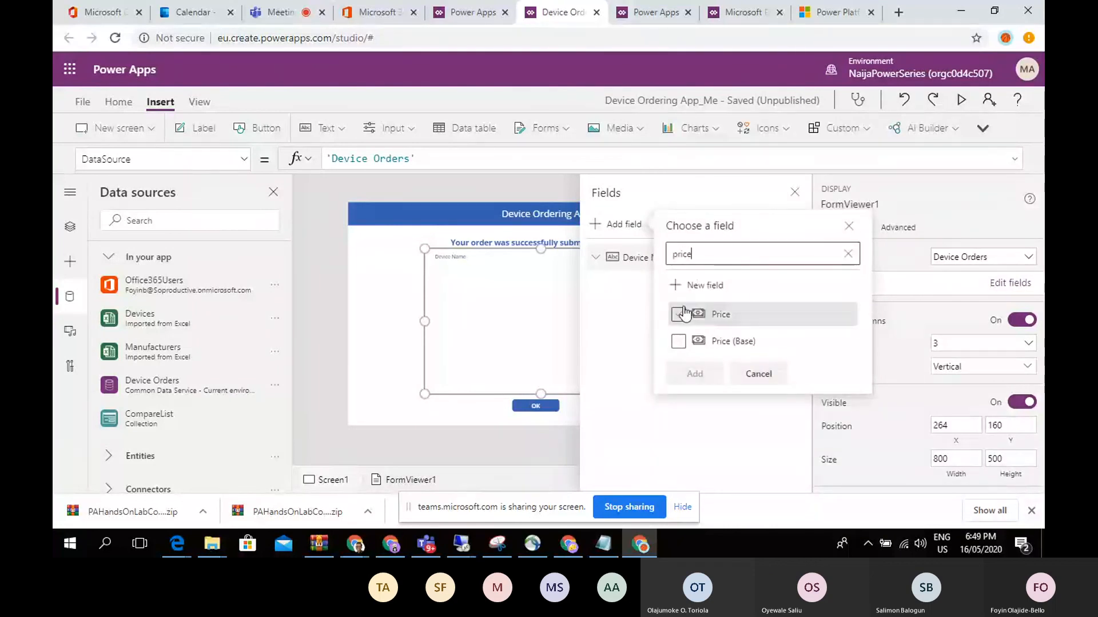
left_click(758, 254)
type("come")
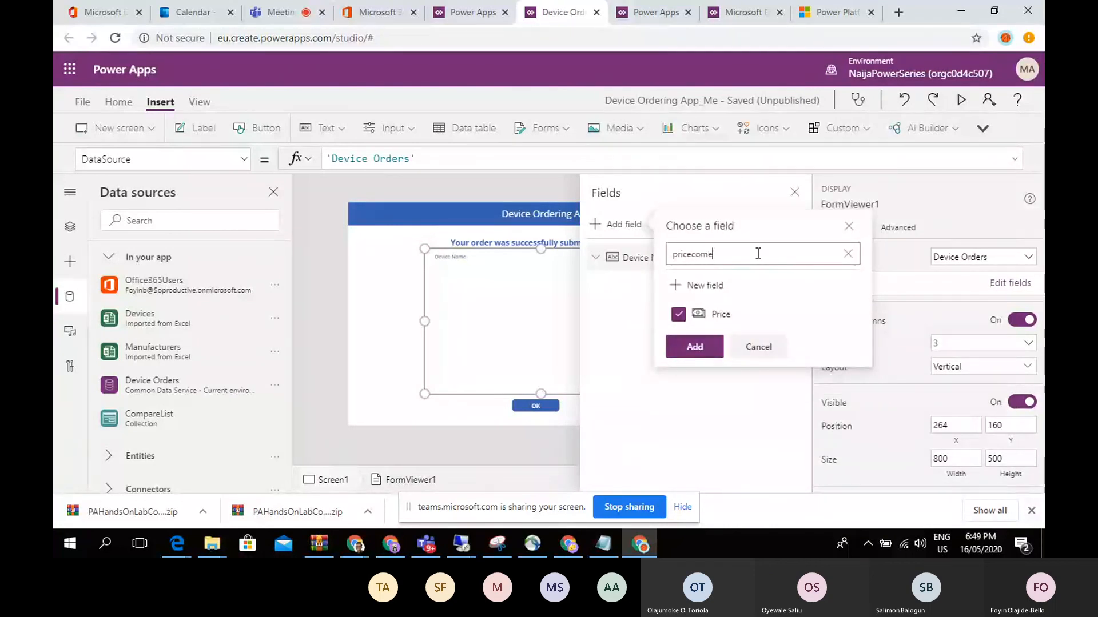
key("BackSpace")
key("BackSpace")
key("BackSpace")
key("BackSpace")
key("BackSpace")
key("BackSpace")
key("BackSpace")
key("BackSpace")
type("c")
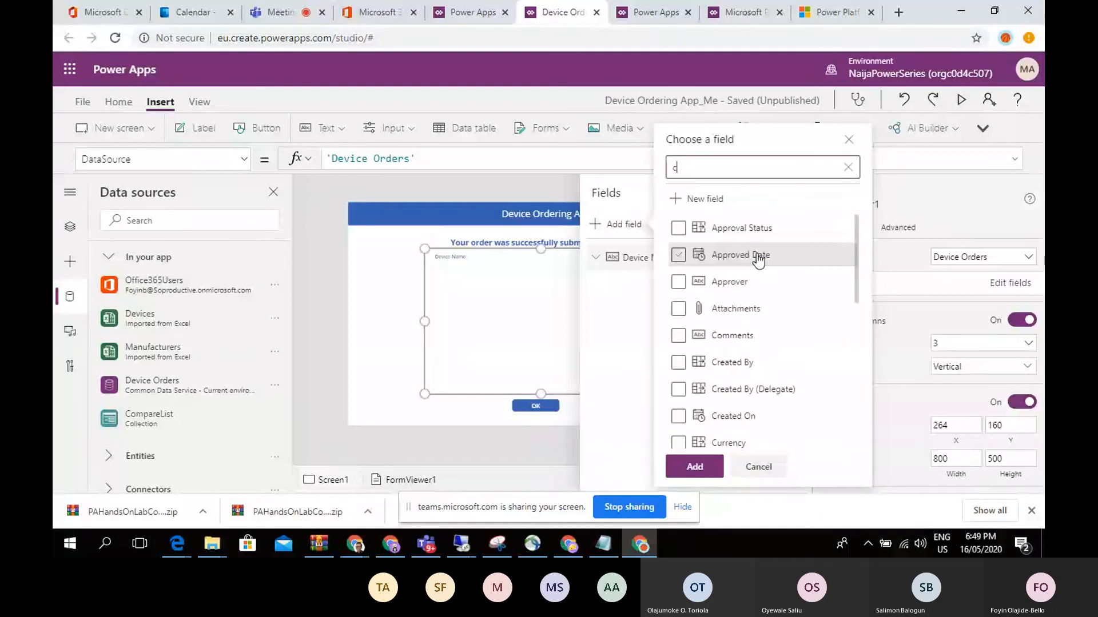
type("omm")
left_click(678, 314)
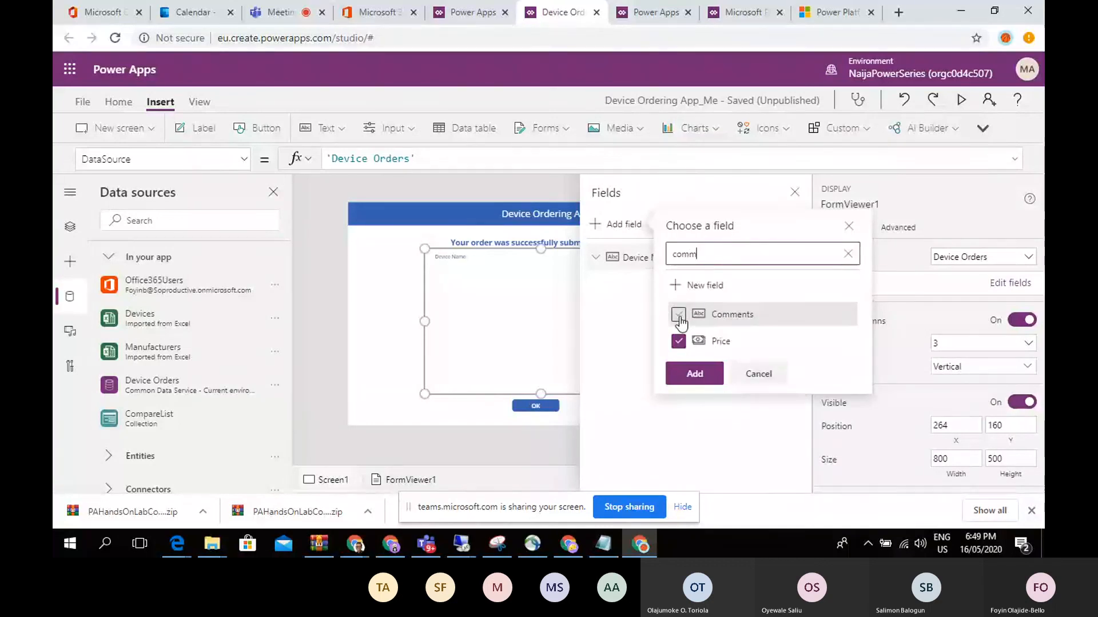
Step: Also select Approver, Requested By and Request Date, and add all the selected fields to the display form
double_click(750, 251)
type("approve")
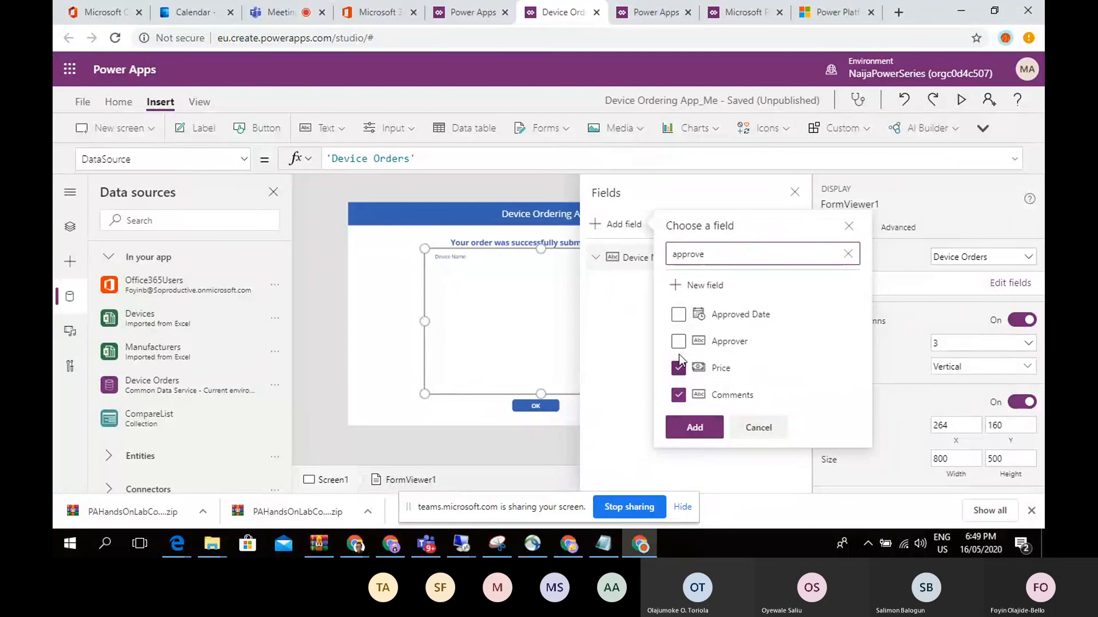
left_click(678, 341)
double_click(768, 255)
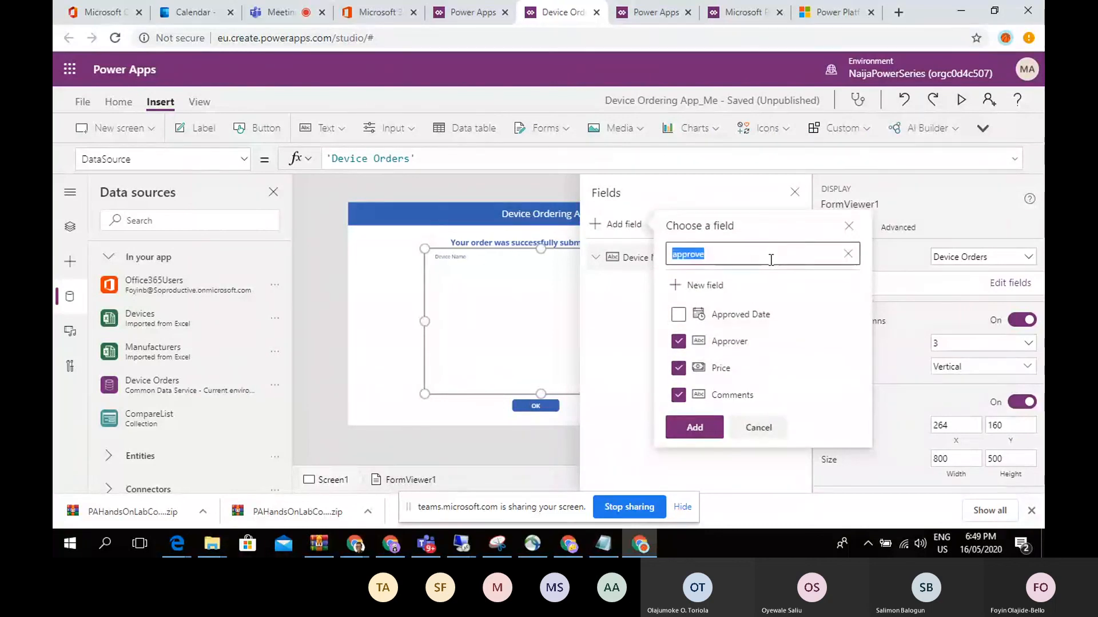
key("BackSpace")
type("reques")
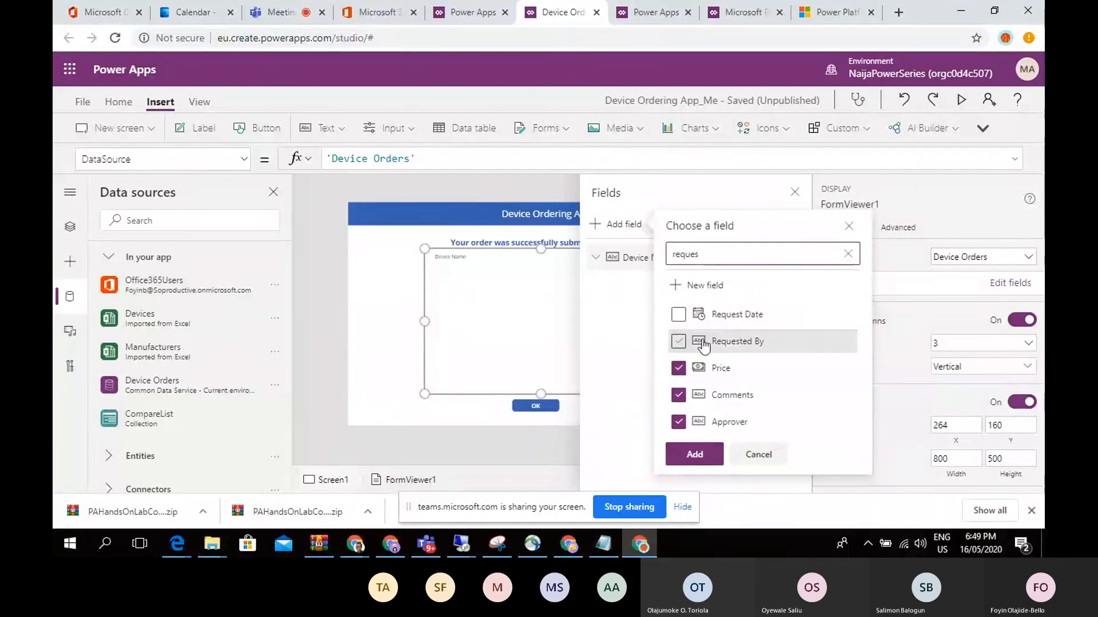
left_click(678, 341)
left_click(722, 251)
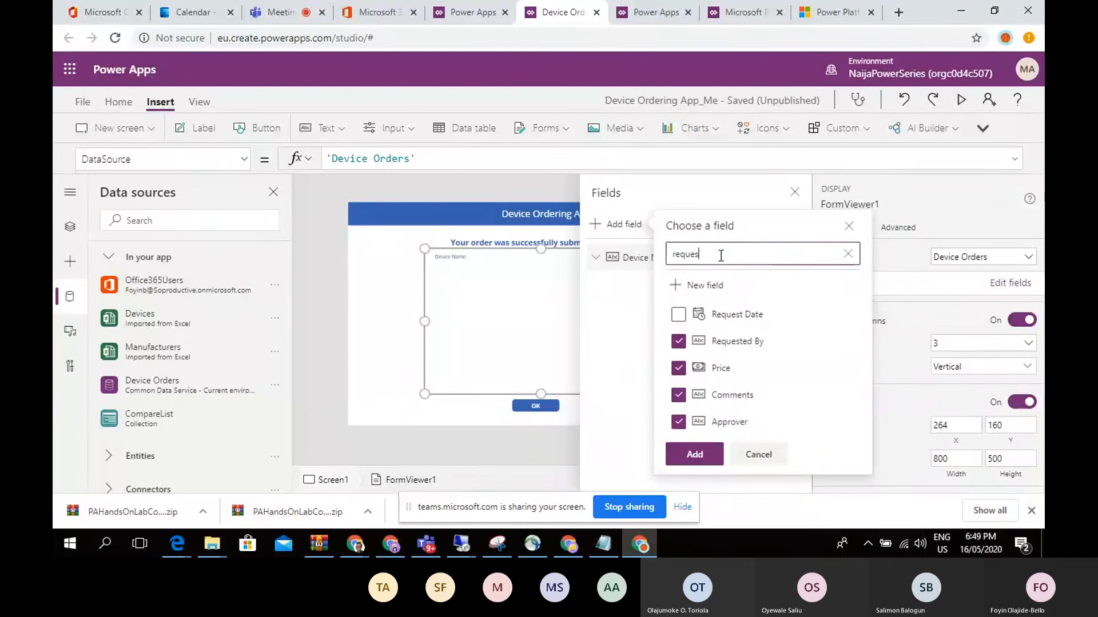
left_click(679, 316)
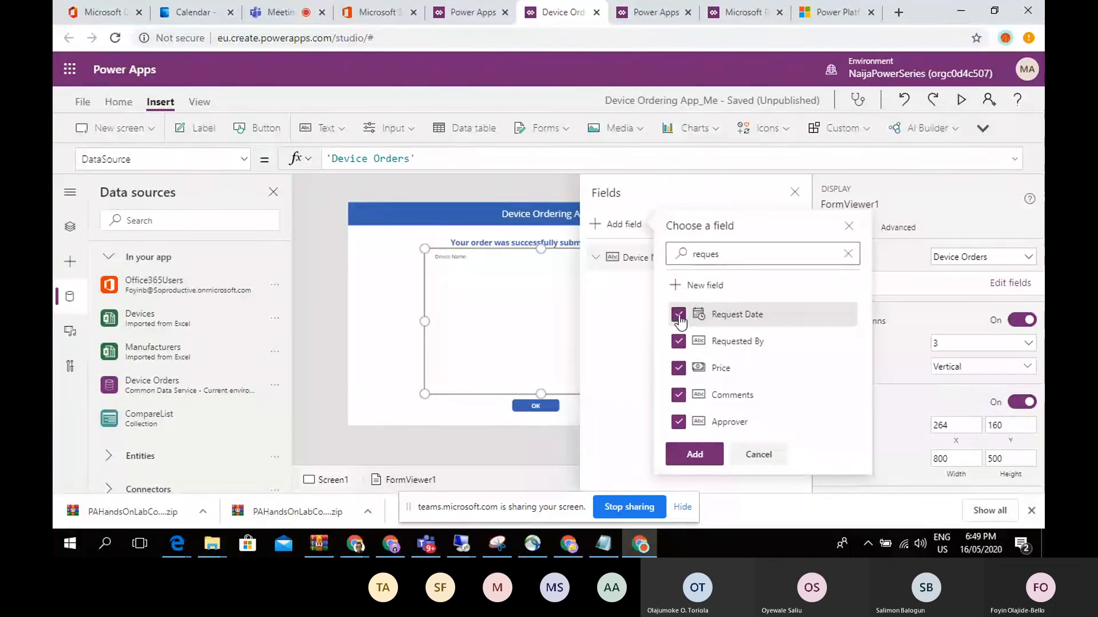
left_click(693, 455)
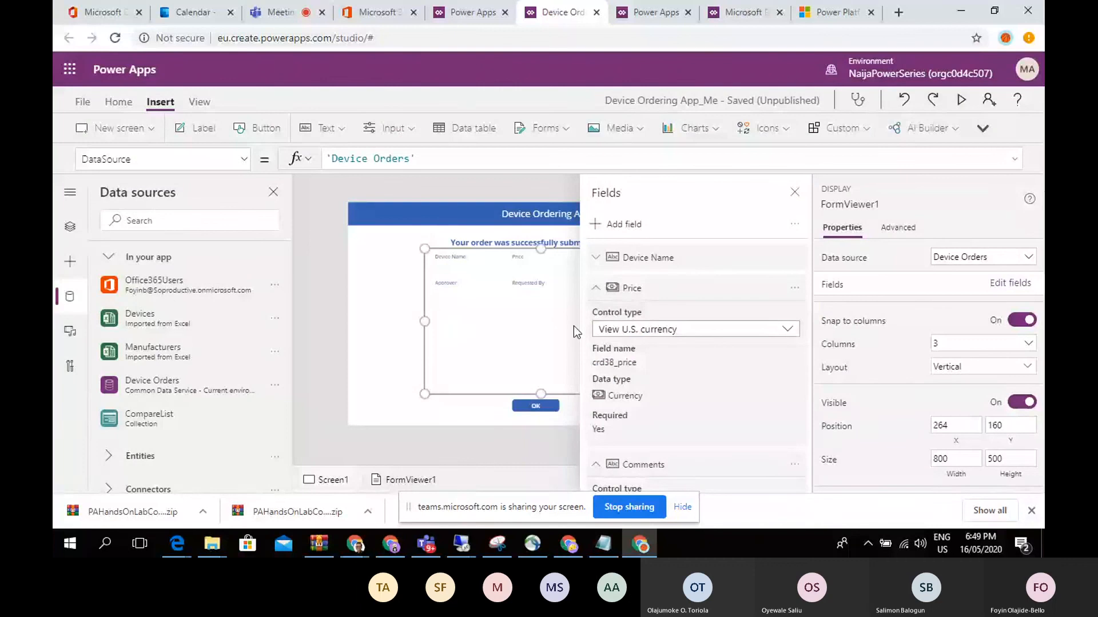
left_click(795, 192)
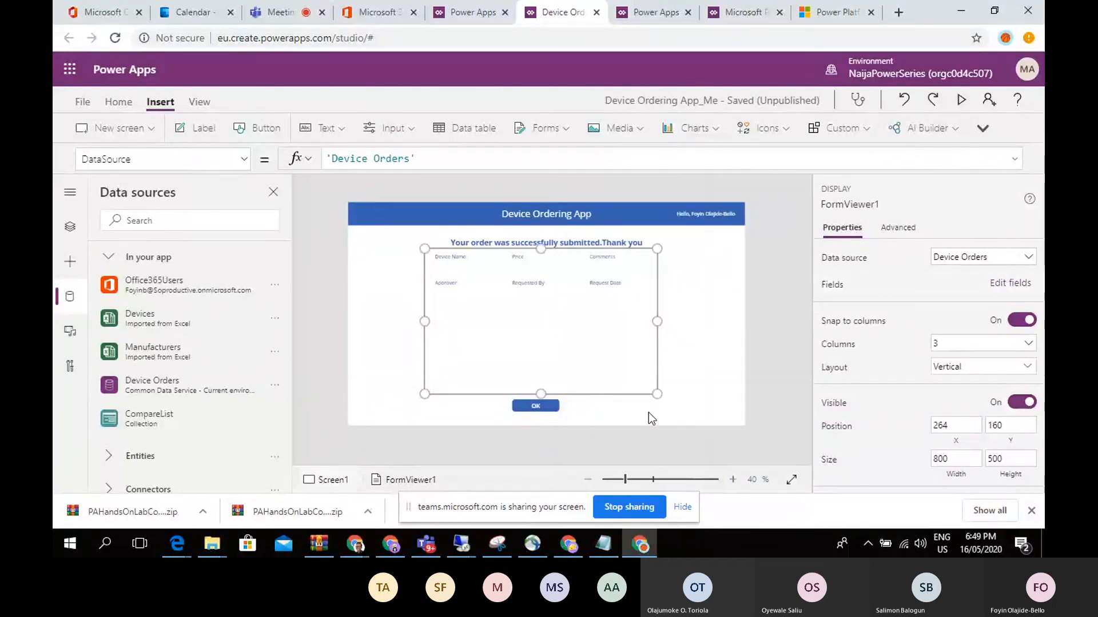
Step: Set the display form's layout to Horizontal with 1 column
left_click(980, 371)
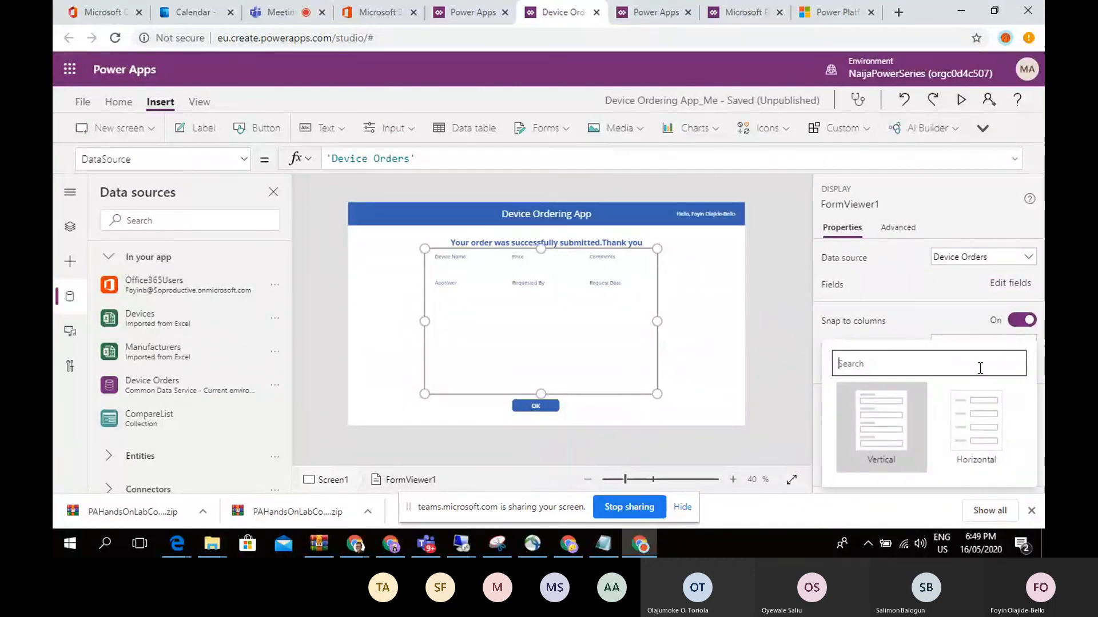
left_click(874, 437)
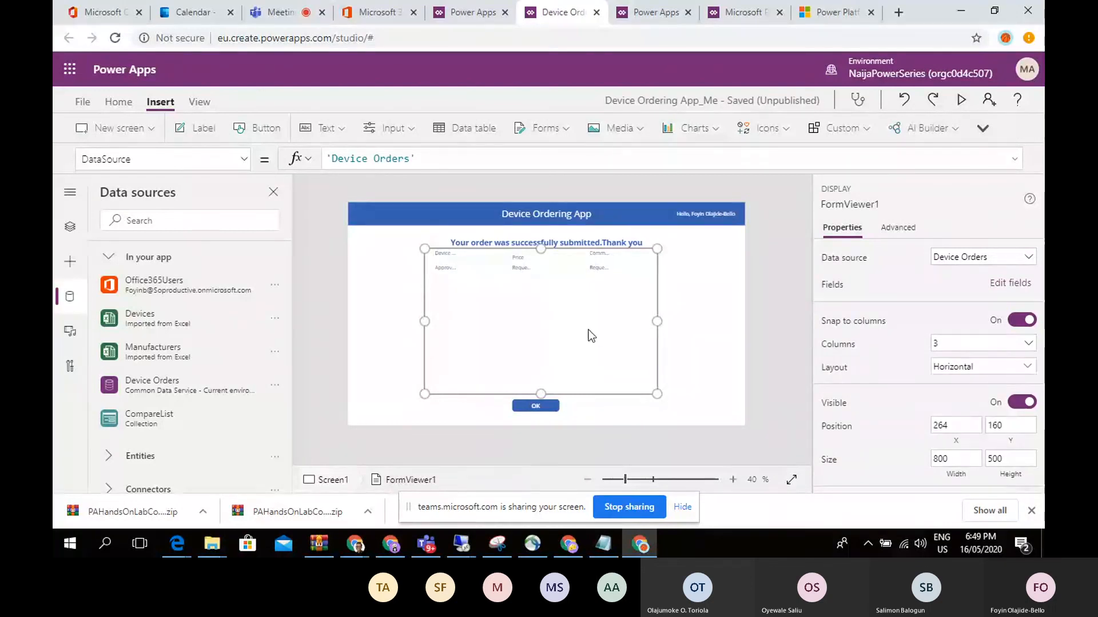
left_click(942, 350)
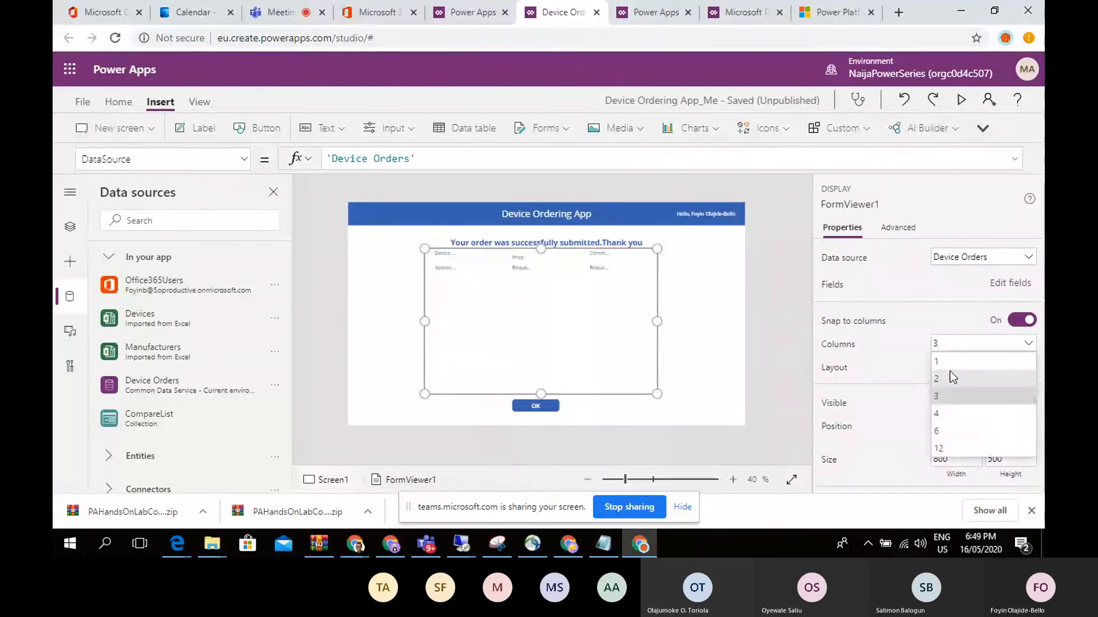
left_click(948, 362)
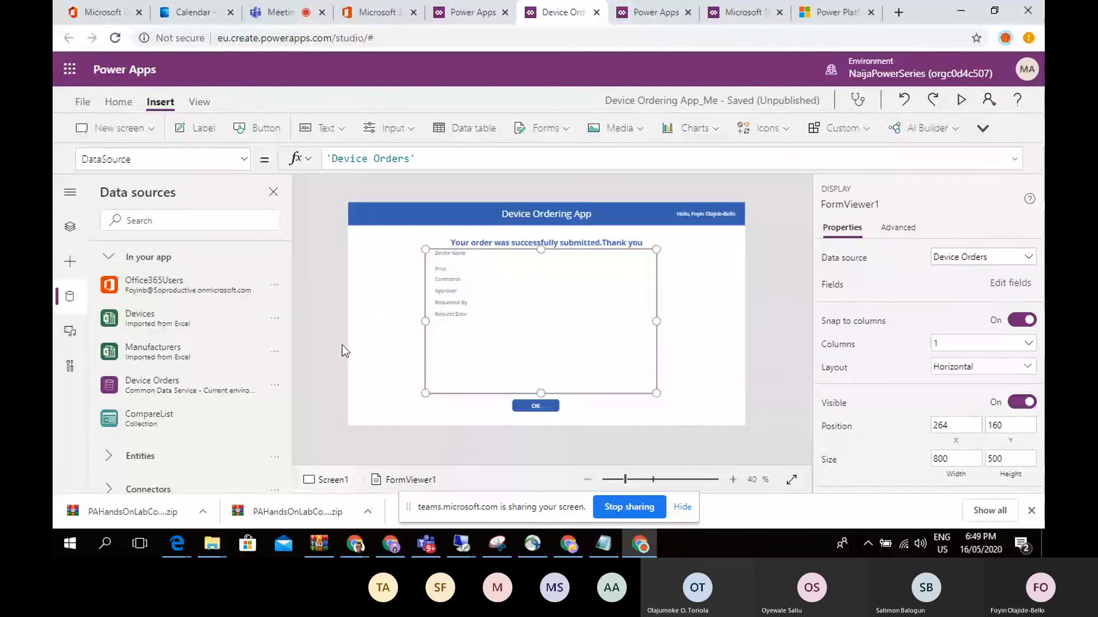
Step: Set the display form's Item property to Form1.LastSubmit
left_click(331, 355)
left_click(481, 335)
left_click(69, 228)
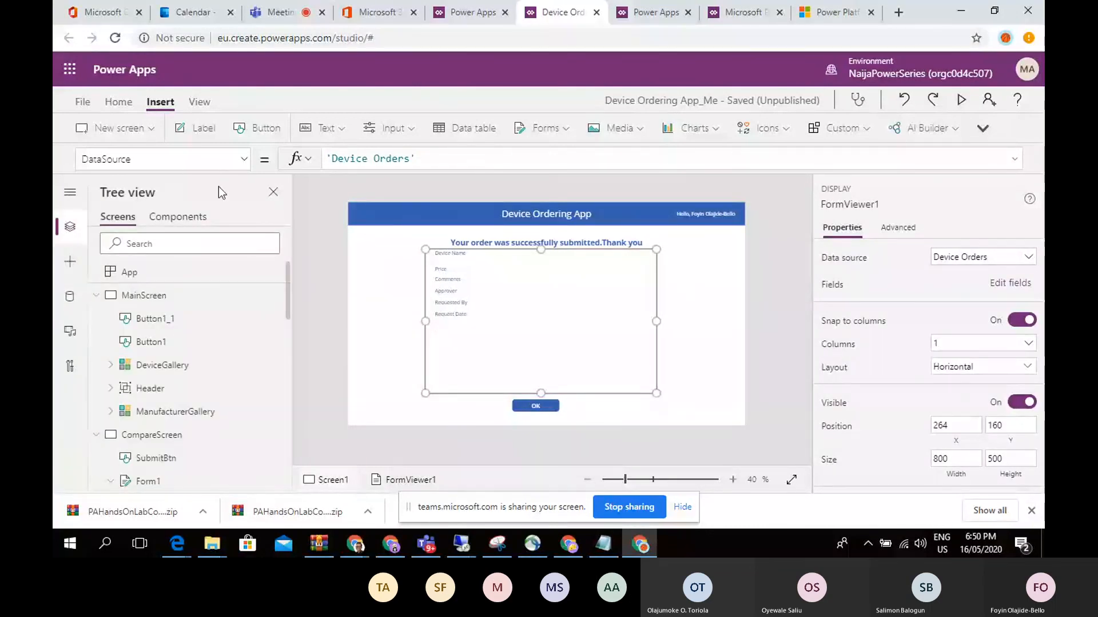
left_click(242, 161)
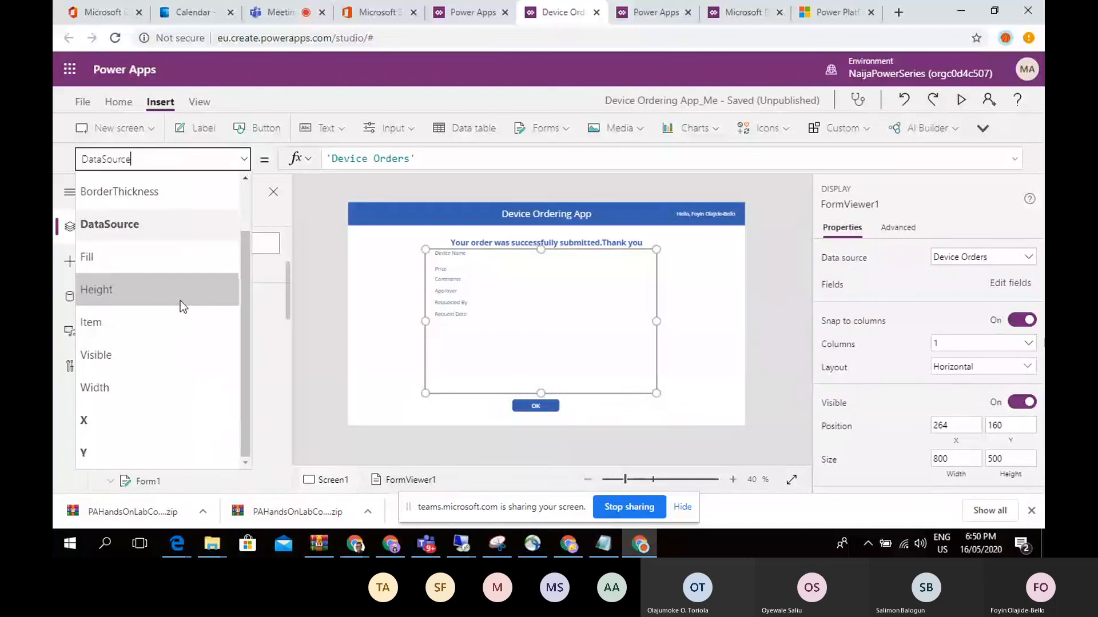
left_click(174, 321)
left_click(408, 156)
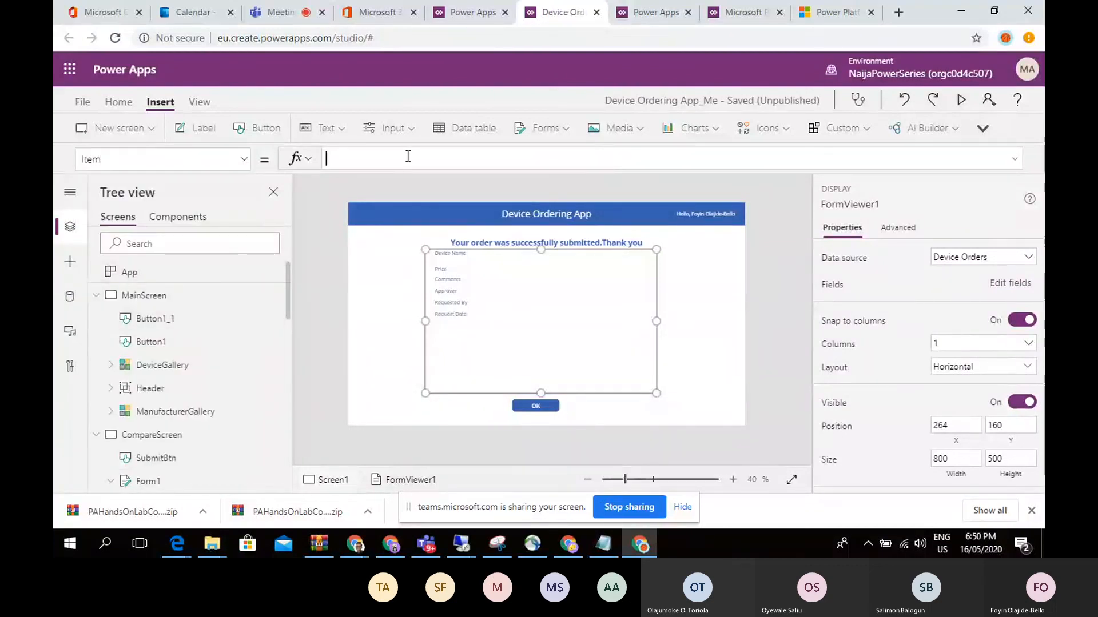
type("Form1")
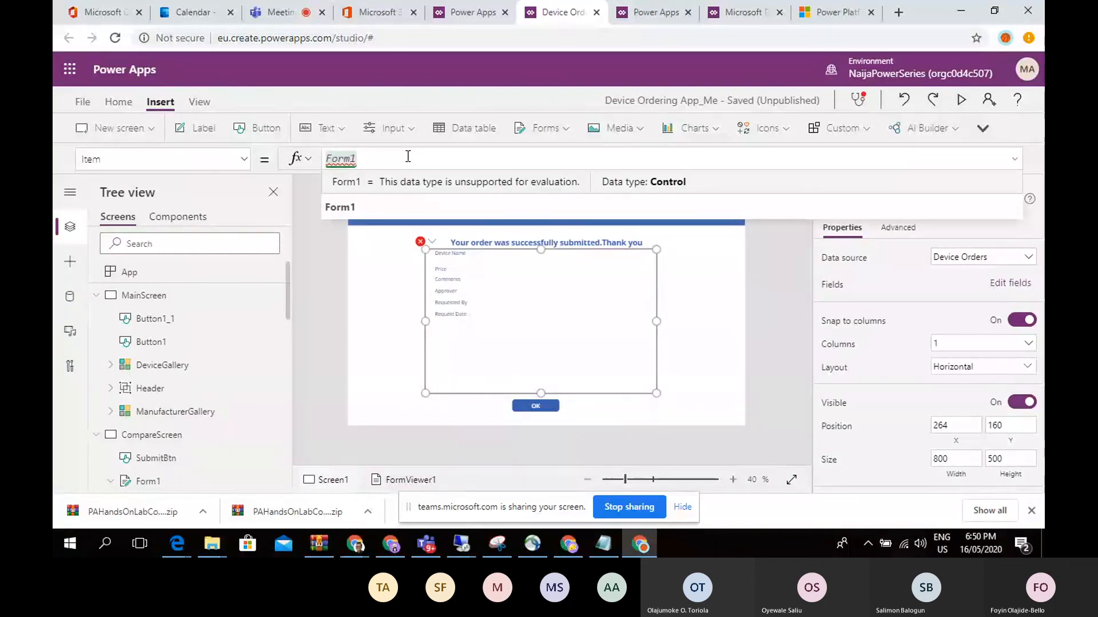
type(".")
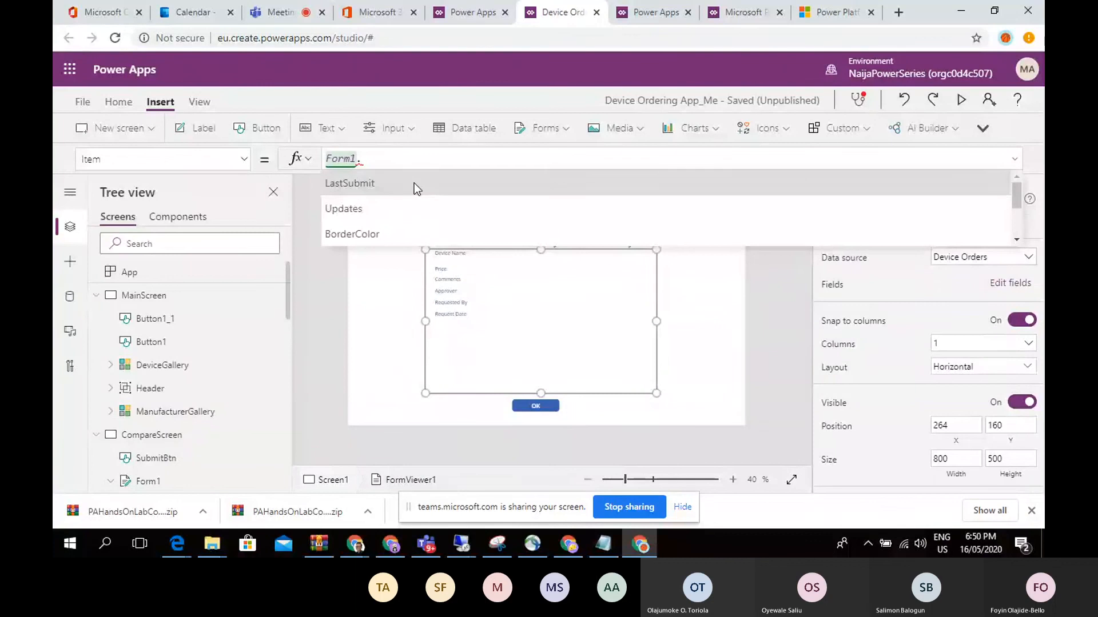
left_click(414, 183)
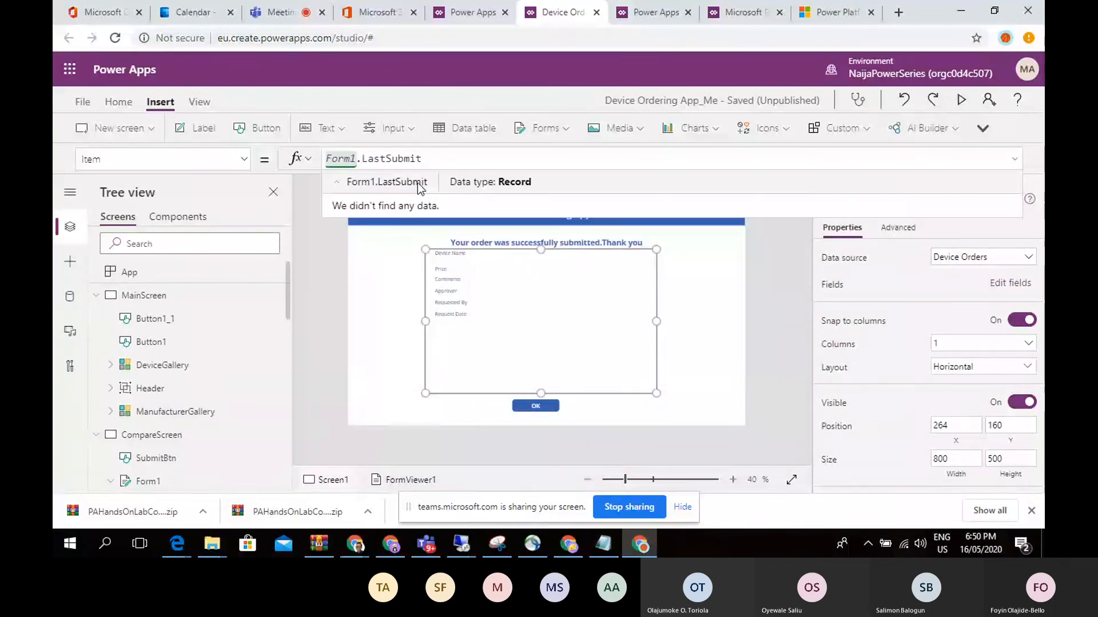
left_click(708, 331)
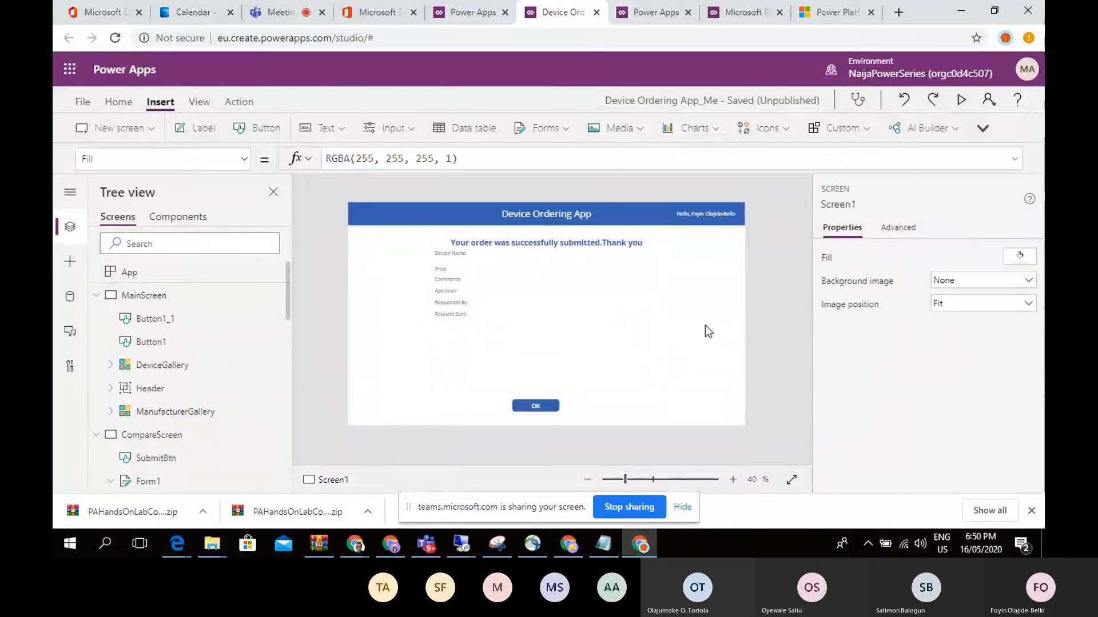
left_click(514, 337)
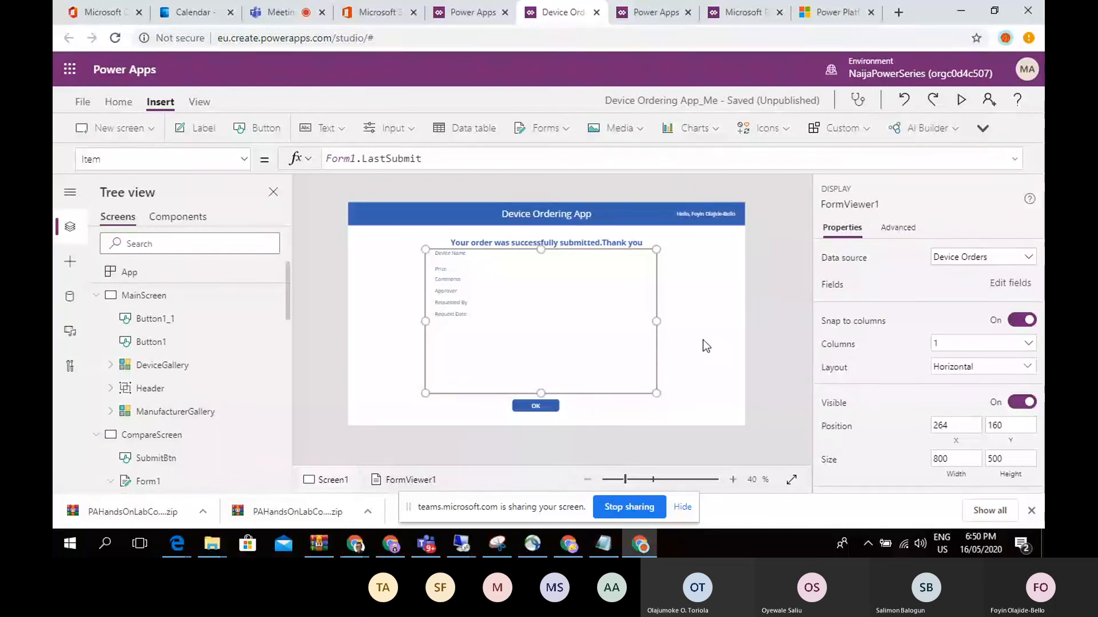
left_click(349, 378)
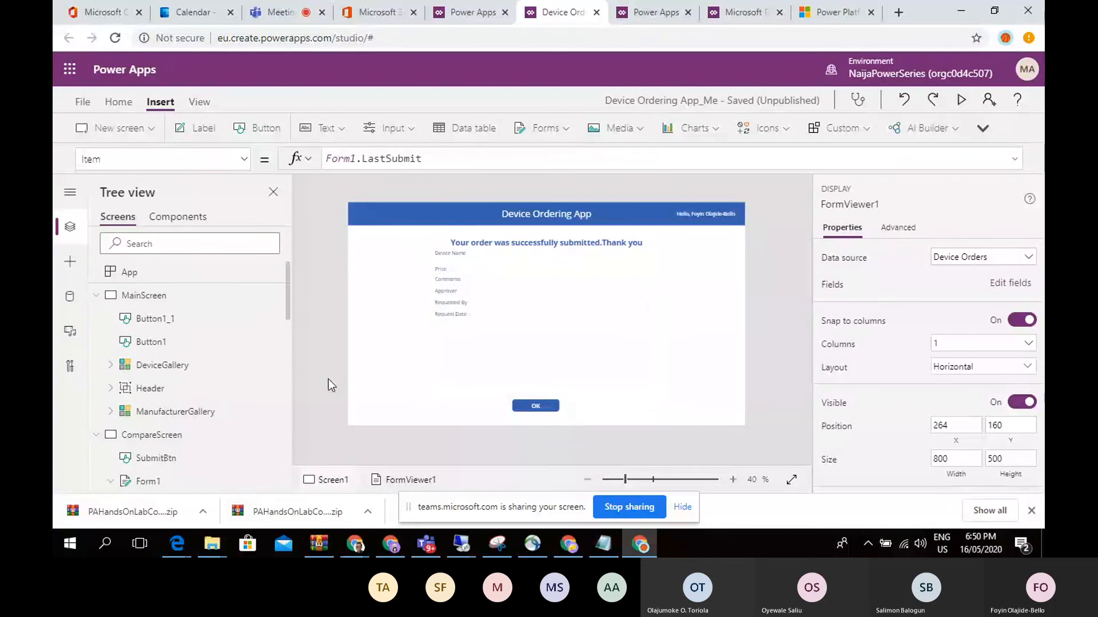
Step: Collapse the screens in the tree and rename Screen1 to SuccessScreen
left_click(96, 295)
left_click(96, 319)
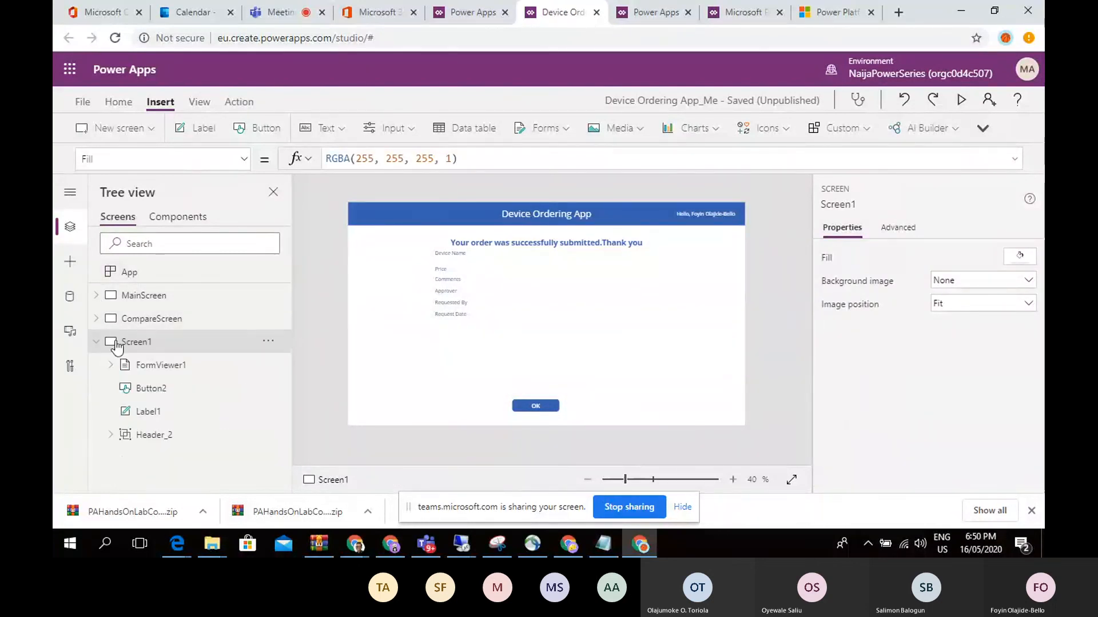
left_click(96, 342)
left_click(268, 341)
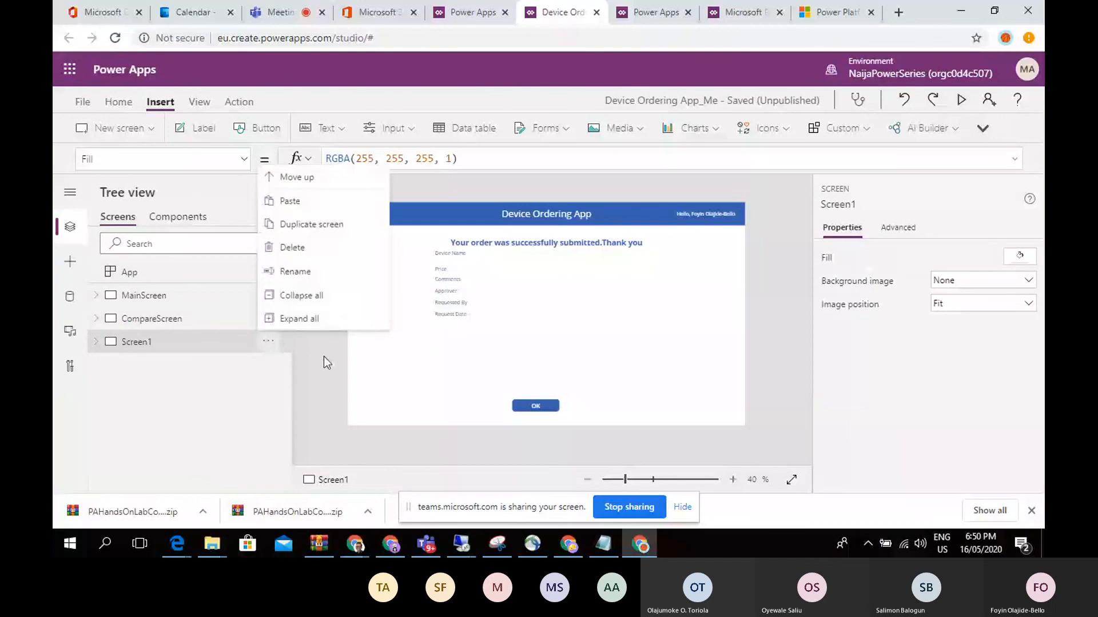
left_click(323, 278)
type("S")
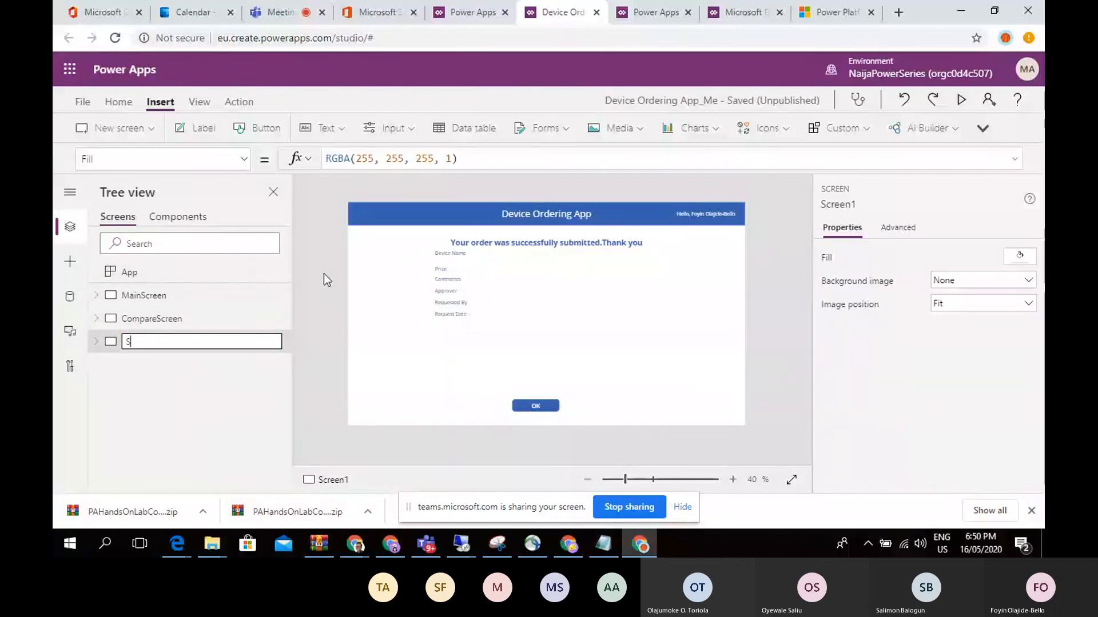
type("uccessScreen")
left_click(254, 375)
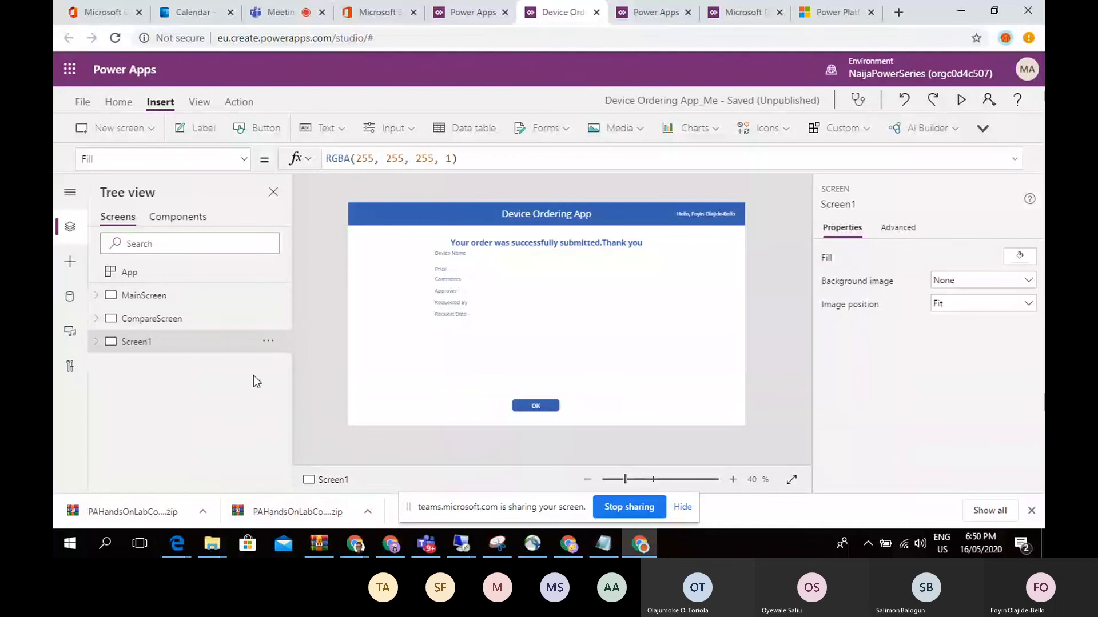
Step: Widen the display form on the confirmation screen by moving its left edge outward, to X position 139 and width 925
left_click(544, 330)
left_click_drag(420, 321, 376, 320)
left_click(165, 343)
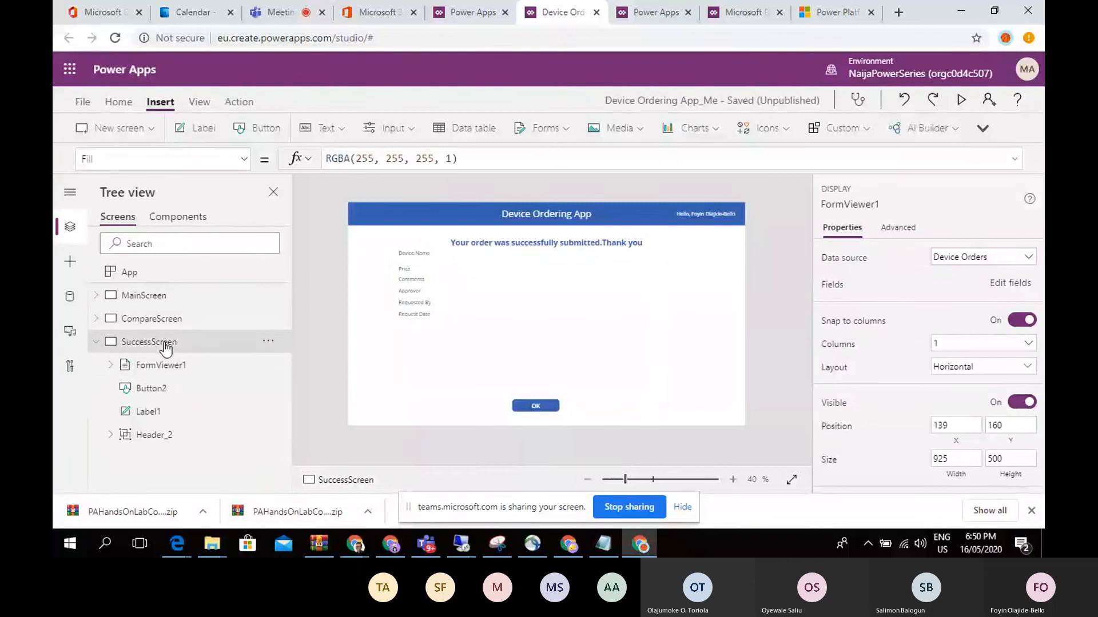
Step: Set the OnSelect formula of CompareScreen's Submit Device Request button to SubmitForm(Form1);Navigate(SuccessScreen,ScreenTransition.Fade)
left_click(147, 318)
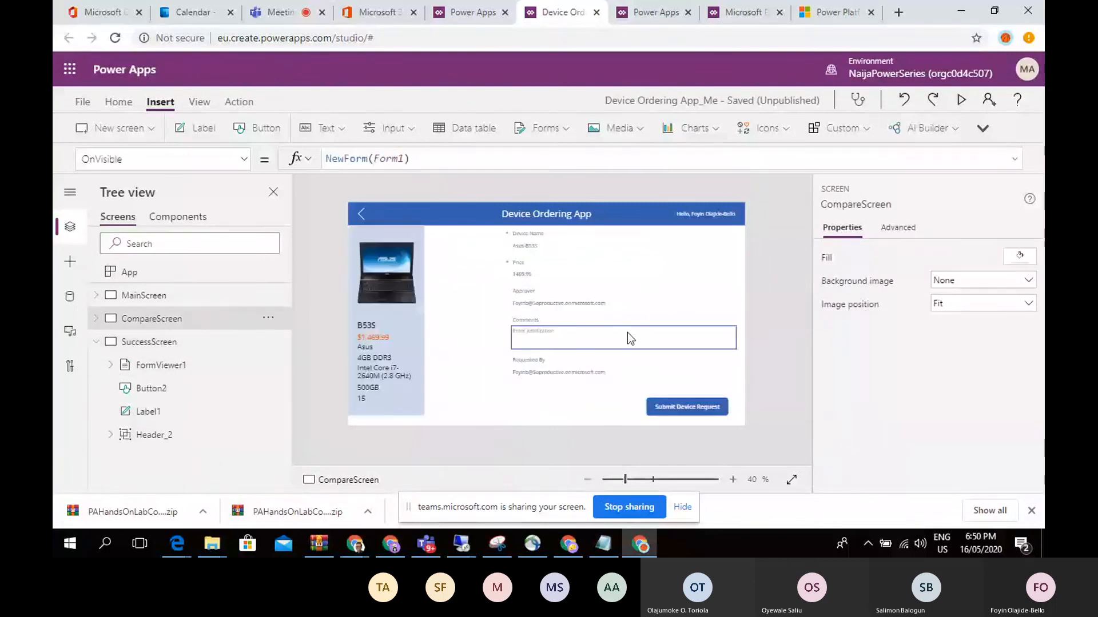
left_click(694, 409)
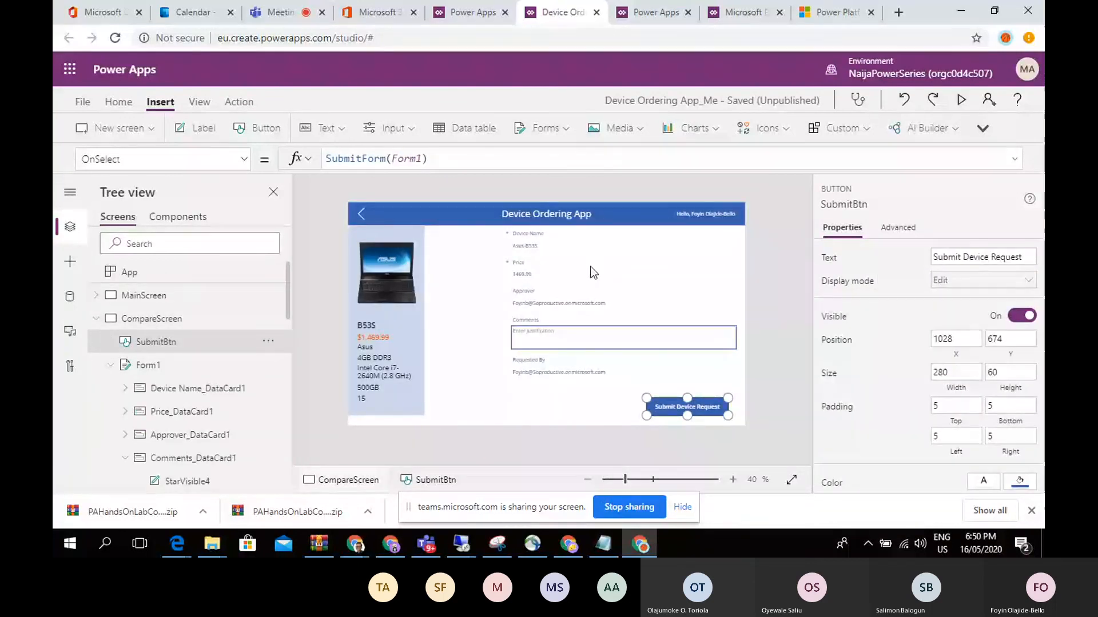
left_click(559, 161)
type(";")
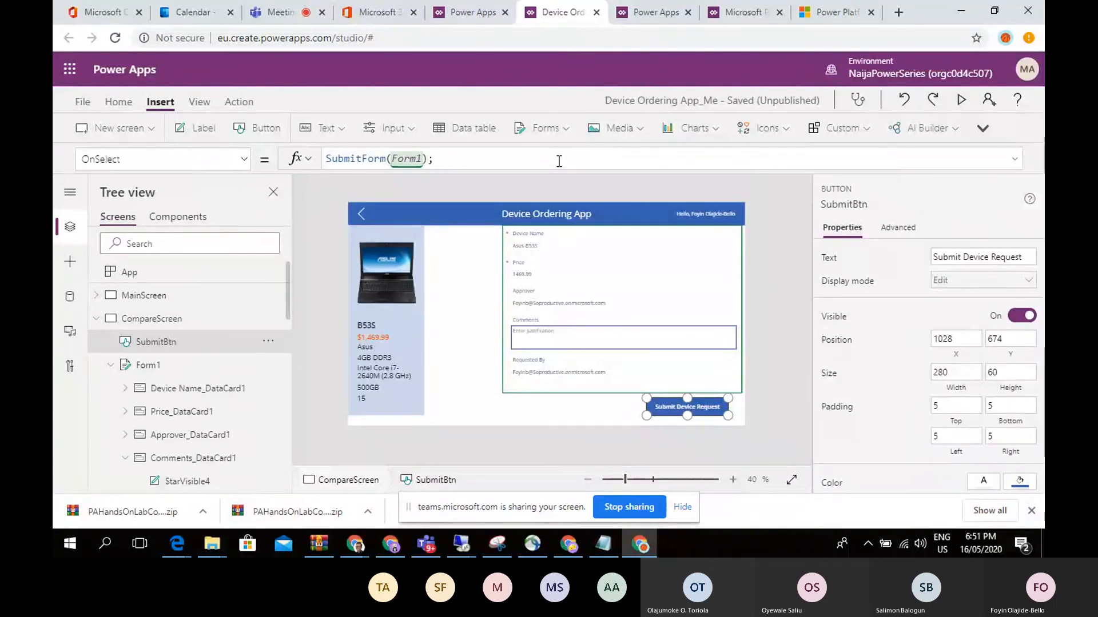
type("Na")
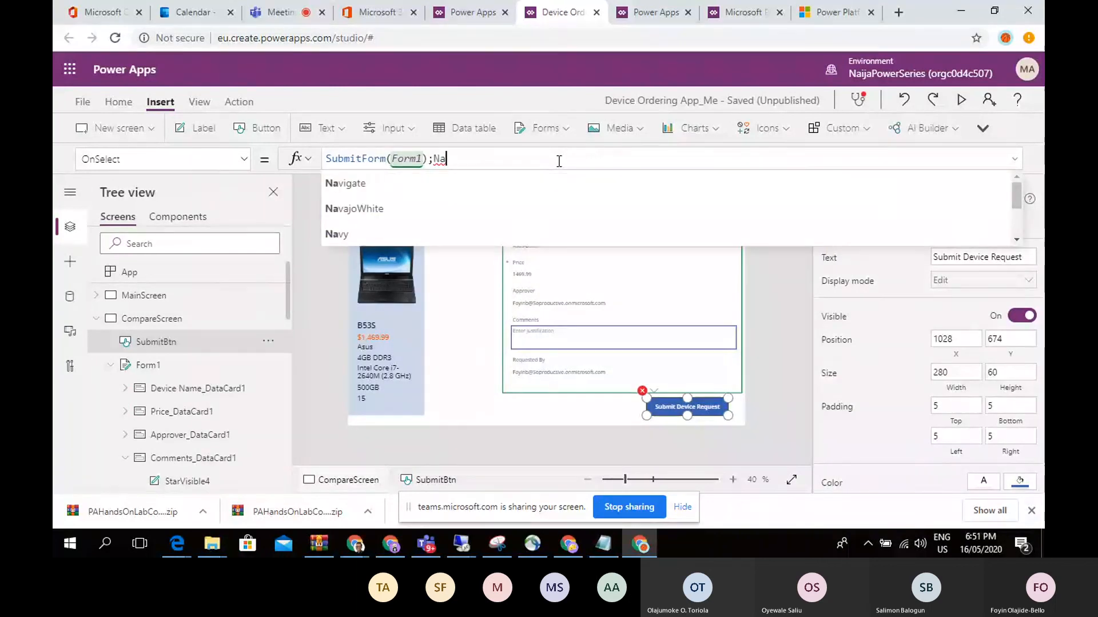
left_click(555, 184)
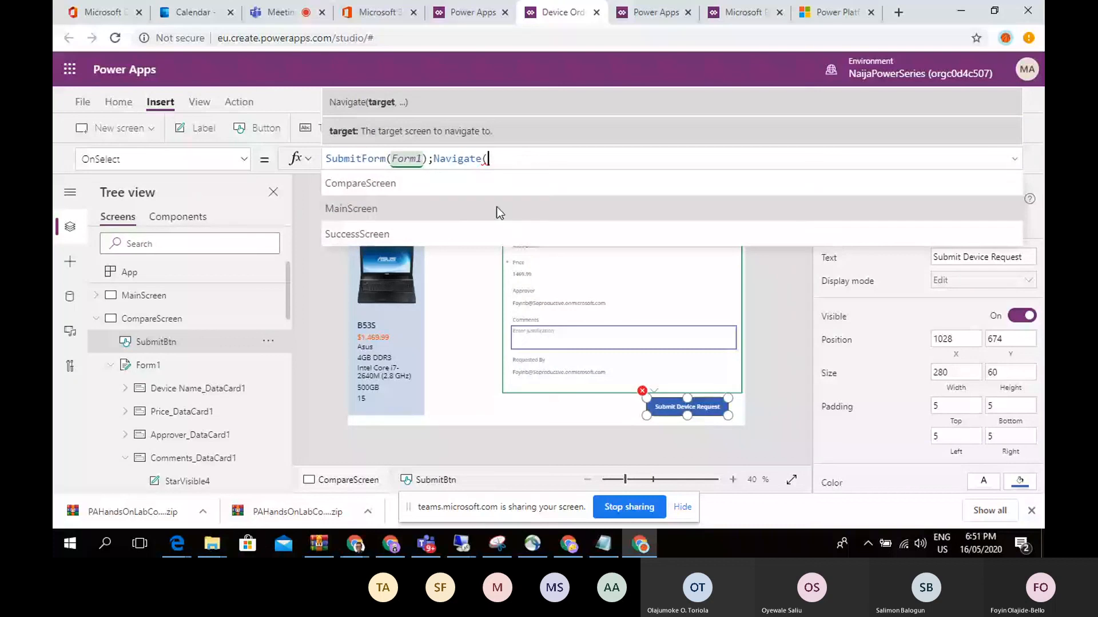
left_click(505, 232)
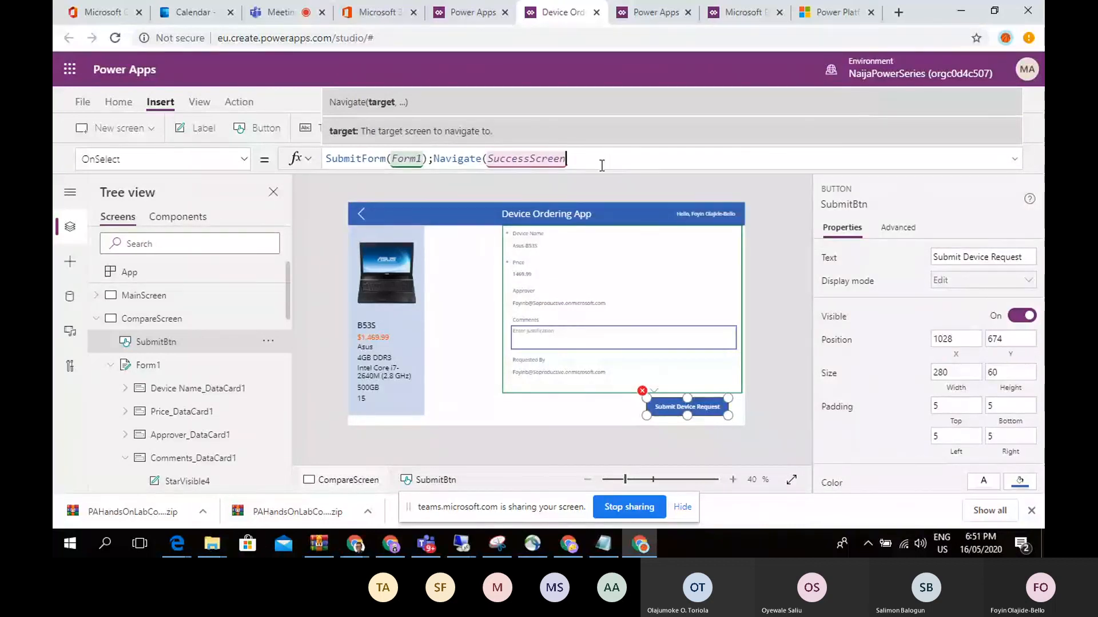
type(",")
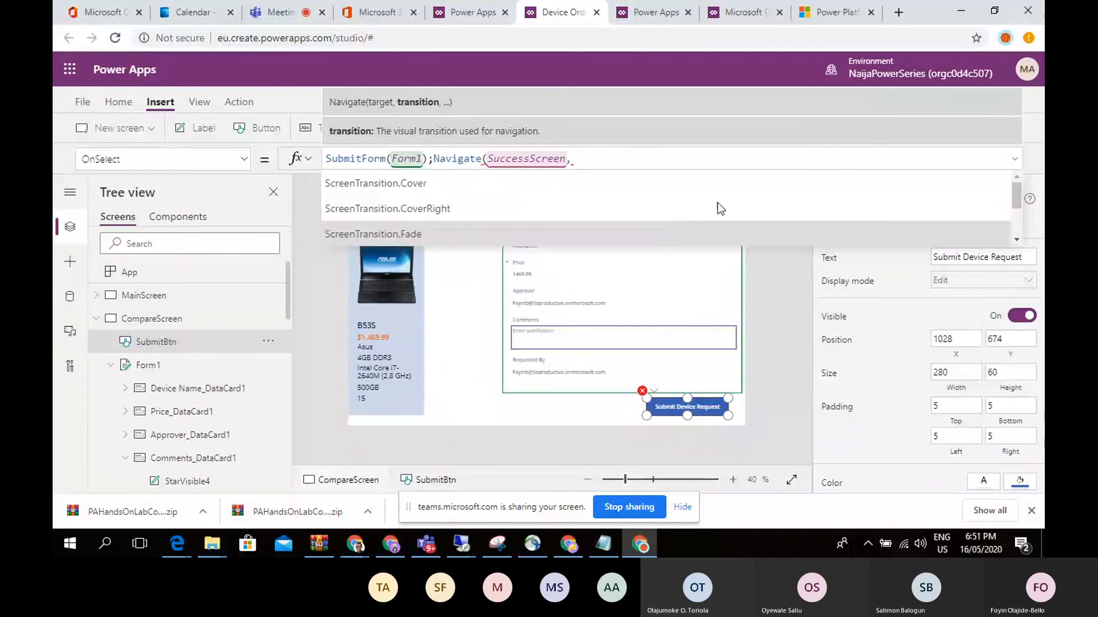
key("Return")
type(")")
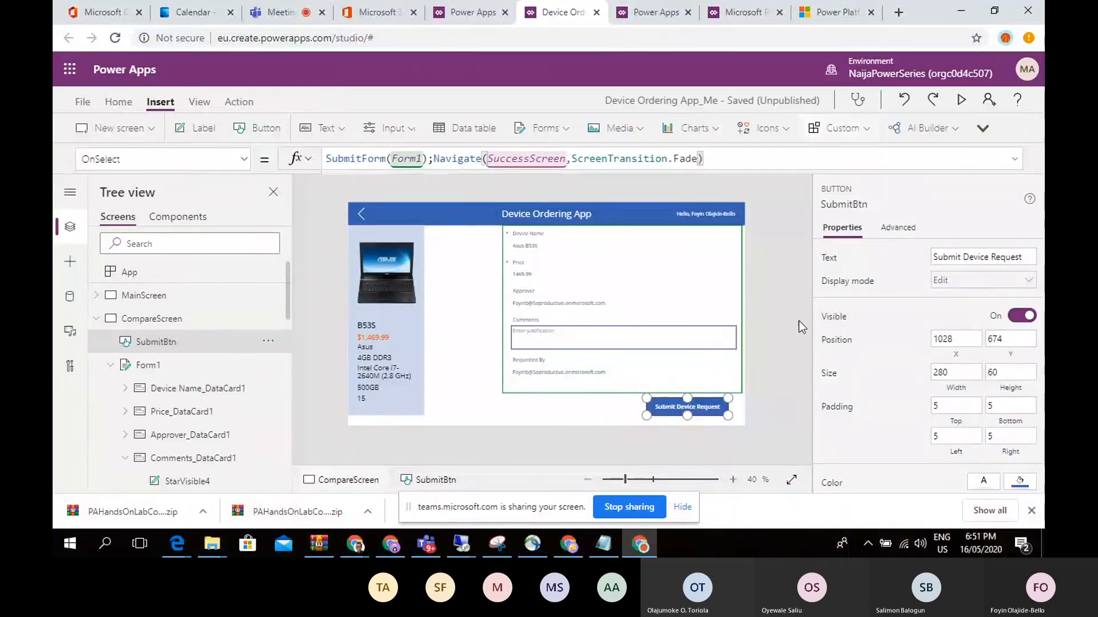
left_click(771, 348)
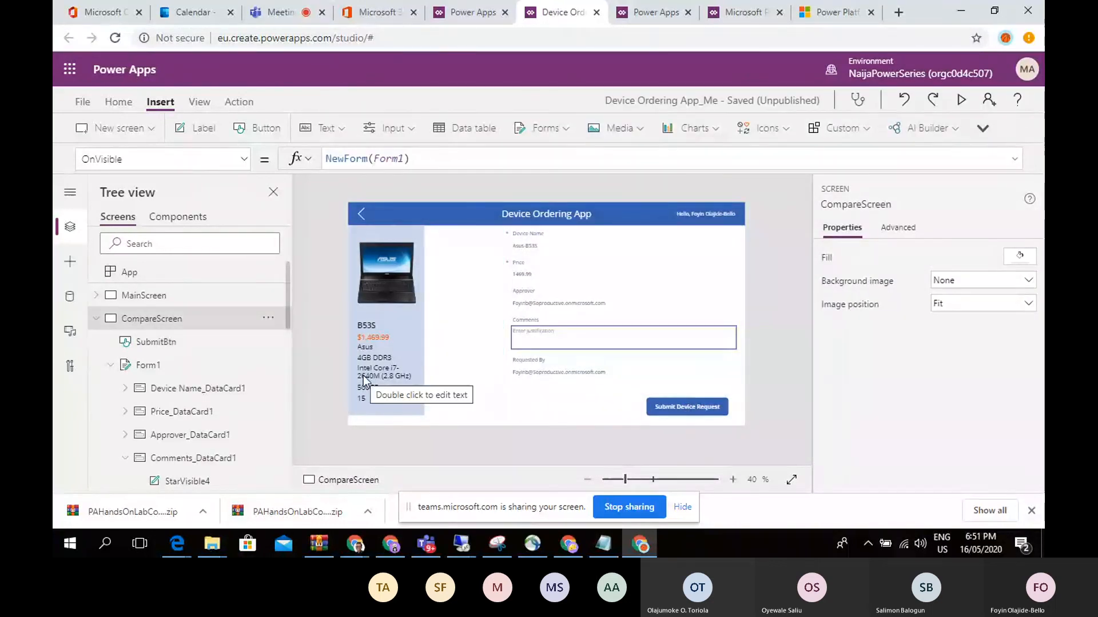
Step: Preview the app from MainScreen, add the $449.99 Dell Inspiron to the comparison and open the comparison of the chosen devices
left_click(156, 302)
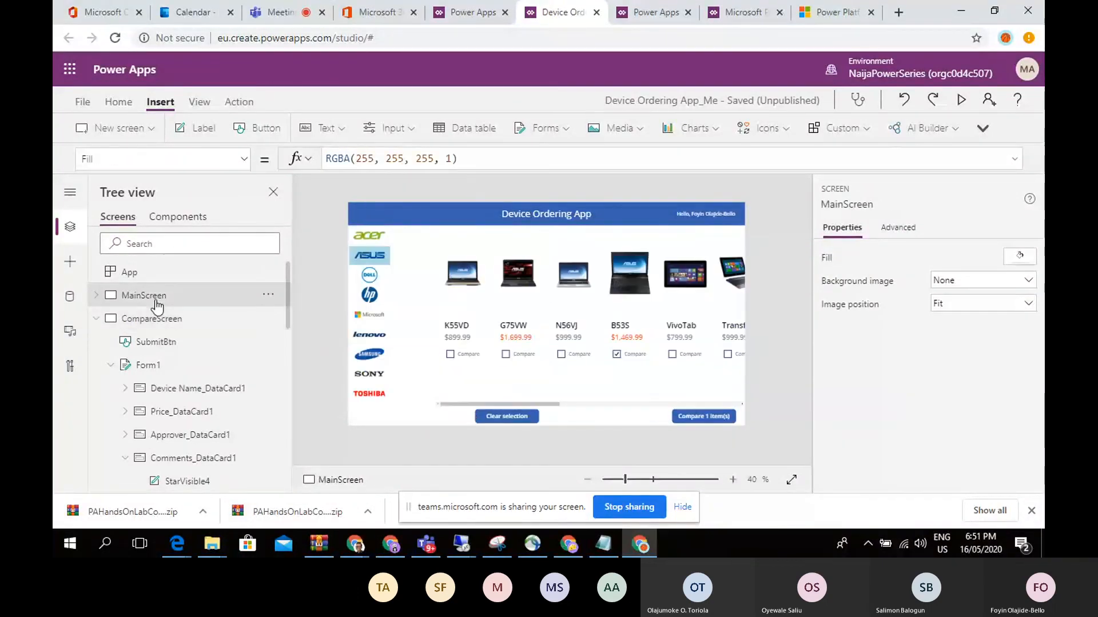
left_click(96, 318)
left_click(96, 342)
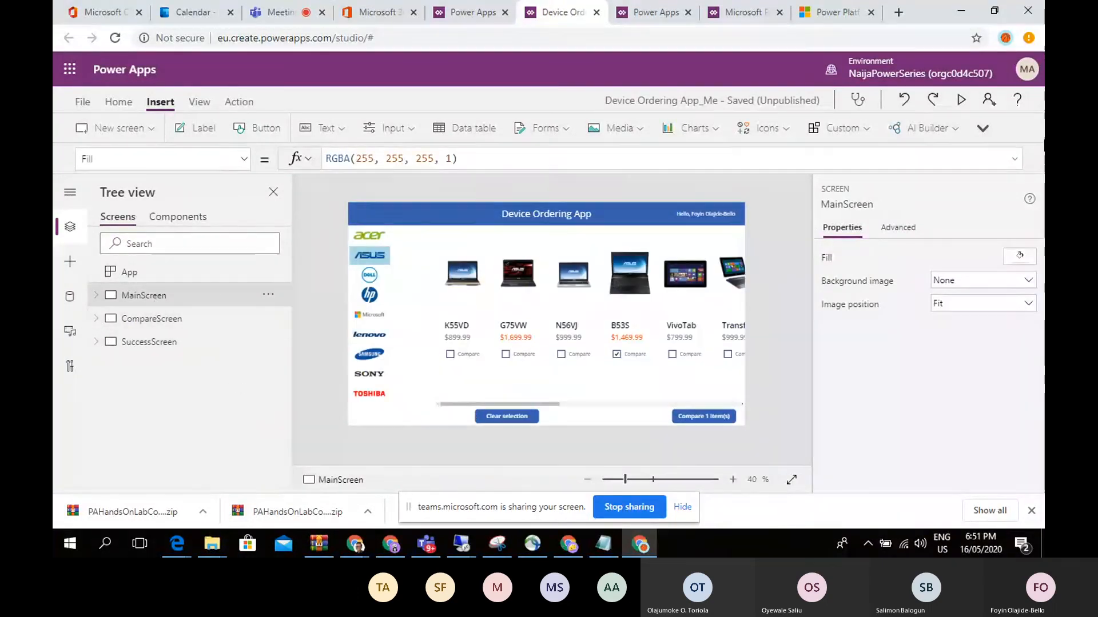
left_click(960, 101)
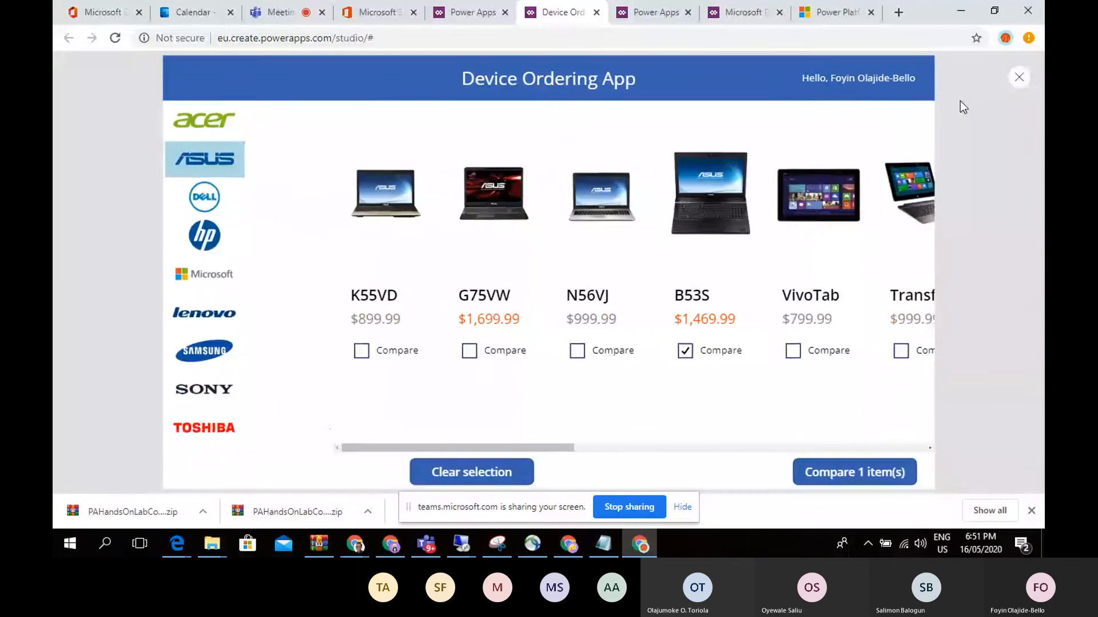
left_click(206, 191)
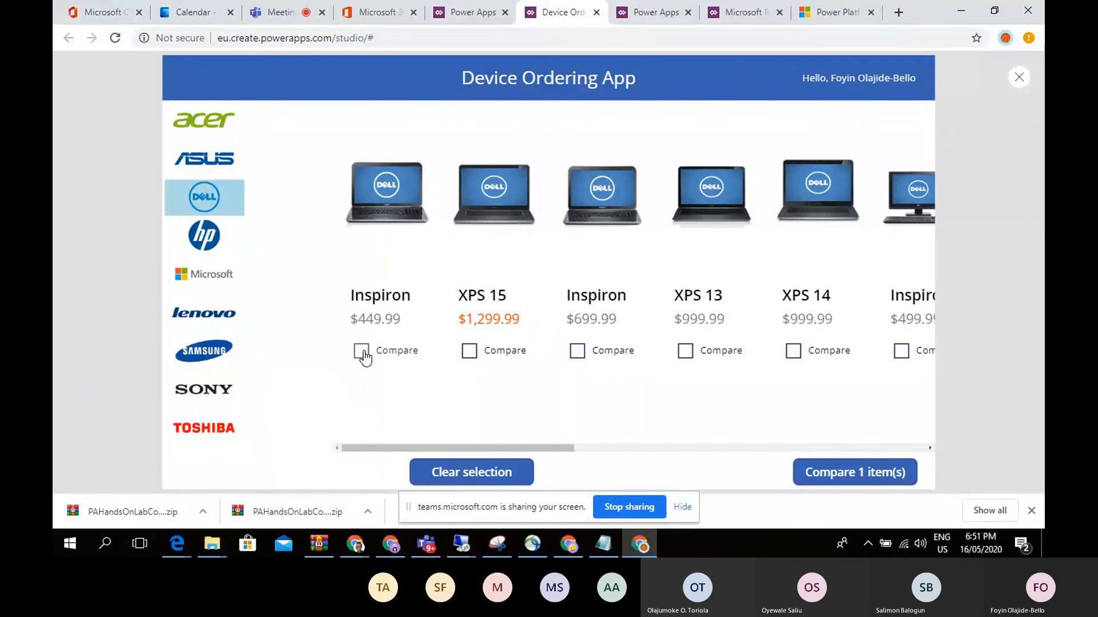
left_click(362, 351)
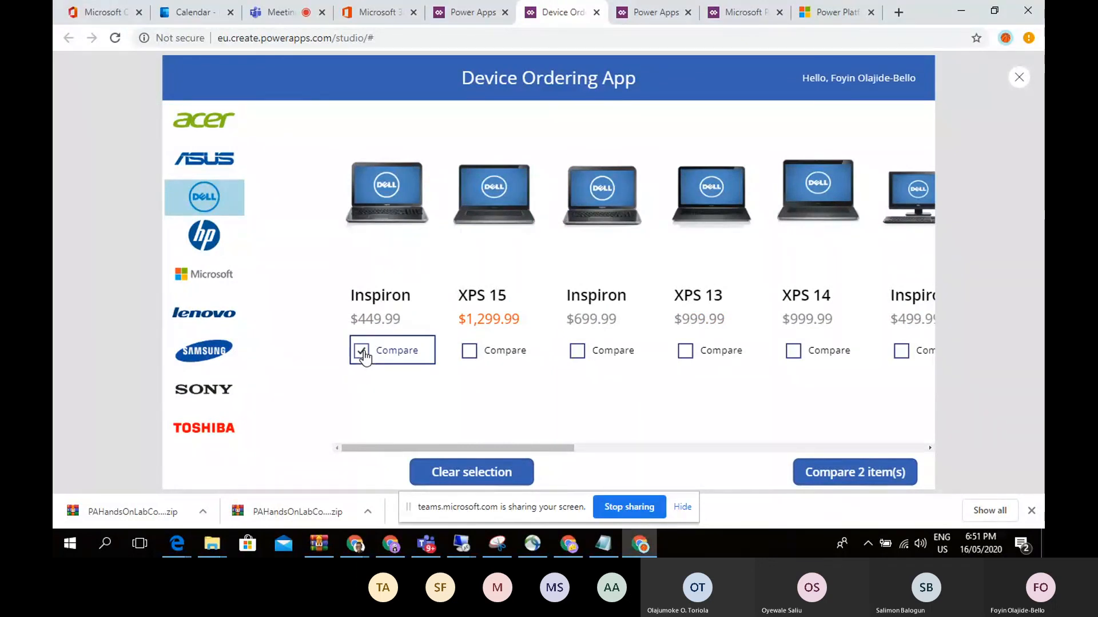
left_click(839, 474)
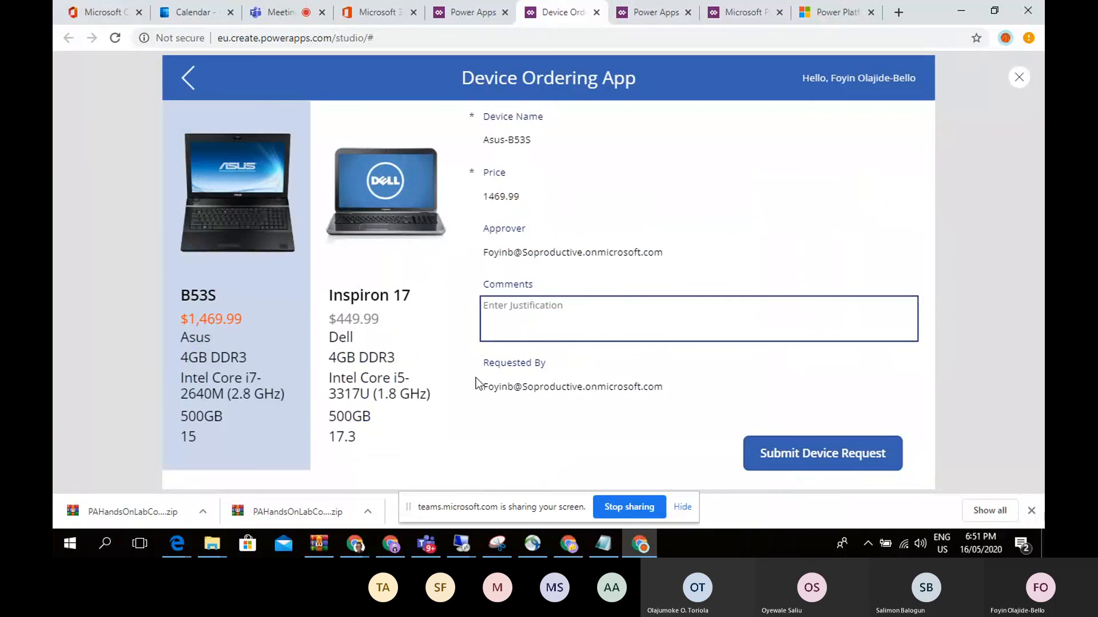
Step: Submit a device request for the Dell Inspiron 17 with the comment "2nd Test" and acknowledge the order confirmation
left_click(362, 369)
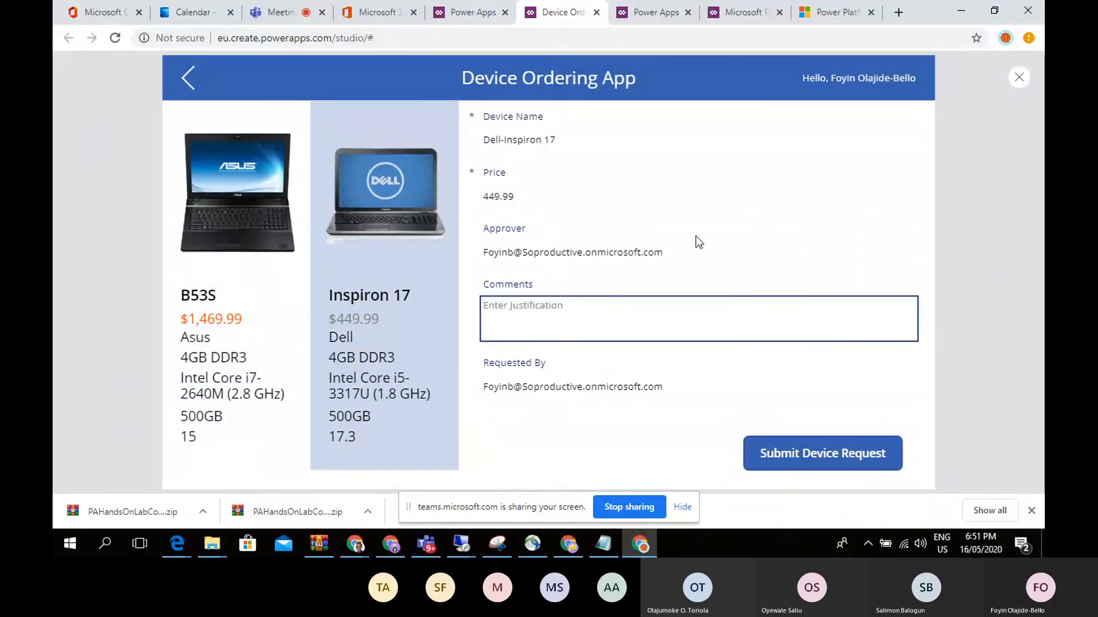
left_click(583, 307)
type("@nd")
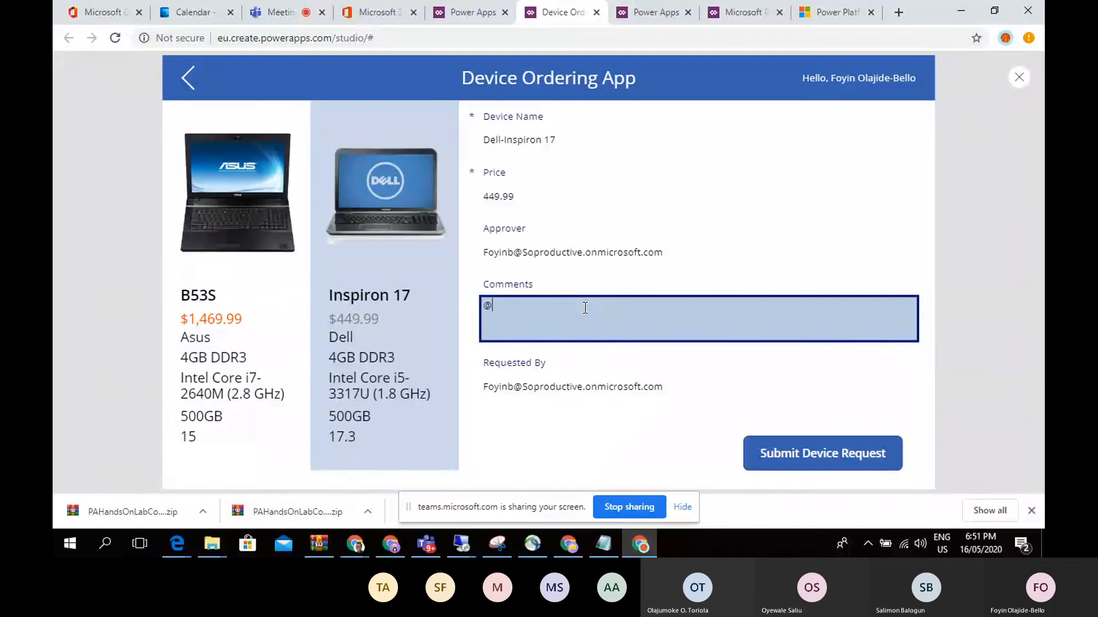
key("BackSpace")
key("BackSpace")
key("BackSpace")
key("BackSpace")
left_click(845, 455)
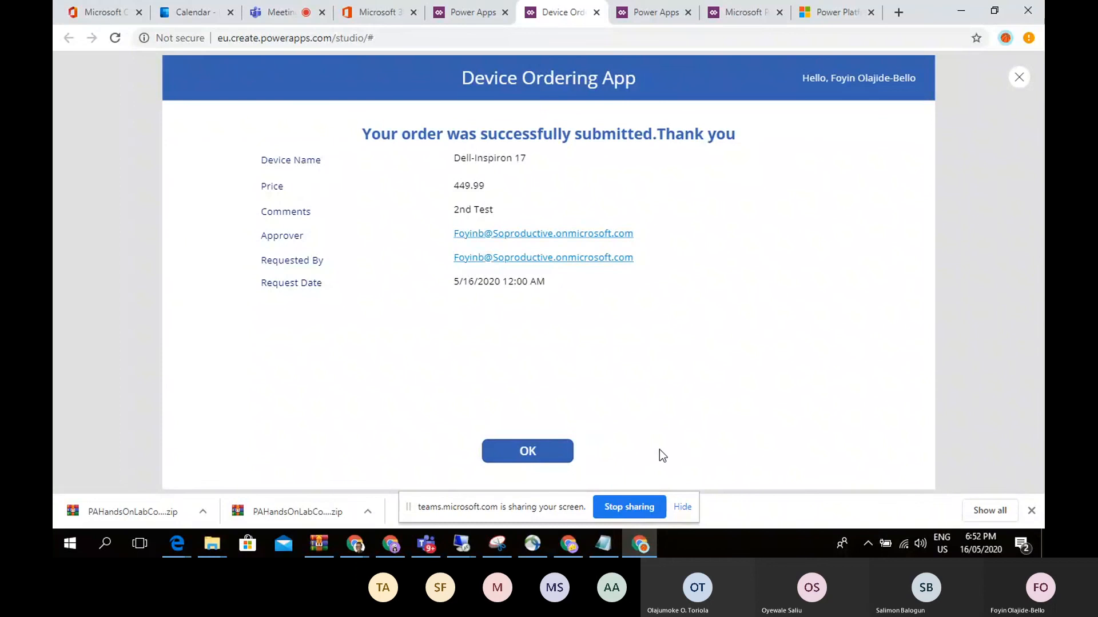
left_click(526, 455)
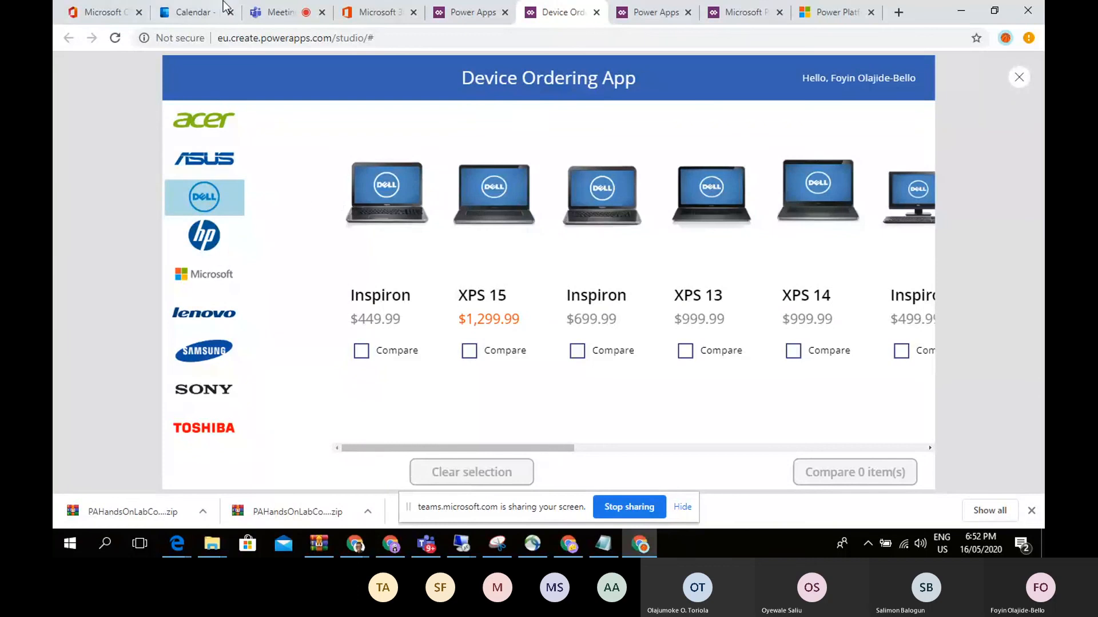
left_click(200, 132)
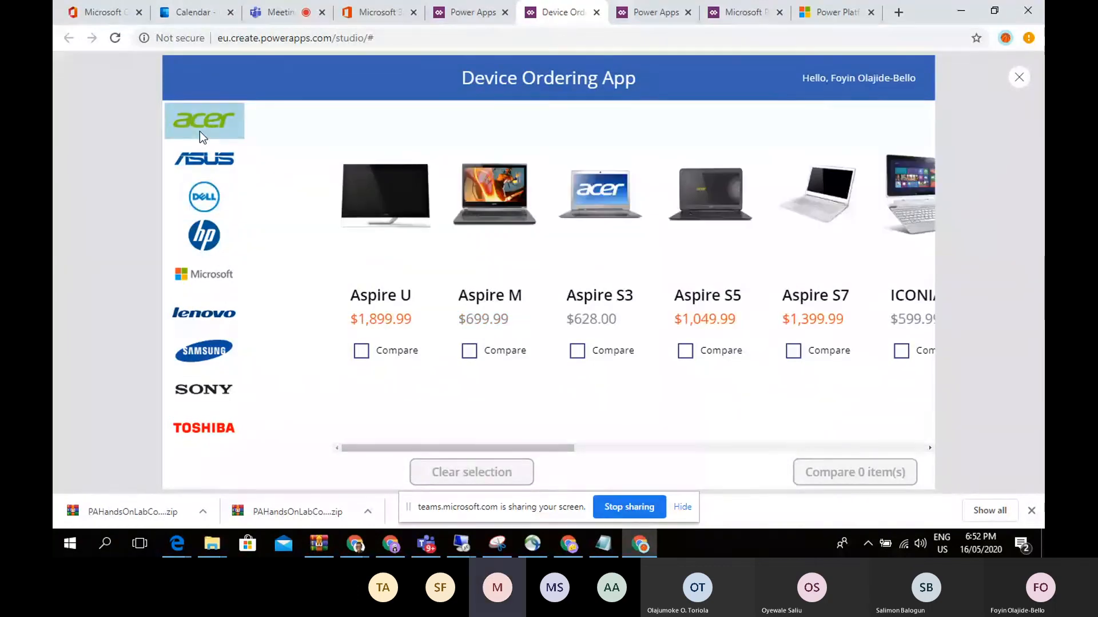
left_click(290, 16)
left_click(475, 12)
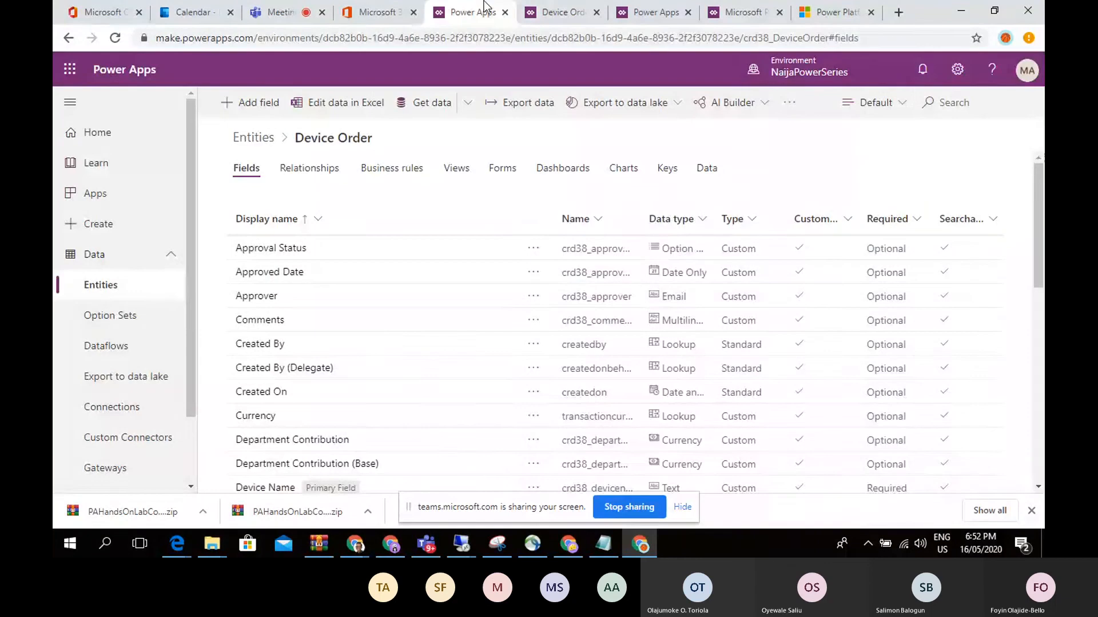
left_click(563, 12)
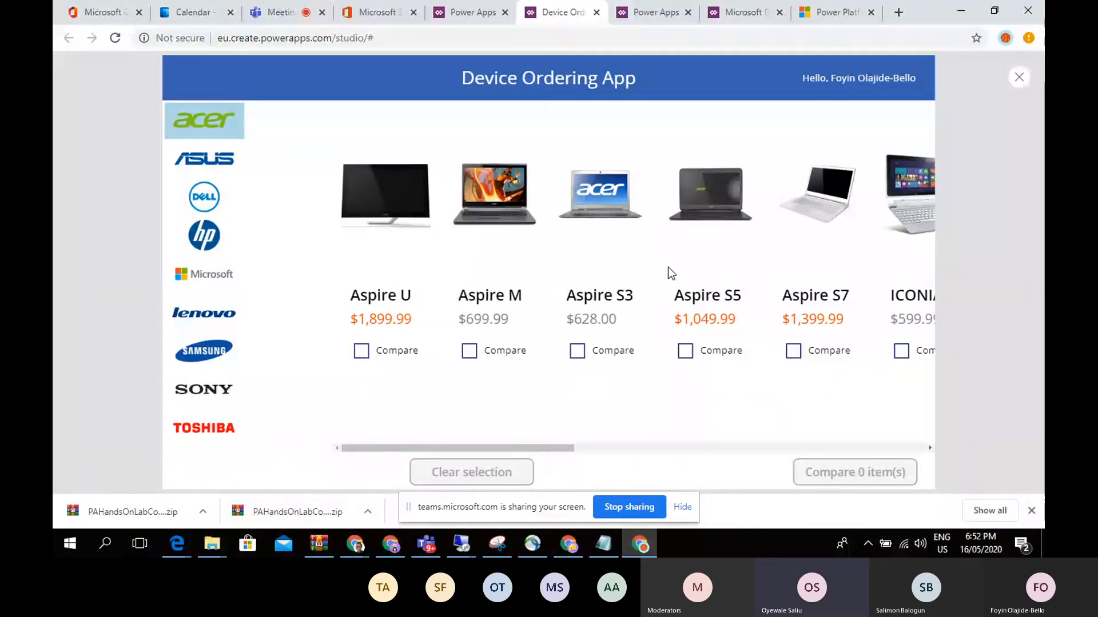
left_click(270, 10)
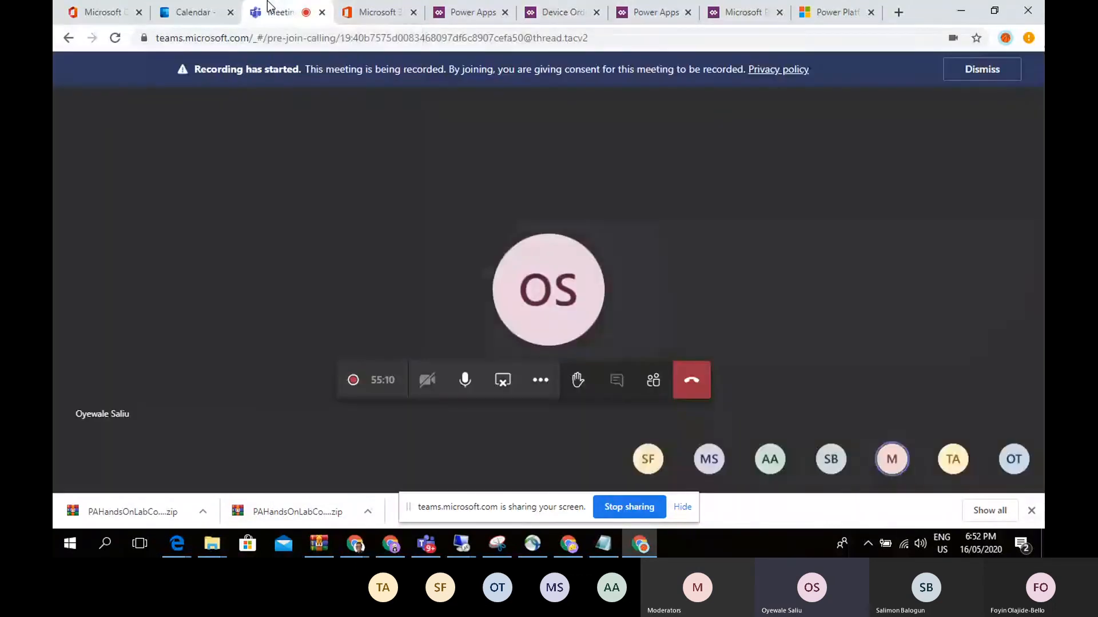
left_click(547, 6)
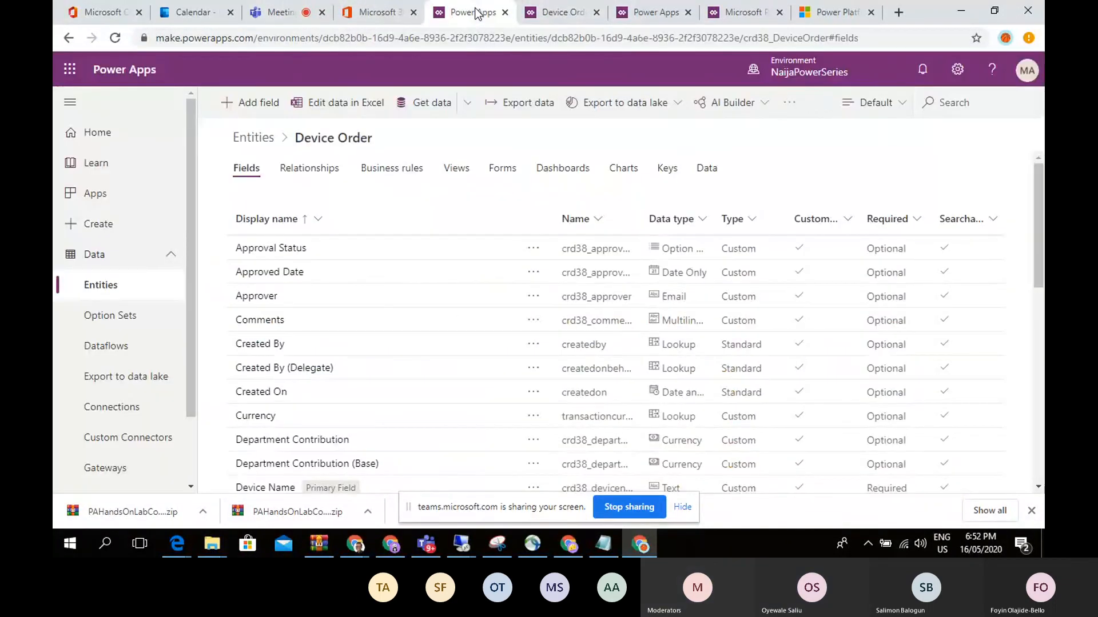
left_click(556, 12)
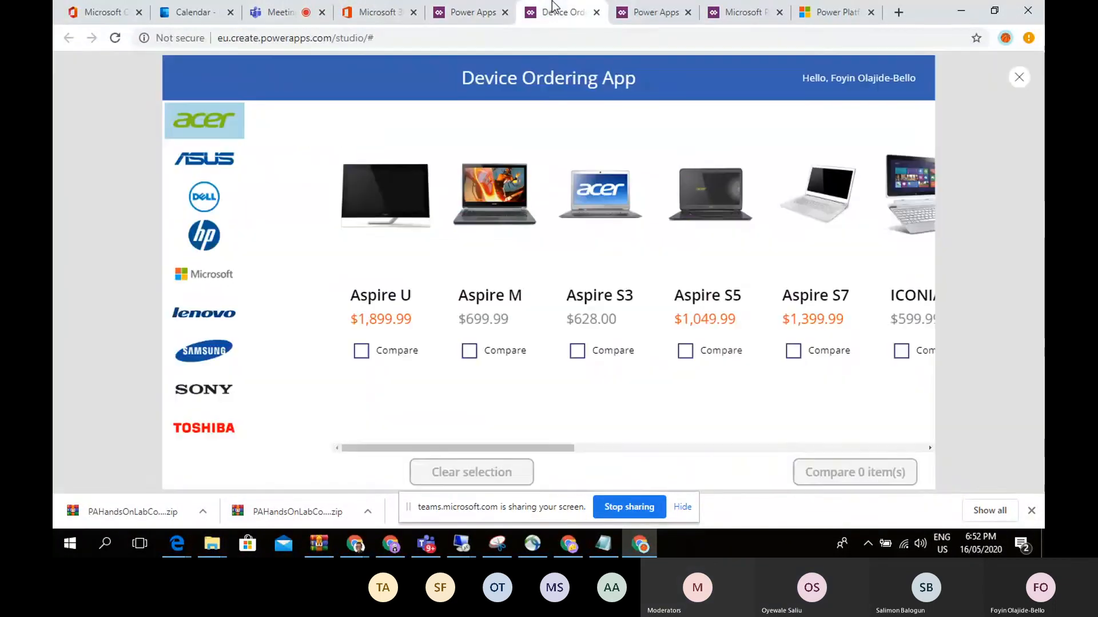
Step: Leave the app preview, dismiss the tip and examine the OnSelect formula of MainScreen's compare button
left_click(1018, 76)
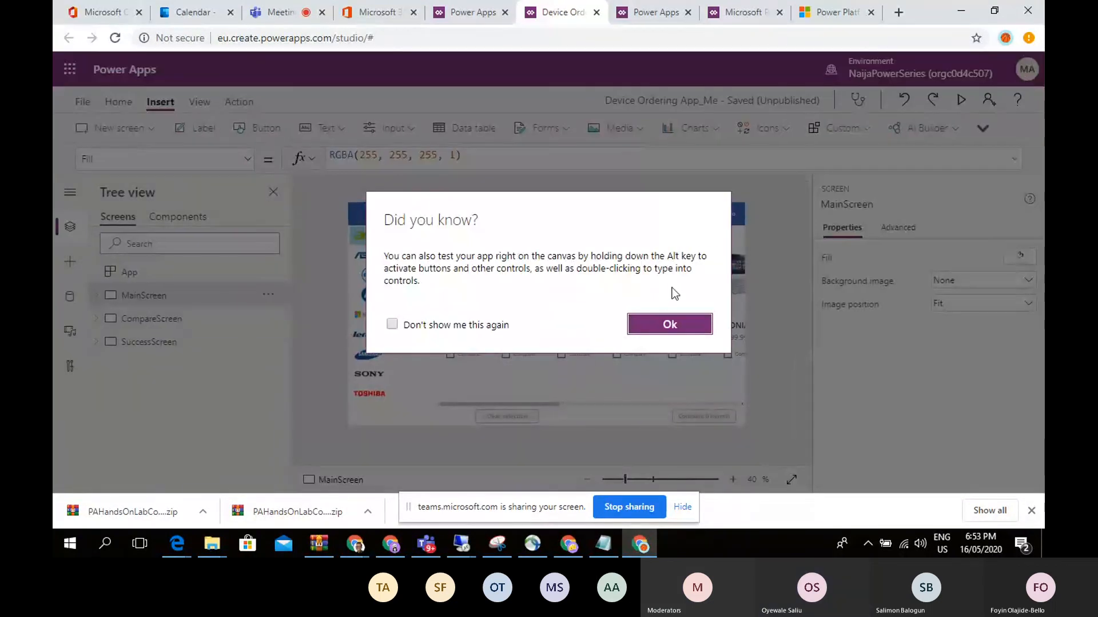
left_click(659, 327)
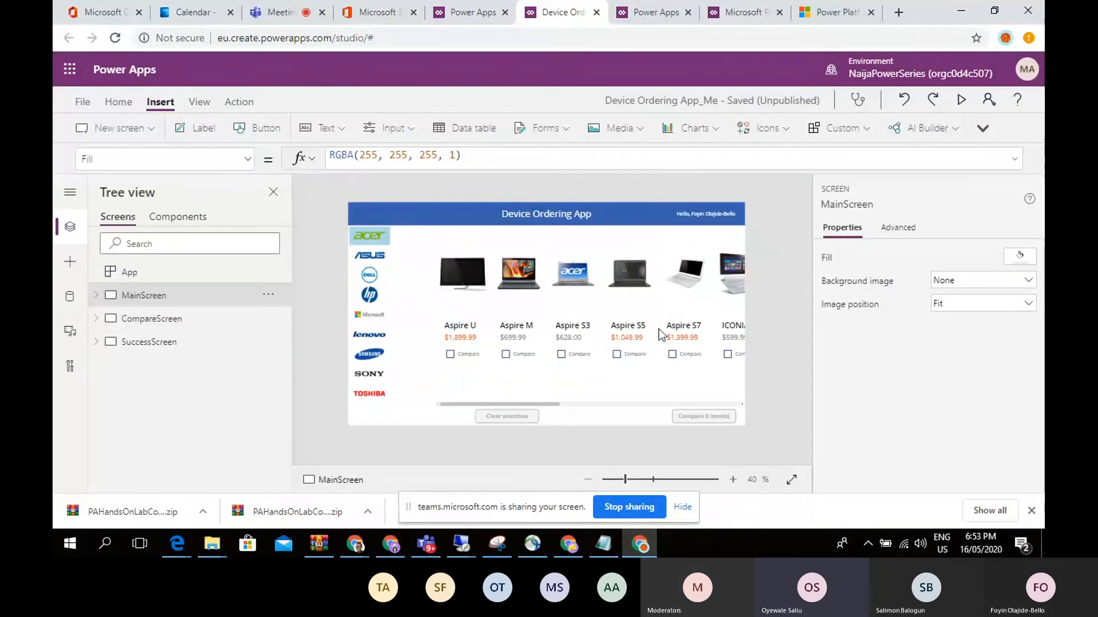
left_click(180, 331)
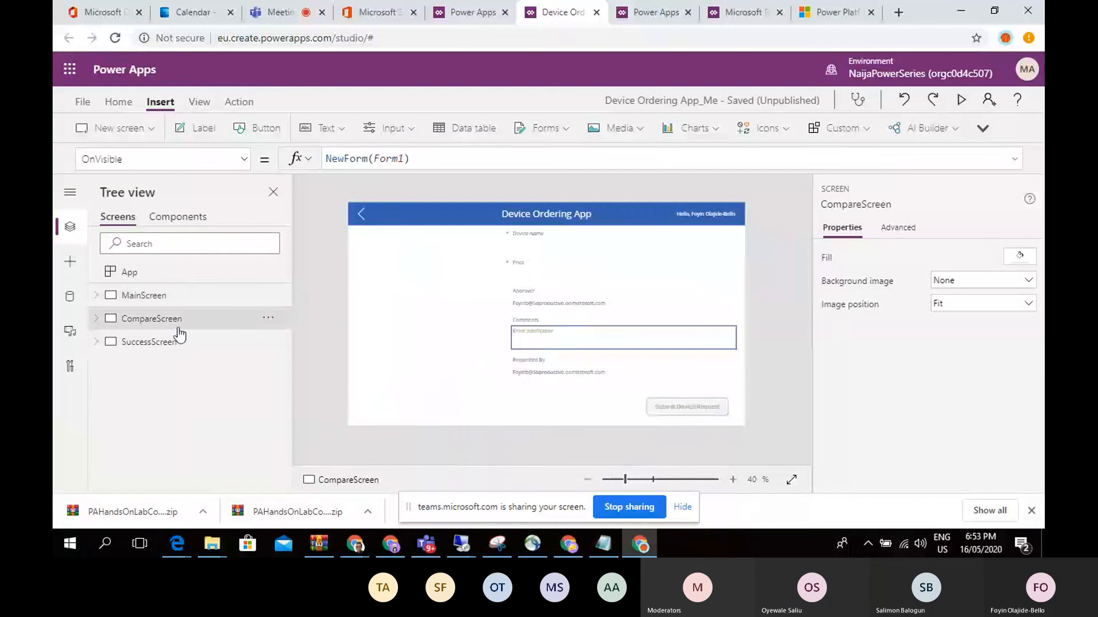
left_click(140, 298)
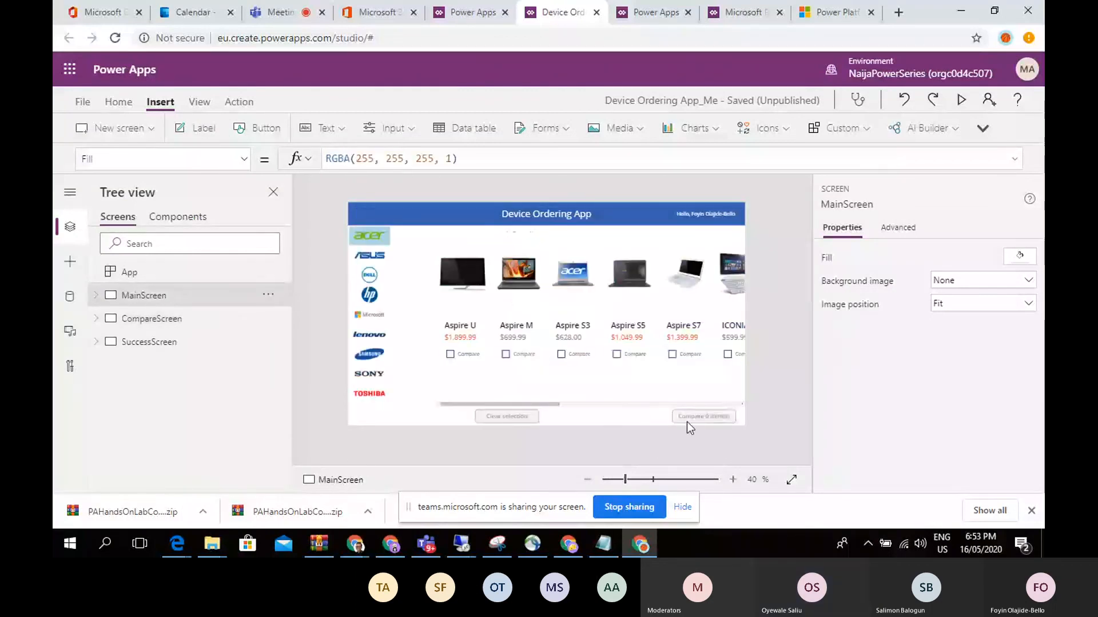
left_click(687, 422)
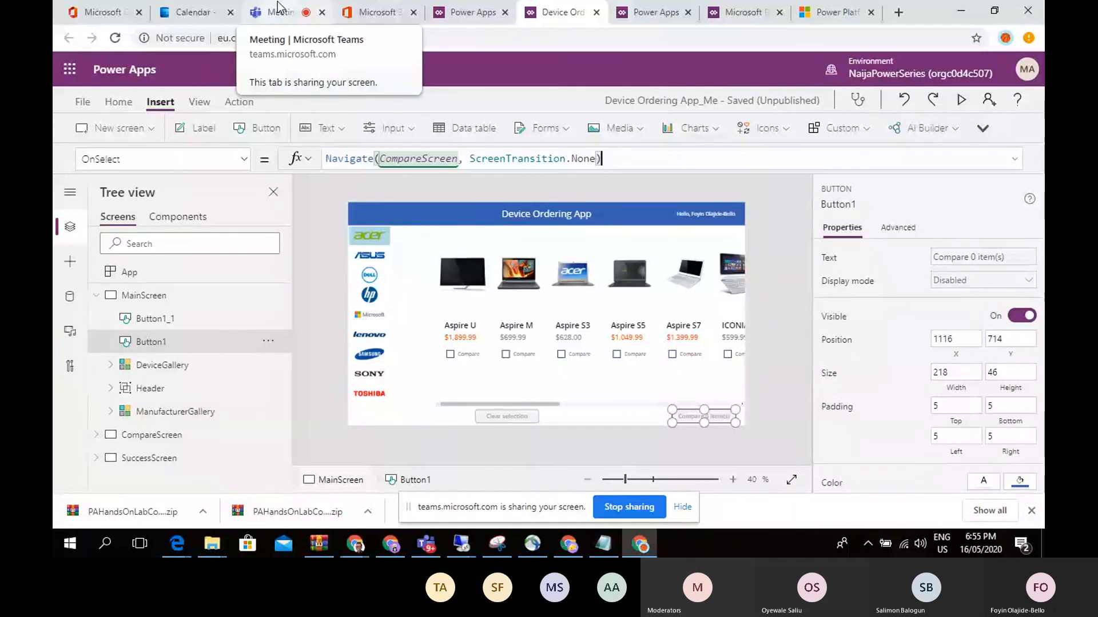
Step: Switch to the Microsoft Teams meeting and stop sharing the screen
left_click(278, 8)
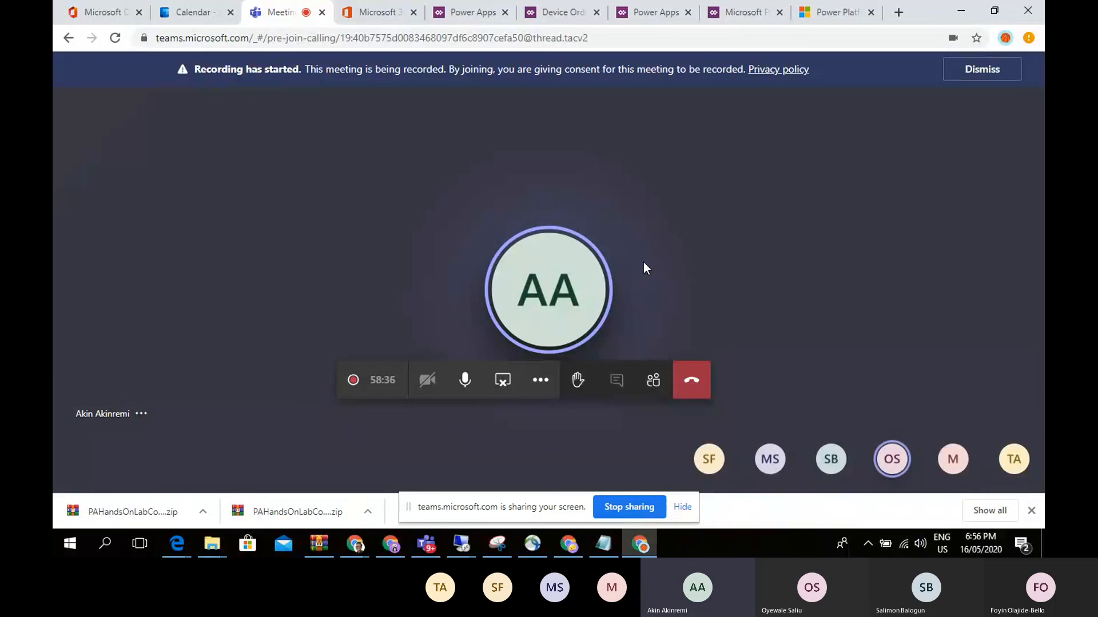
left_click(503, 381)
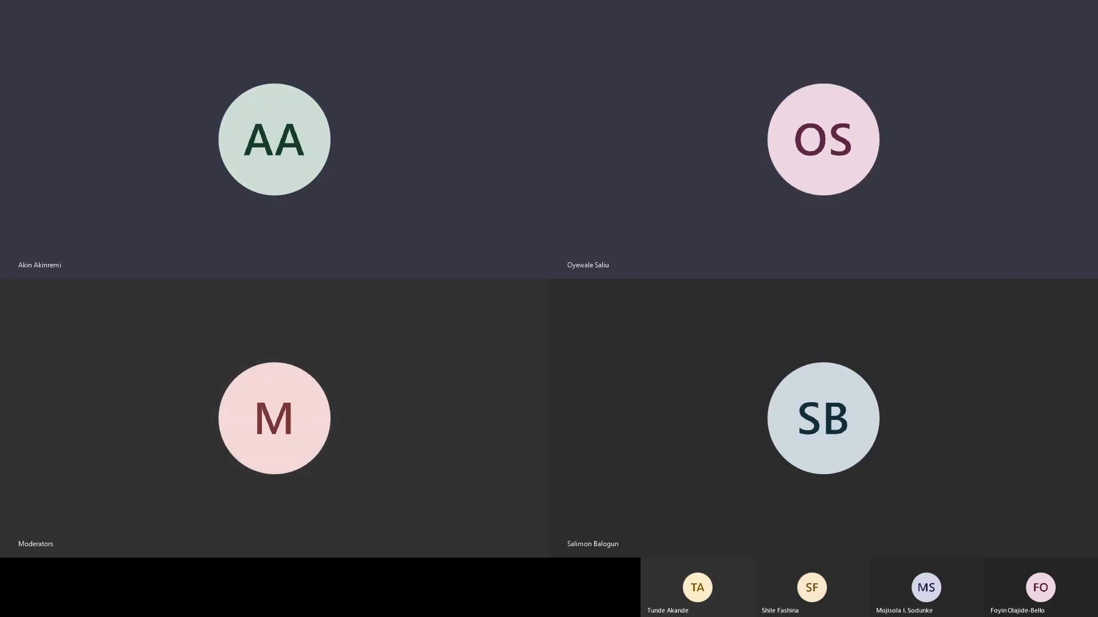